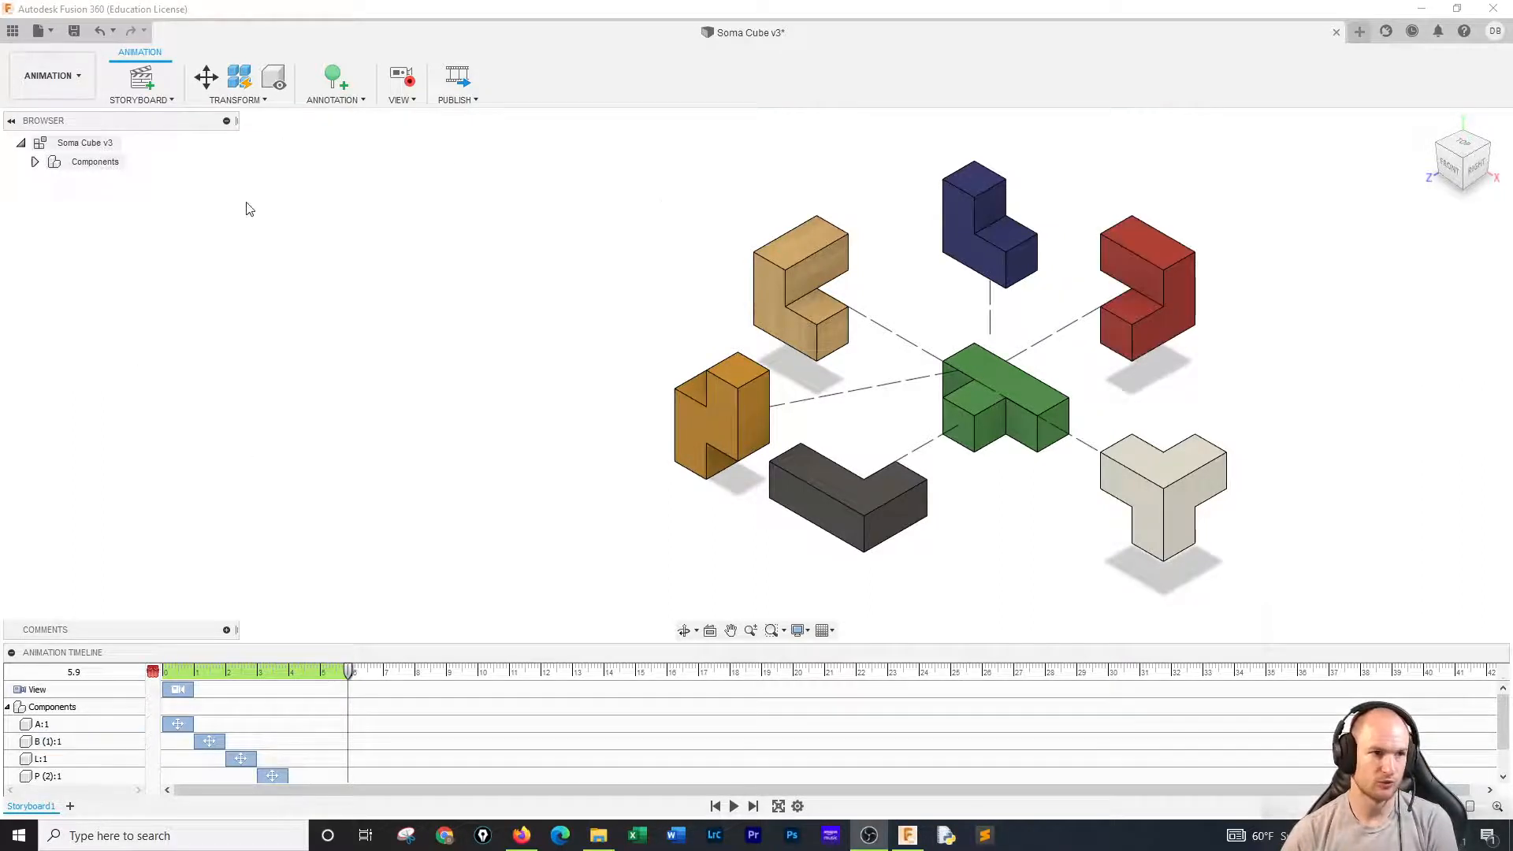
Create a new drawing from the Storyboard1 animation on an A (11in x 8.5in) sheet.
left_click(68, 87)
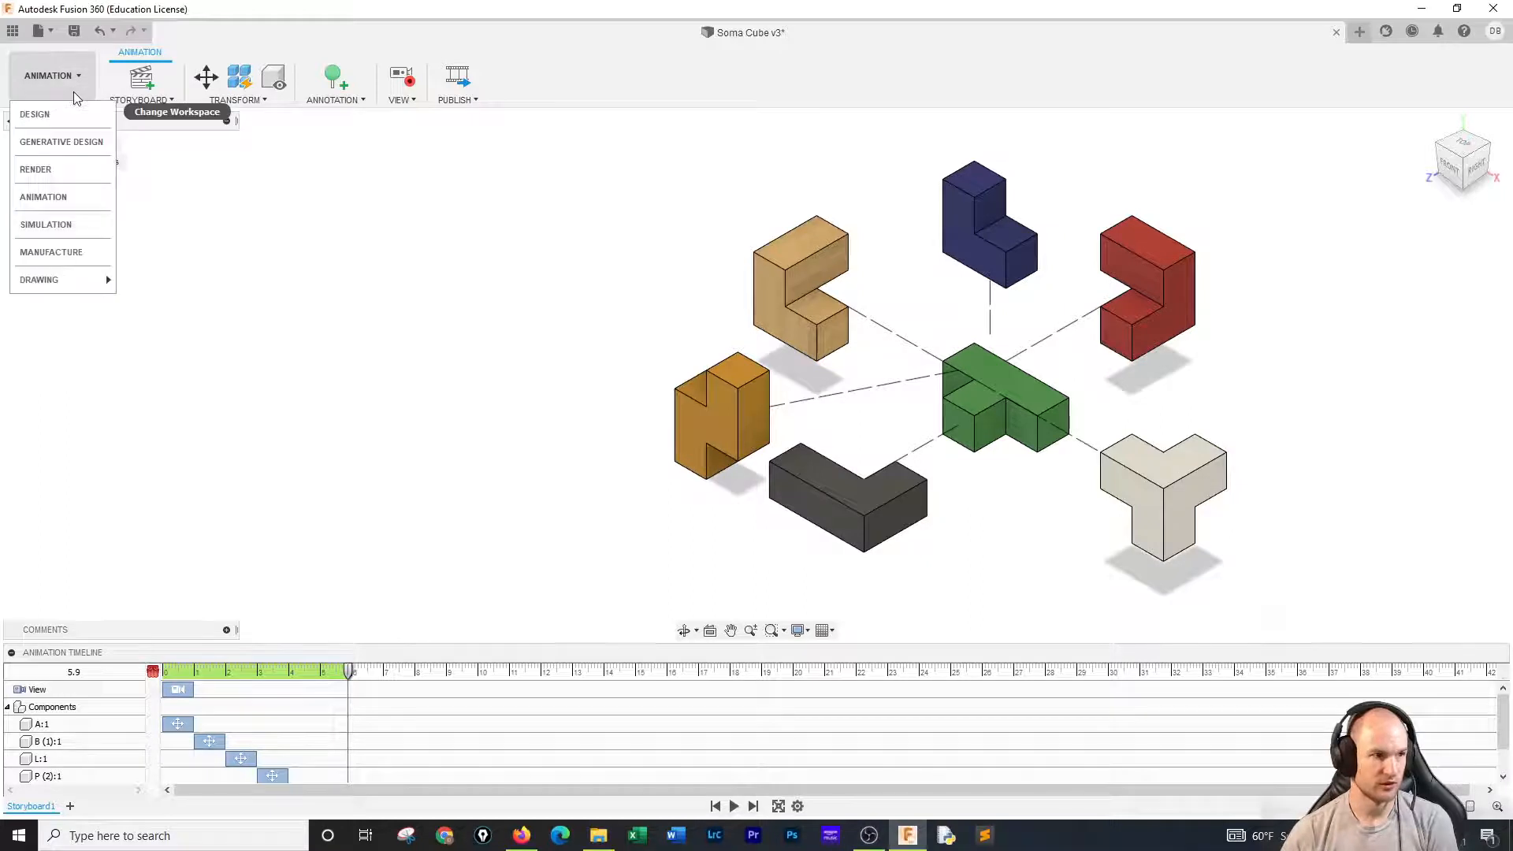
mouse_move(90, 279)
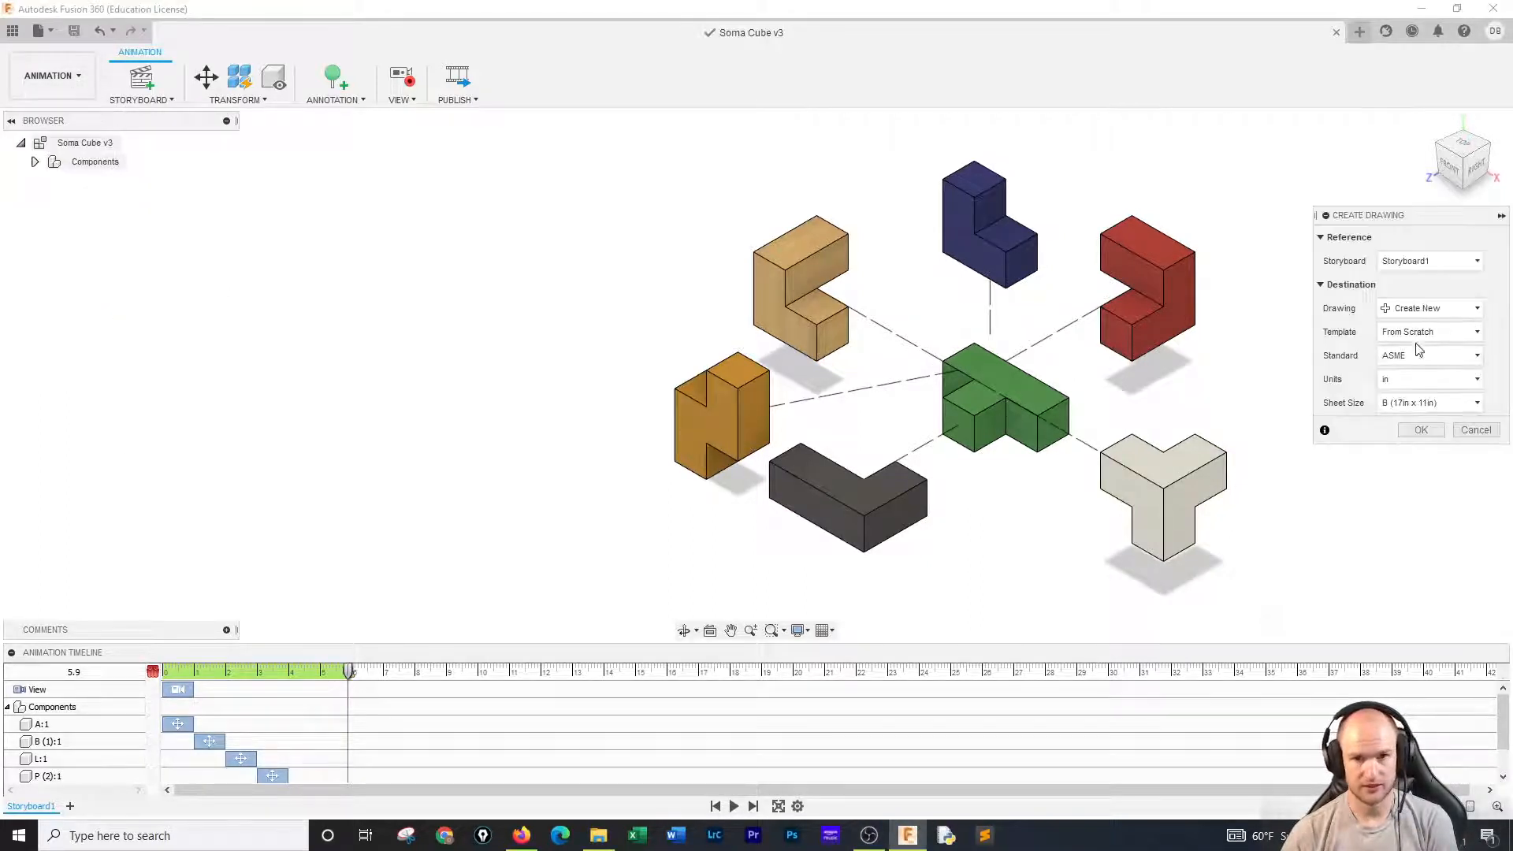
left_click(1400, 403)
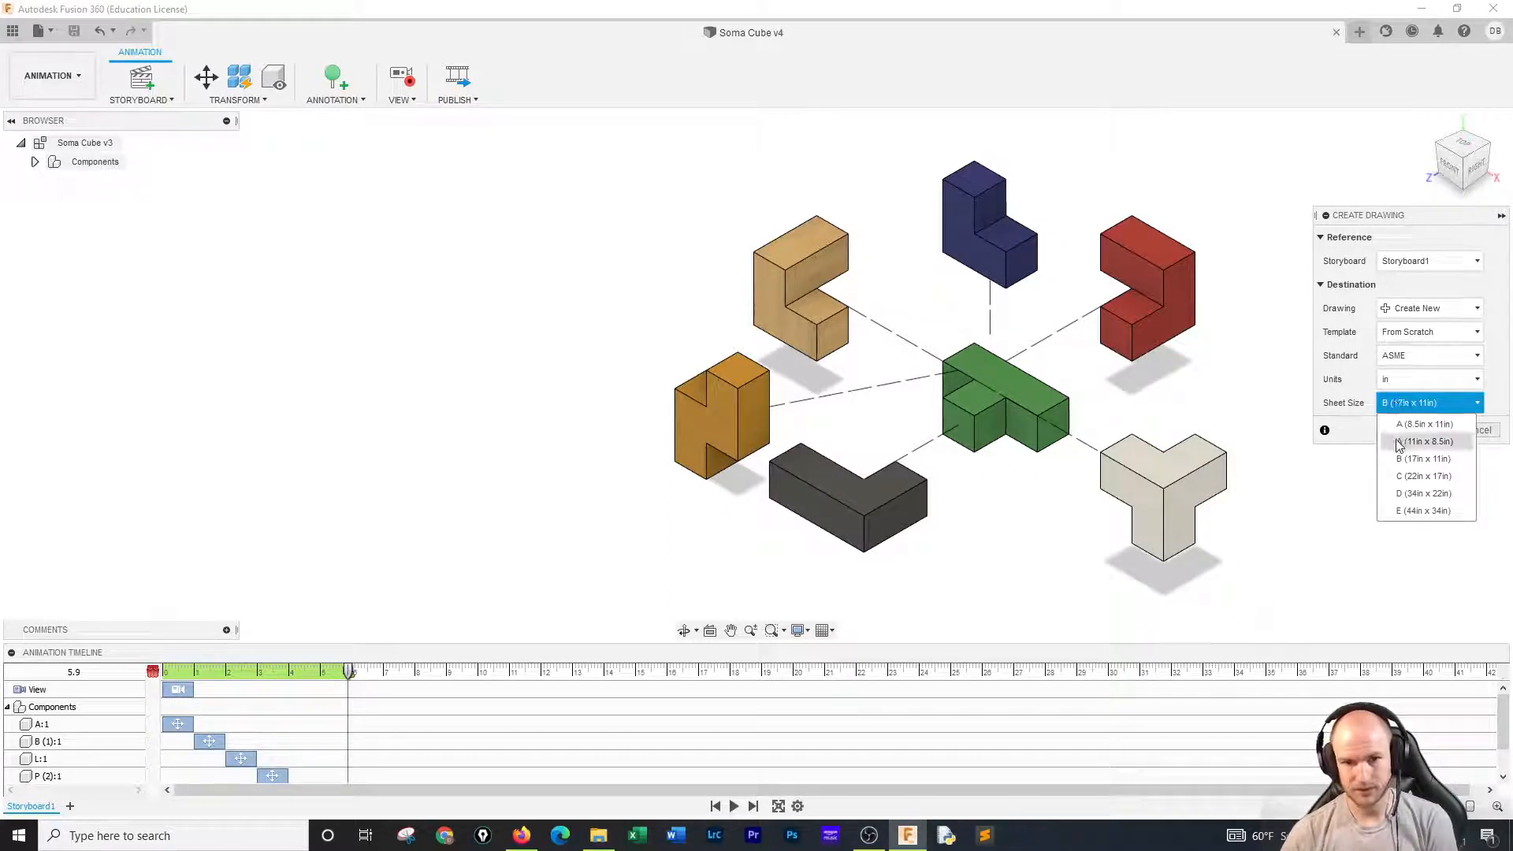
left_click(1399, 443)
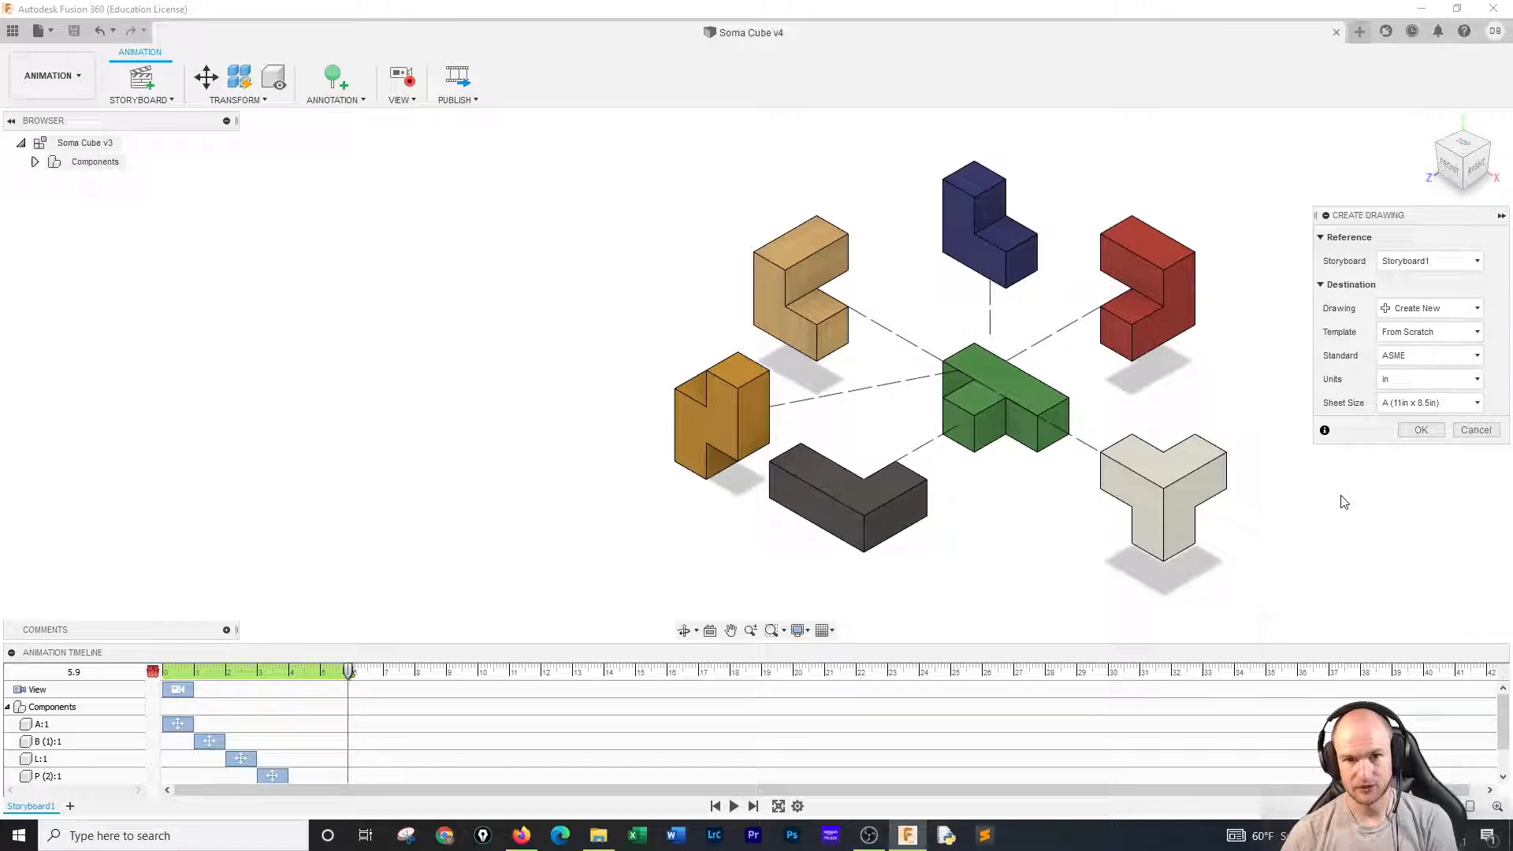
left_click(1423, 429)
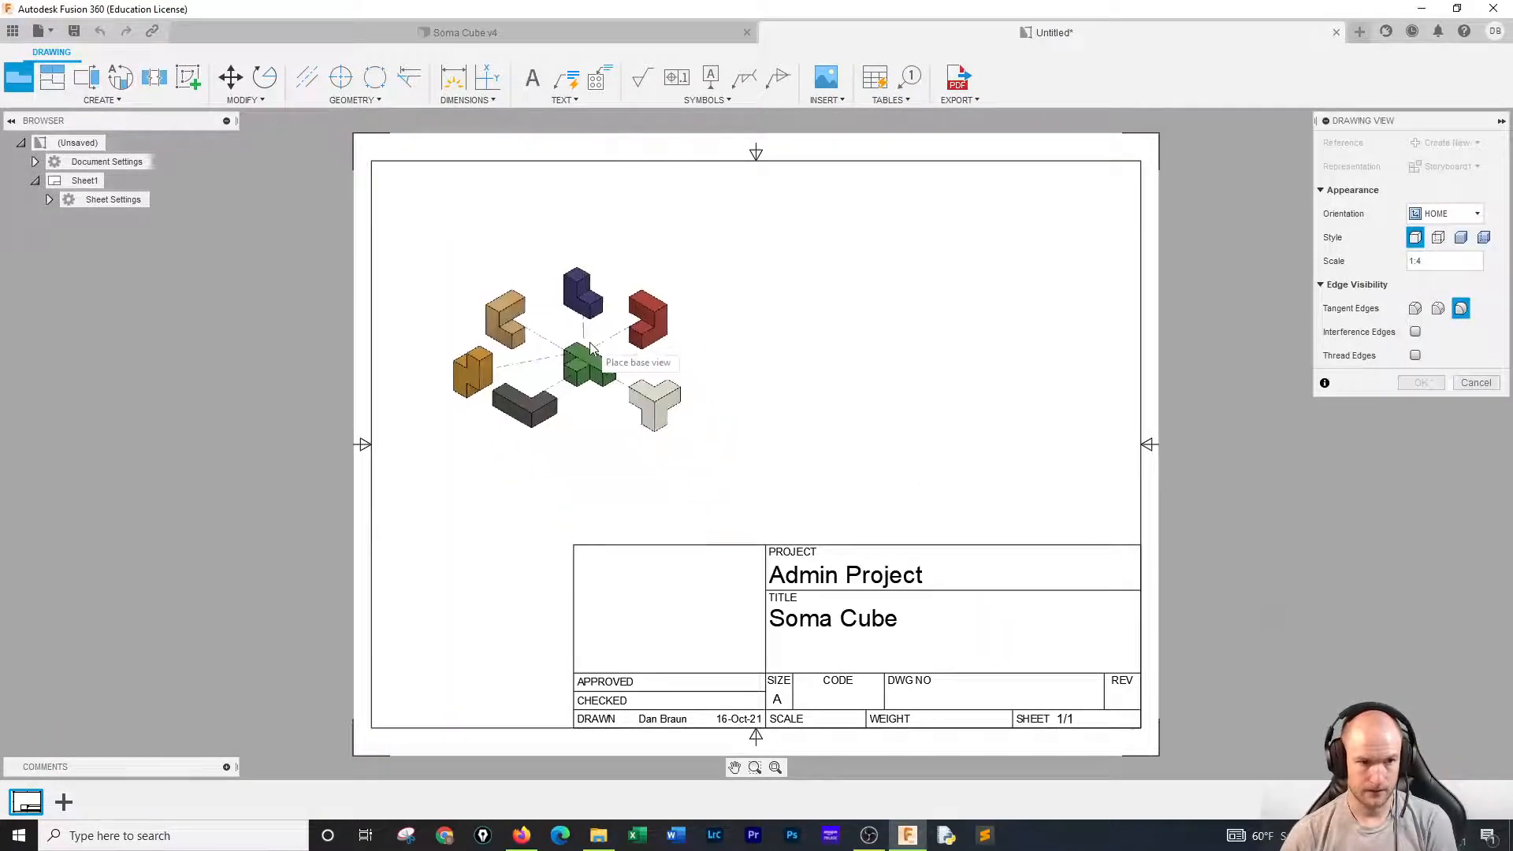
Place the exploded storyboard view in the upper part of the sheet at a 1:2 scale.
left_click(1426, 266)
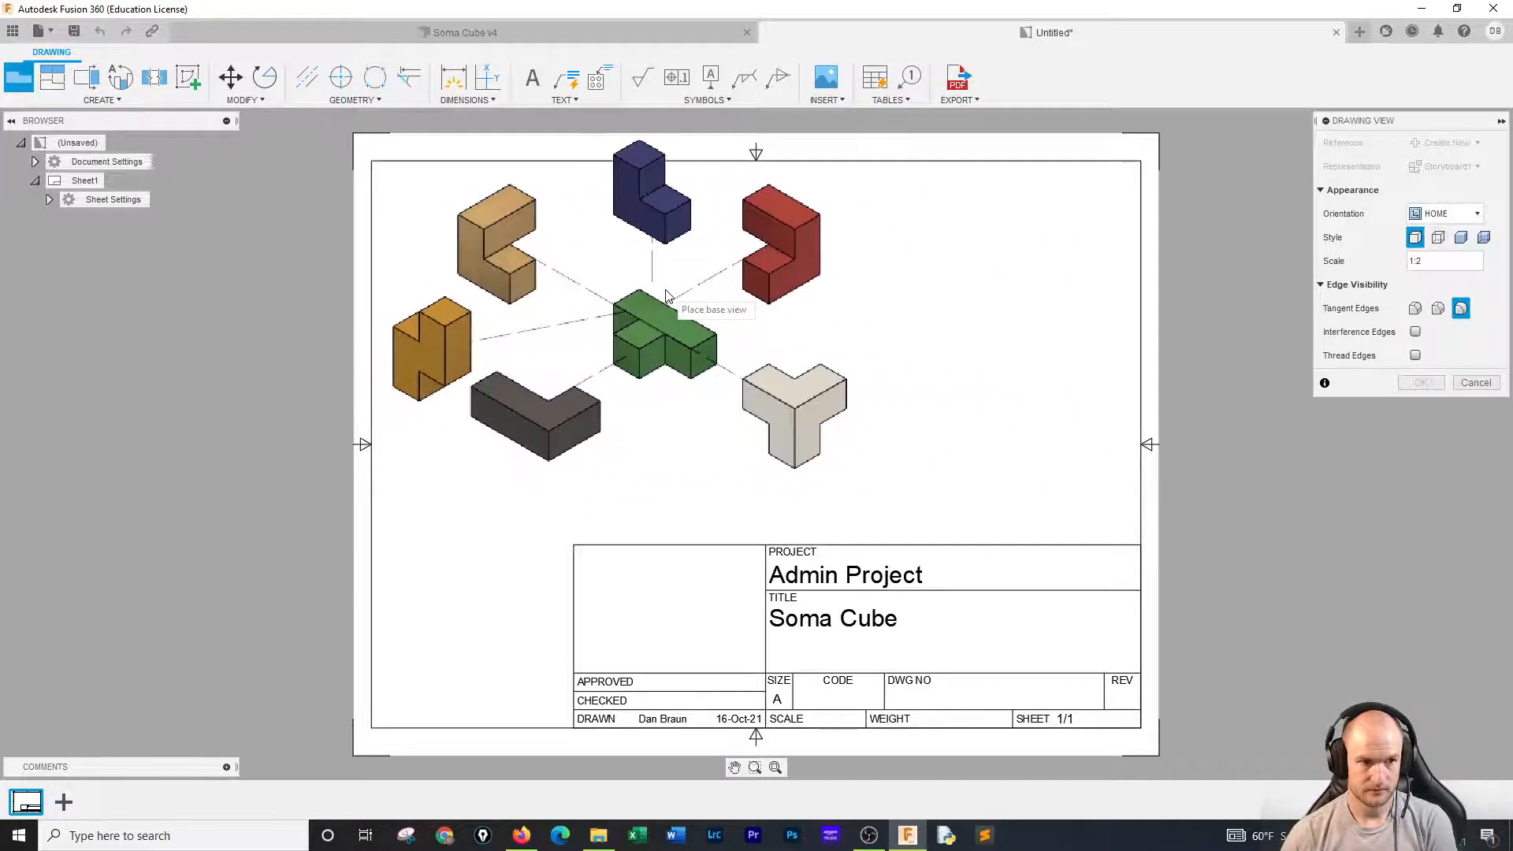
left_click(665, 298)
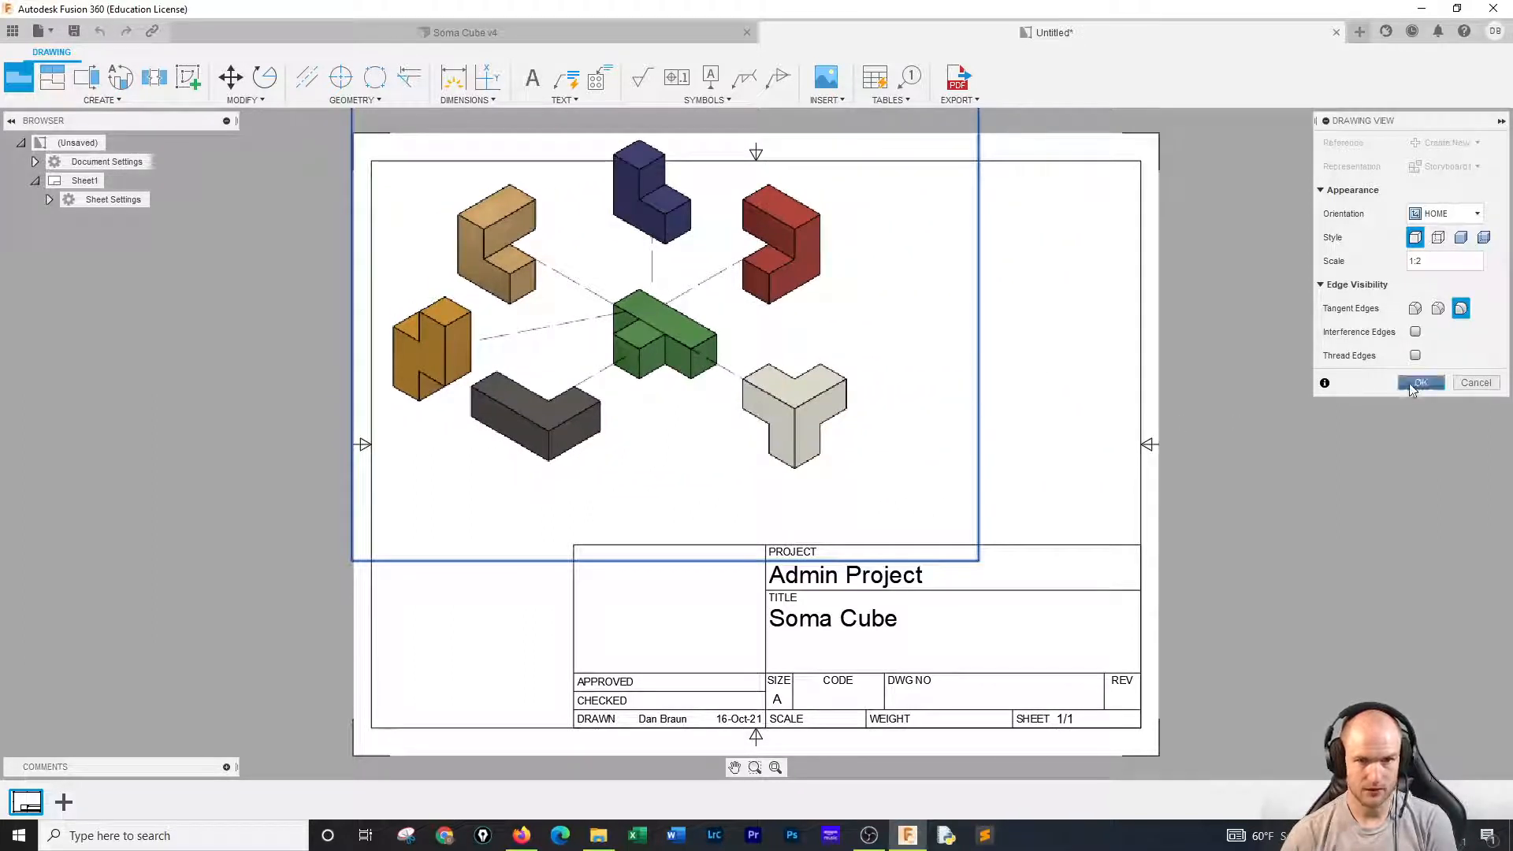
left_click(1412, 384)
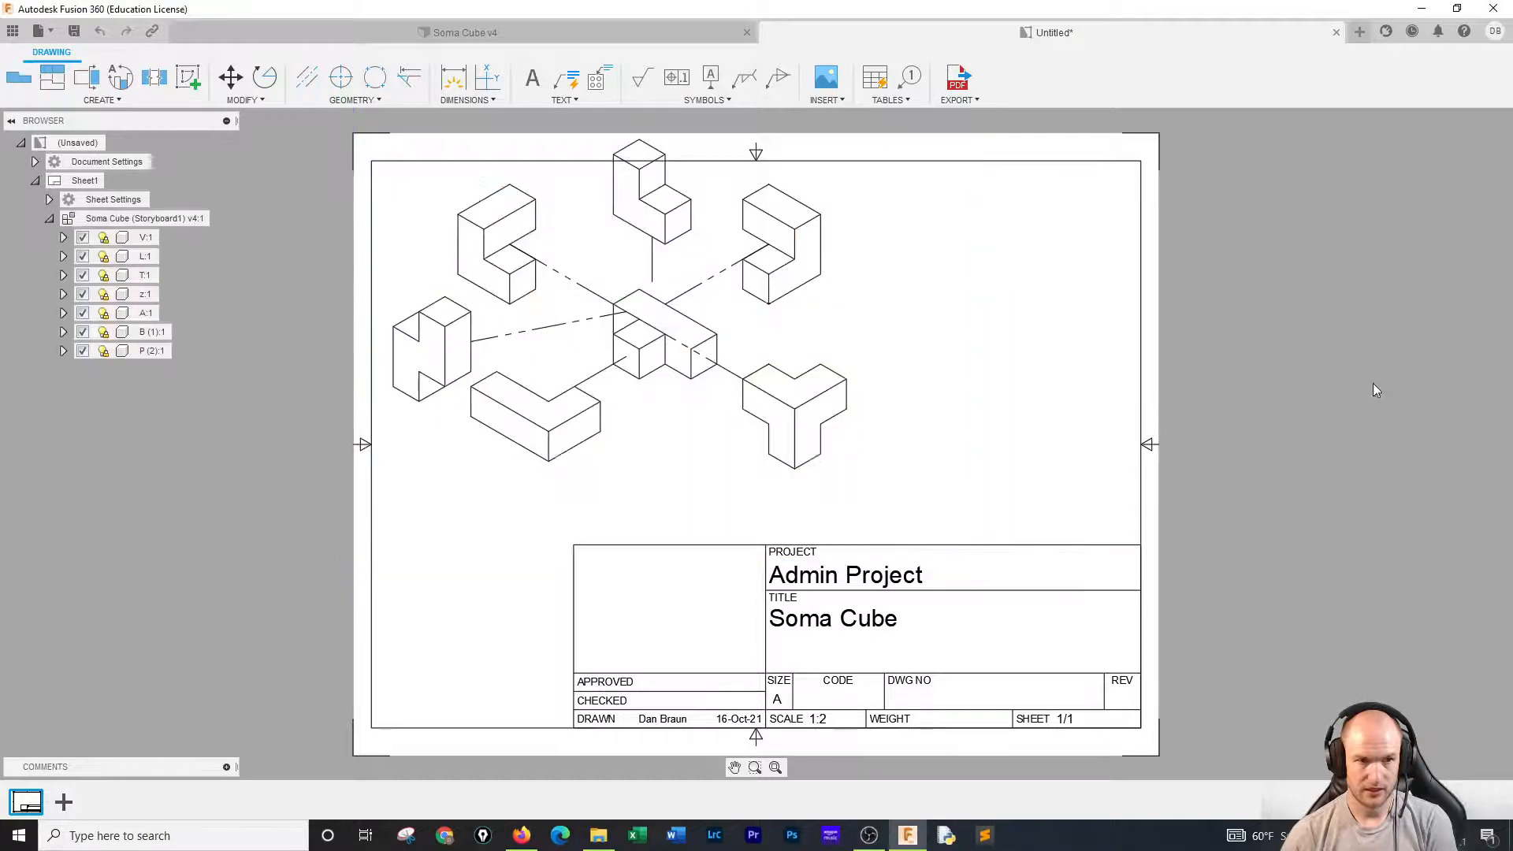
Set the exploded view's style to shaded and move the view fully inside the sheet border.
double_click(814, 337)
left_click(1456, 193)
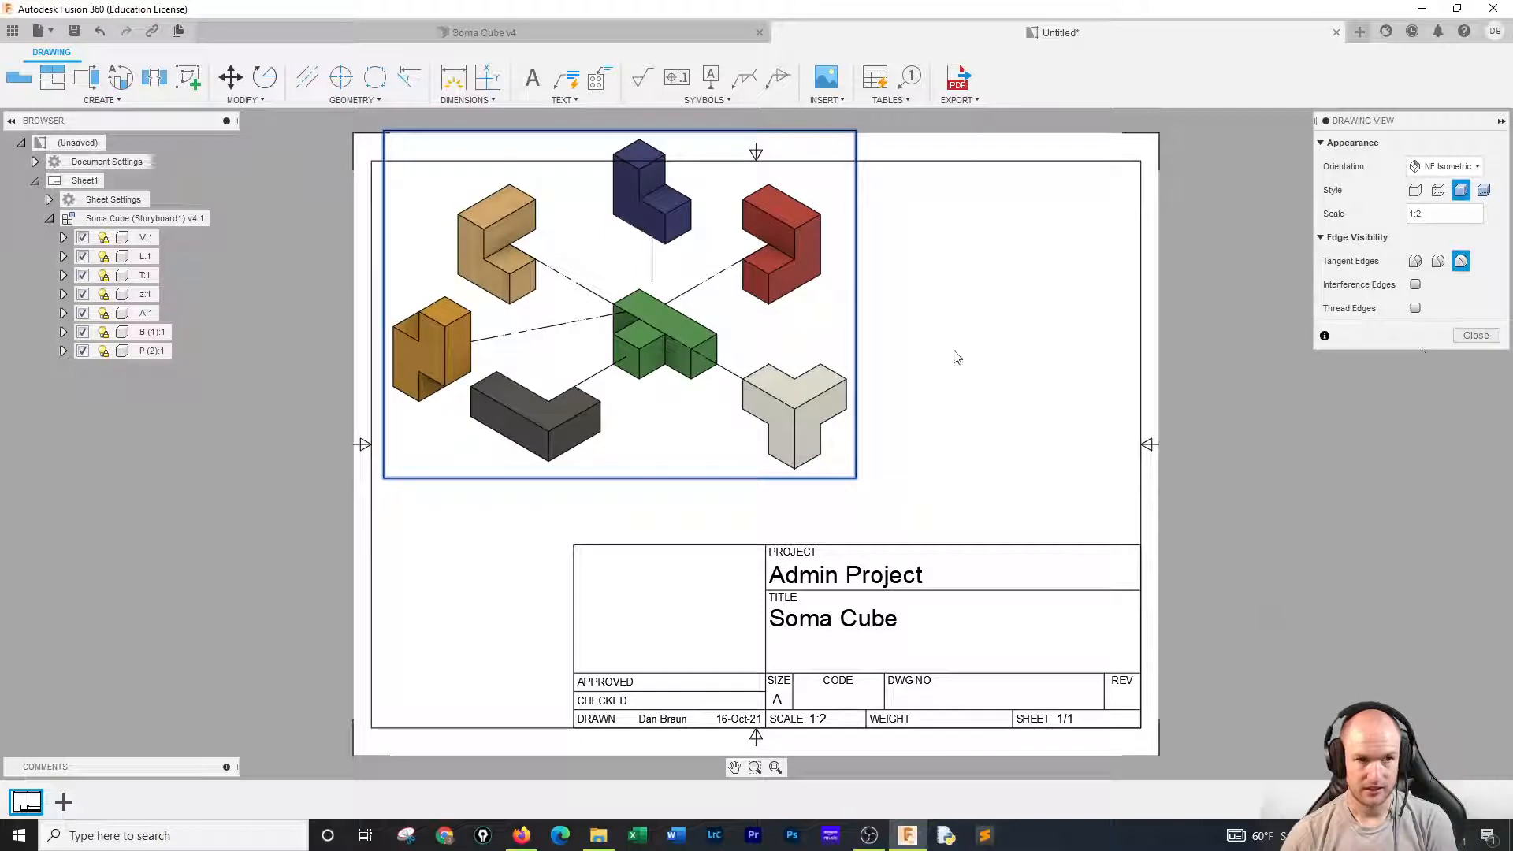
left_click(1474, 335)
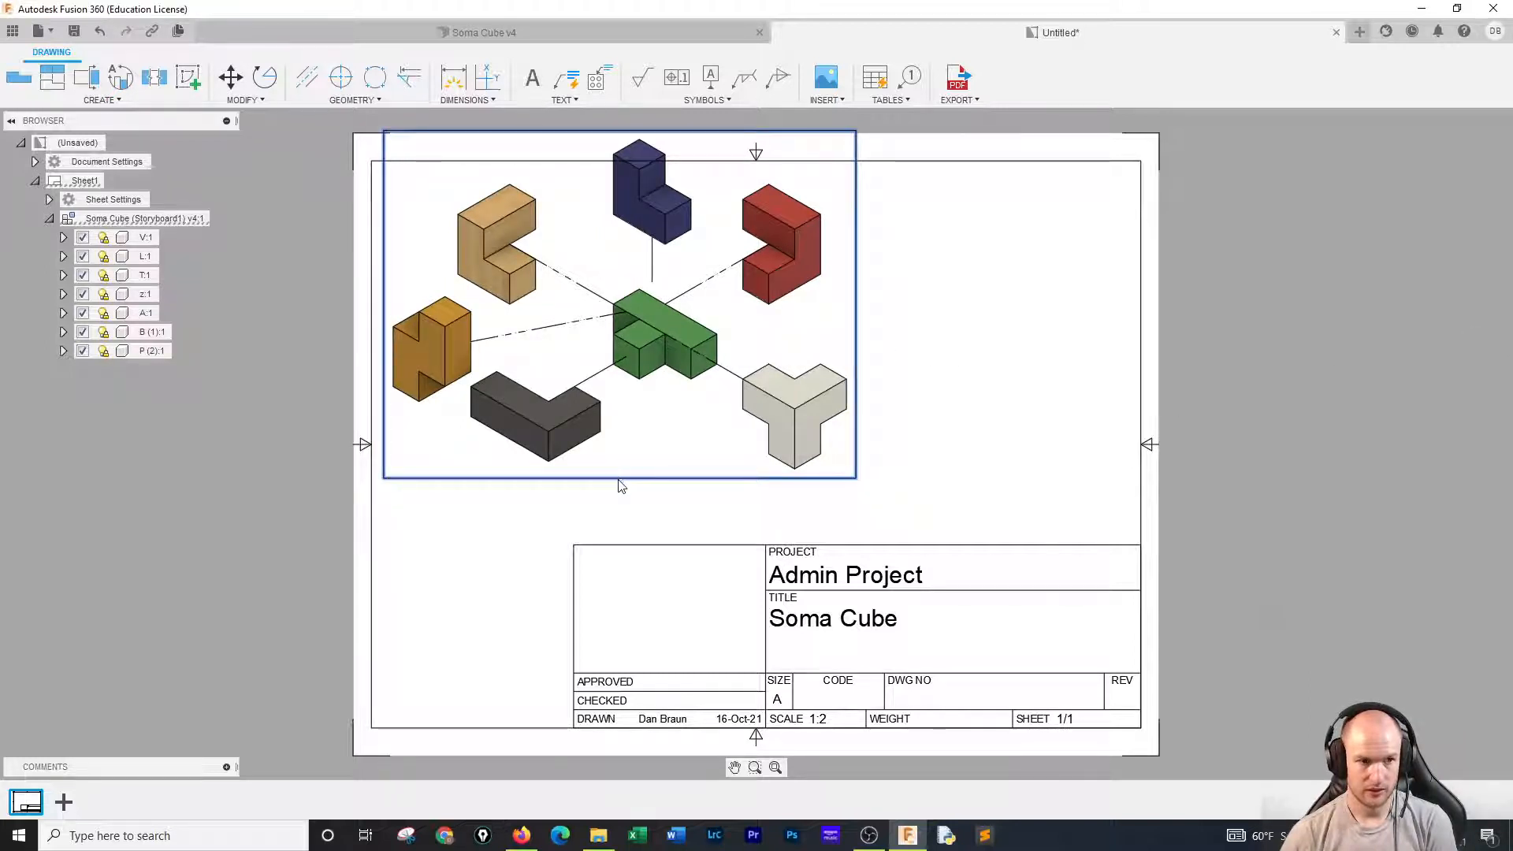
left_click_drag(619, 485, 659, 499)
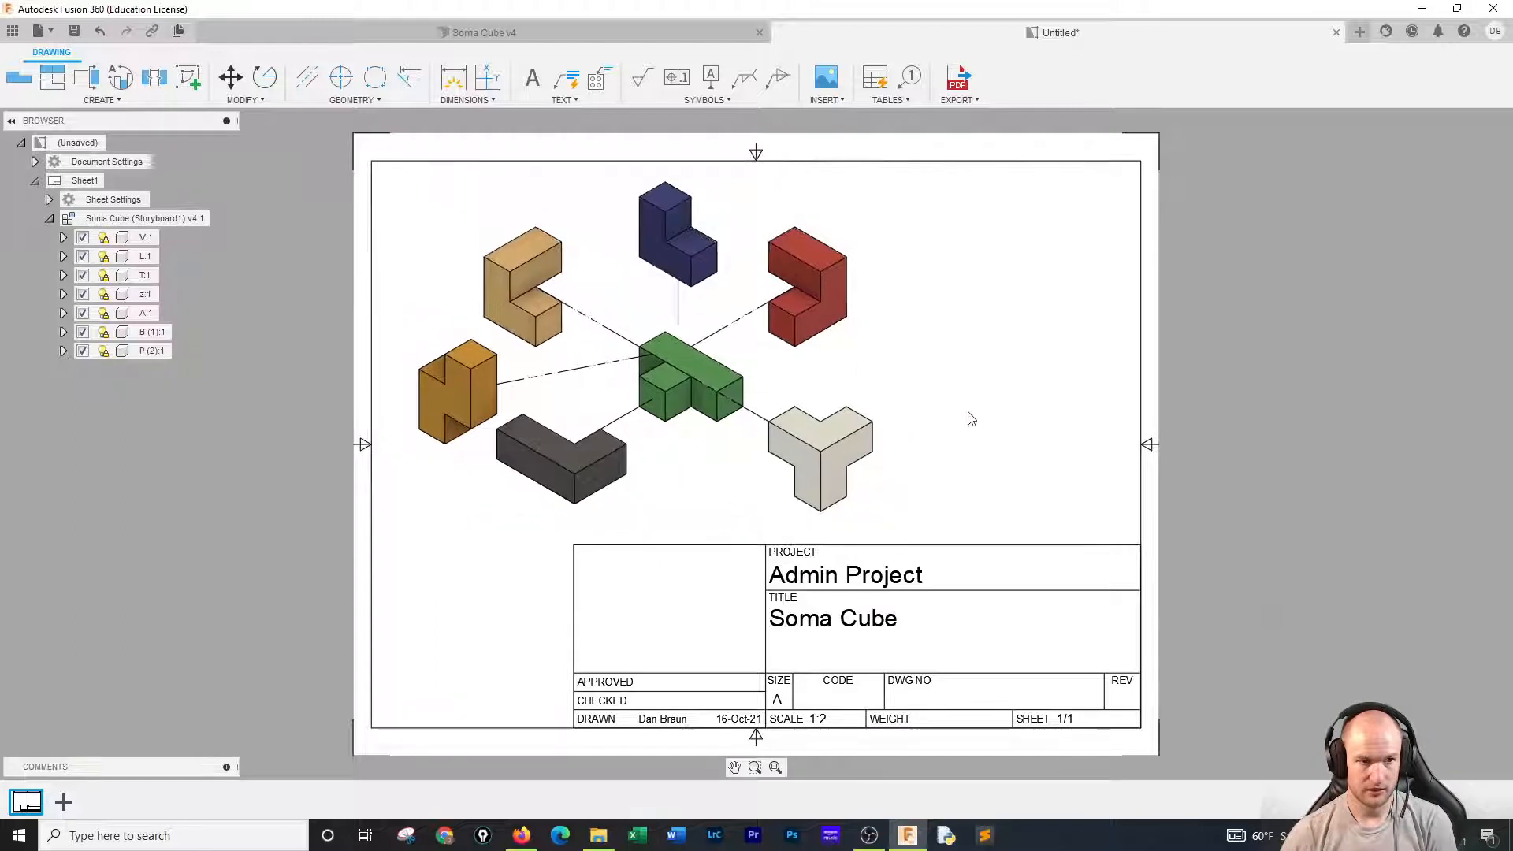
Place a shaded NE Isometric base view of the assembled cube model in the sheet's upper-right corner.
left_click(15, 76)
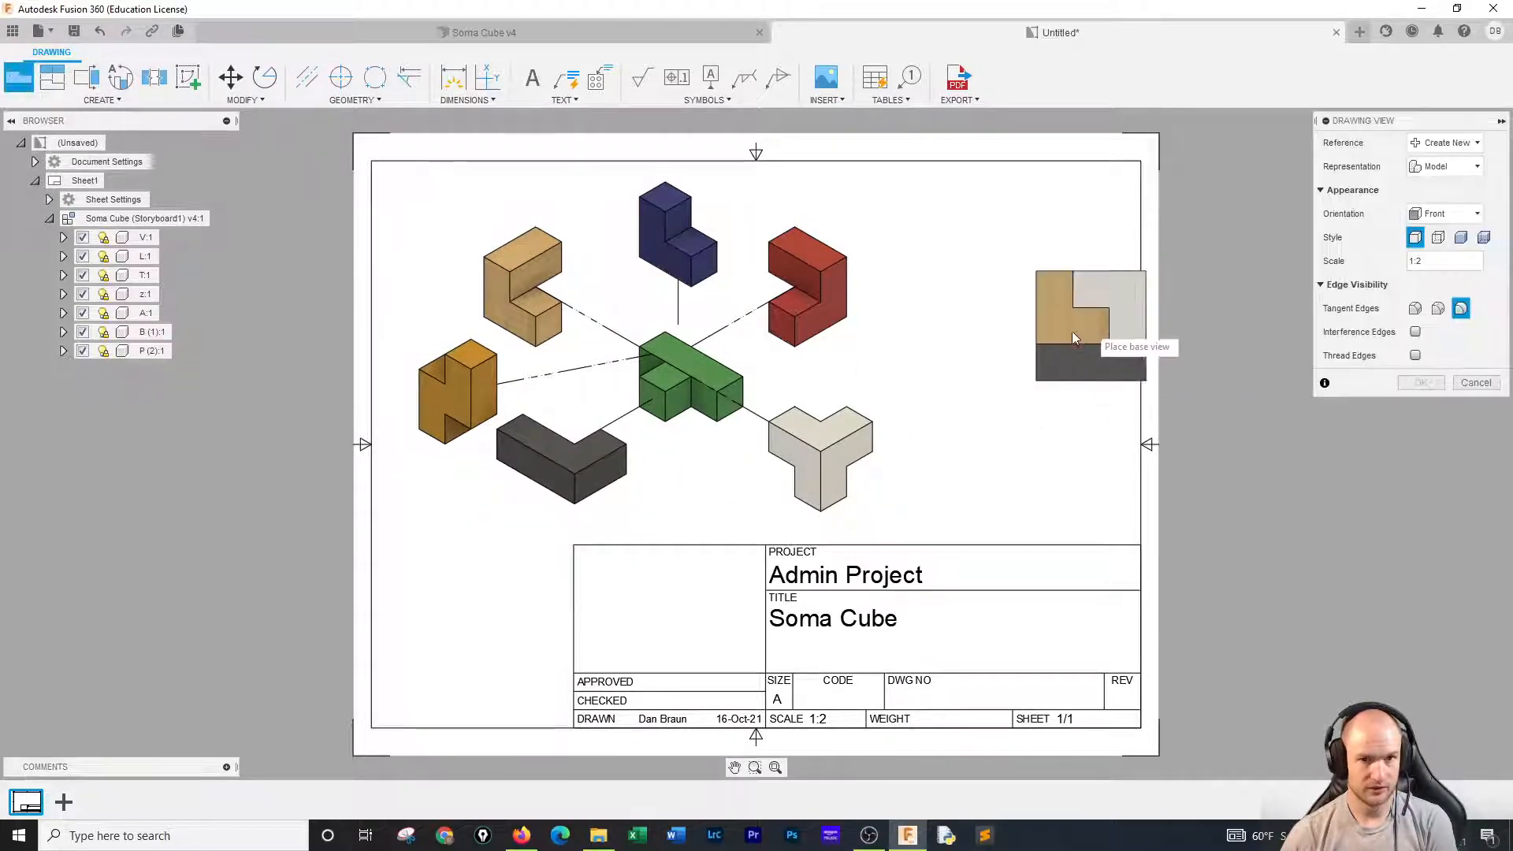
left_click(1448, 216)
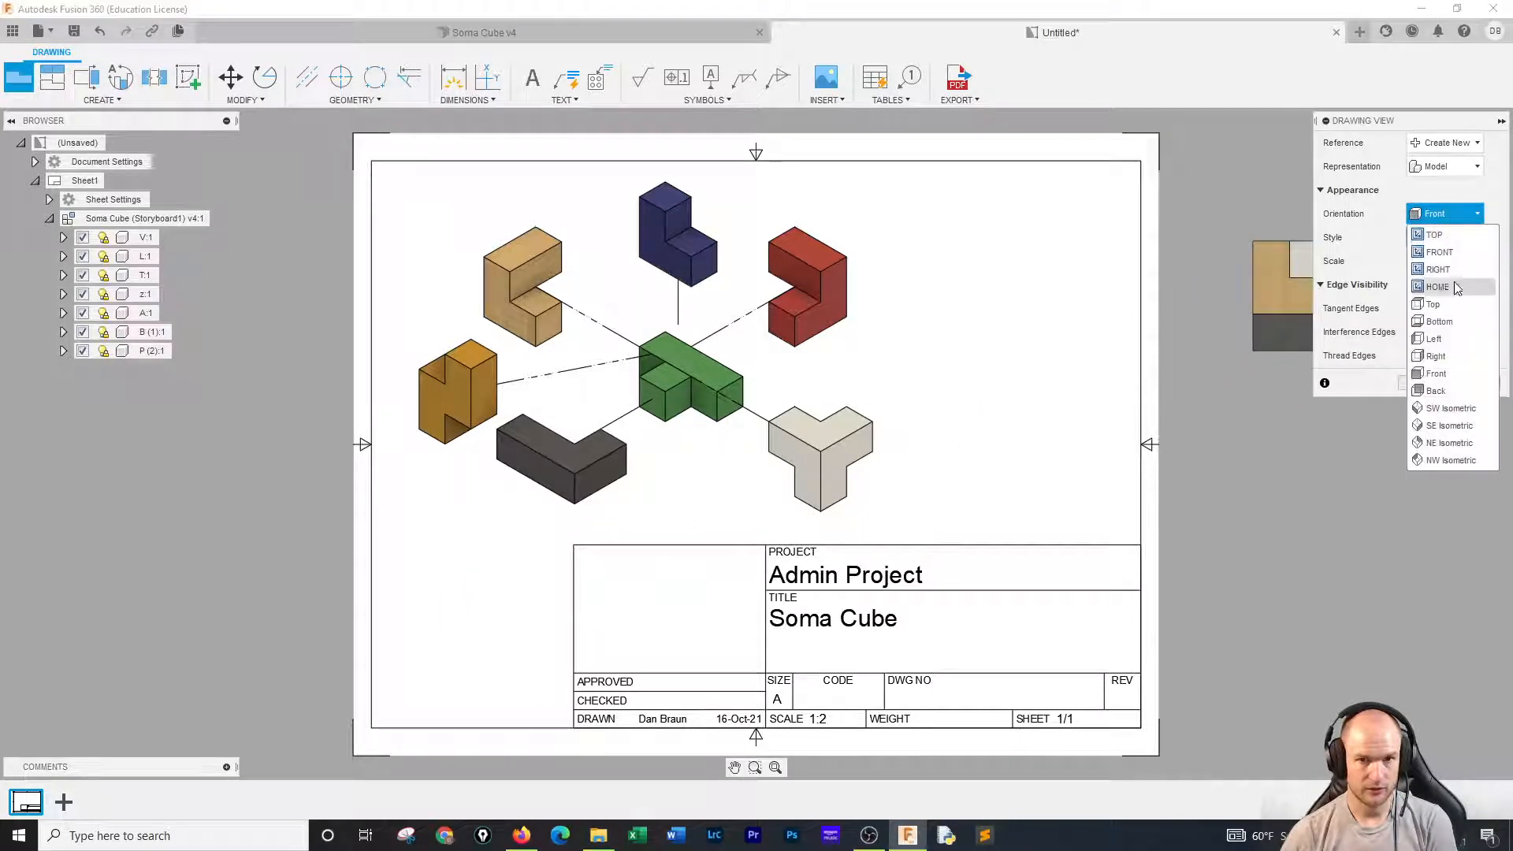
left_click(1450, 443)
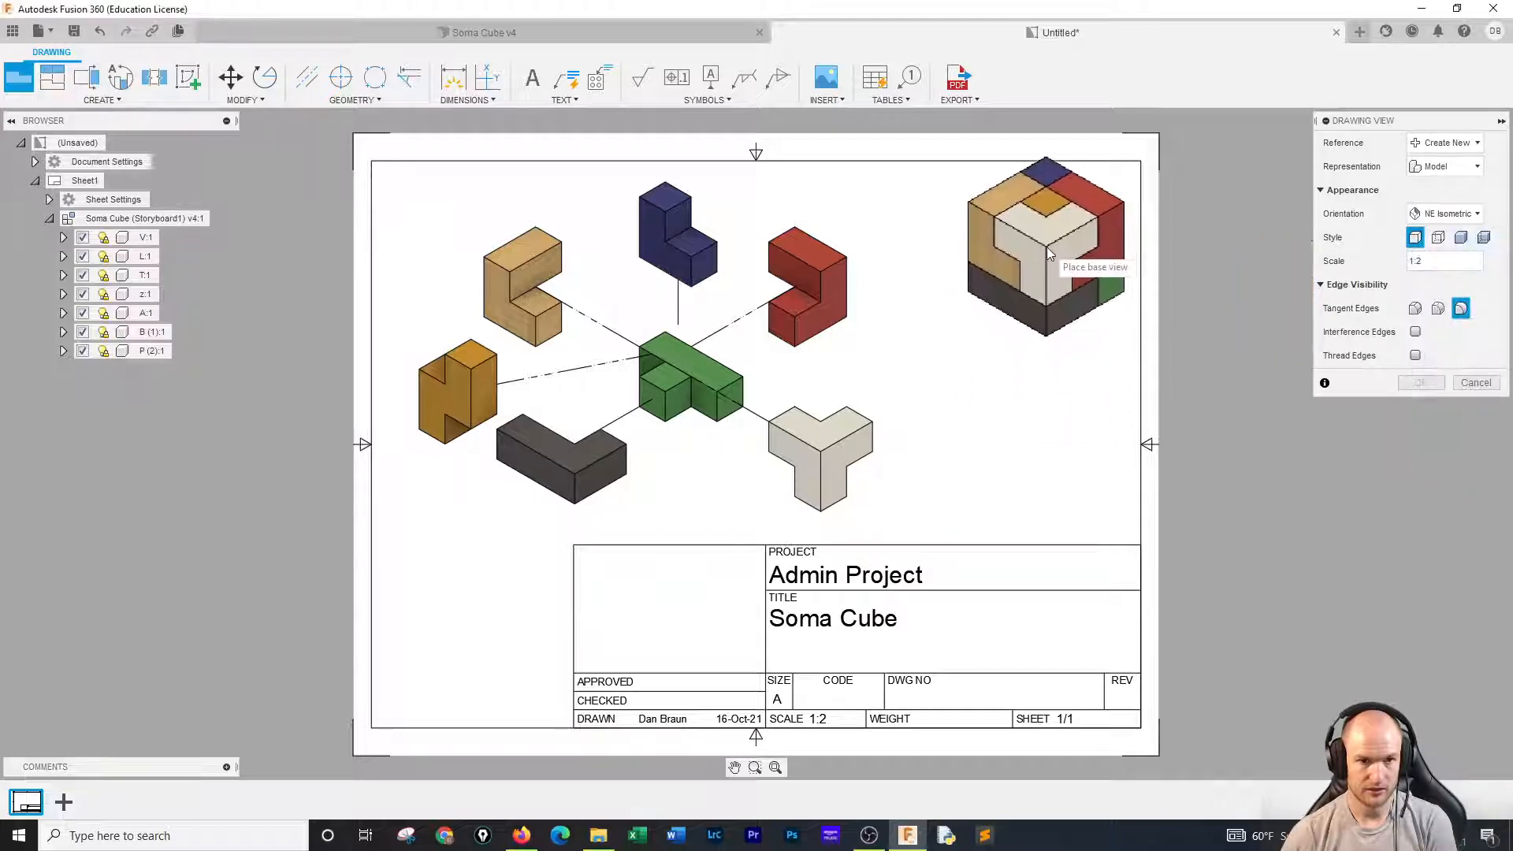
left_click(1026, 264)
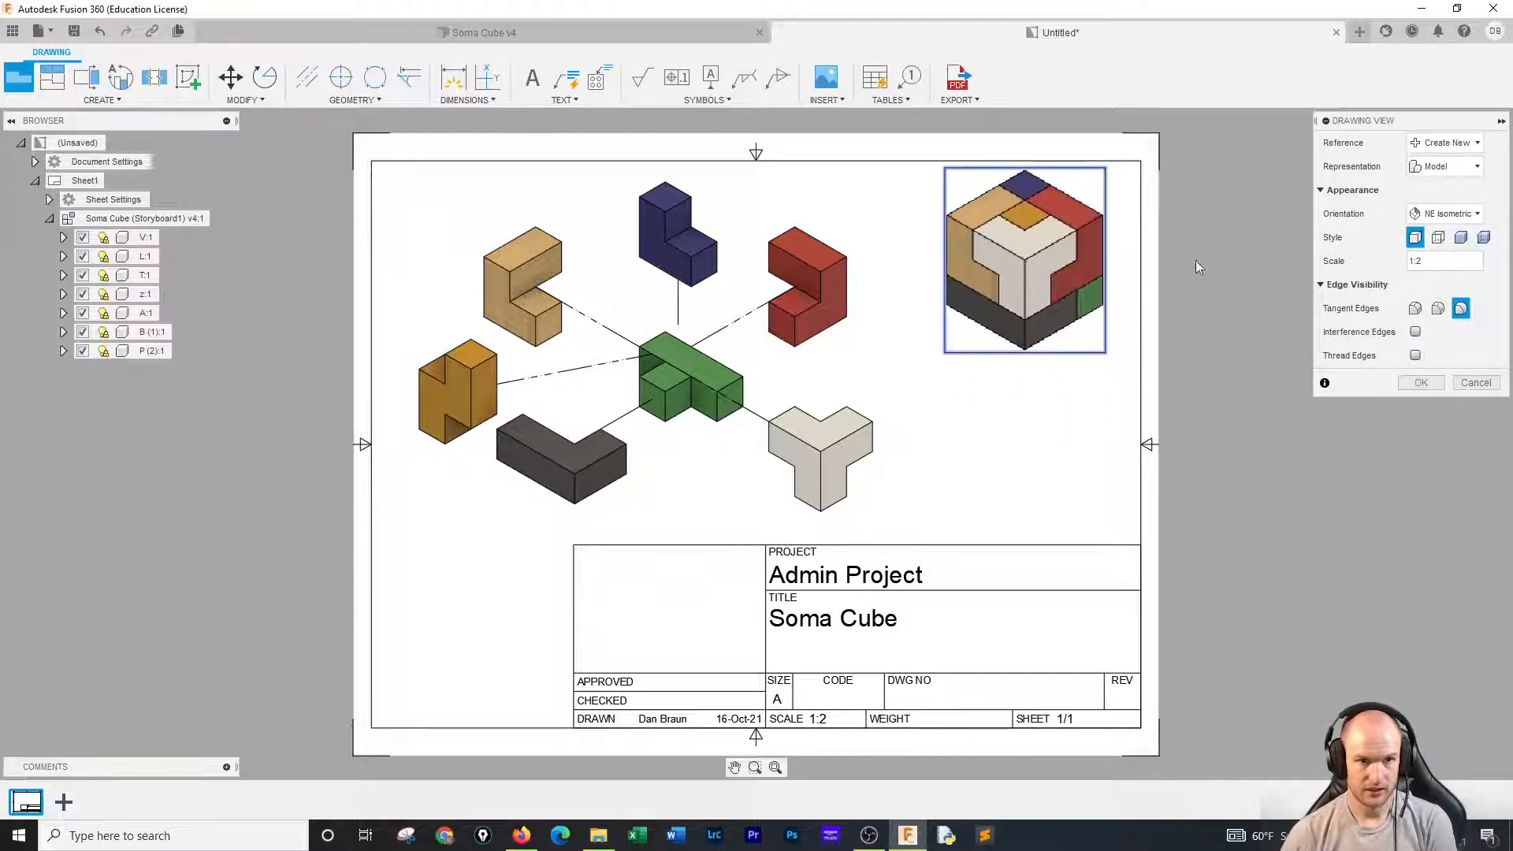
left_click(1460, 238)
left_click(1423, 386)
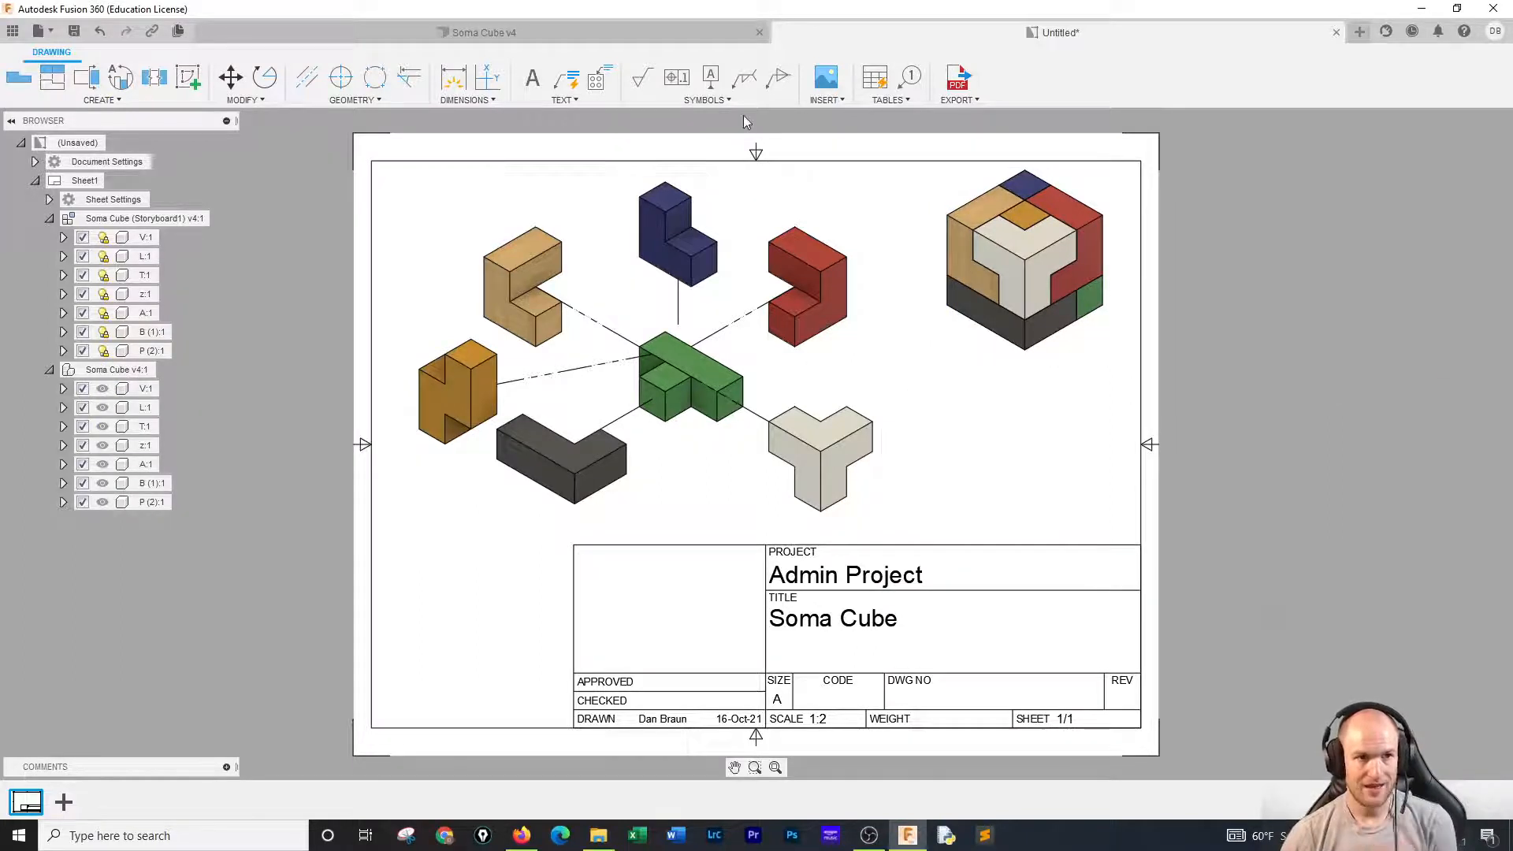
Insert an automatic parts list with balloons for the exploded view.
left_click(875, 76)
left_click(813, 347)
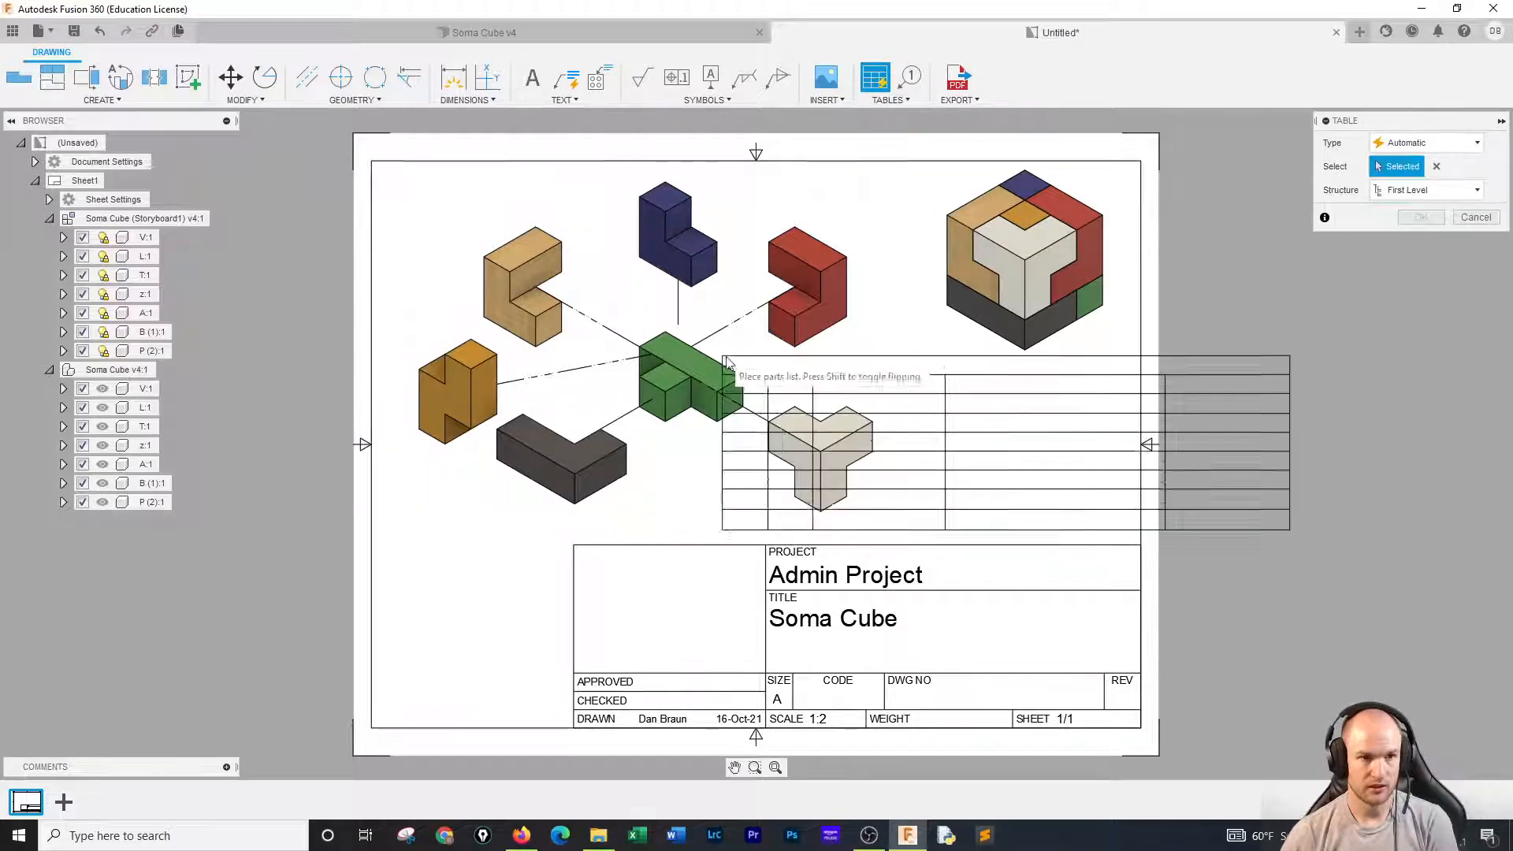
left_click(1137, 371)
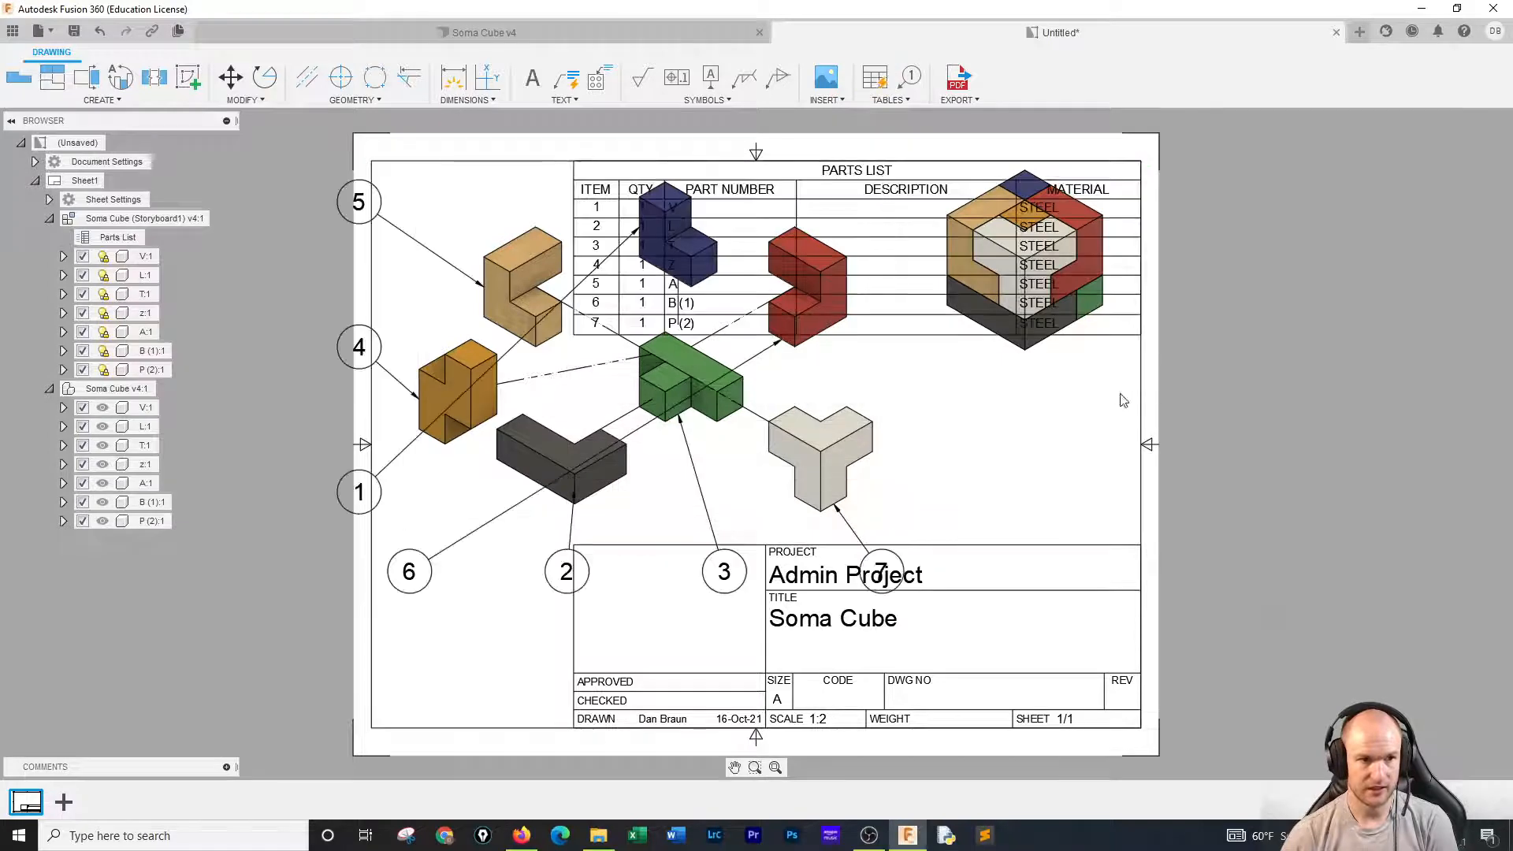
Move the parts list down off the cube view into the area above the title block.
left_click(896, 170)
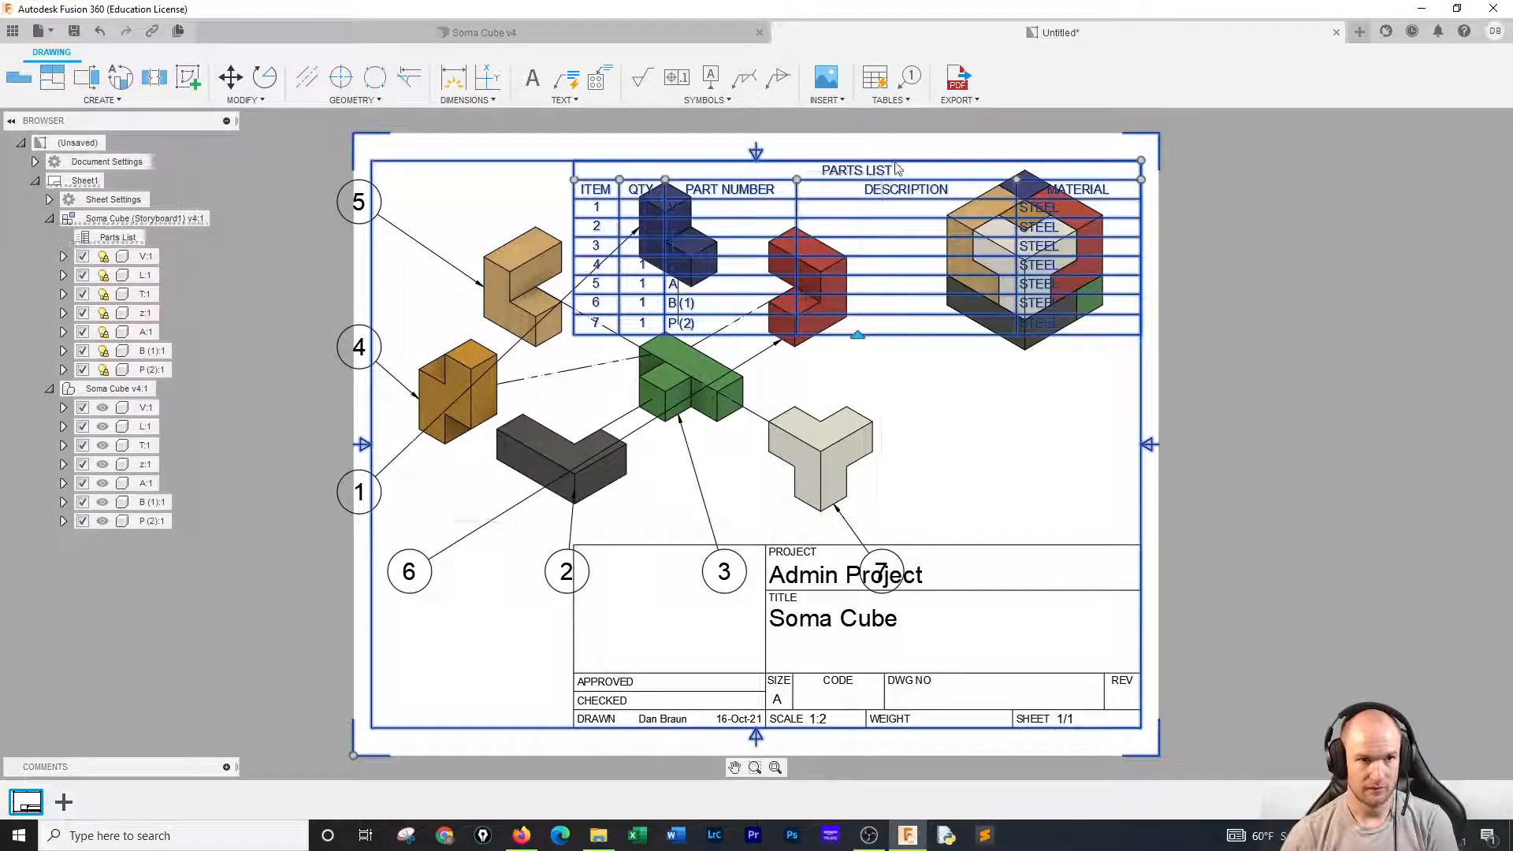
left_click_drag(892, 169, 853, 372)
key("ctrl+z")
left_click(870, 188)
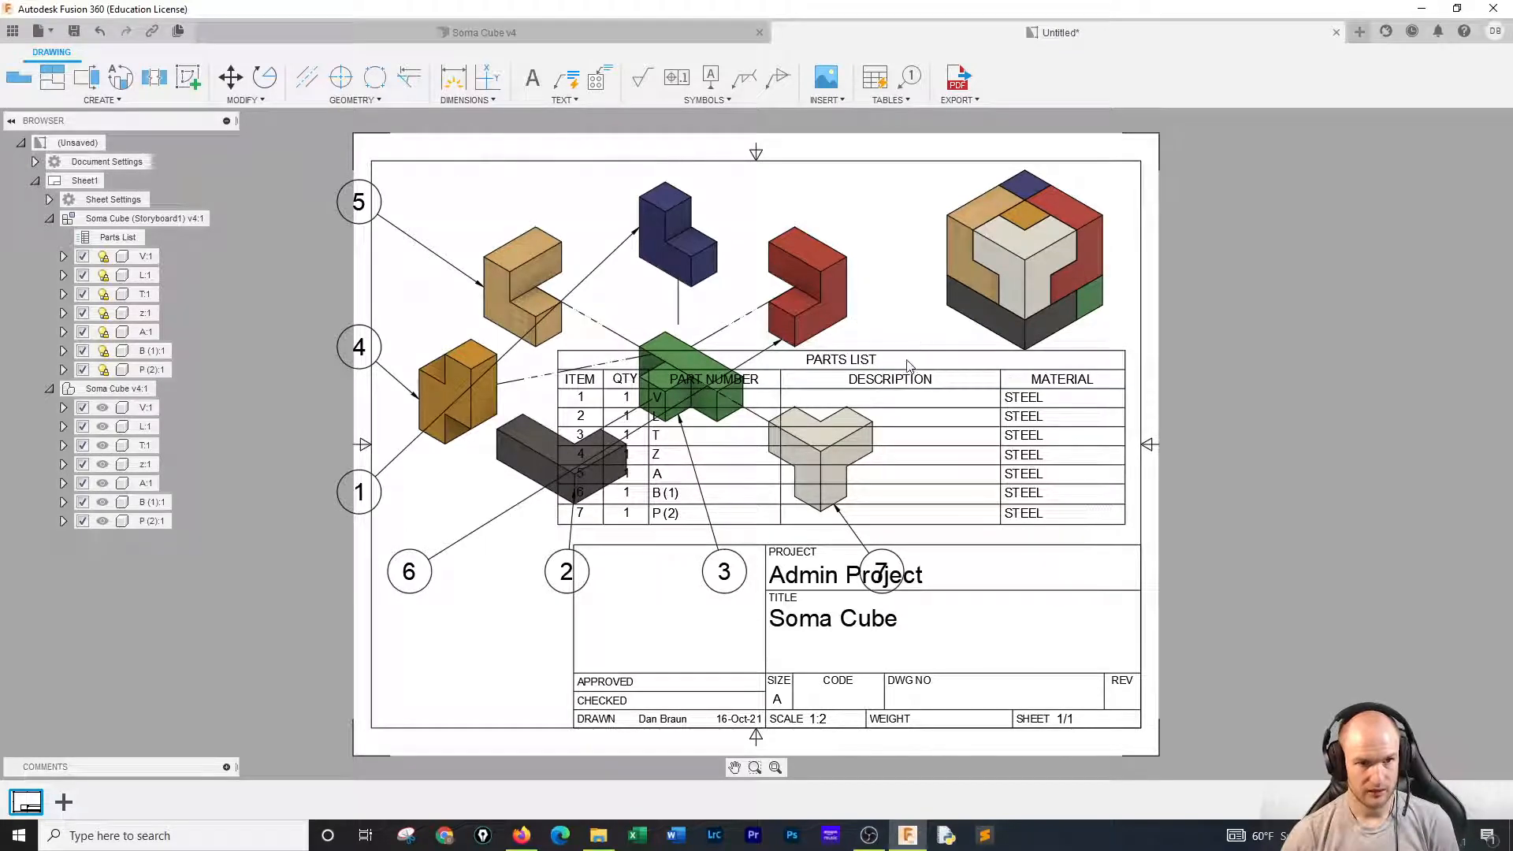
left_click(907, 385)
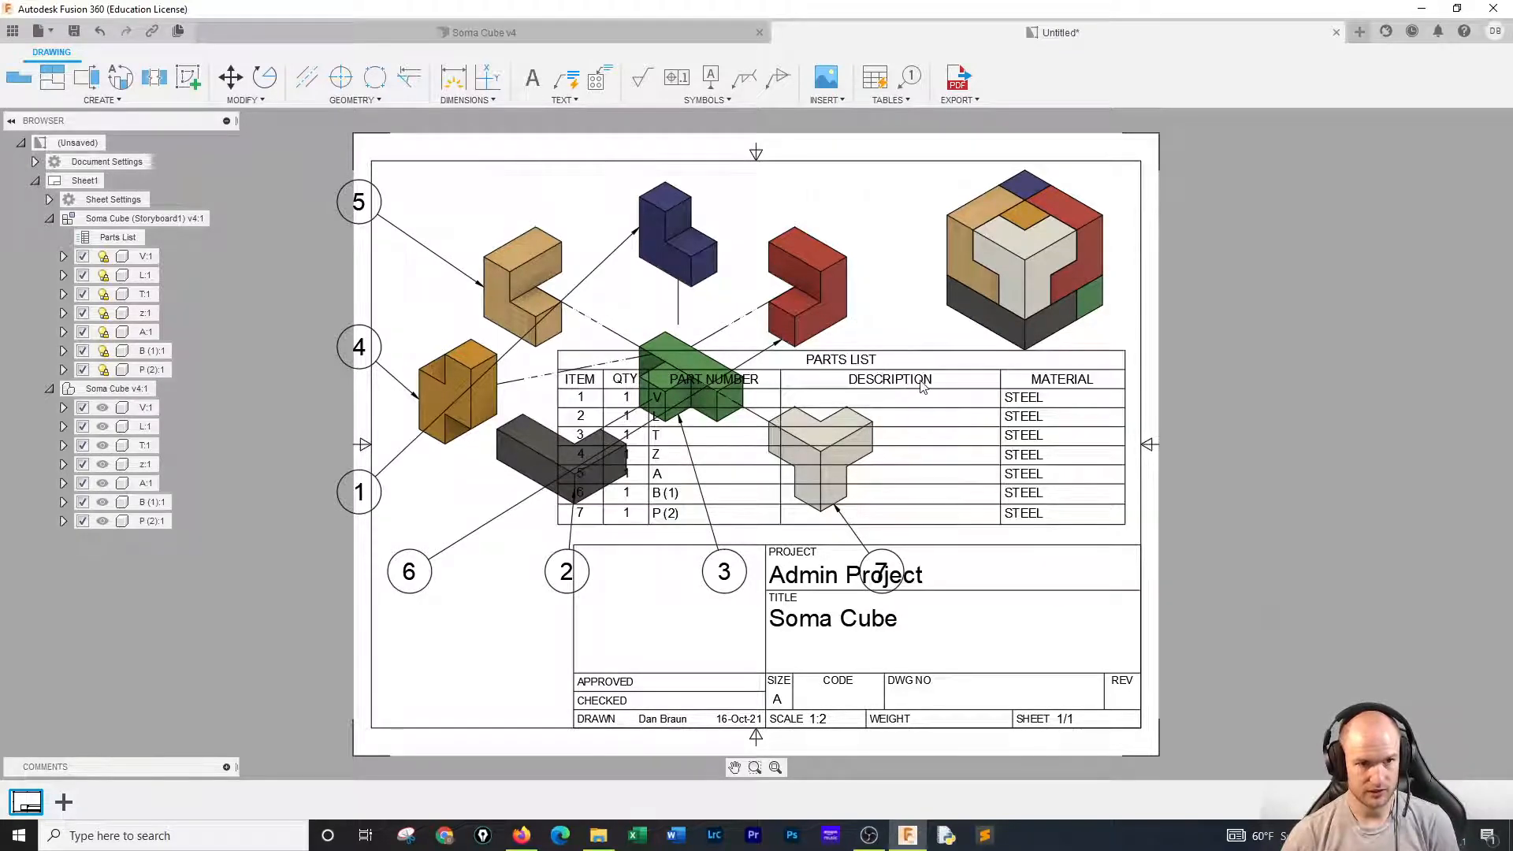
Hide the Description and Material columns of the parts list.
double_click(857, 368)
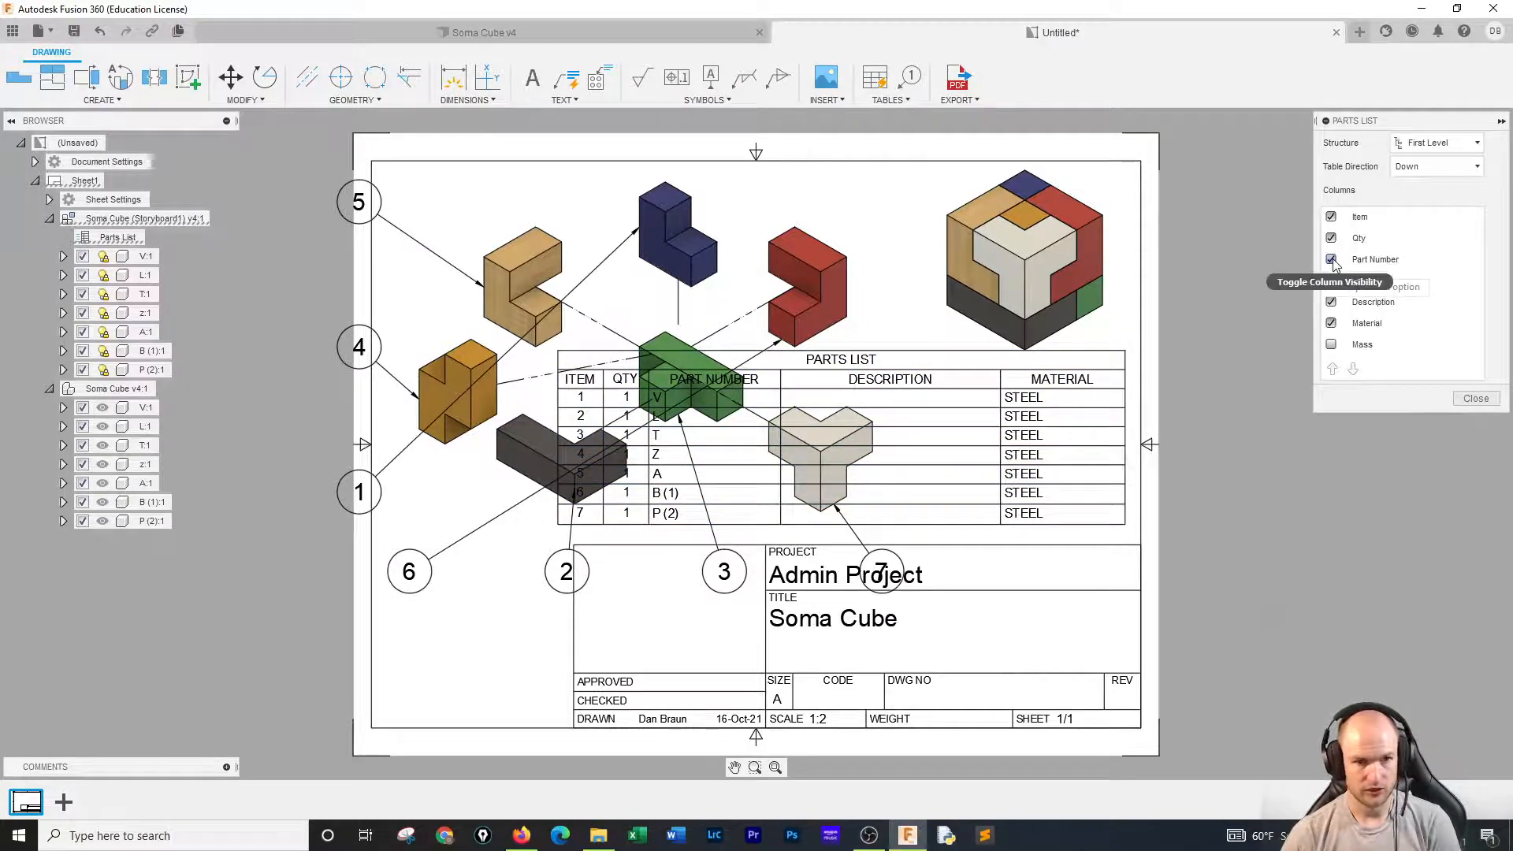
left_click(1331, 302)
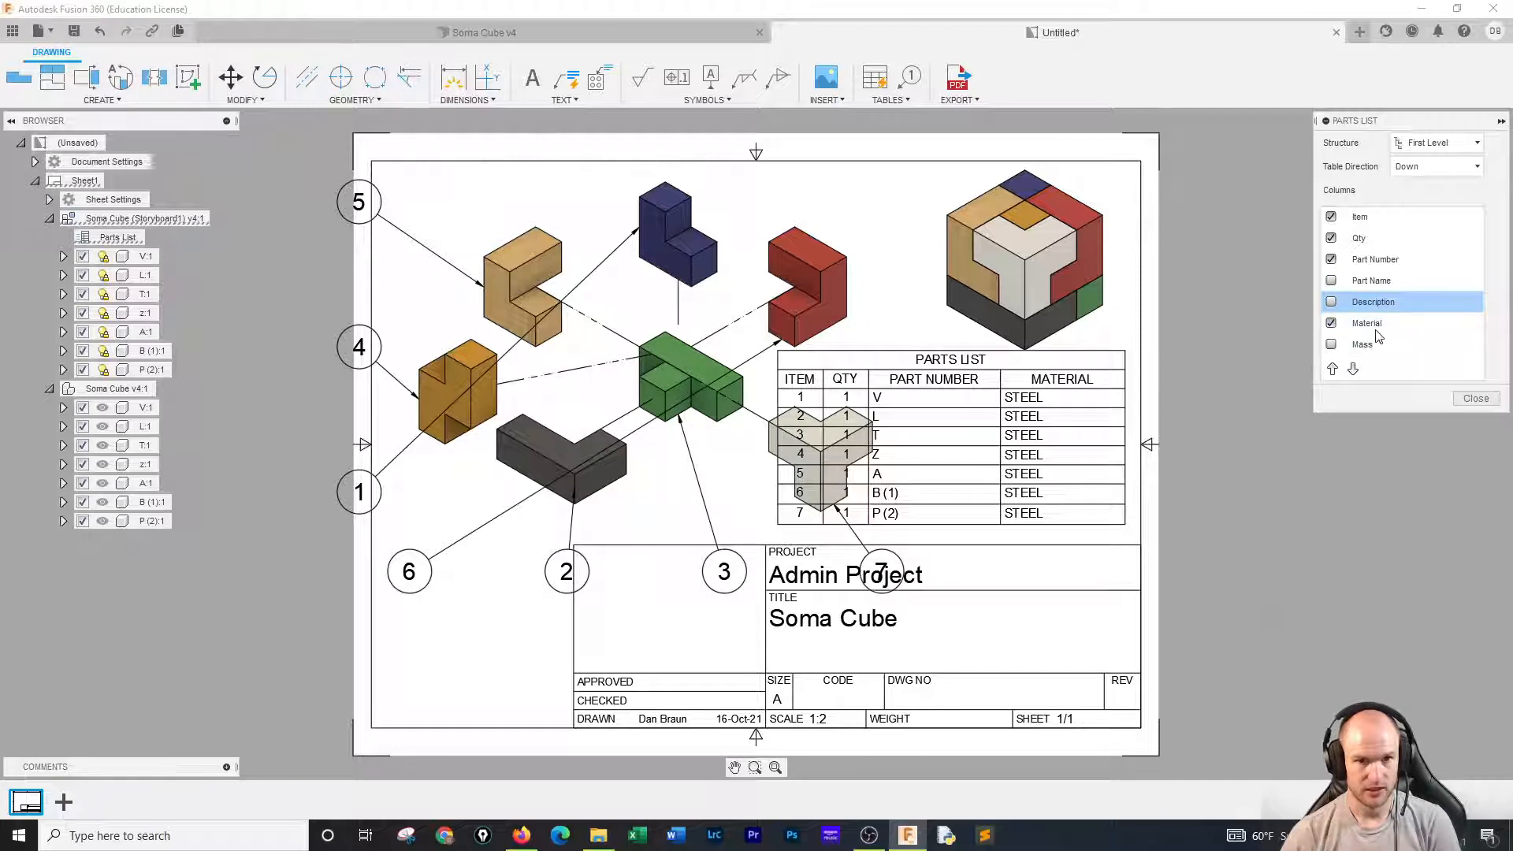
left_click(1331, 324)
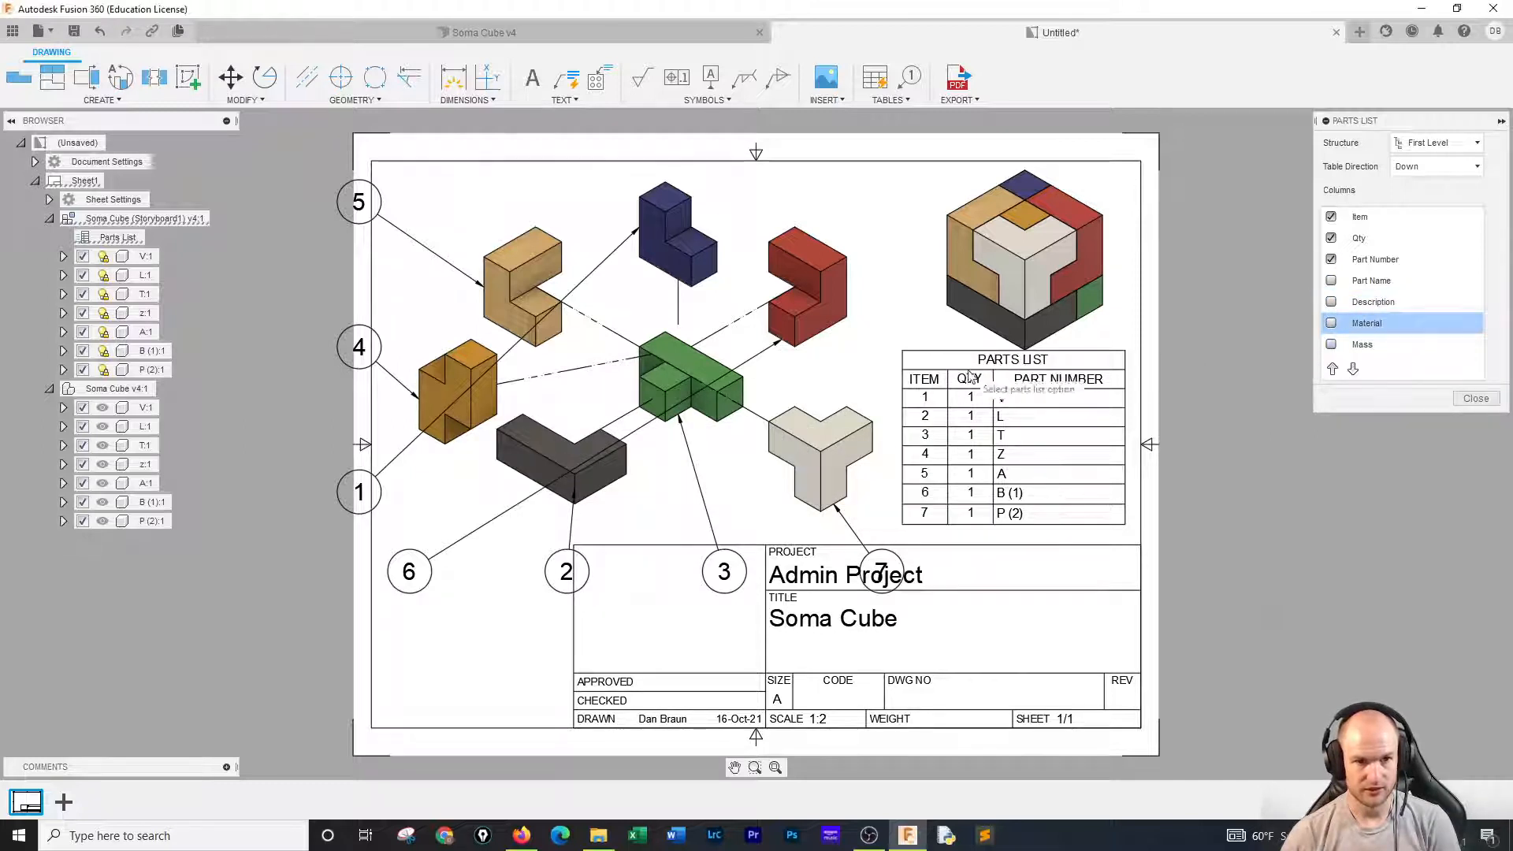
left_click(1475, 398)
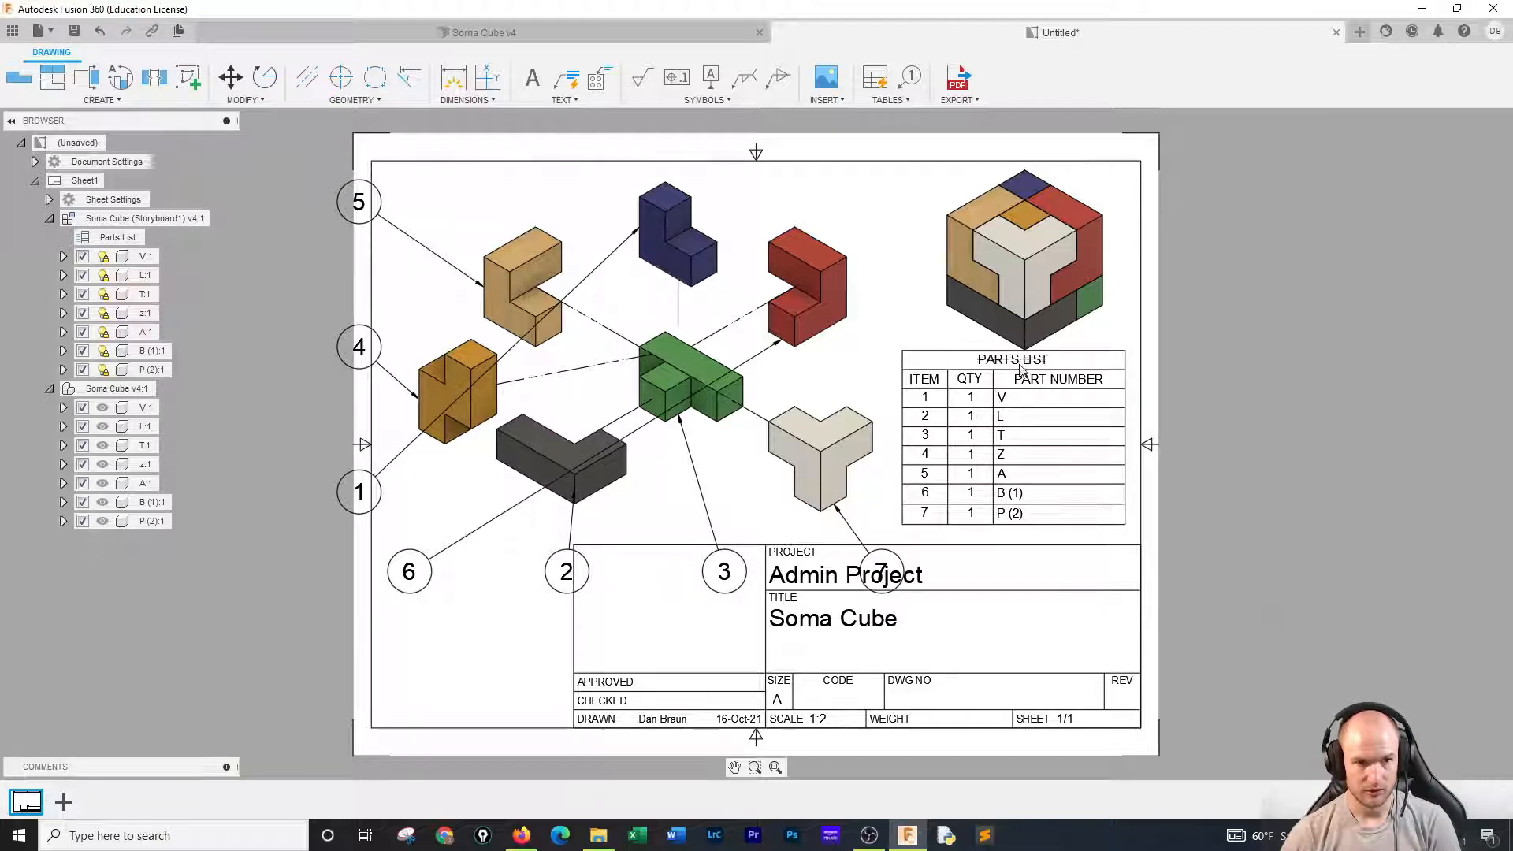
Move the parts list so its lower-right corner snaps to the upper-right corner of the title block.
left_click(1016, 376)
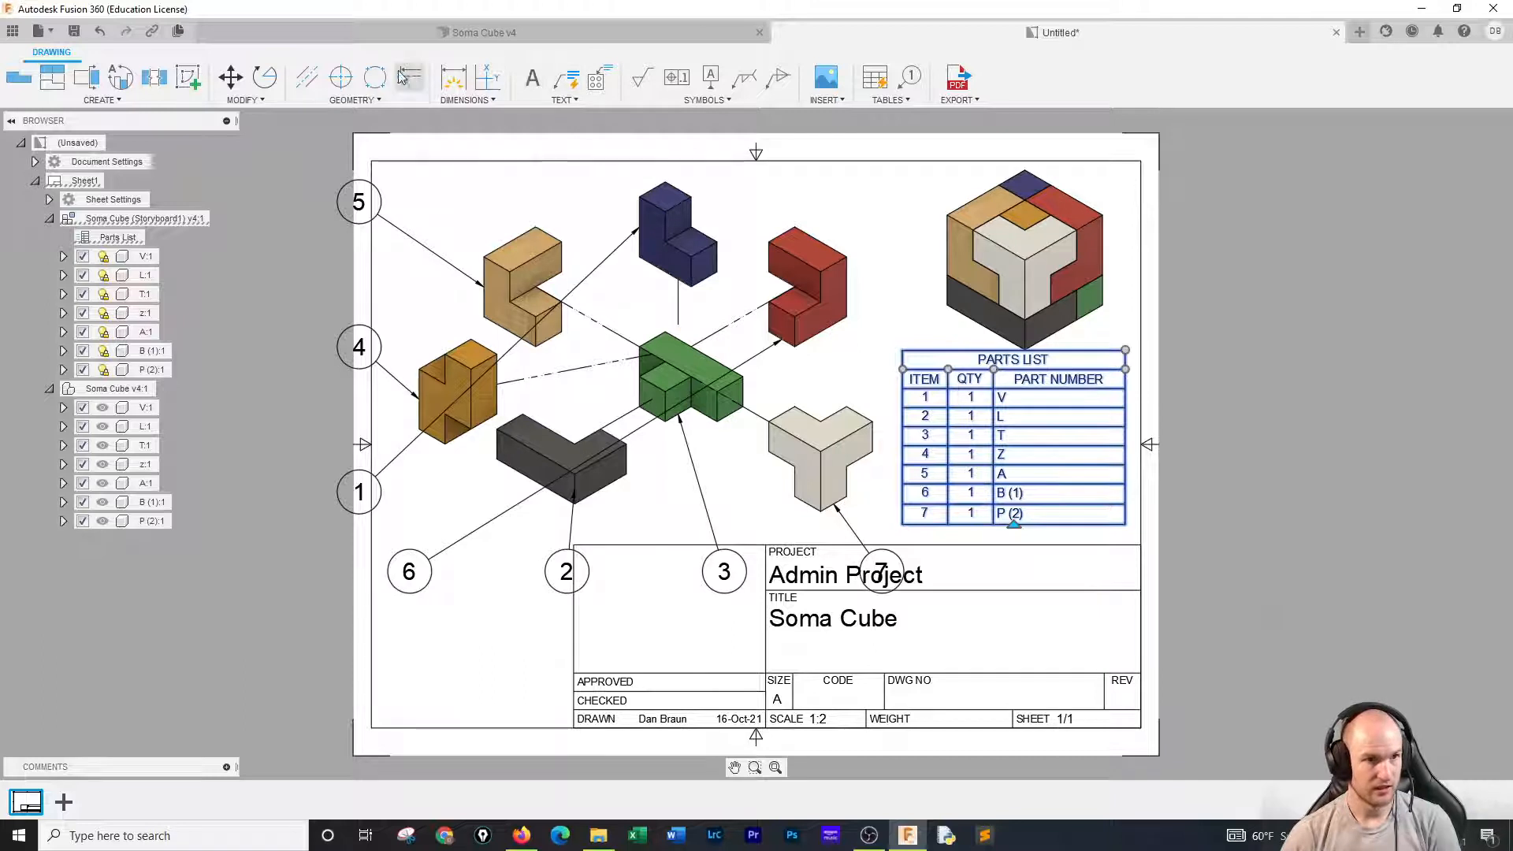
right_click(1006, 456)
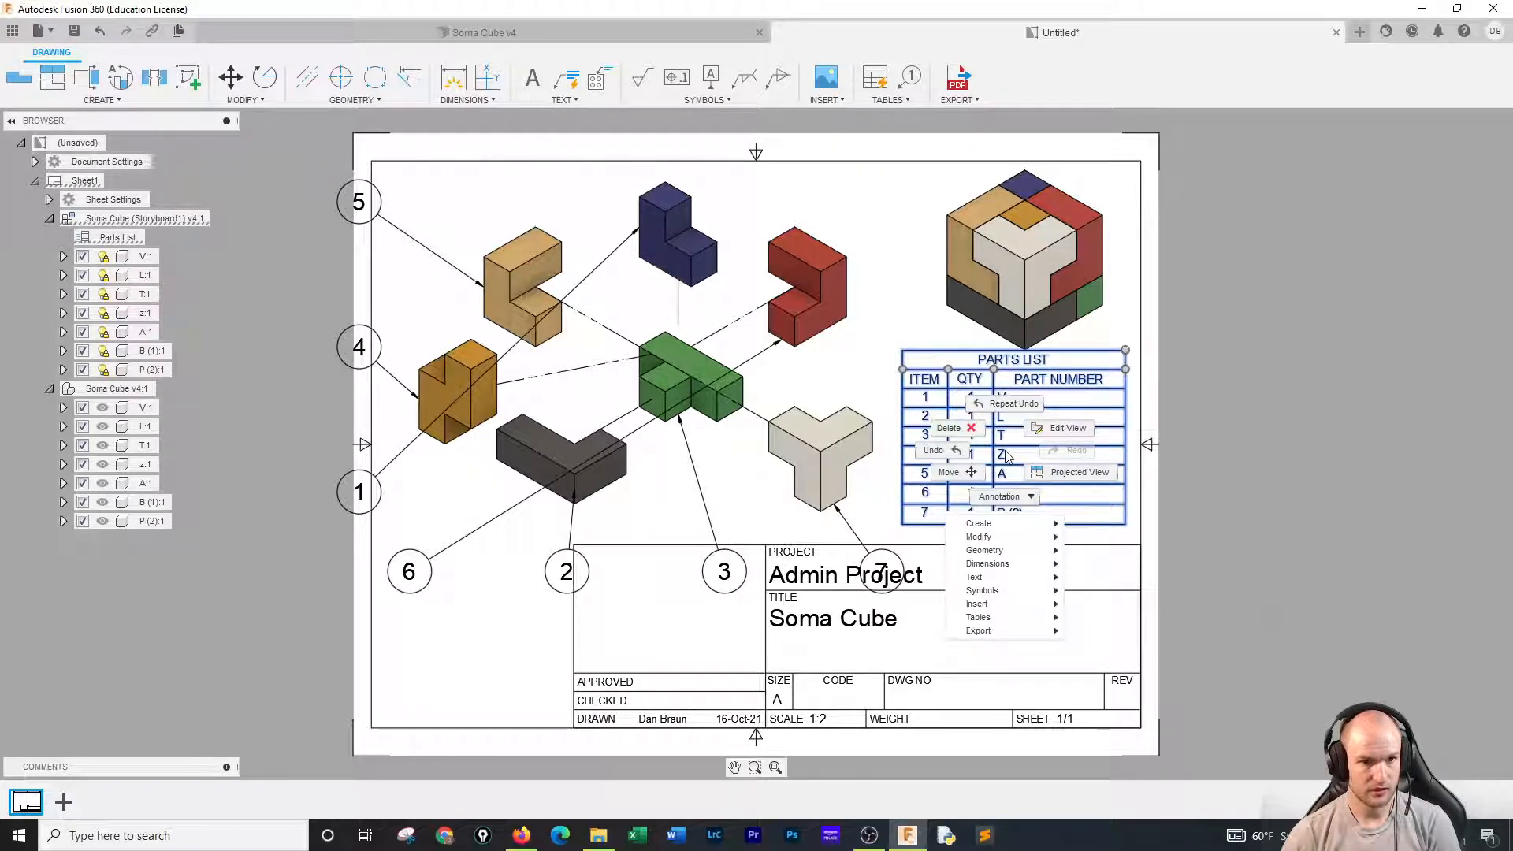
left_click(948, 472)
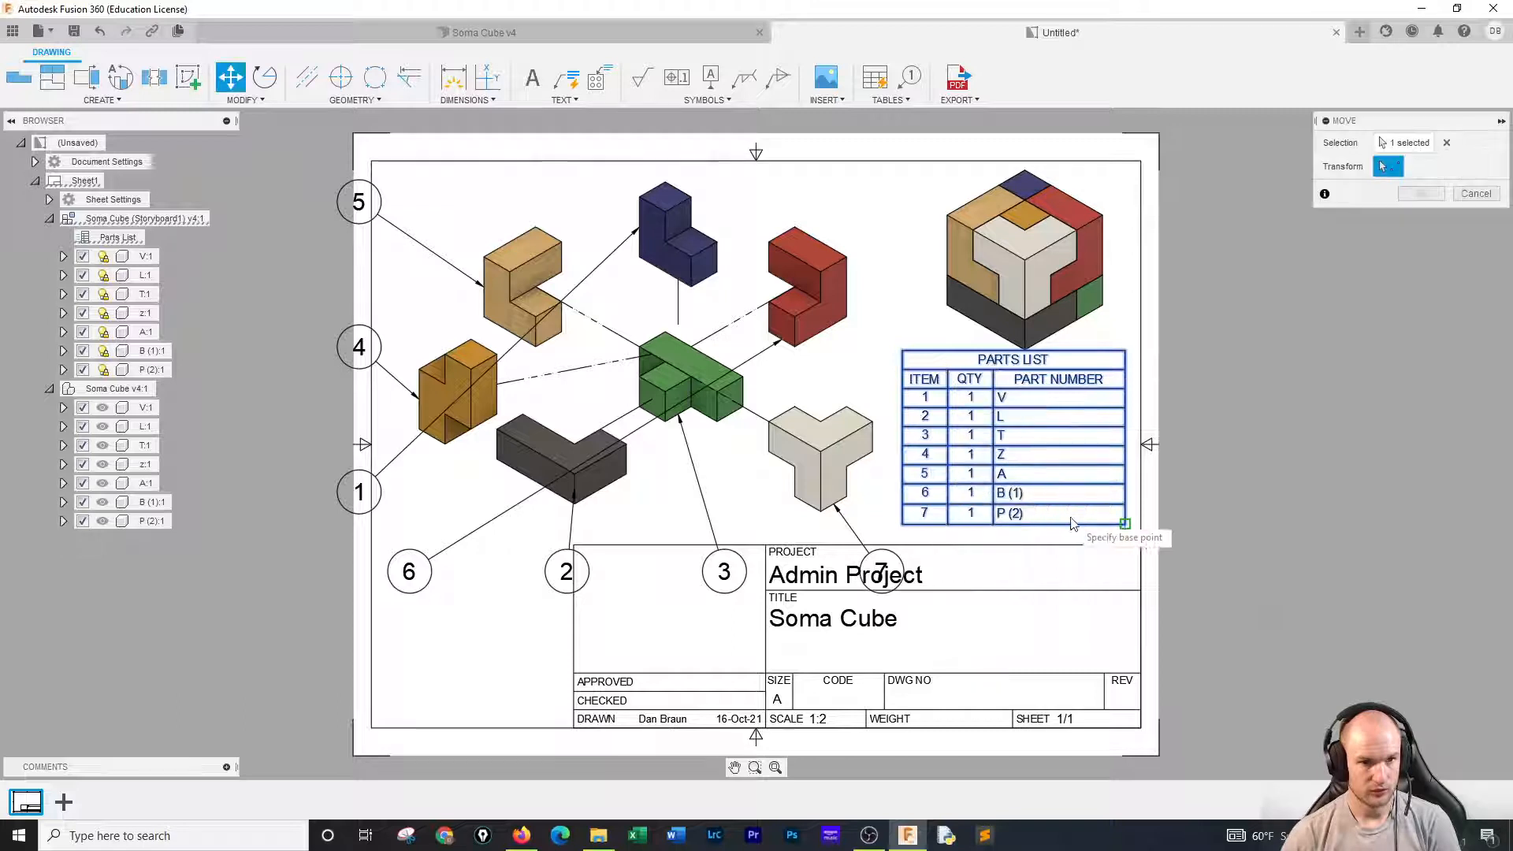
left_click(1125, 523)
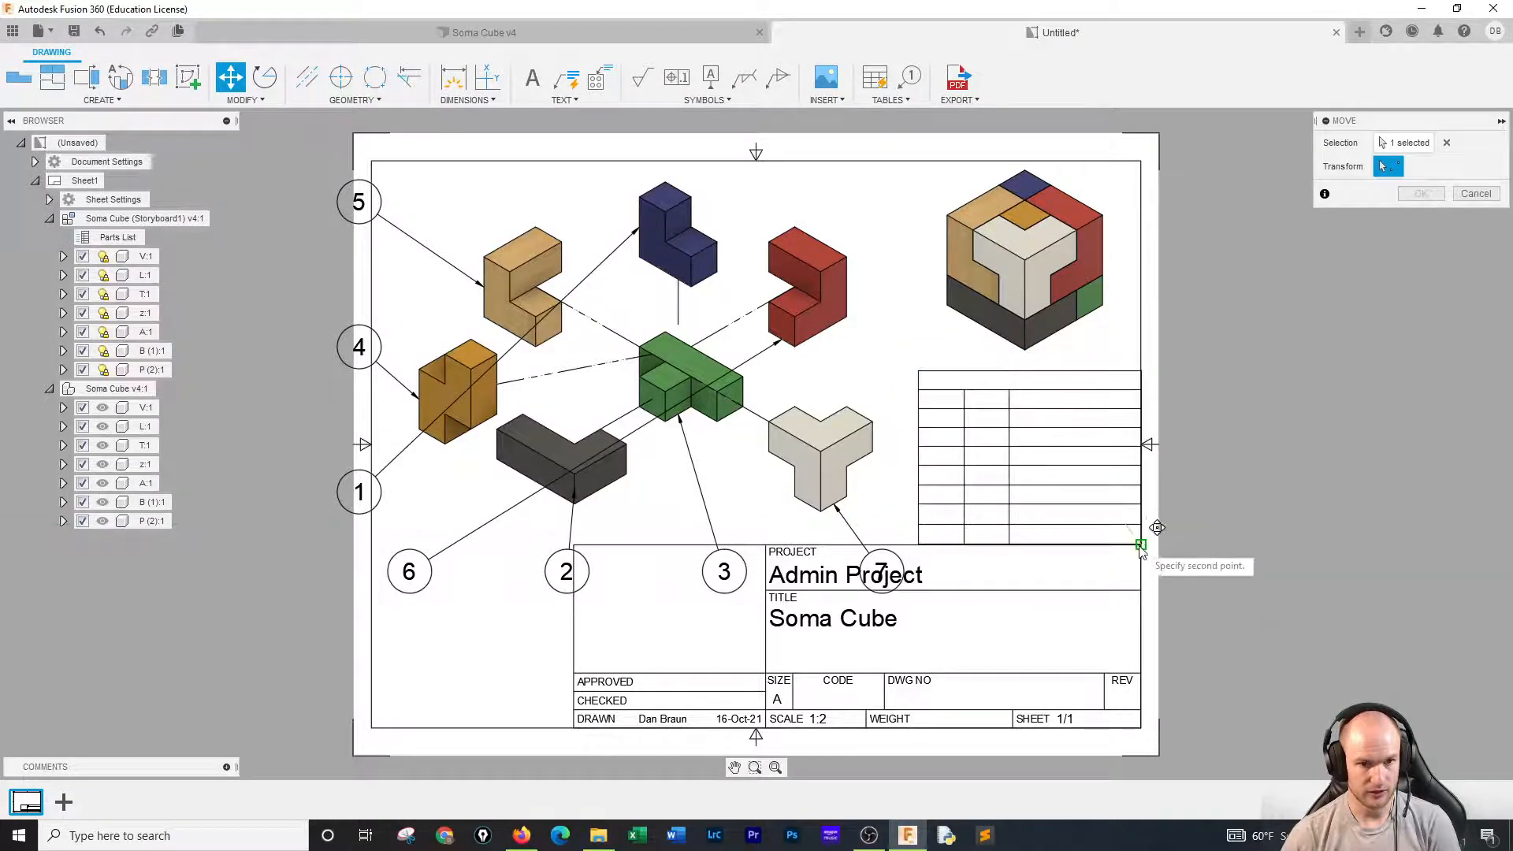
left_click(1140, 544)
left_click(1420, 193)
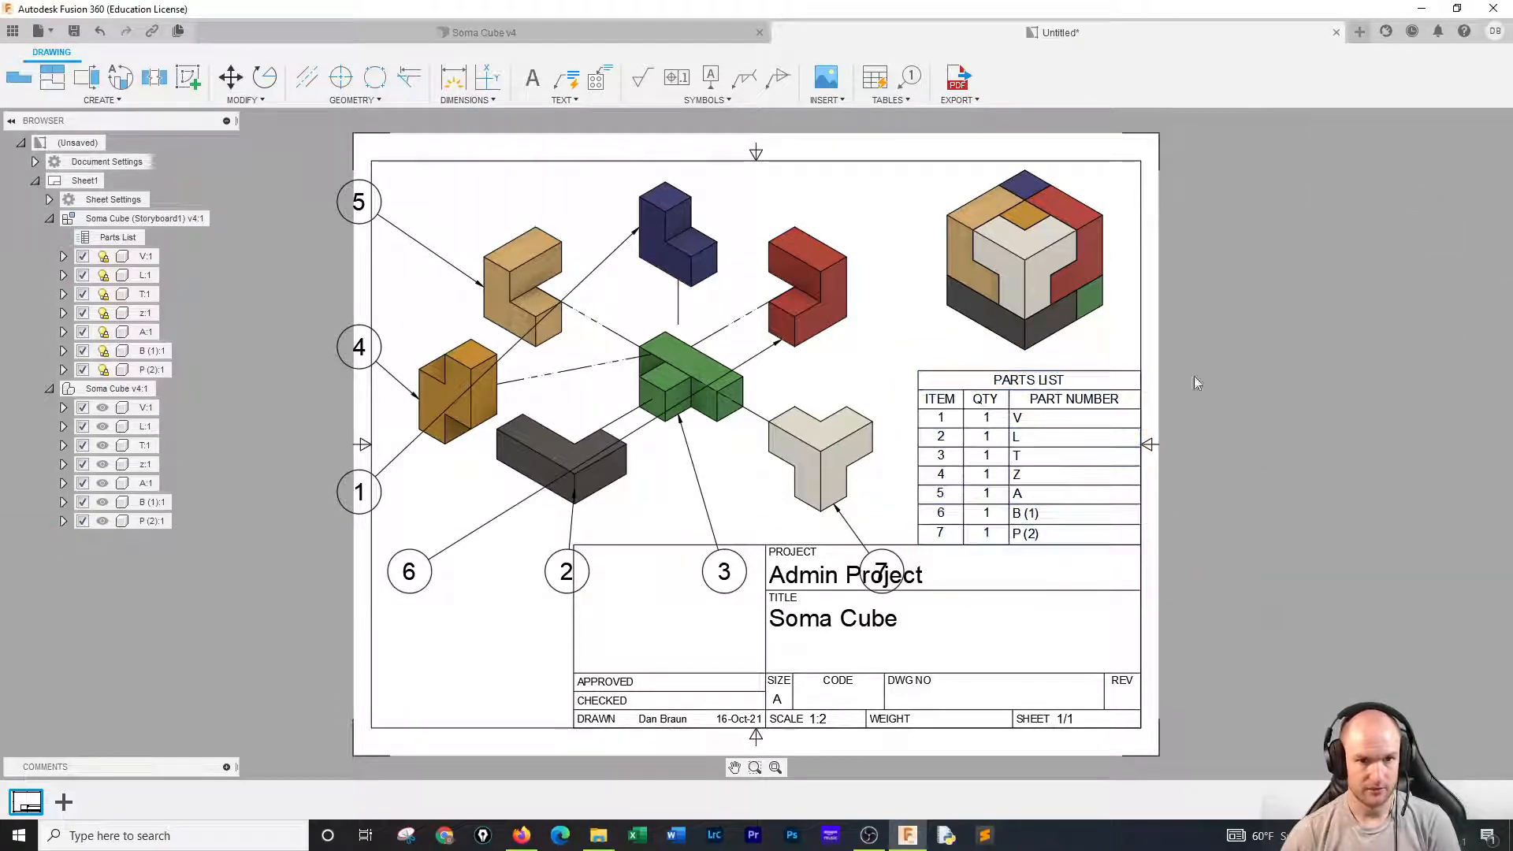
Adjust the parts list layout with its column grip and nudge the assembled cube view slightly left.
left_click(1009, 402)
mouse_move(1010, 393)
left_mouse_down()
mouse_move(1038, 392)
mouse_move(1015, 392)
left_mouse_up()
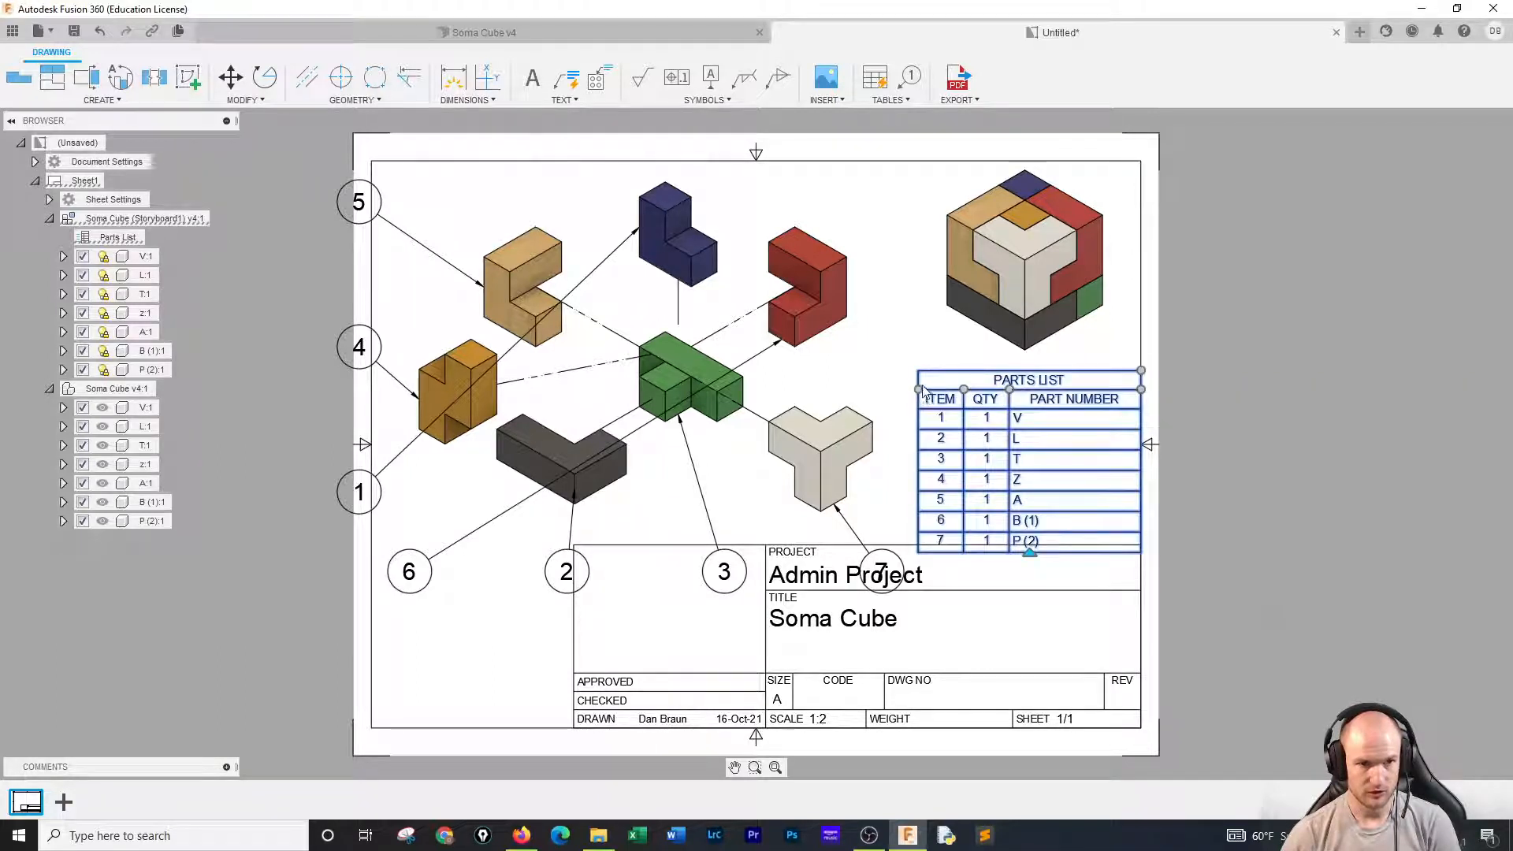
left_click(954, 327)
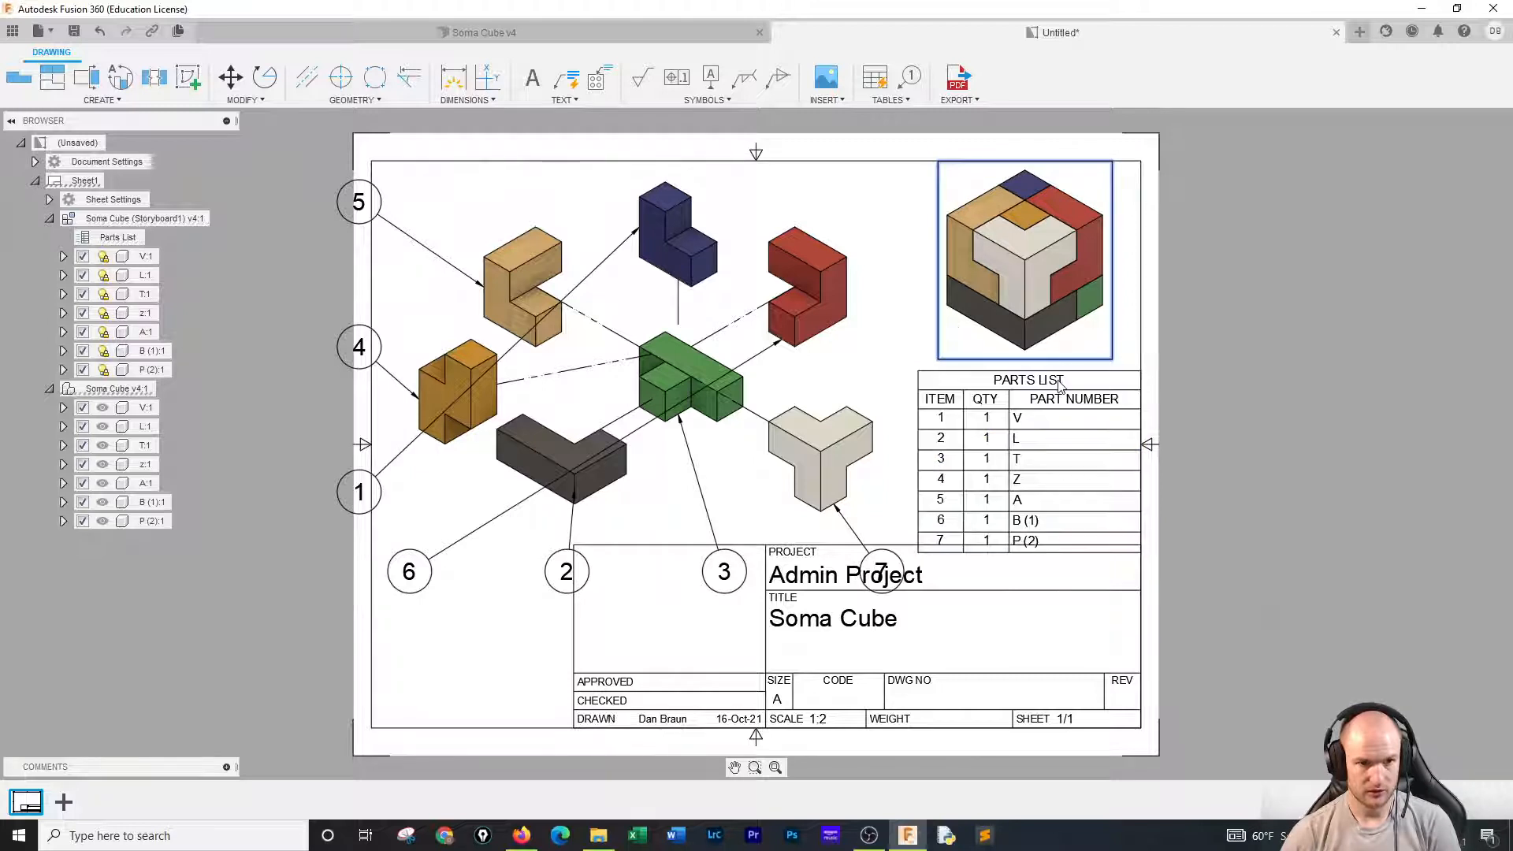
left_click(1073, 352)
Shift the parts list up and slightly left so it clears the title block.
left_click(1052, 394)
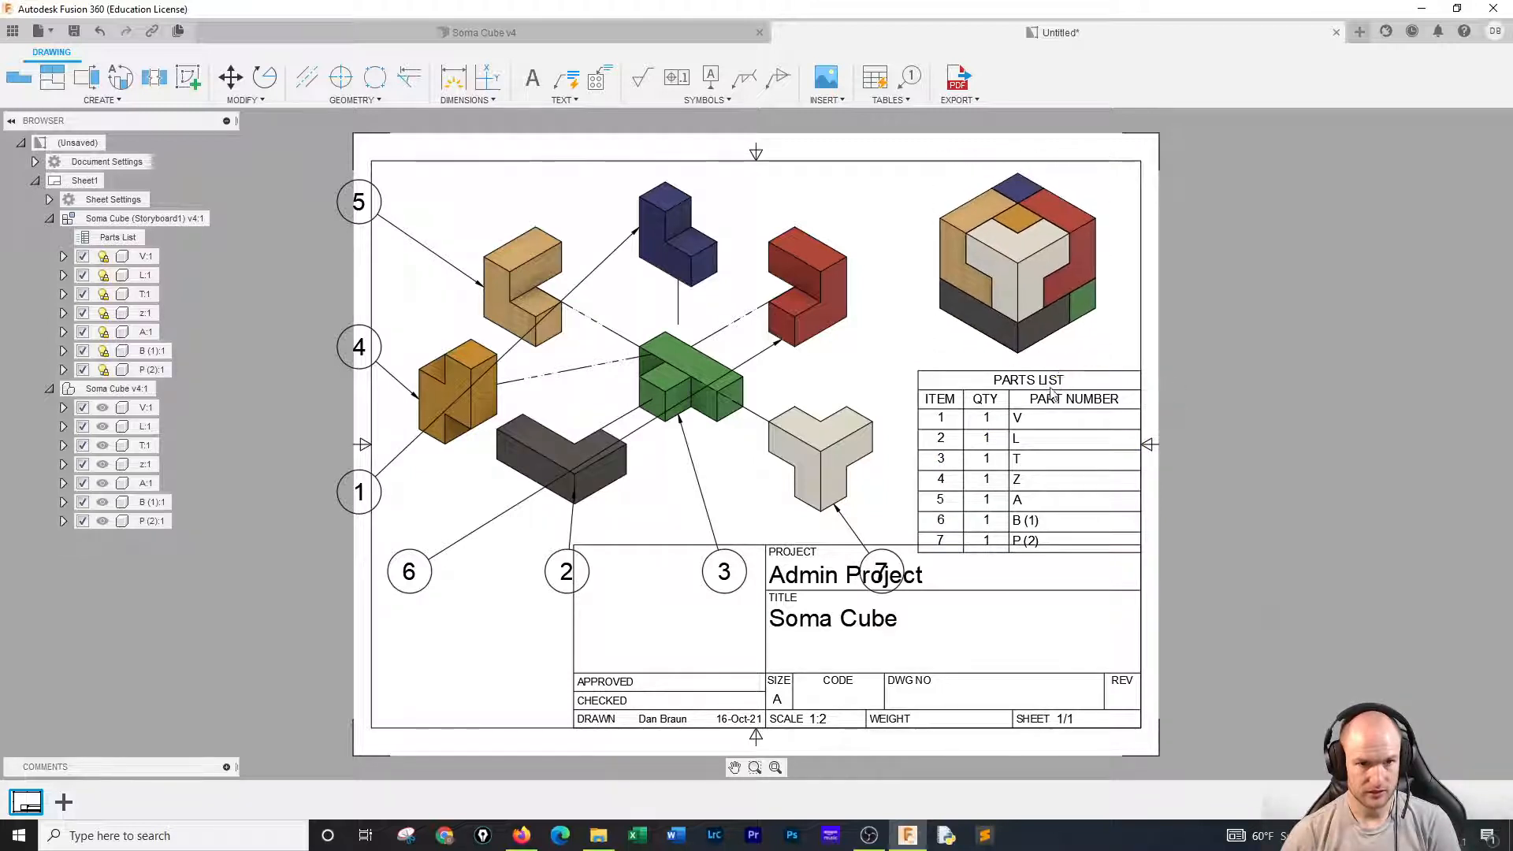
left_click(1051, 394)
left_click_drag(1051, 394, 1051, 385)
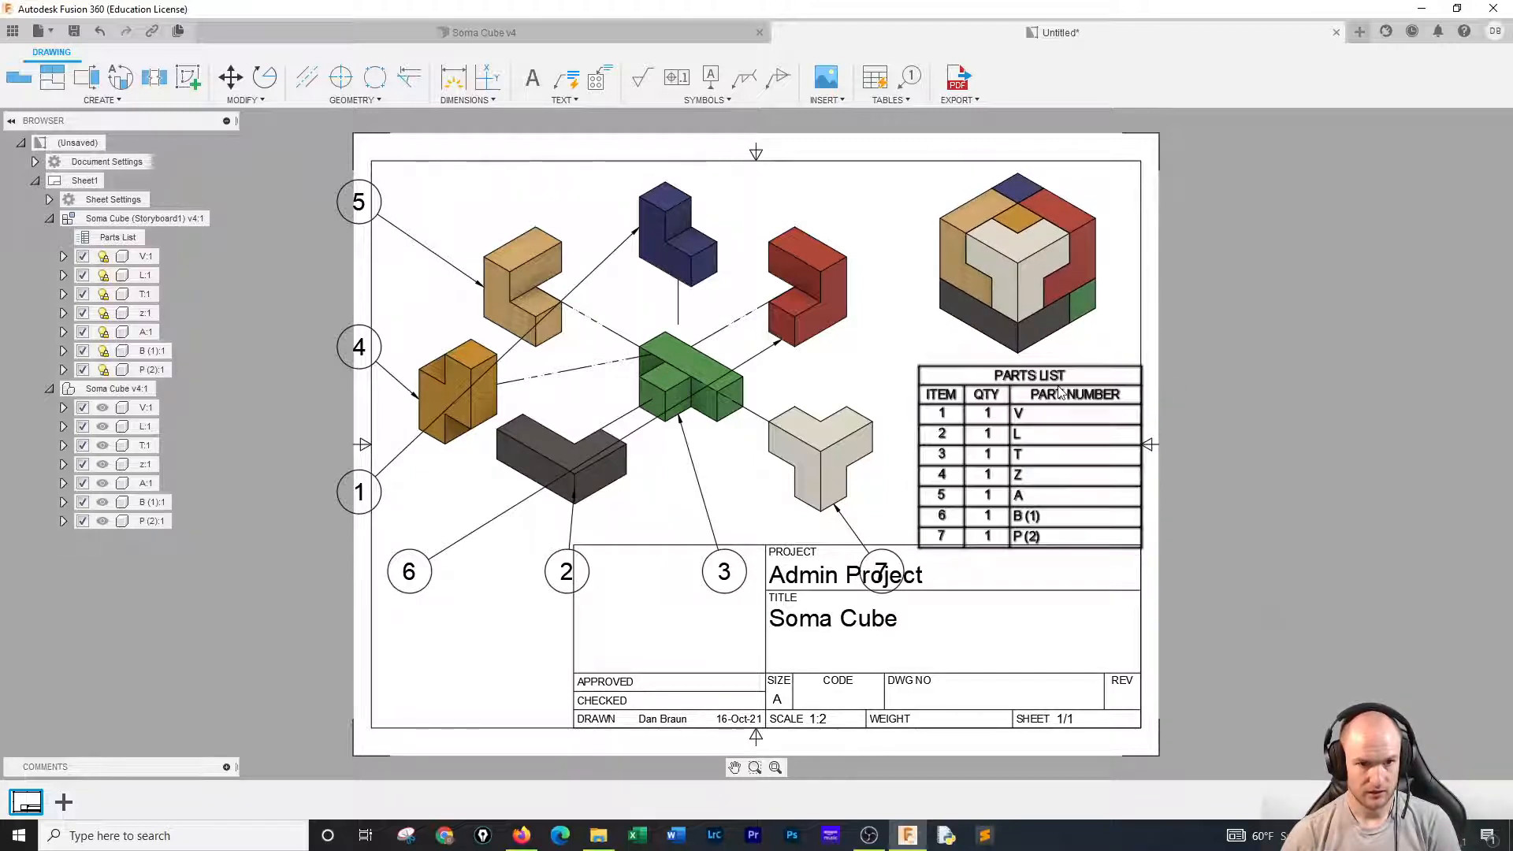
left_click(1051, 386)
left_click(1039, 385)
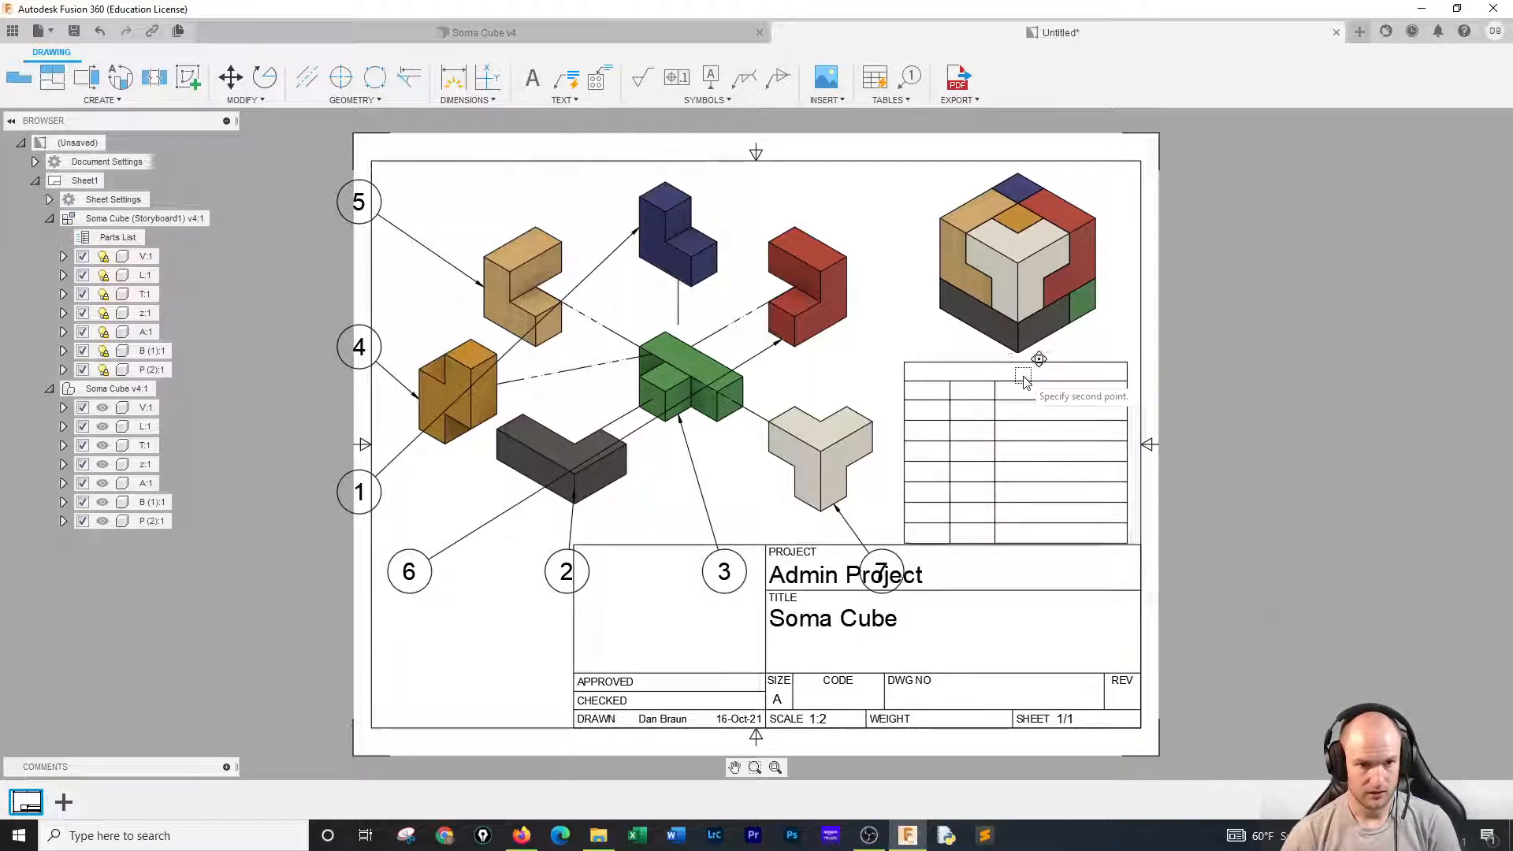
left_click(1024, 377)
Move the parts list from its lower-right corner onto the upper-right corner of the title block.
right_click(1087, 470)
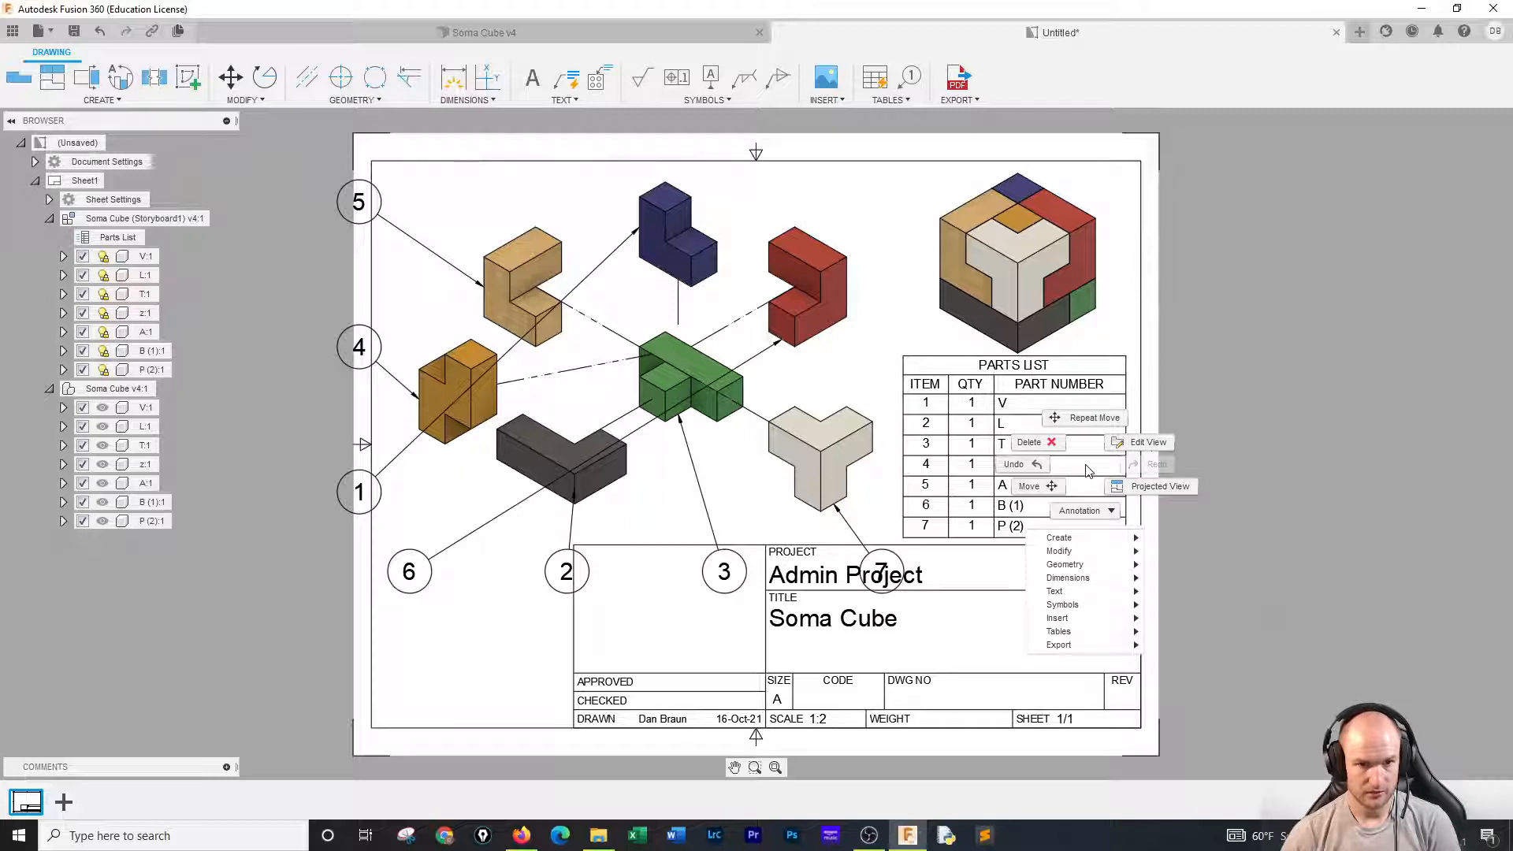
left_click(1034, 486)
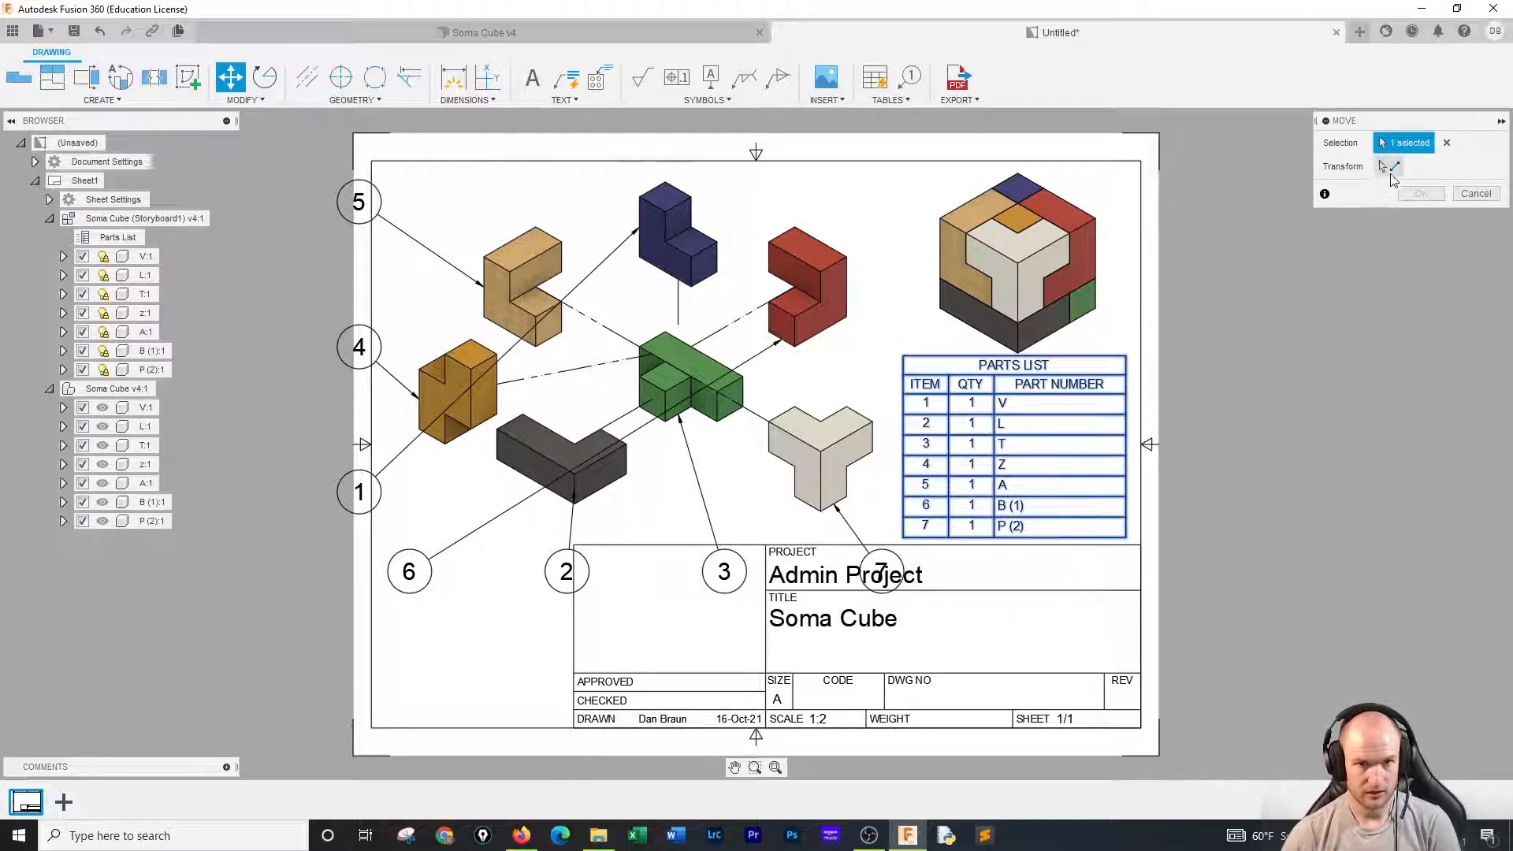
left_click(1386, 165)
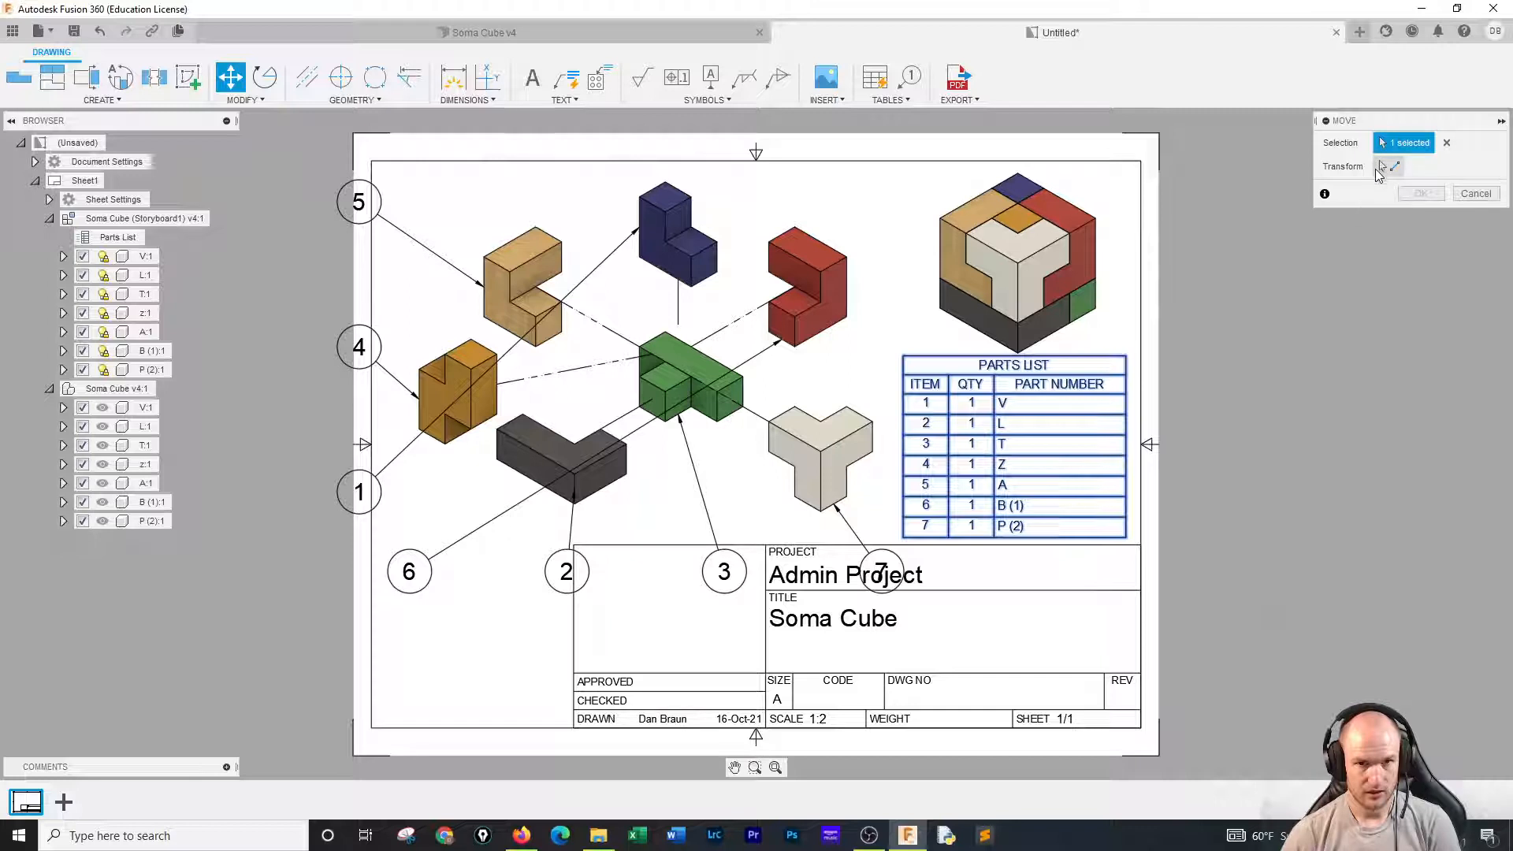
left_click(1127, 537)
left_click(1141, 544)
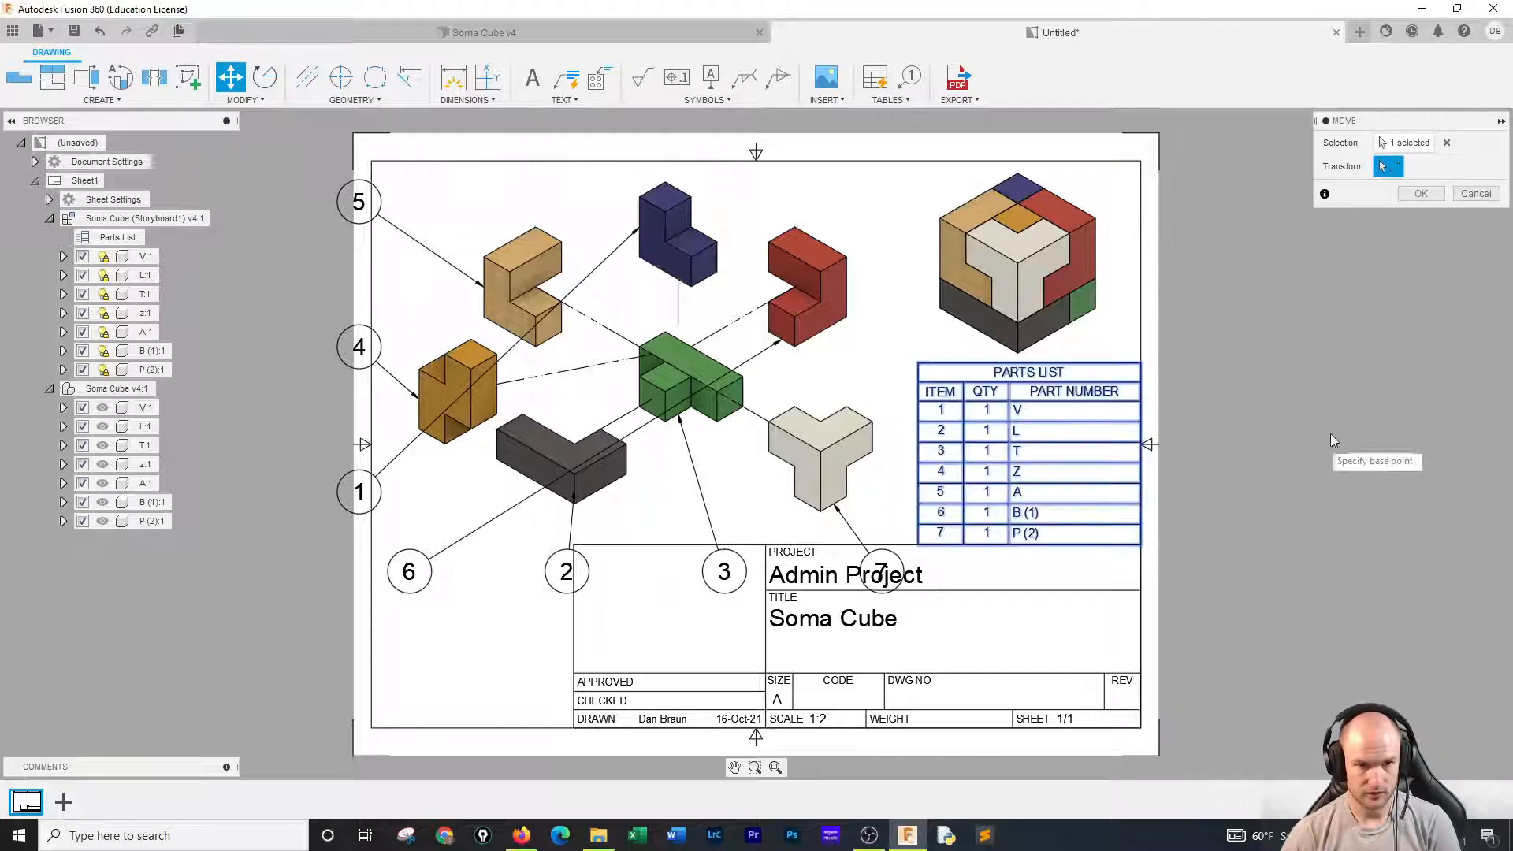
left_click(1414, 202)
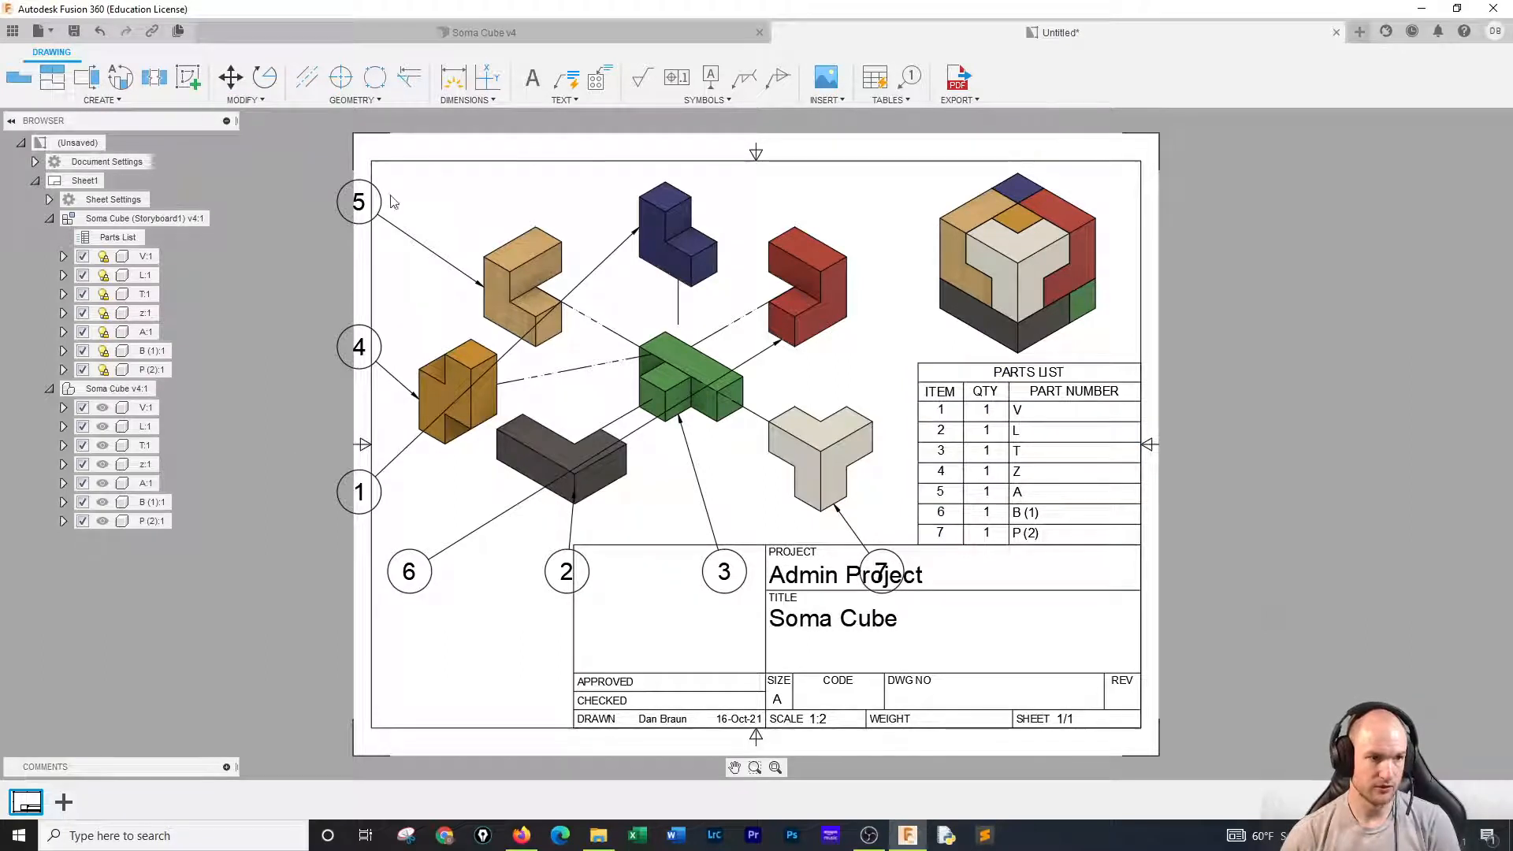
Reposition balloon 1 beside the blue piece, balloon 5 above the tan piece, and balloon 4 above the orange piece, all inside the border.
left_click(360, 498)
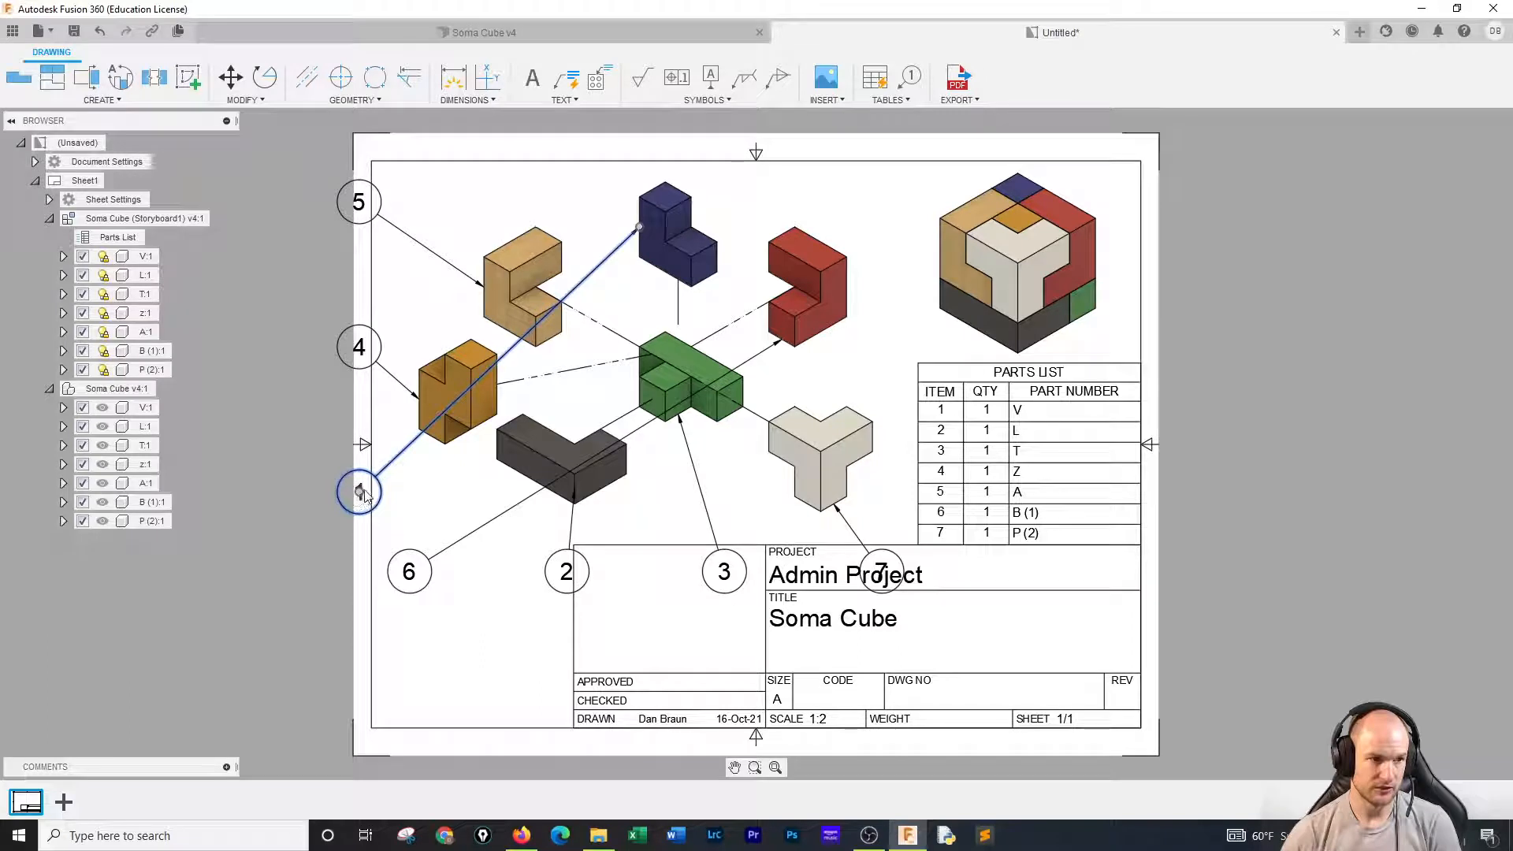
left_click_drag(360, 493, 584, 196)
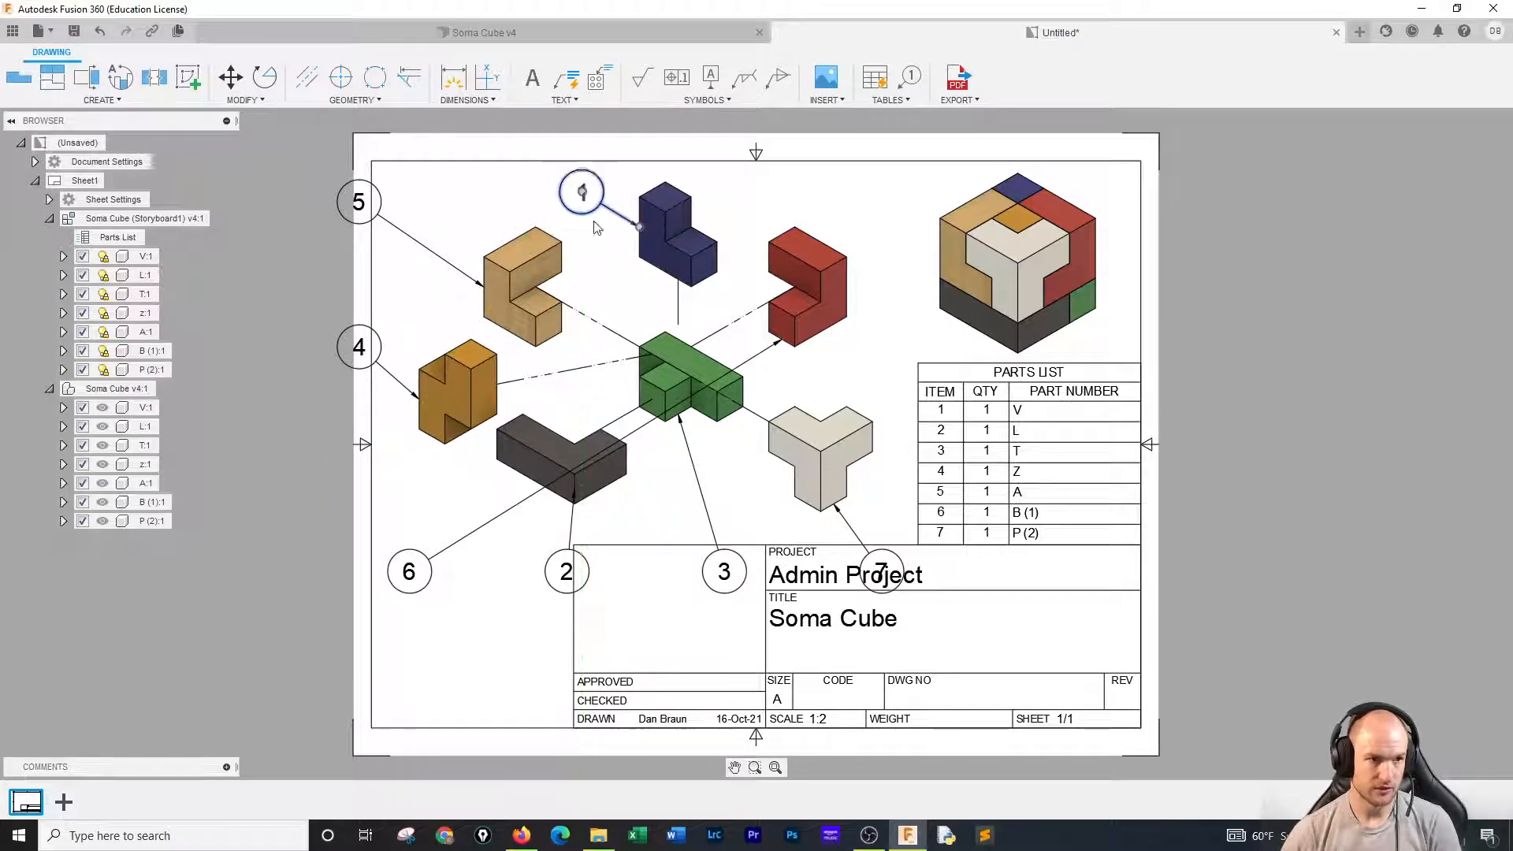
left_click(359, 201)
left_click_drag(358, 202, 424, 206)
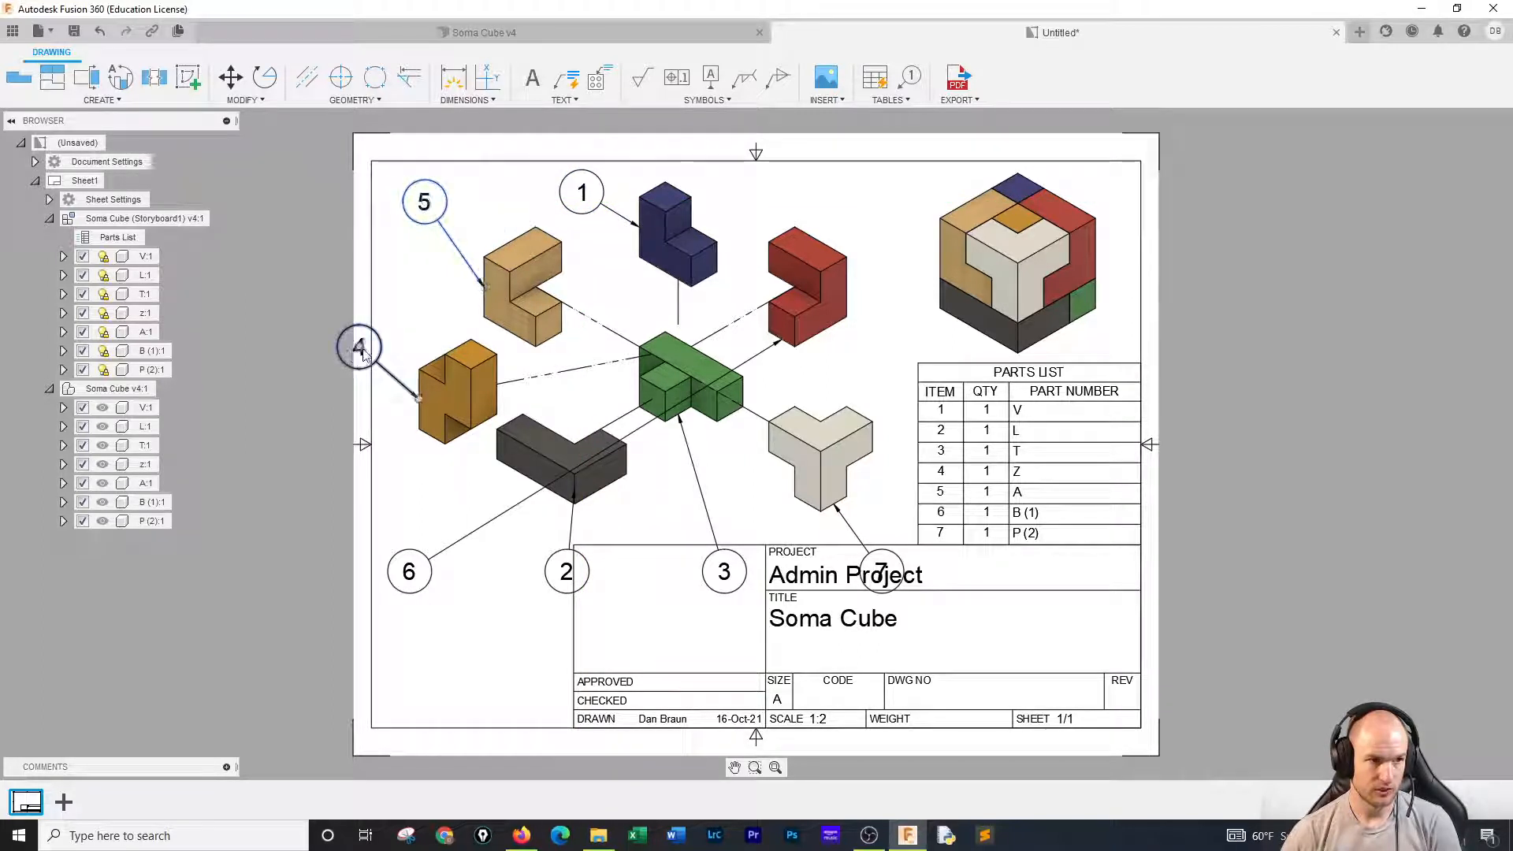
left_click_drag(358, 352, 408, 316)
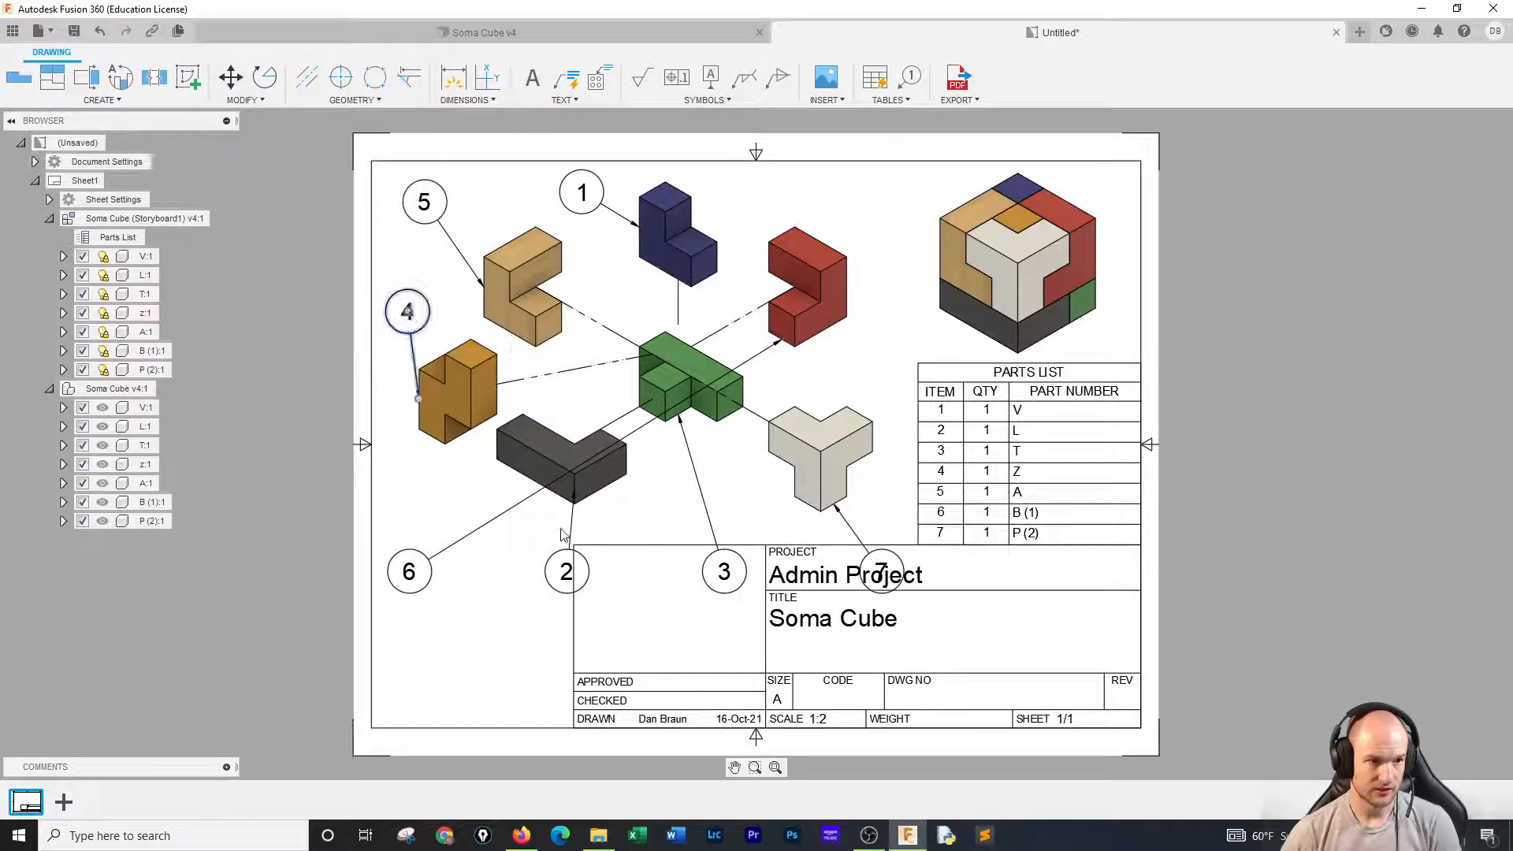
Move balloon 6 to the lower right of the red piece and reattach its leader to the piece's lower-right edge.
left_click(409, 571)
left_click_drag(409, 570, 885, 352)
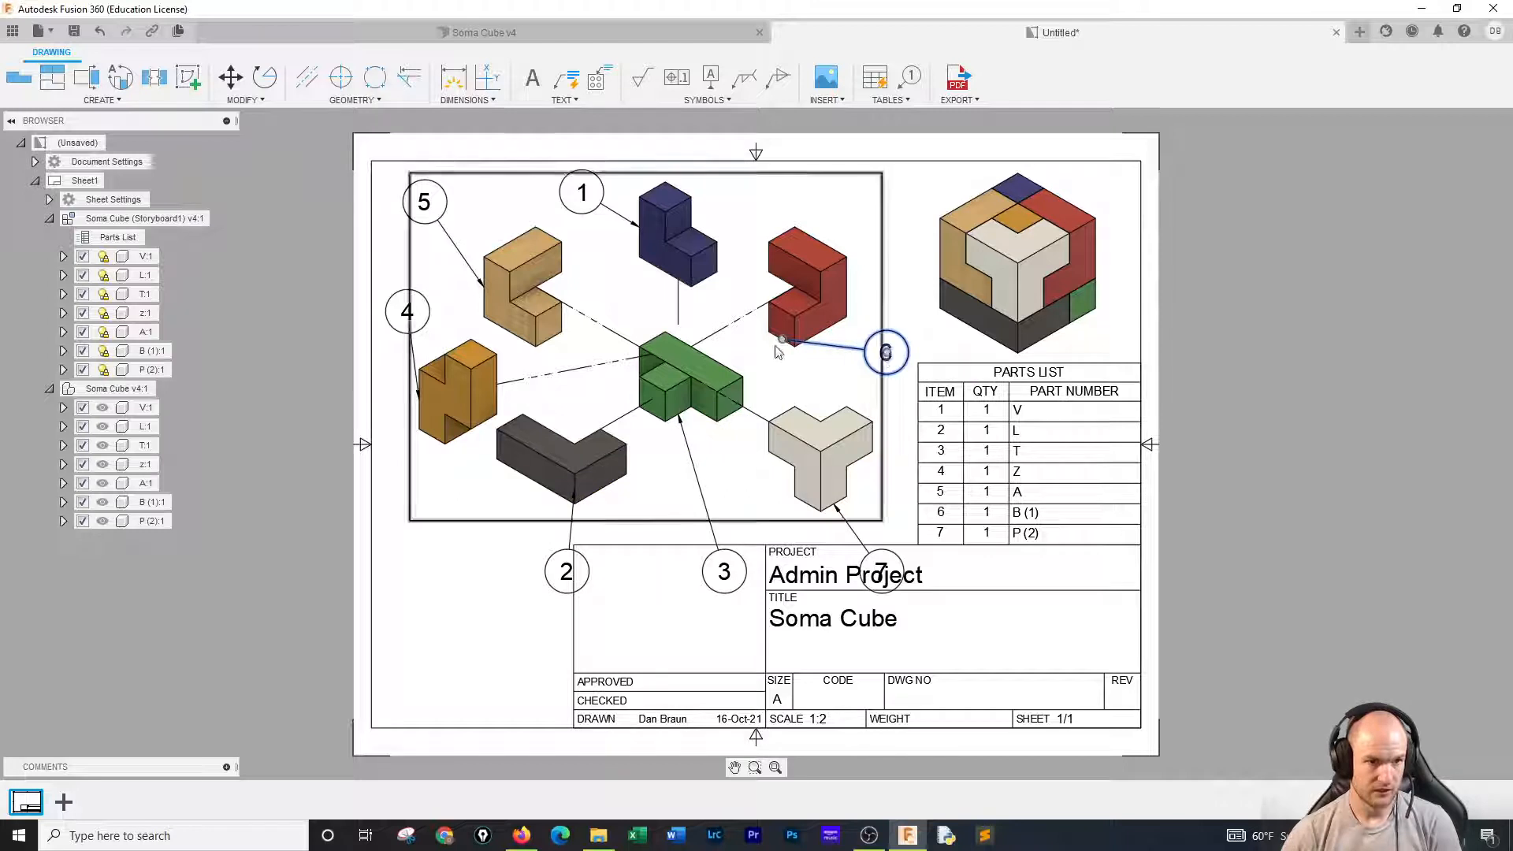
left_click(777, 341)
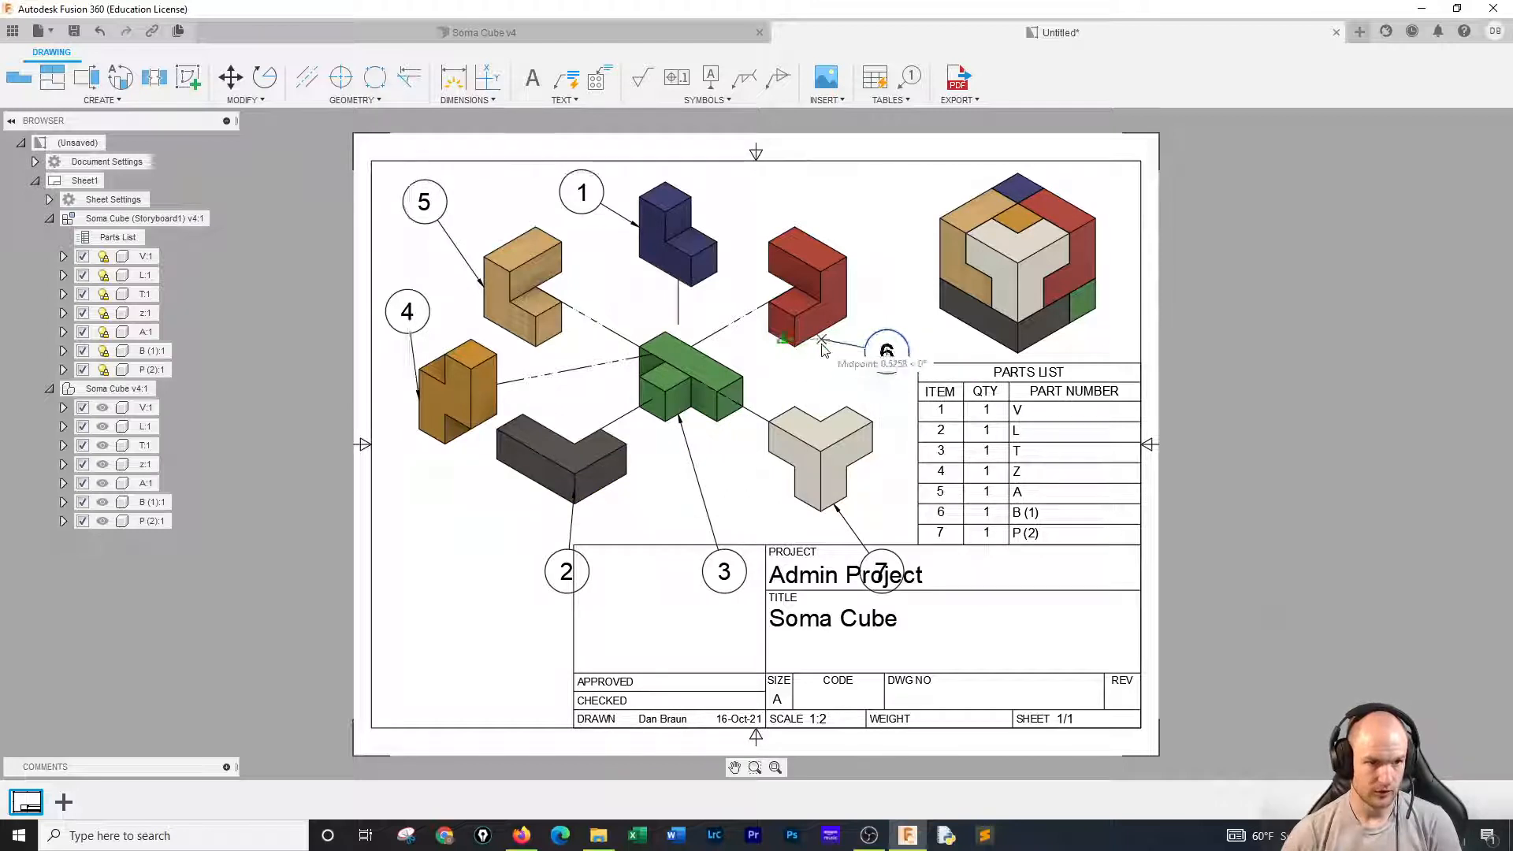
left_click(816, 348)
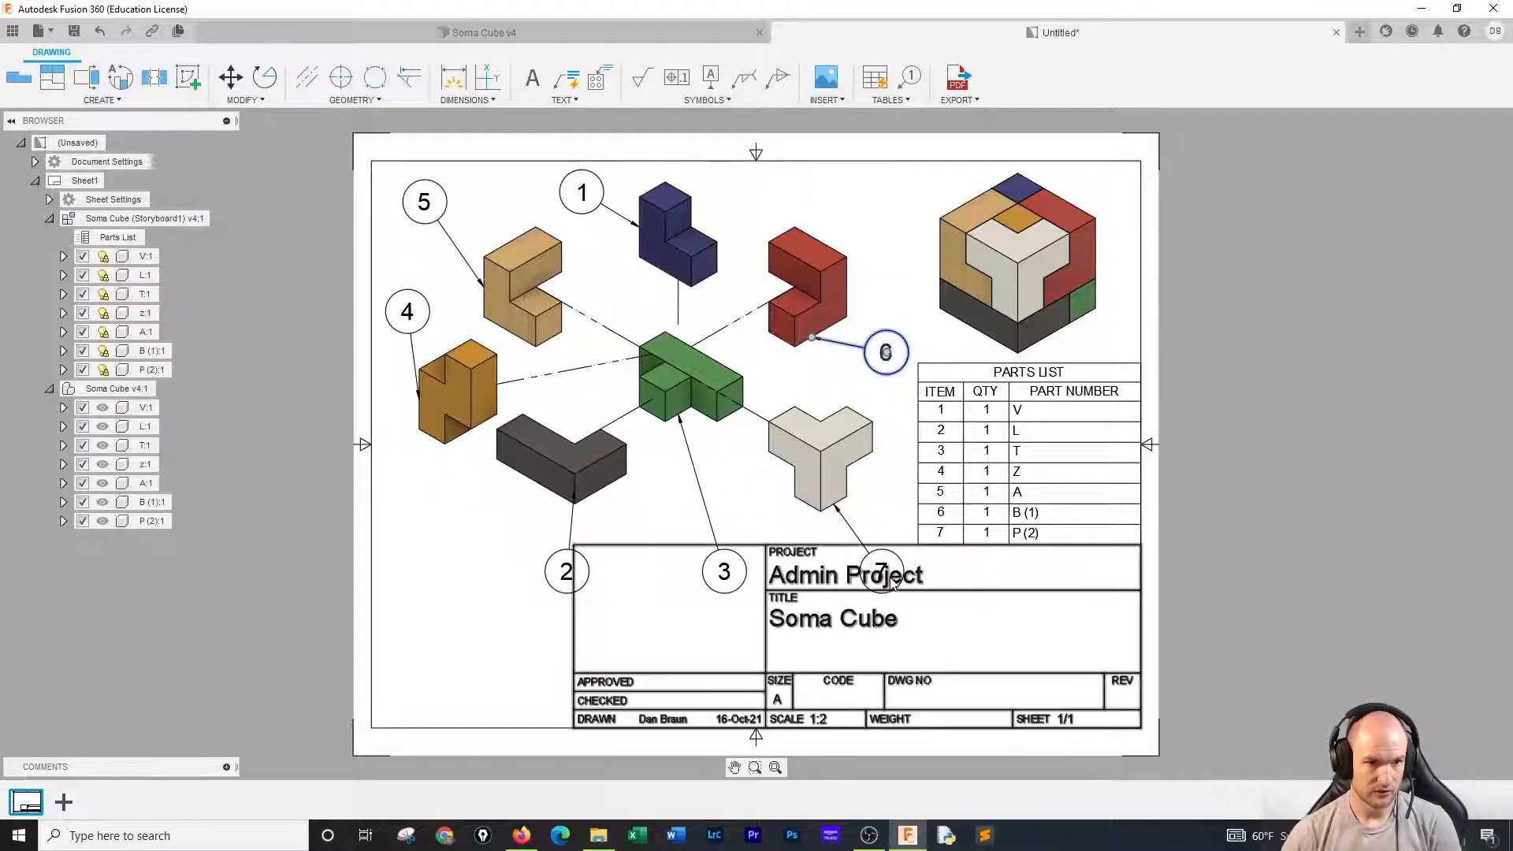
Reposition balloons 7, 3 and 2 close to the white, green and dark grey pieces, clear of the title block.
left_click_drag(882, 576, 882, 515)
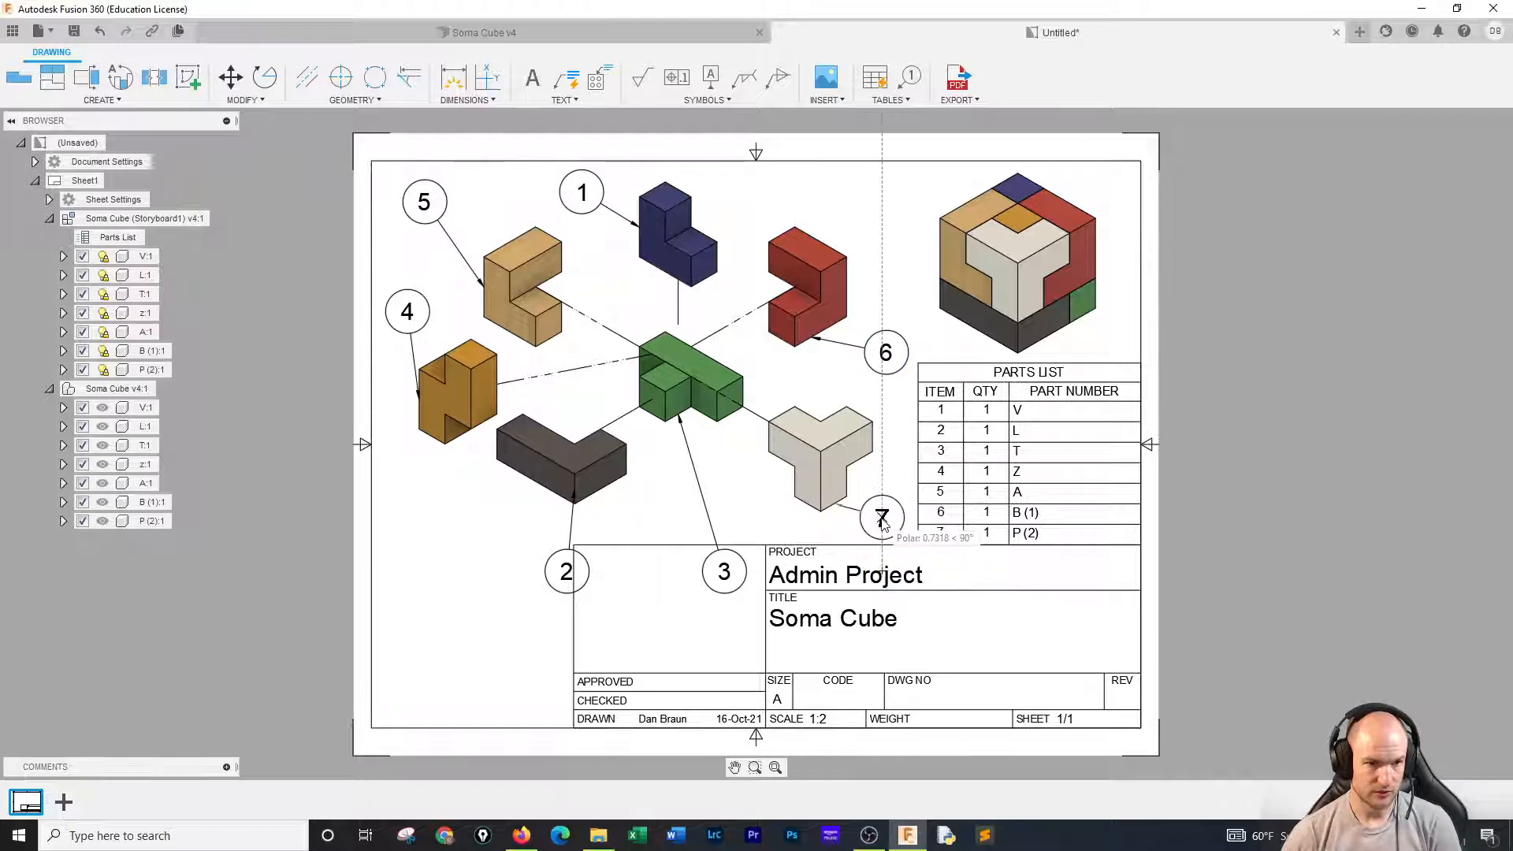
left_click(724, 571)
left_click(713, 504)
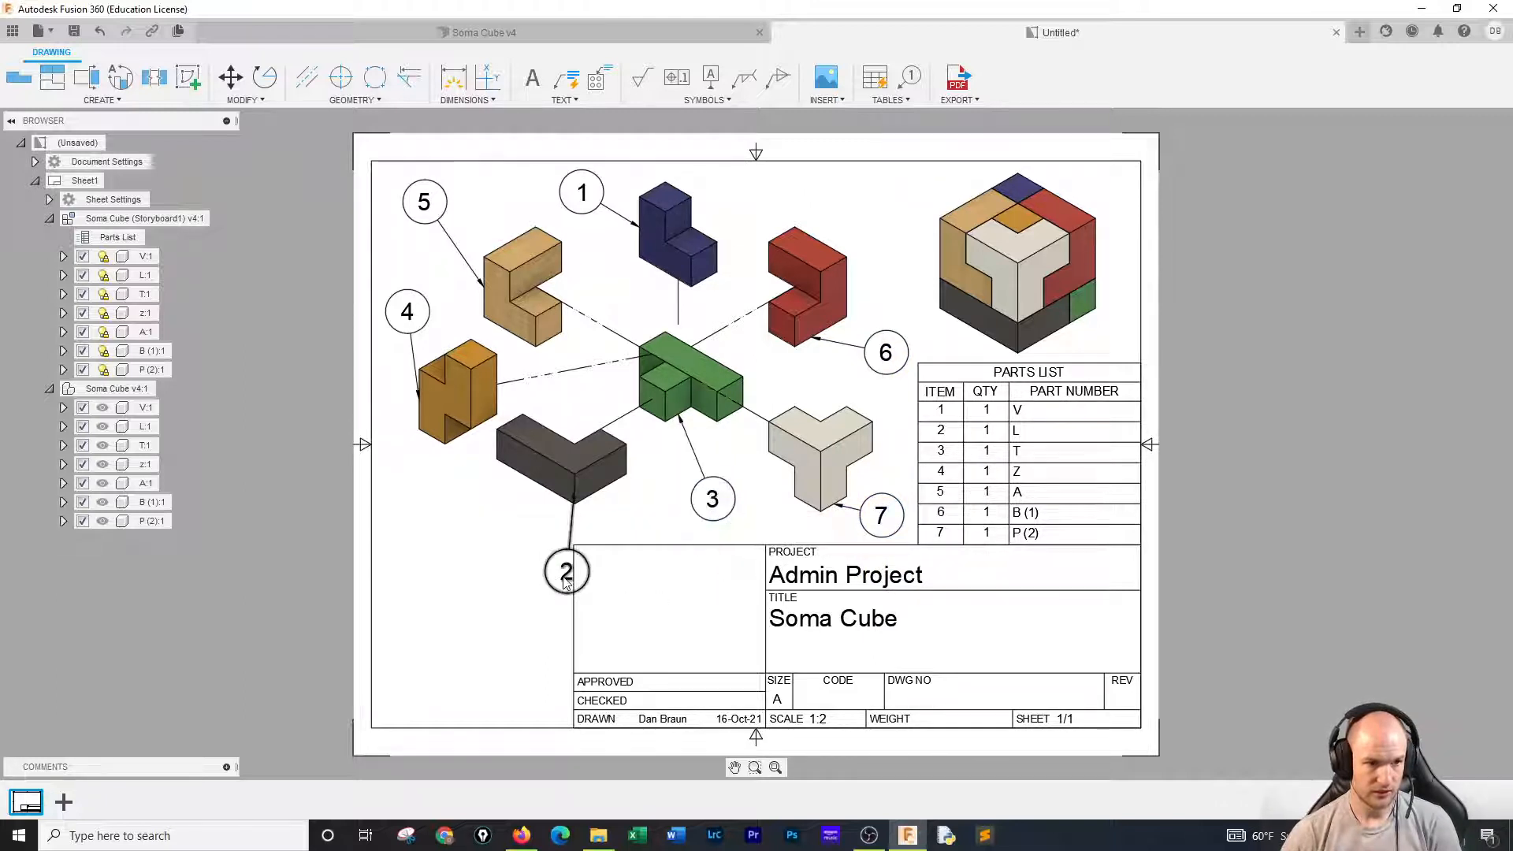
left_click(566, 571)
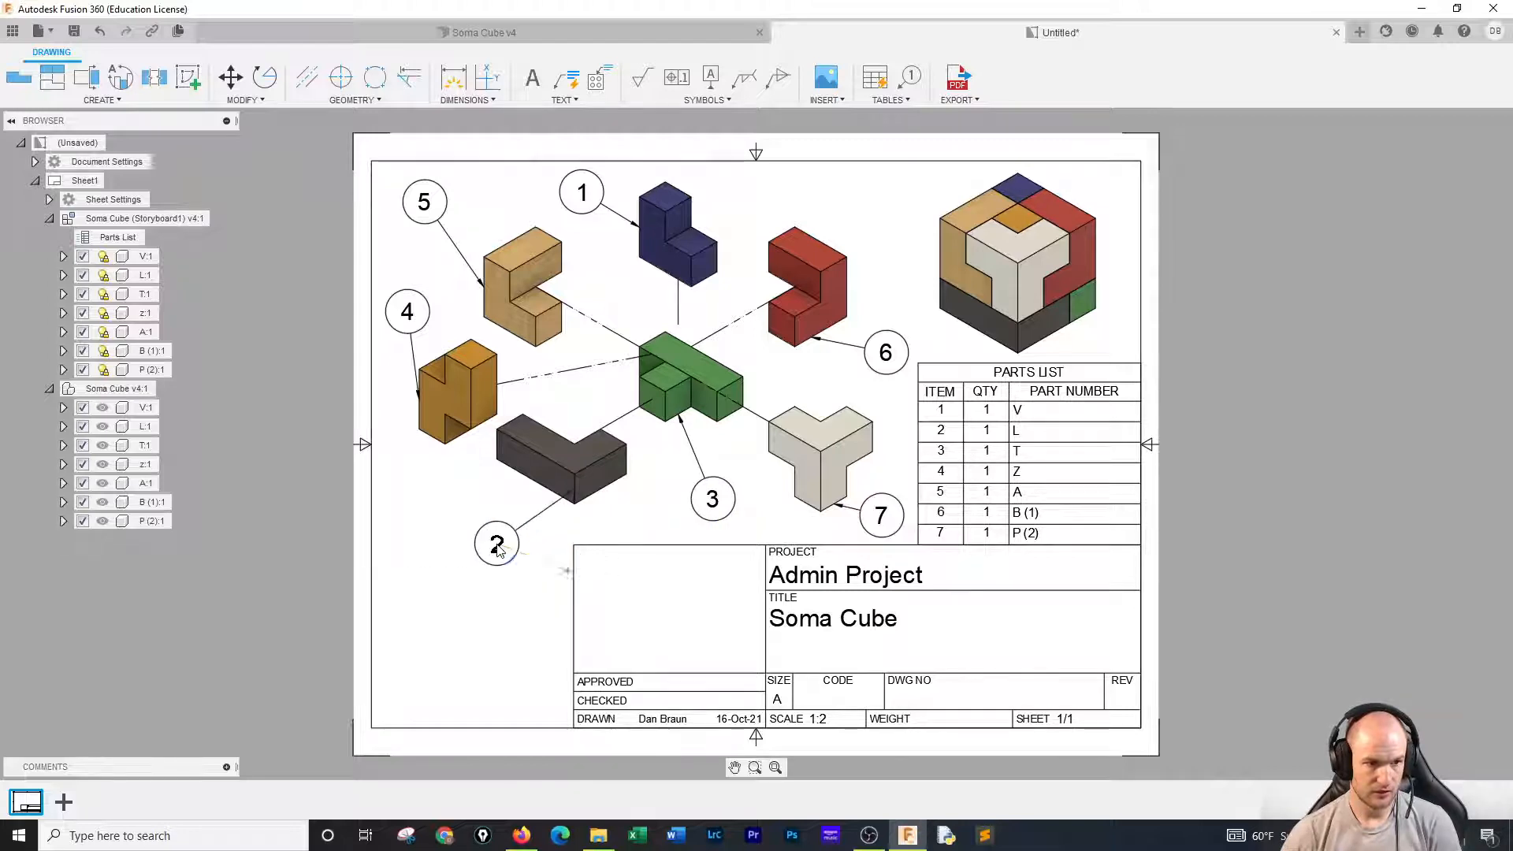
left_click(496, 544)
Change the project name in the title block to SOMA CUBE.
double_click(823, 584)
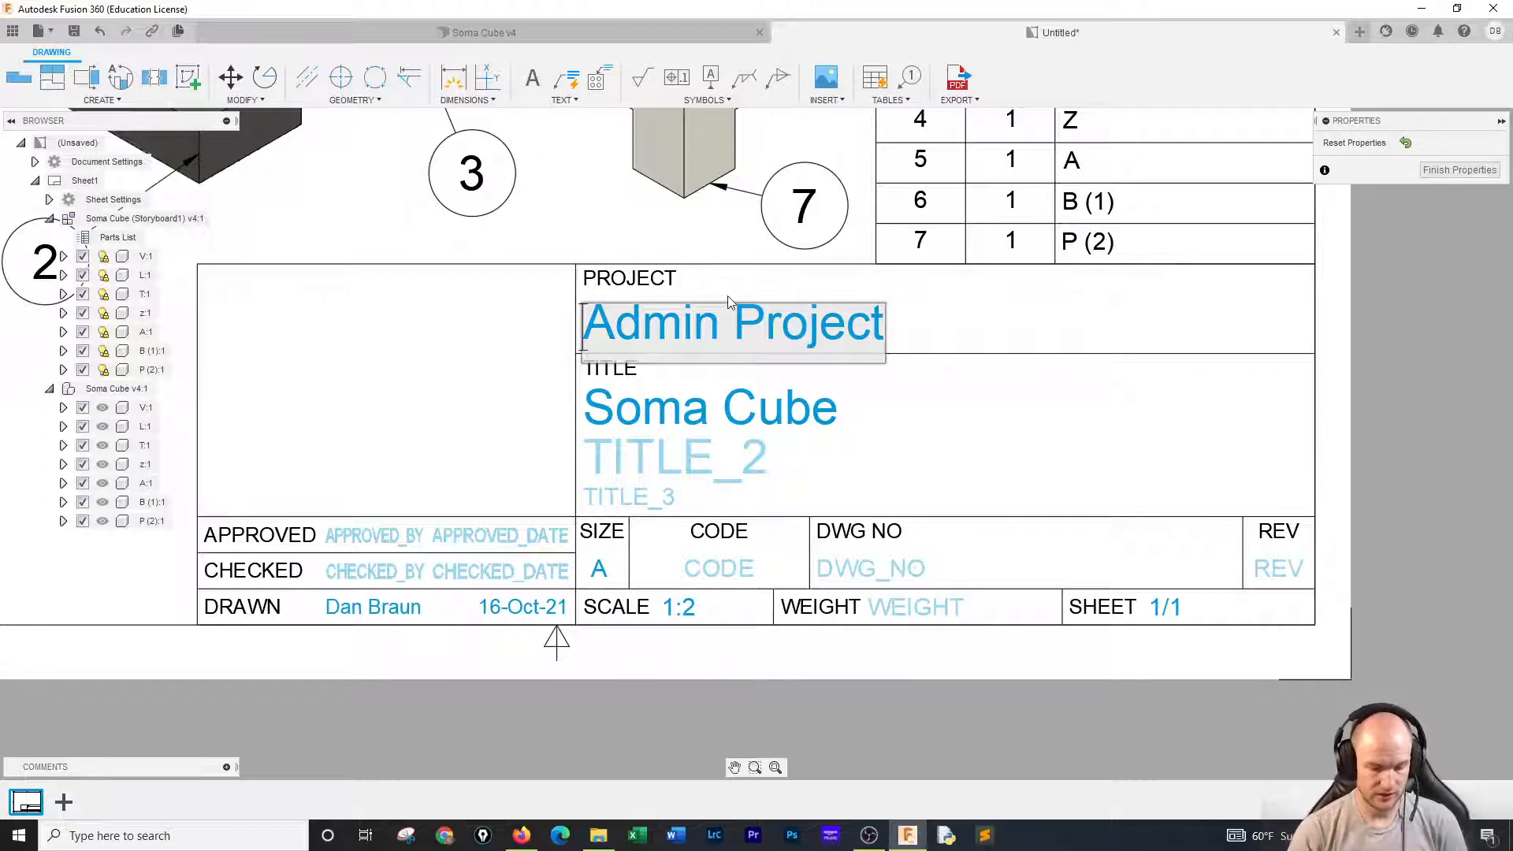
key("ctrl+a")
type("SOMA CU")
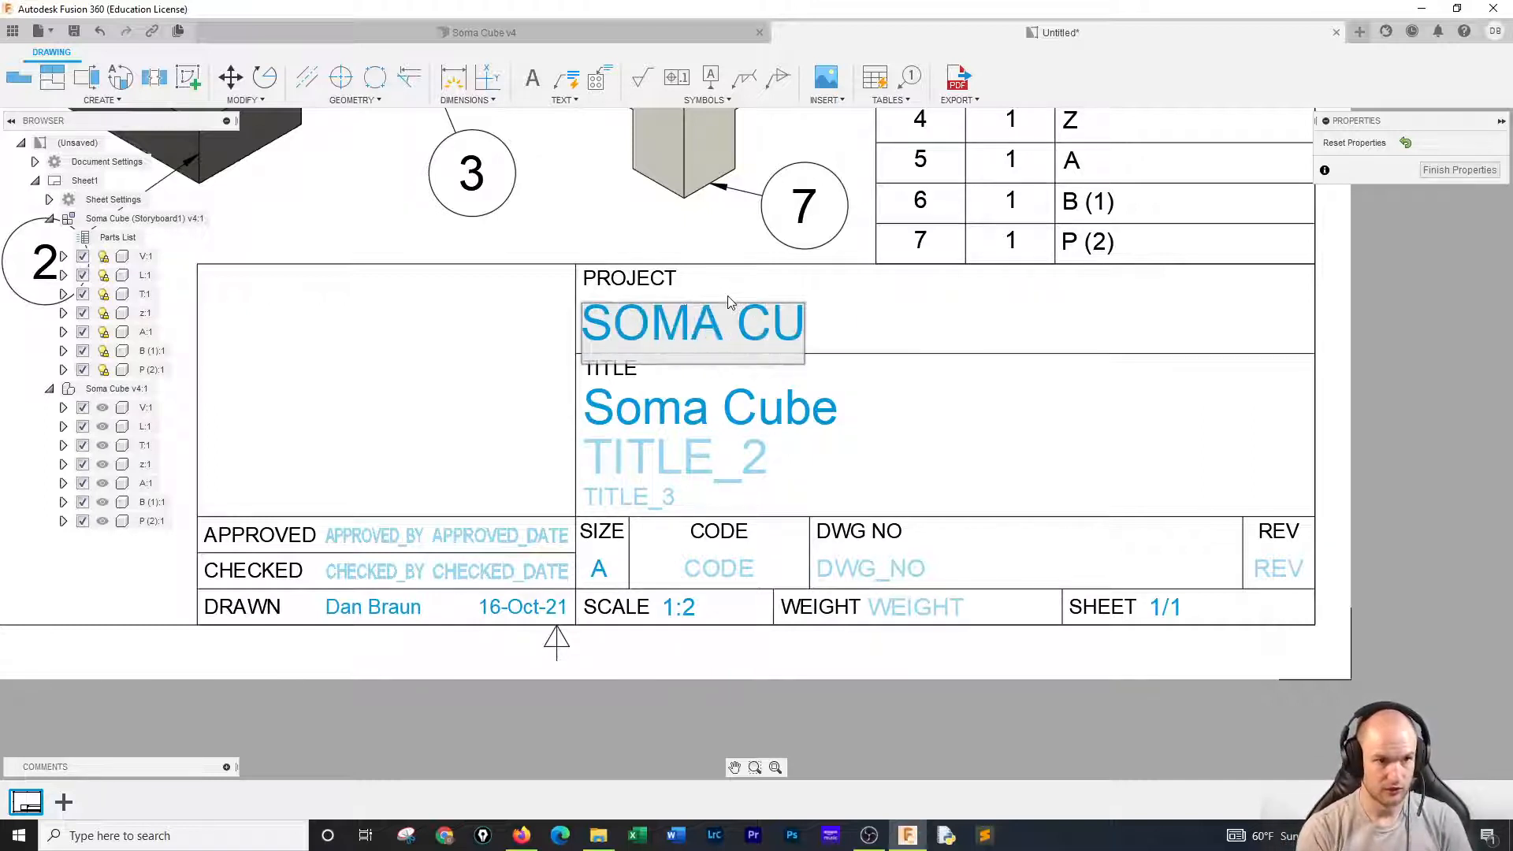
type("BE")
Change the drawing title in the title block to SOMA CUBE ASSEMBLY.
left_click(838, 426)
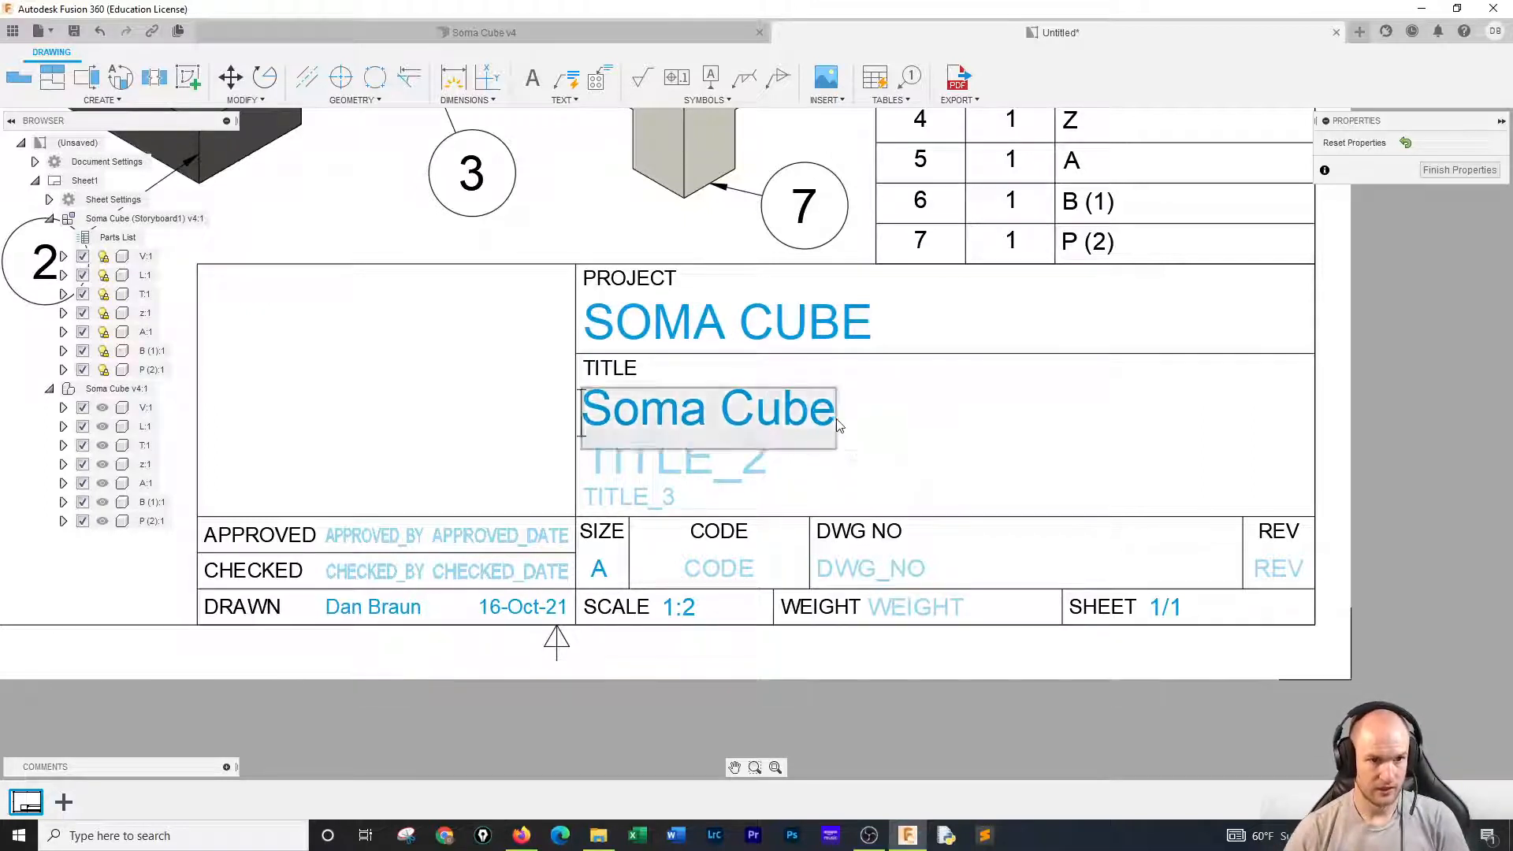
type("SOMA CUB")
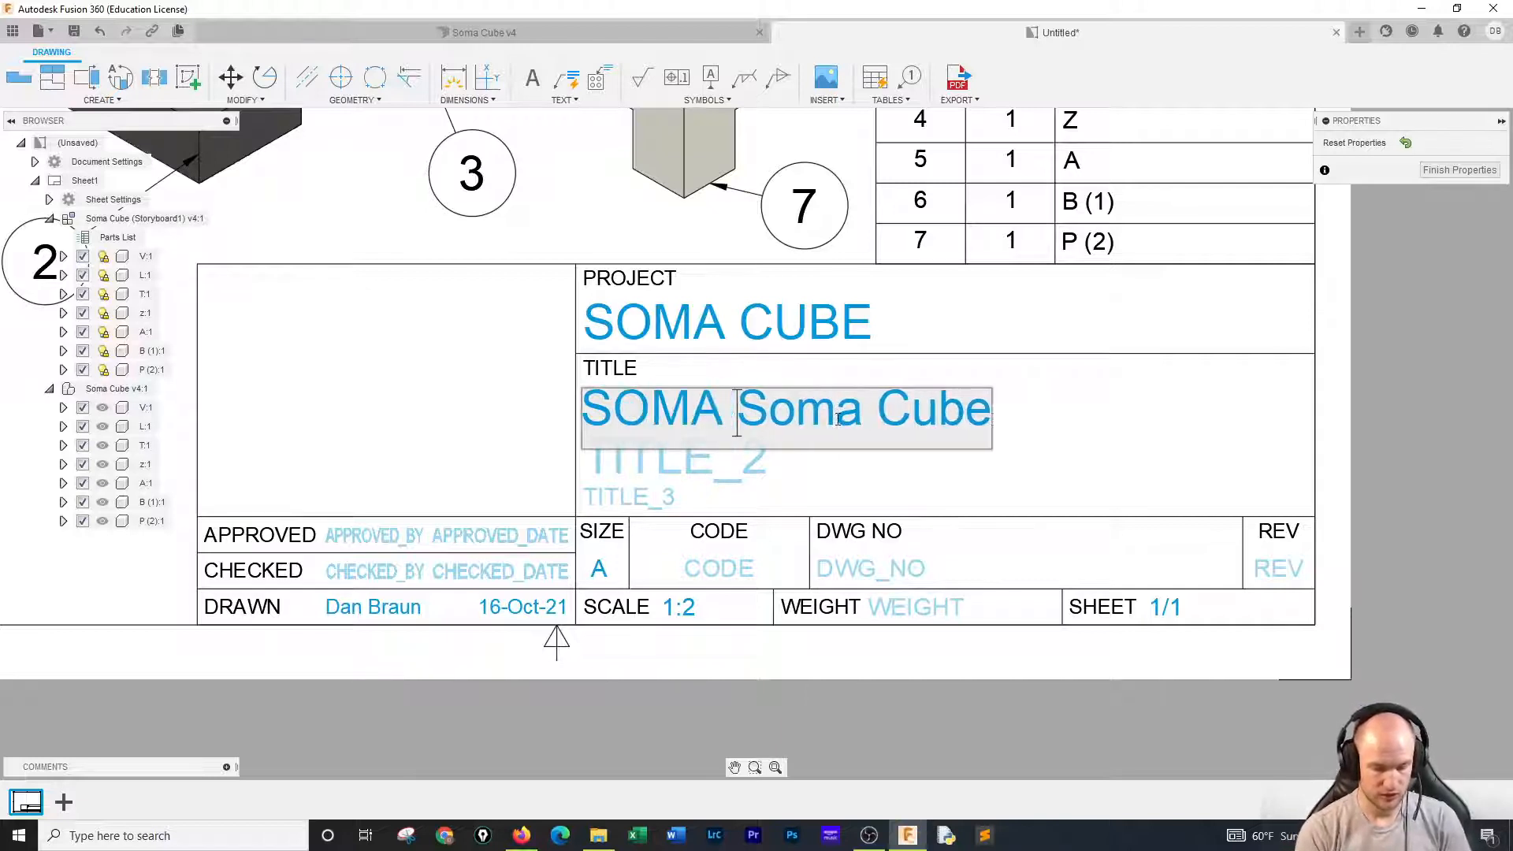
type("ASSEMBLY")
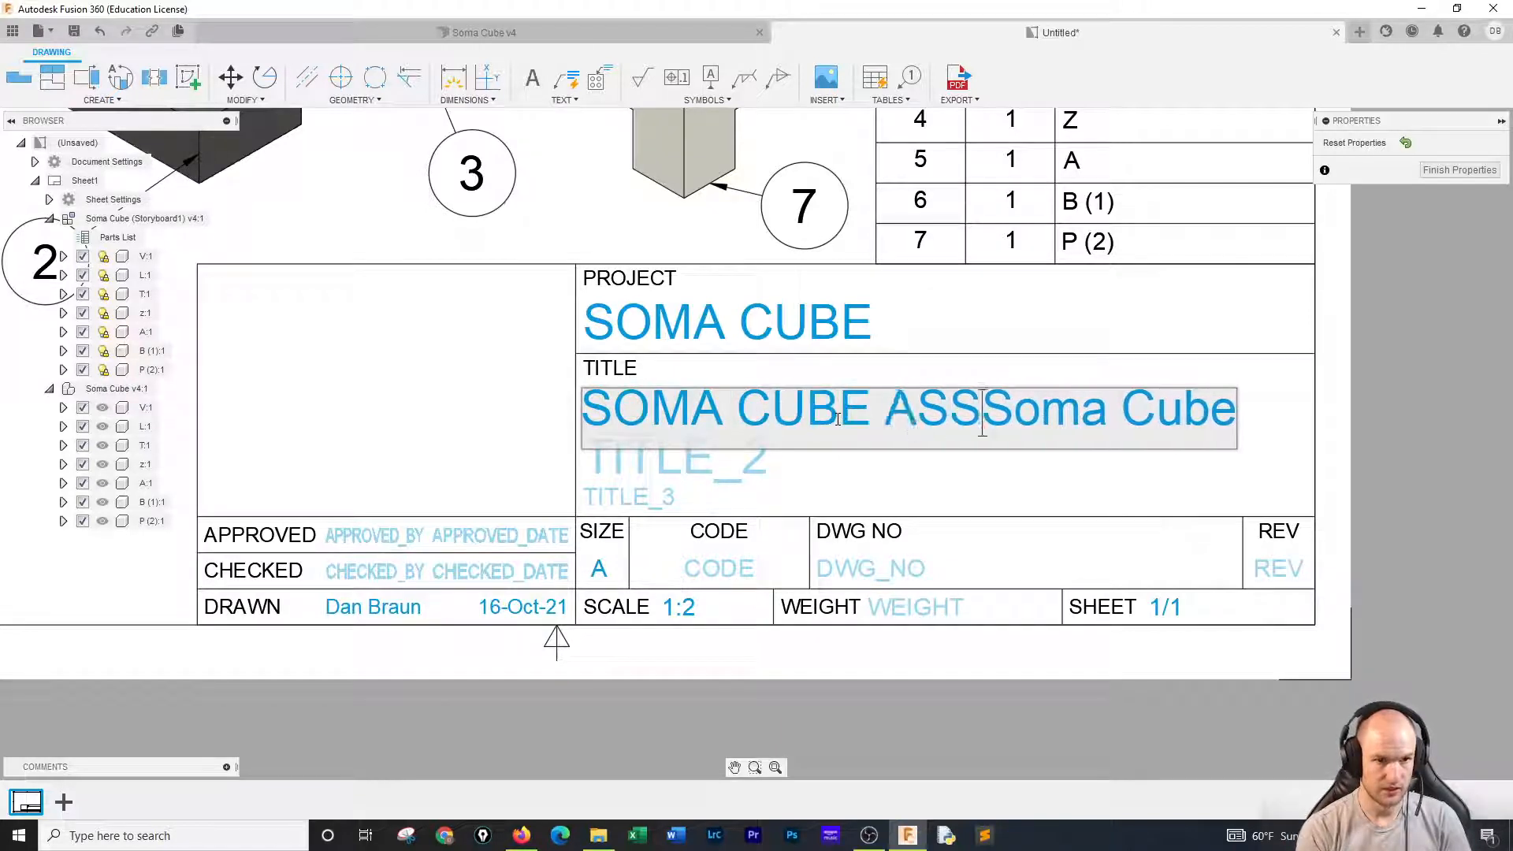
key("Delete")
key("Delete")
key("Delete")
key("Delete")
key("Delete")
key("Delete")
key("Delete")
key("Delete")
key("Delete")
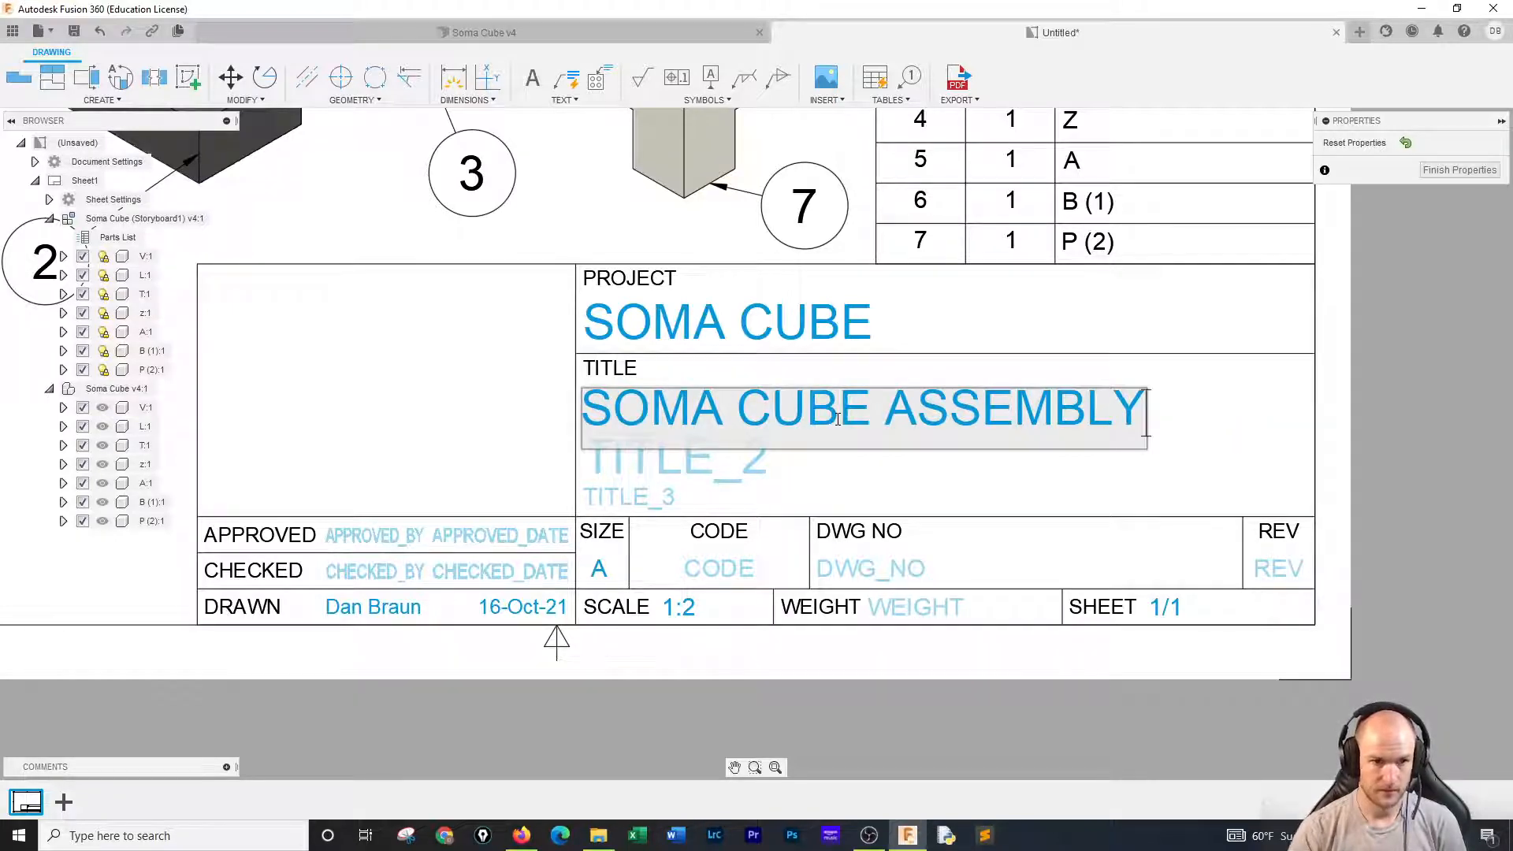
Re-enter the drafter's name in the title block's DRAWN field in capital letters.
left_click(351, 618)
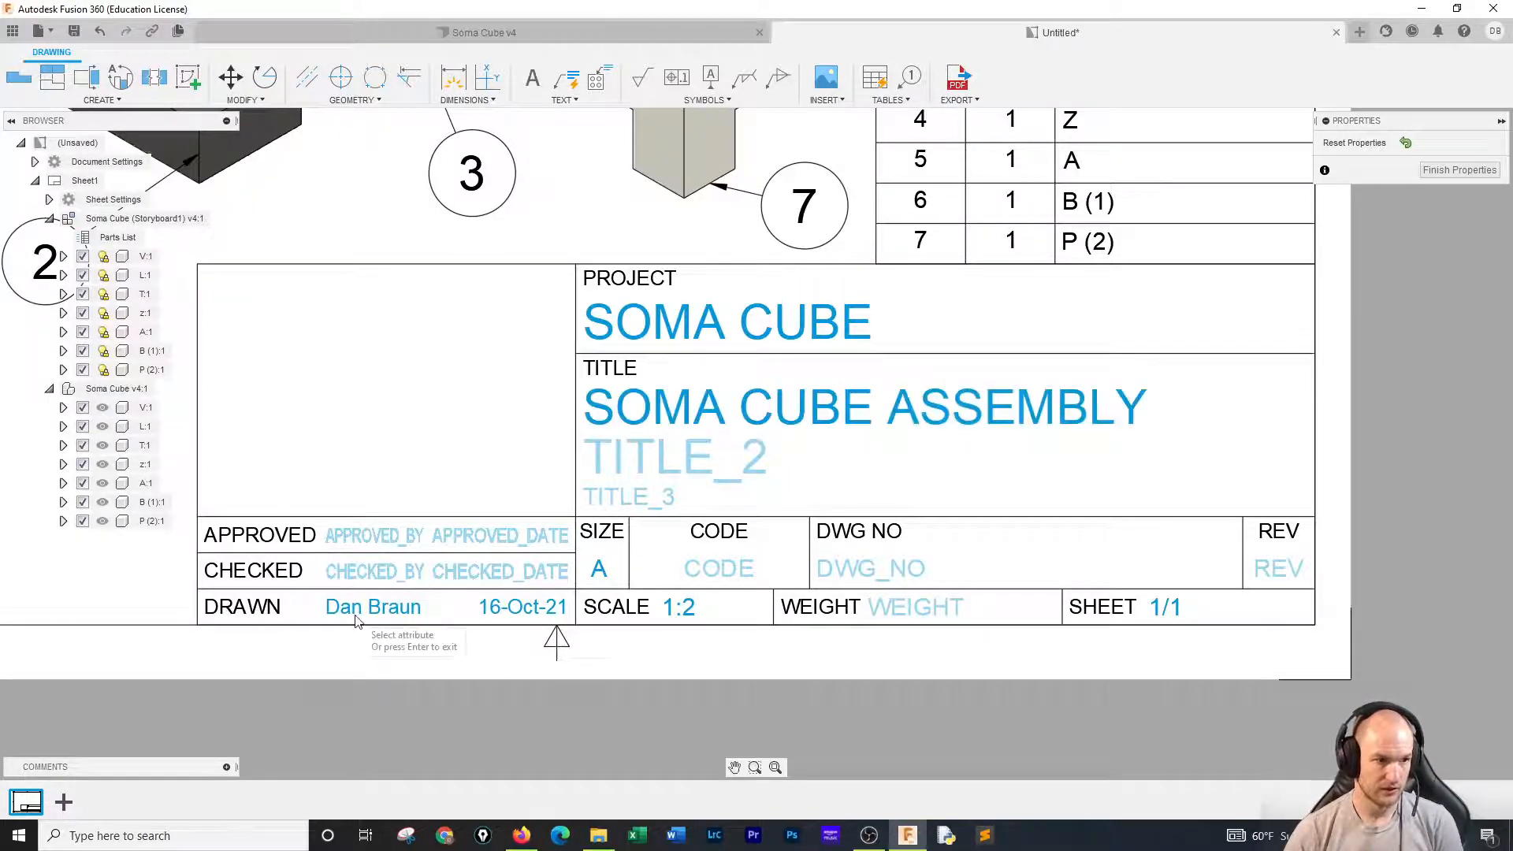
double_click(348, 615)
key("ctrl+a")
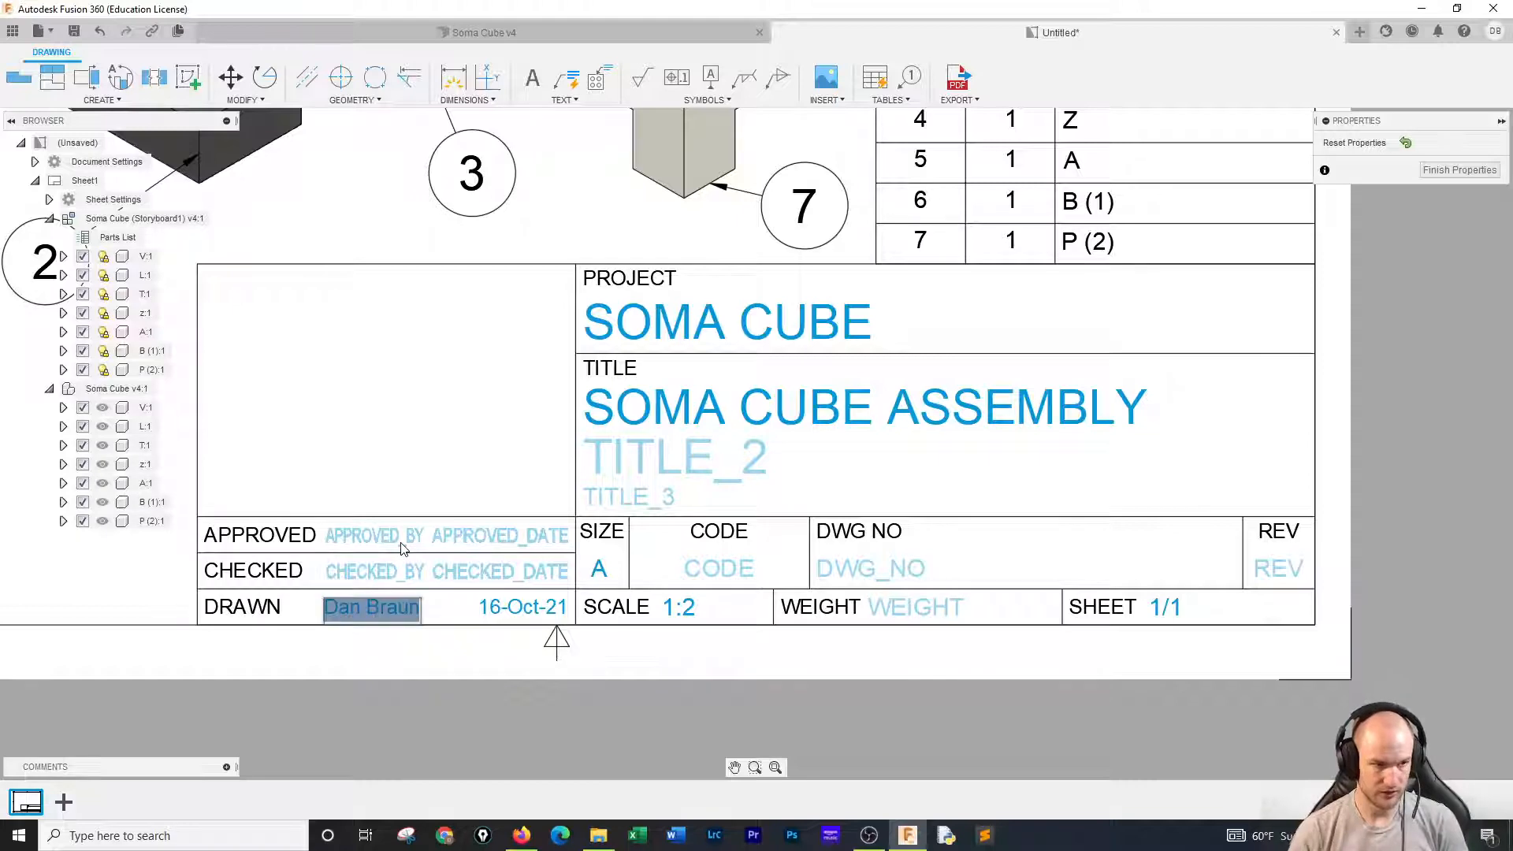
type("DAN BRAUN")
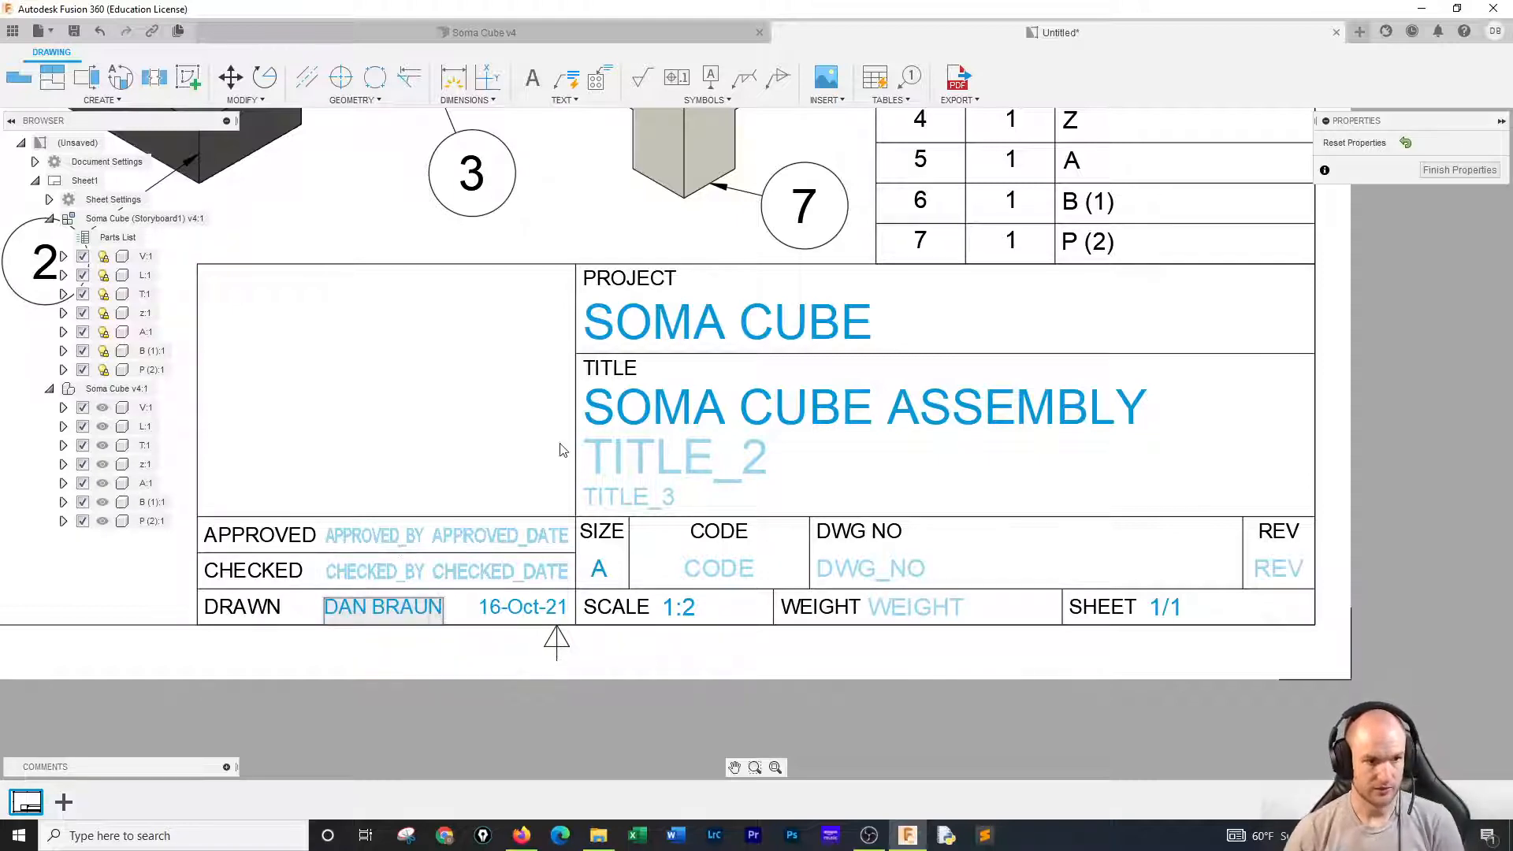
Change the drawn date to 16-OCT-21 in capitals and finish editing the title block properties.
scroll(562, 449, "down", 1)
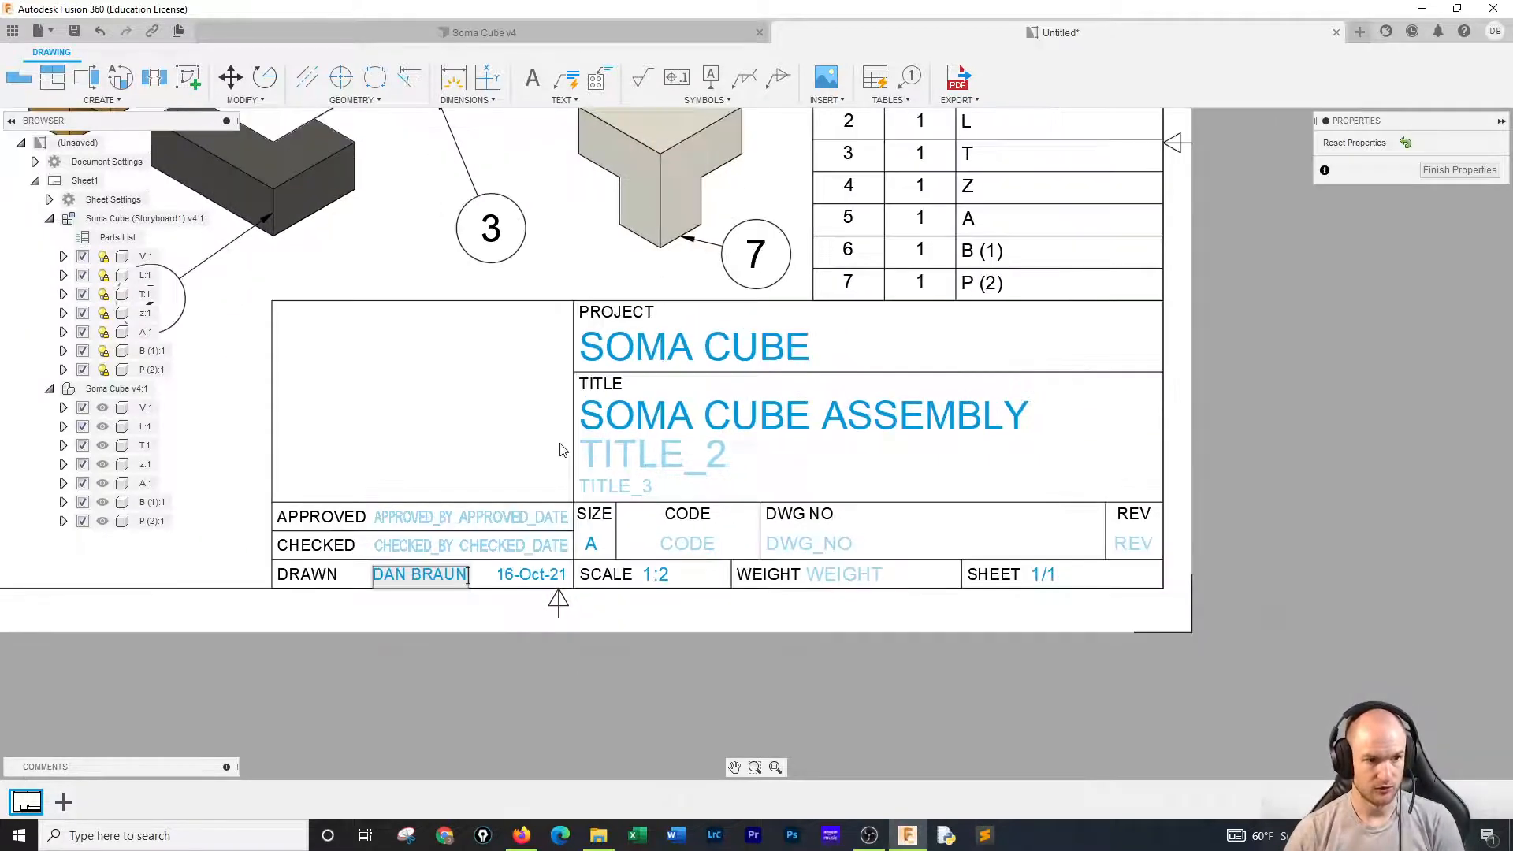
left_click(535, 603)
double_click(535, 583)
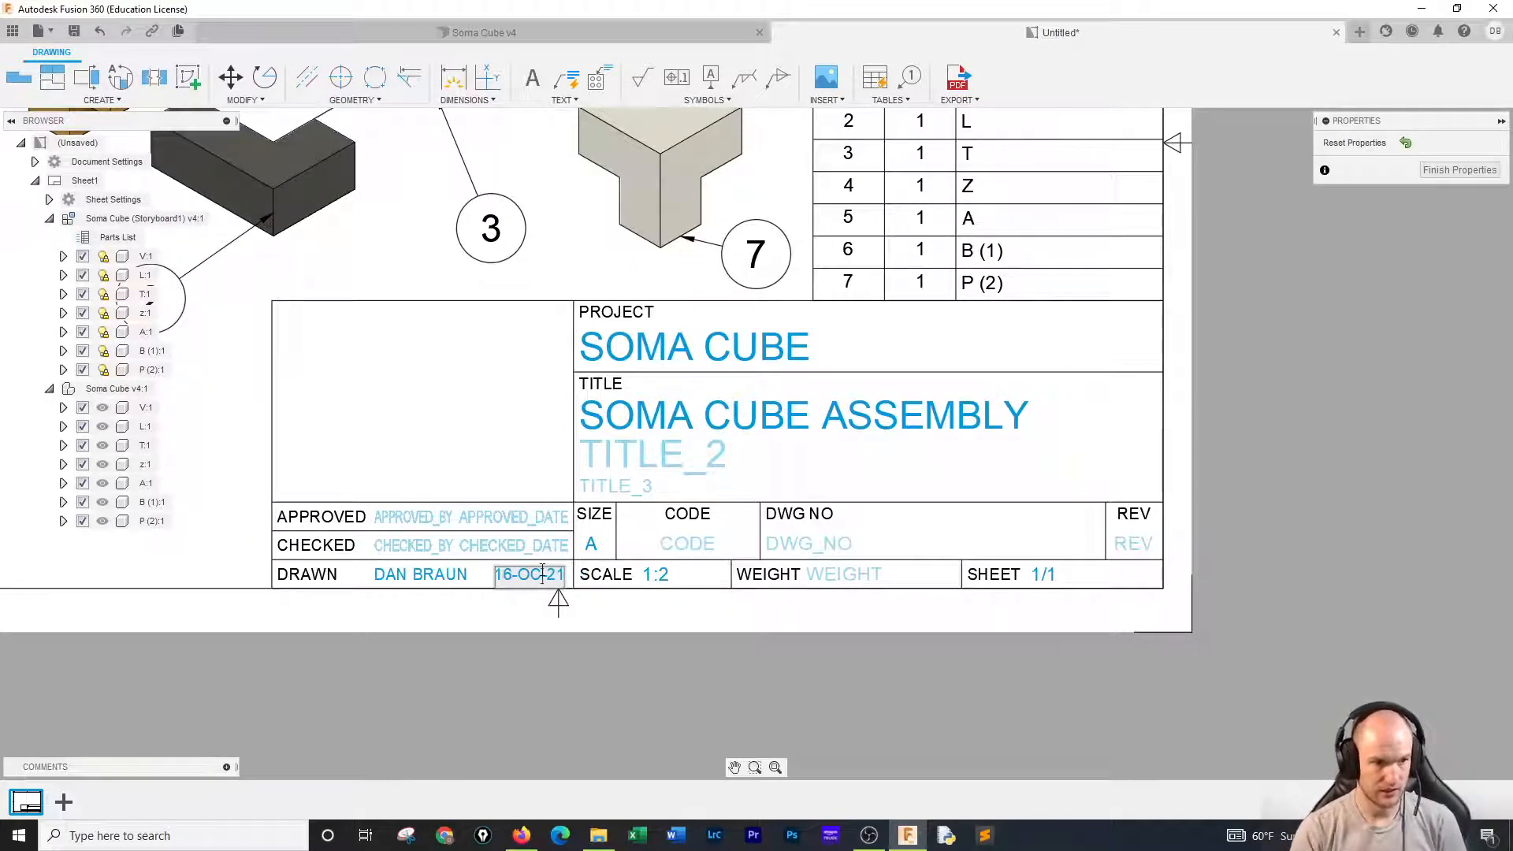
left_click(708, 702)
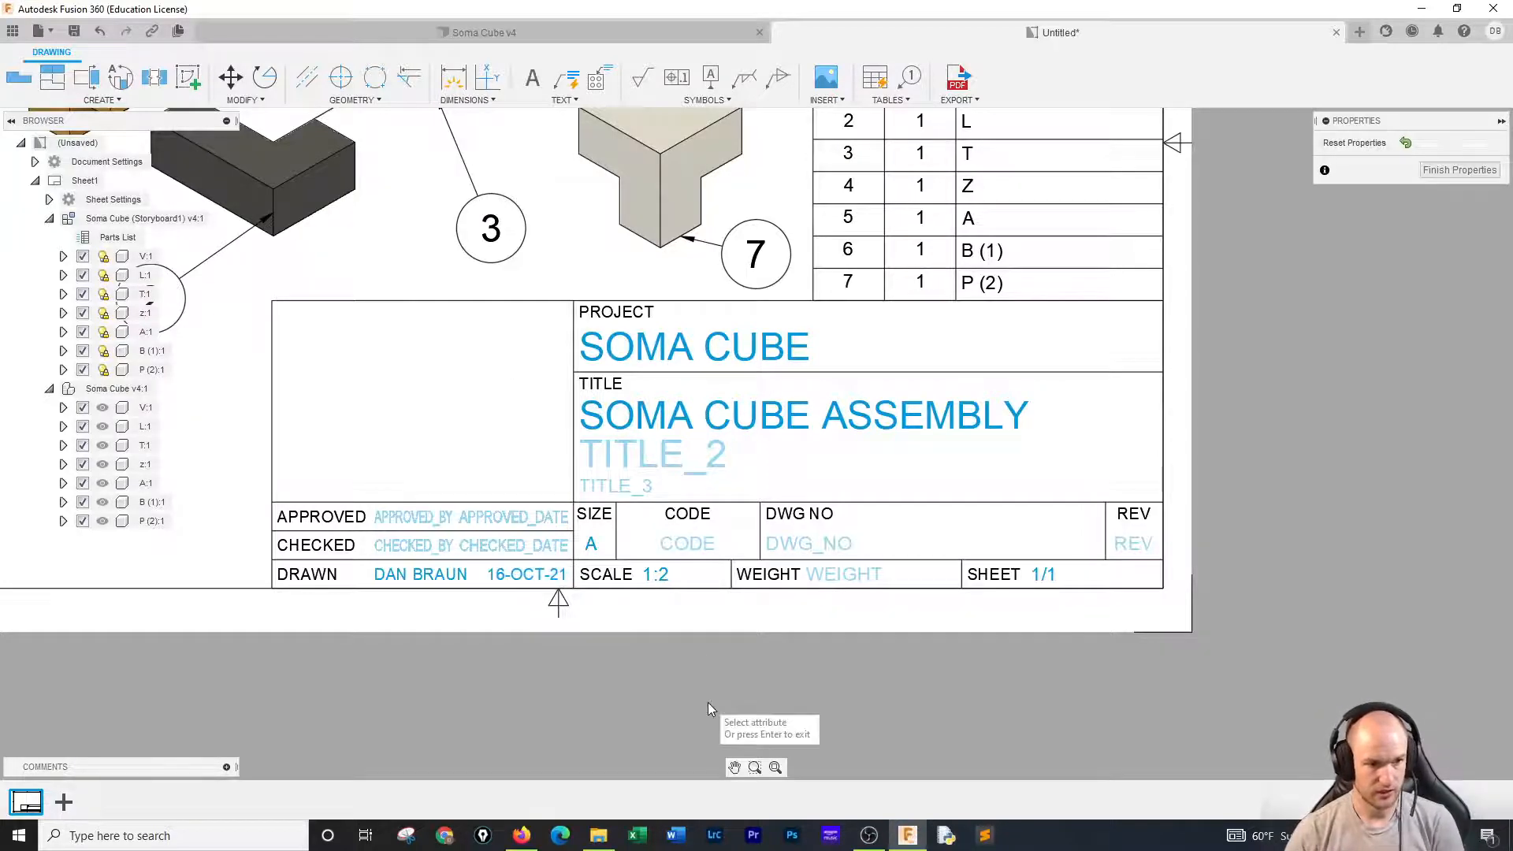
scroll(704, 652, "down", 1)
scroll(704, 652, "down", 5)
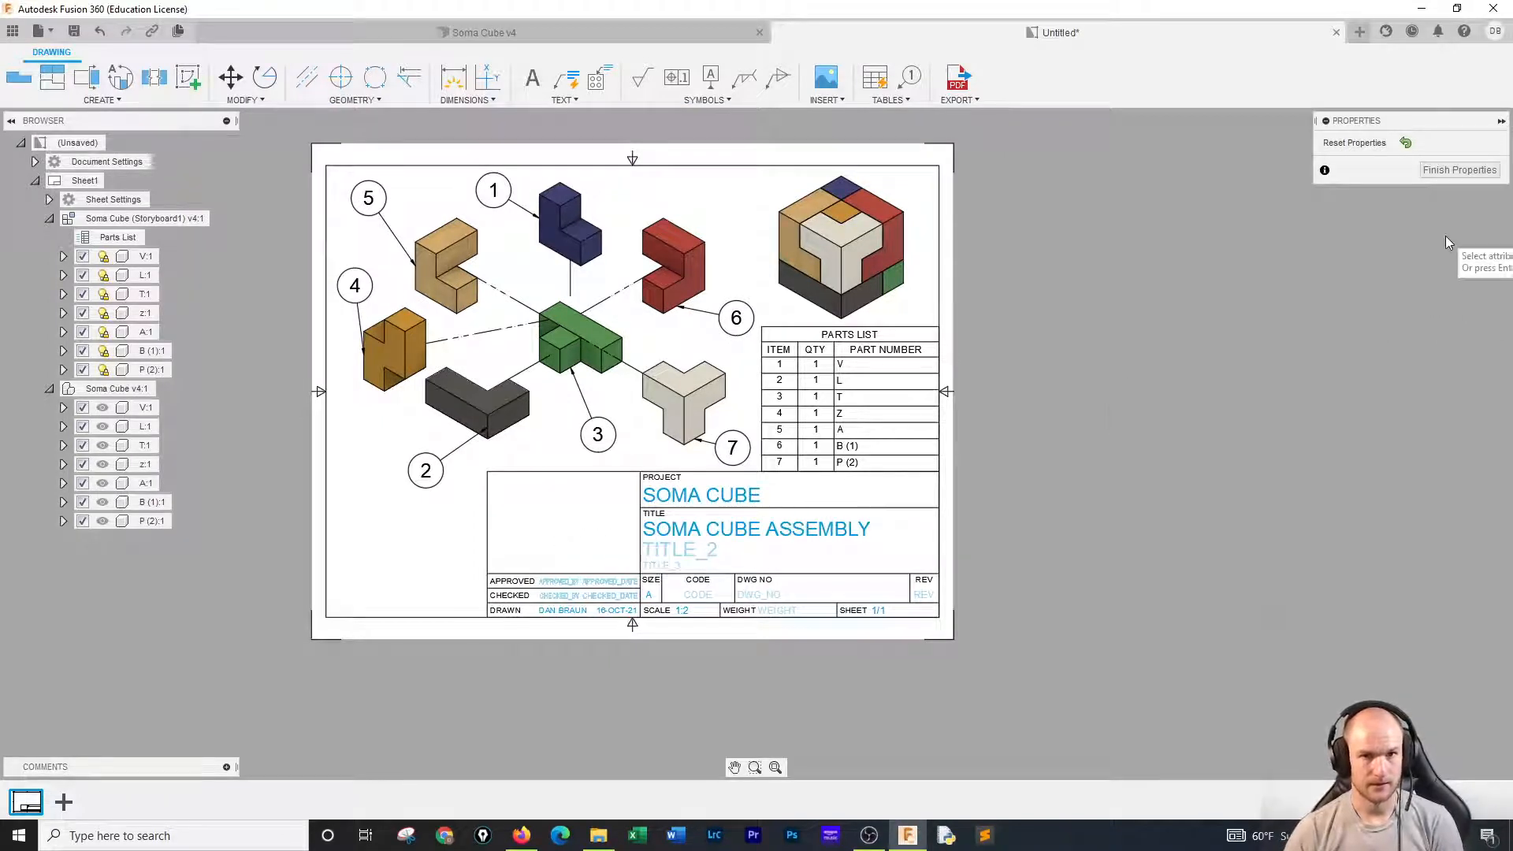
left_click(1459, 170)
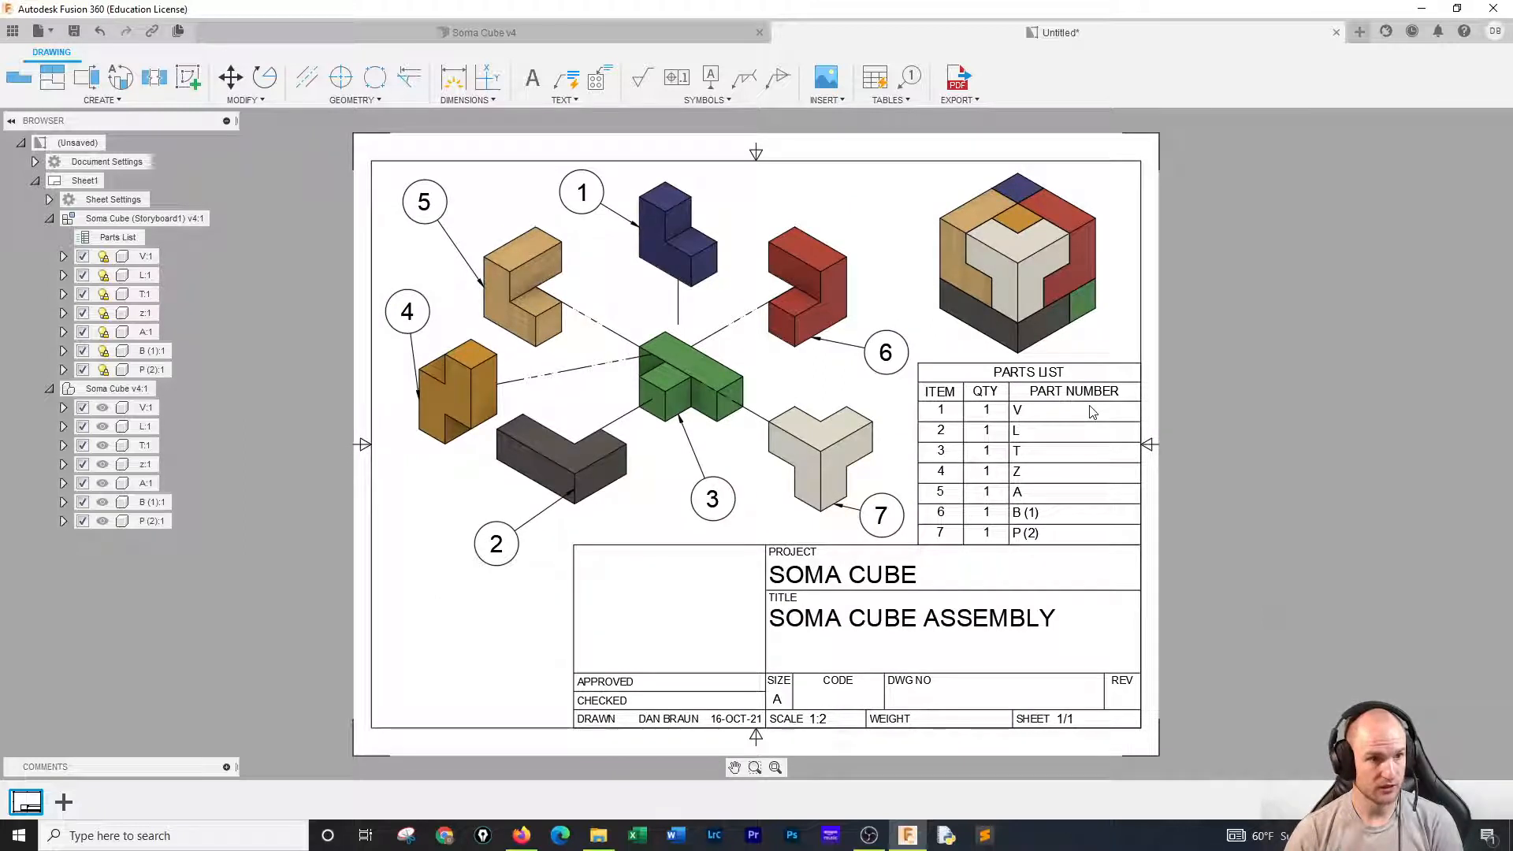
Add a second sheet to the Soma Cube drawing.
left_click(63, 802)
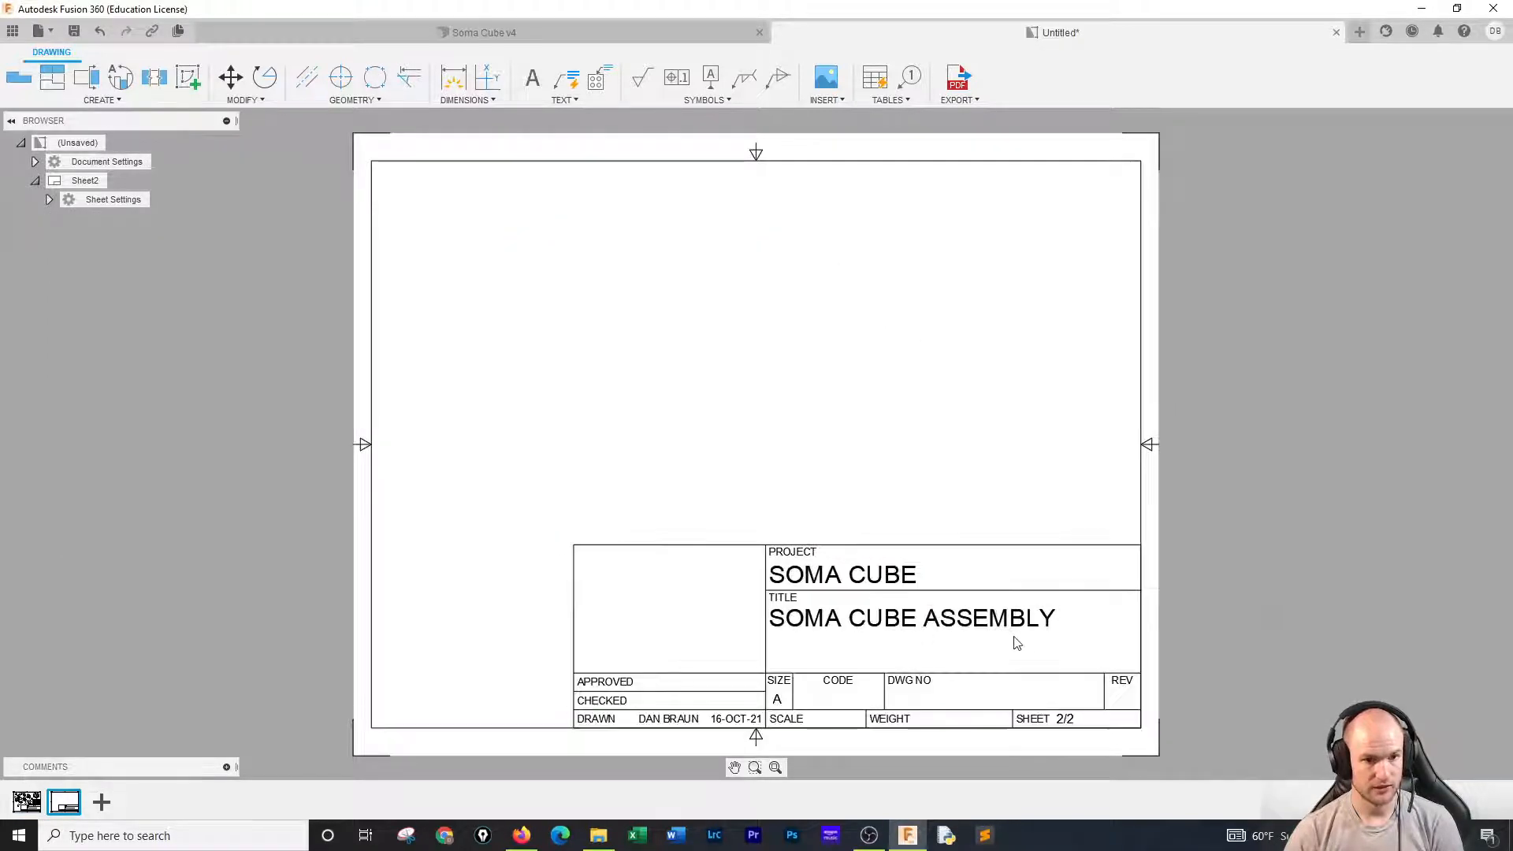
double_click(888, 625)
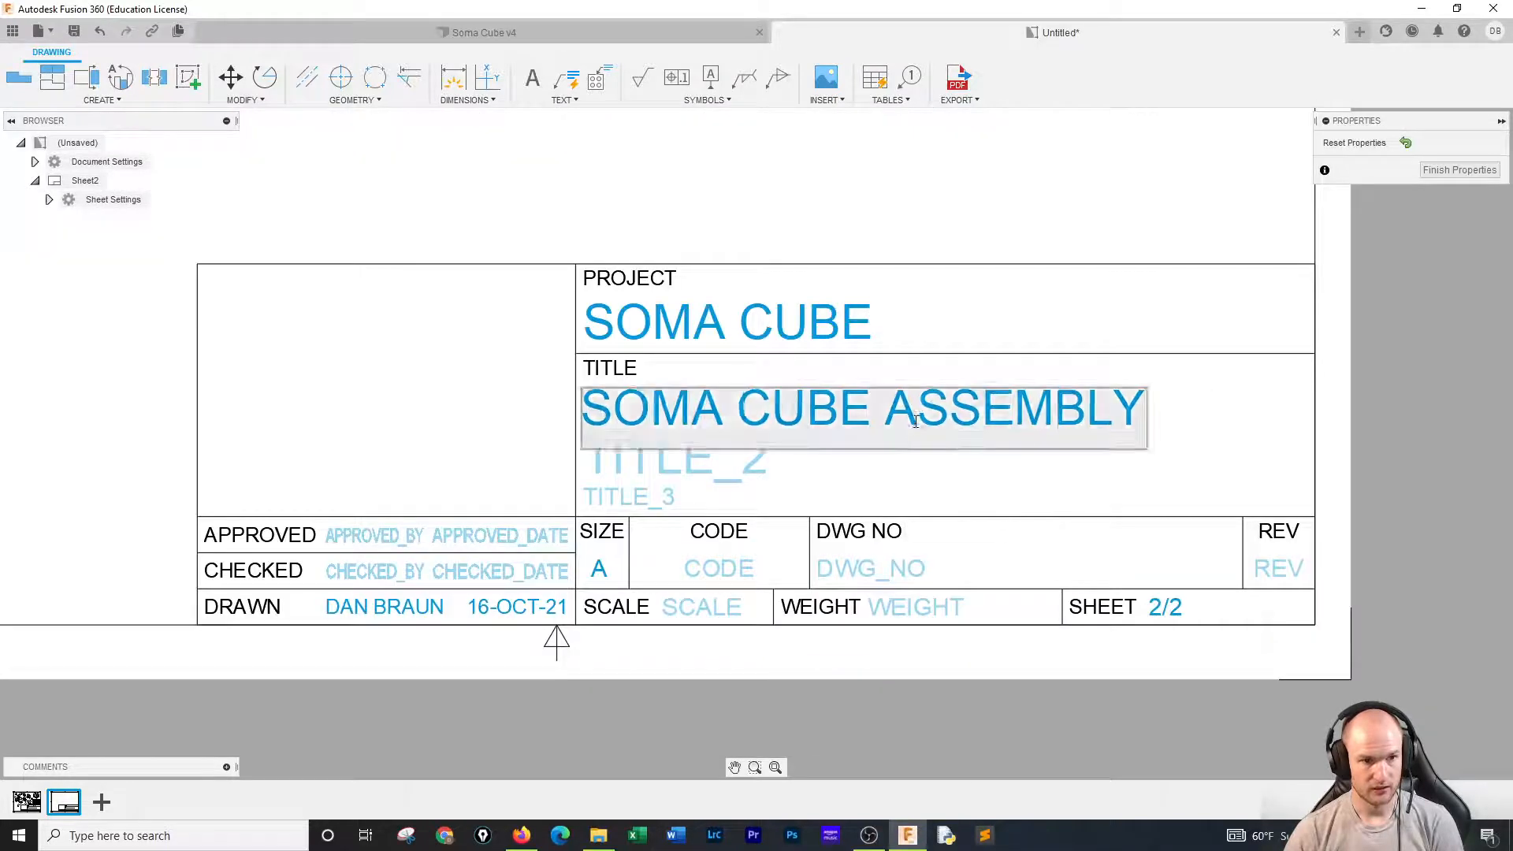
left_click_drag(1143, 419, 577, 406)
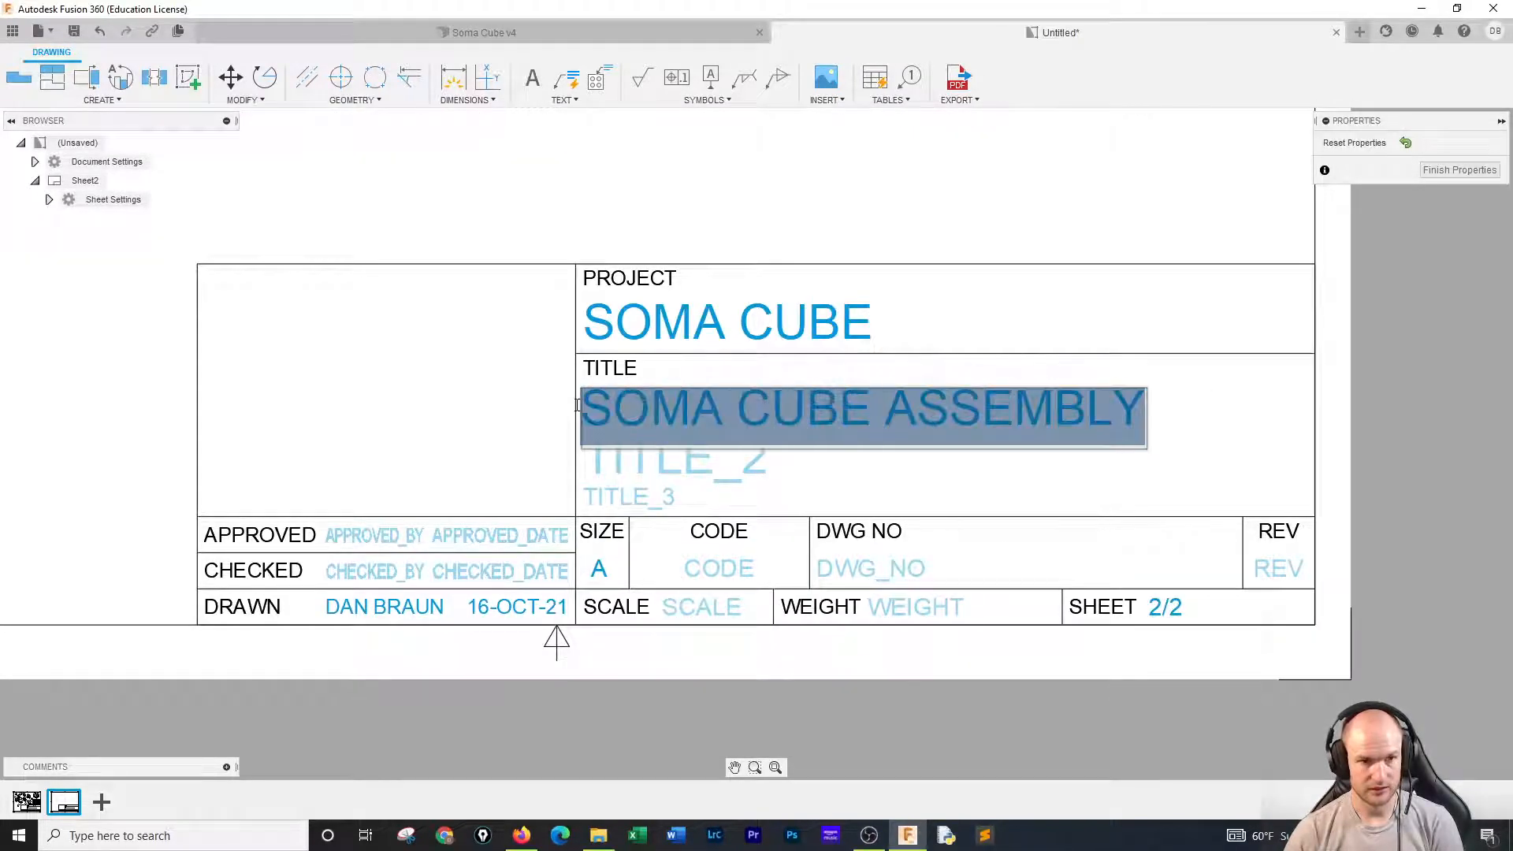
scroll(564, 429, "up", 1)
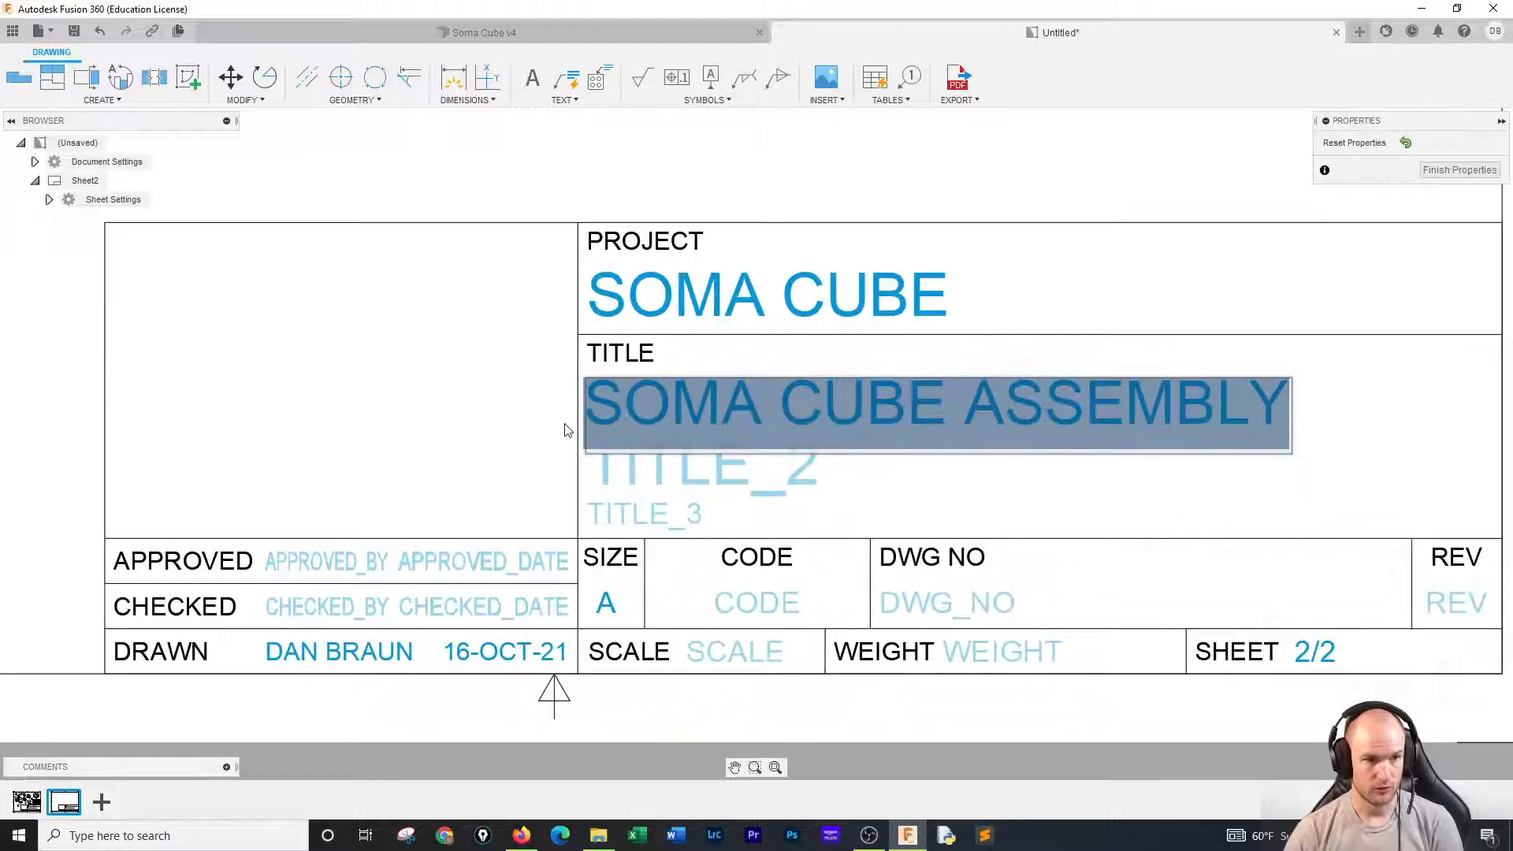
scroll(564, 429, "down", 5)
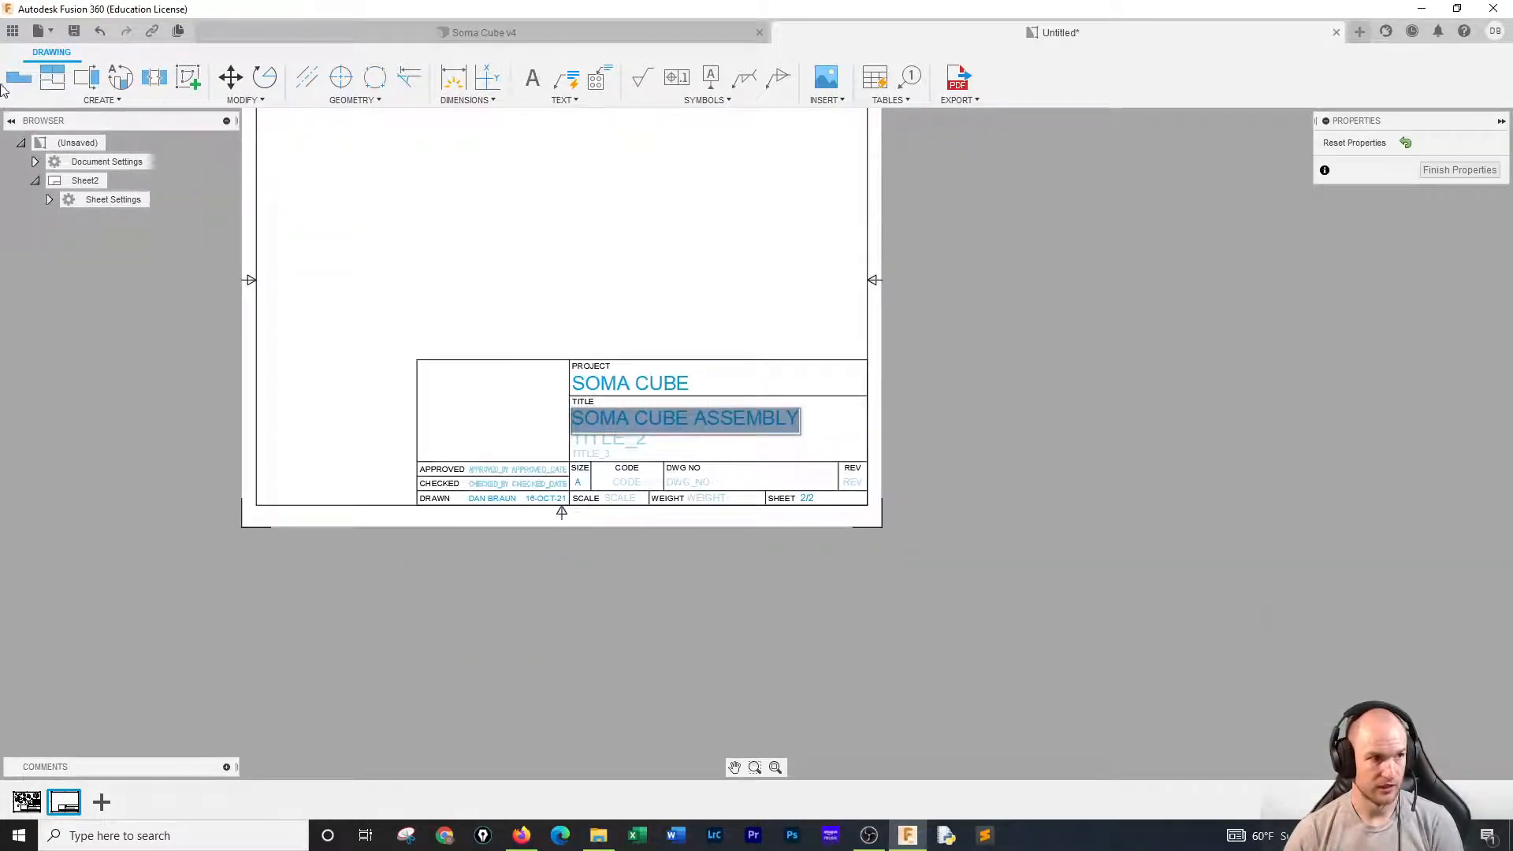
Place a front base view of the Soma Cube model on the second sheet at 1:2 scale with visible edges.
left_click(16, 78)
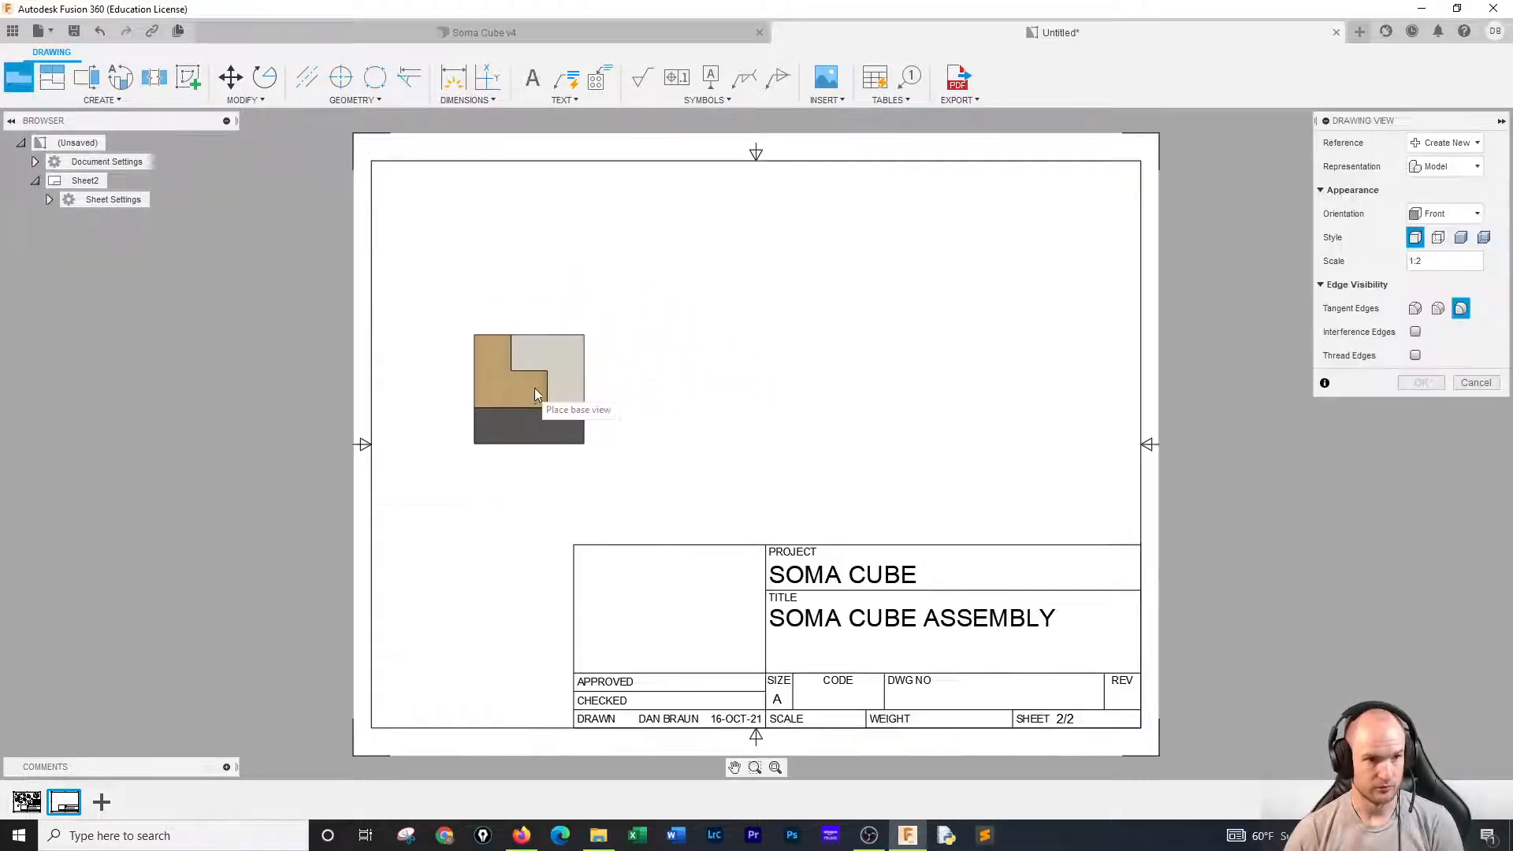
left_click(575, 423)
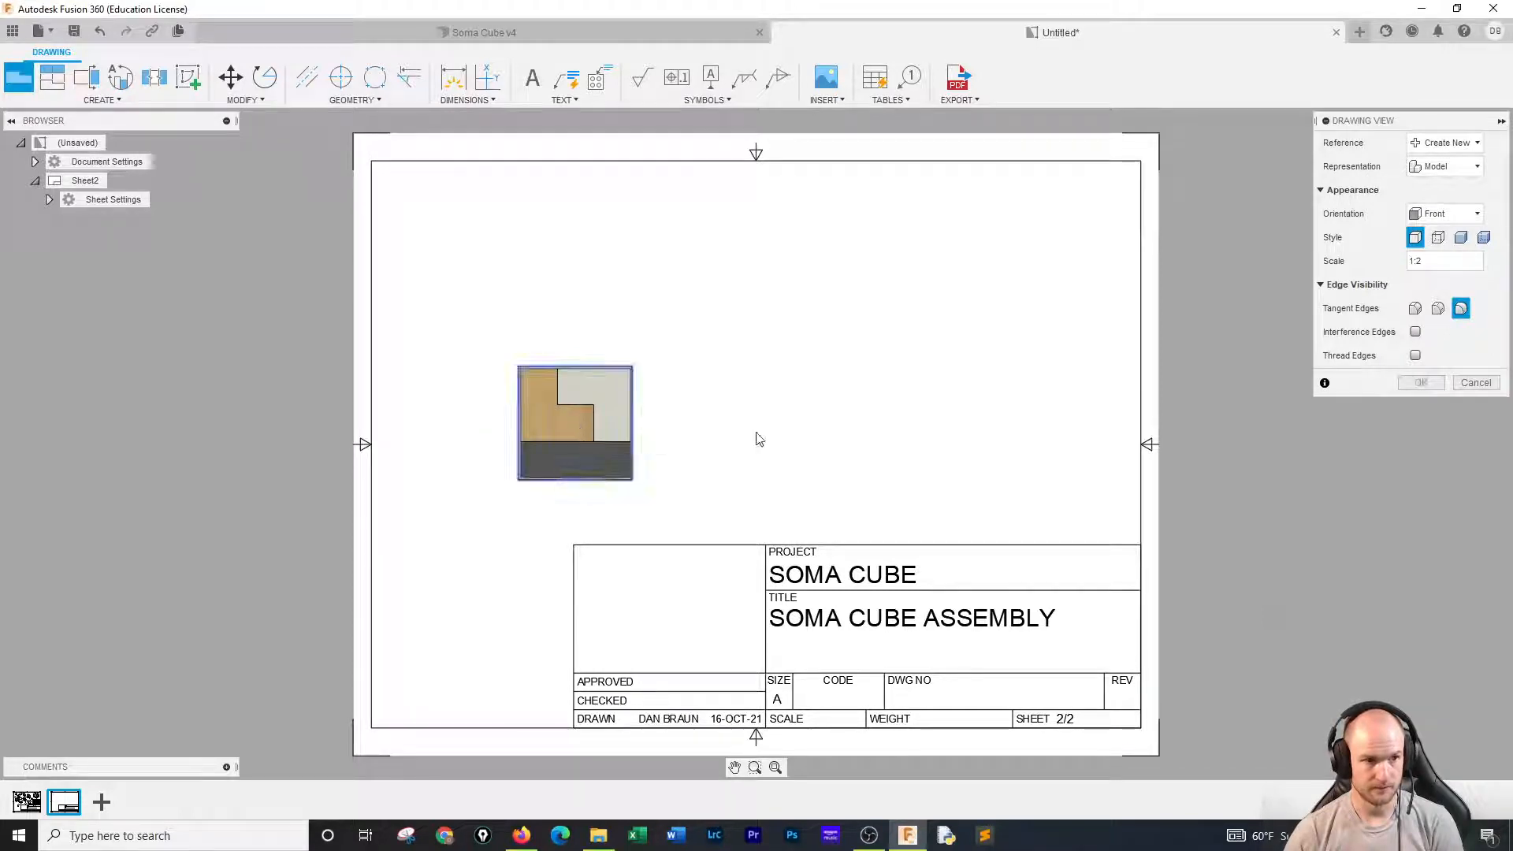
left_click(1422, 383)
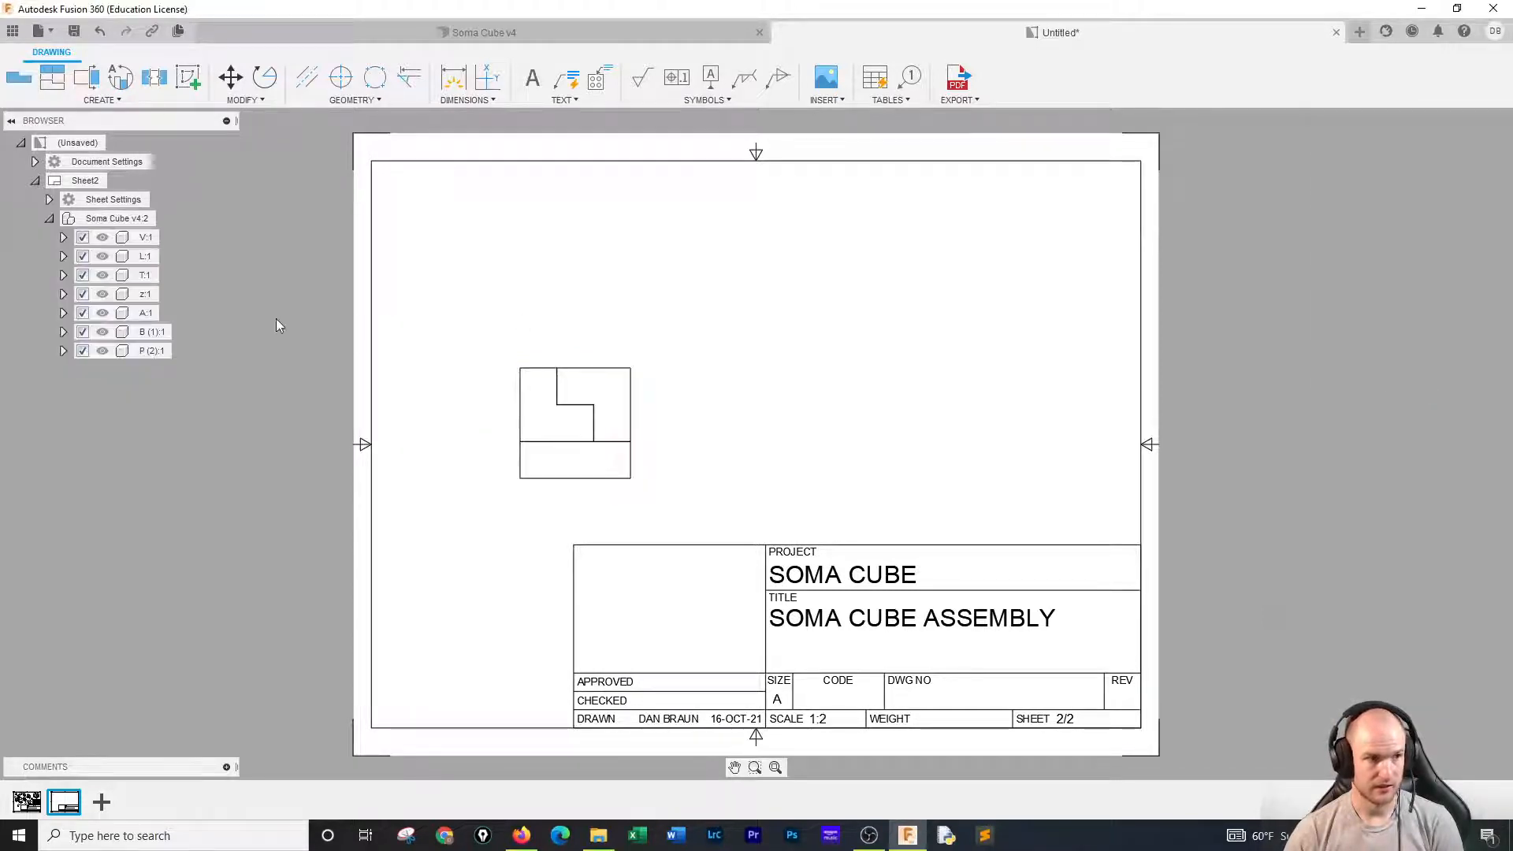
Suppress the L, T, Z, A, B (1) and P (2) components in the base view, keeping only the V block.
left_click(82, 256)
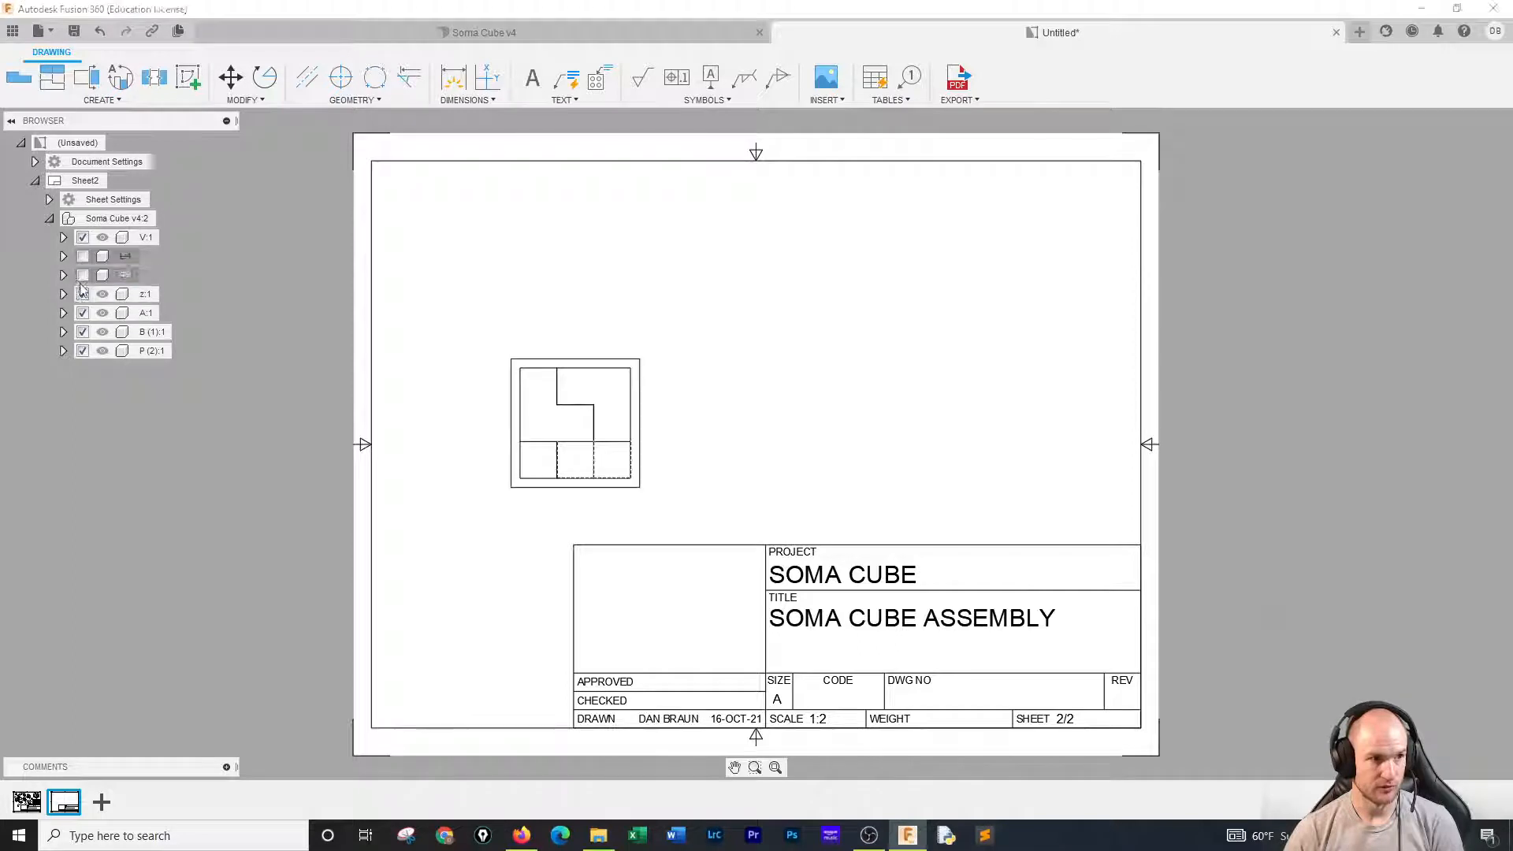
left_click(82, 275)
left_click(83, 294)
left_click(82, 313)
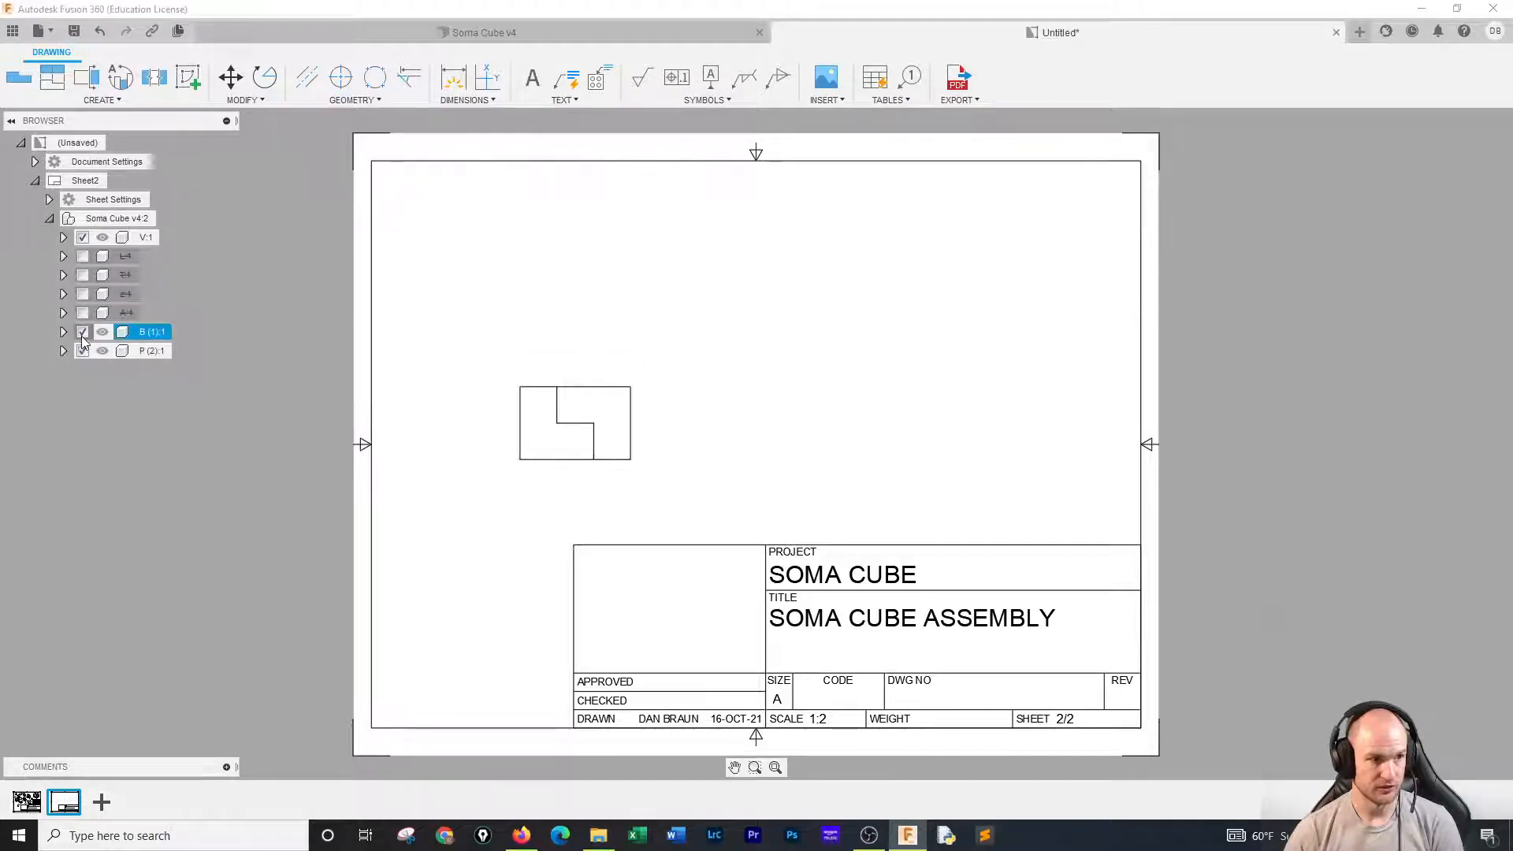
left_click(82, 332)
left_click(82, 350)
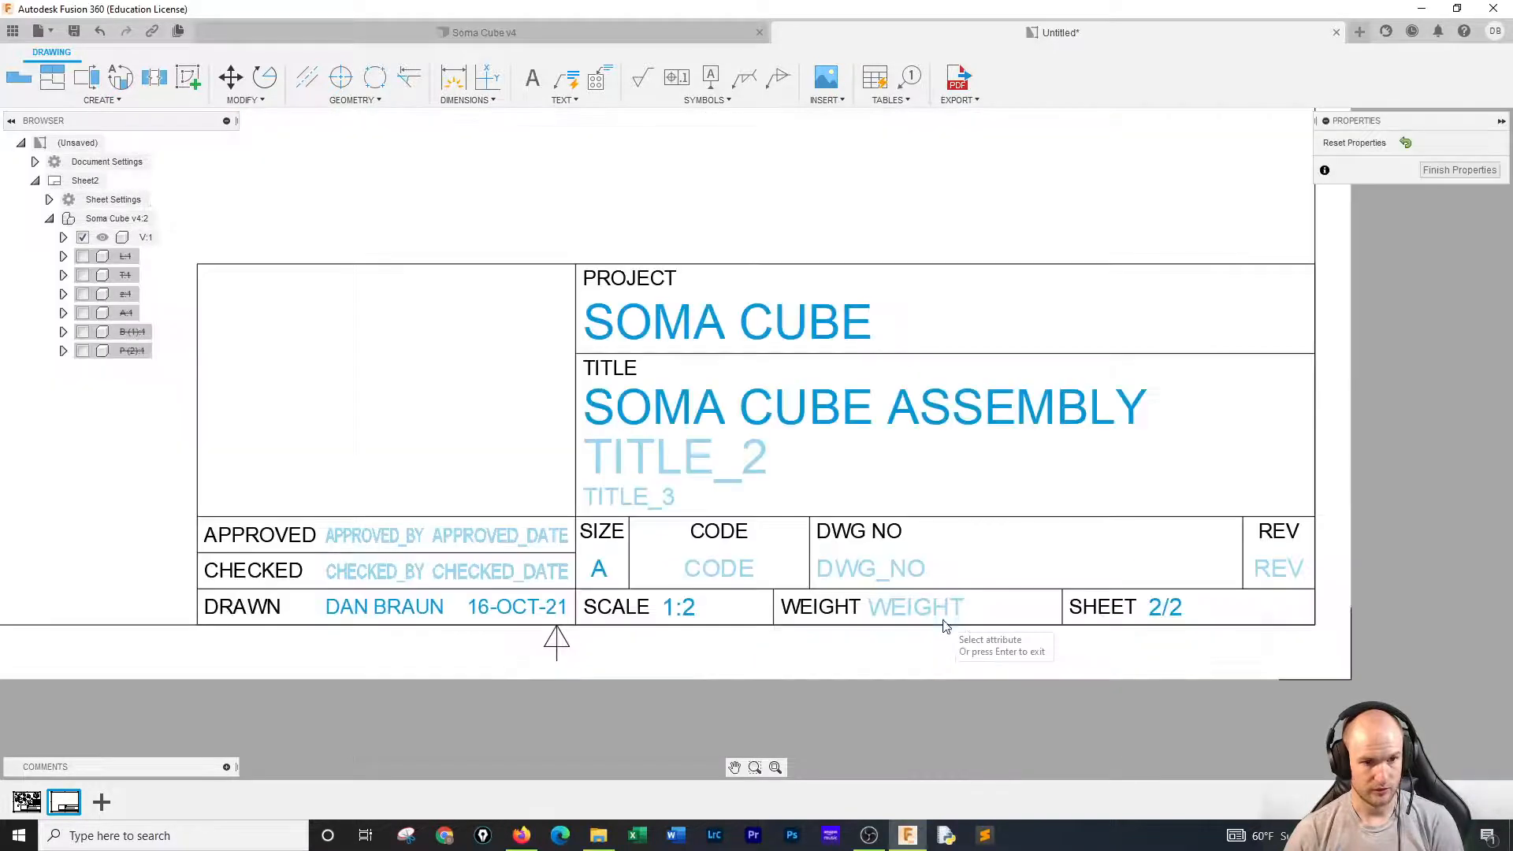
Change the second sheet's drawing title in the title block to SOMA CUBE V BLOCK.
double_click(941, 626)
left_click(1125, 420)
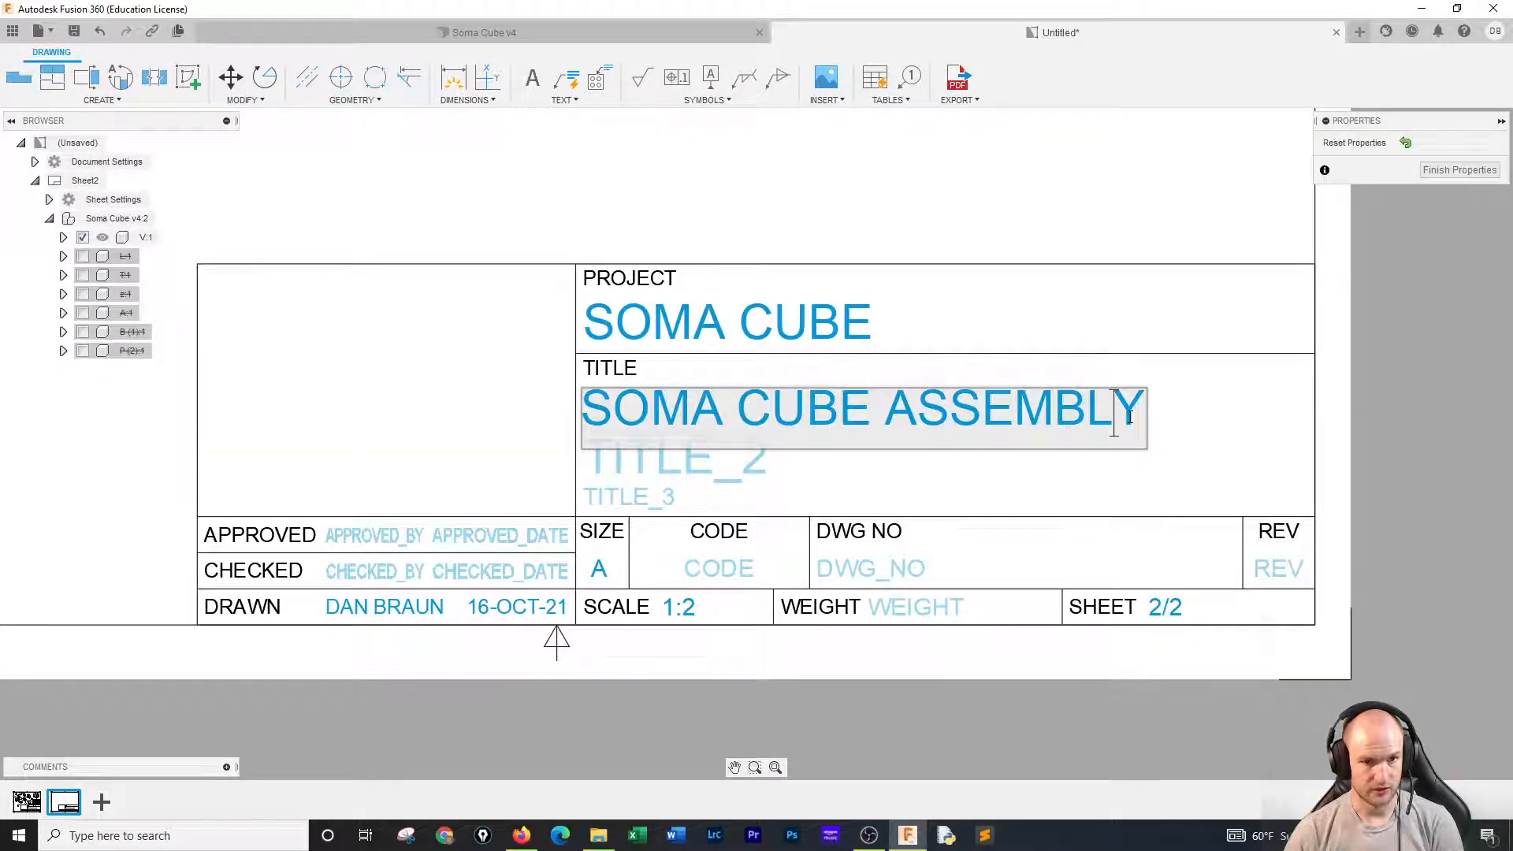
left_click_drag(1136, 416, 891, 416)
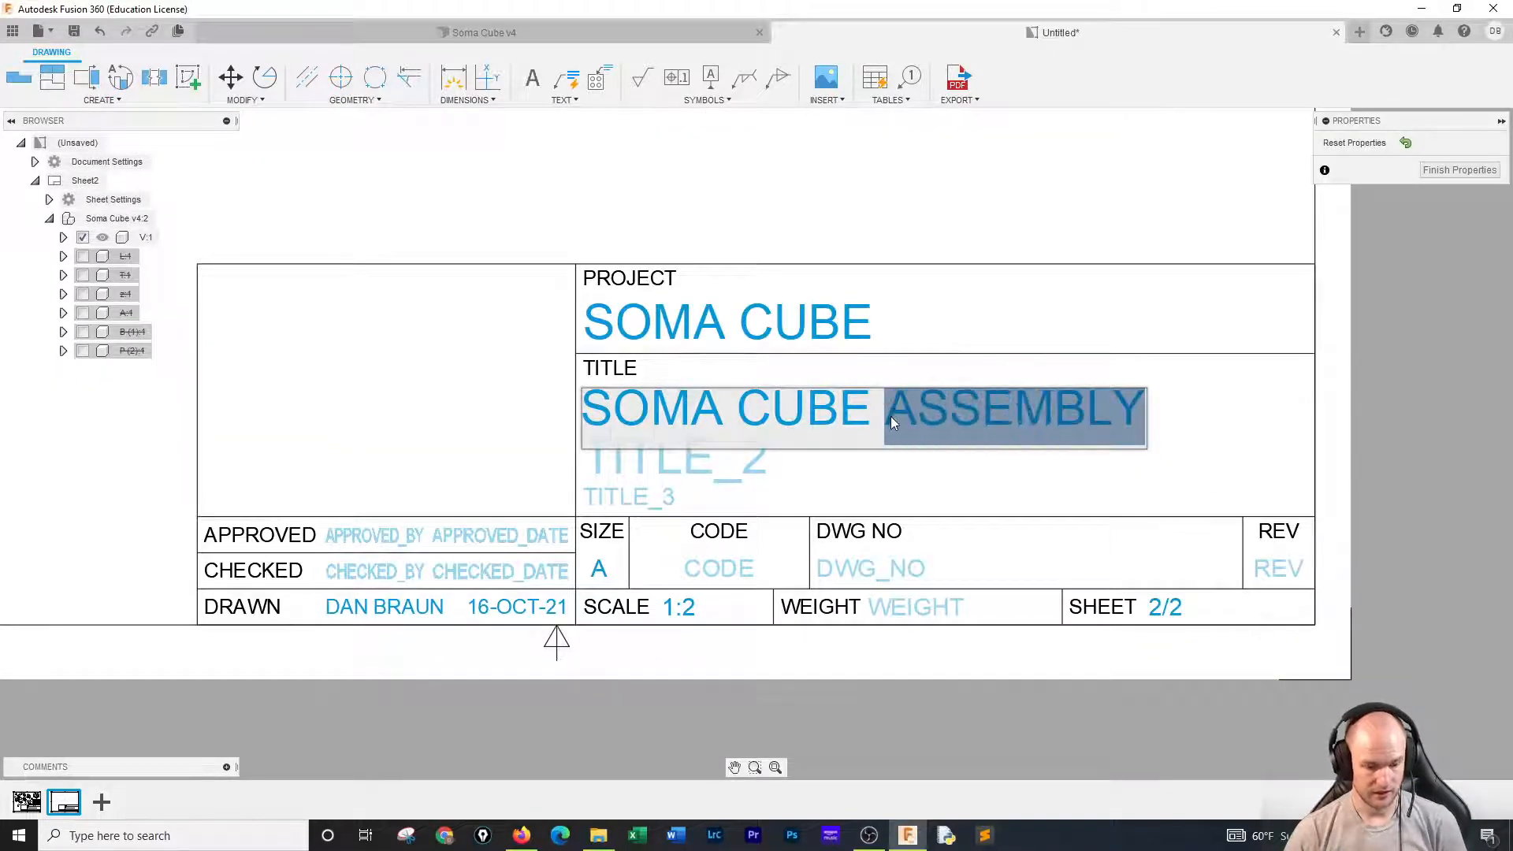
type("V BLOCK")
key("BackSpace")
type("LOCK")
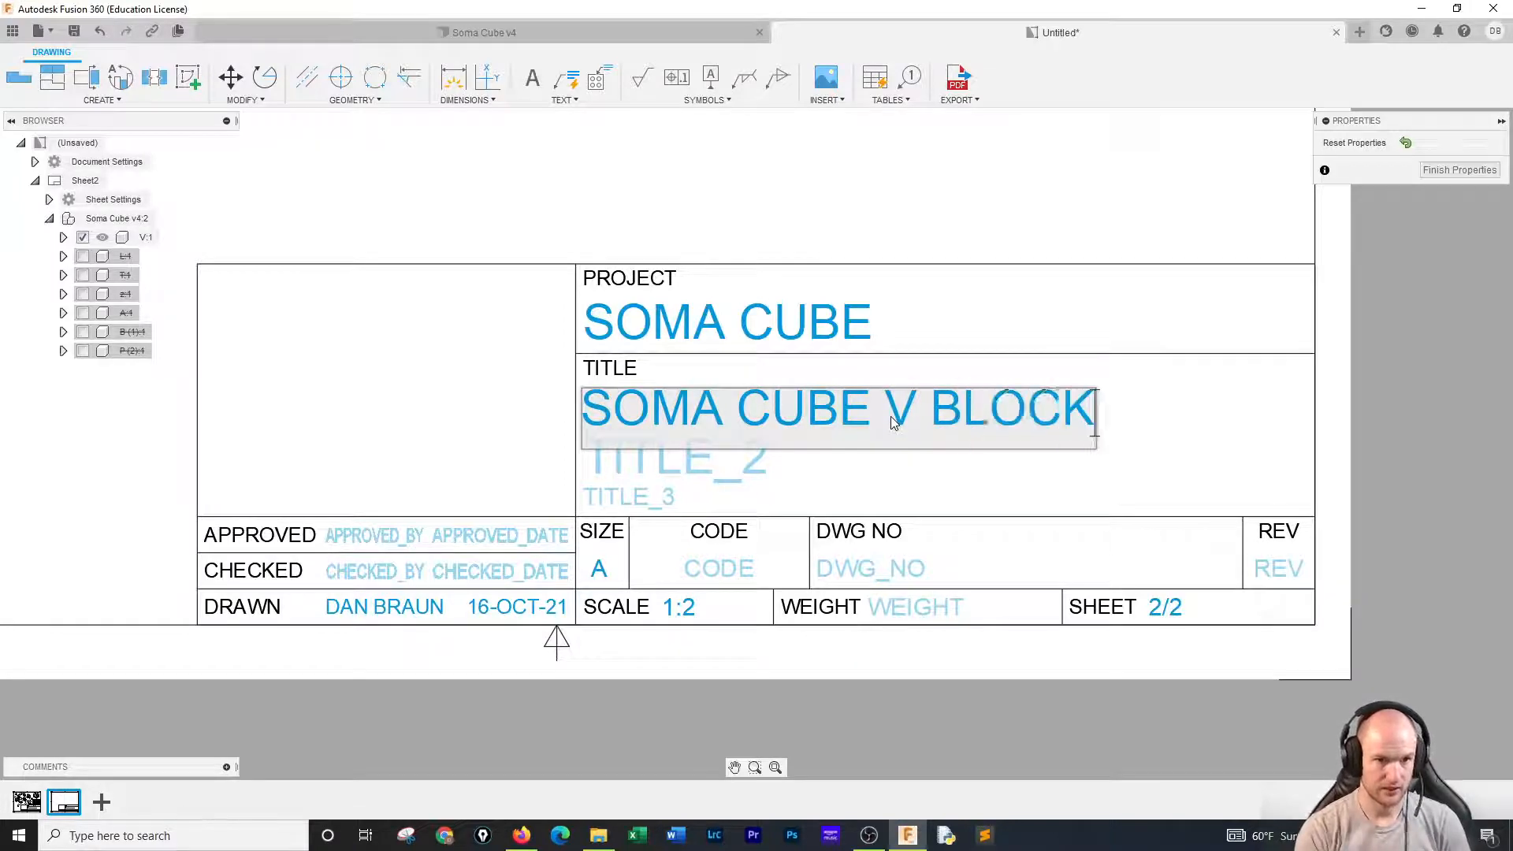
left_click(1148, 422)
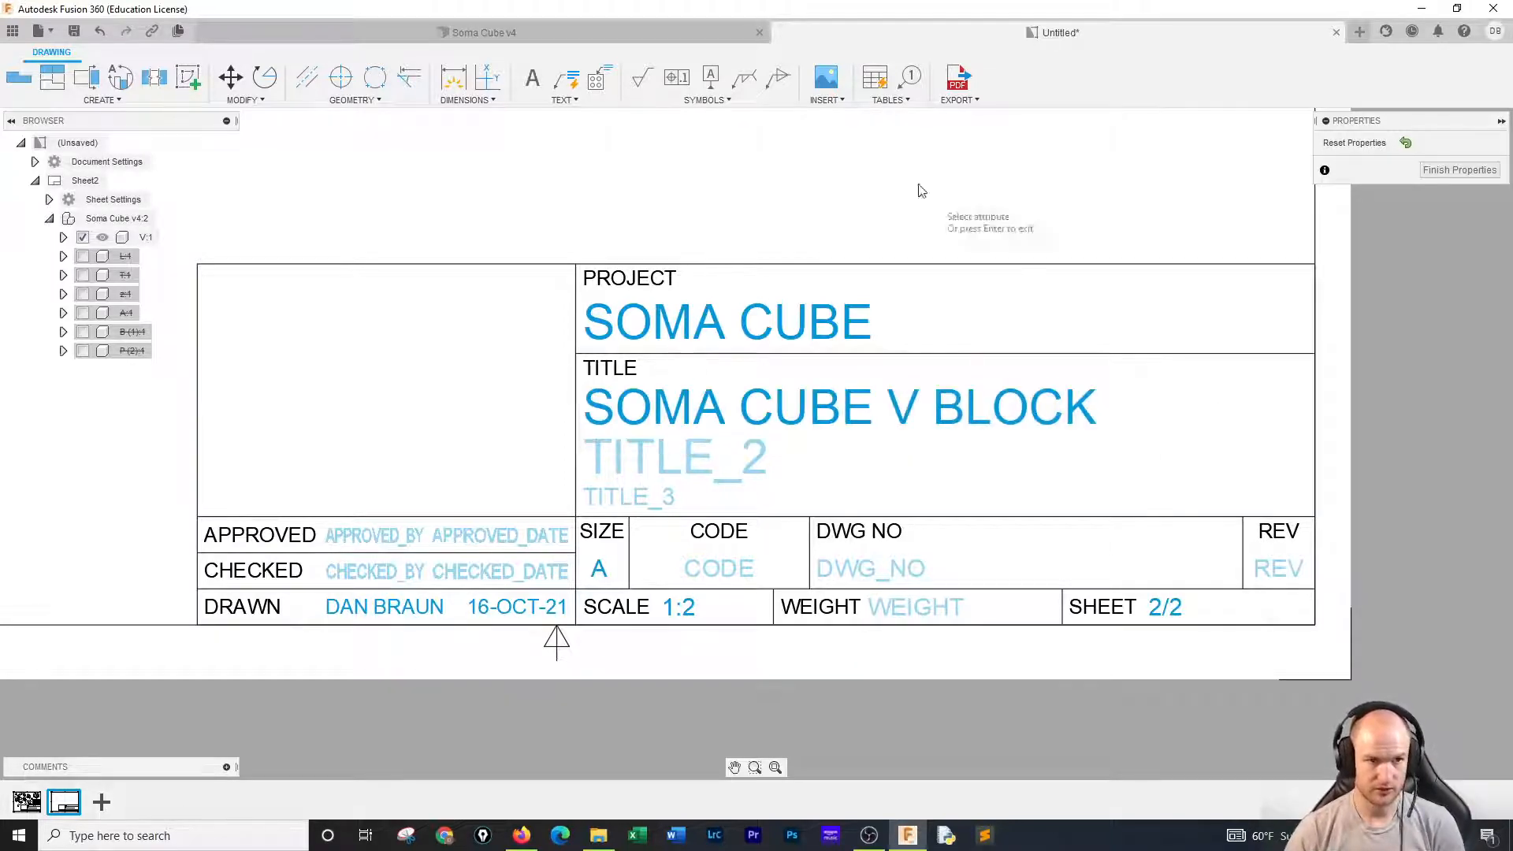
Project top, right-side and isometric views from the V block's front view.
scroll(821, 216, "down", 2)
scroll(835, 236, "down", 2)
scroll(558, 234, "down", 1)
middle_click_drag(557, 235, 547, 640)
left_click(52, 76)
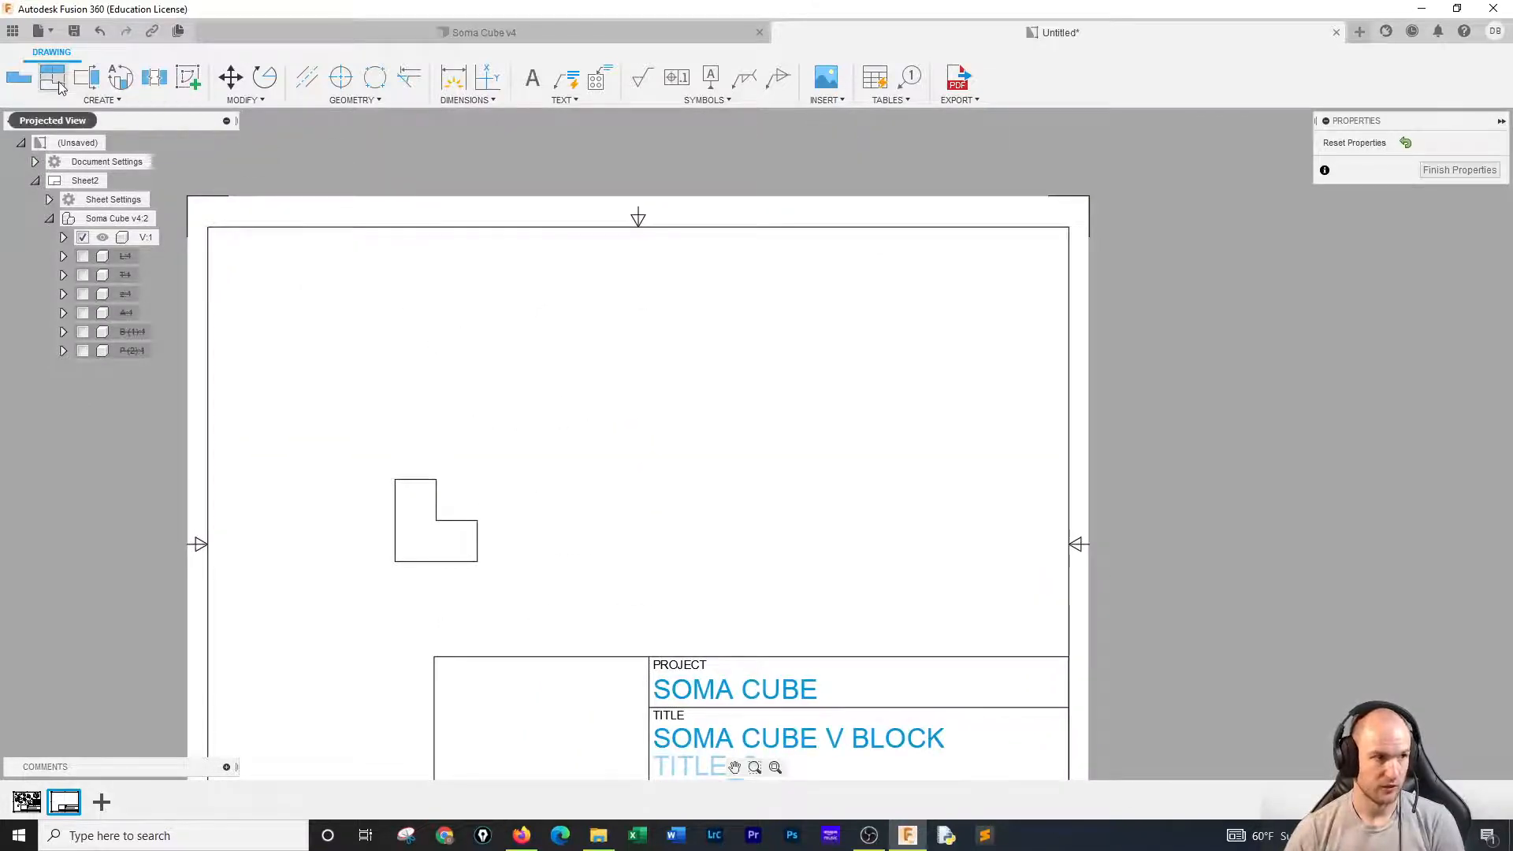
left_click(581, 449)
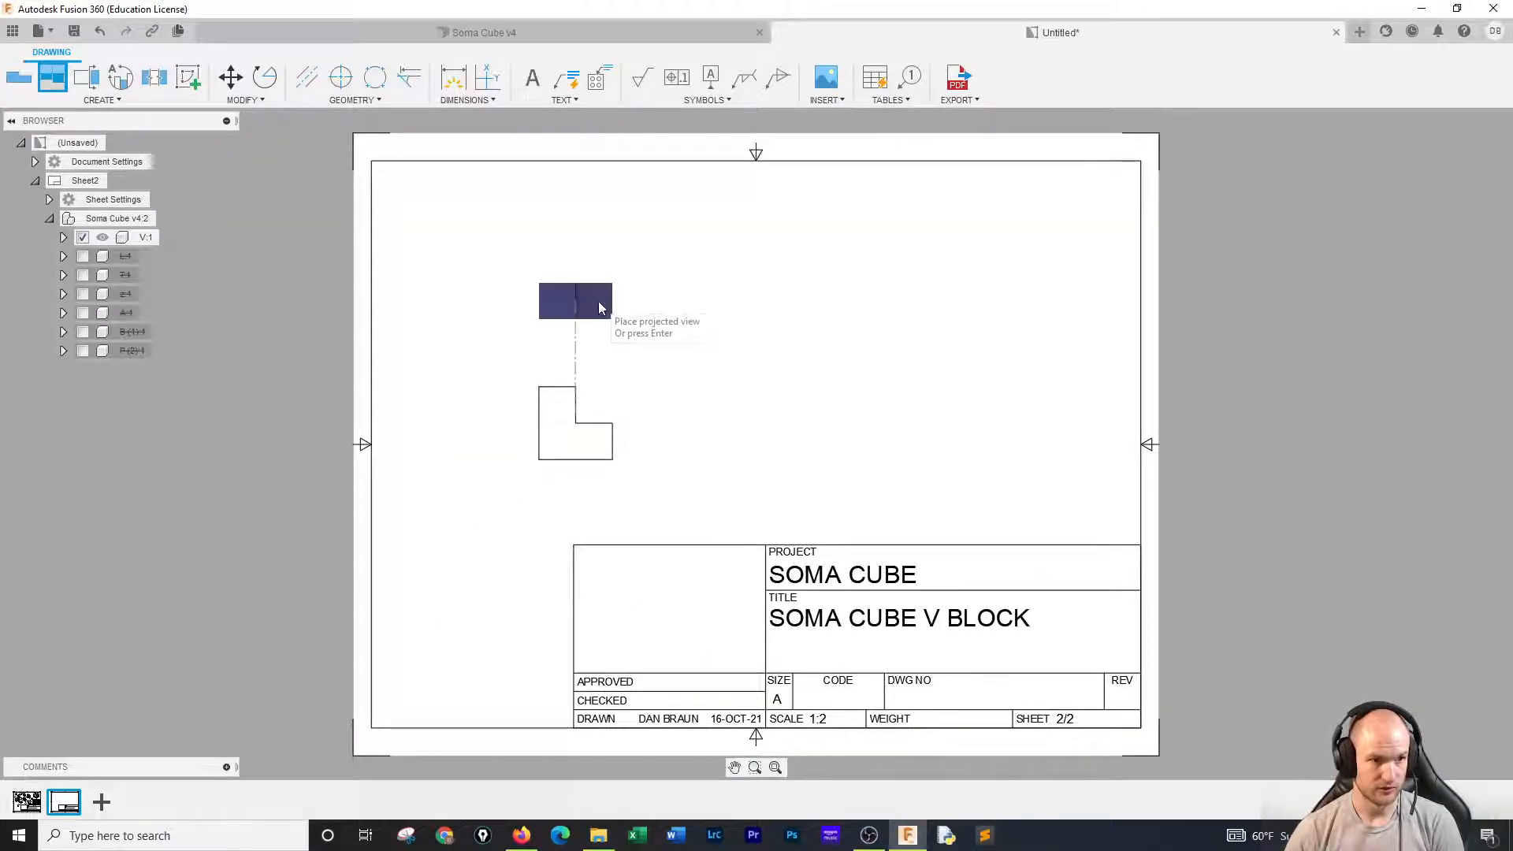
left_click(598, 301)
left_click(755, 457)
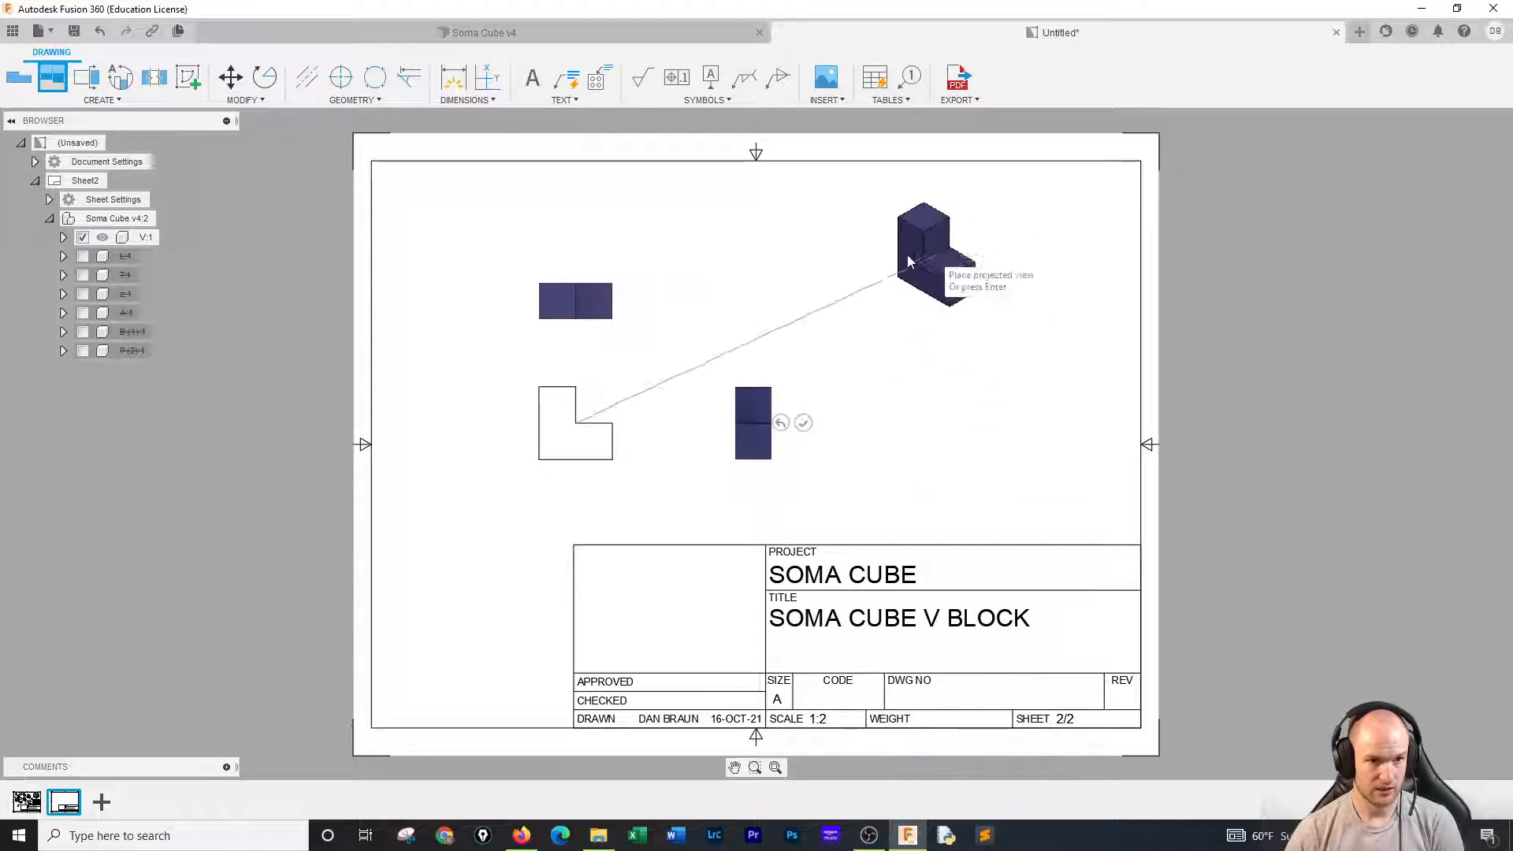
left_click(847, 258)
right_click(1032, 310)
left_click(1088, 314)
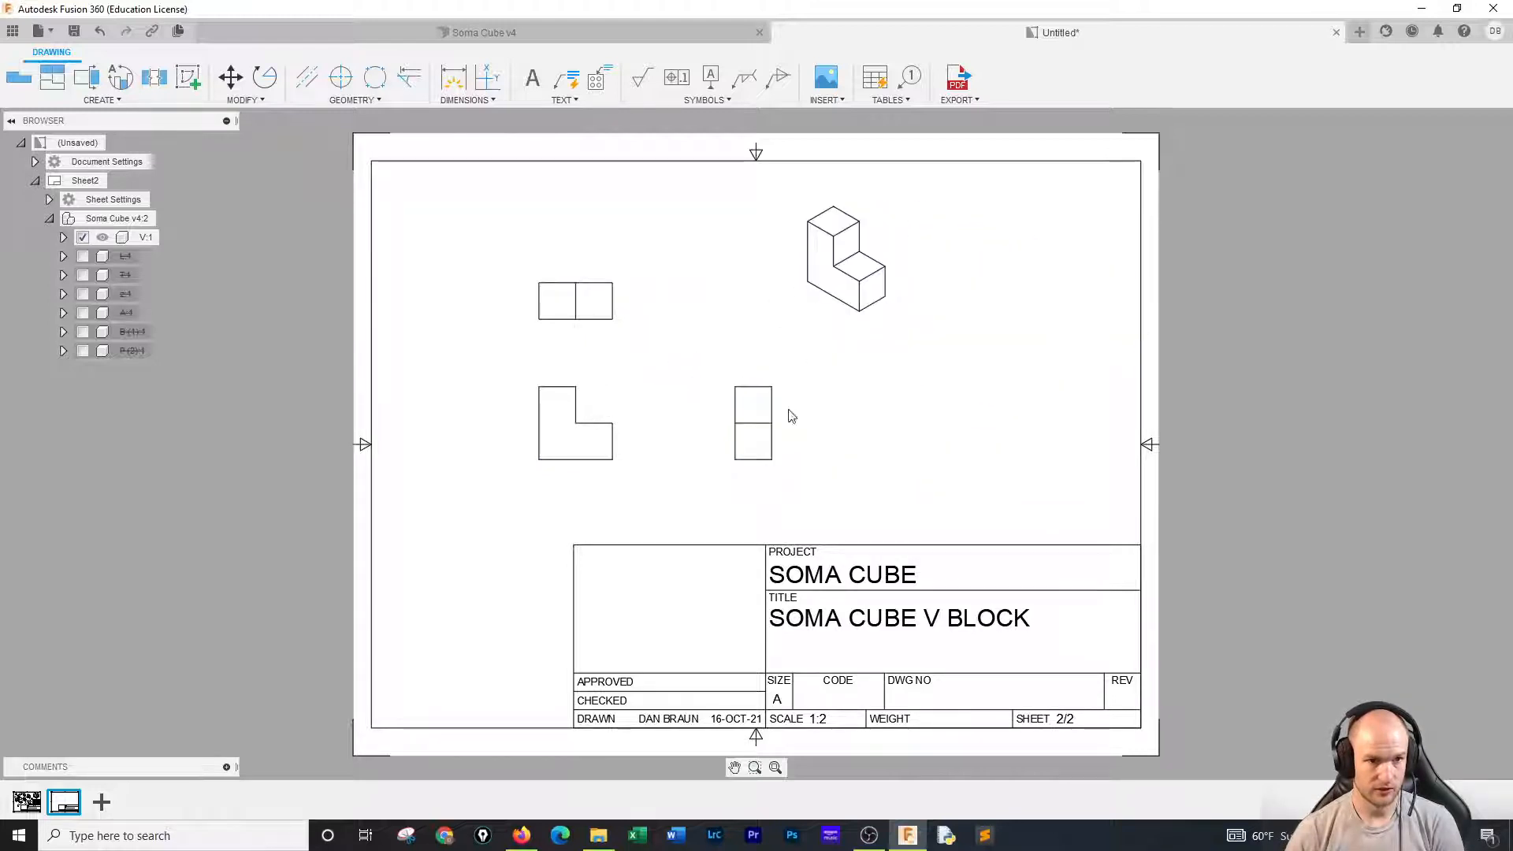
Set the V block's front view style to visible and hidden edges.
double_click(615, 432)
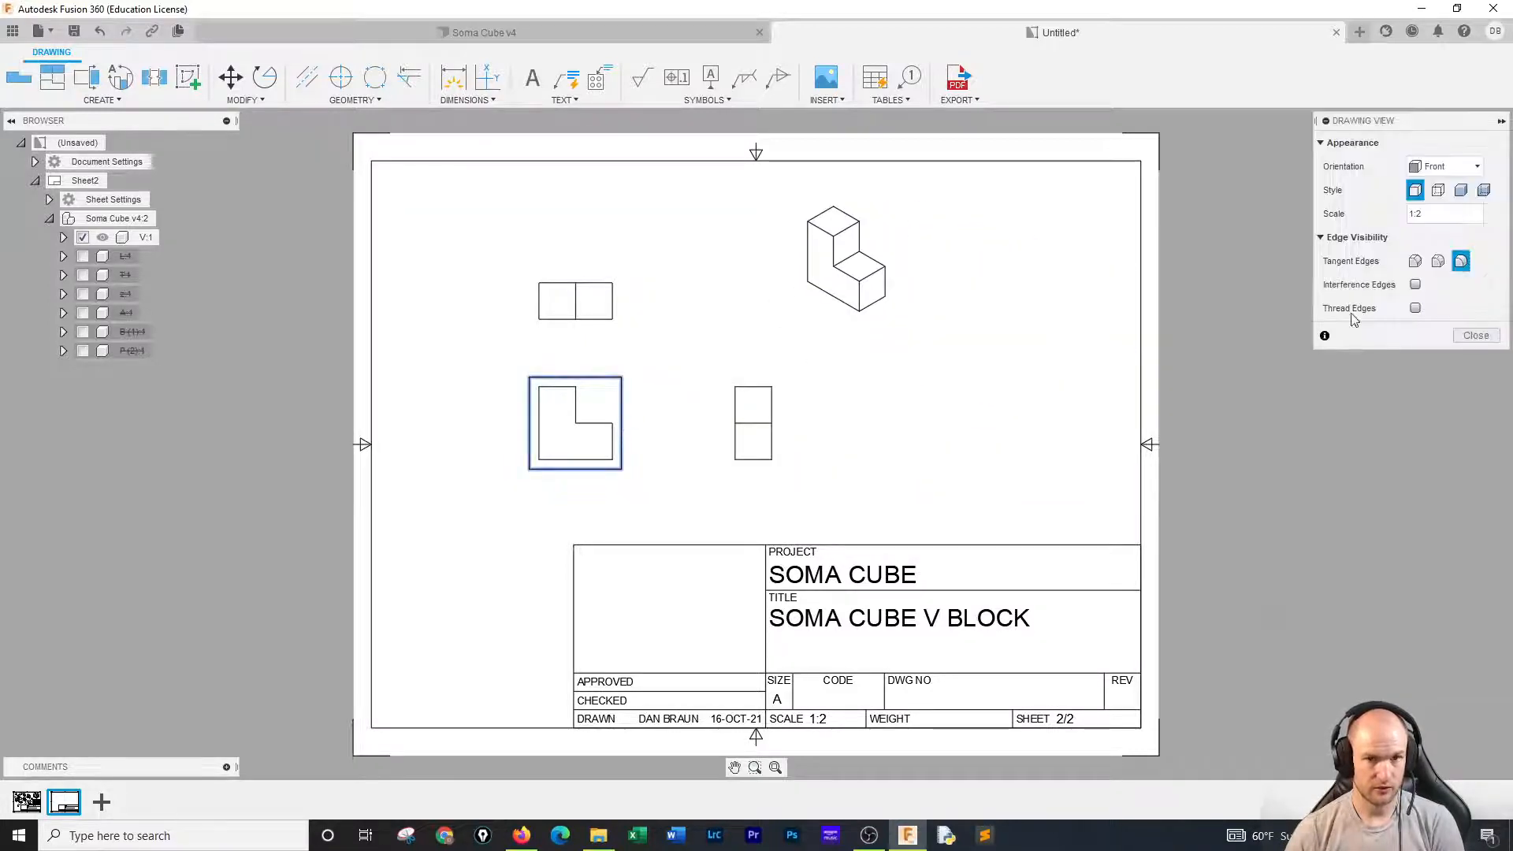
left_click(1439, 192)
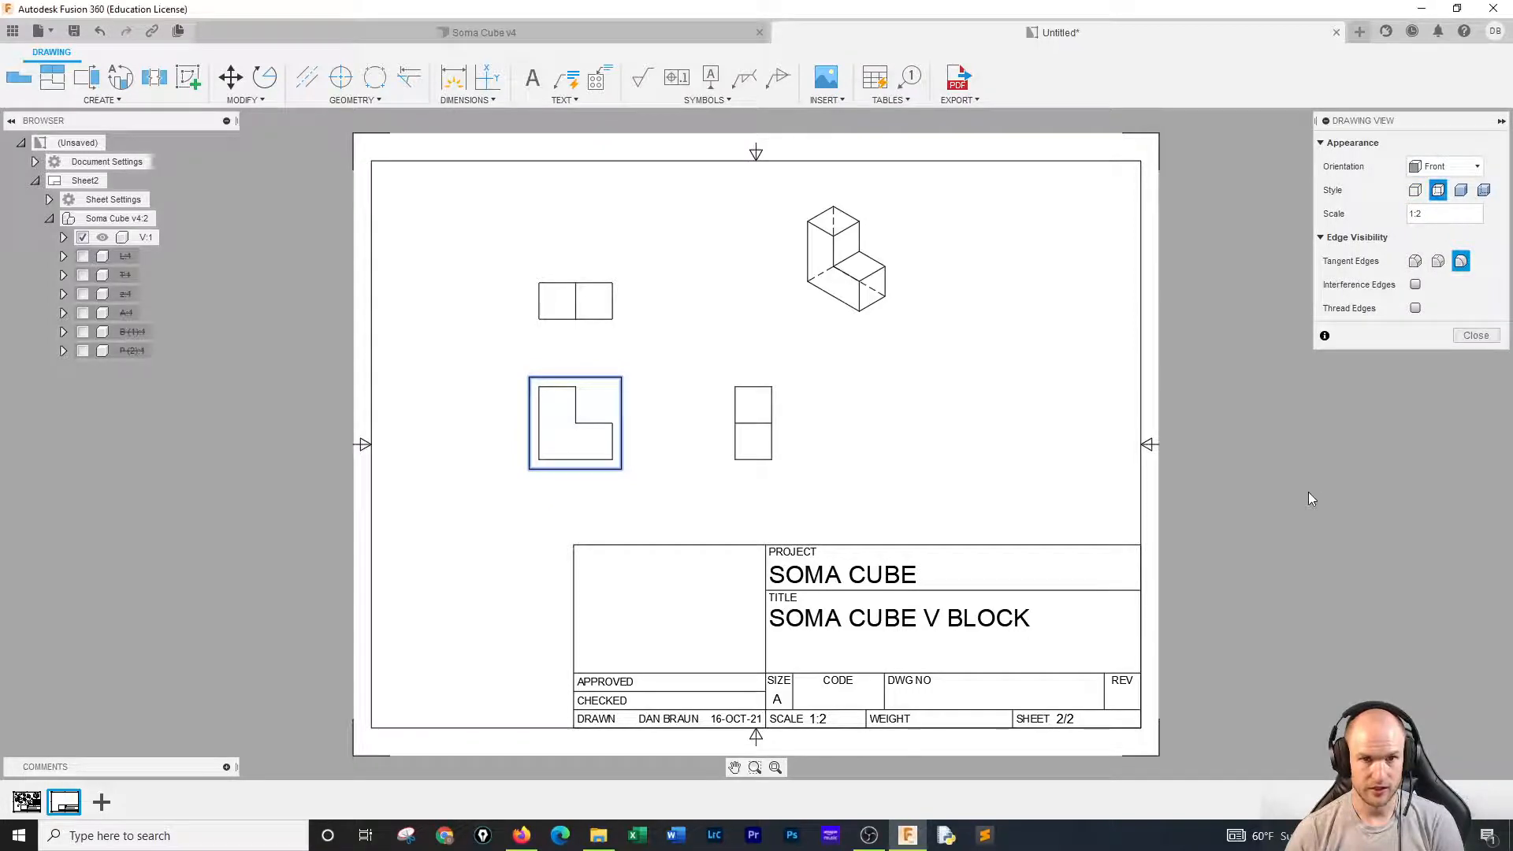
left_click(1474, 336)
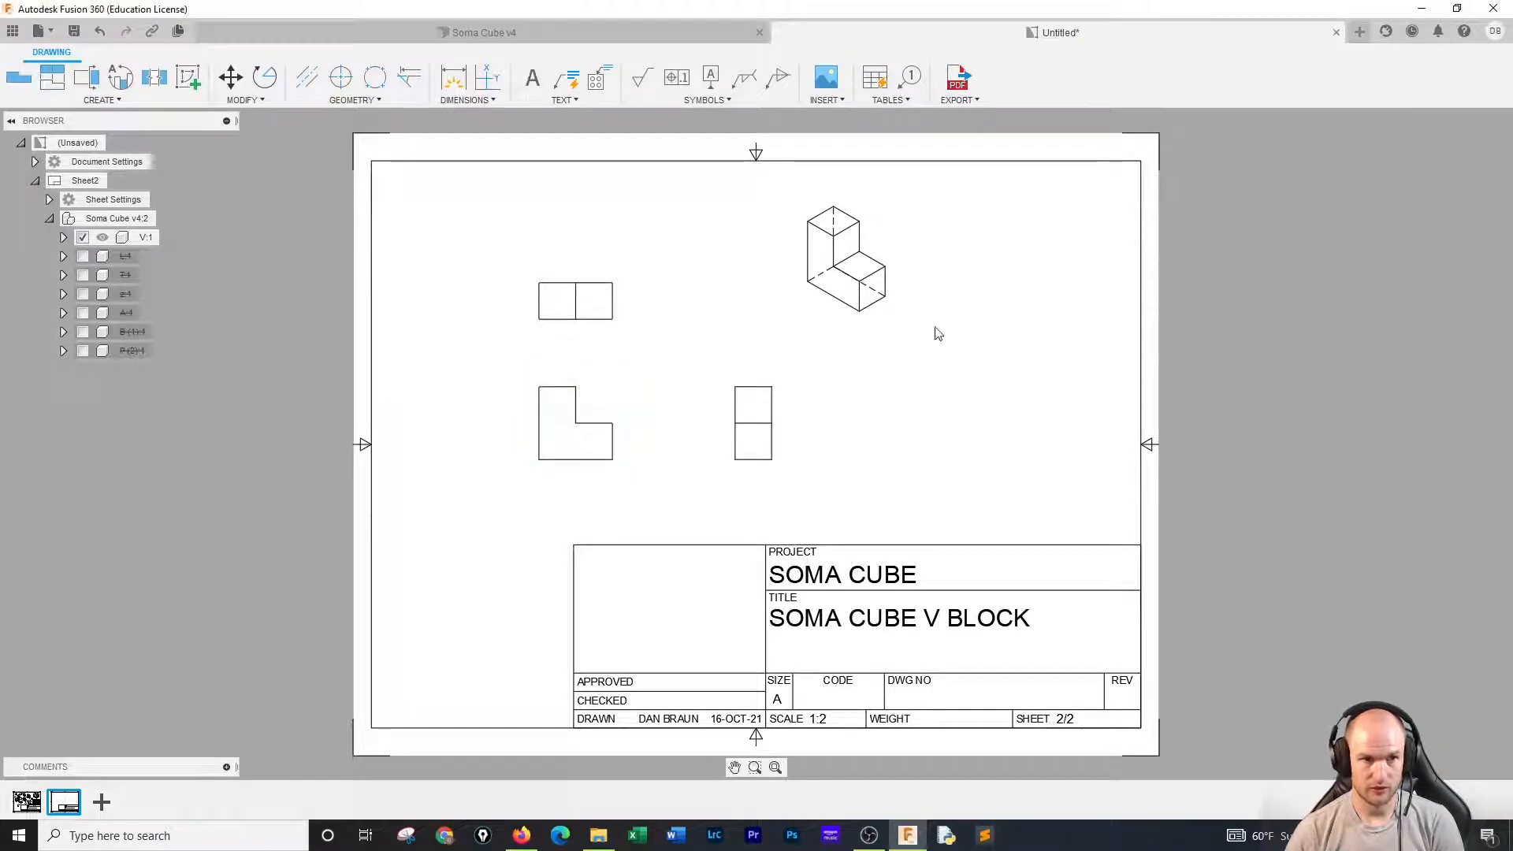
Set the V block's isometric view style to shaded.
double_click(839, 319)
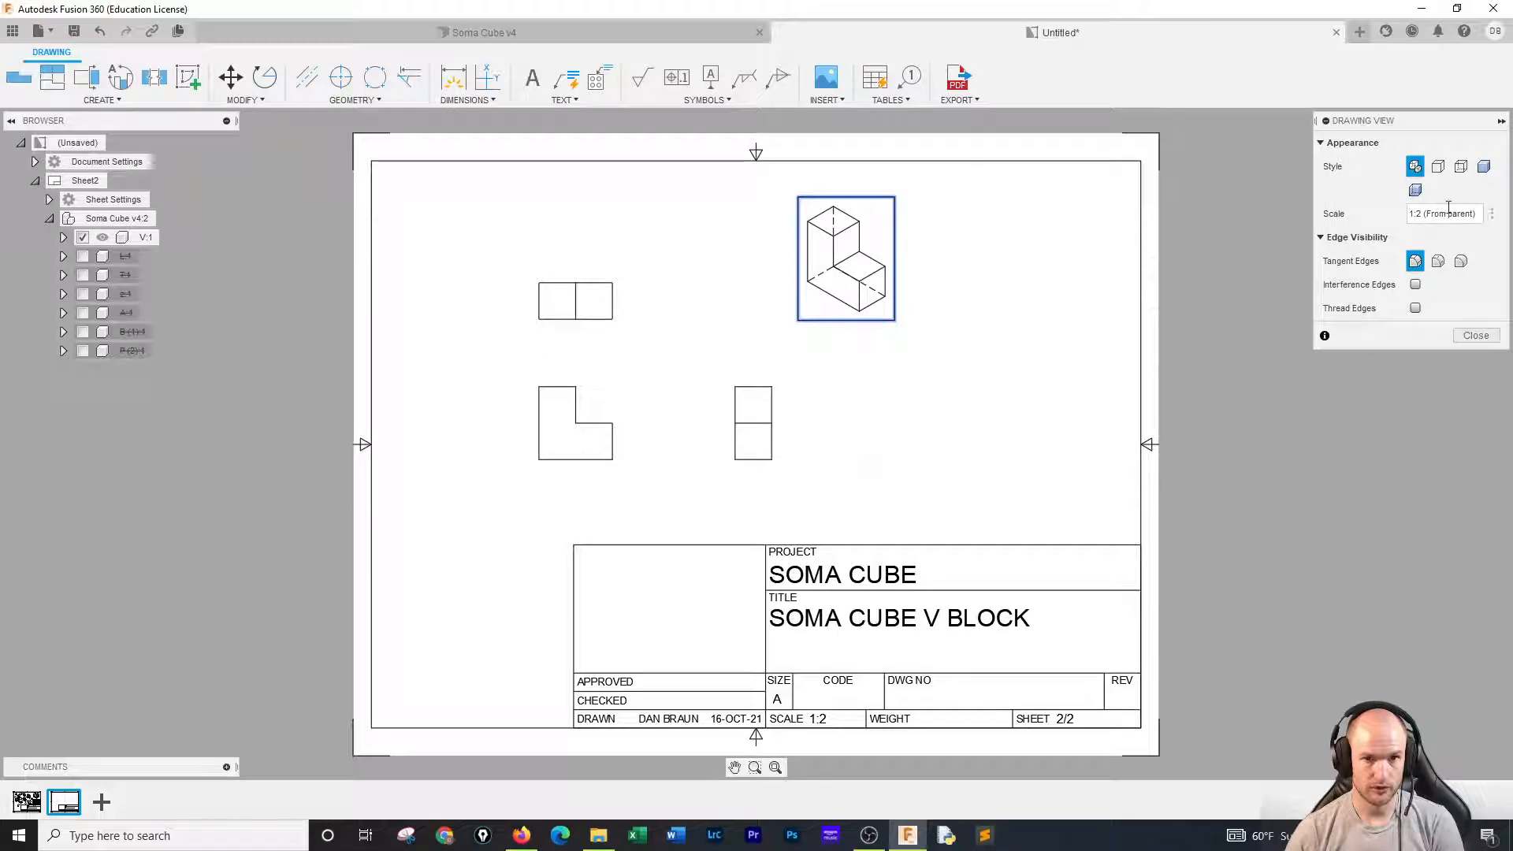
left_click(1482, 166)
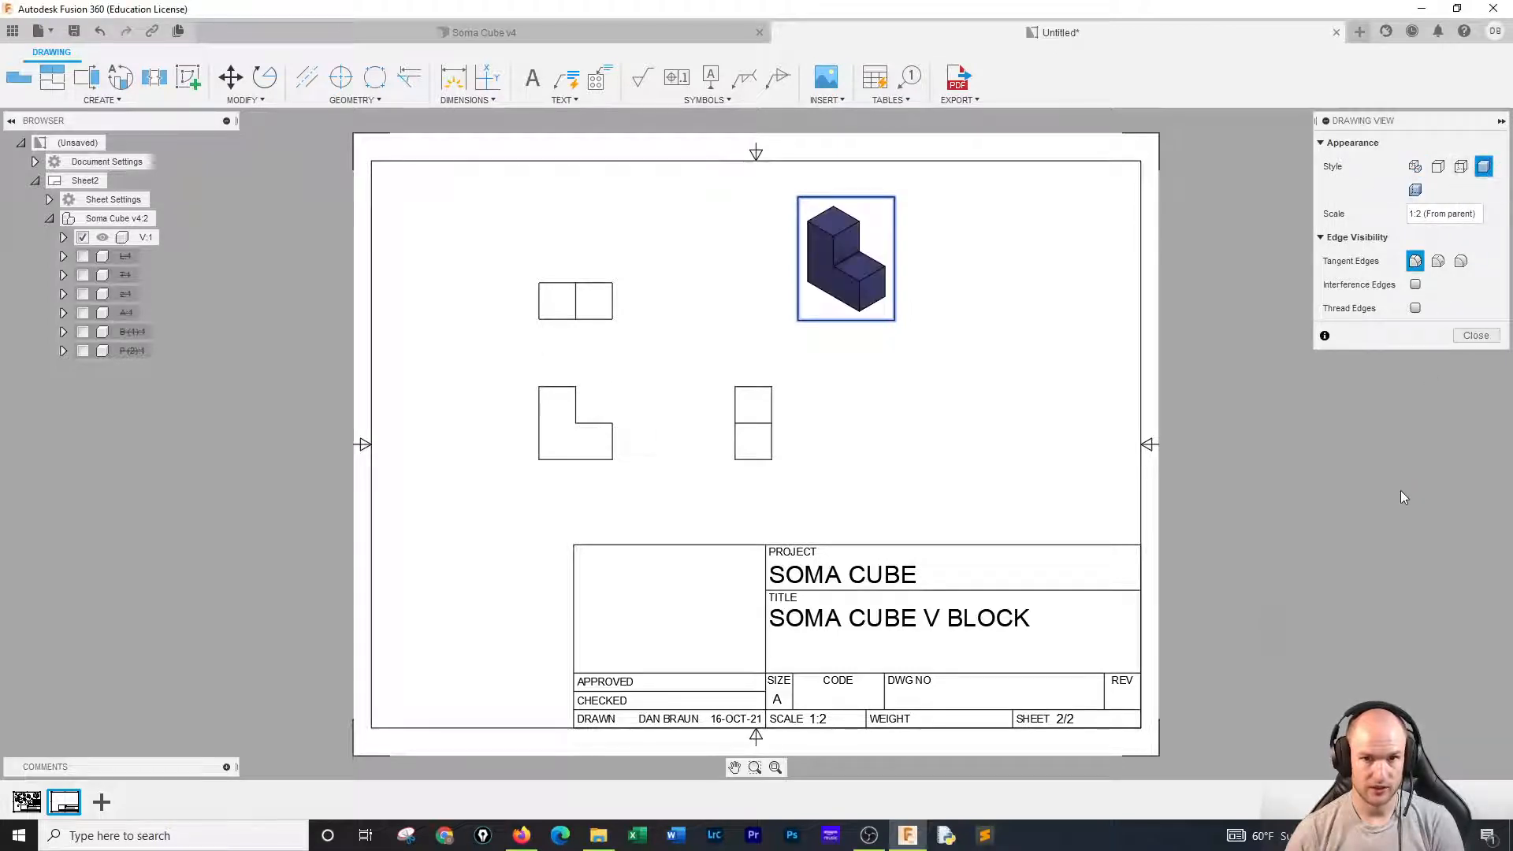
left_click(1475, 336)
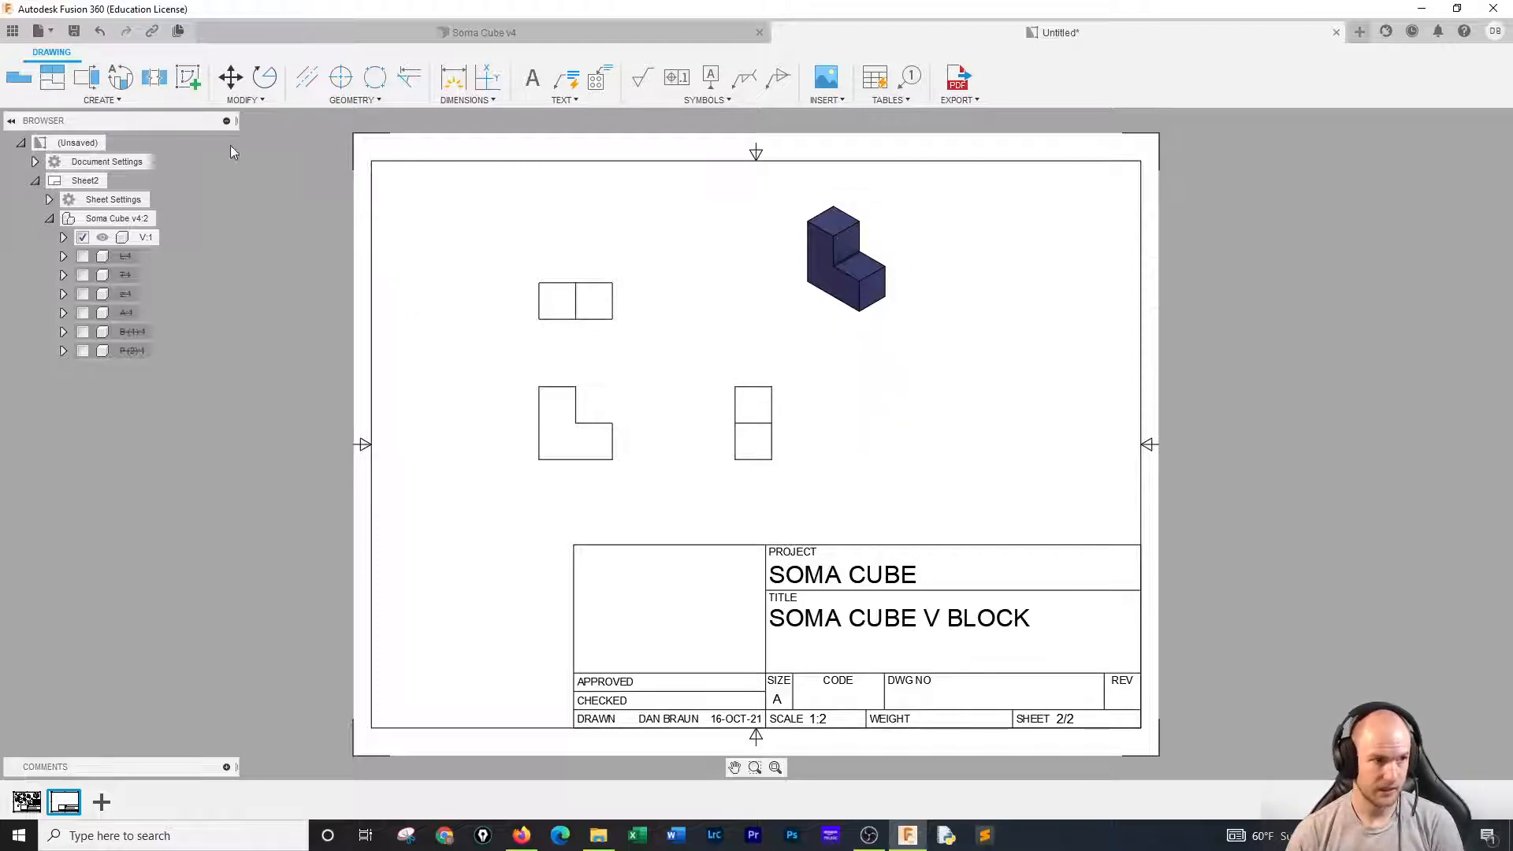
Dimension the V block's overall width and the width of its upright above the front view.
left_click(455, 78)
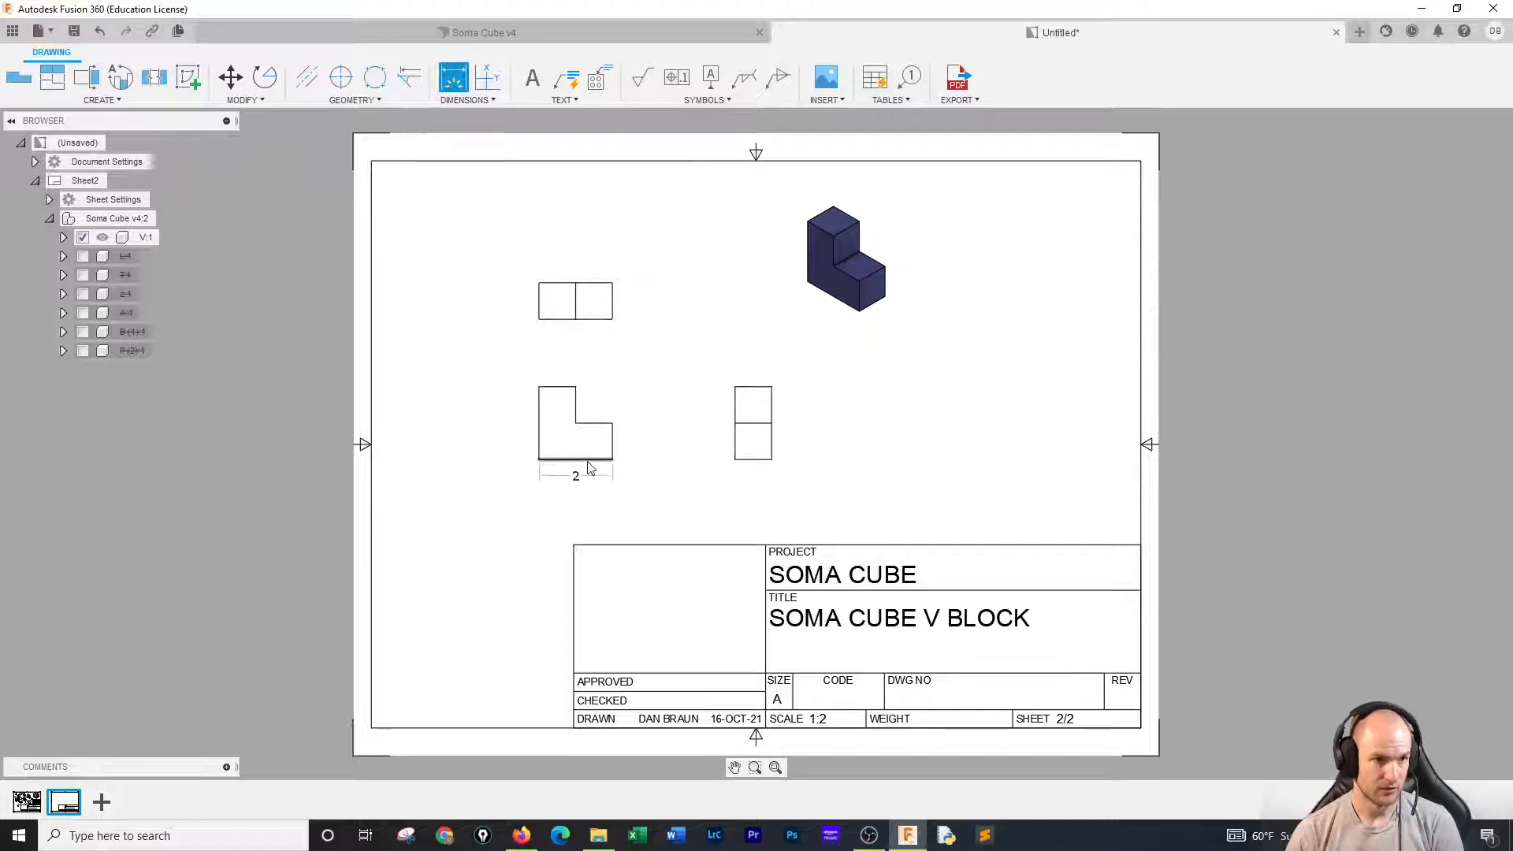
left_click(540, 426)
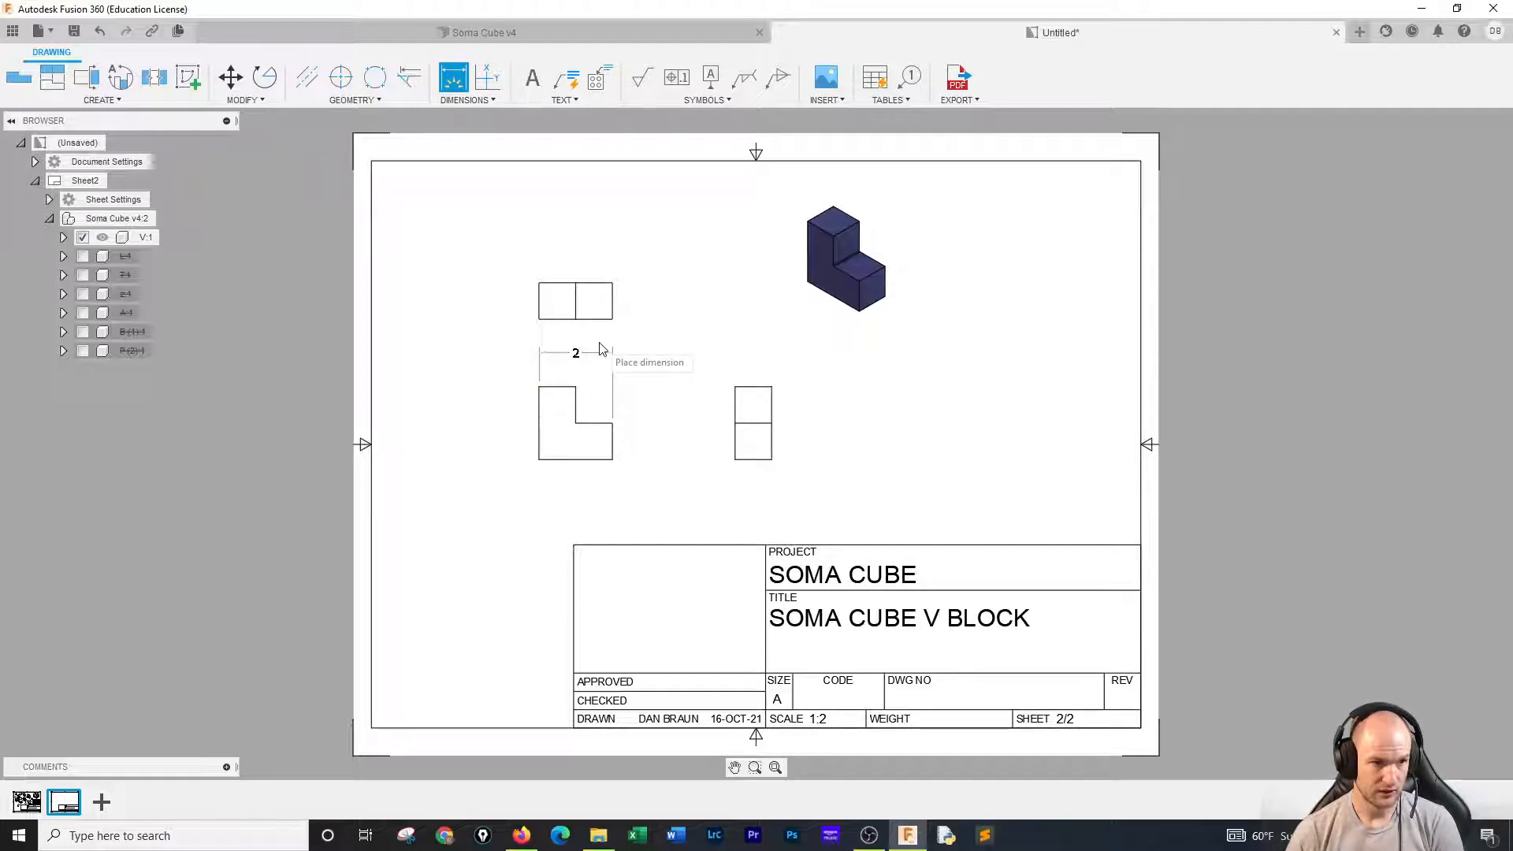
left_click(600, 347)
left_click(575, 386)
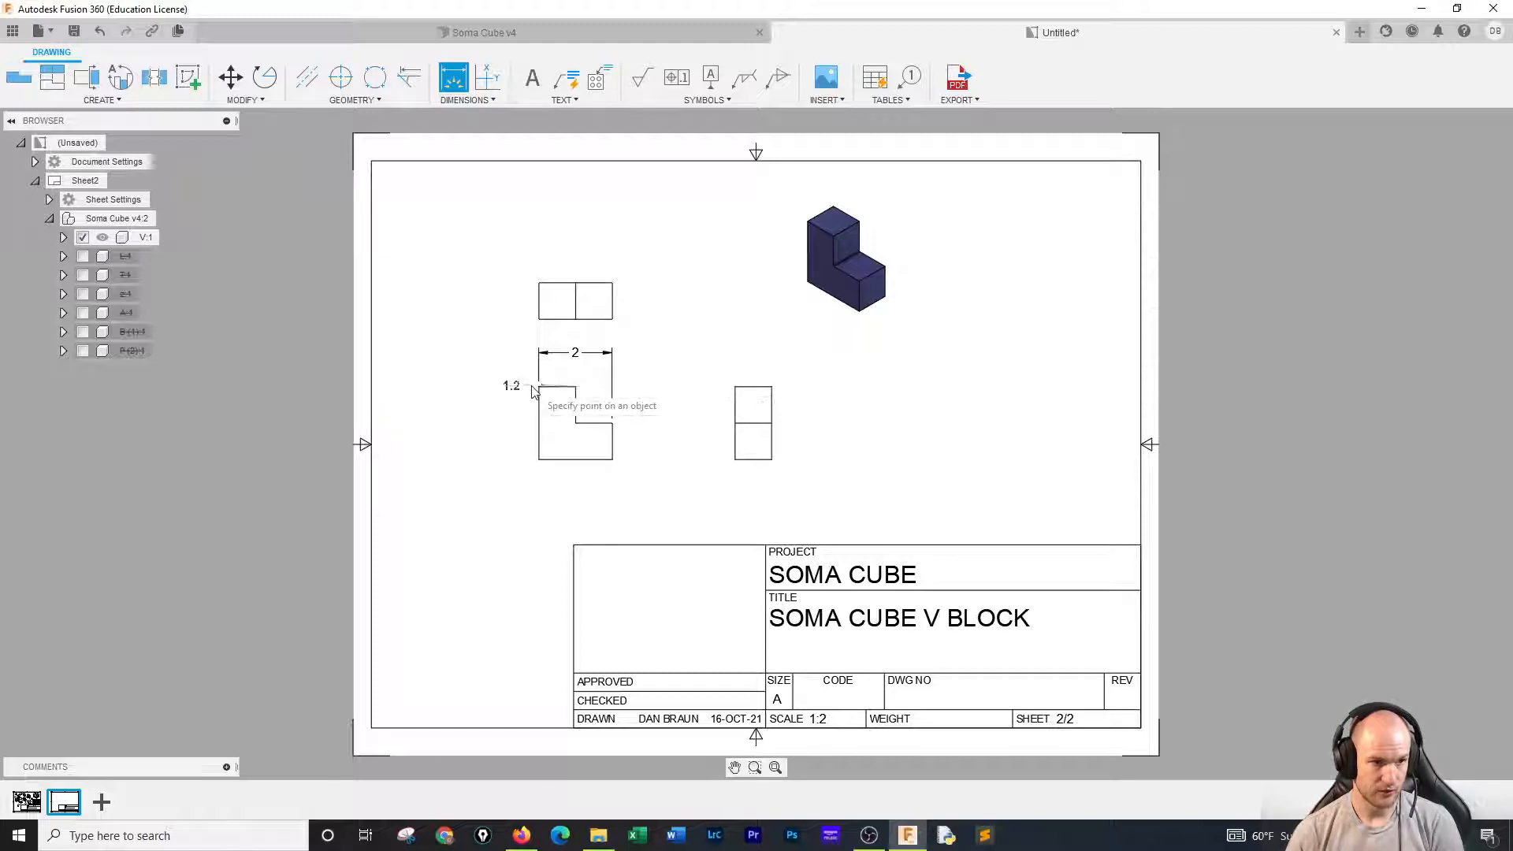
left_click(539, 387)
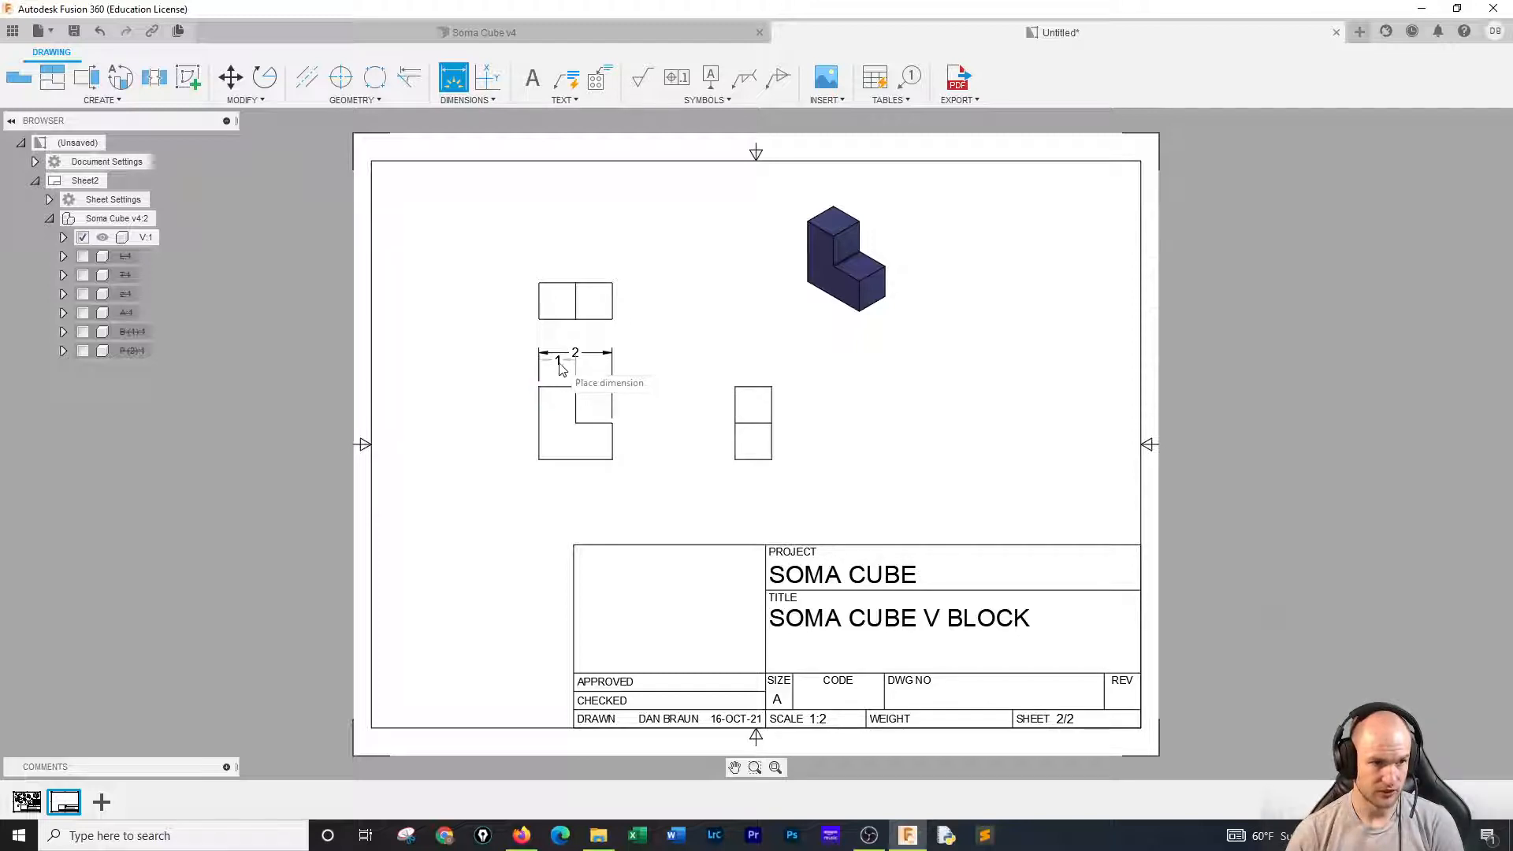
left_click(566, 378)
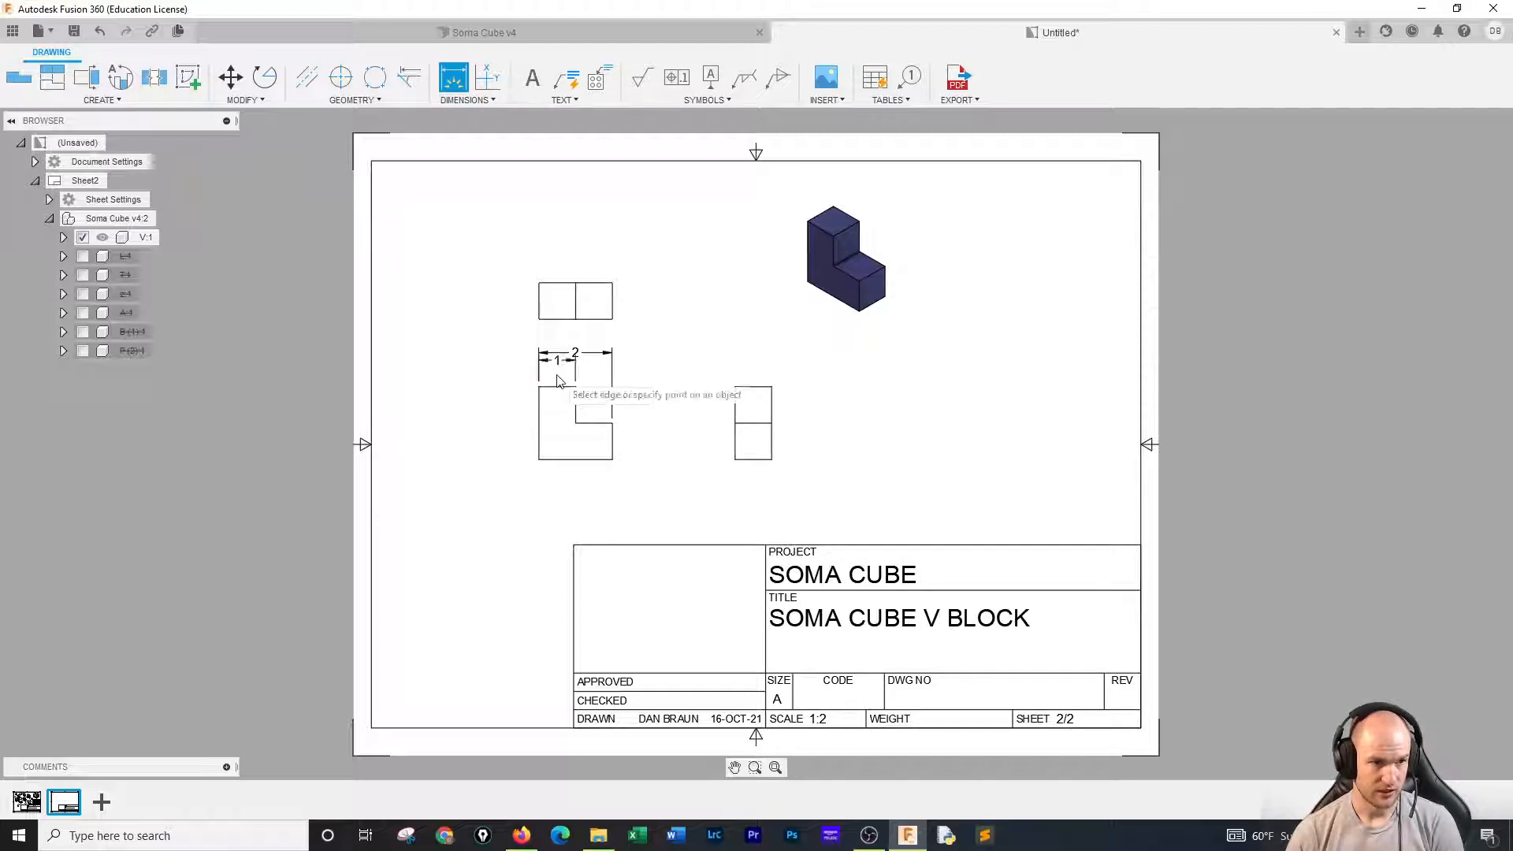
right_click(638, 347)
left_click(747, 342)
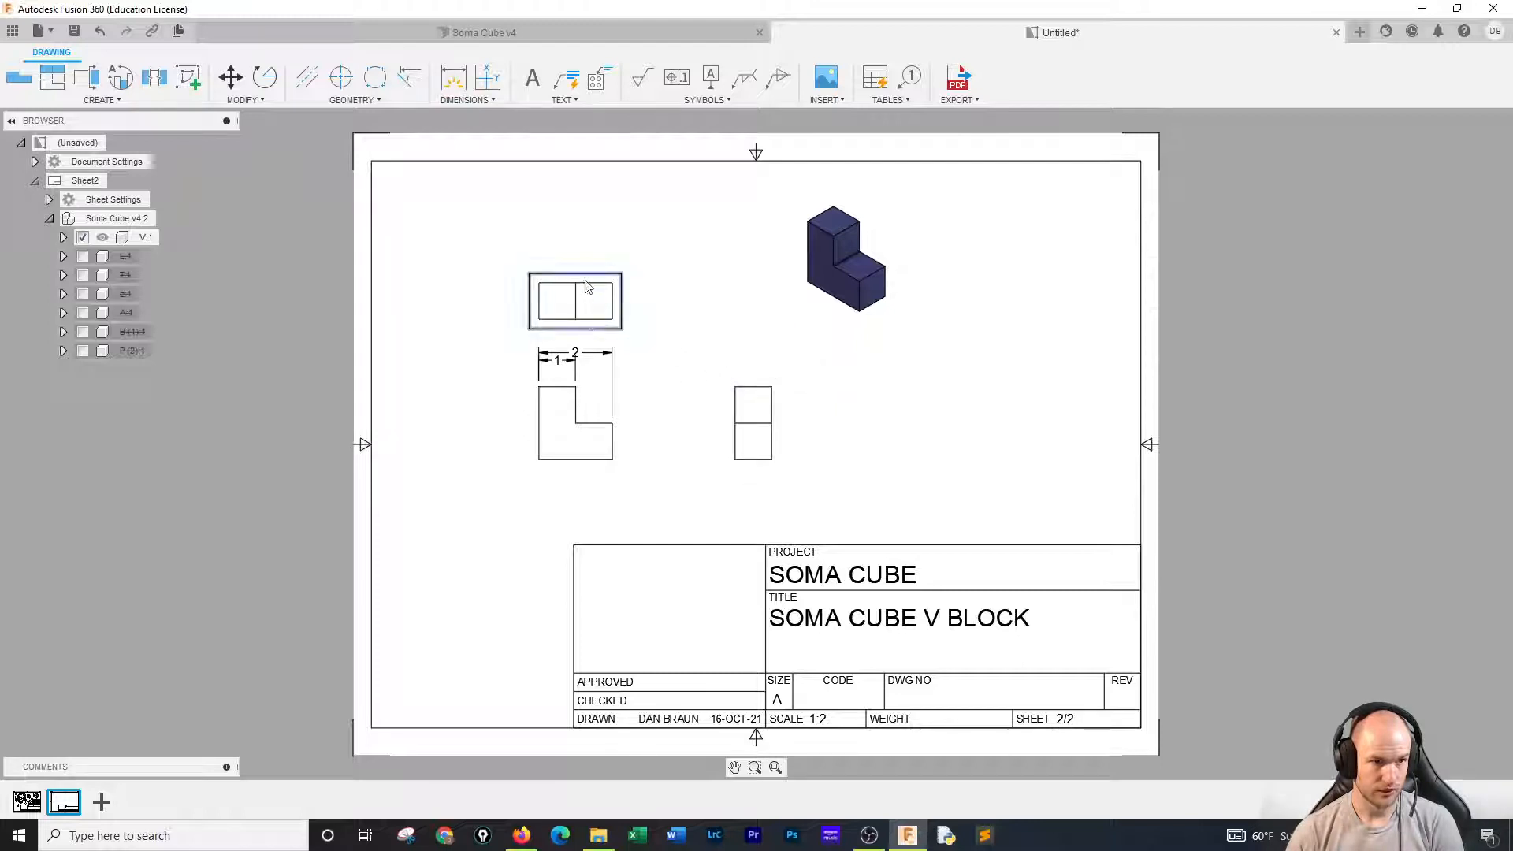
Move the top view farther above the front view and raise the overall width dimension clear of the upright's width dimension.
left_click_drag(586, 279, 586, 235)
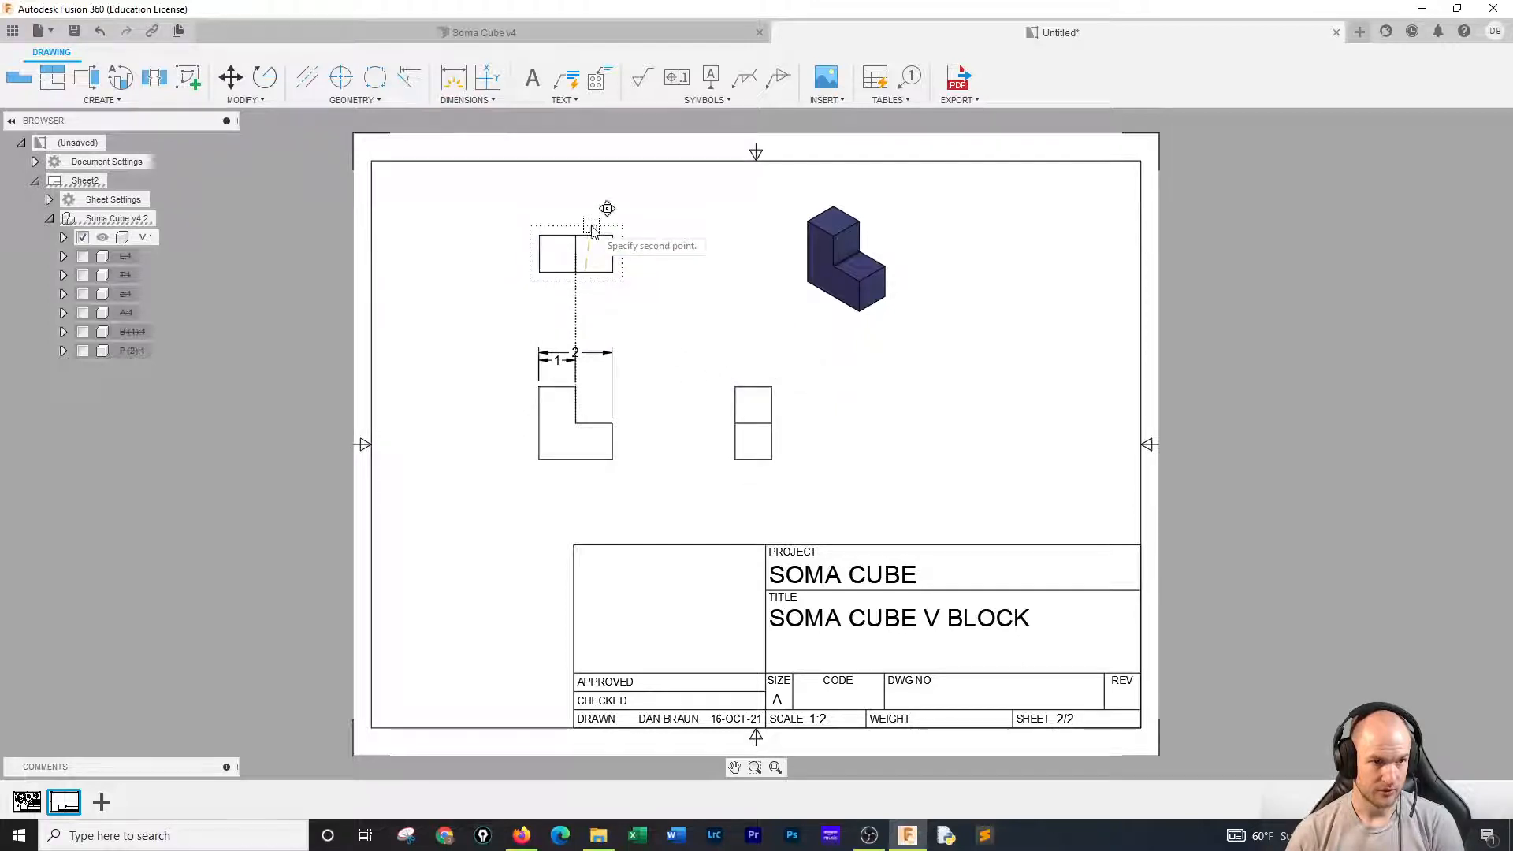
left_click(592, 358)
left_click_drag(577, 352, 576, 326)
left_click(648, 328)
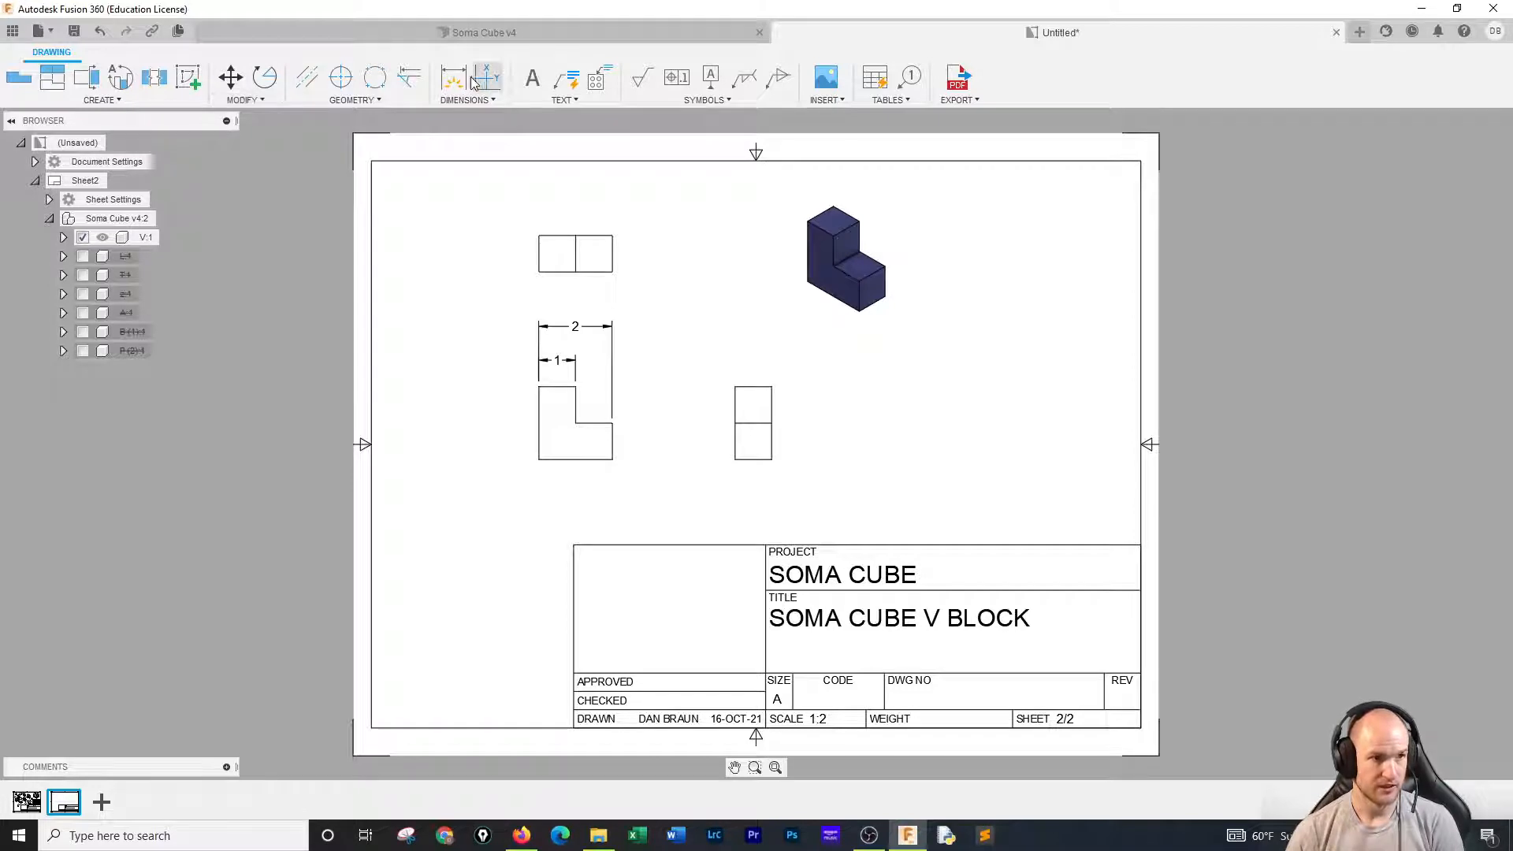
Dimension the V block's overall height and the height of its lower leg beside the front view.
key("d")
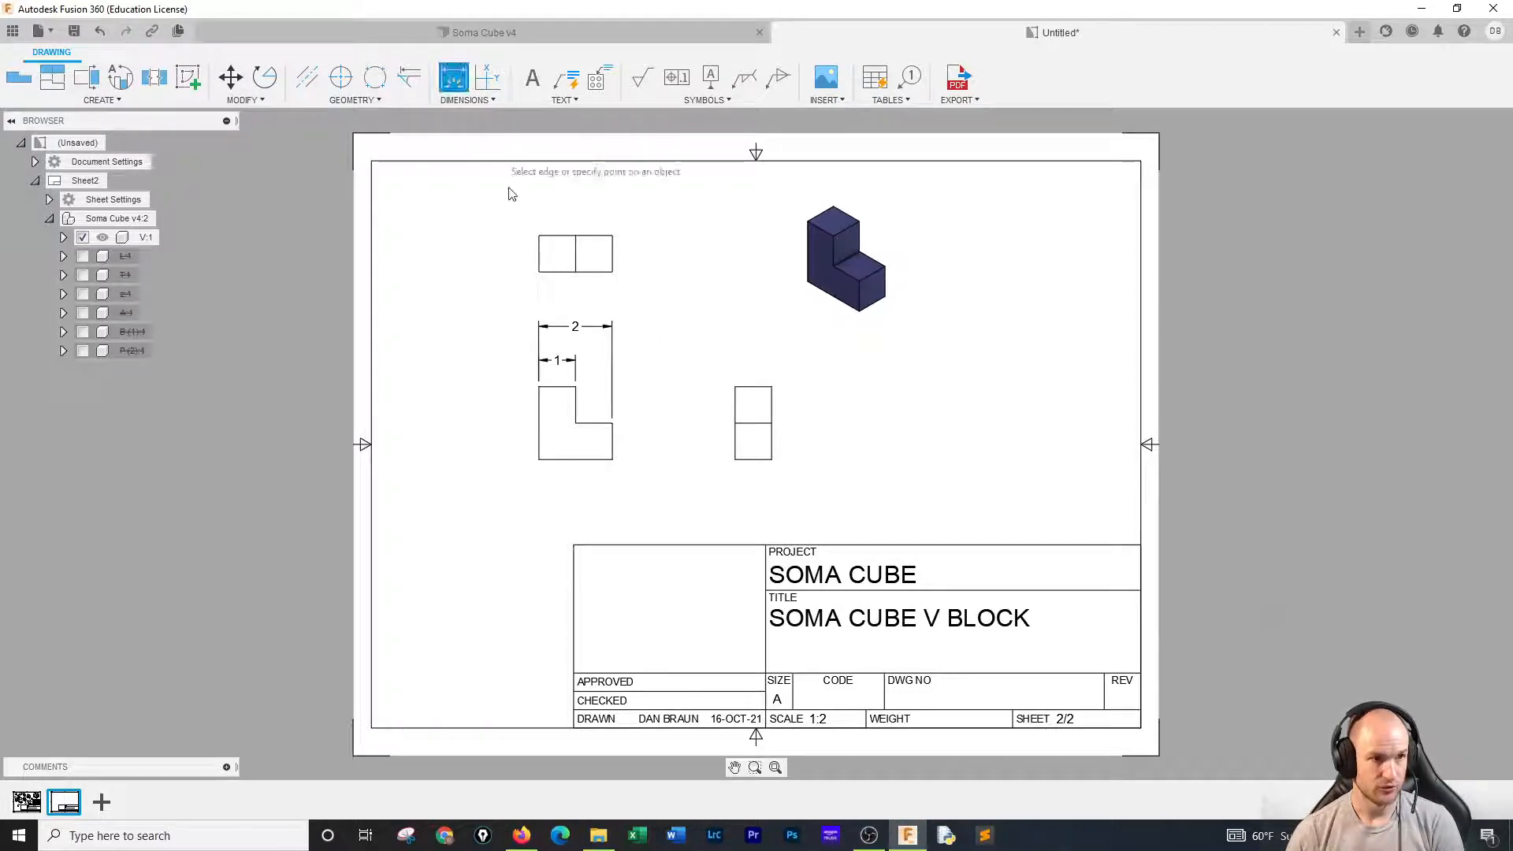
left_click(576, 387)
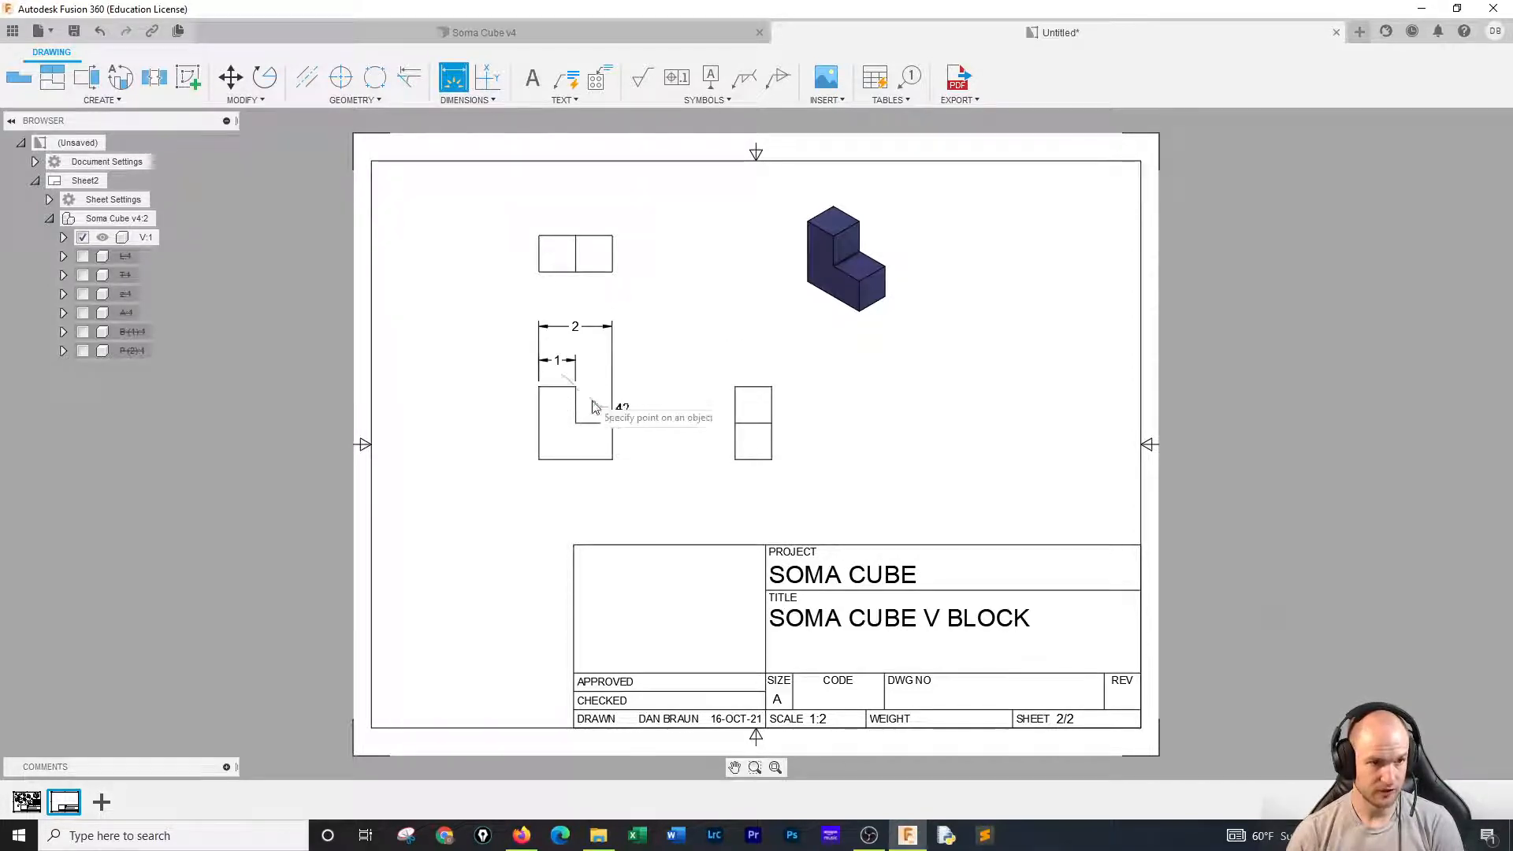
left_click(613, 460)
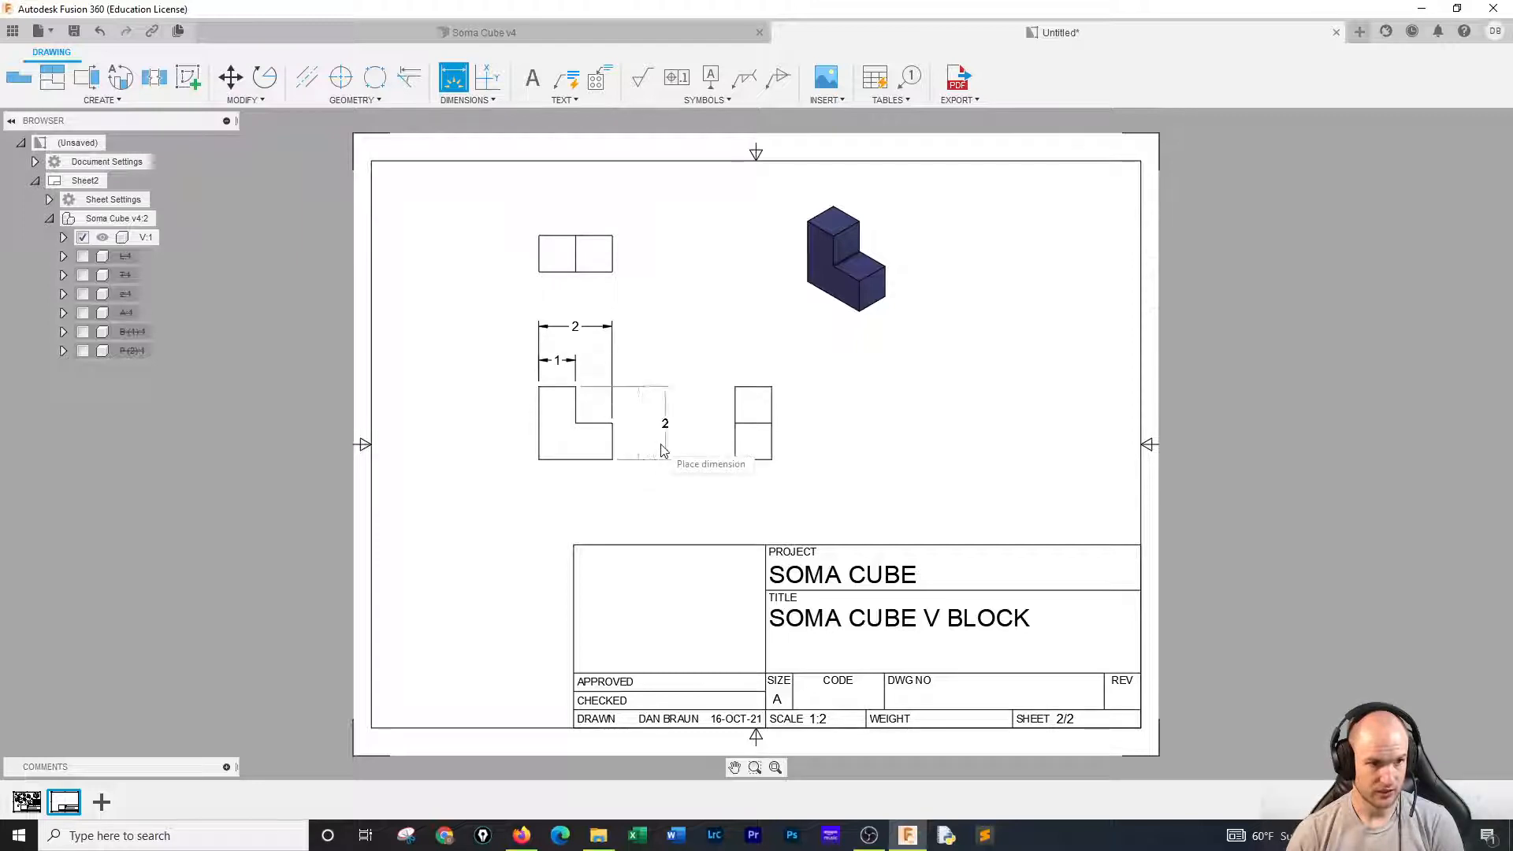
left_click(667, 449)
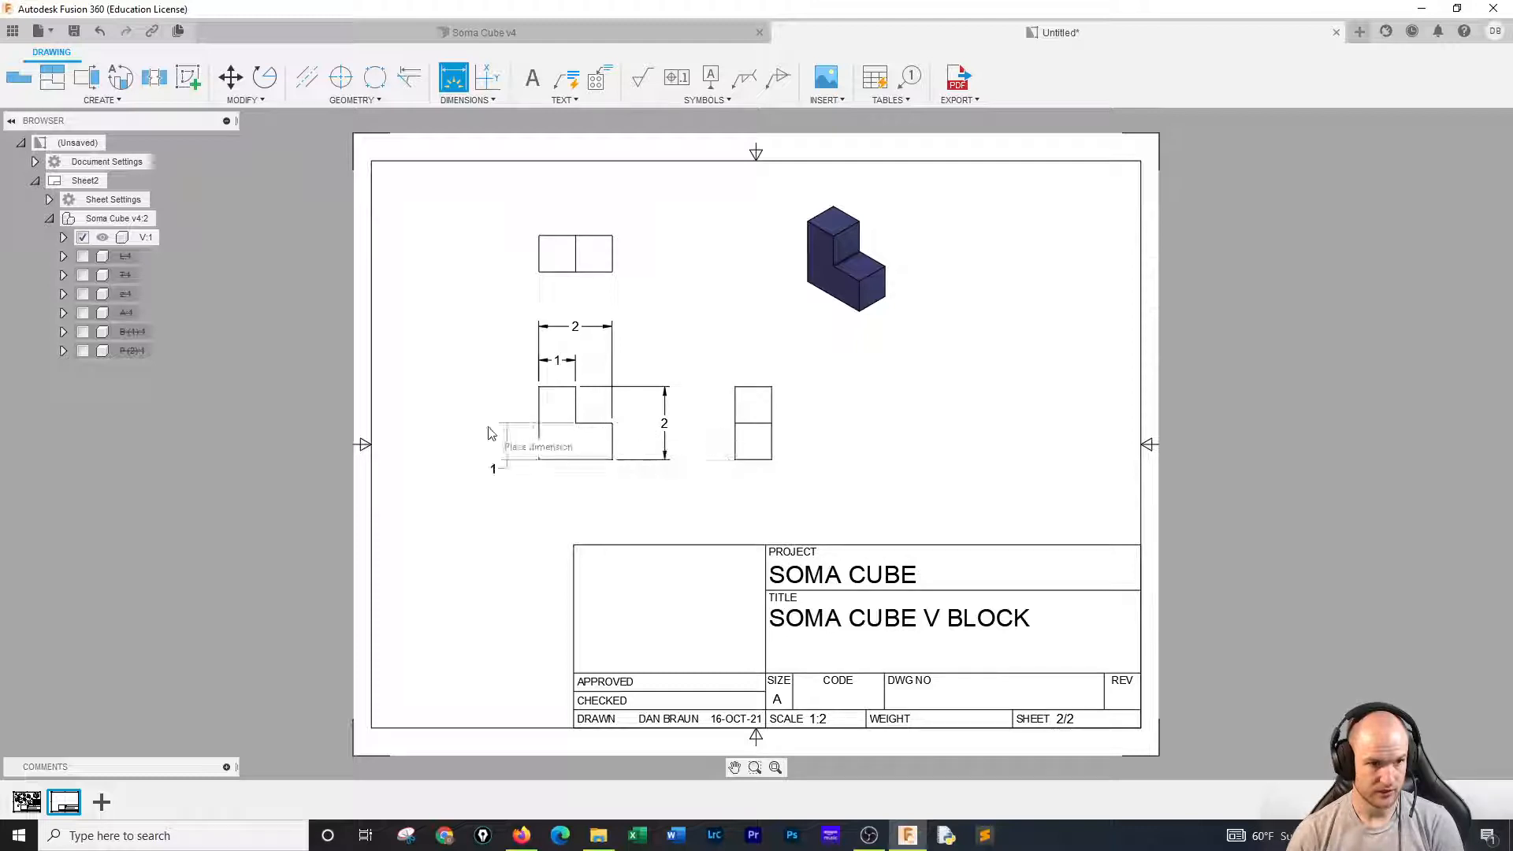
left_click(636, 438)
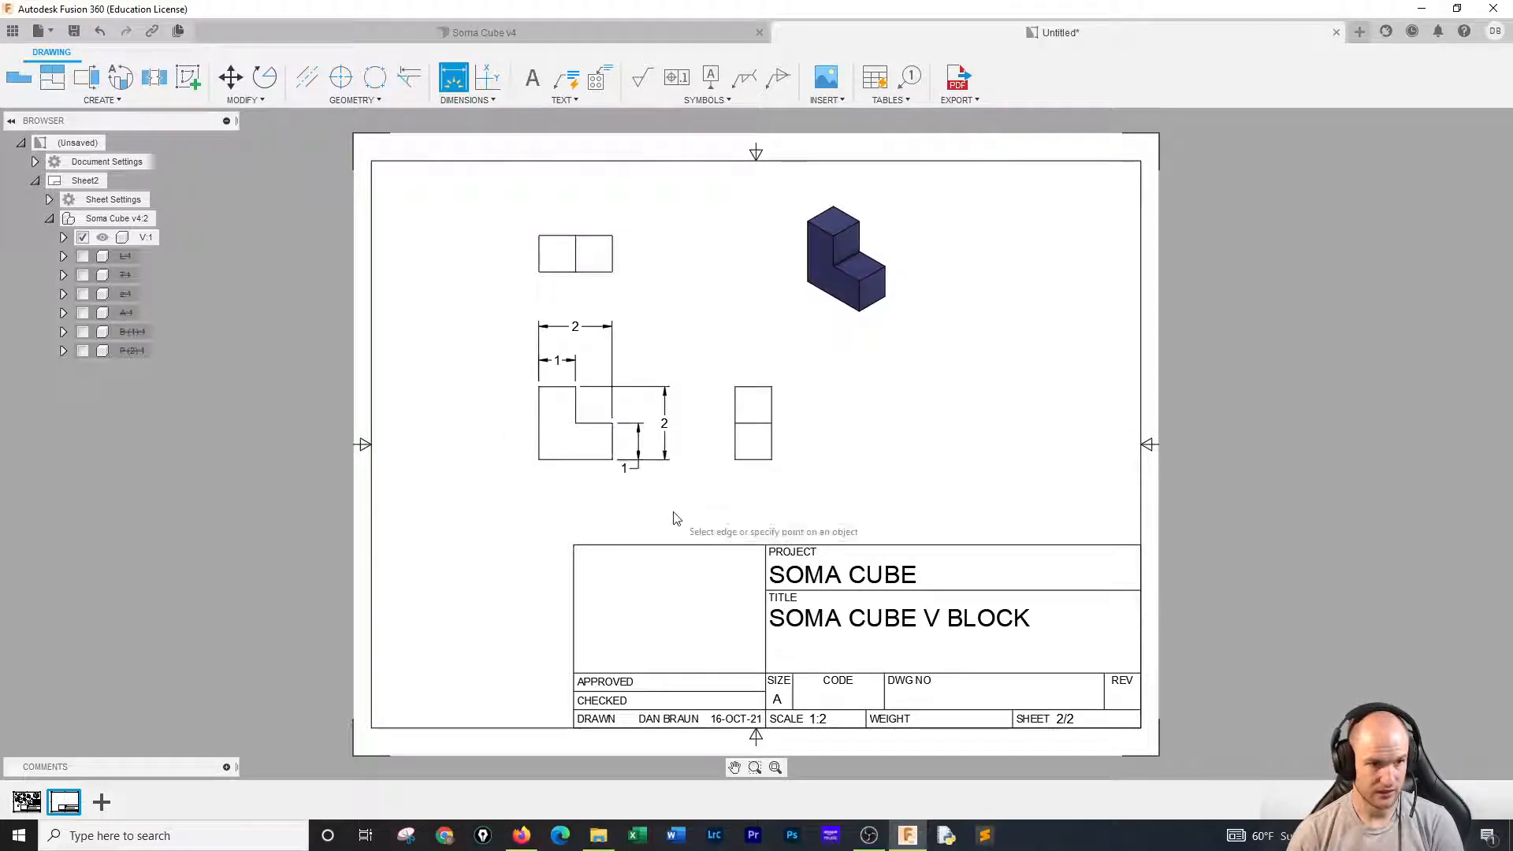
Reposition the lower leg's height dimension so its text sits between the extension lines.
right_click(645, 475)
key("Escape")
left_click(634, 471)
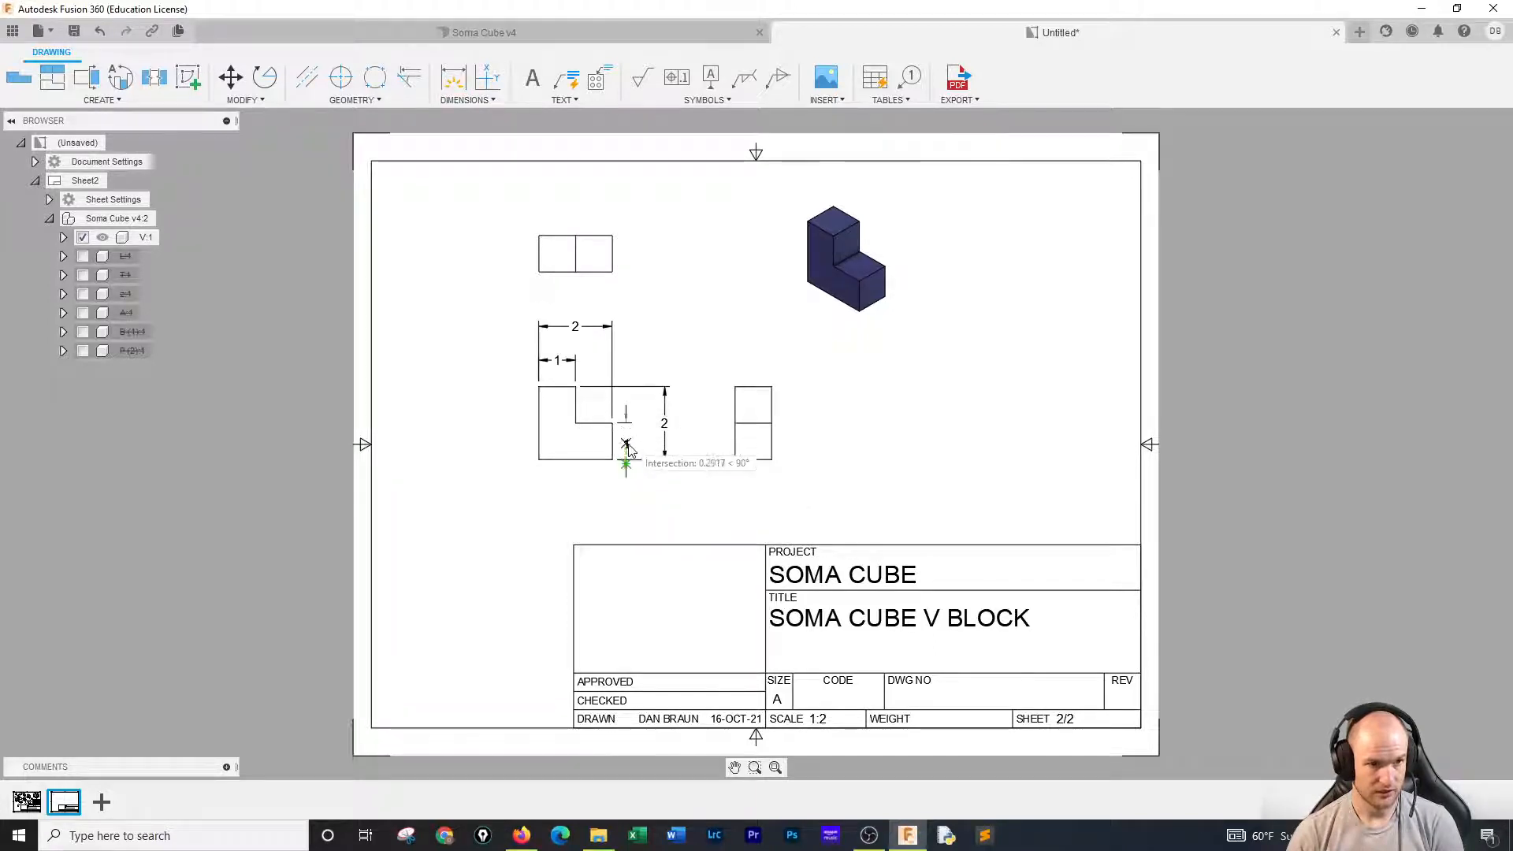
left_click(626, 445)
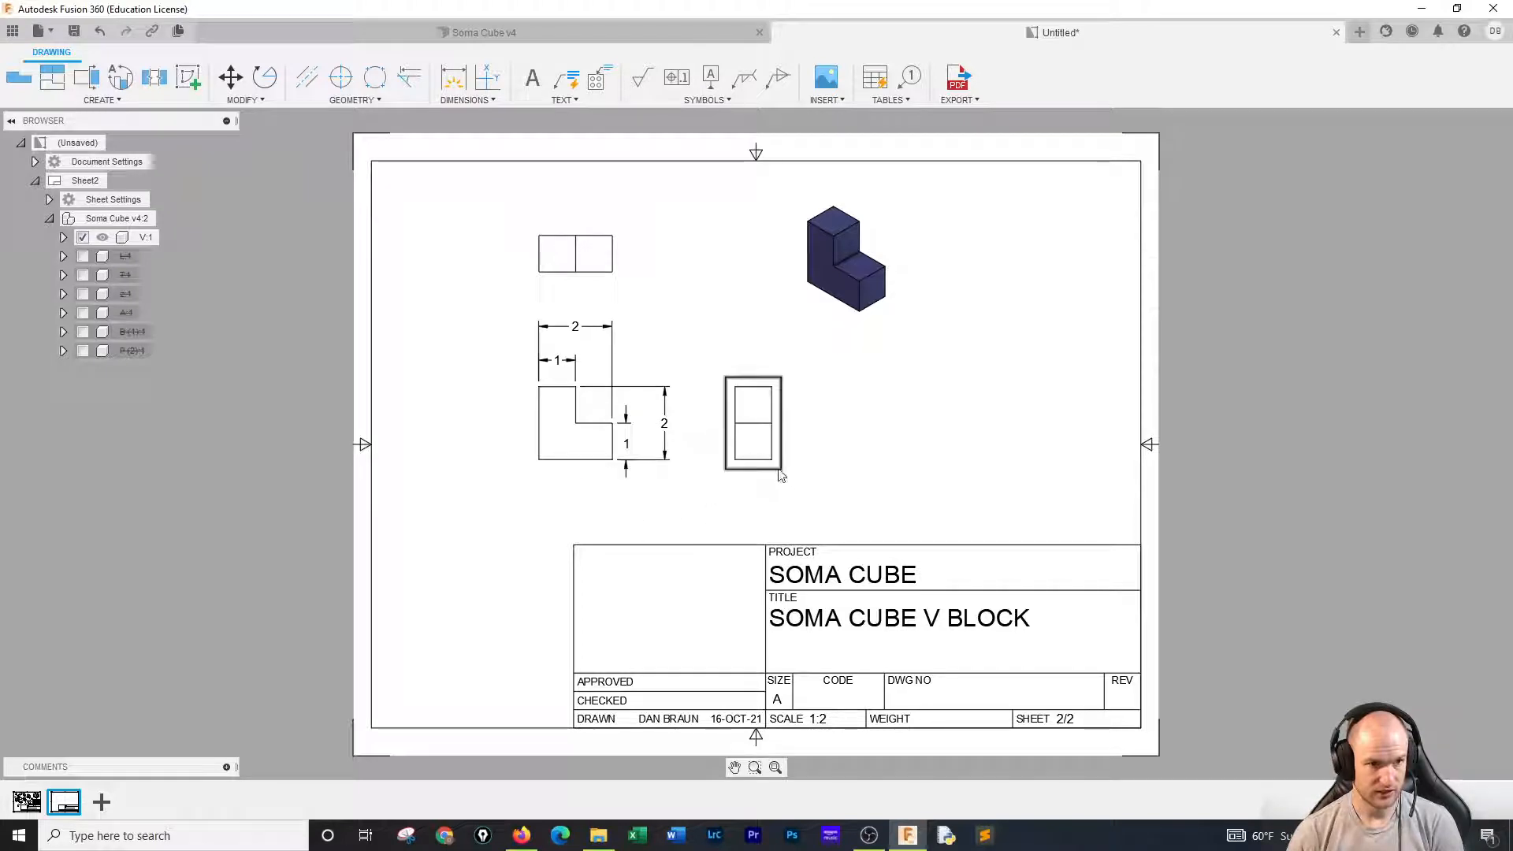
Move the V block's side view slightly farther from the front view and dimension its width above it.
left_click(775, 470)
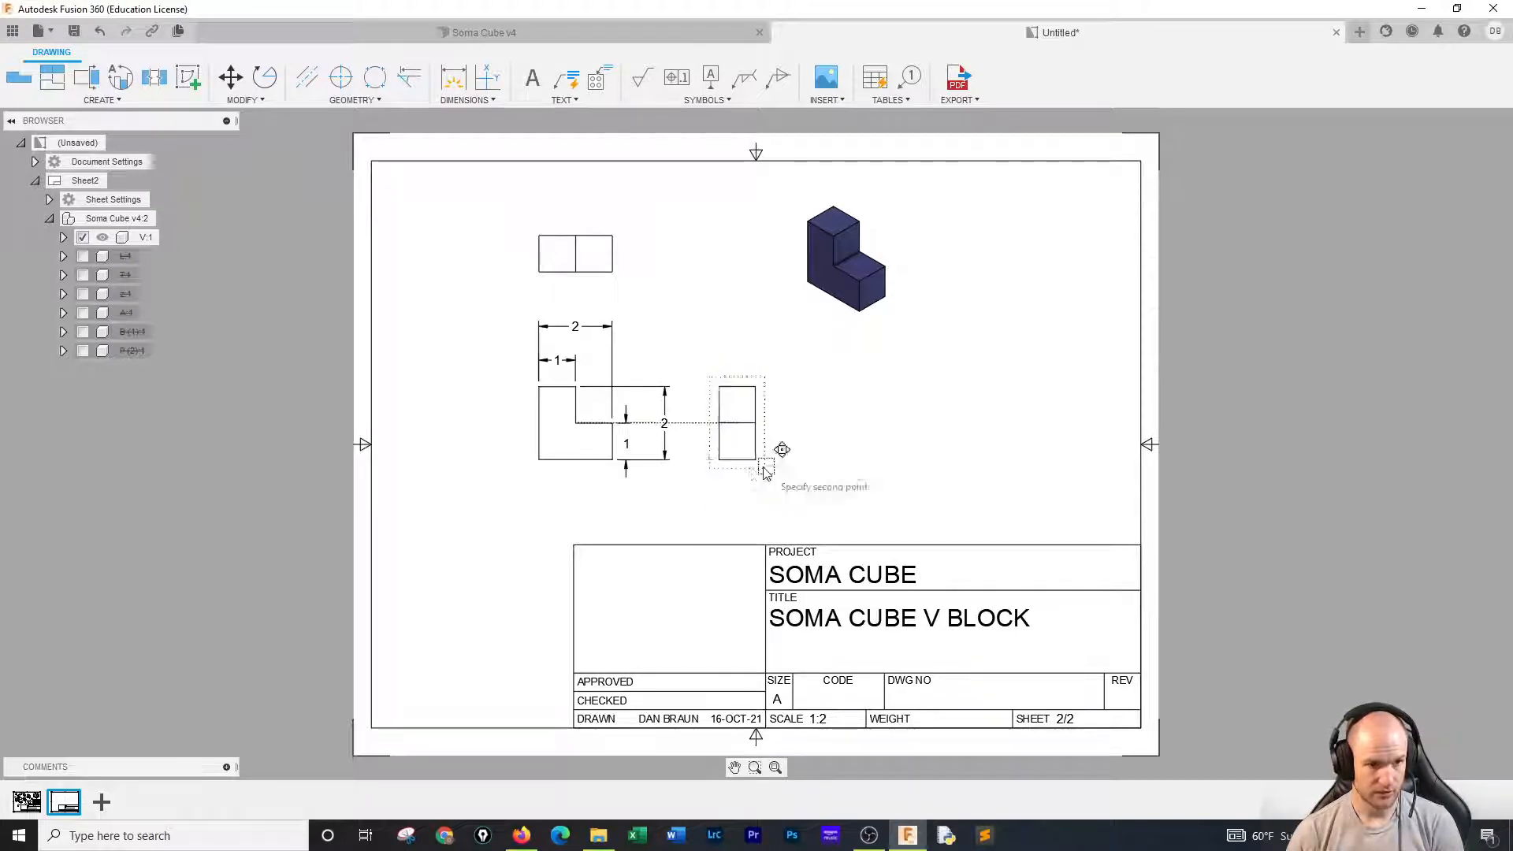
left_click(795, 476)
left_click(792, 472)
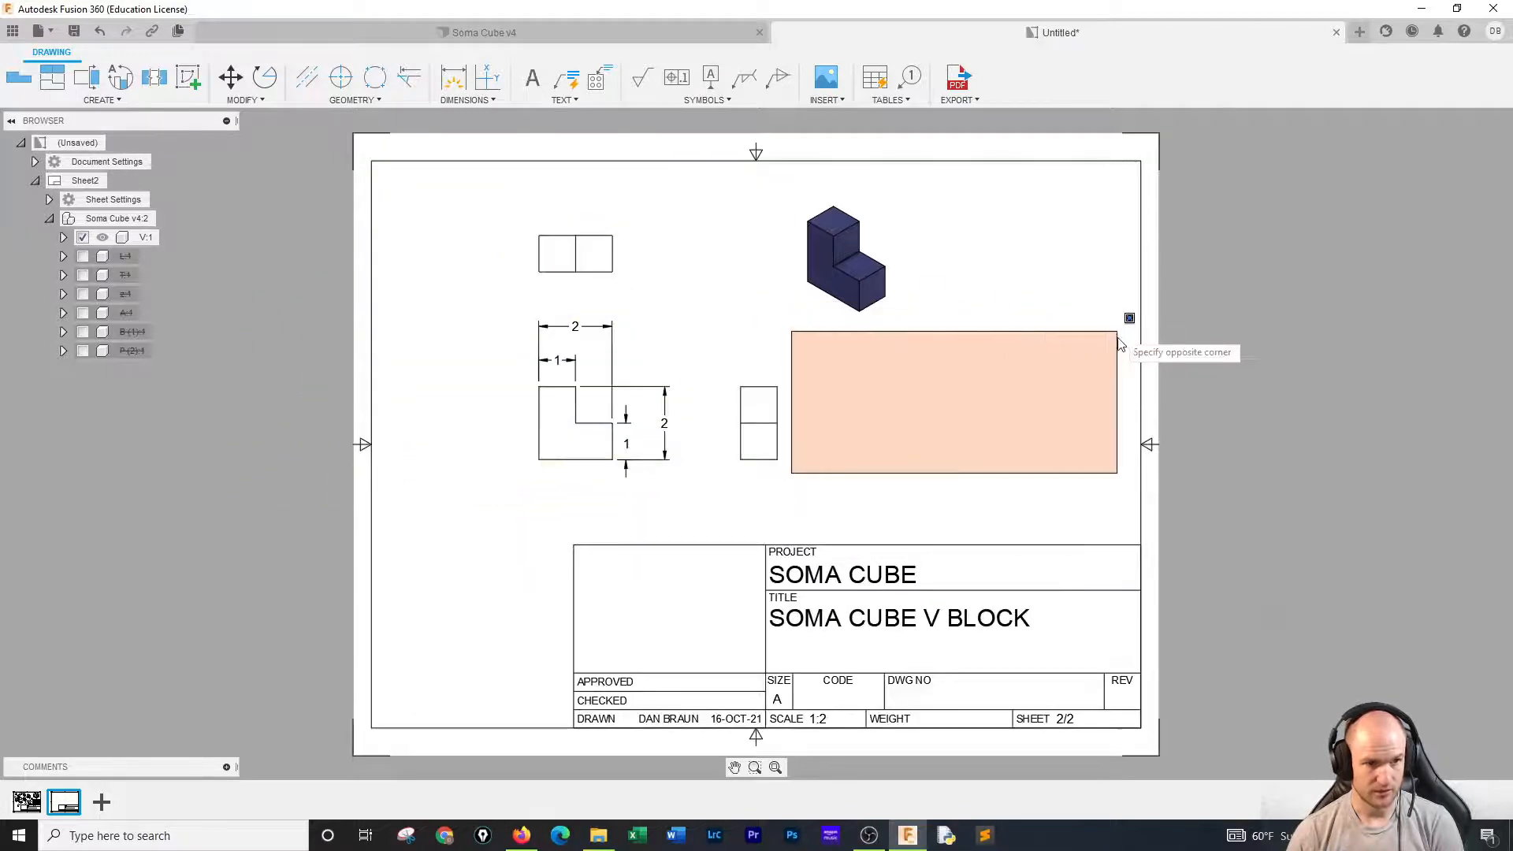
left_click(1051, 443)
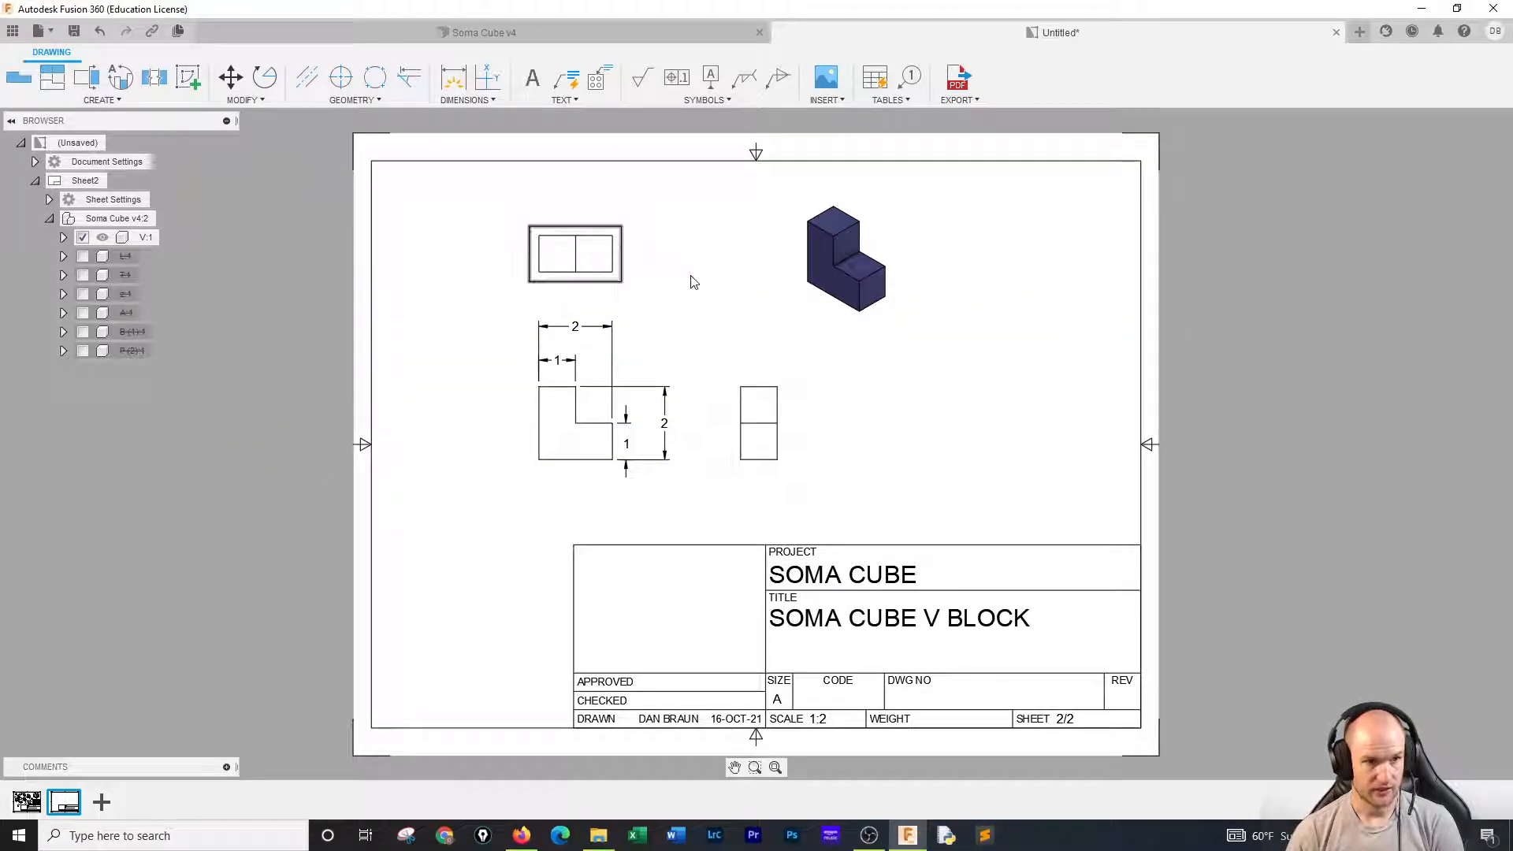
left_click(463, 79)
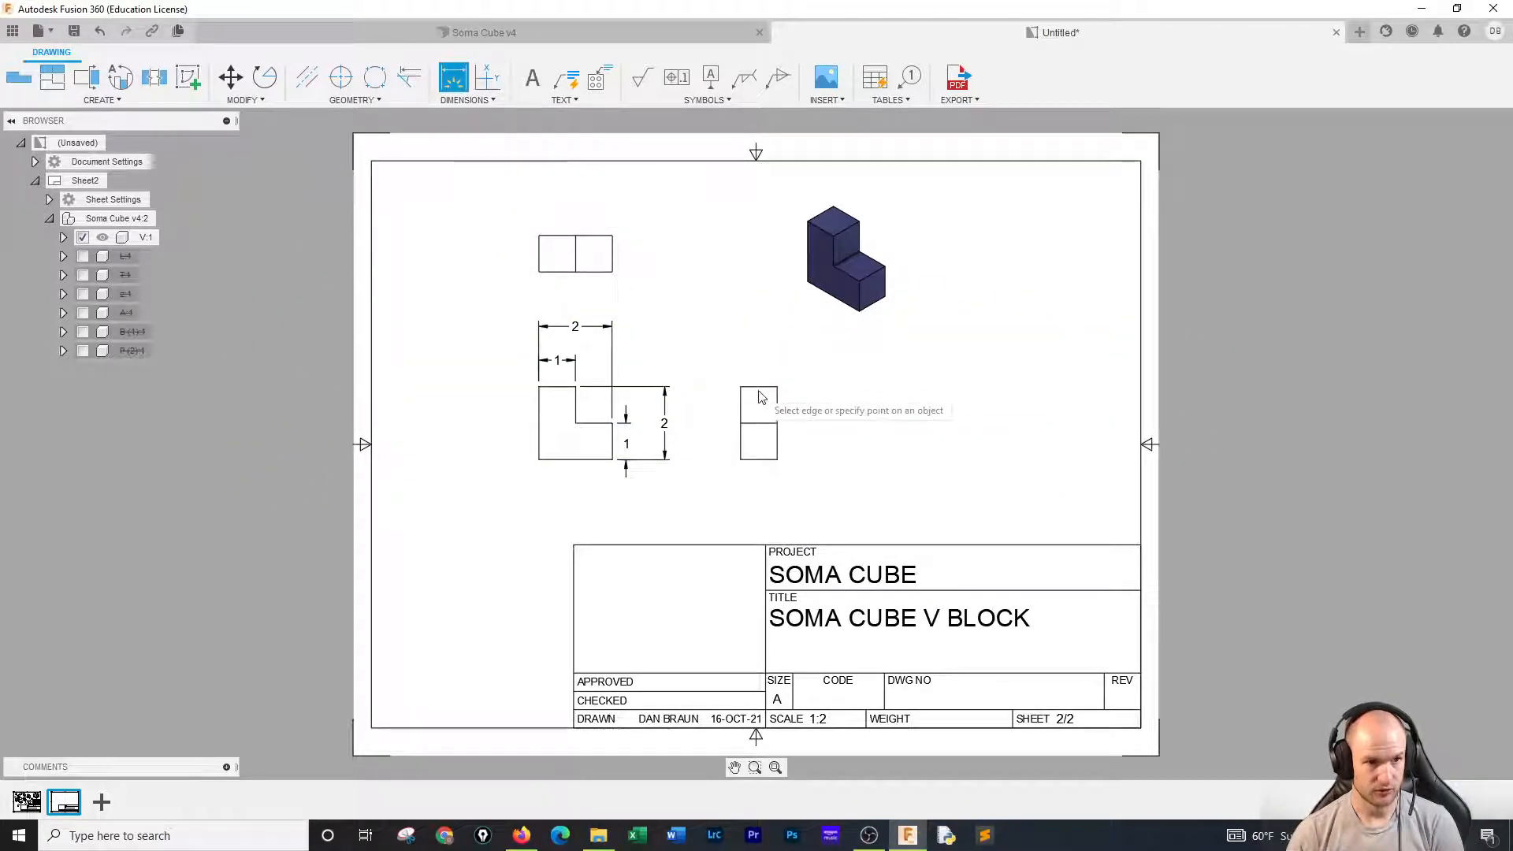
left_click(759, 360)
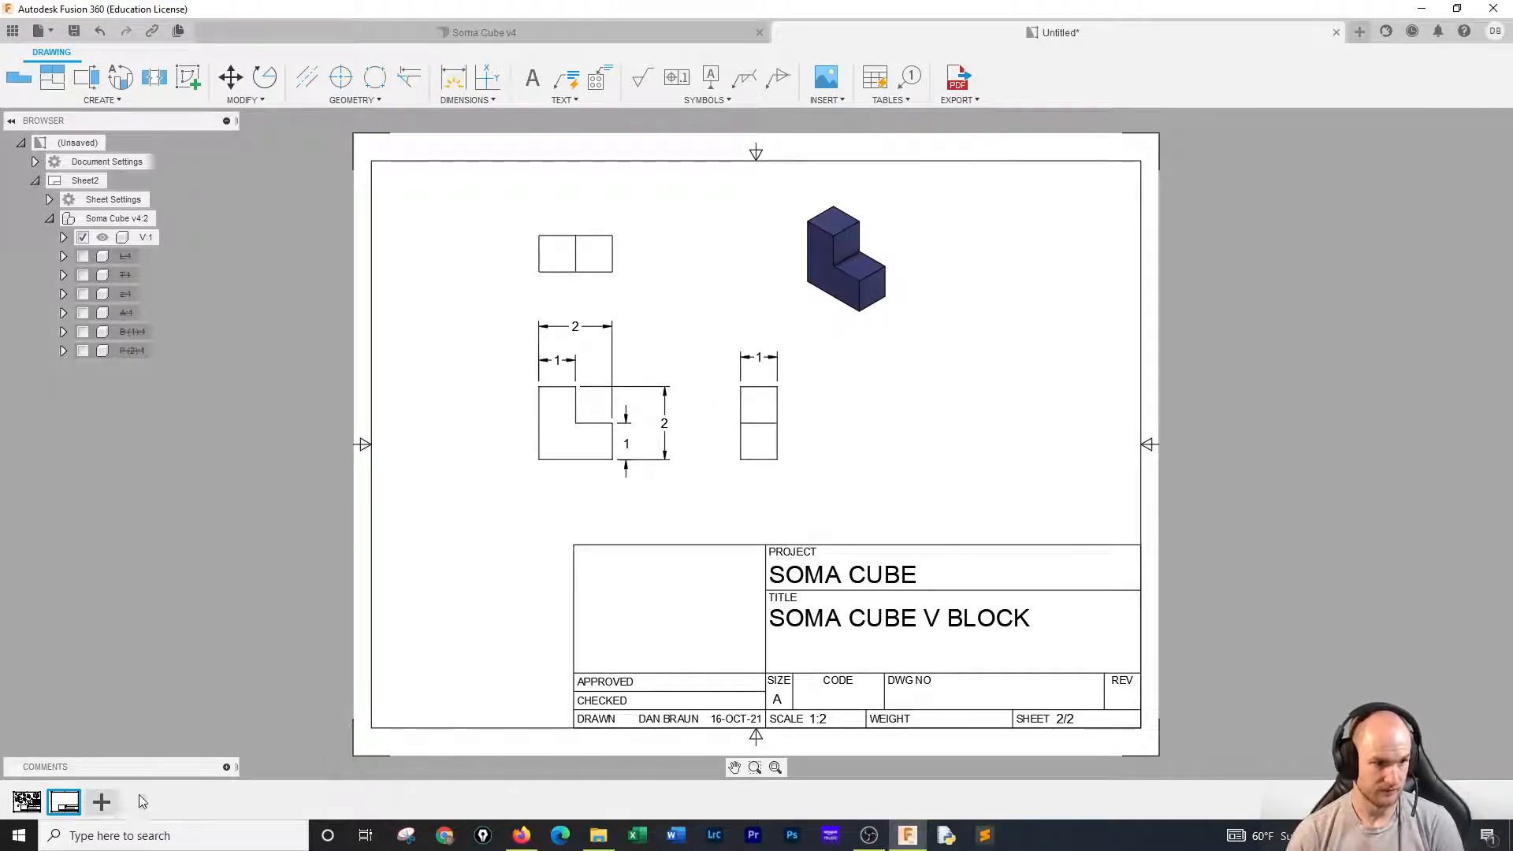
Add a third sheet and place a front base view at 1:2 scale with visible and hidden edges.
left_click(100, 802)
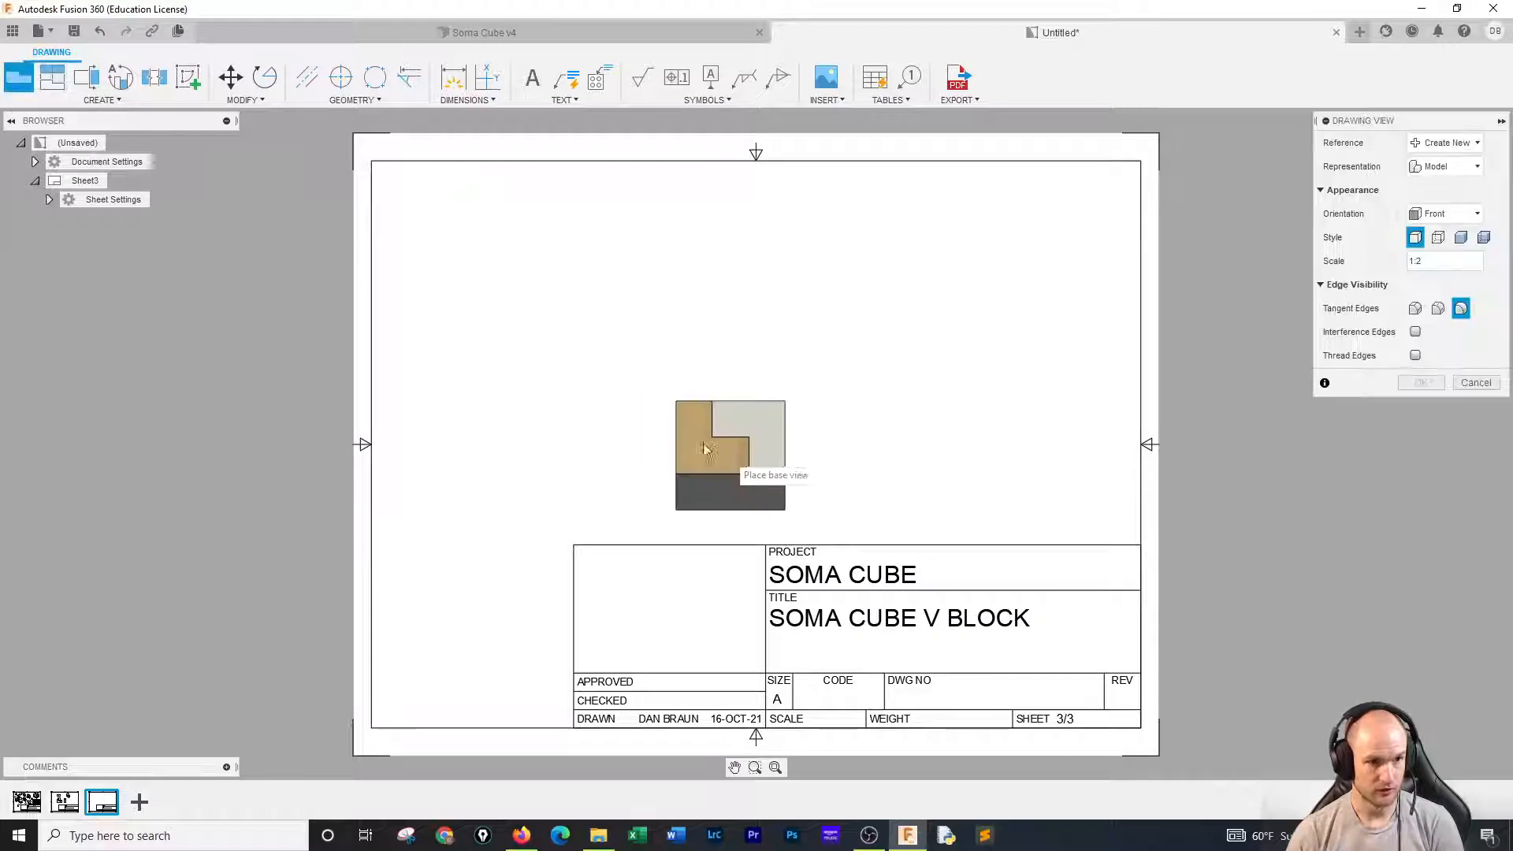
left_click(563, 405)
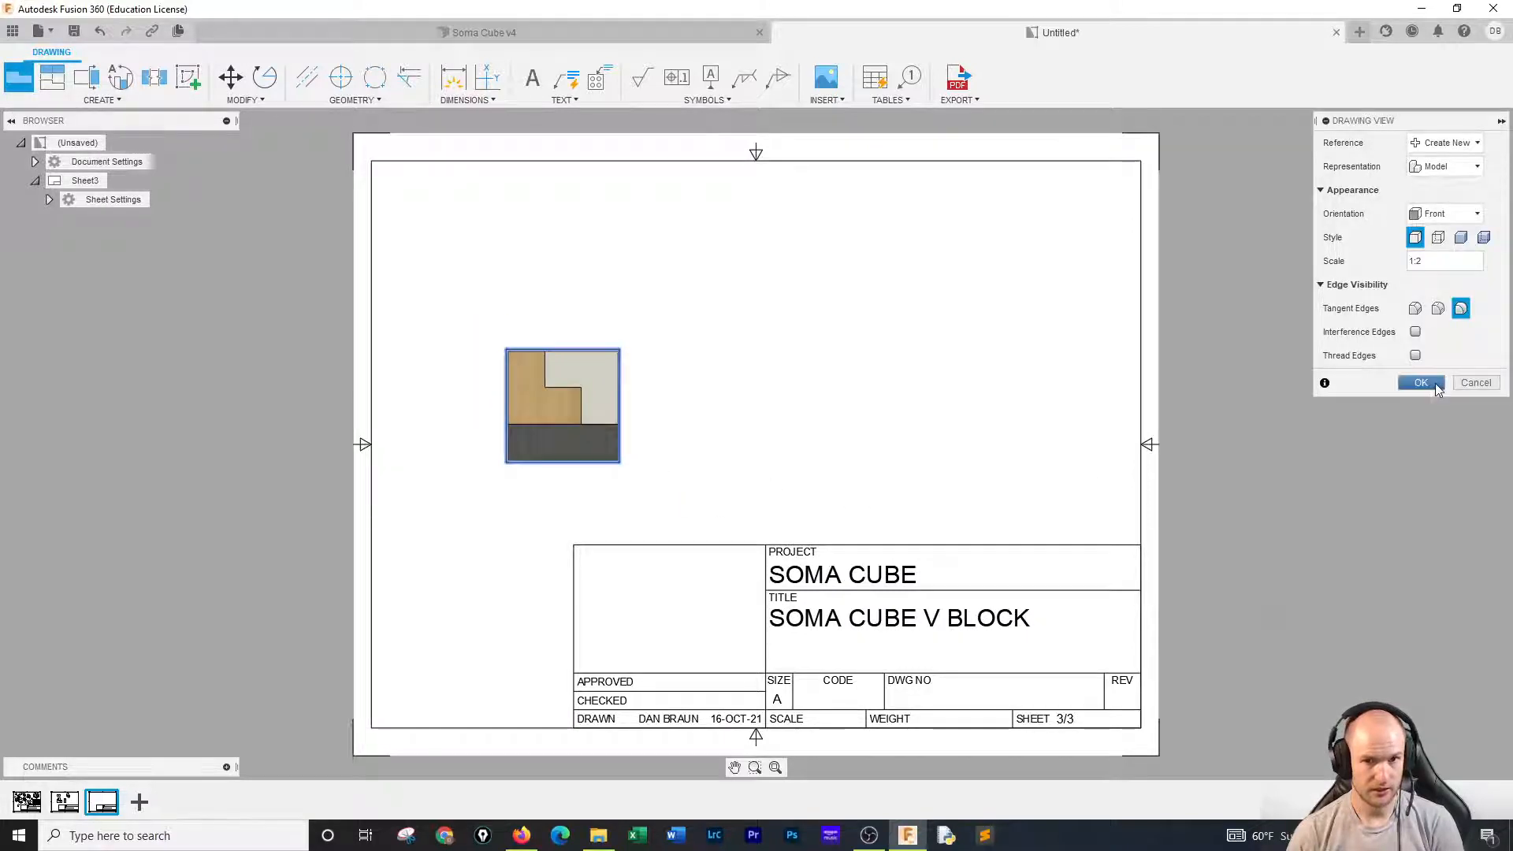
left_click(1438, 237)
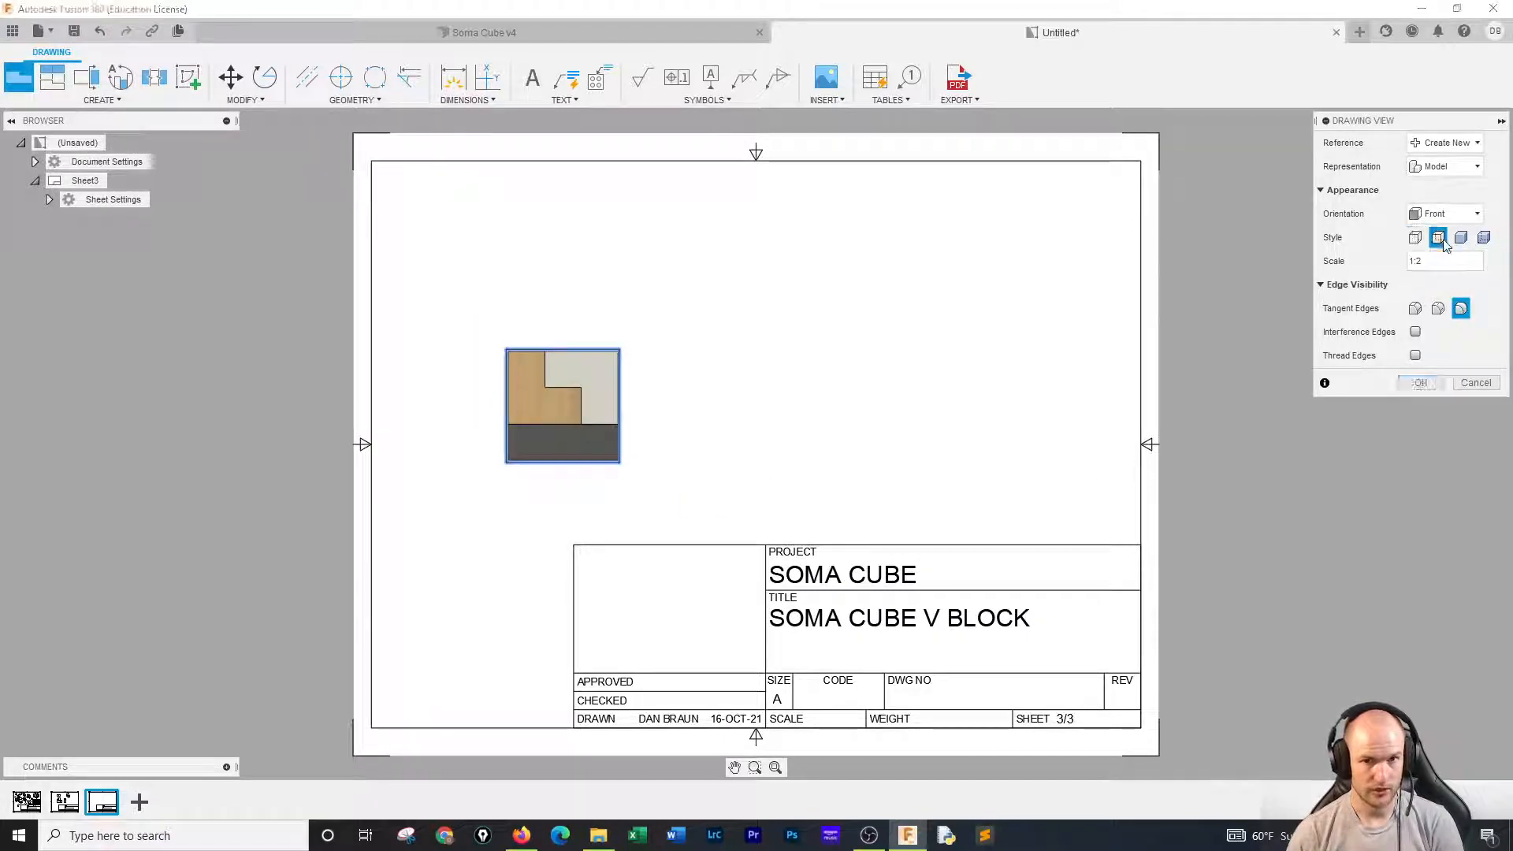
left_click(1424, 383)
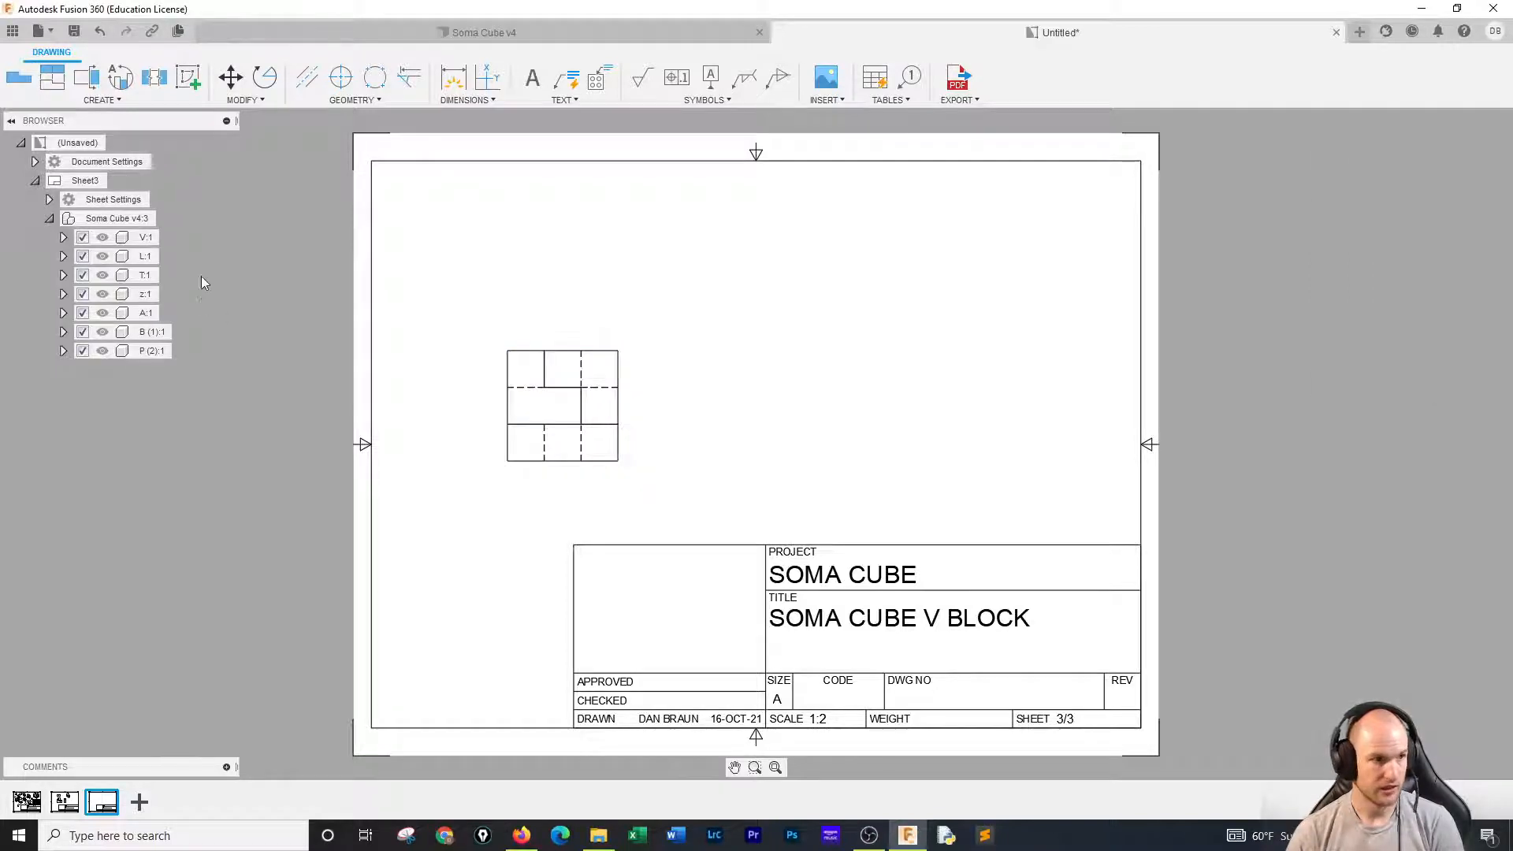
Suppress every component except L:1 in the third sheet's view.
left_click(83, 237)
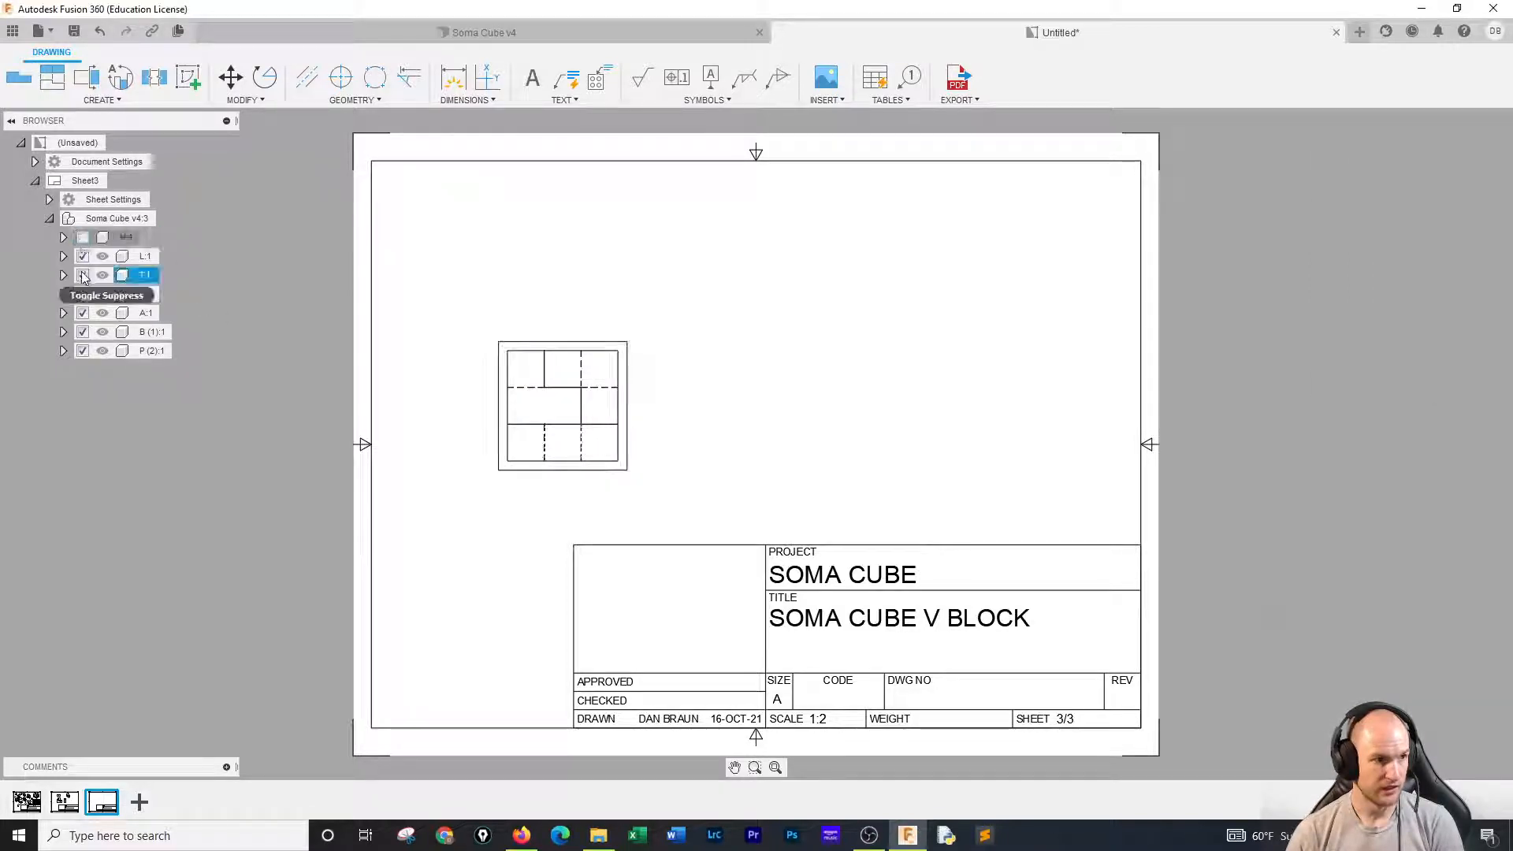
left_click(83, 275)
left_click(83, 294)
left_click(83, 312)
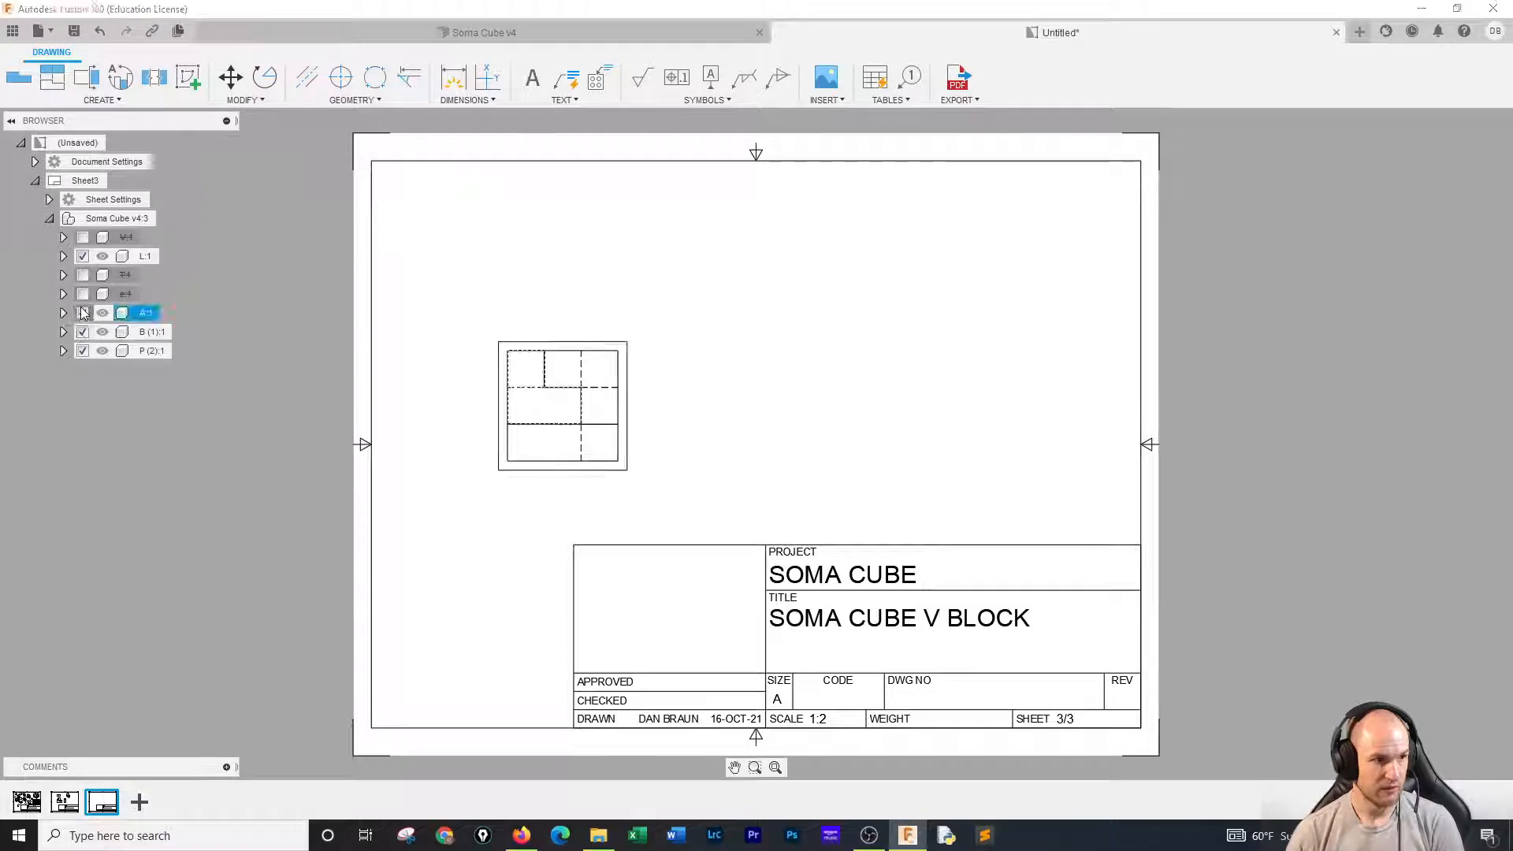
left_click(82, 332)
left_click(82, 351)
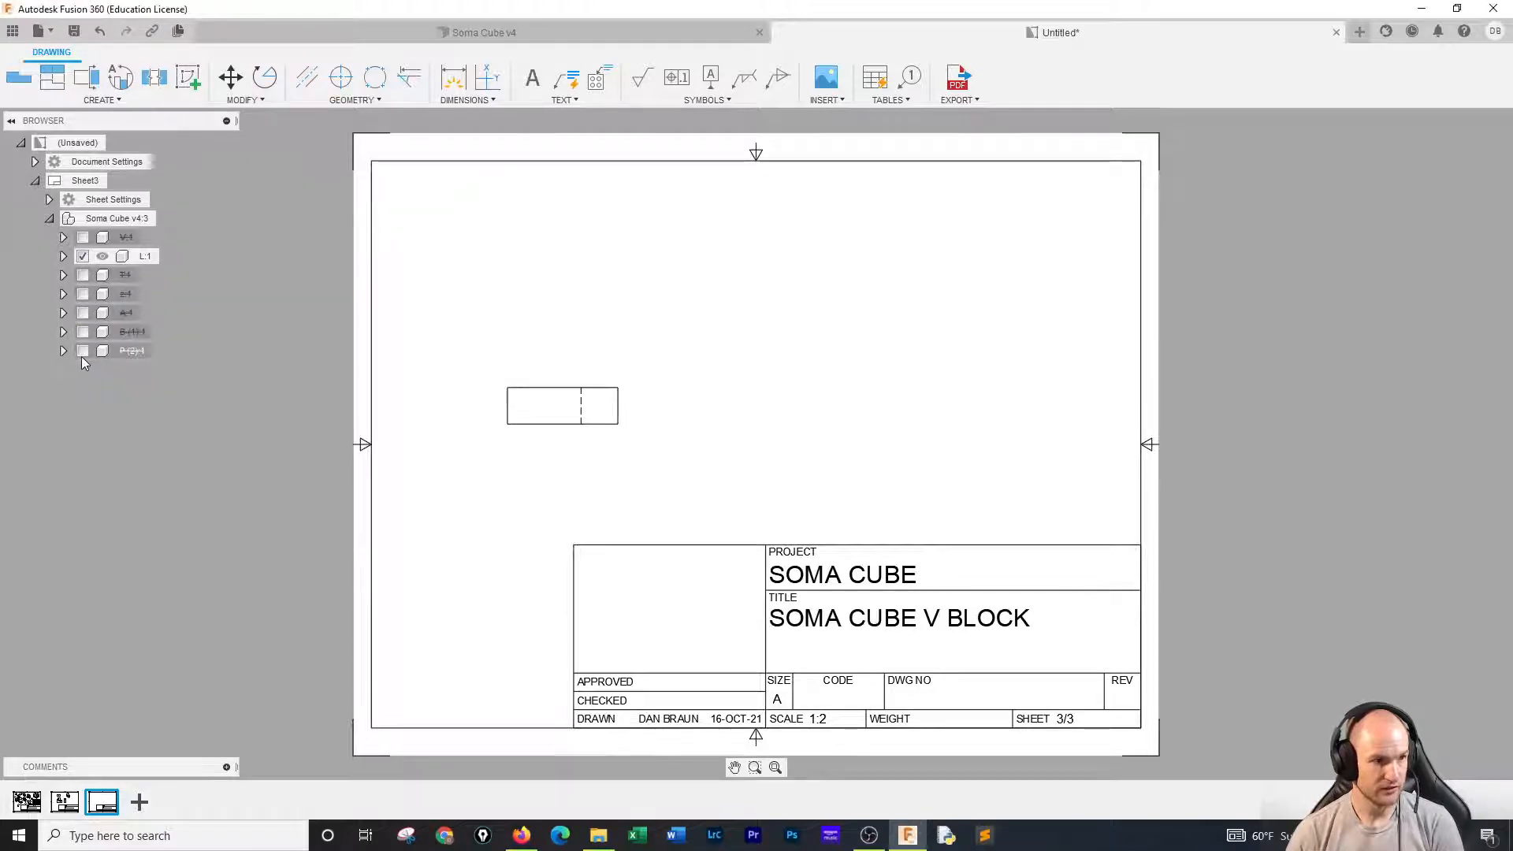
Try the Right and Top orientations for the L block's base view.
double_click(607, 418)
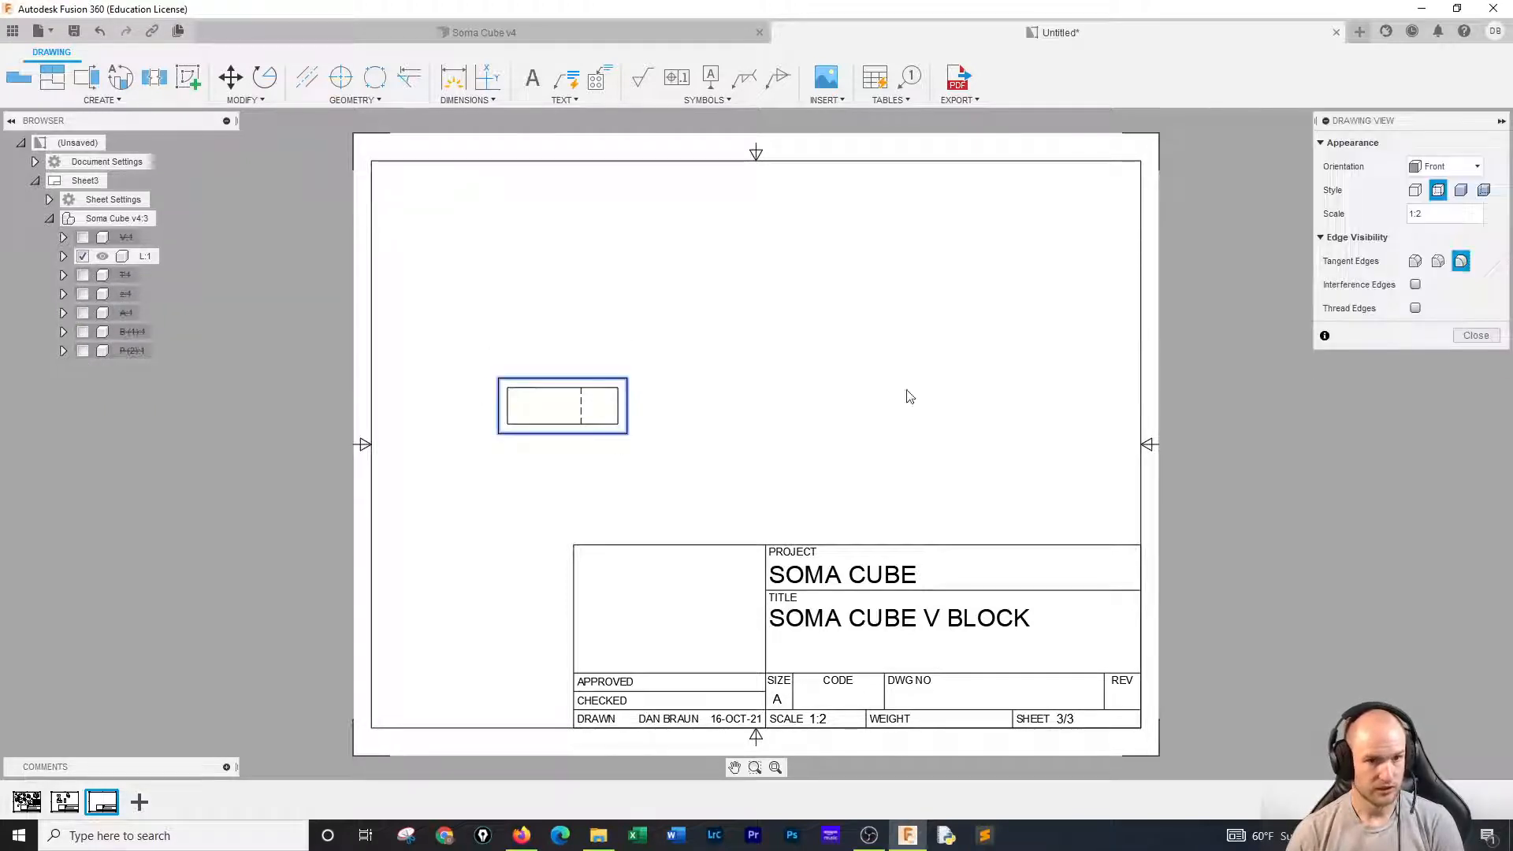
left_click(1460, 168)
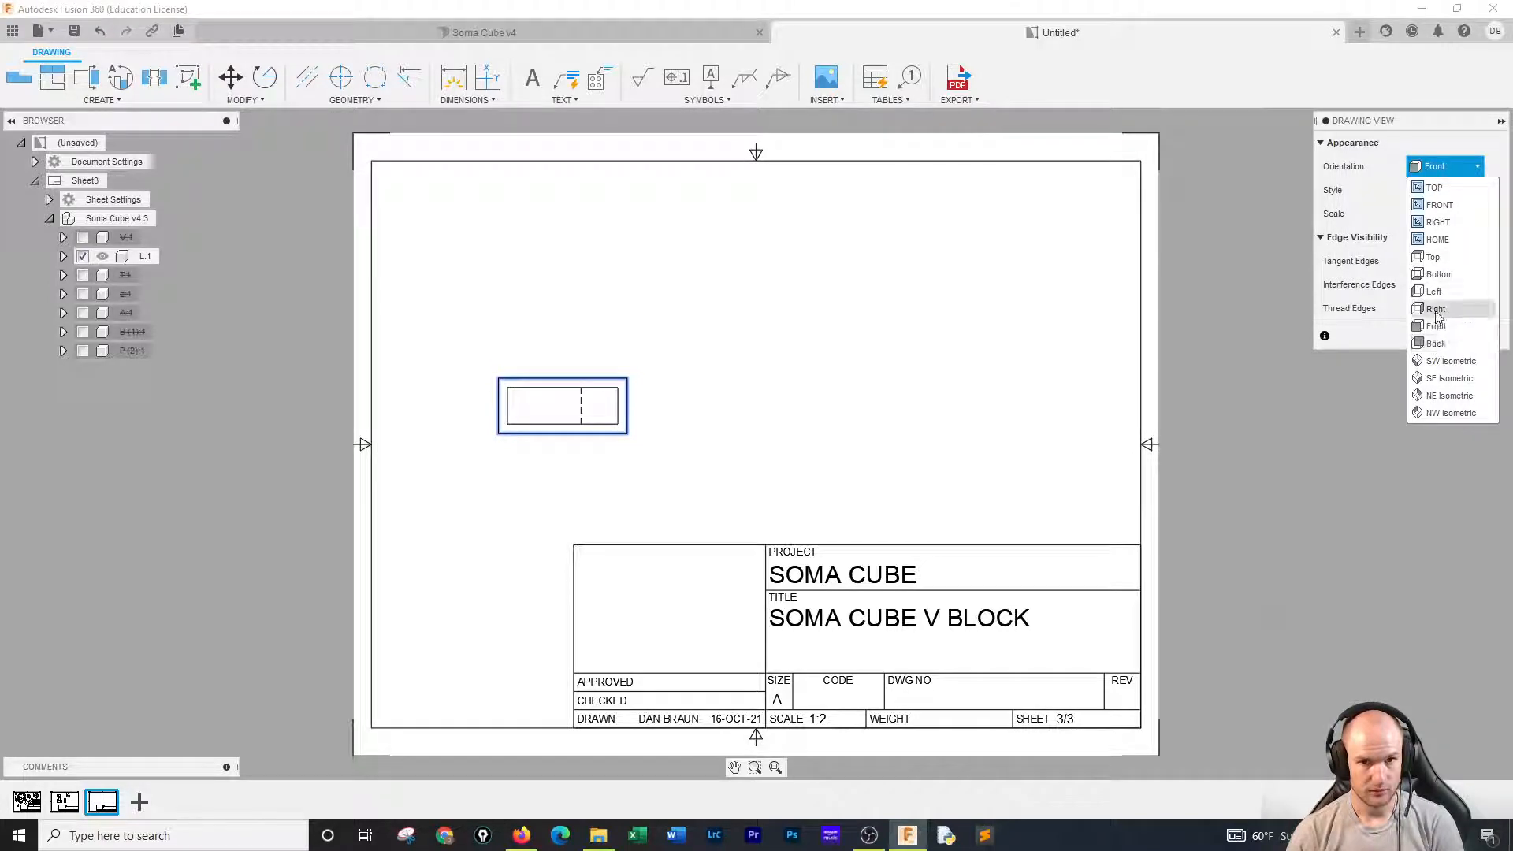
left_click(1436, 309)
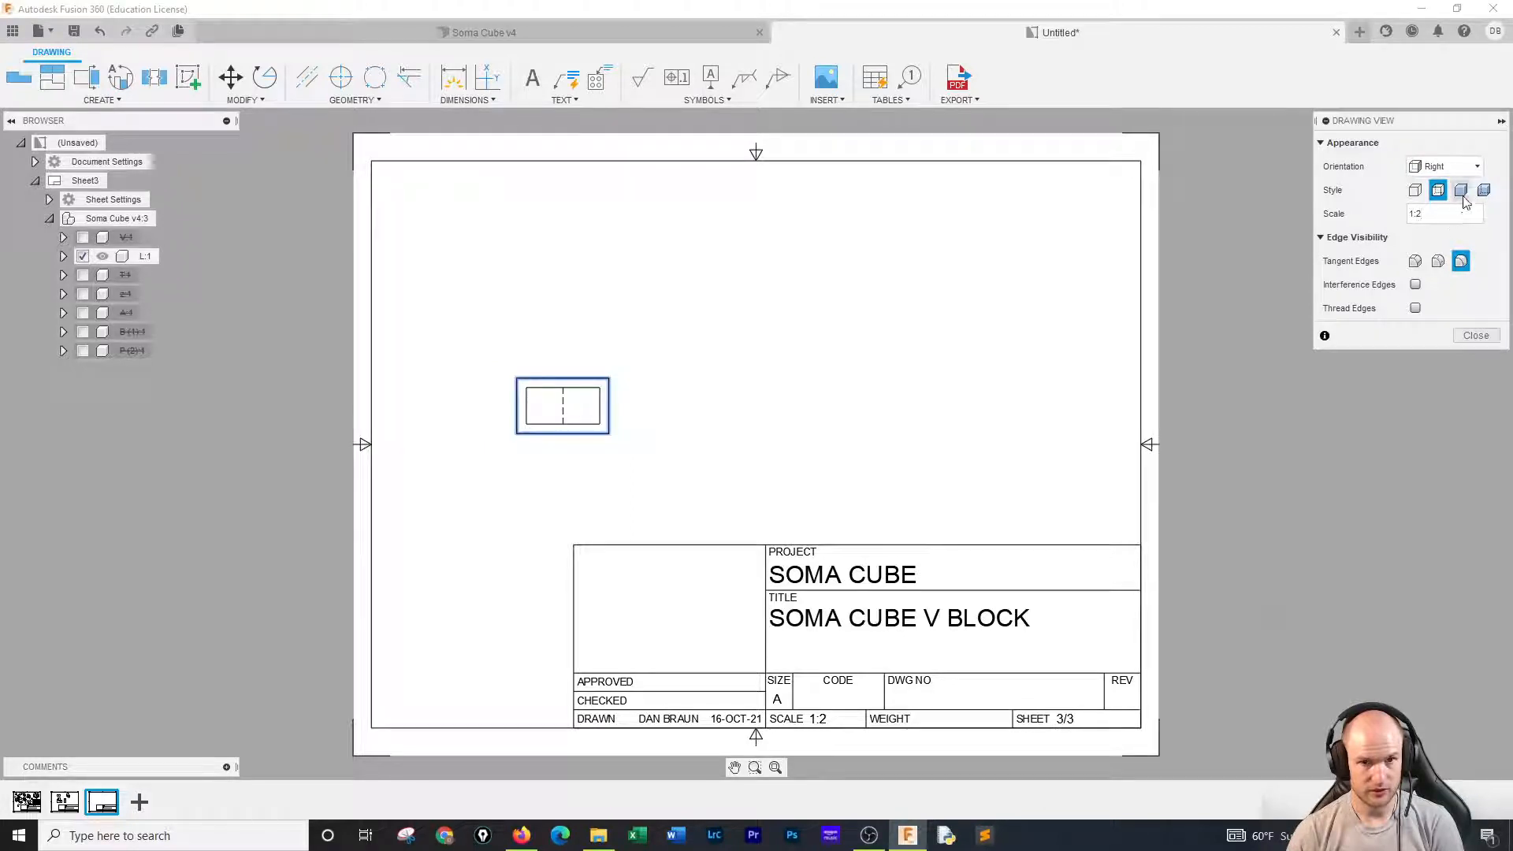
left_click(1448, 166)
left_click(1437, 254)
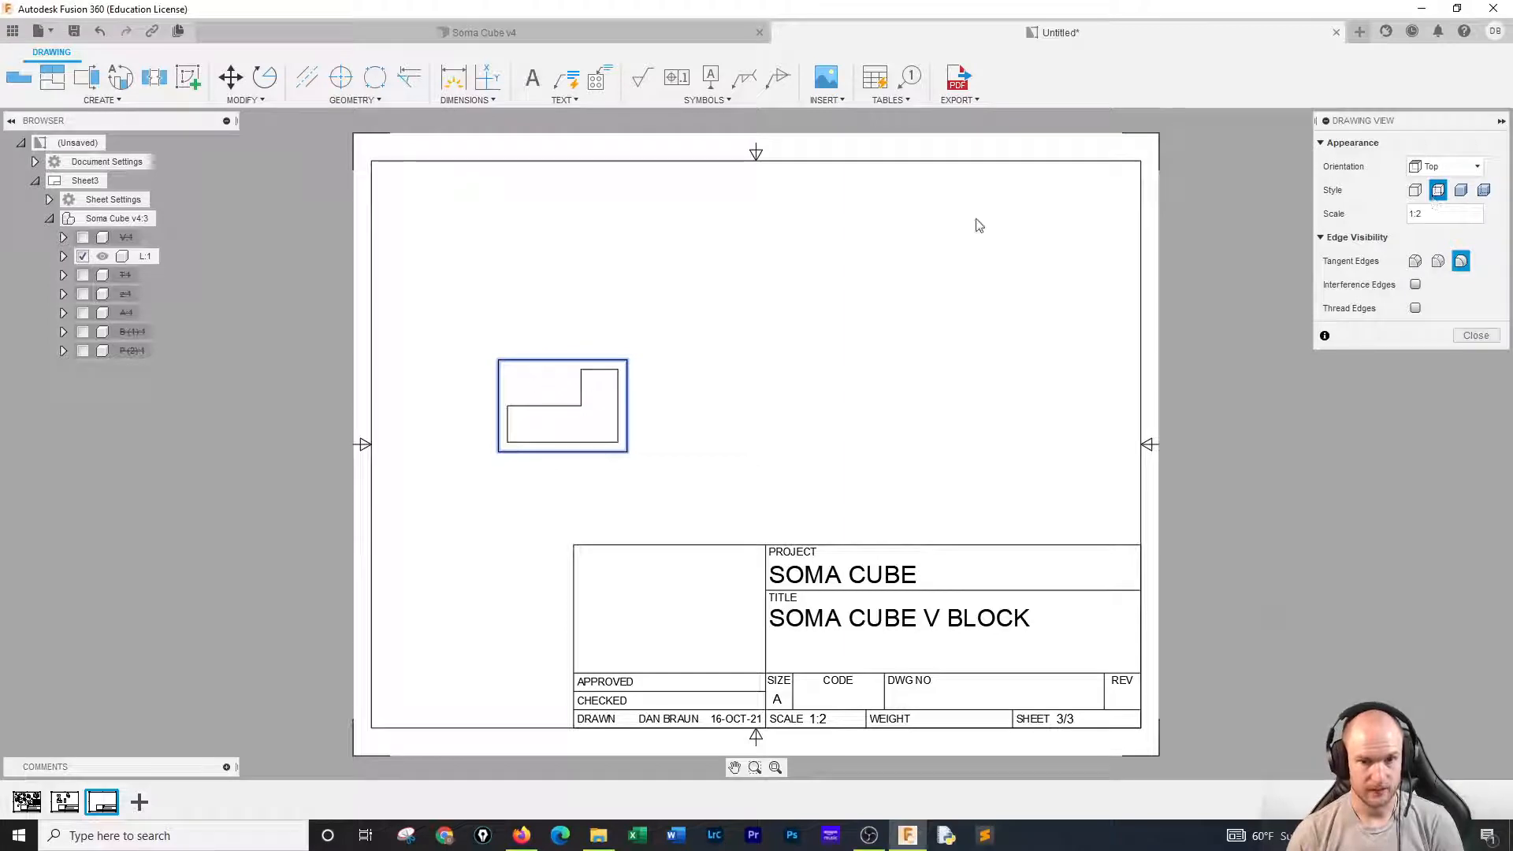
right_click(605, 367)
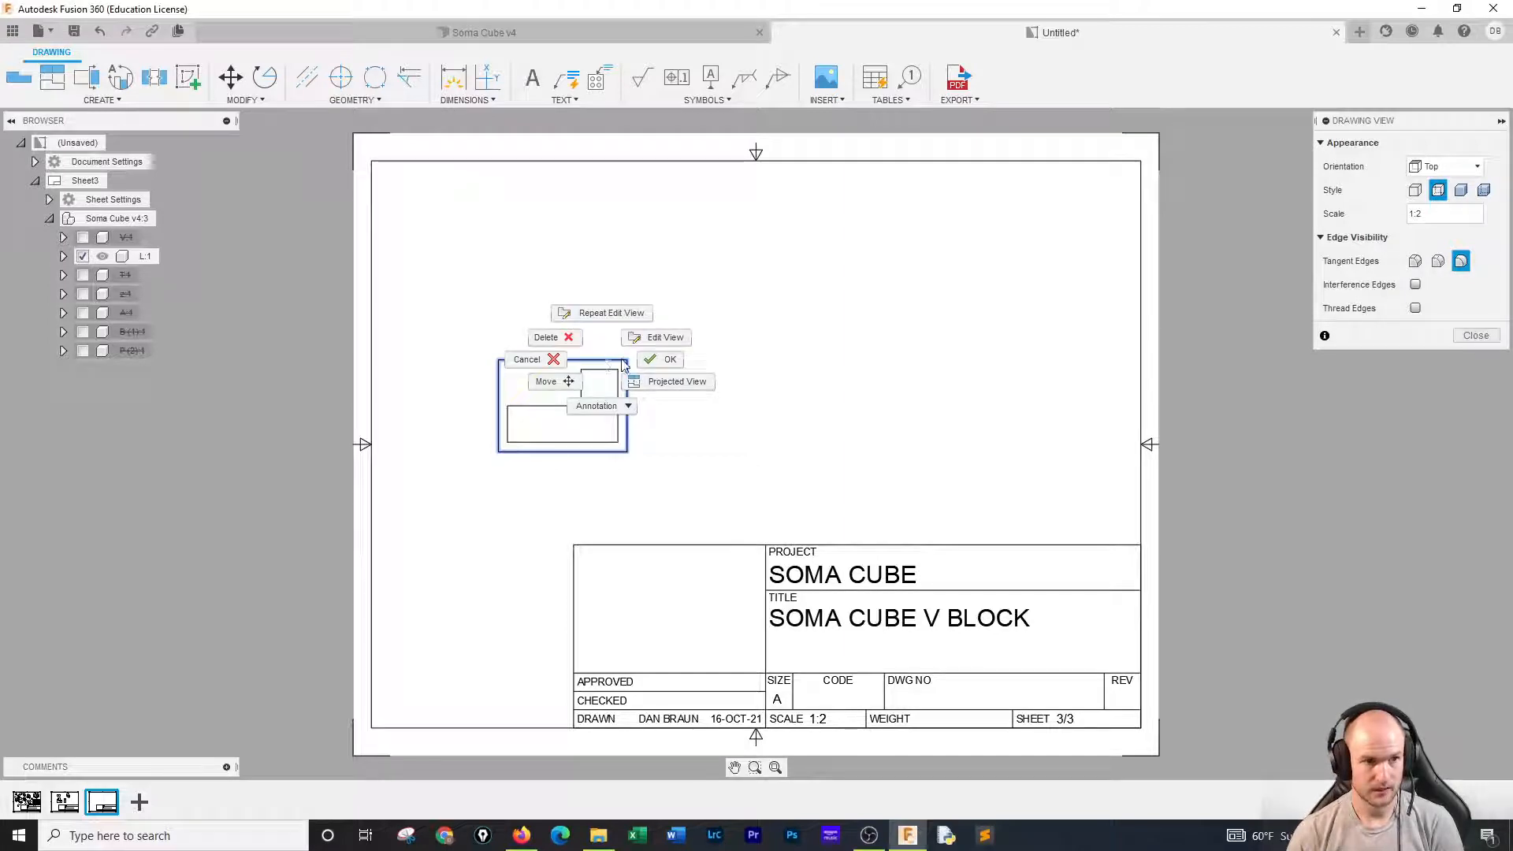
left_click(546, 381)
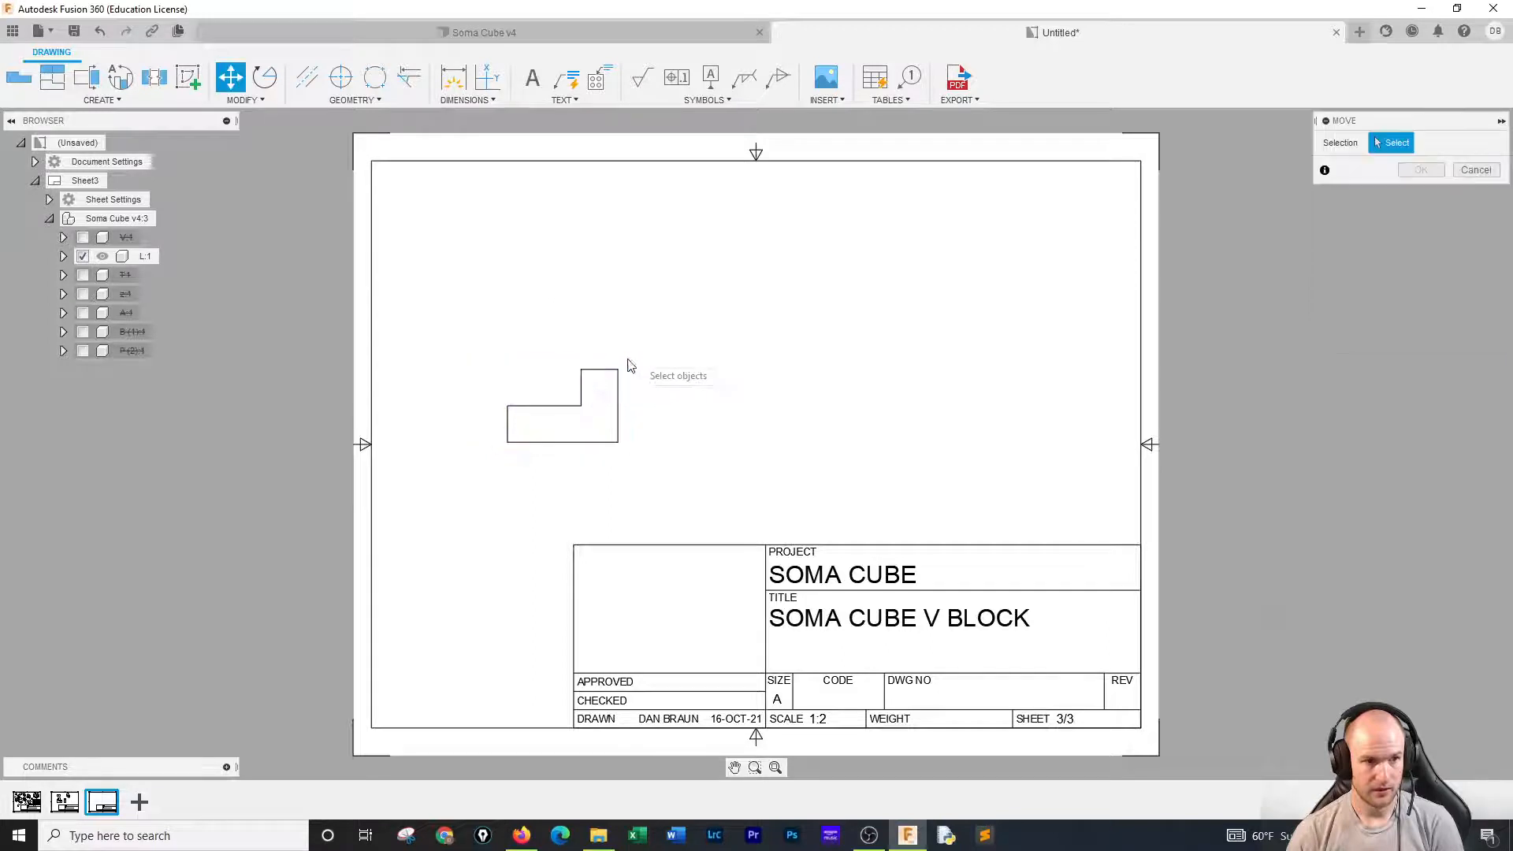
left_click(591, 398)
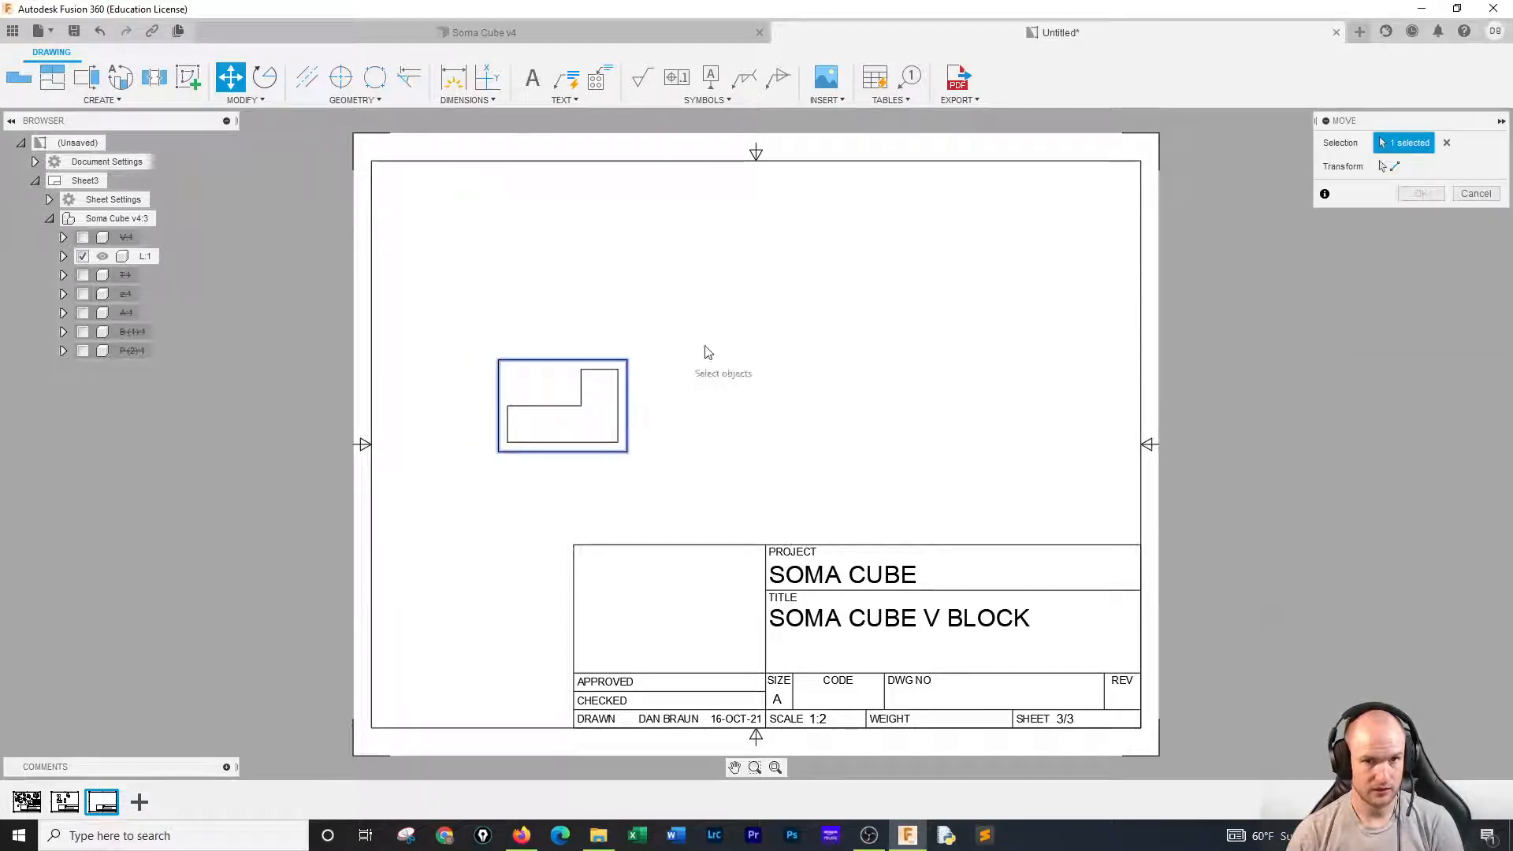
left_click(1389, 166)
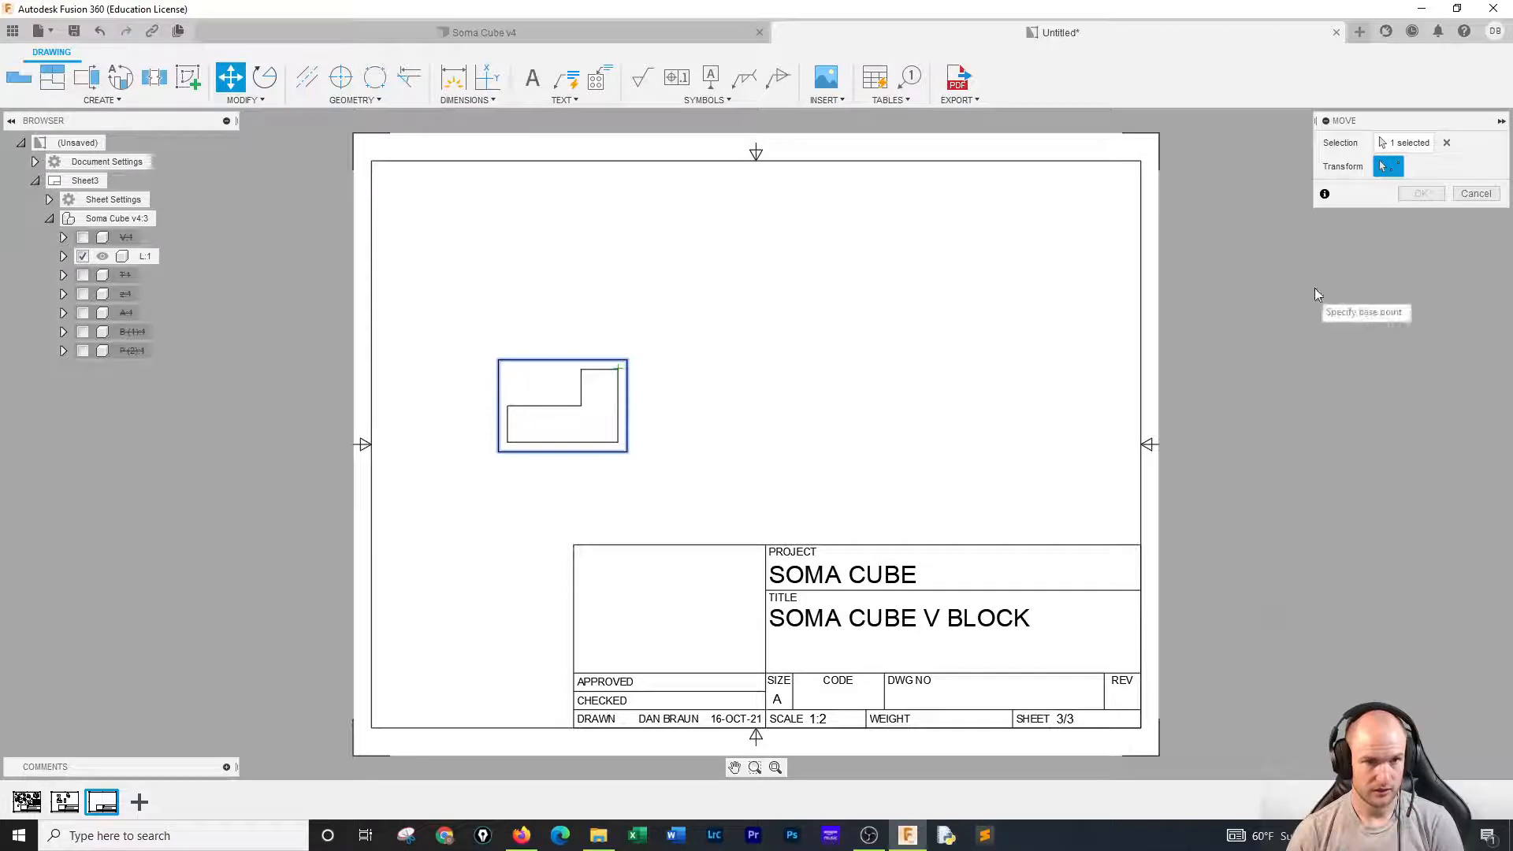
left_click(619, 372)
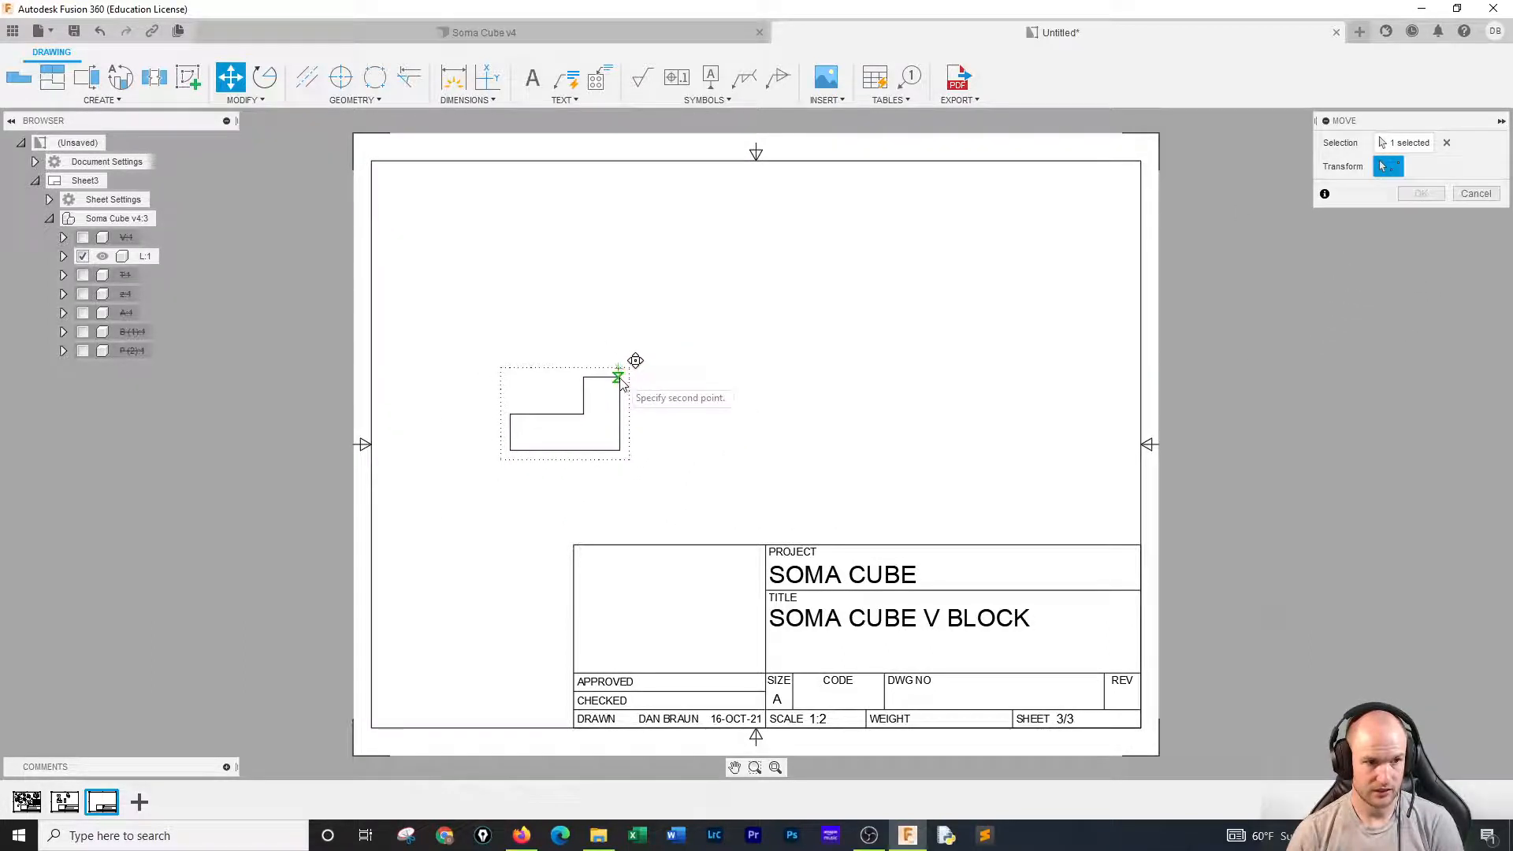
left_click(619, 380)
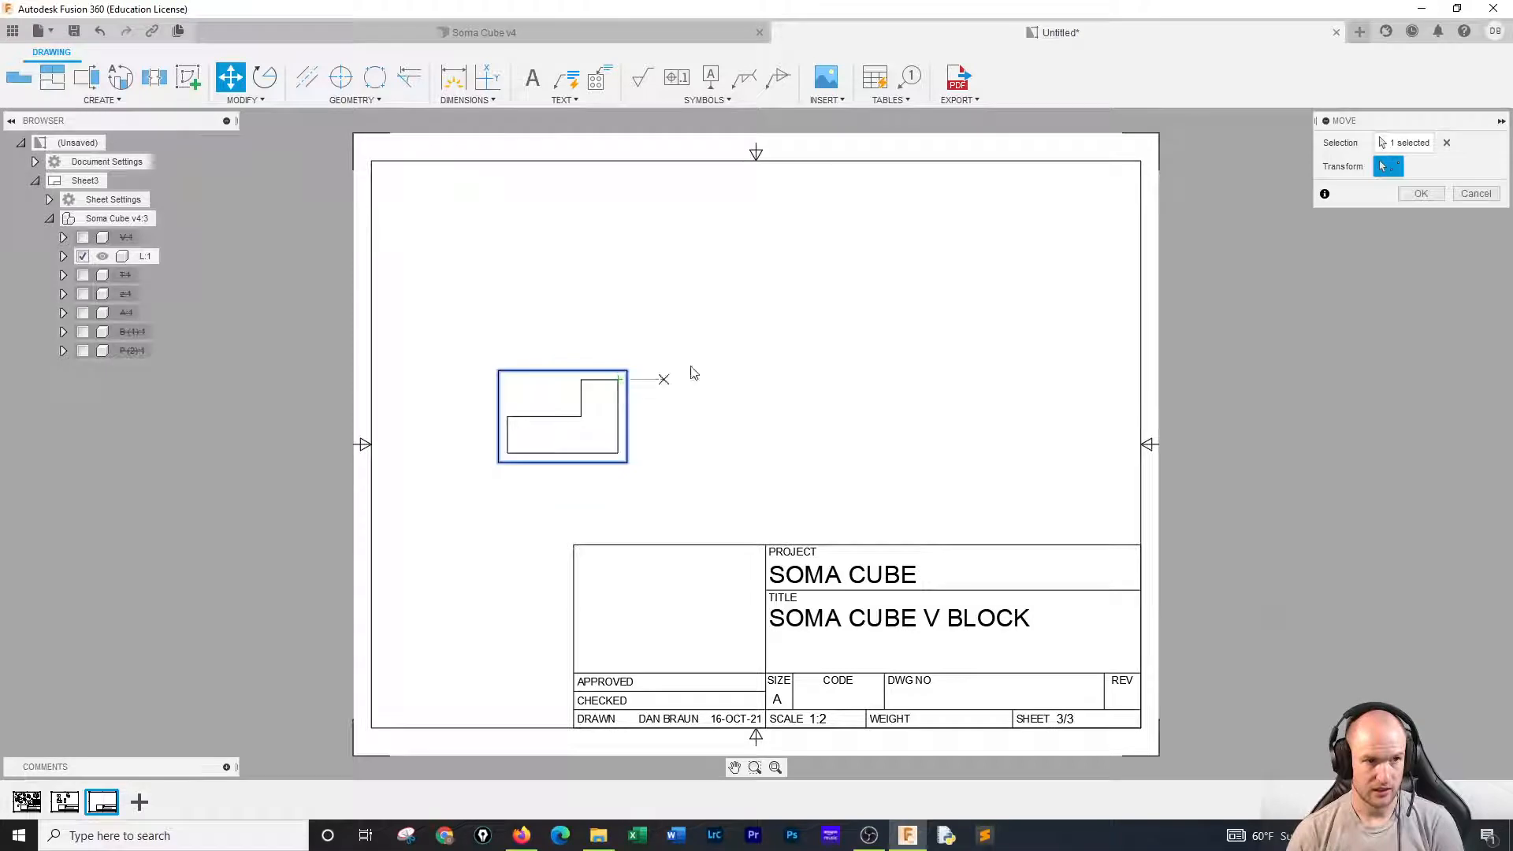
left_click(1478, 194)
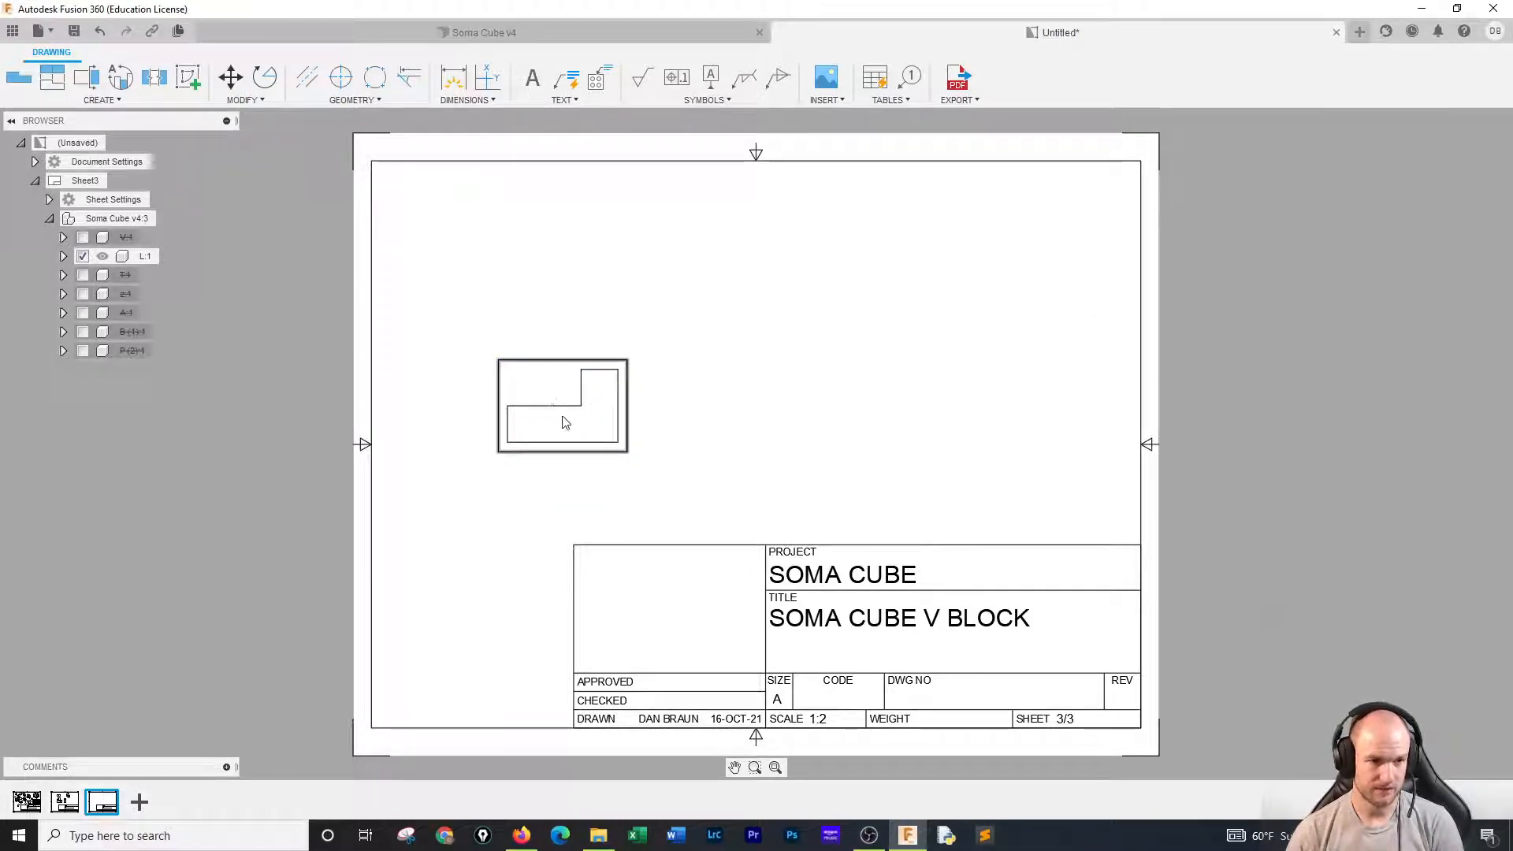
Set the L block's base view orientation to Bottom.
double_click(603, 427)
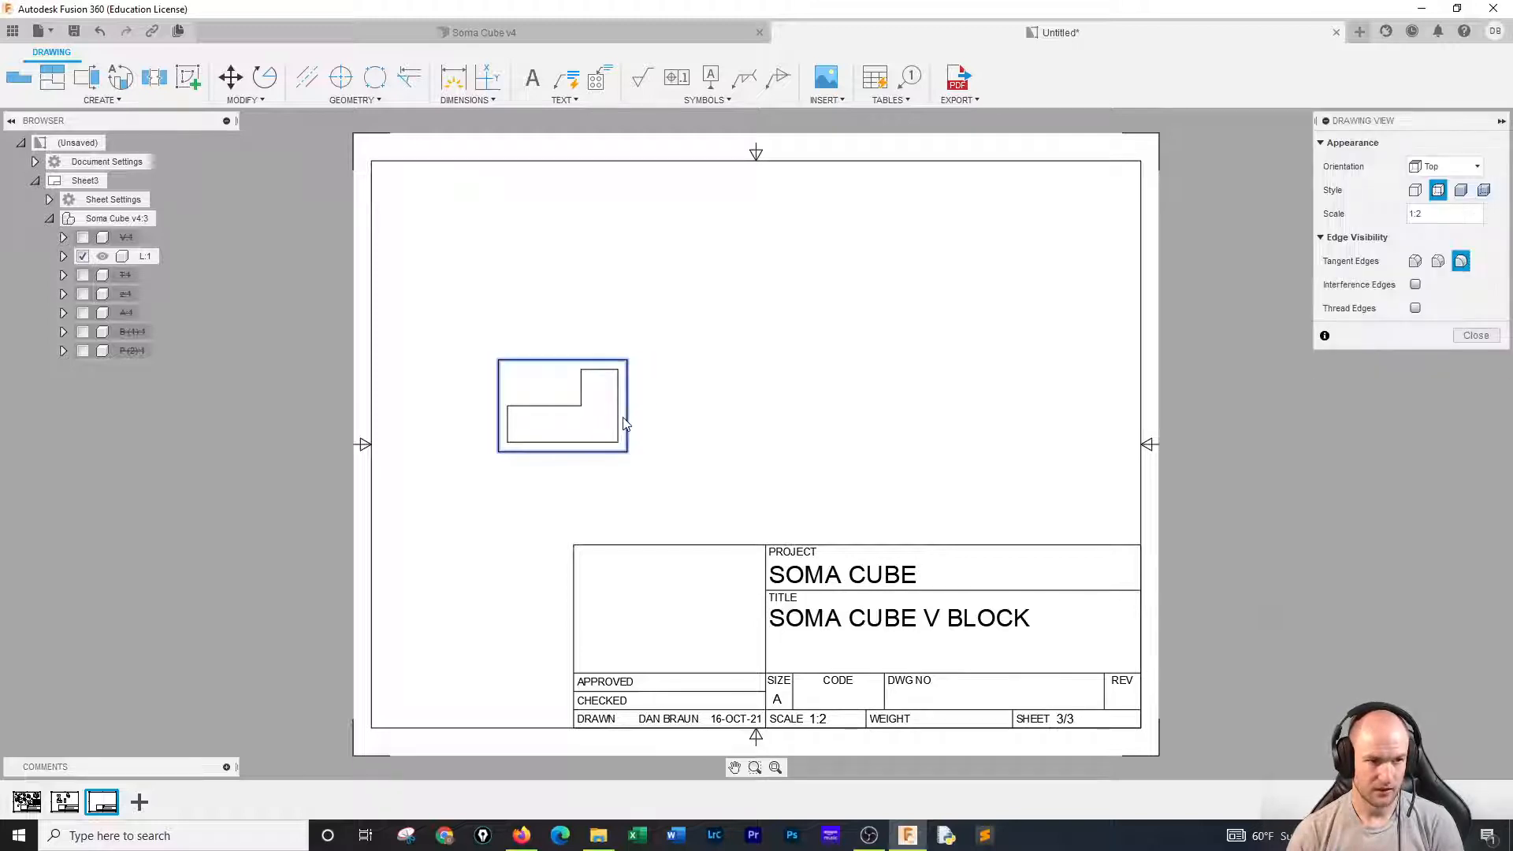
left_click(1470, 167)
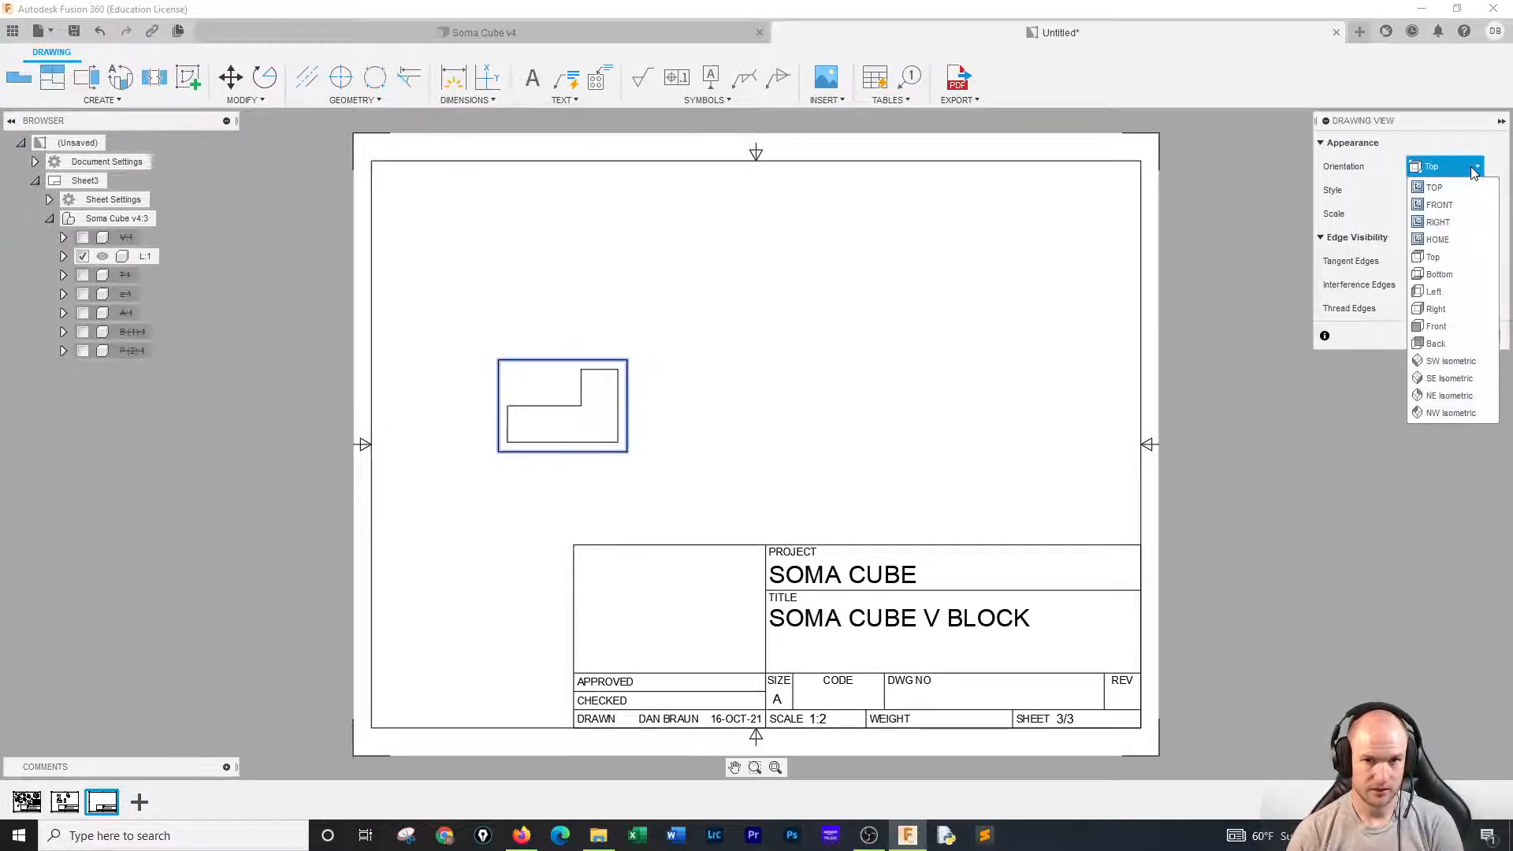
left_click(1454, 267)
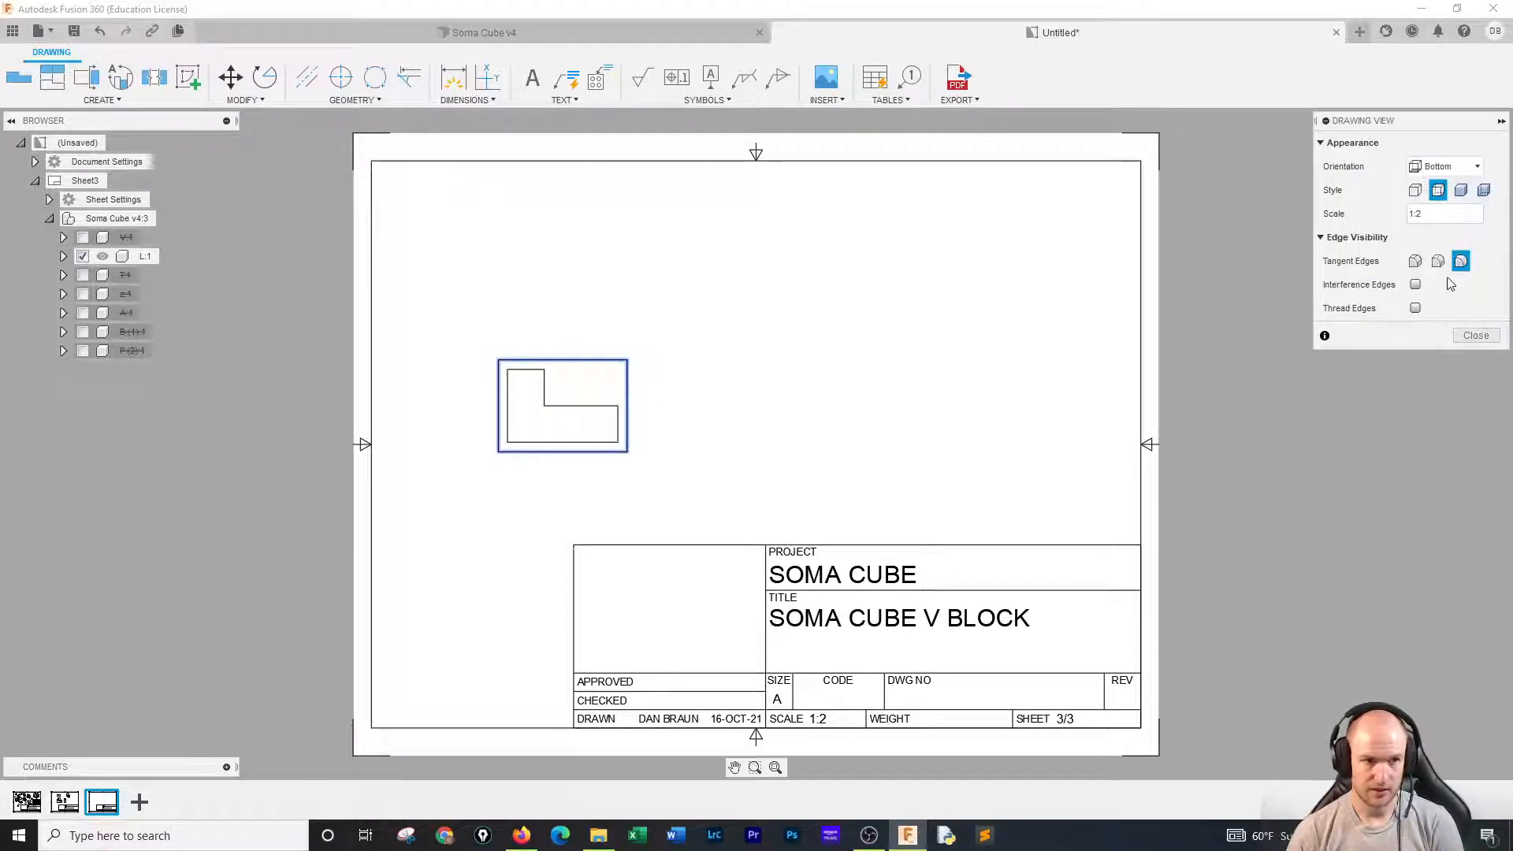
left_click(1475, 336)
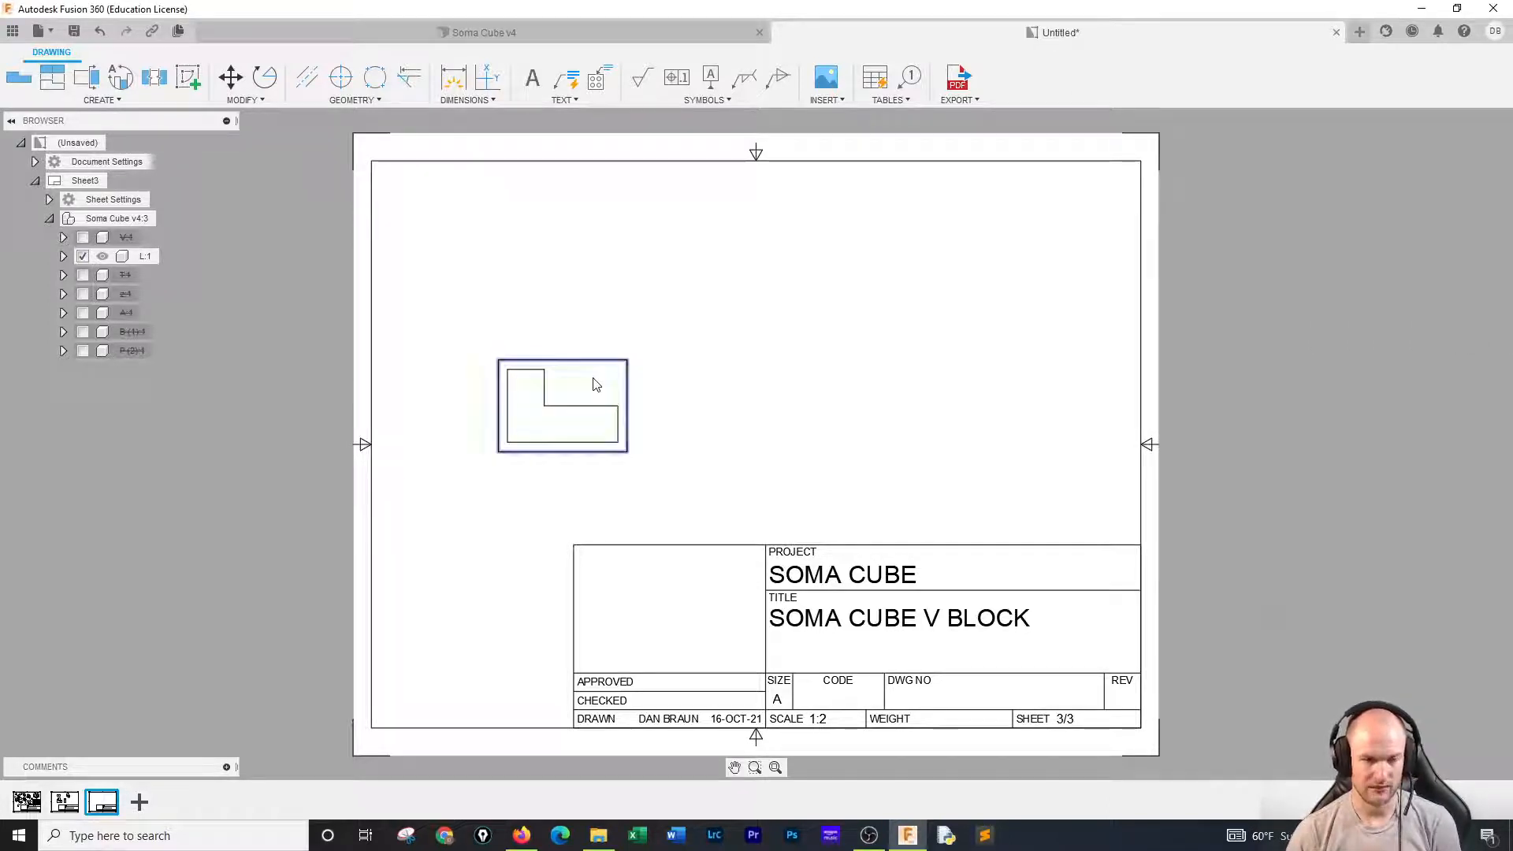
left_click(595, 383)
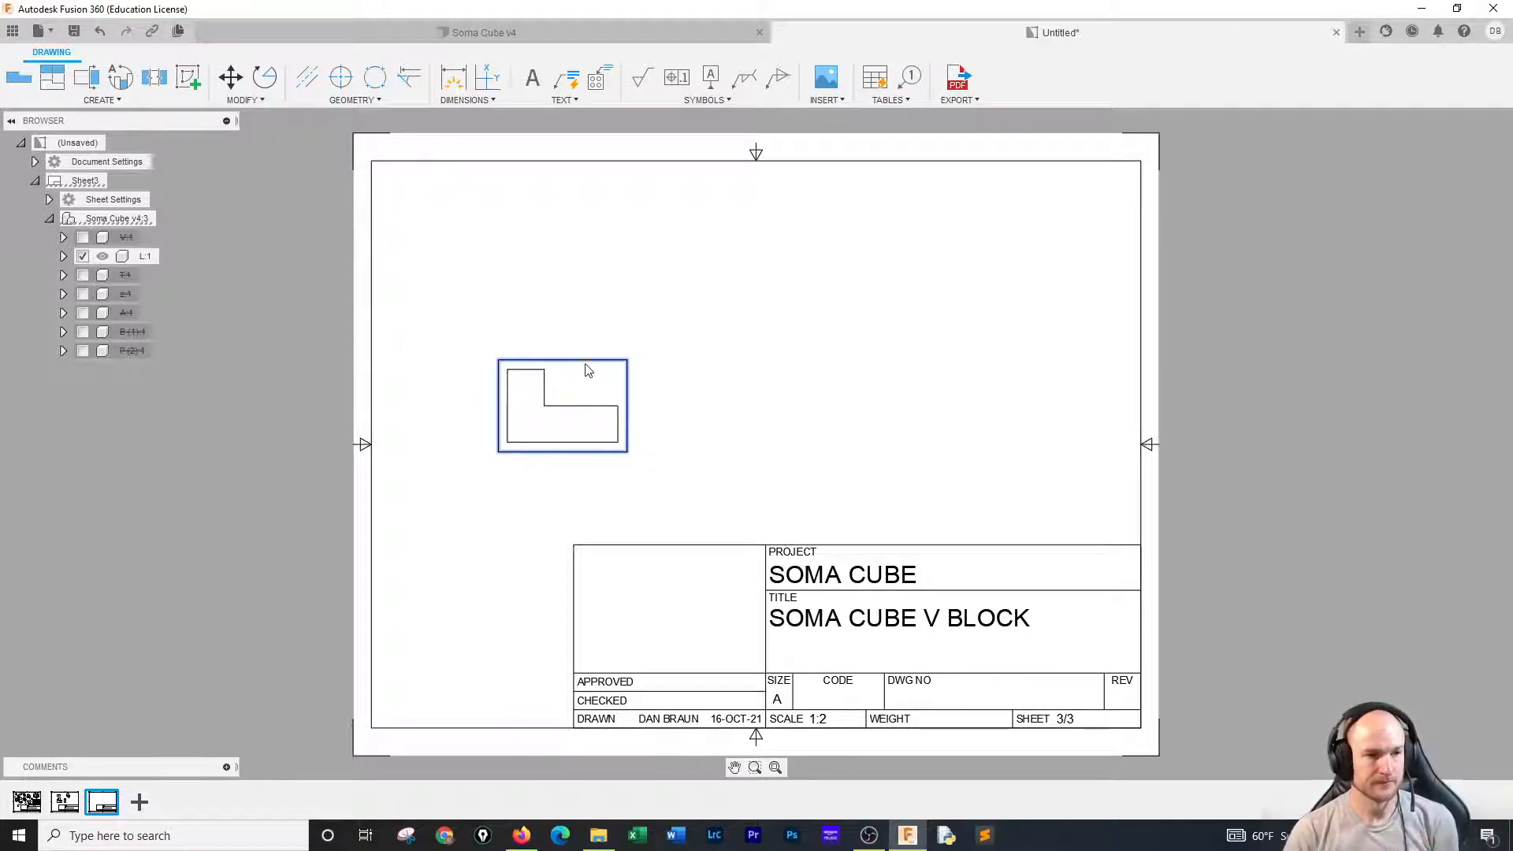
Project a top view, a side view and an isometric view from the L block's base view.
left_click(52, 76)
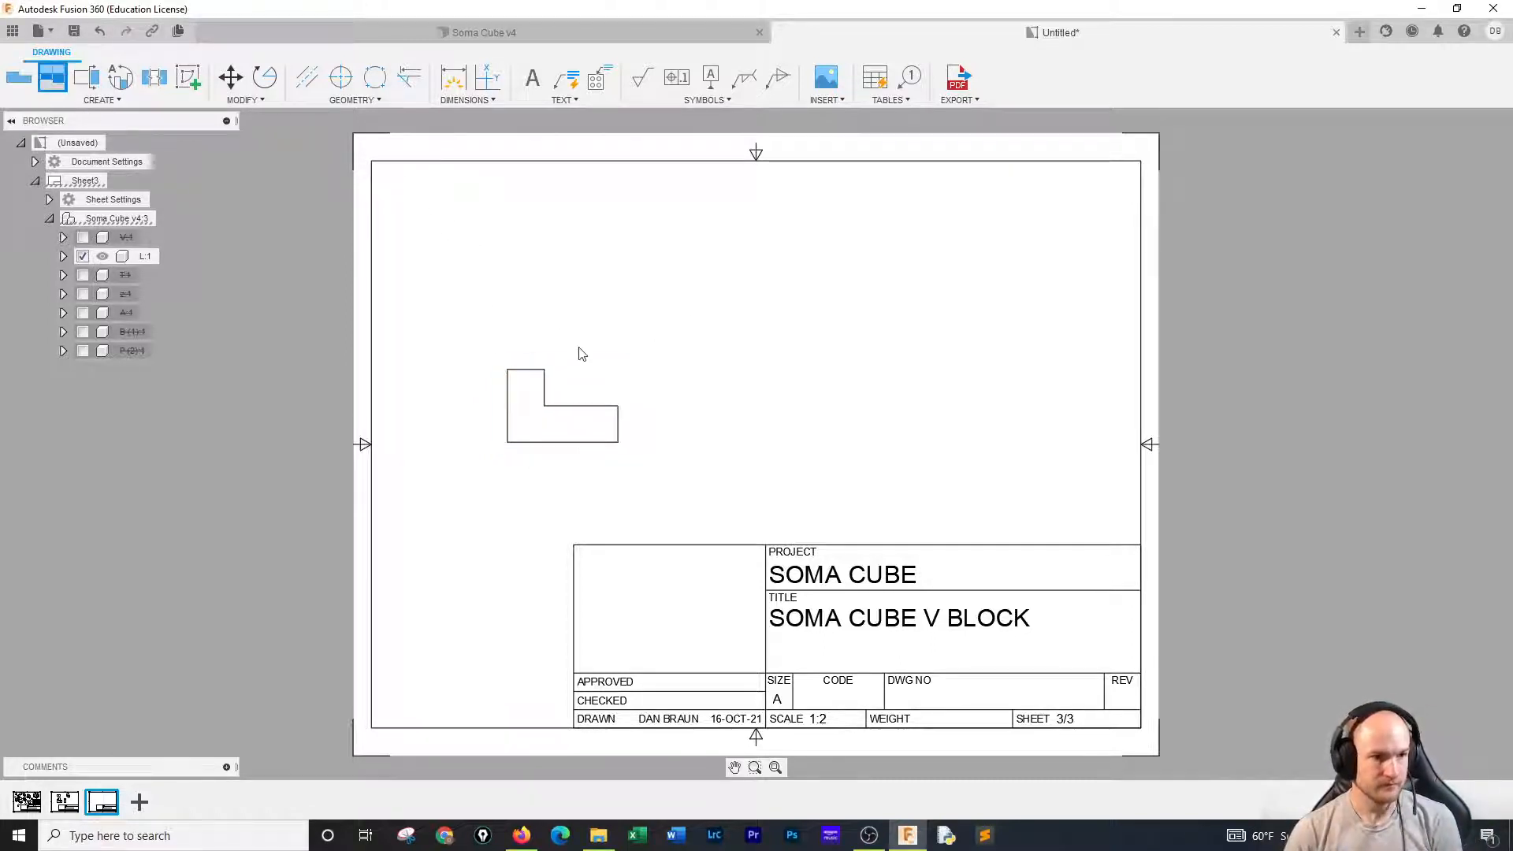
left_click(555, 263)
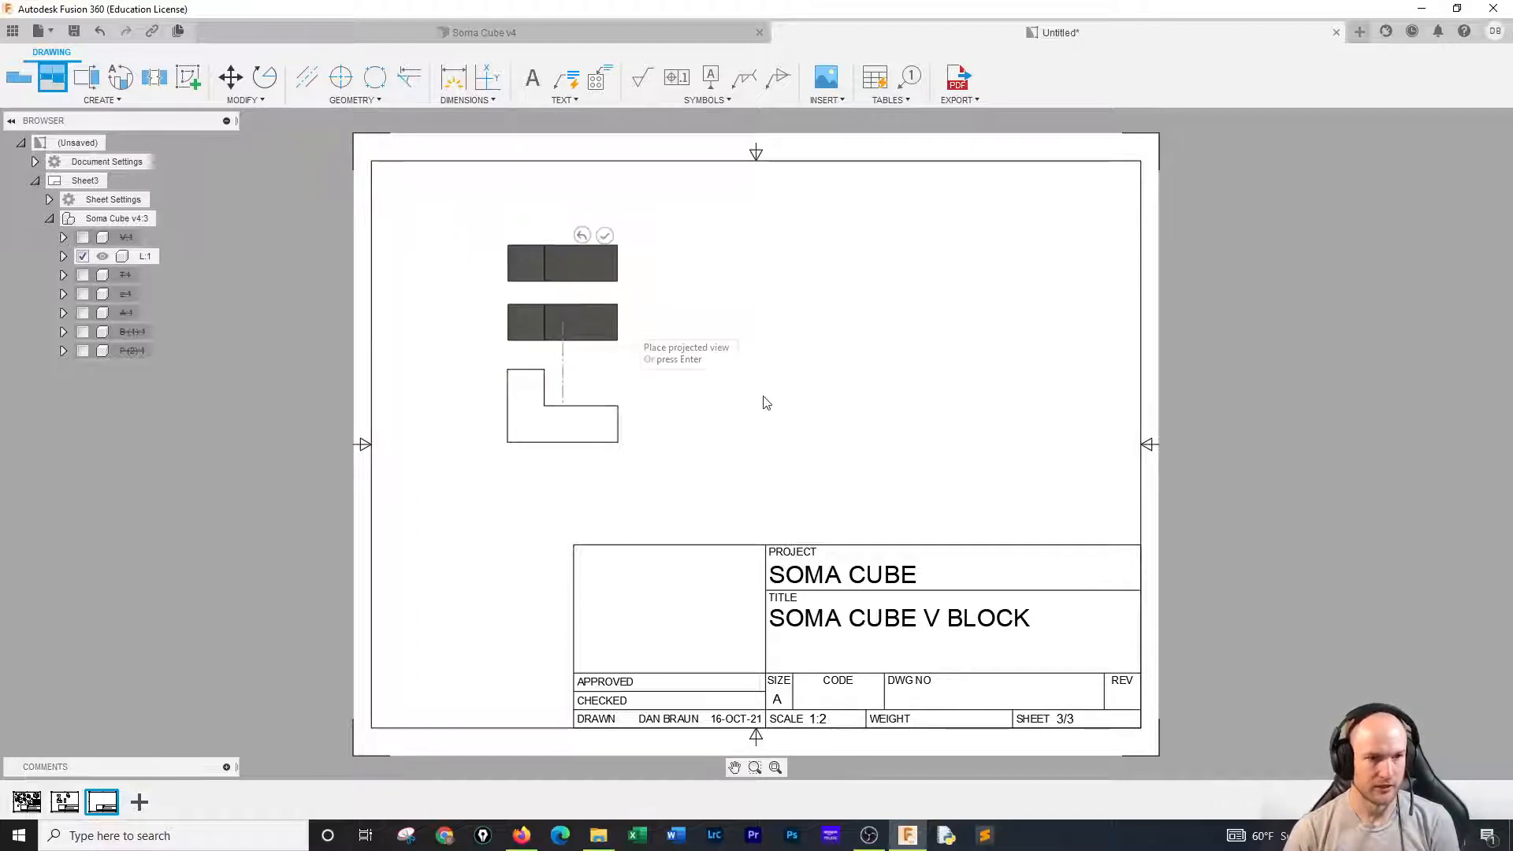
left_click(718, 440)
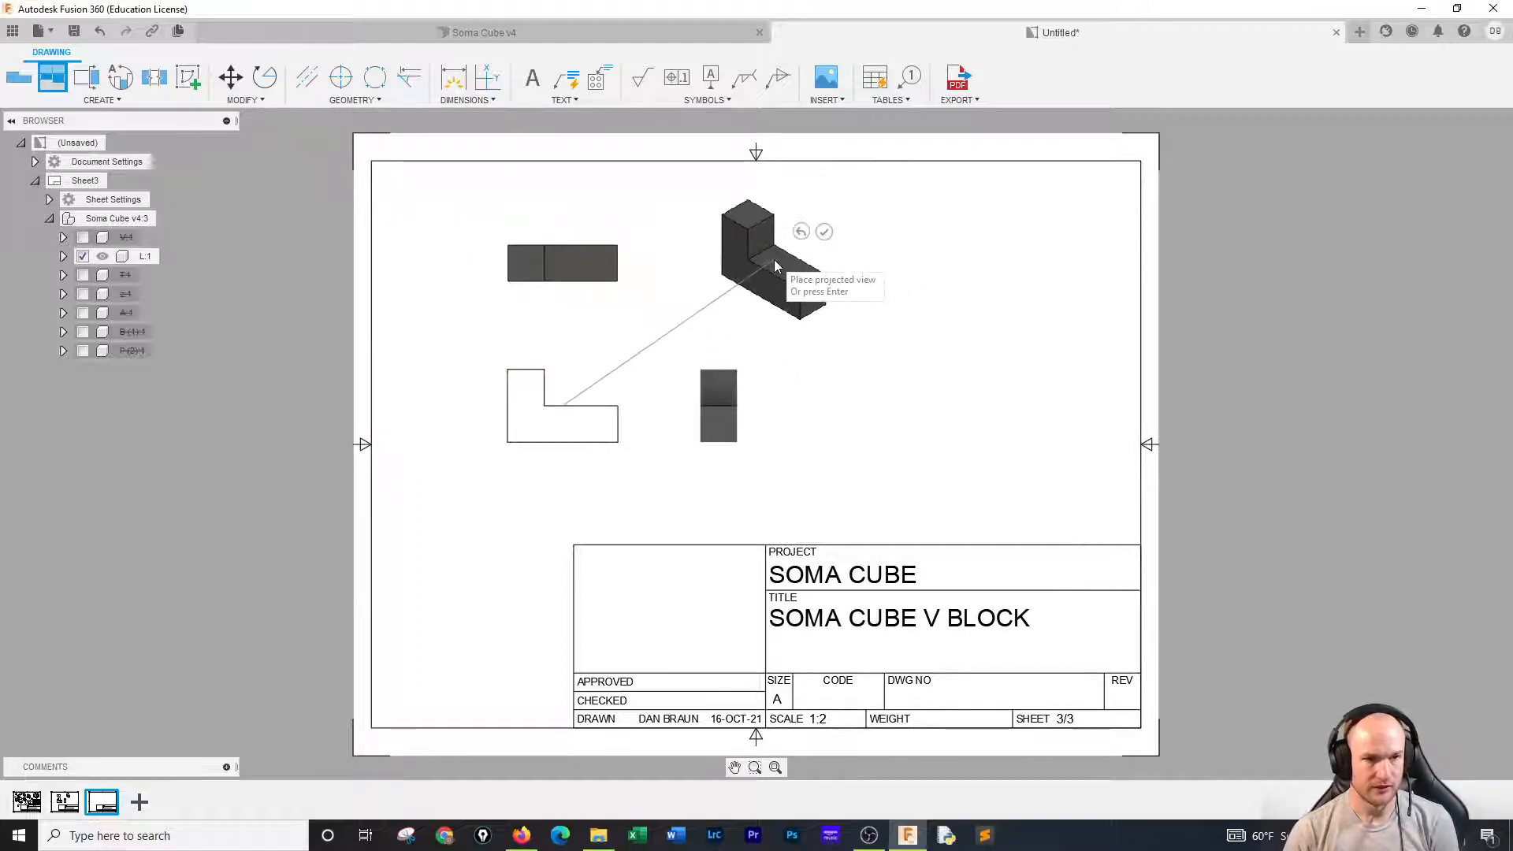
right_click(774, 259)
key("Return")
Change the L block's isometric view style to Shaded.
double_click(790, 278)
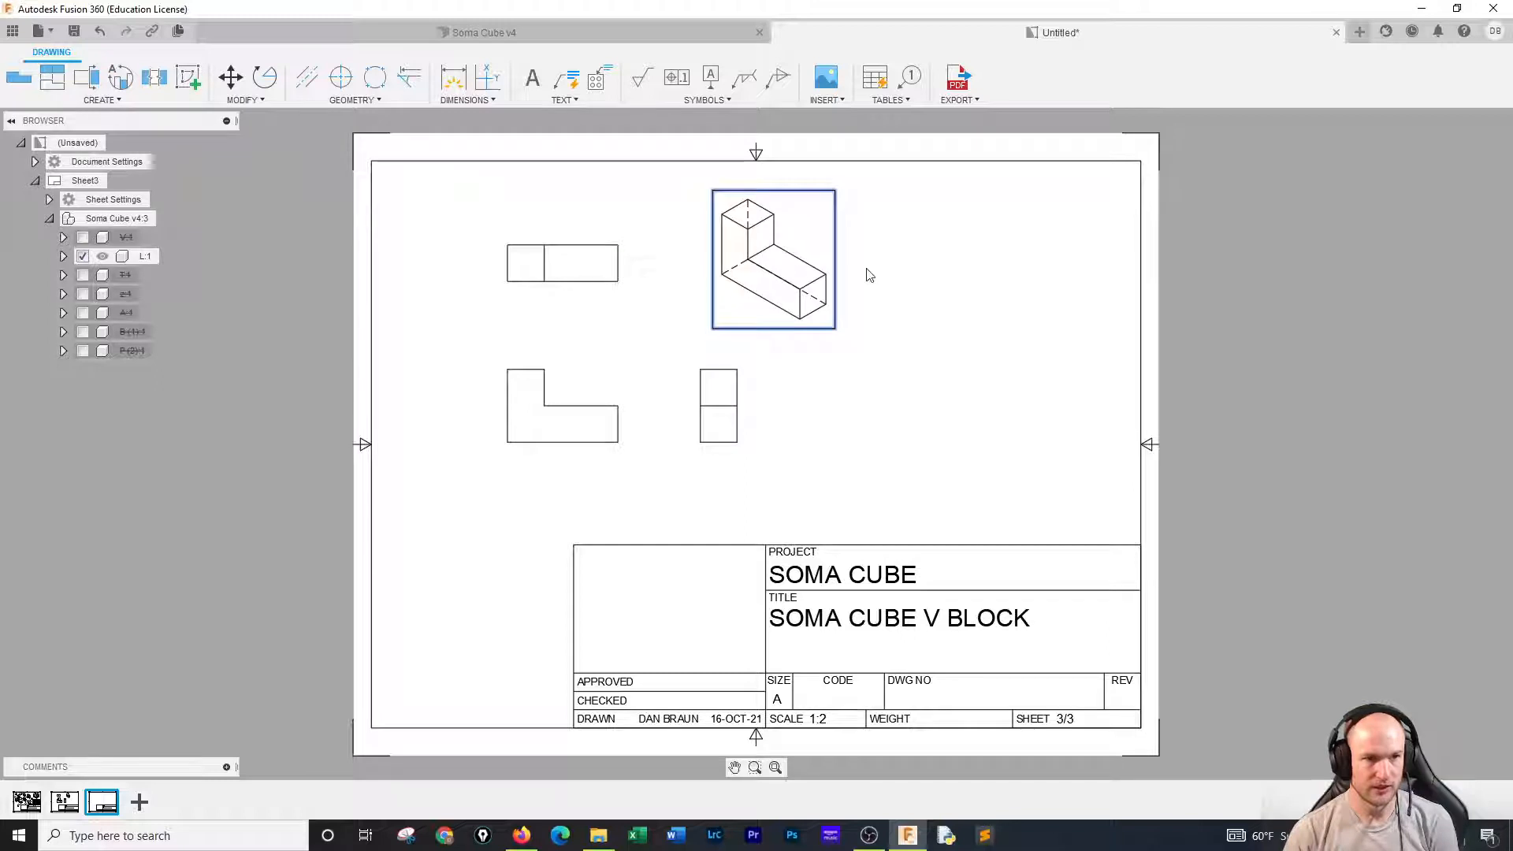
left_click(1489, 170)
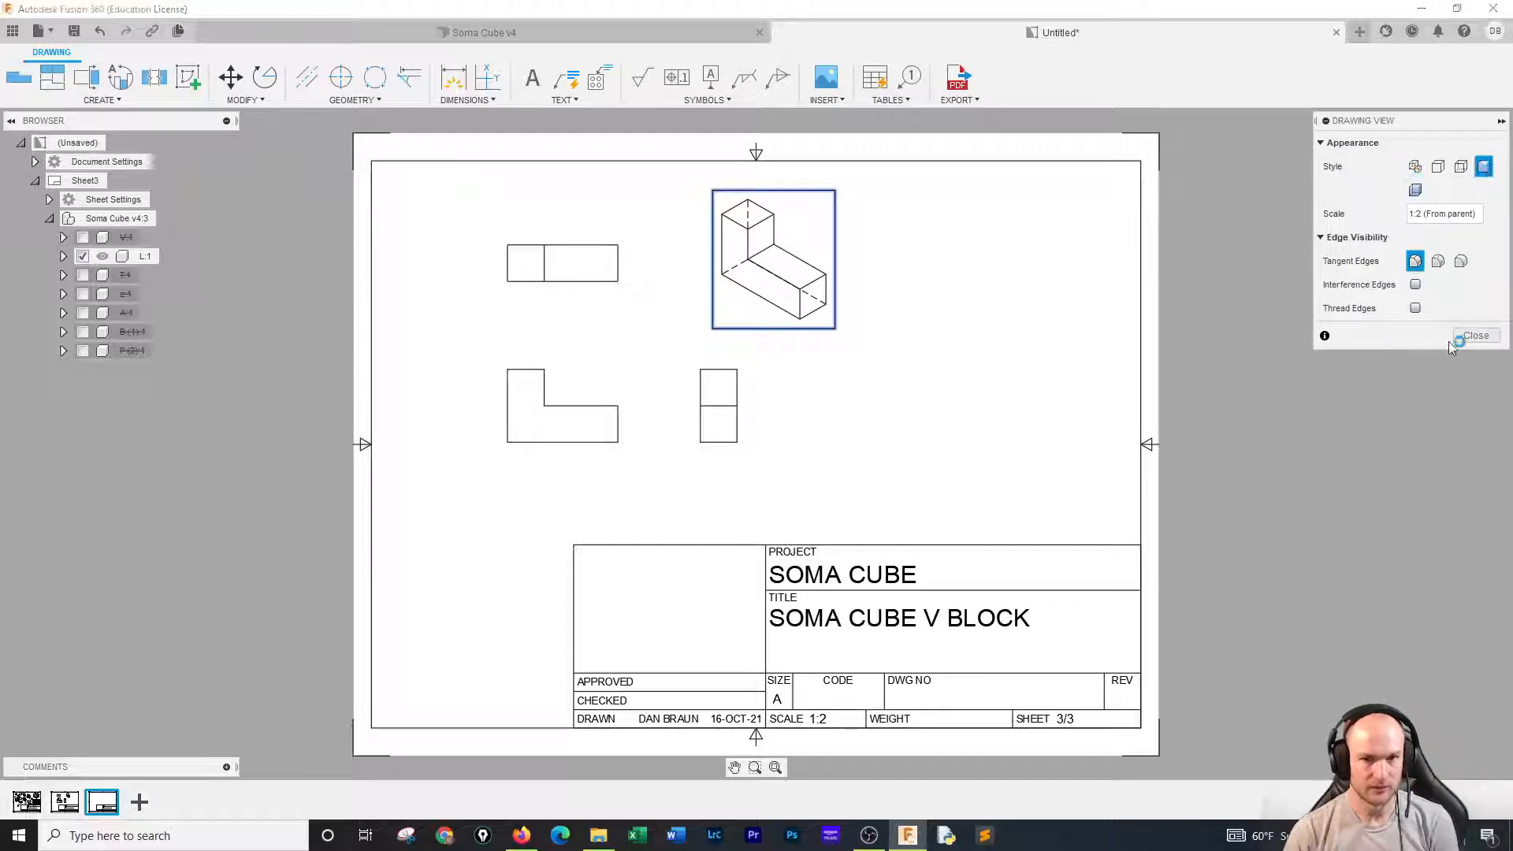
left_click(1474, 337)
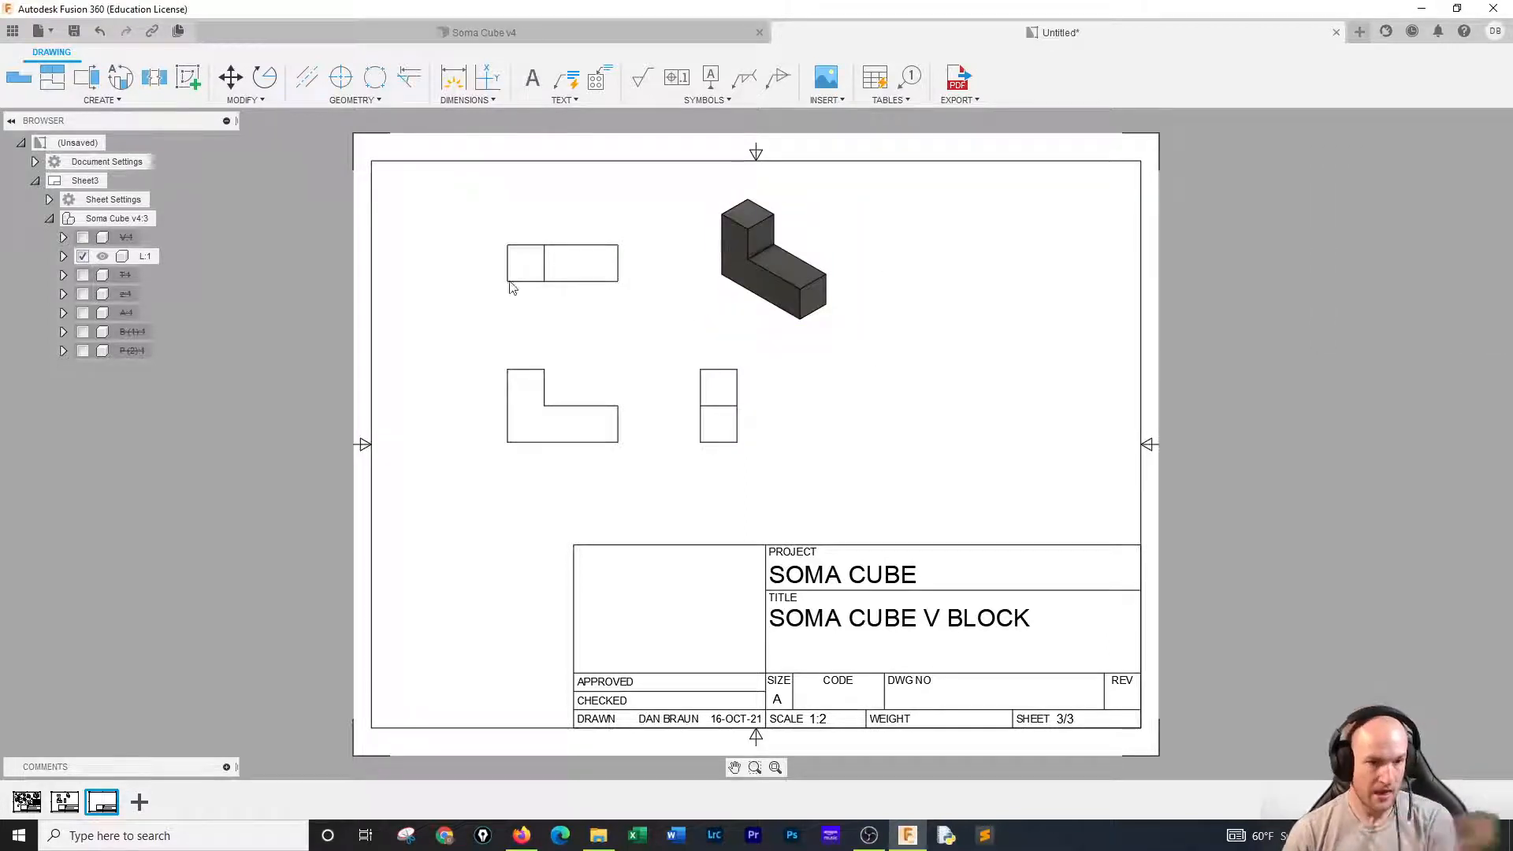
Dimension the overall length and the upright leg's width above the L block's base view.
left_click(453, 77)
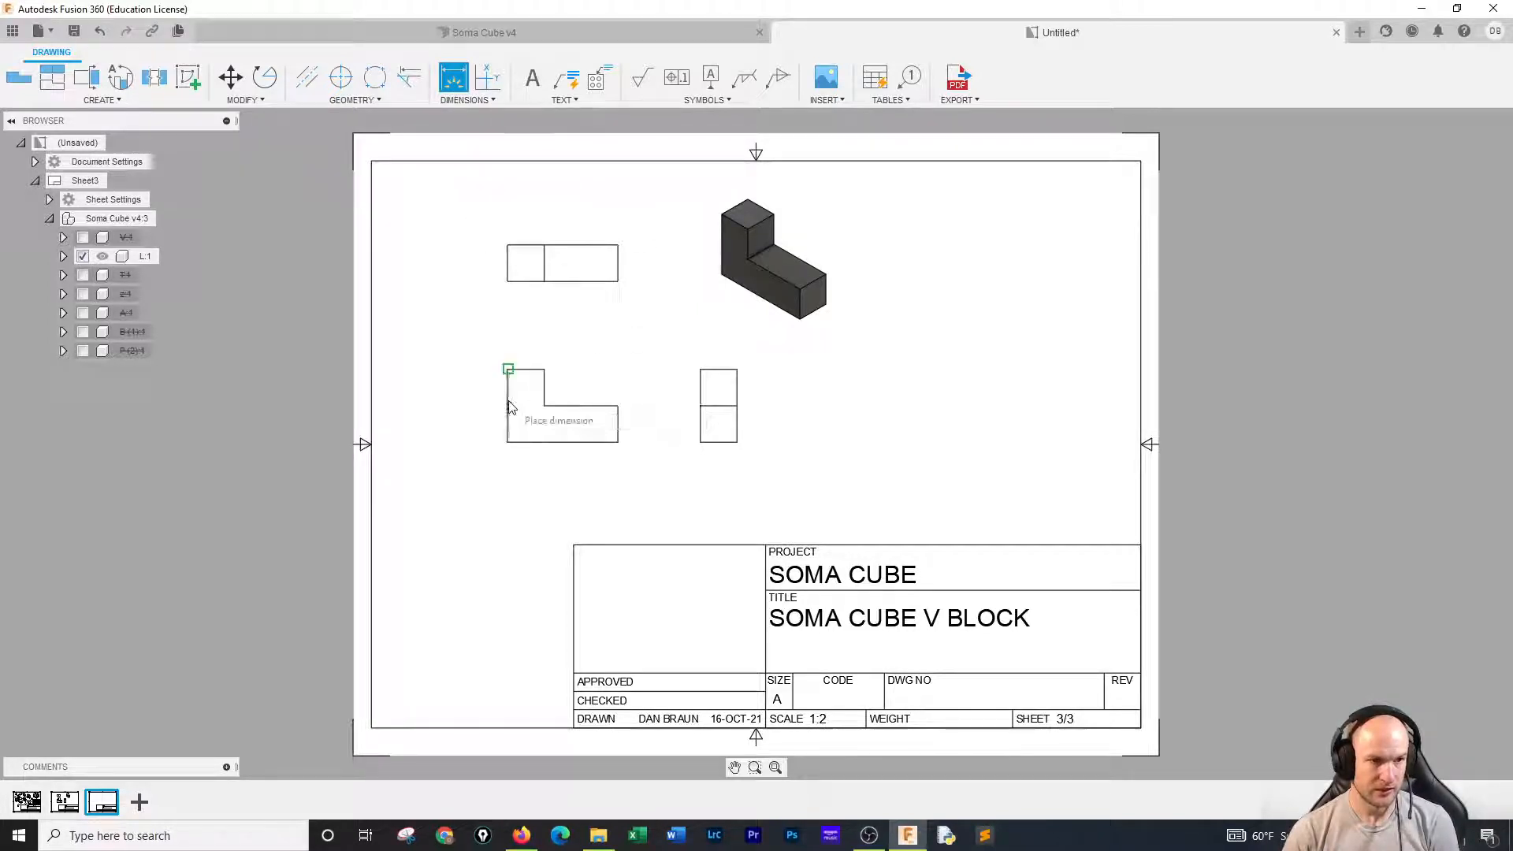
left_click(620, 423)
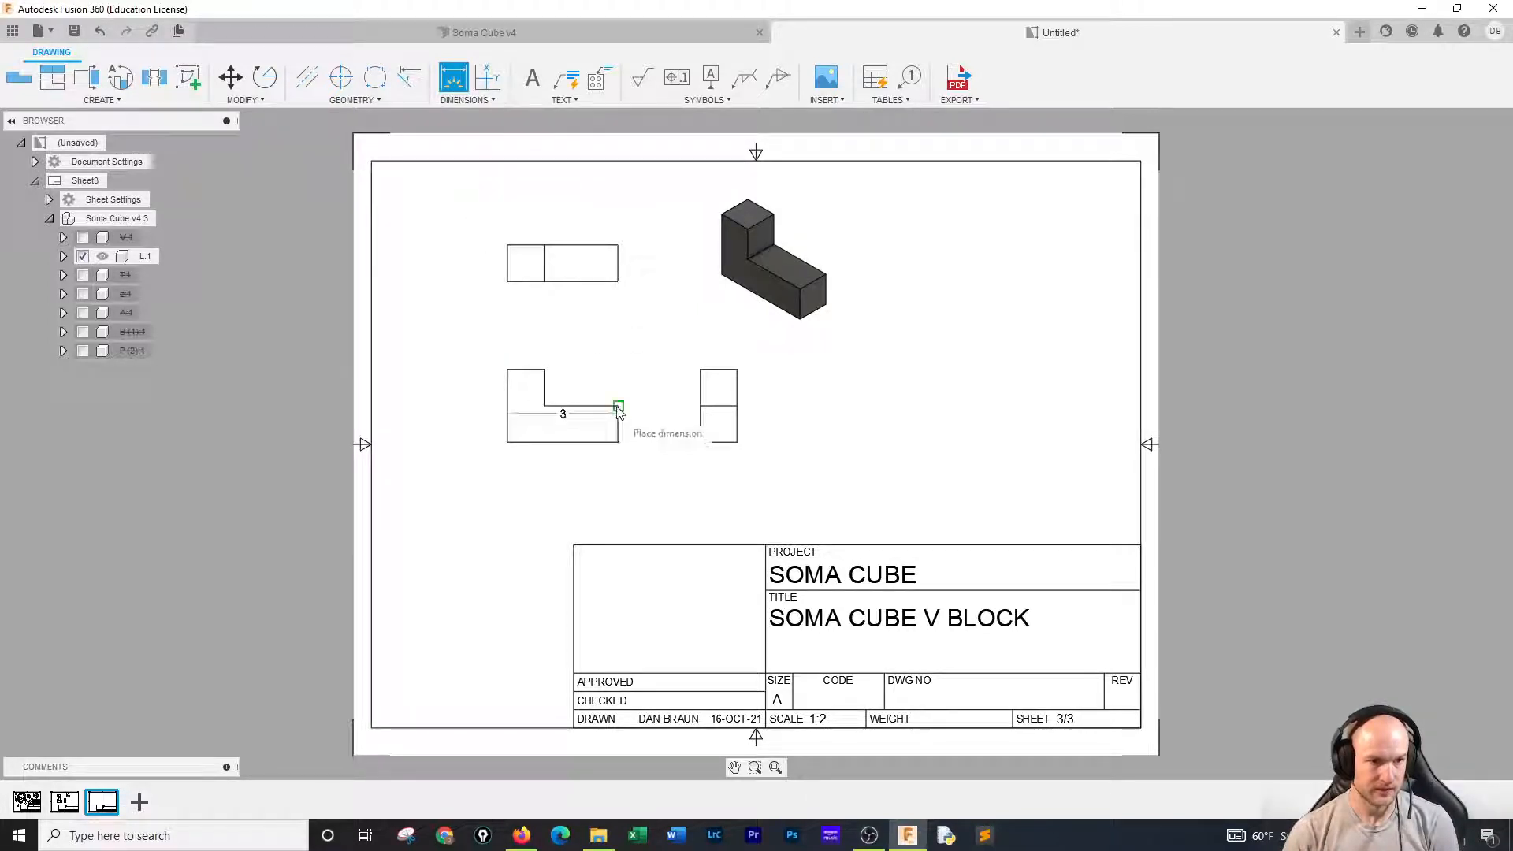
left_click(609, 341)
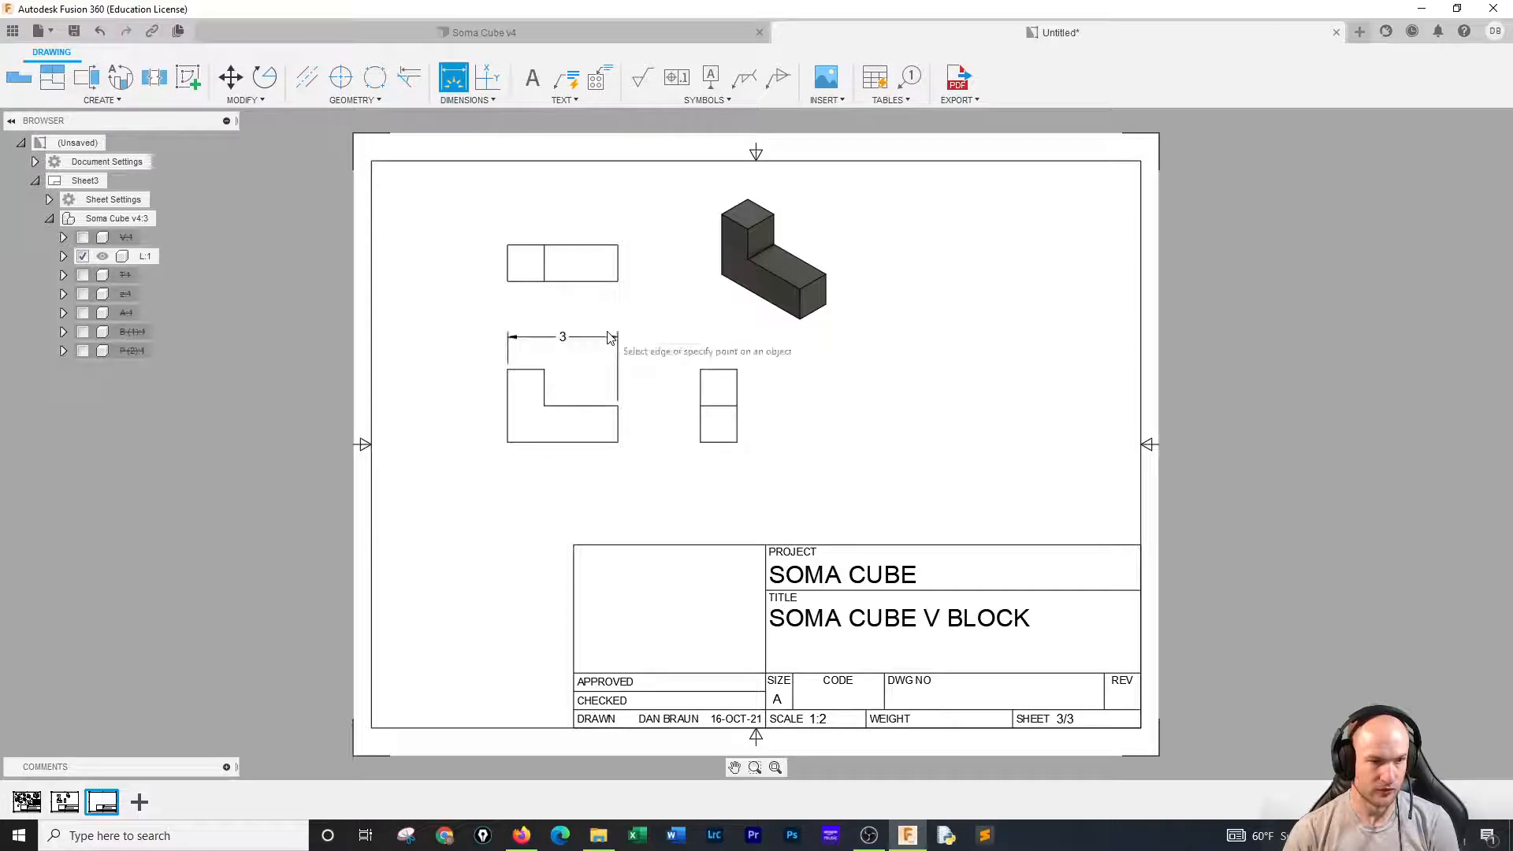
left_click(509, 370)
left_click(533, 354)
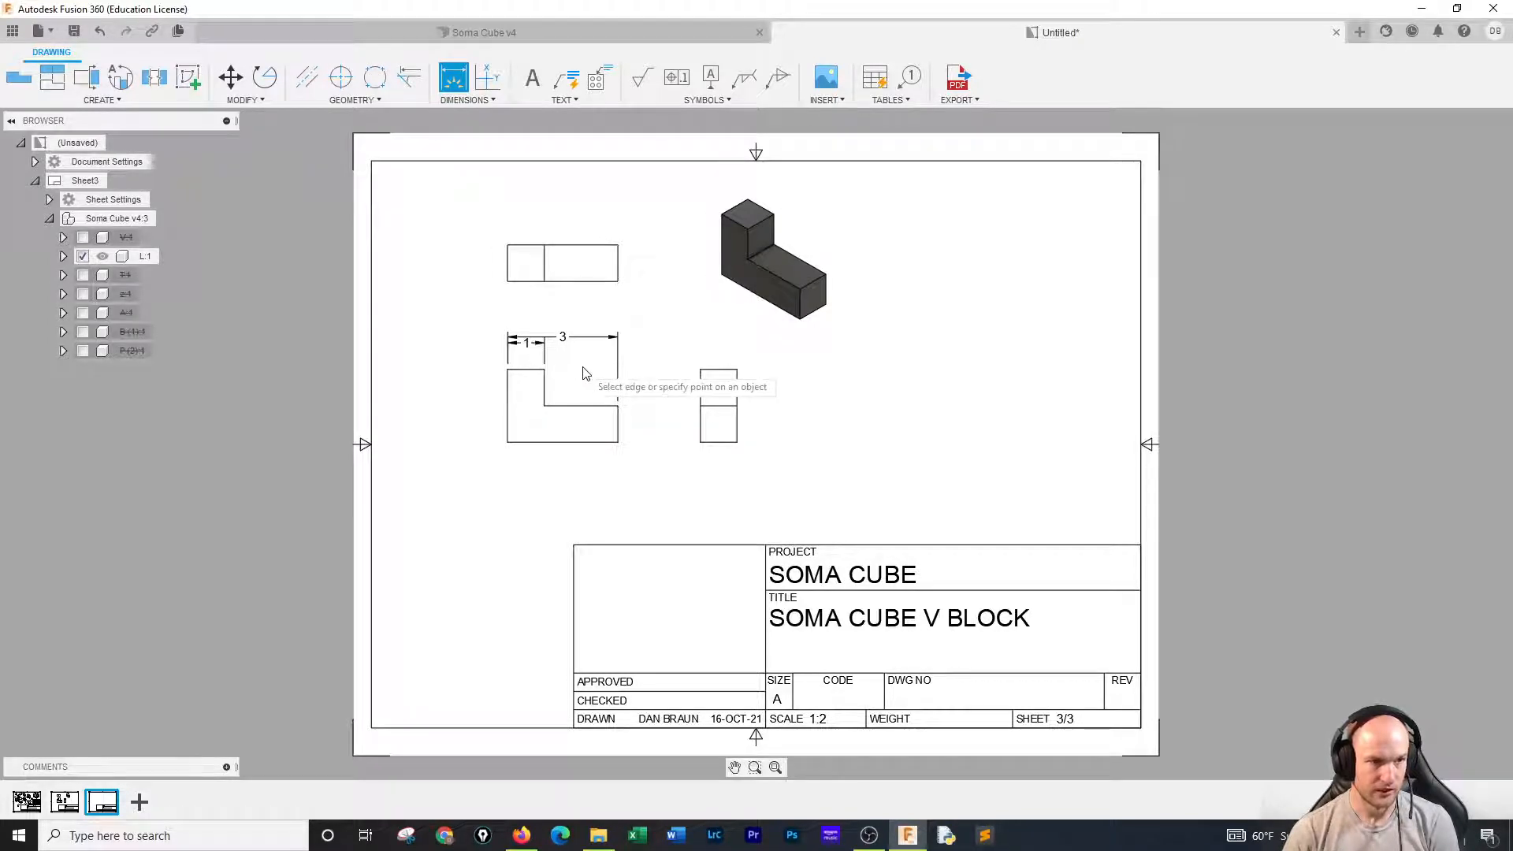
right_click(583, 360)
left_click(637, 357)
Move the overall length dimension higher, clear of the leg width dimension.
left_click(569, 337)
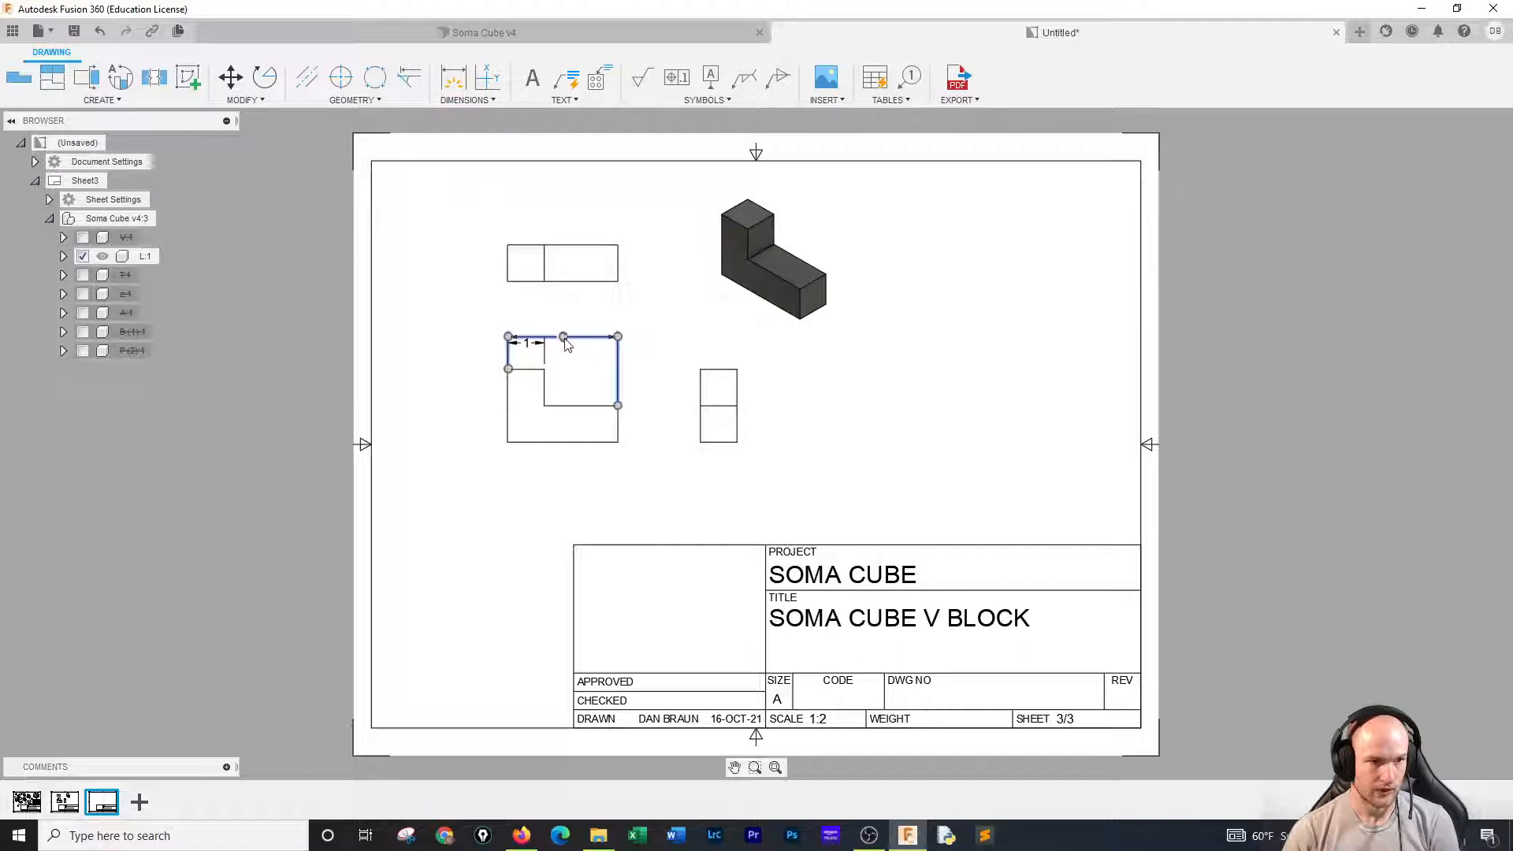
left_click_drag(563, 337, 563, 319)
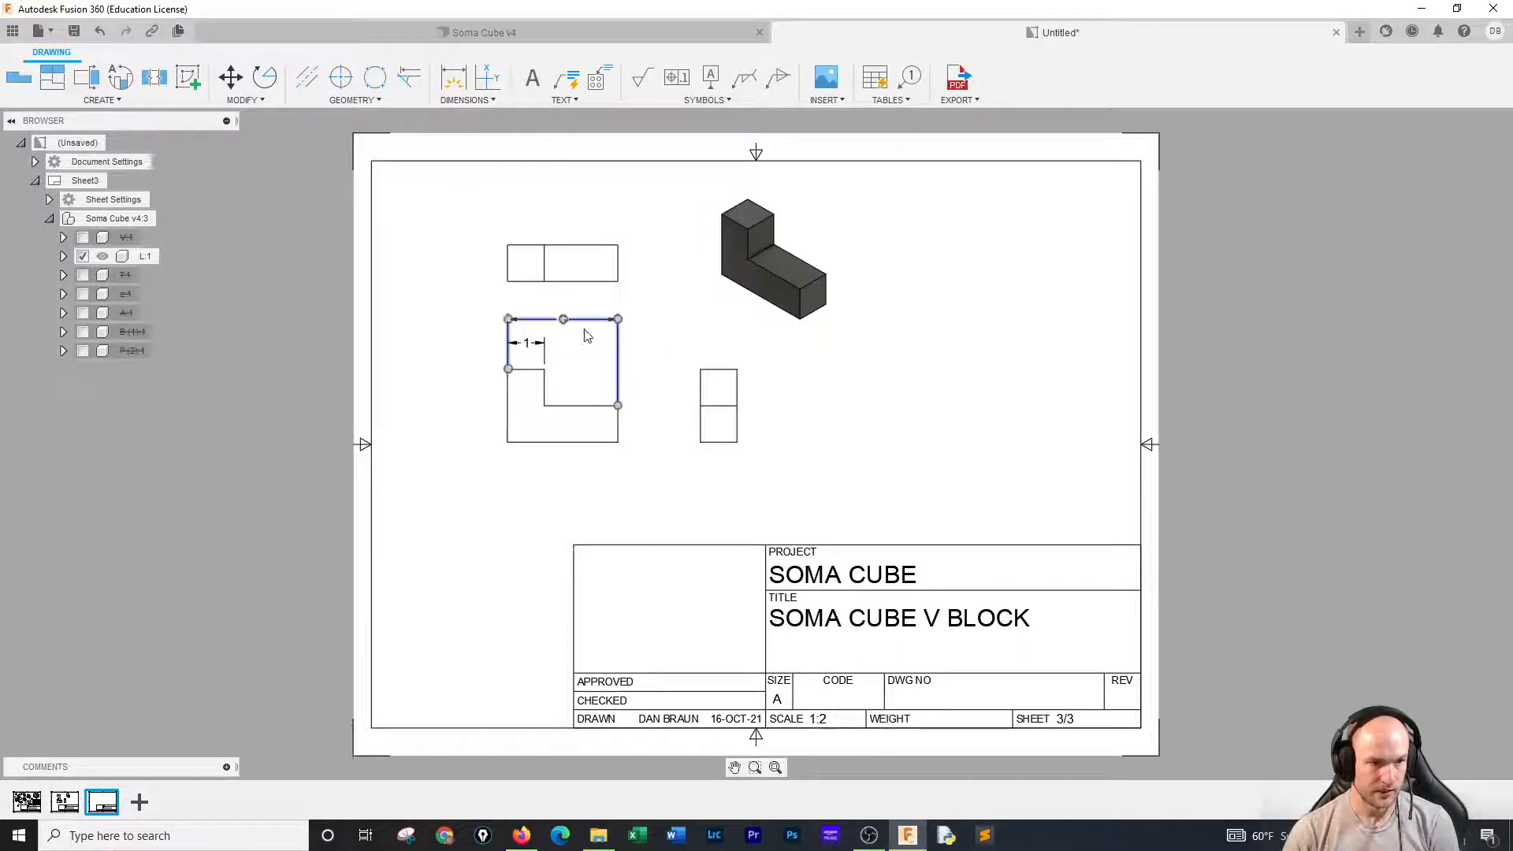
left_click(559, 298)
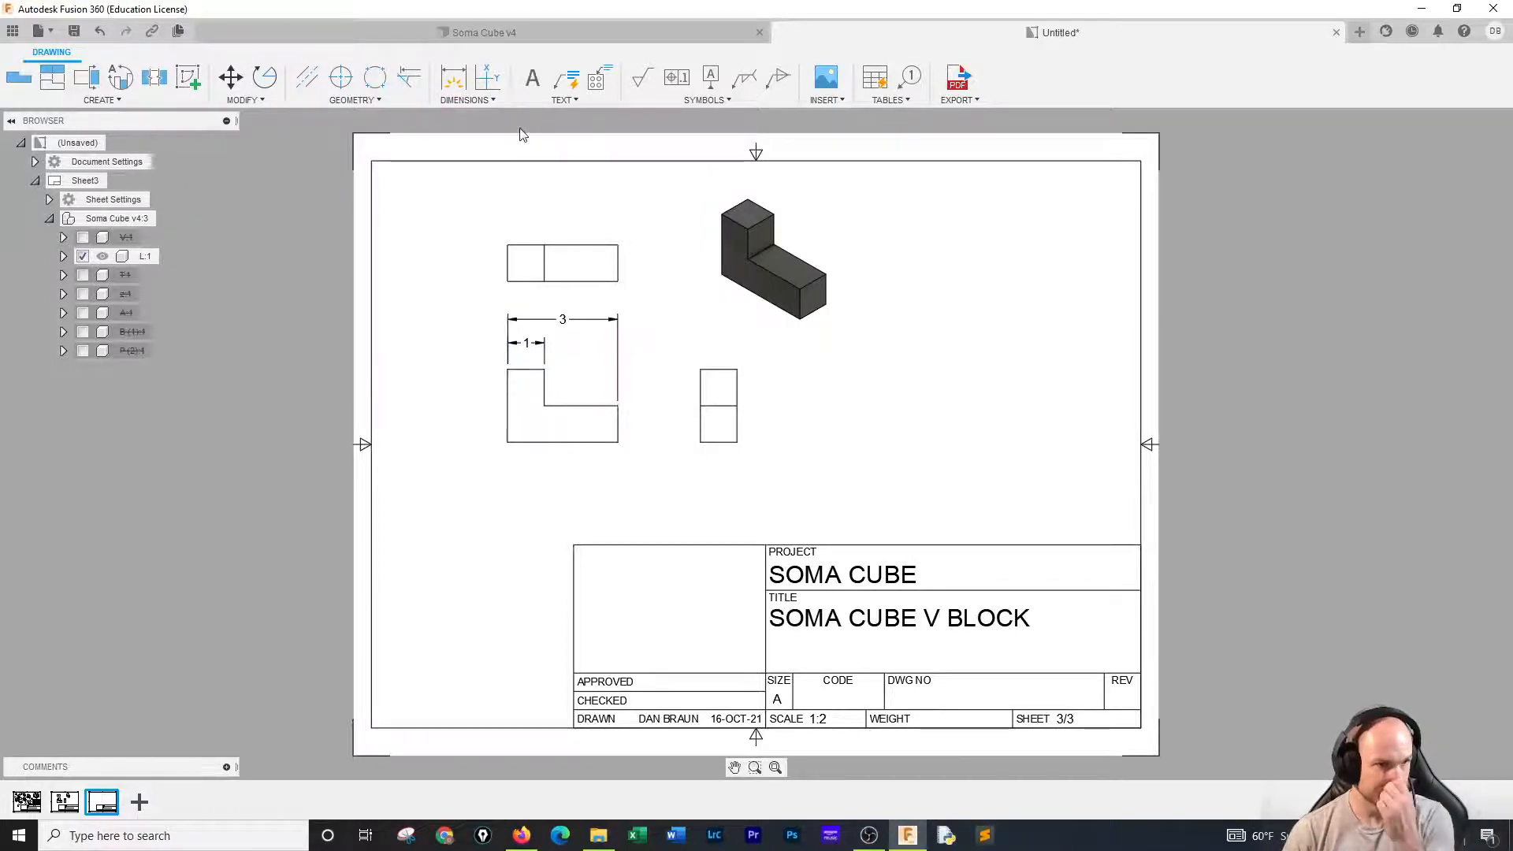
Dimension the overall height and the lower leg's height beside the L block's base view.
left_click(453, 77)
left_click(545, 370)
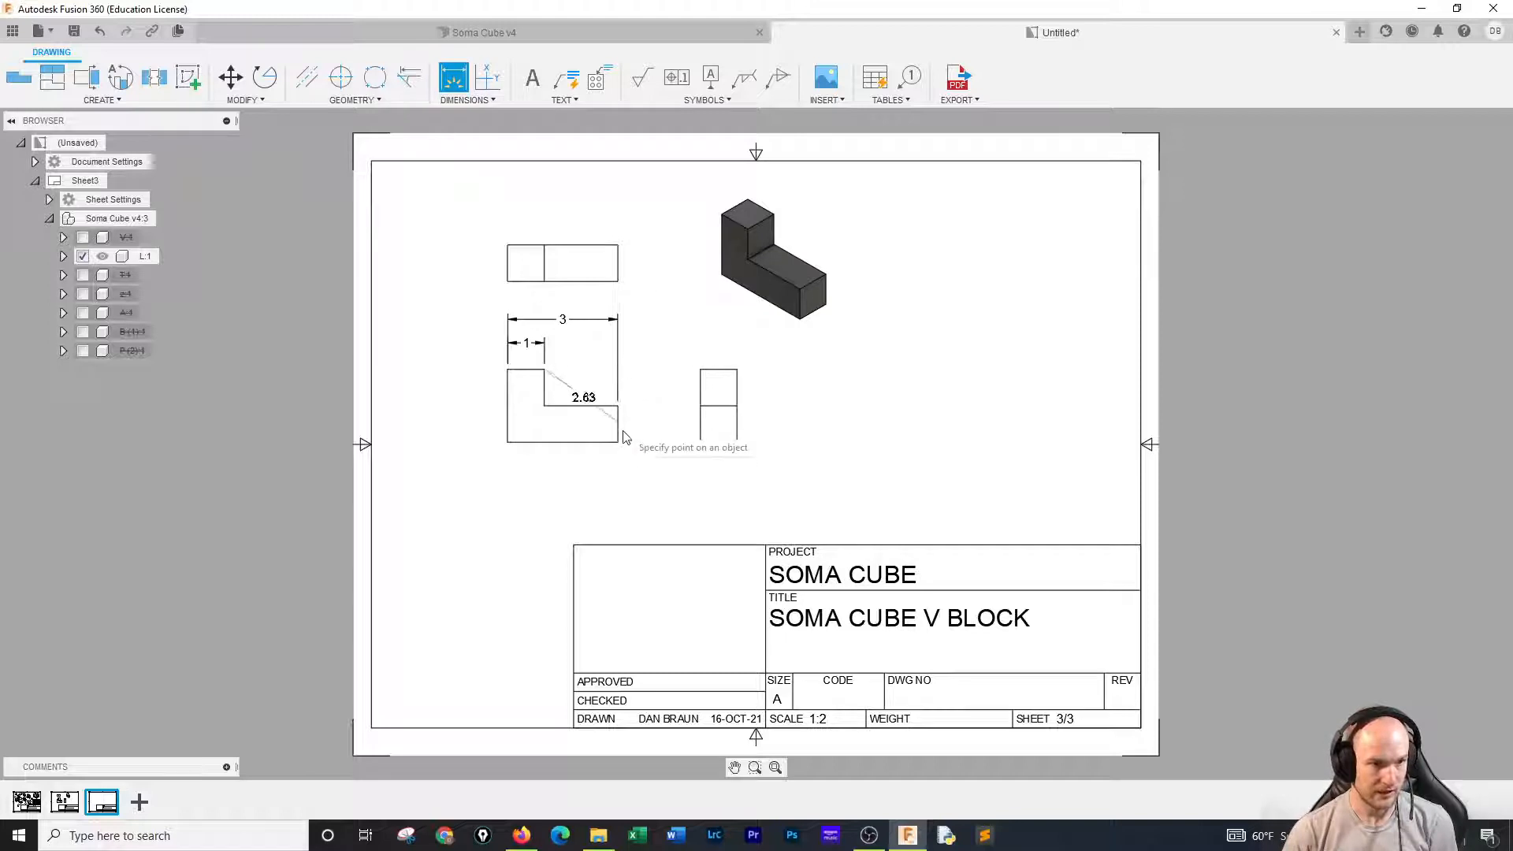
left_click(618, 441)
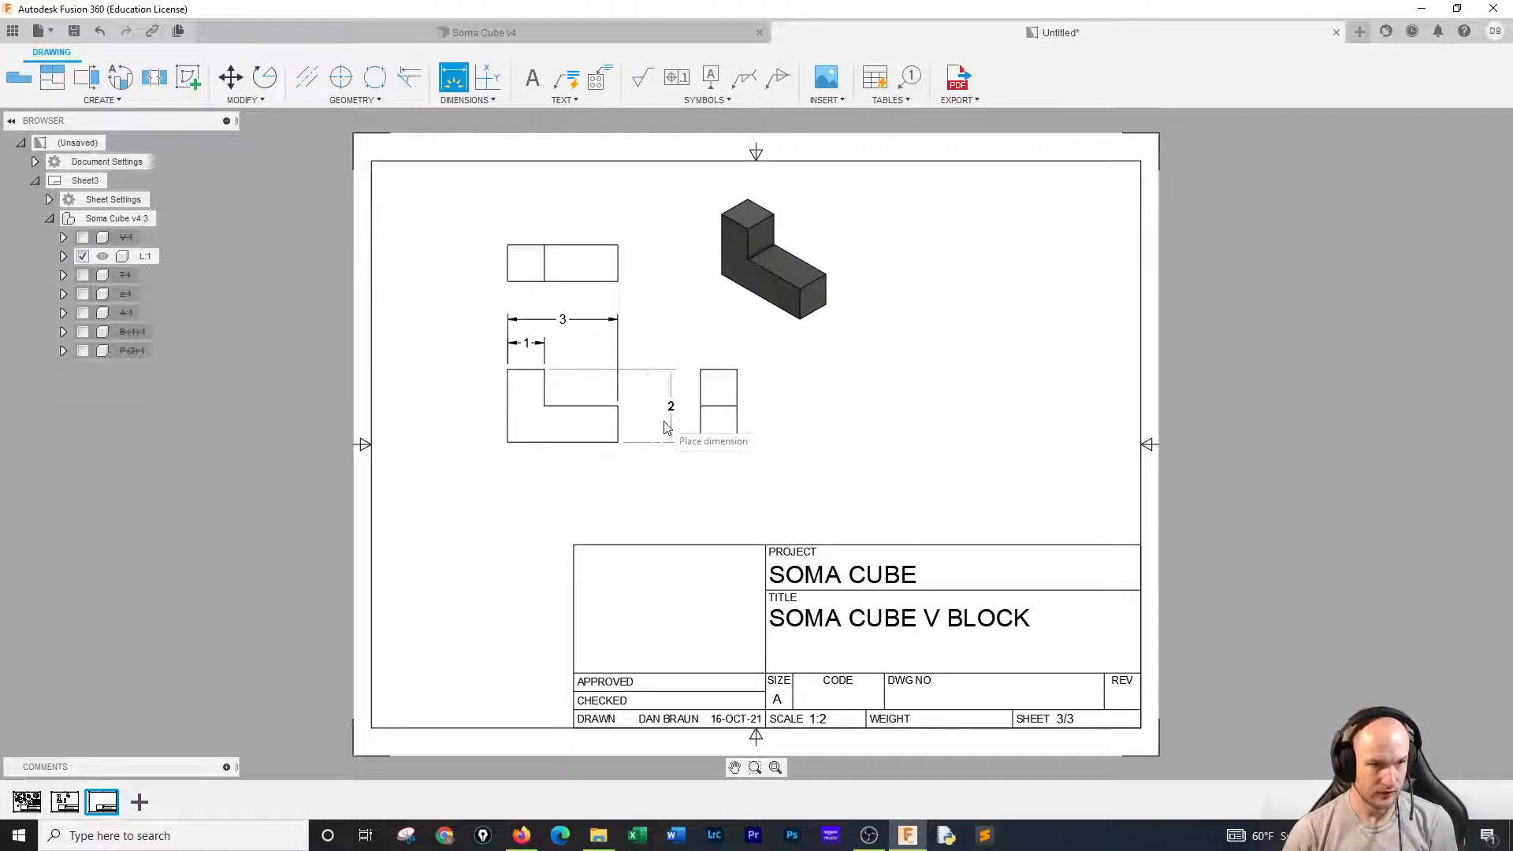
left_click(664, 422)
left_click(617, 421)
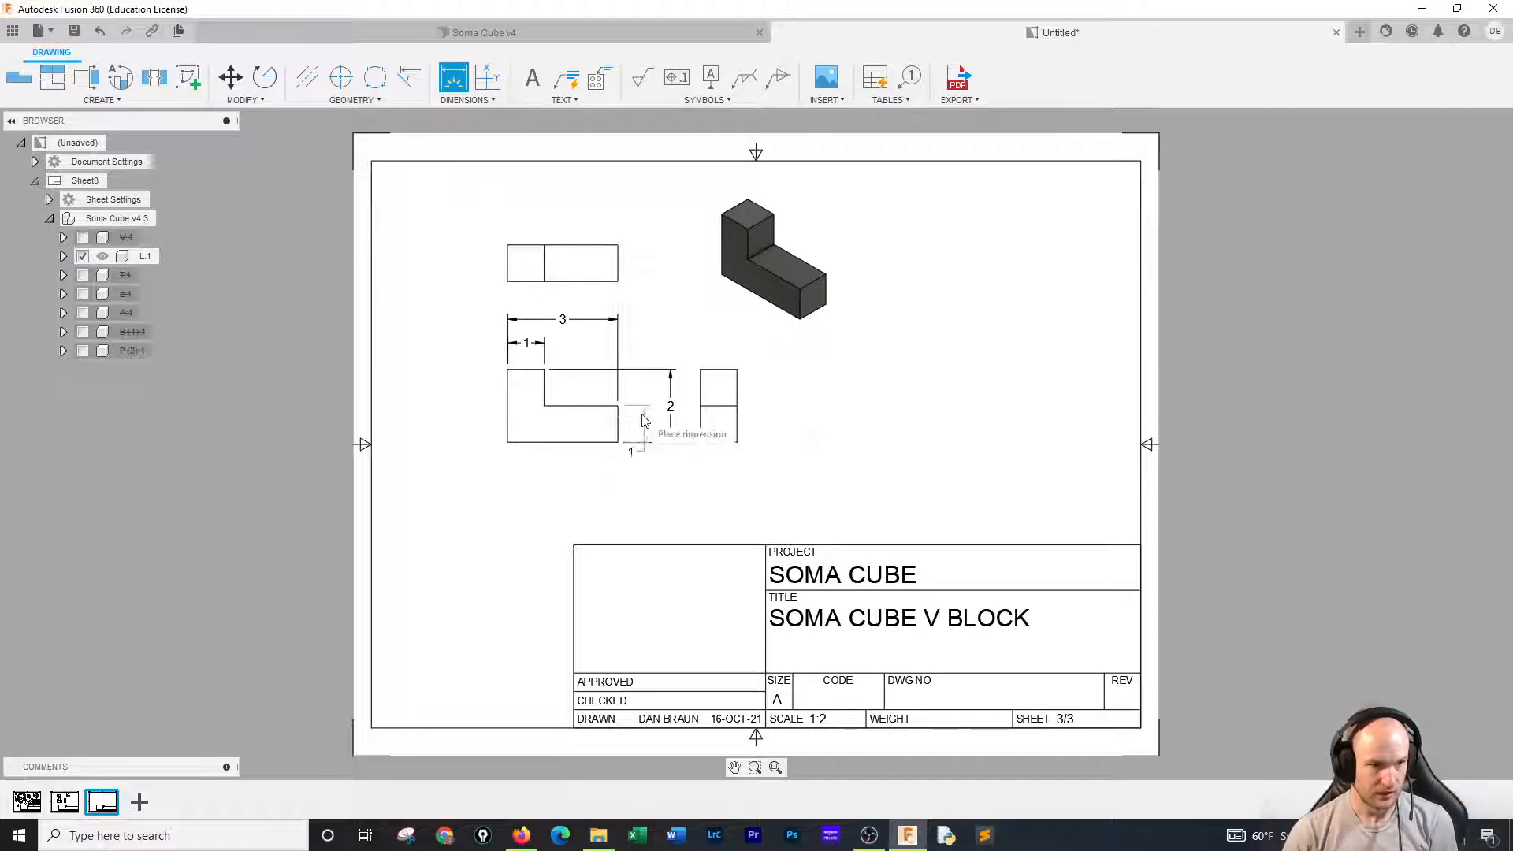
right_click(663, 485)
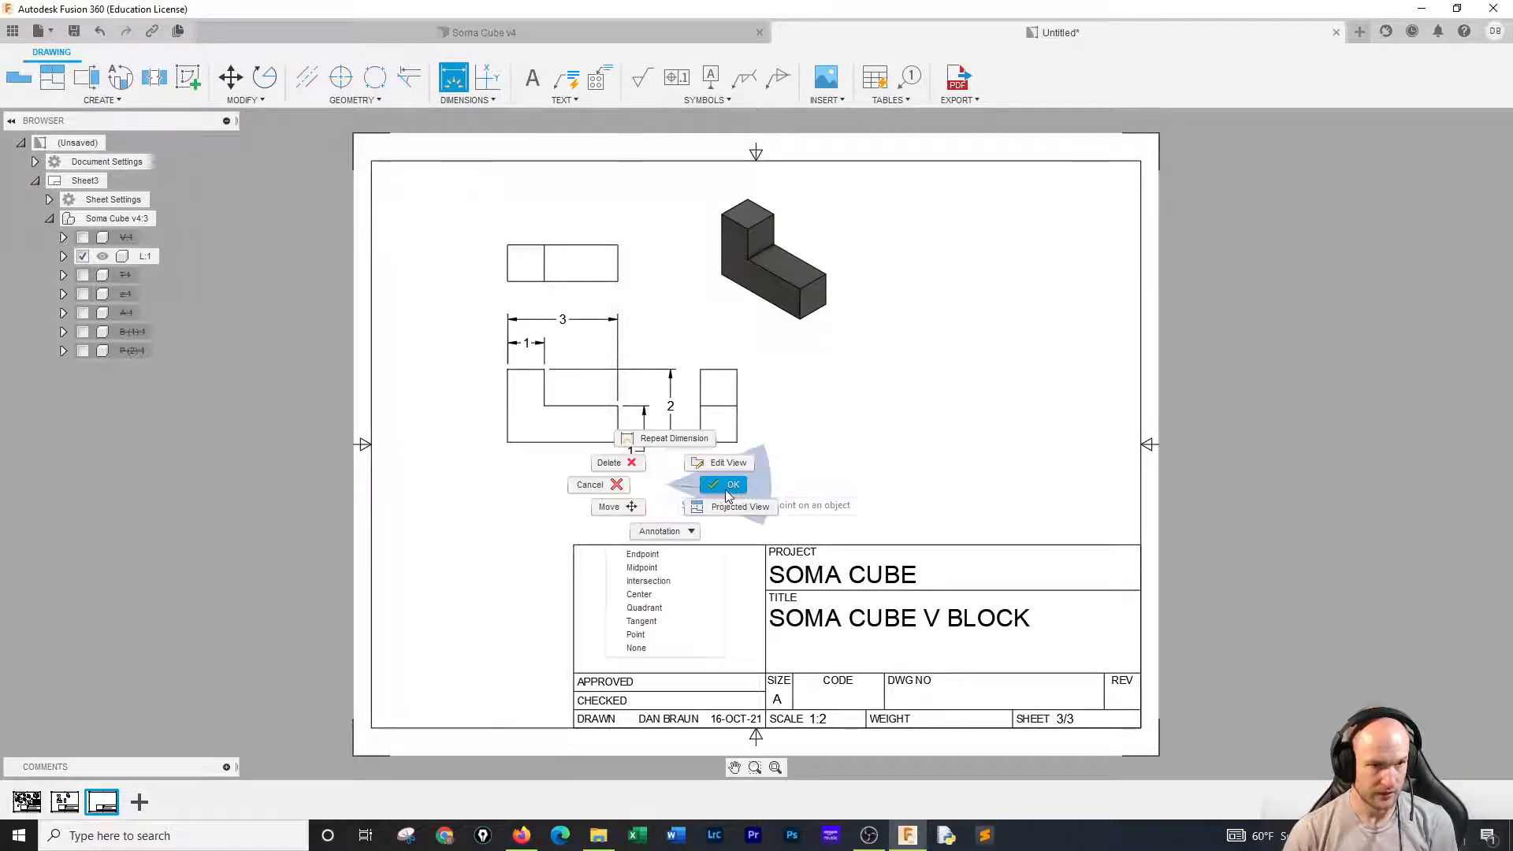
left_click(726, 485)
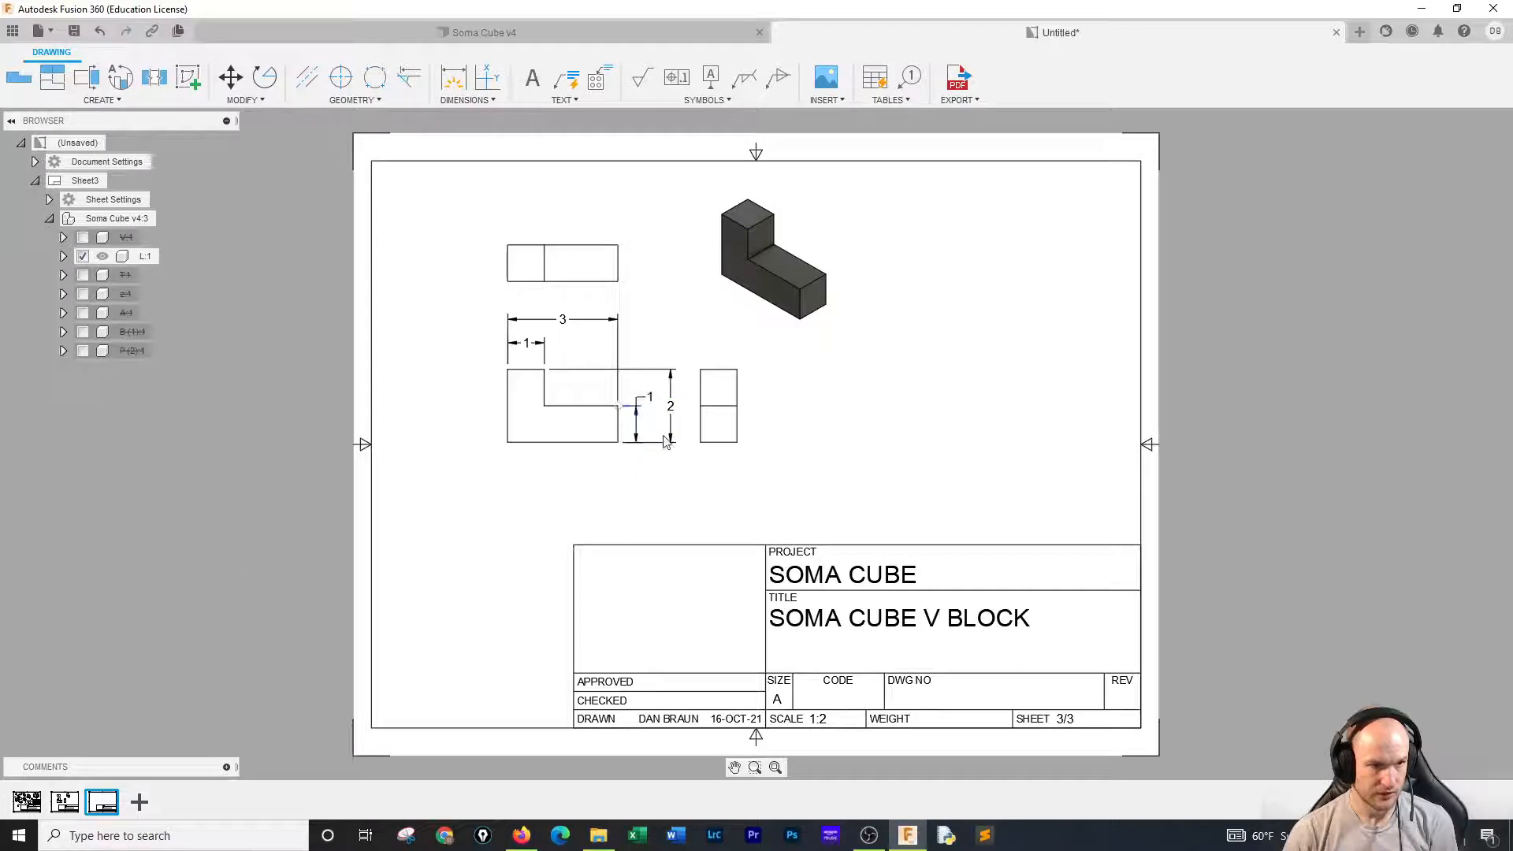
Dimension the block's depth beside the top view and center its text between the extension lines.
left_click(453, 77)
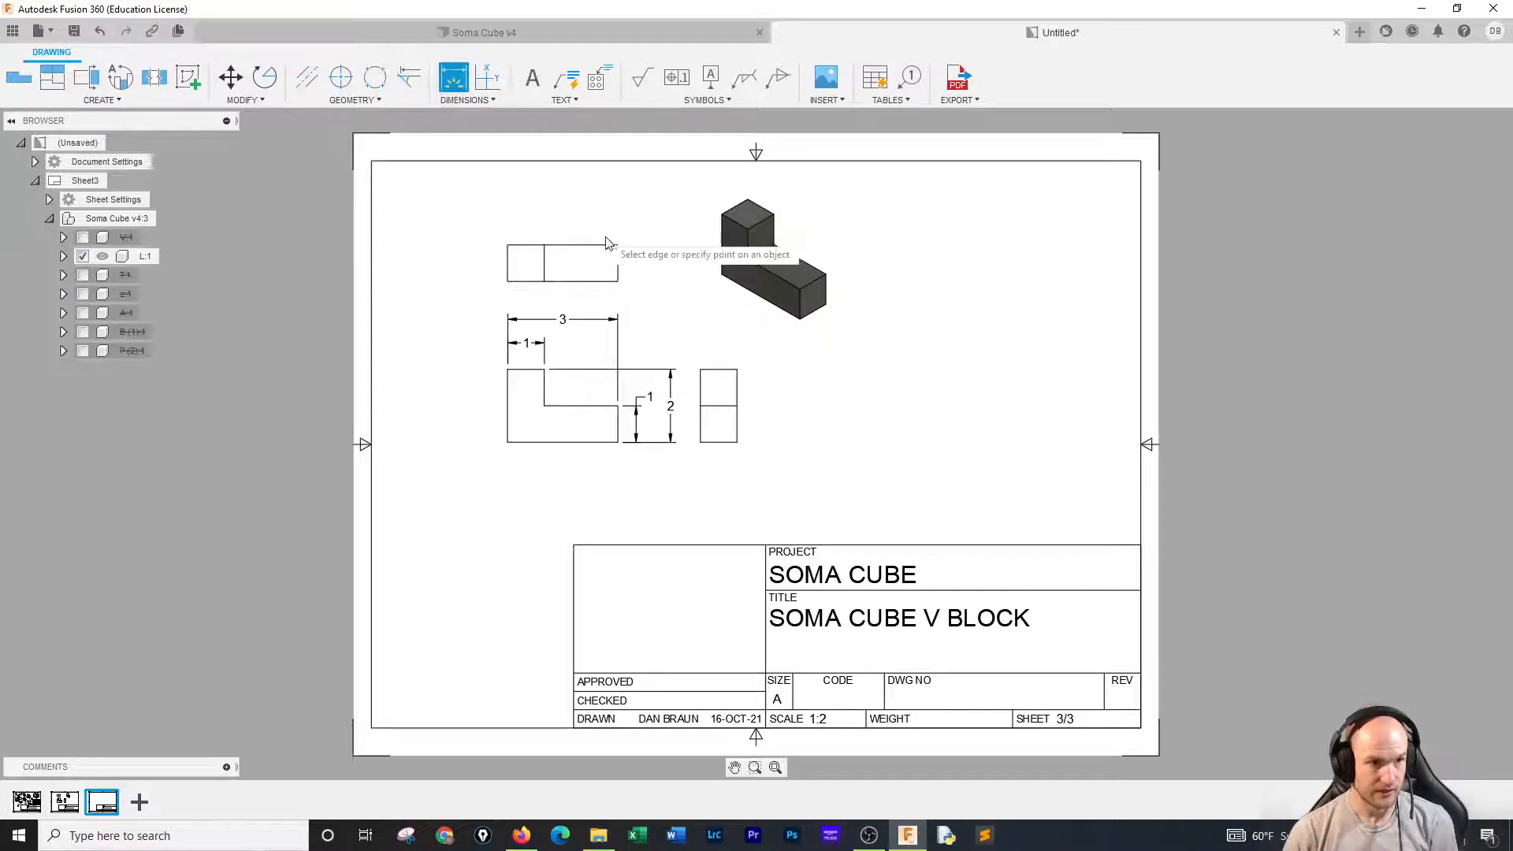
left_click(619, 269)
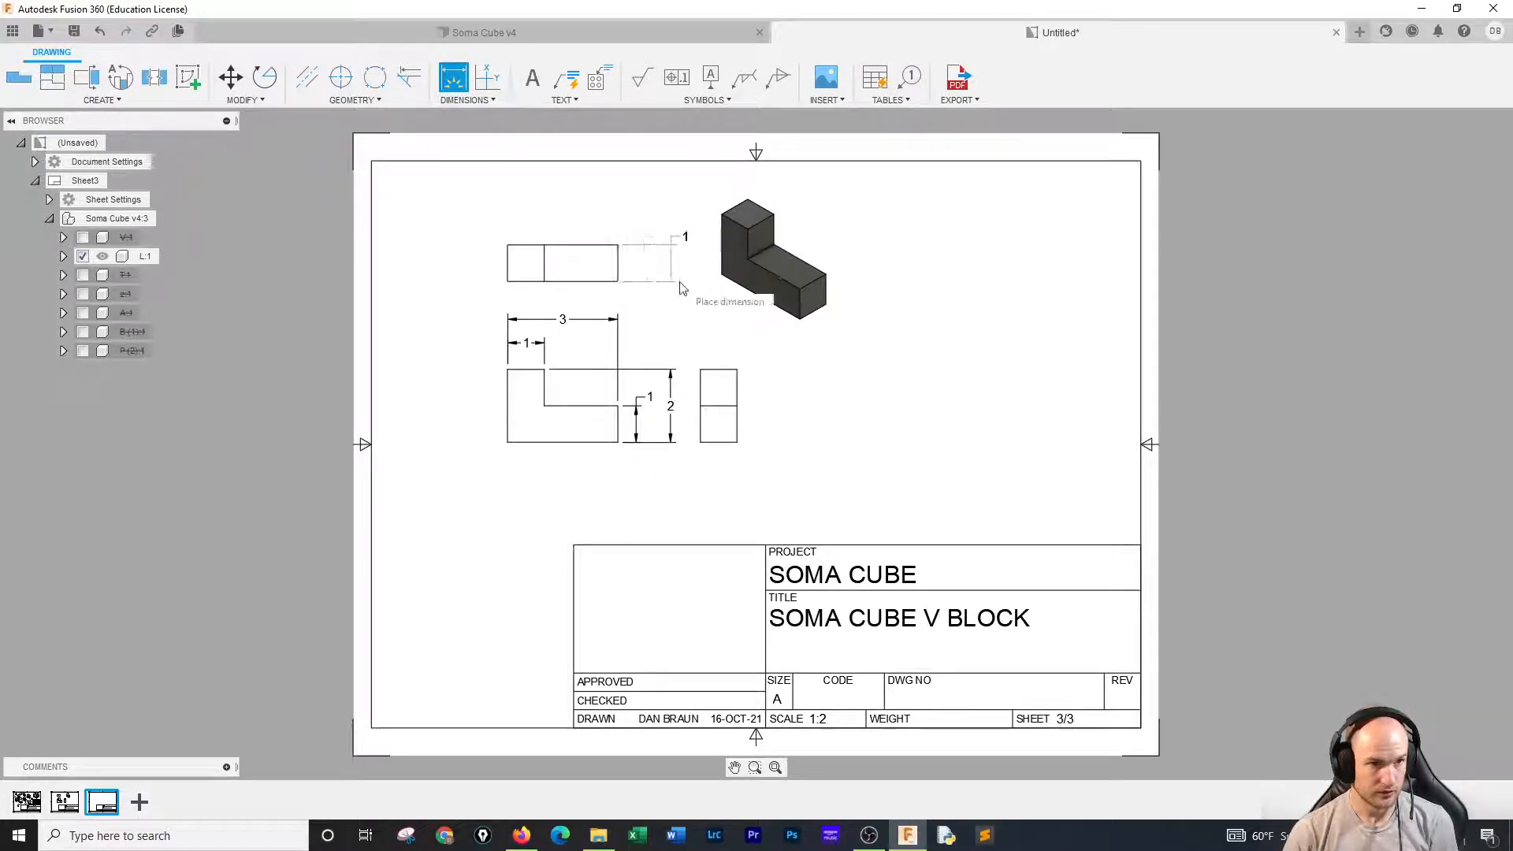
left_click(655, 244)
left_click(657, 239)
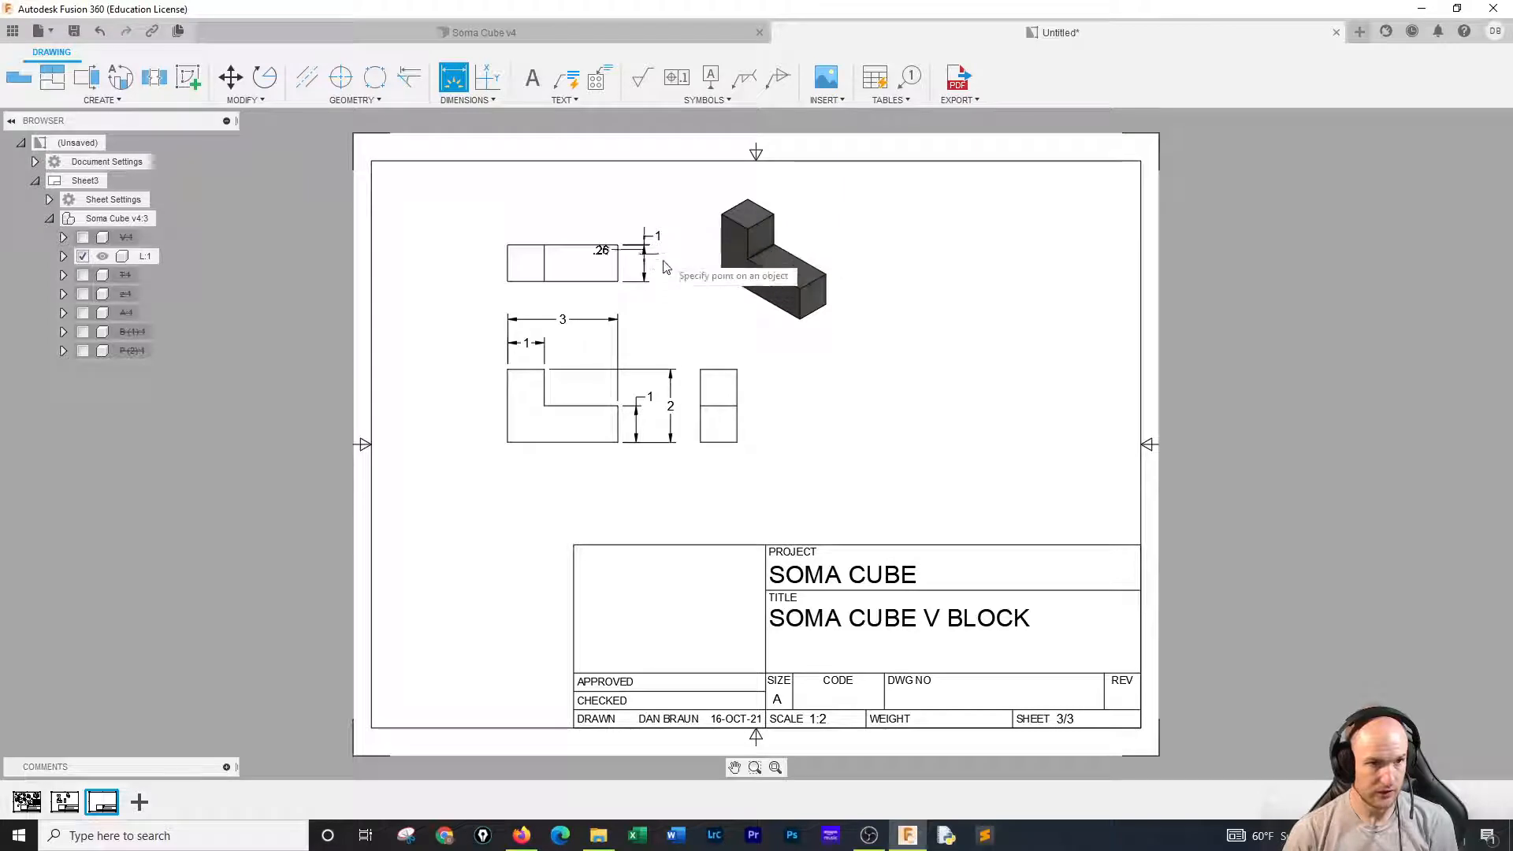
right_click(660, 275)
left_click(710, 277)
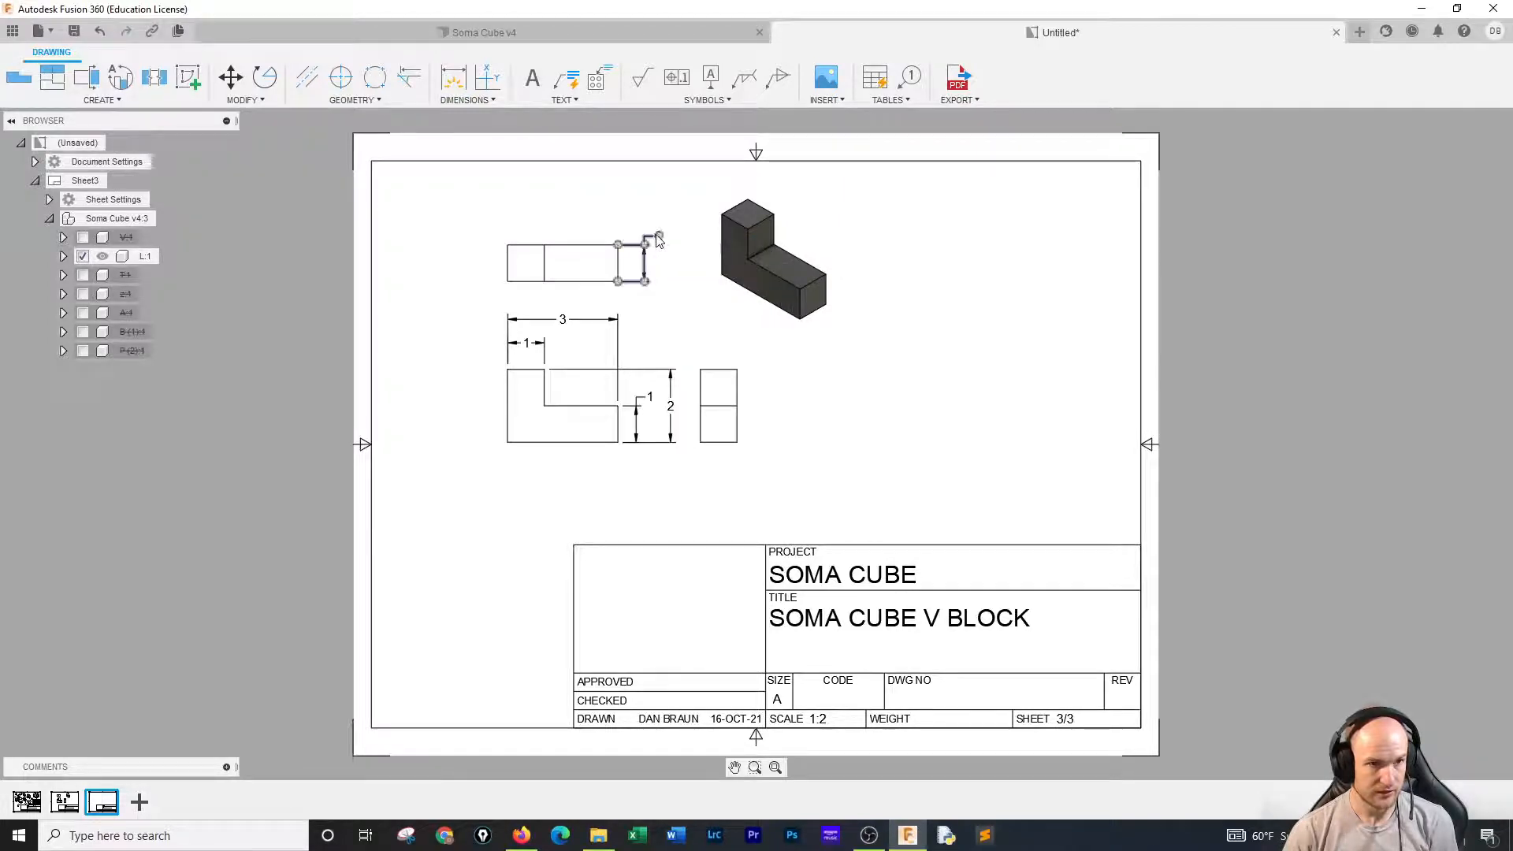
left_click_drag(659, 236, 643, 263)
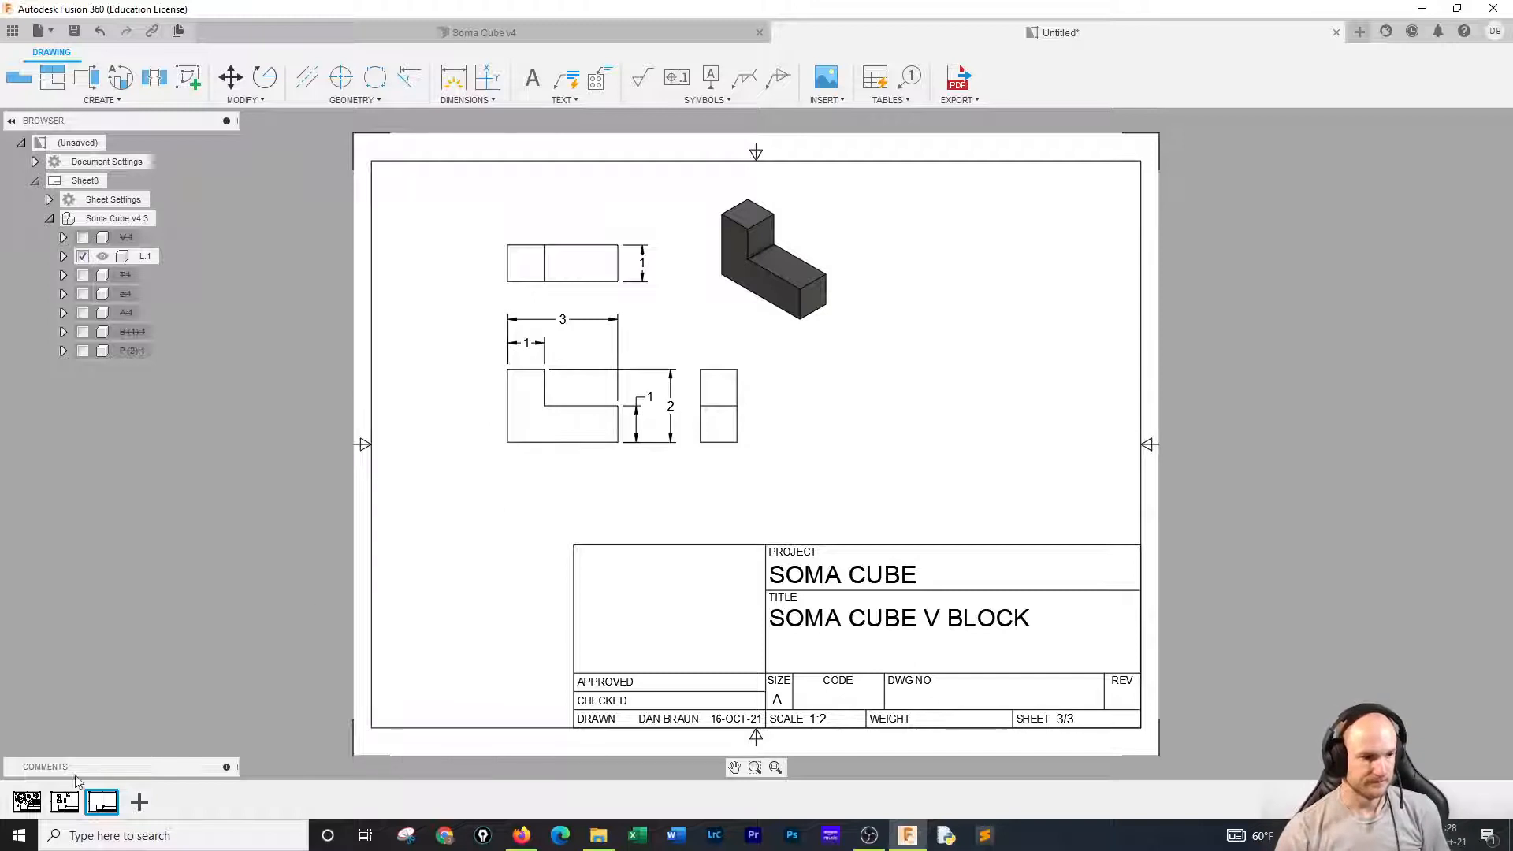
Add a fourth sheet and place a front base view at 1:2 scale with visible and hidden edges.
left_click(140, 804)
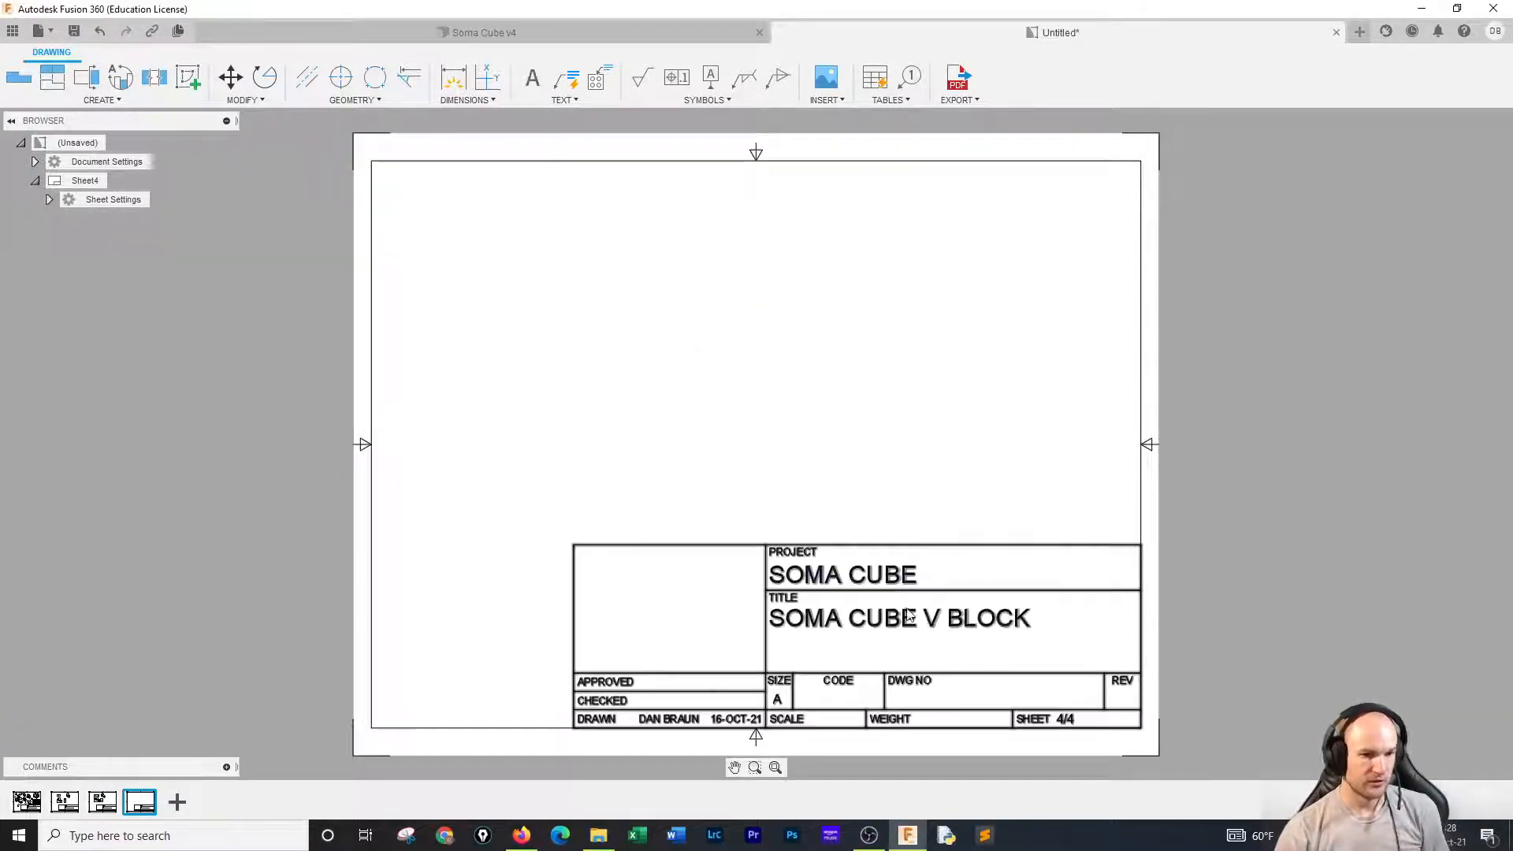
left_click(6, 83)
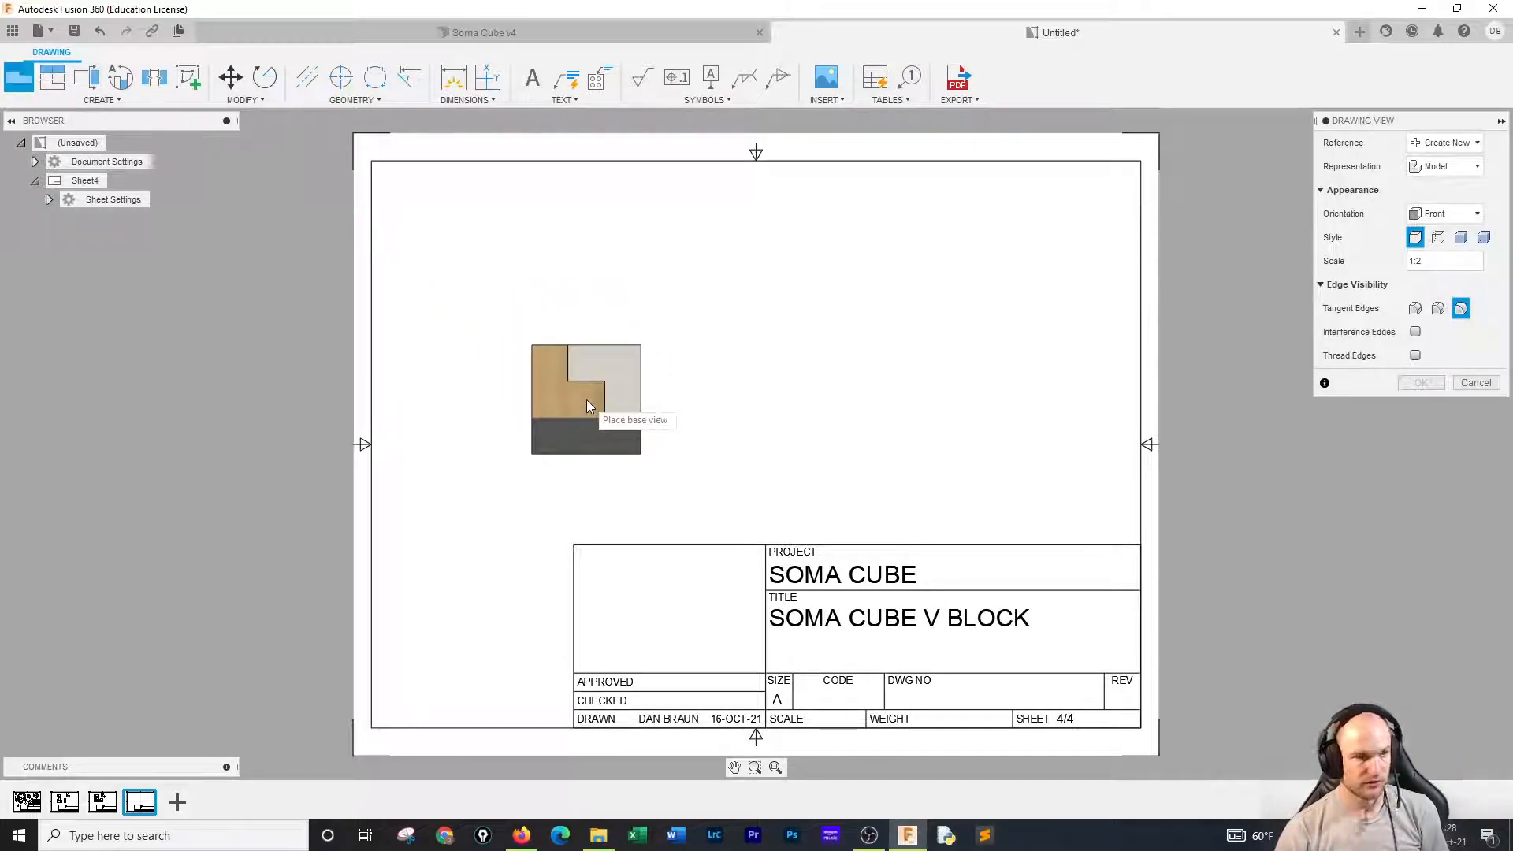
left_click(587, 399)
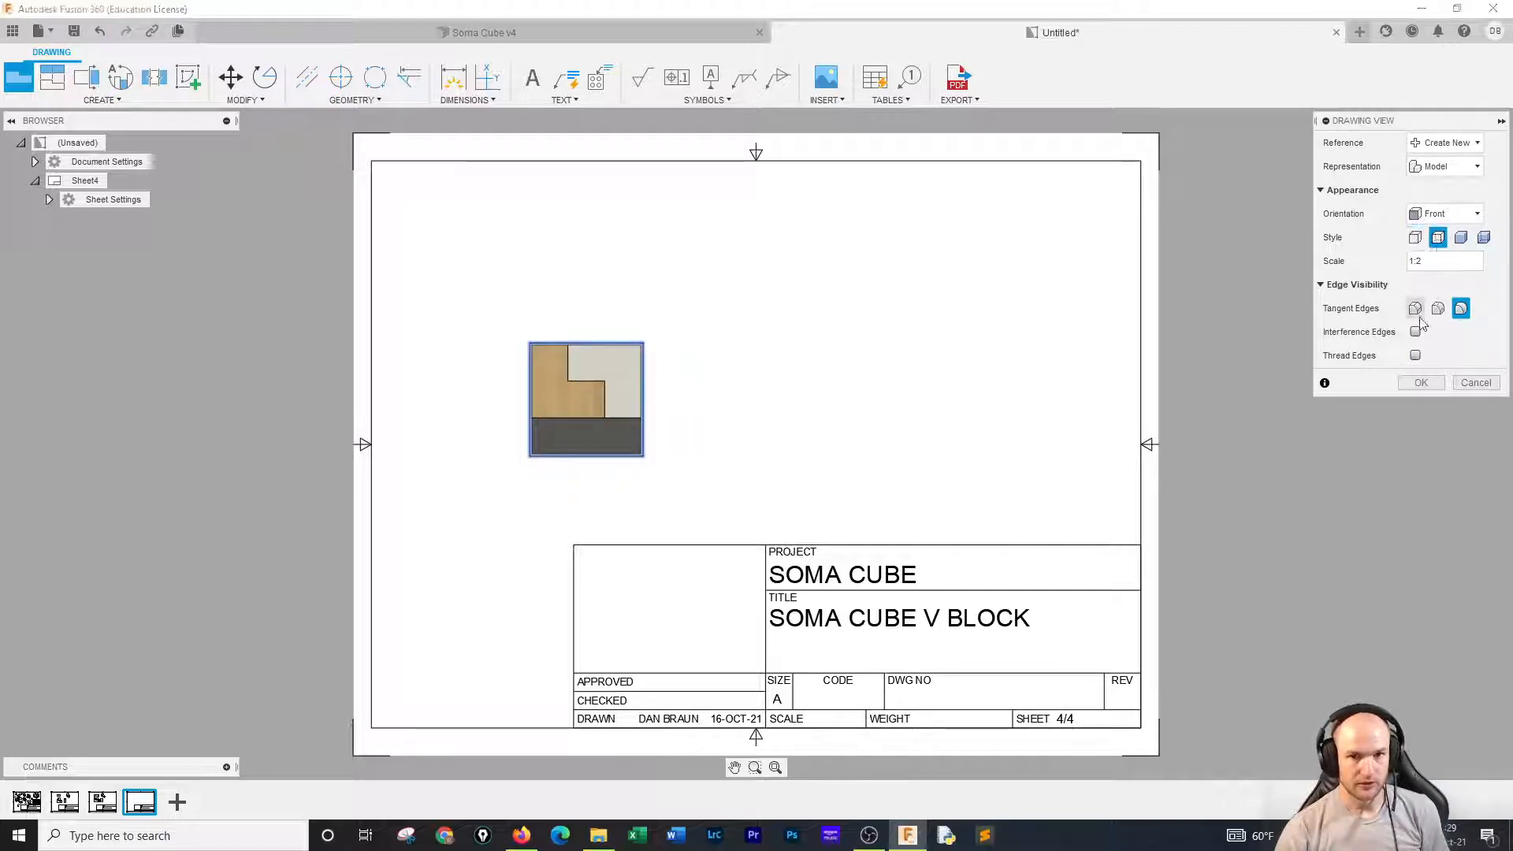
left_click(1420, 383)
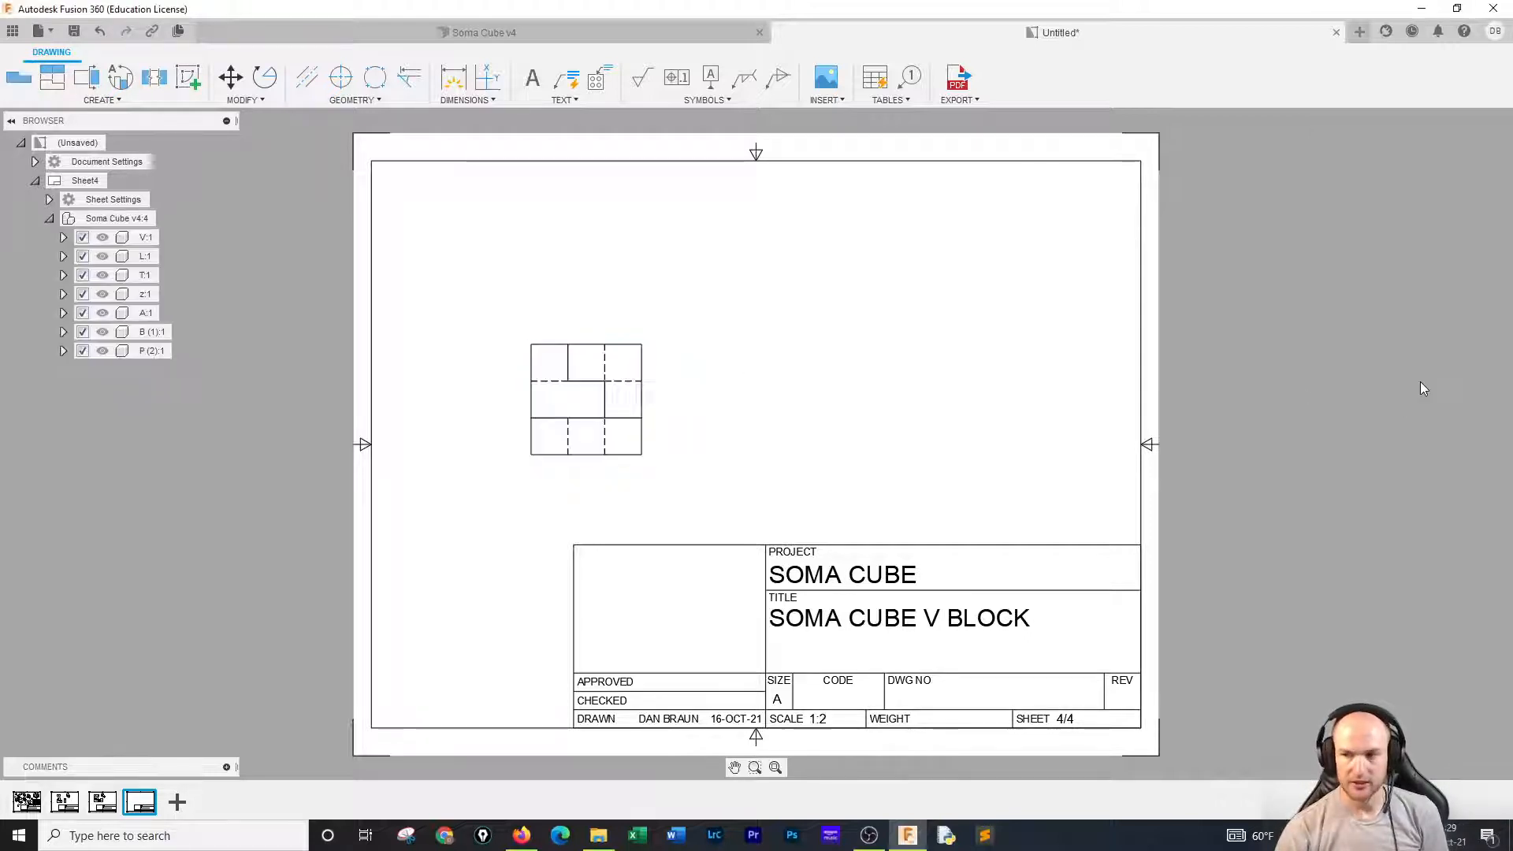
Suppress every component except T:1 in the fourth sheet's view.
double_click(653, 364)
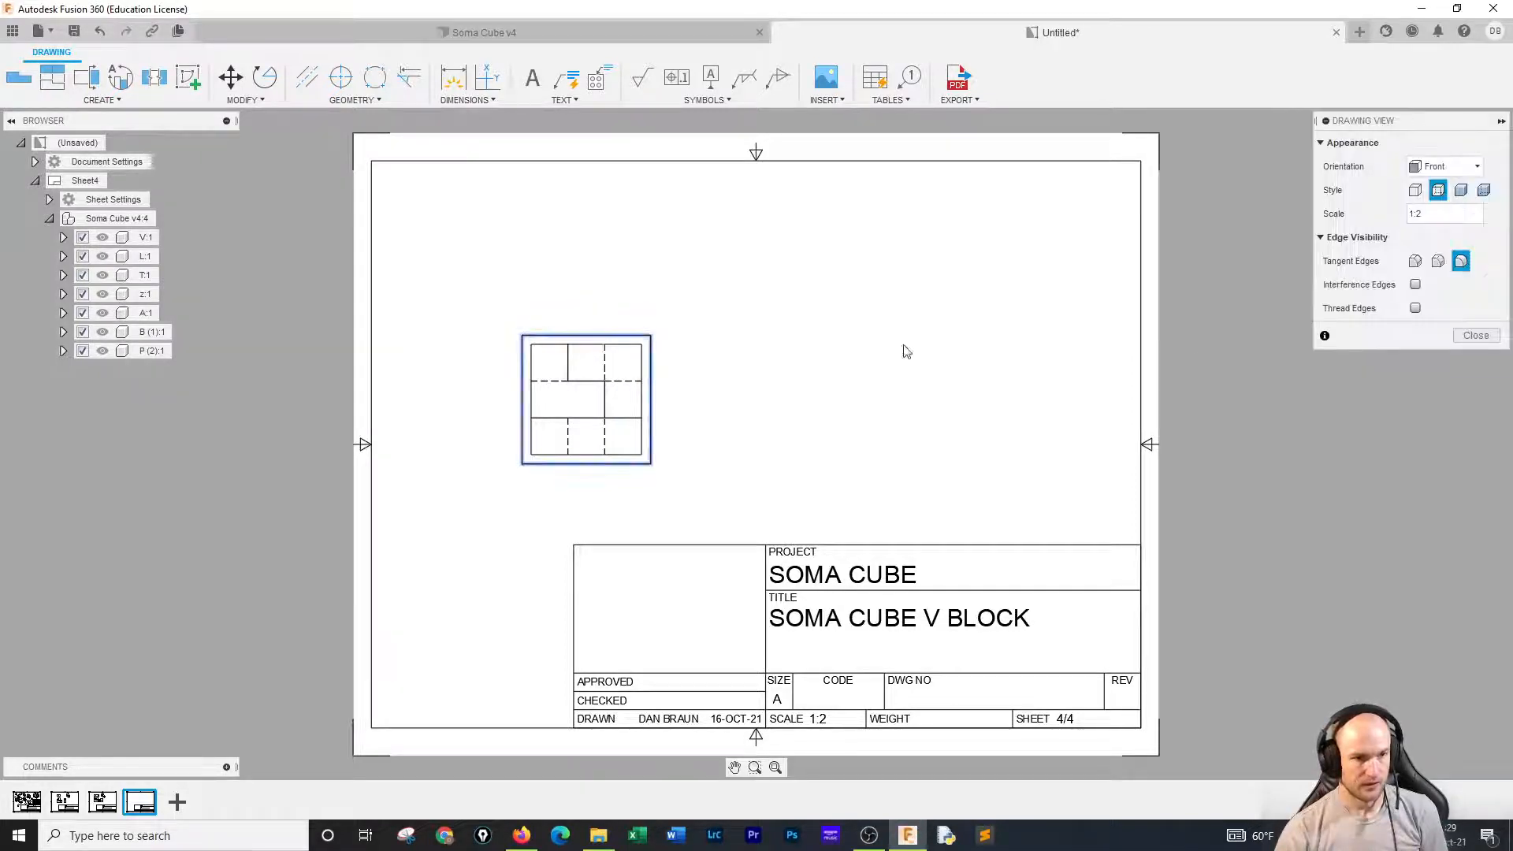
left_click(1476, 336)
left_click(83, 237)
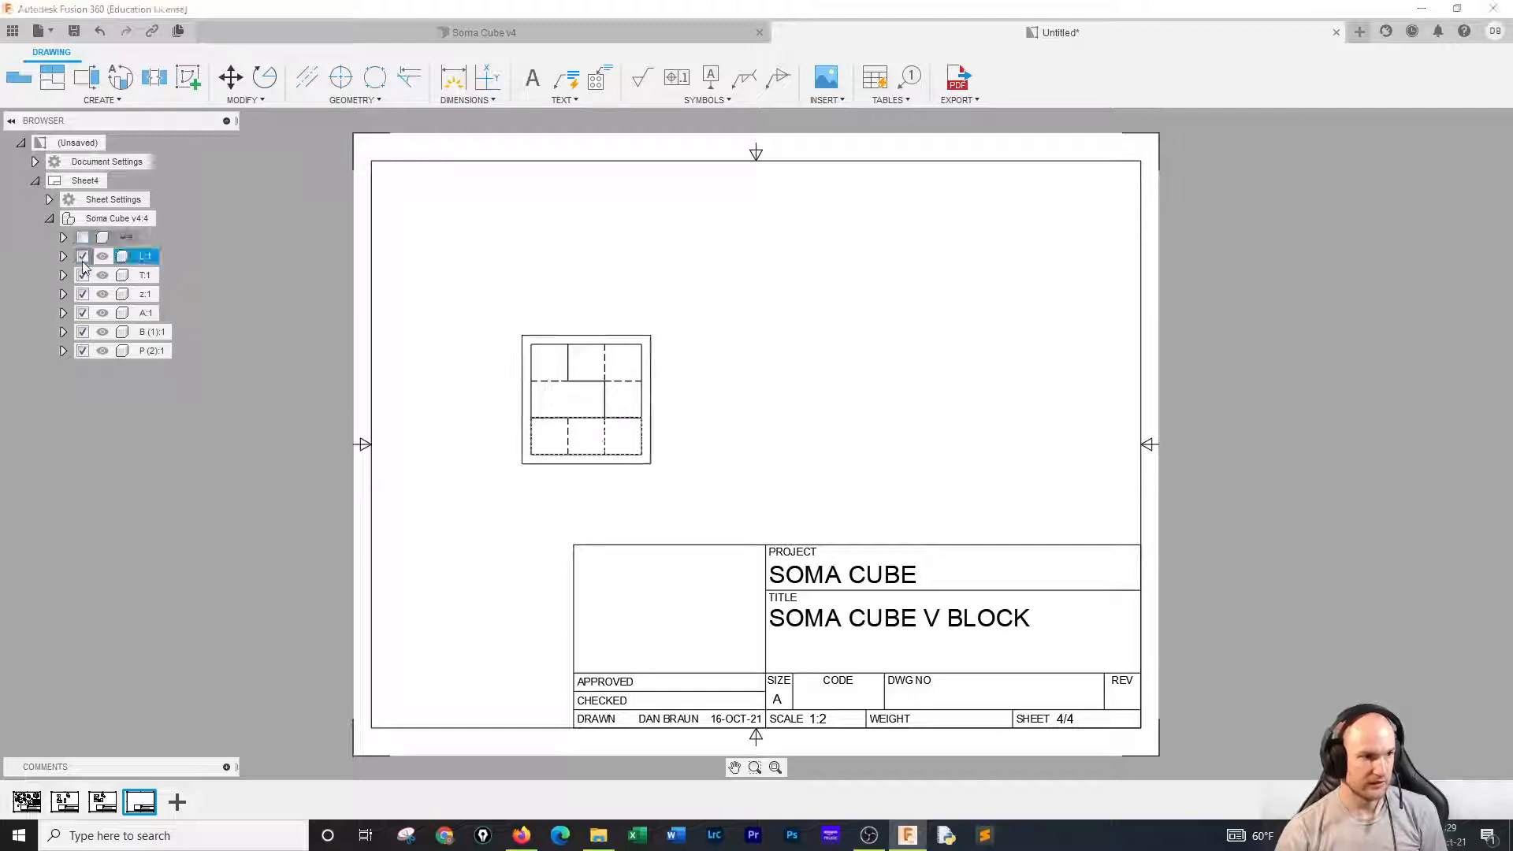
left_click(82, 256)
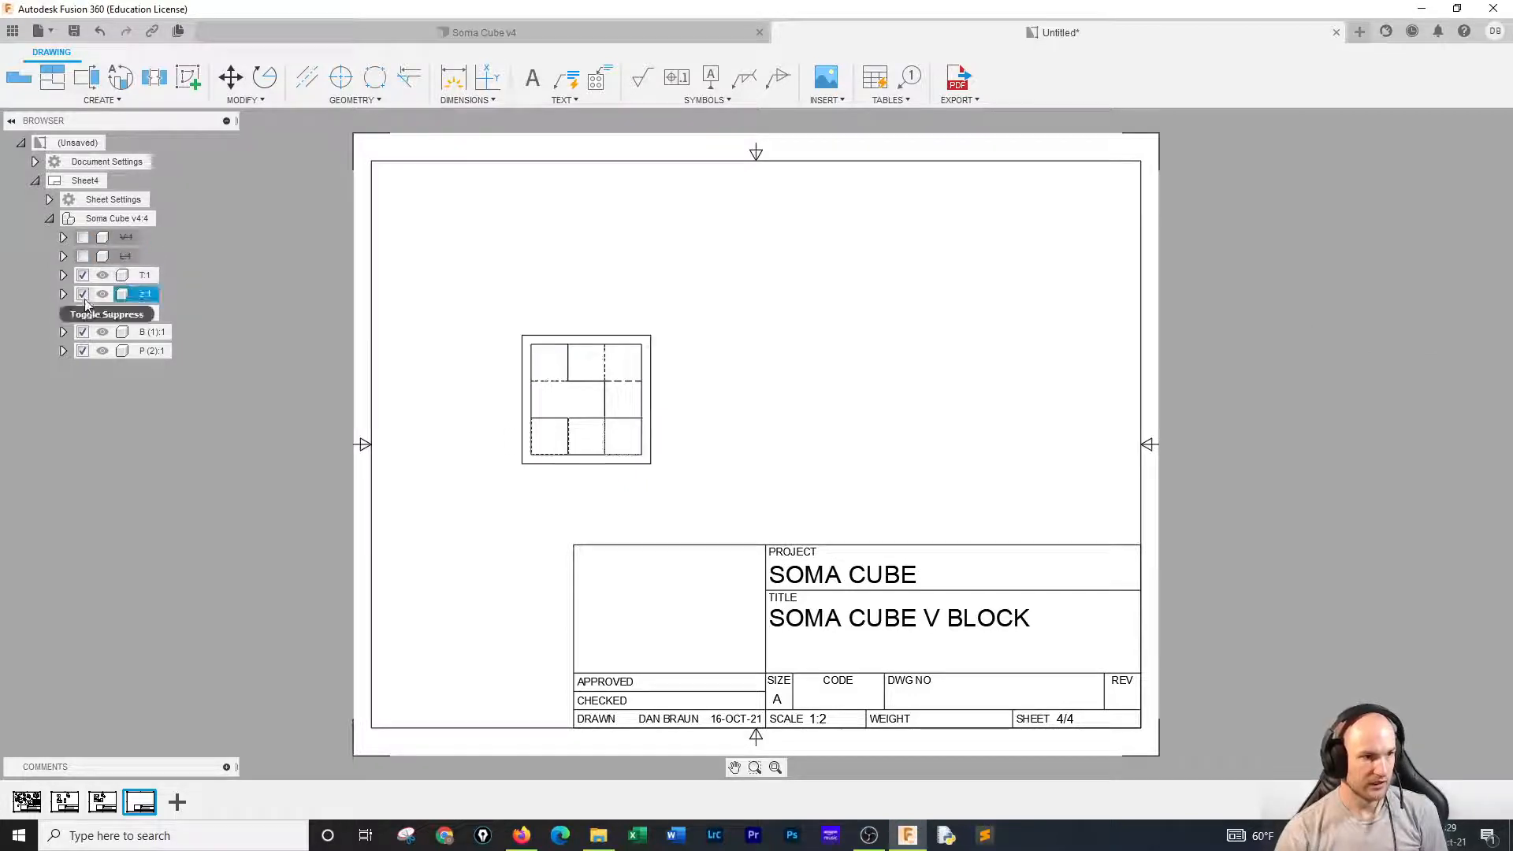
left_click(83, 294)
left_click(83, 313)
left_click(83, 332)
left_click(83, 351)
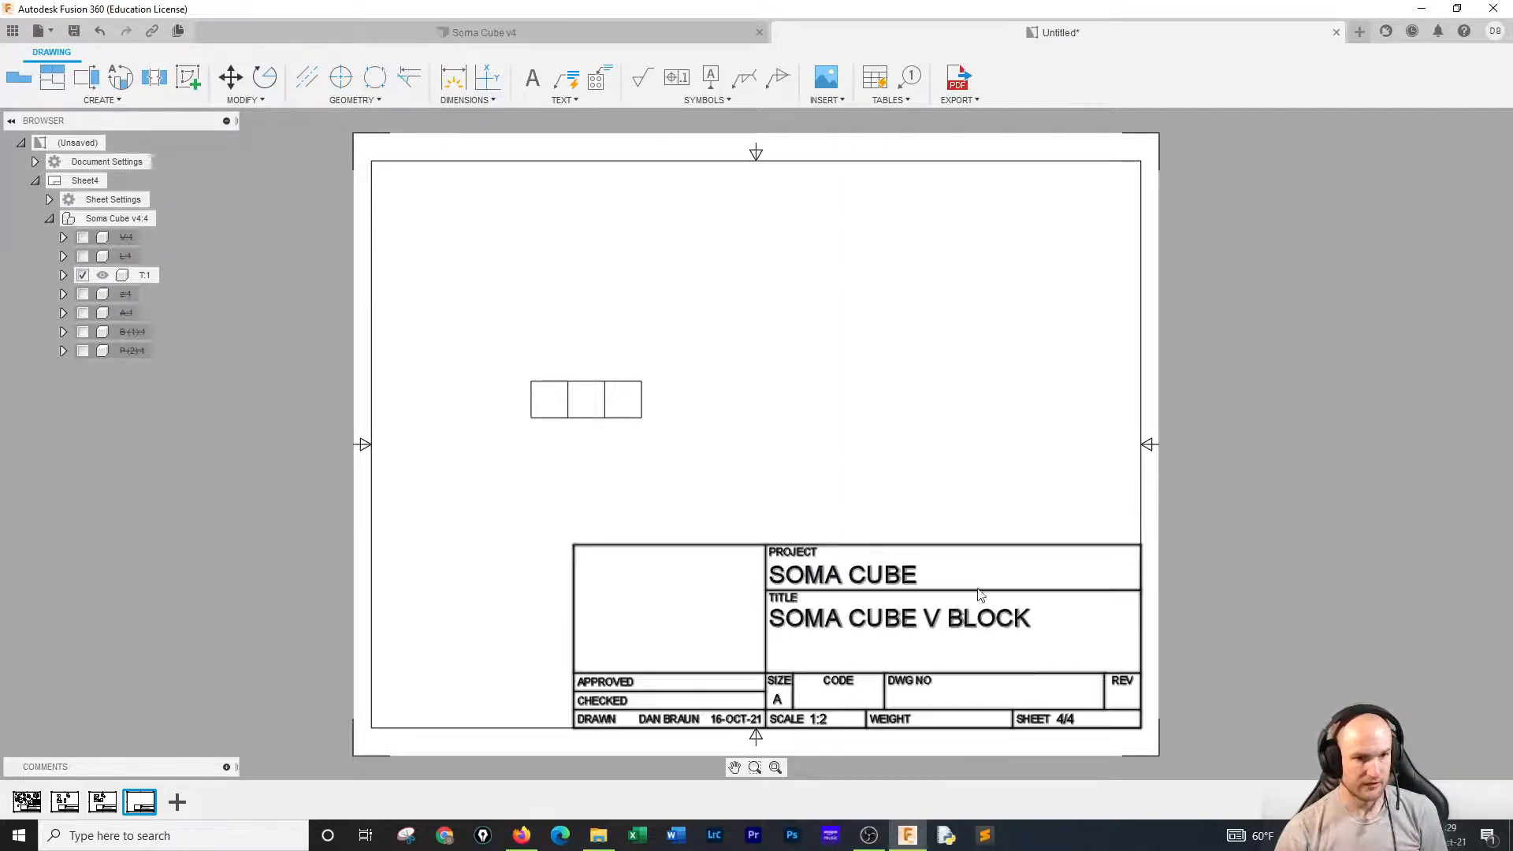
Change the fourth sheet's title block title to SOMA CUBE T BLOCK and finish editing its properties.
double_click(951, 614)
left_click(900, 426)
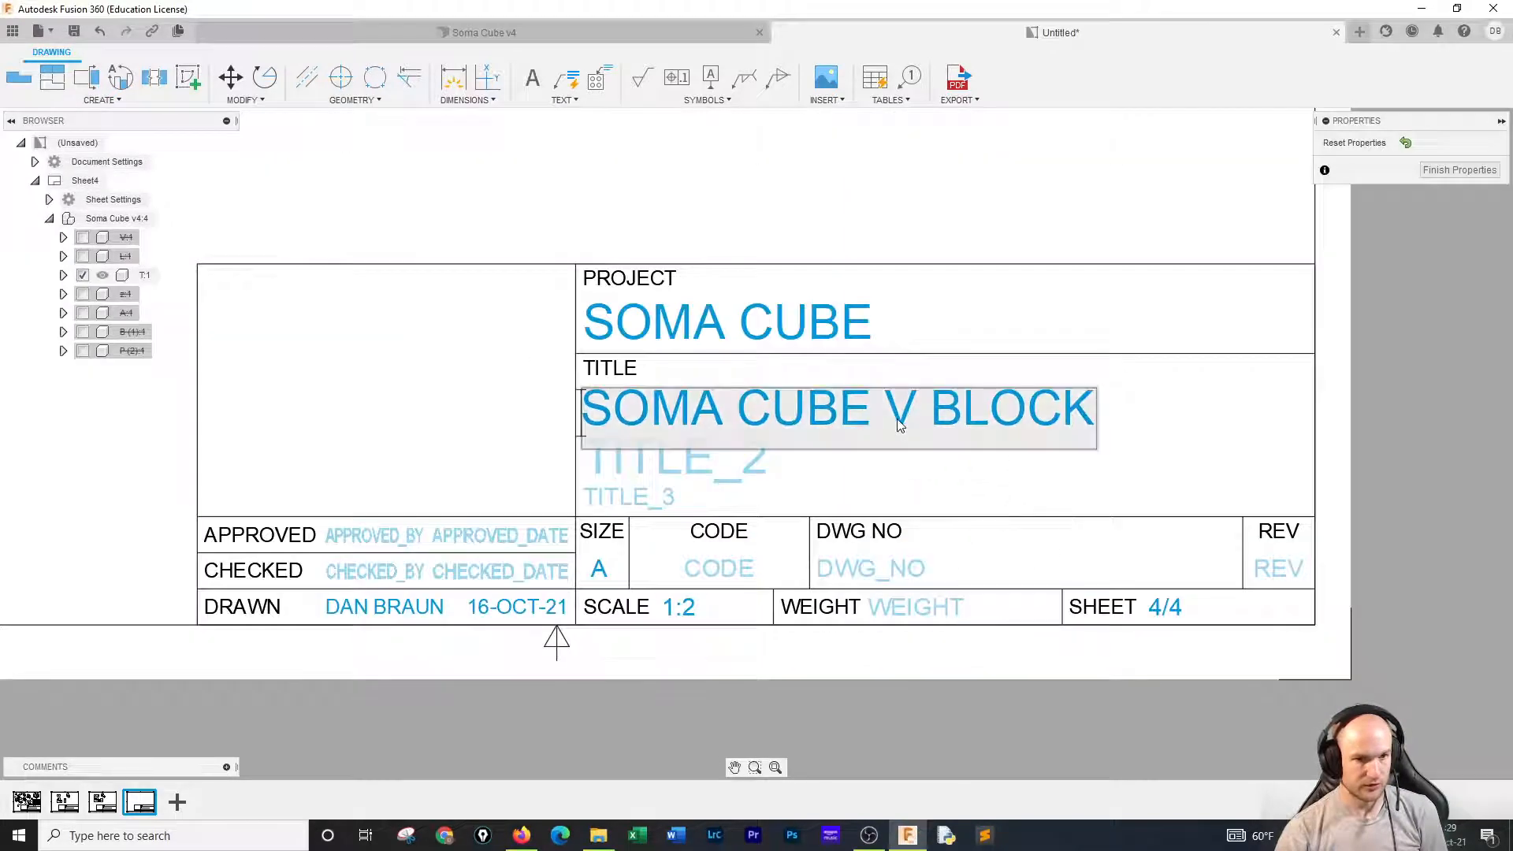
key("BackSpace")
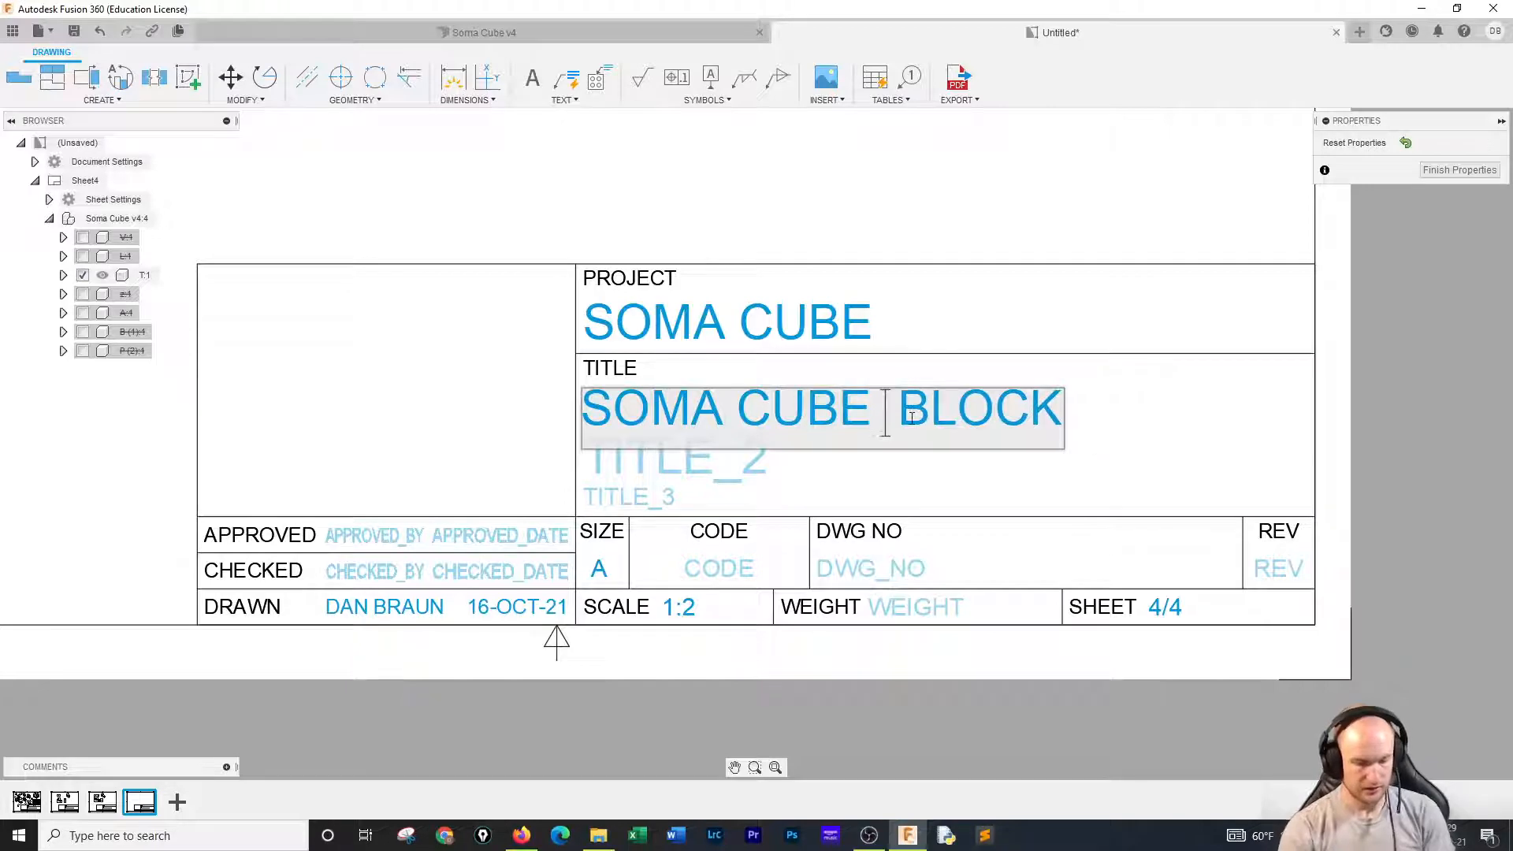
type("T")
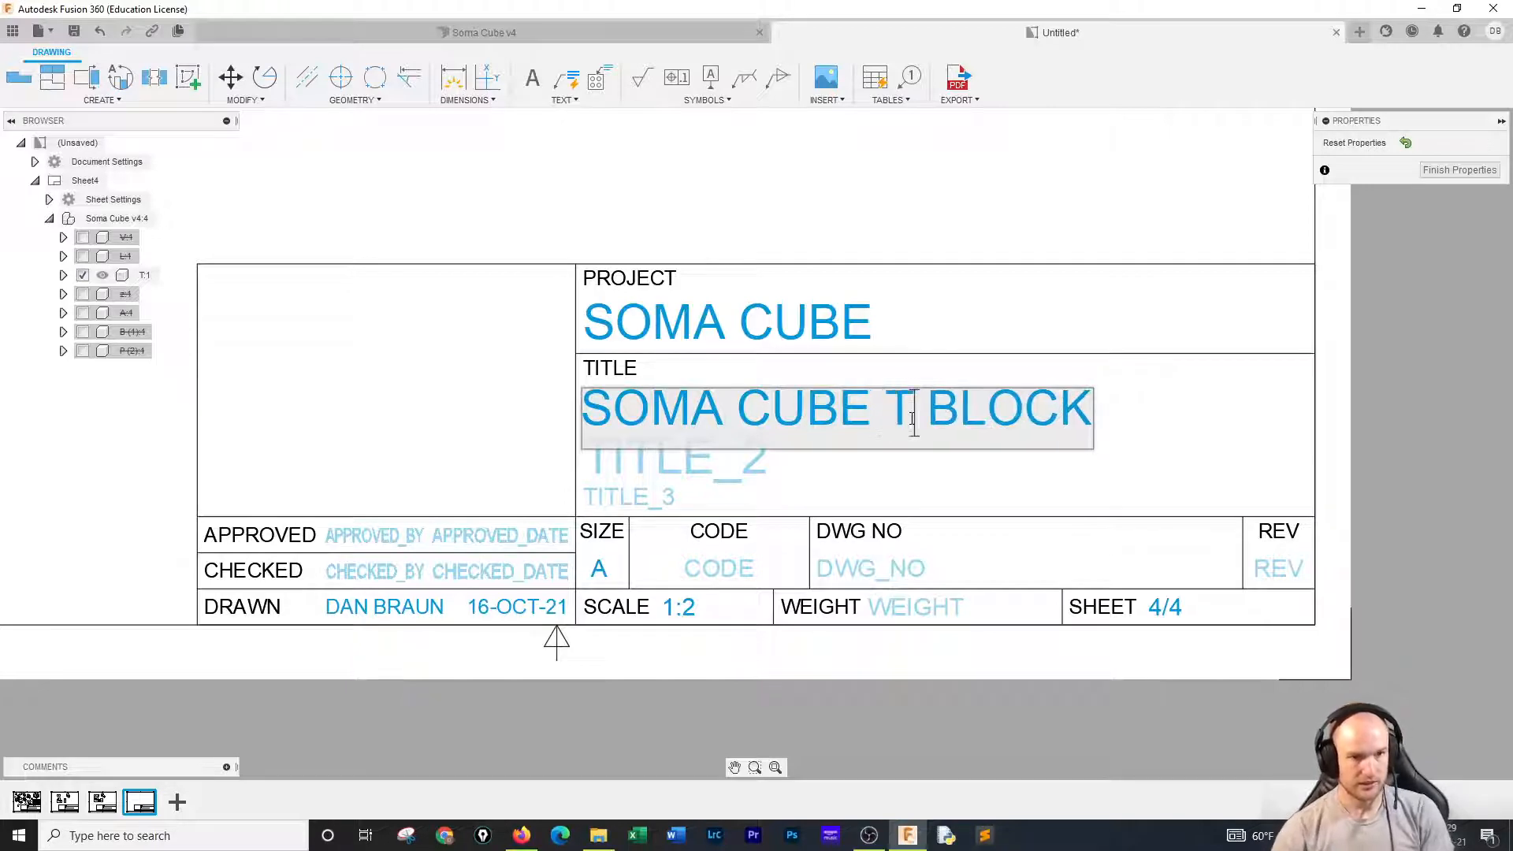
left_click(1417, 375)
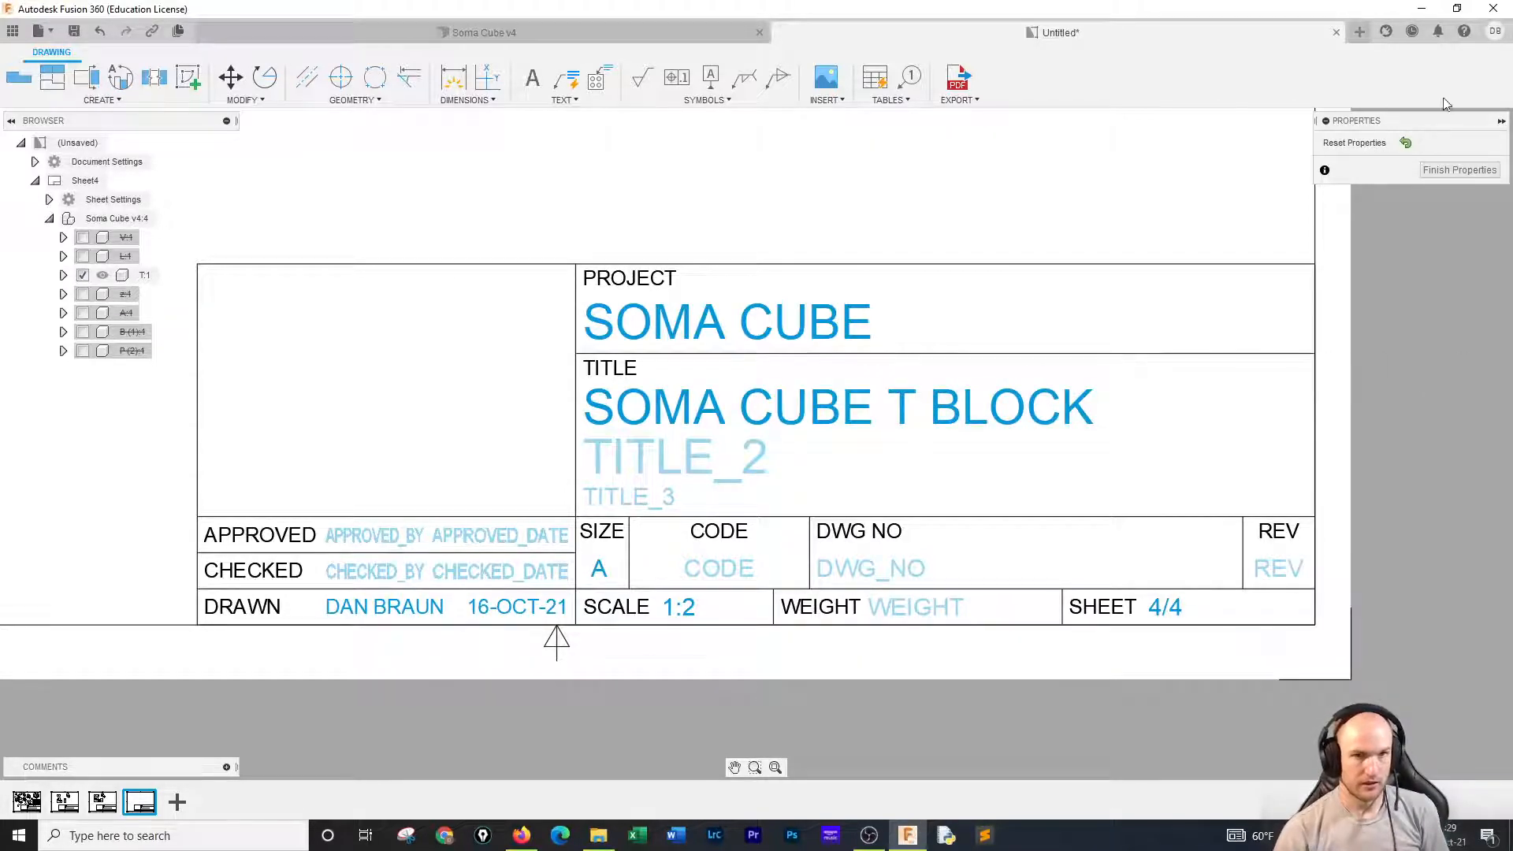
left_click(1446, 170)
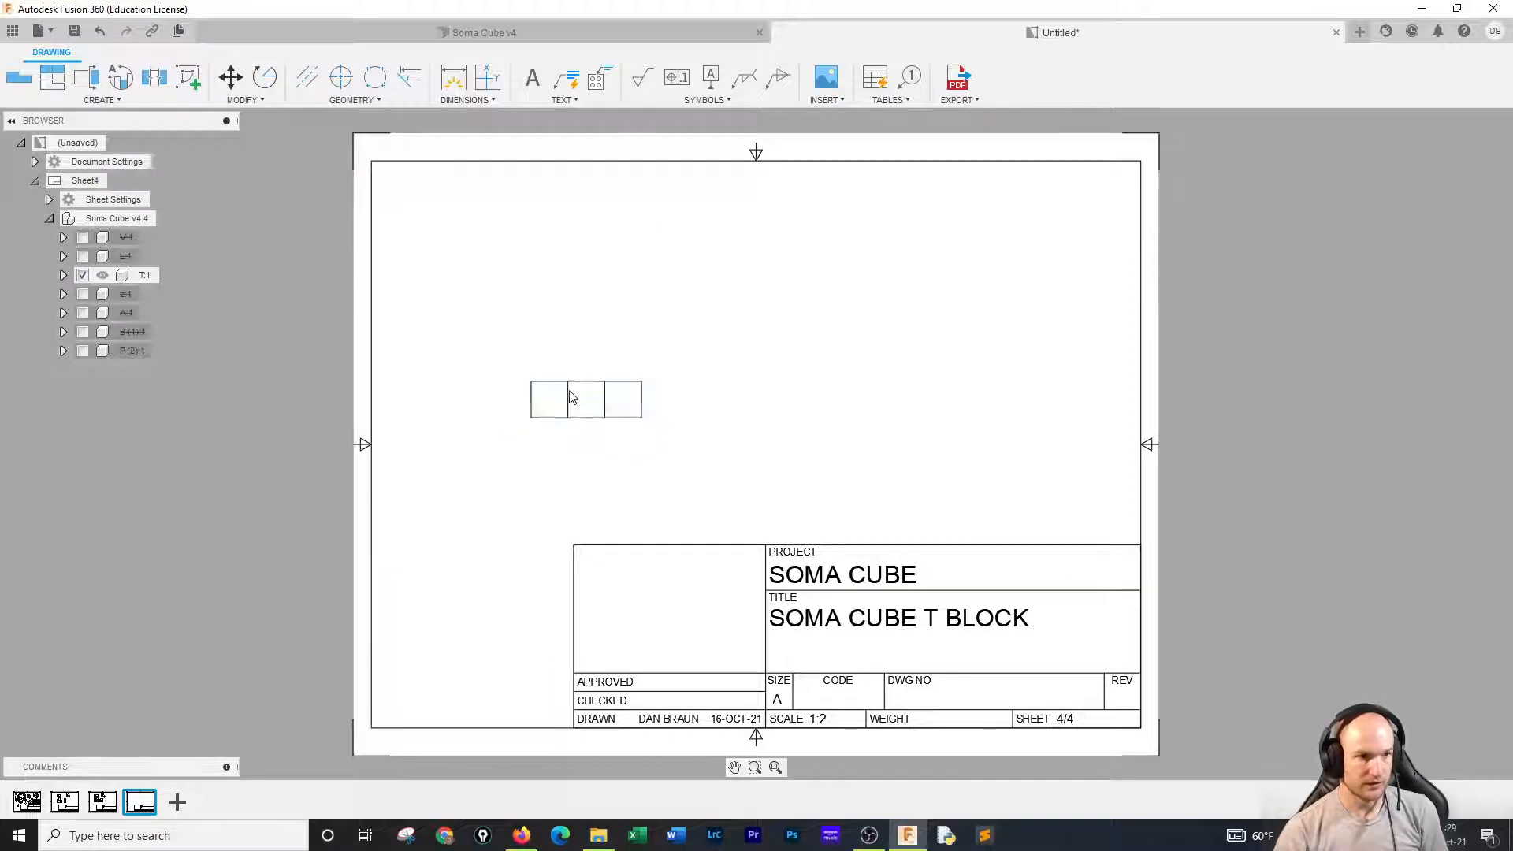
Try the Top, Bottom, Front, Back and Left orientations on the T block's base view.
double_click(624, 394)
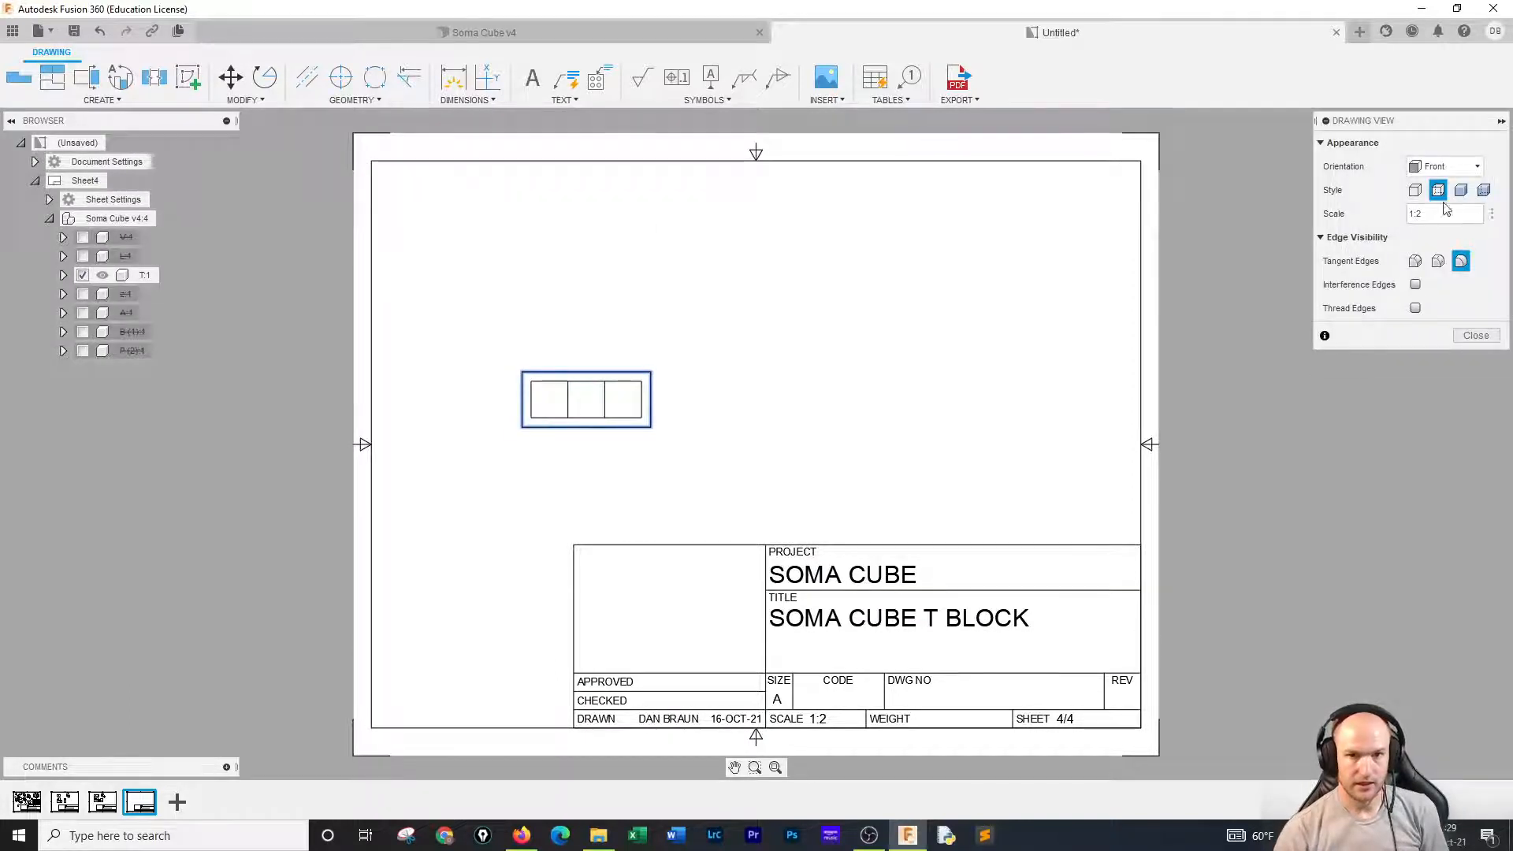
left_click(1445, 167)
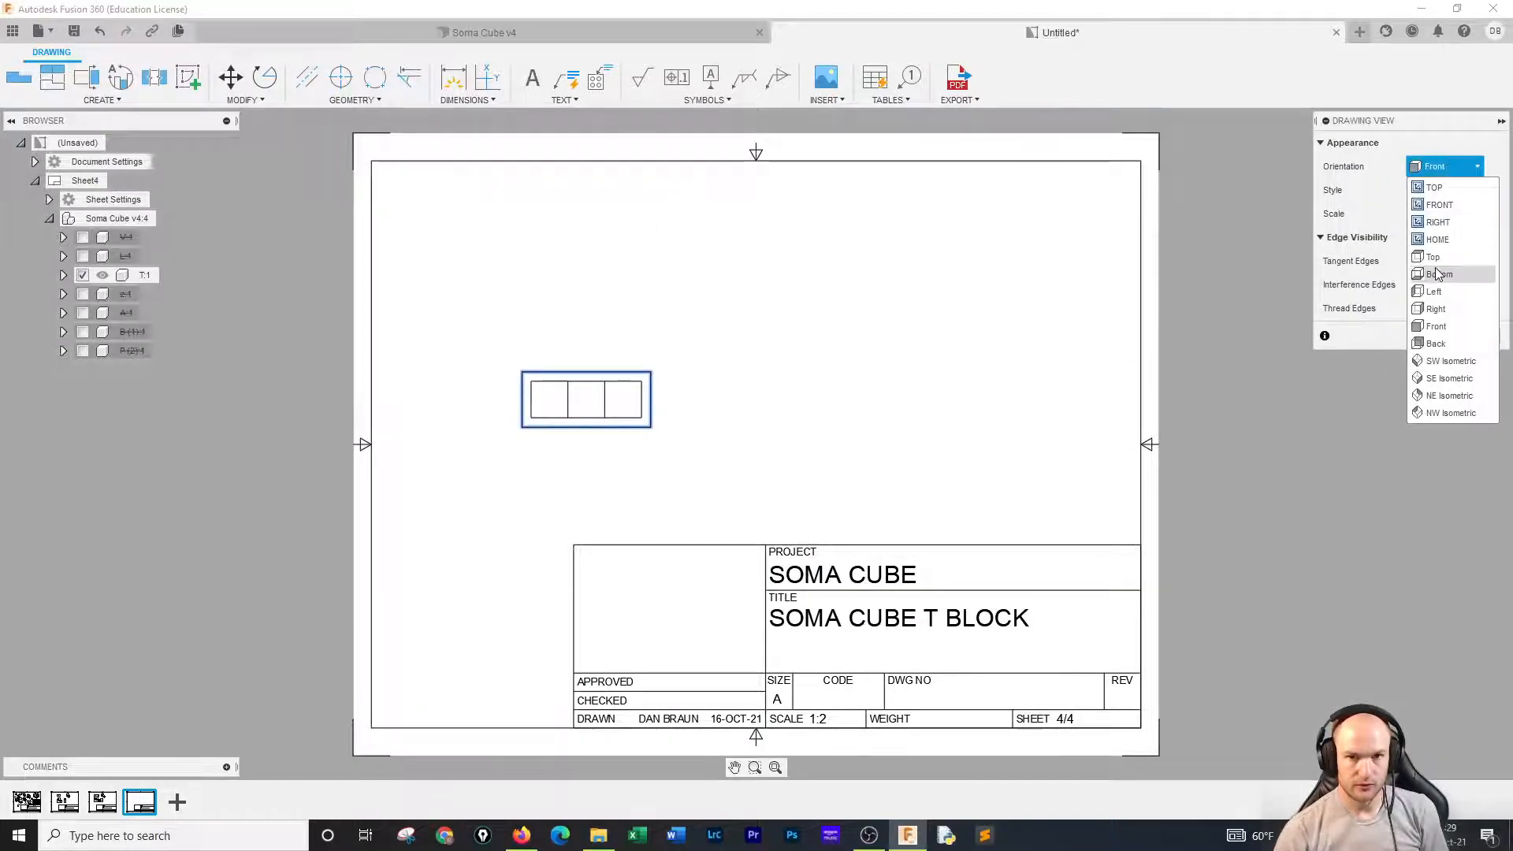
left_click(1436, 259)
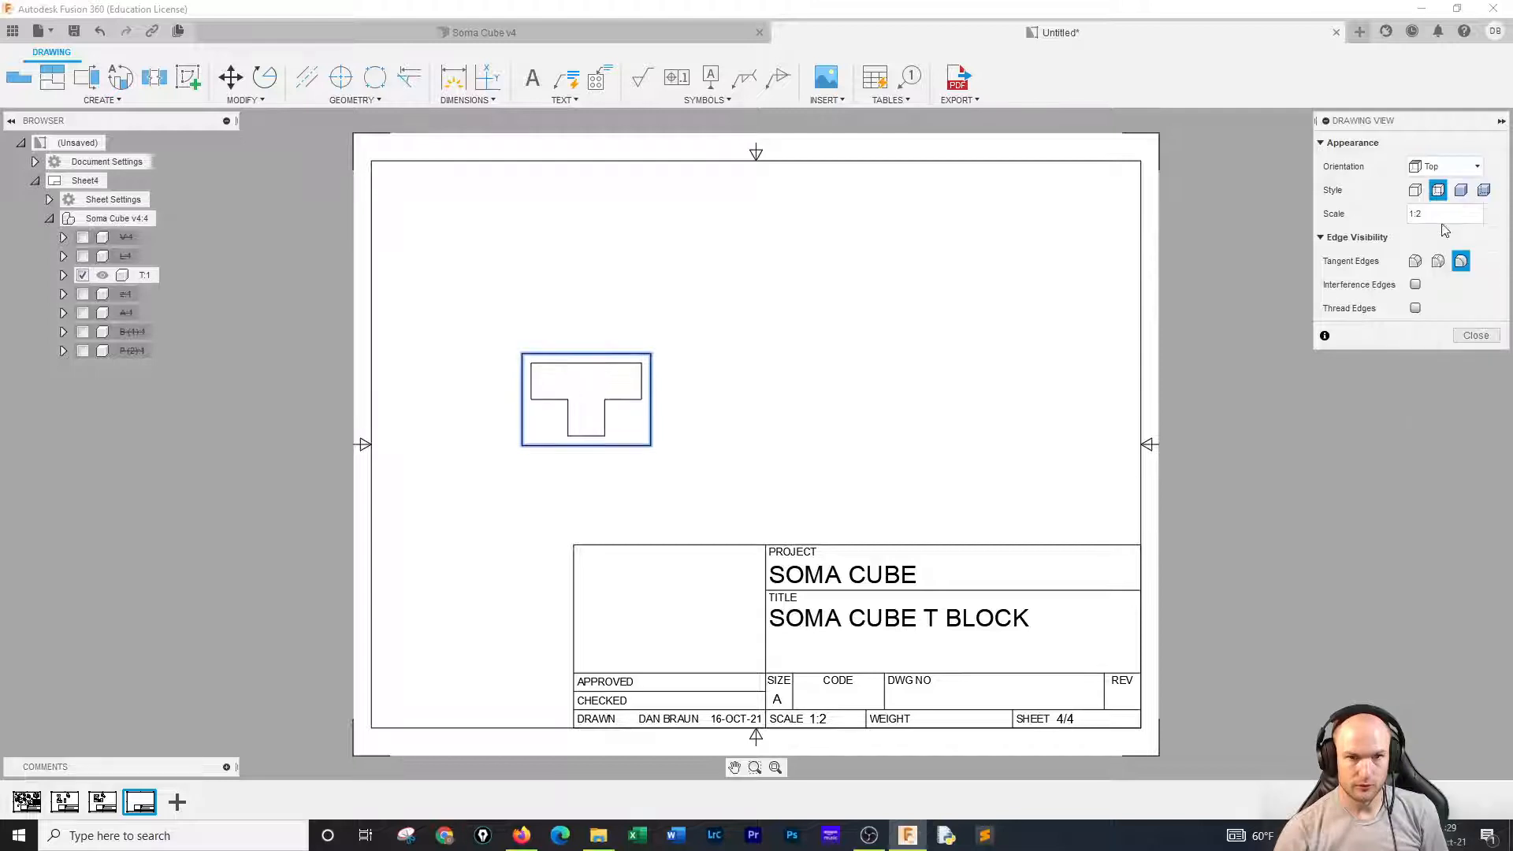
left_click(1445, 167)
left_click(1449, 272)
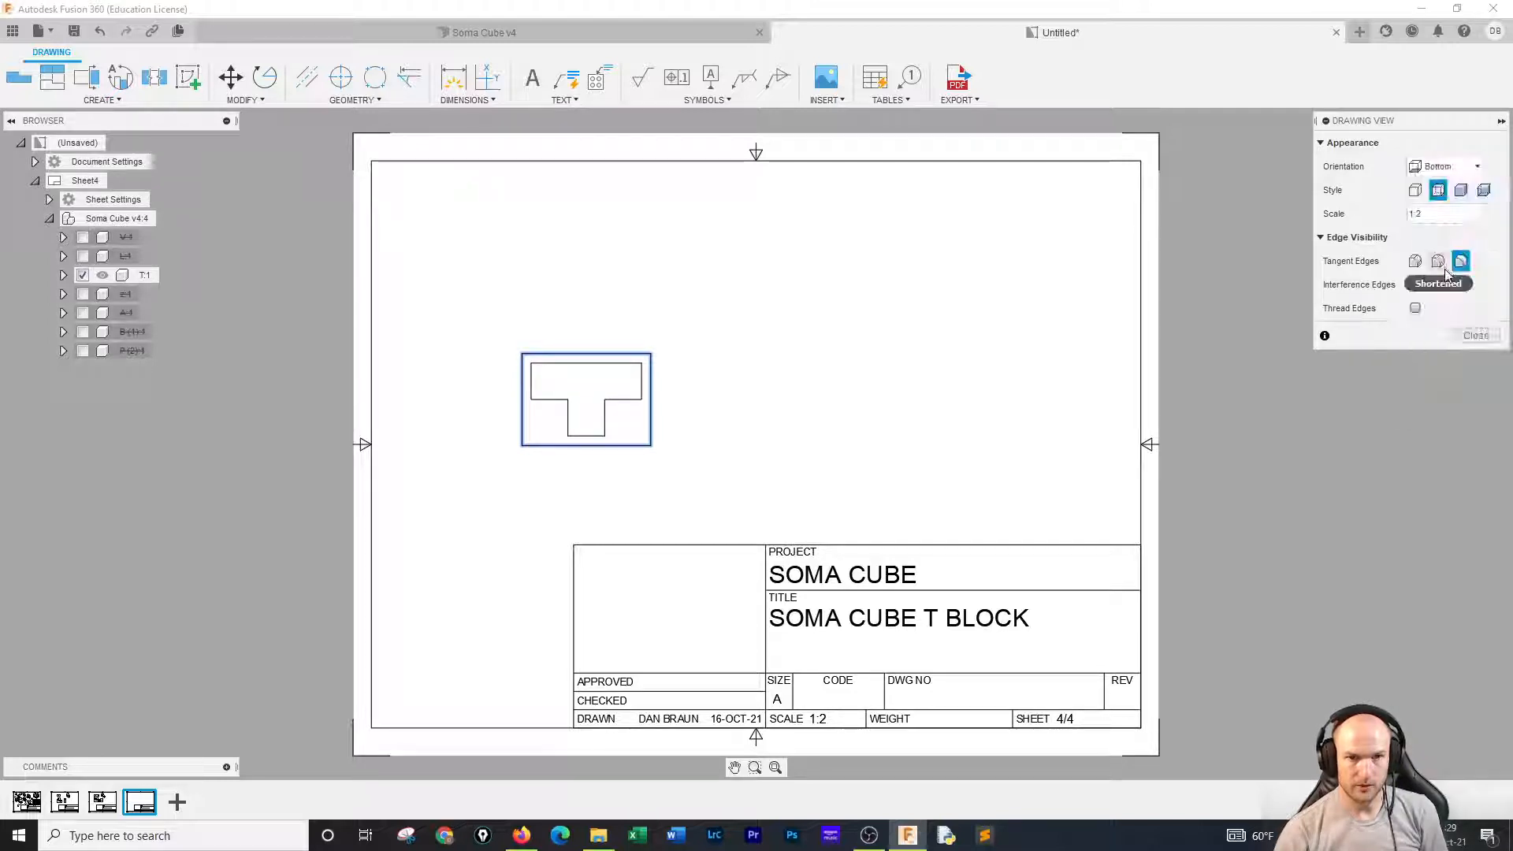
left_click(1456, 167)
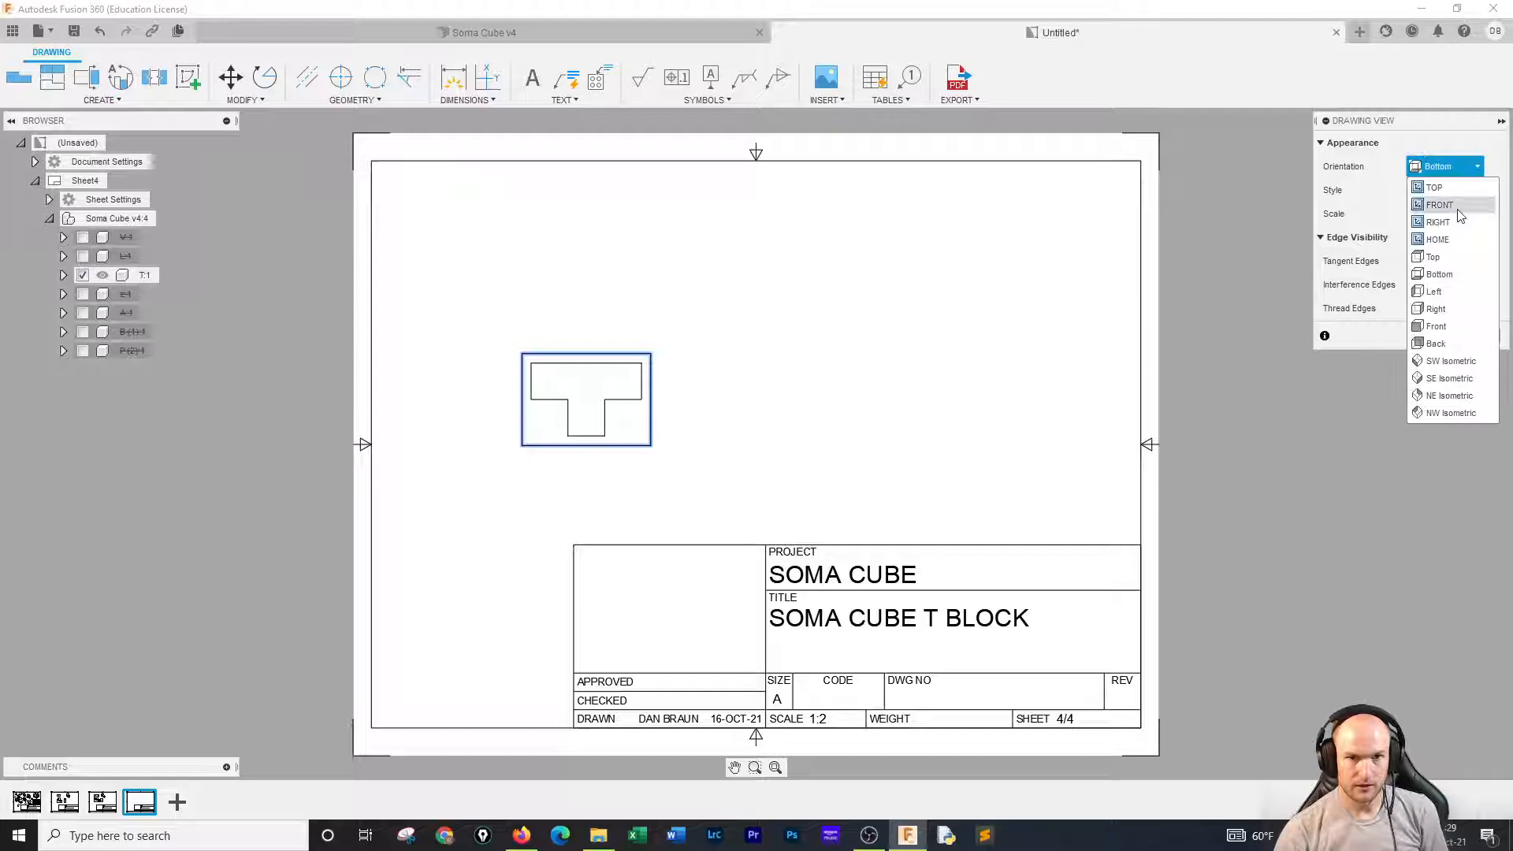
left_click(1445, 258)
left_click(1449, 166)
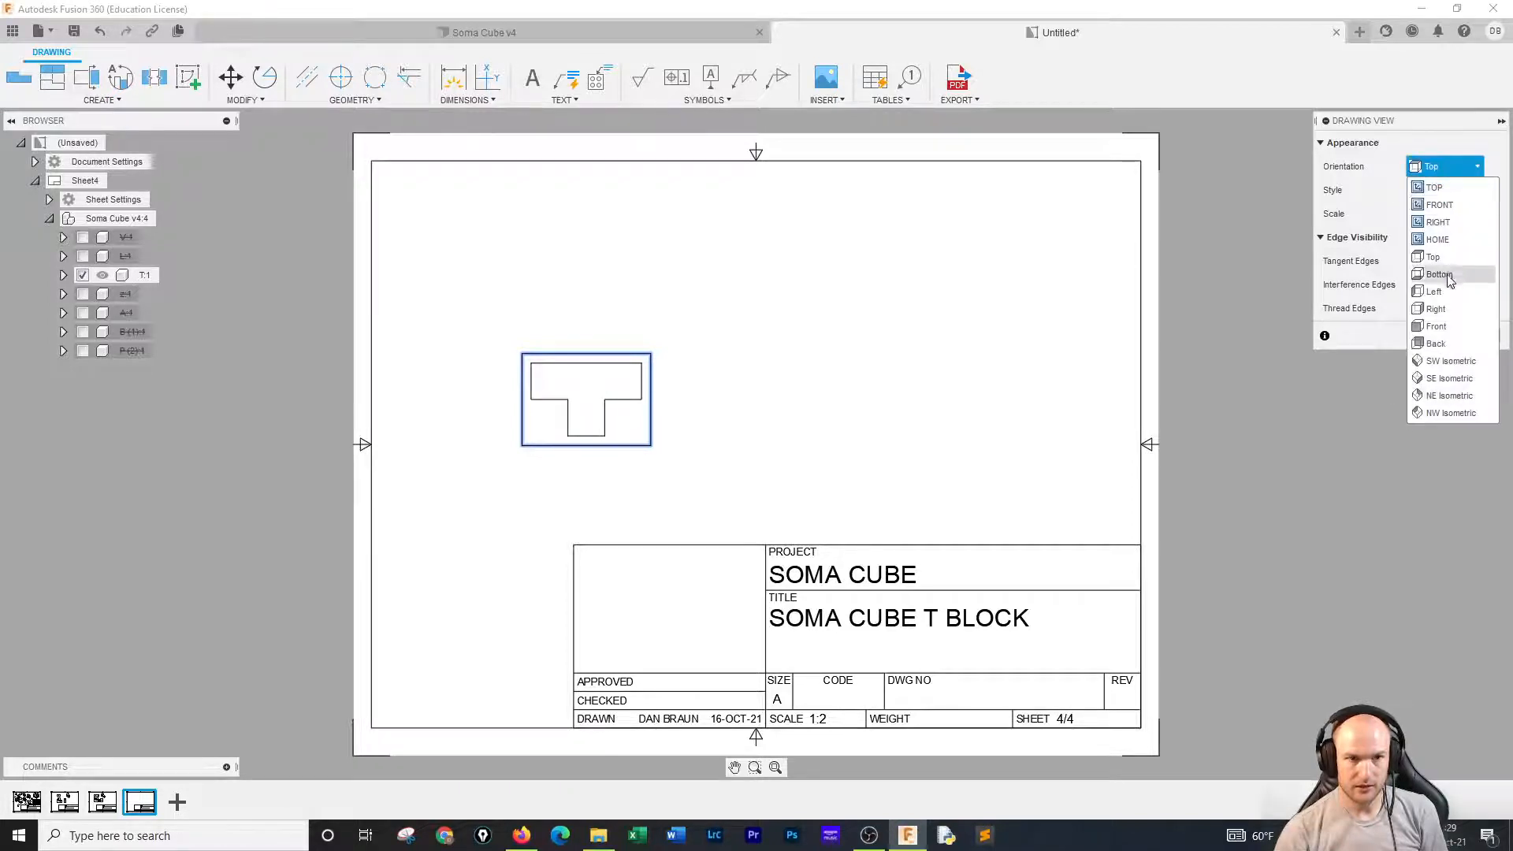
left_click(1446, 274)
left_click(1454, 168)
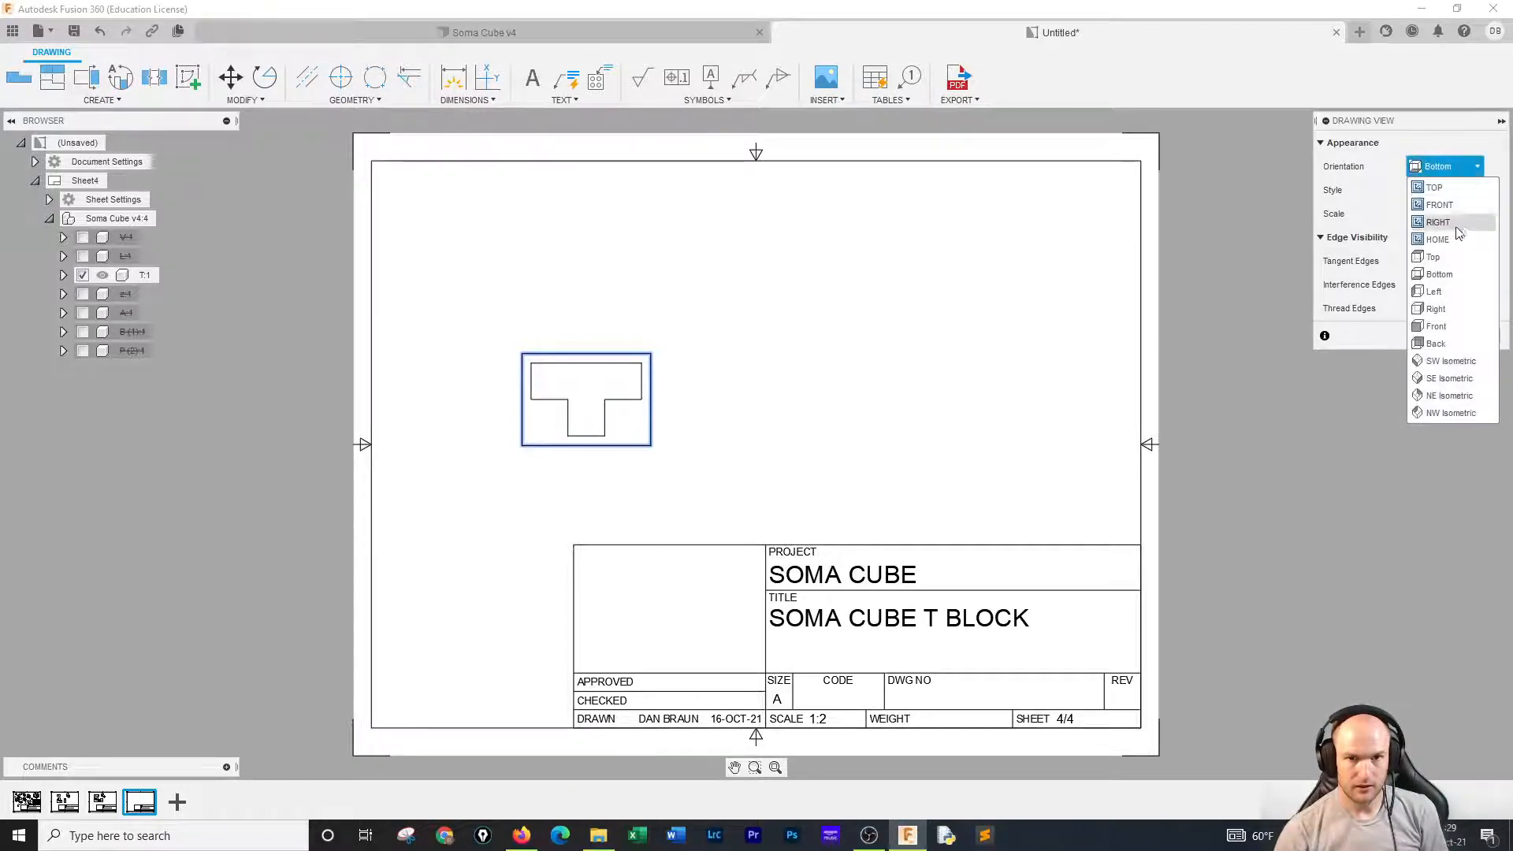
left_click(1450, 326)
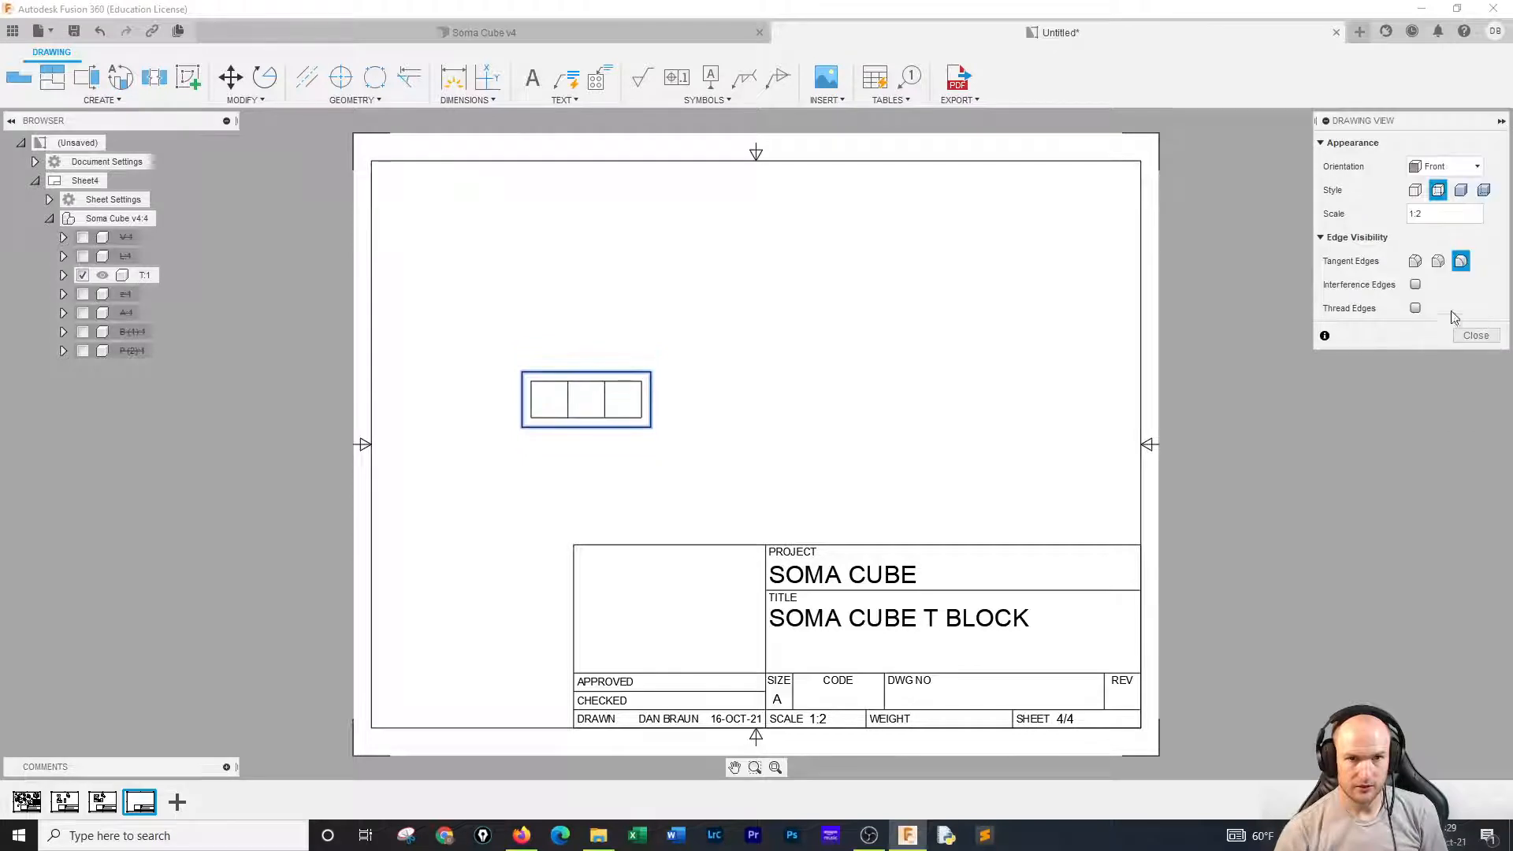
left_click(1454, 166)
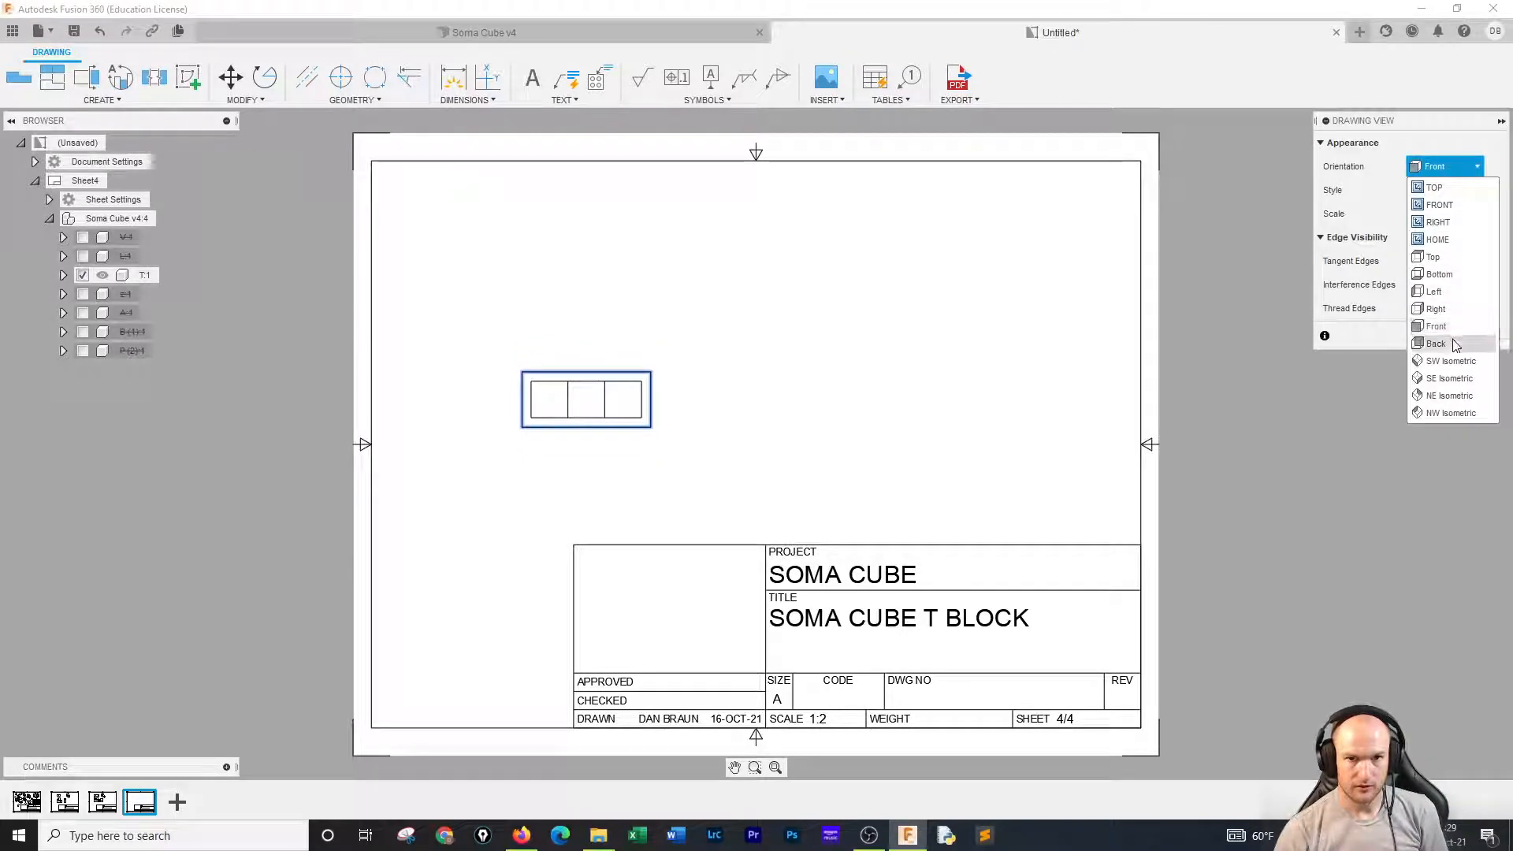
left_click(1456, 344)
left_click(1454, 166)
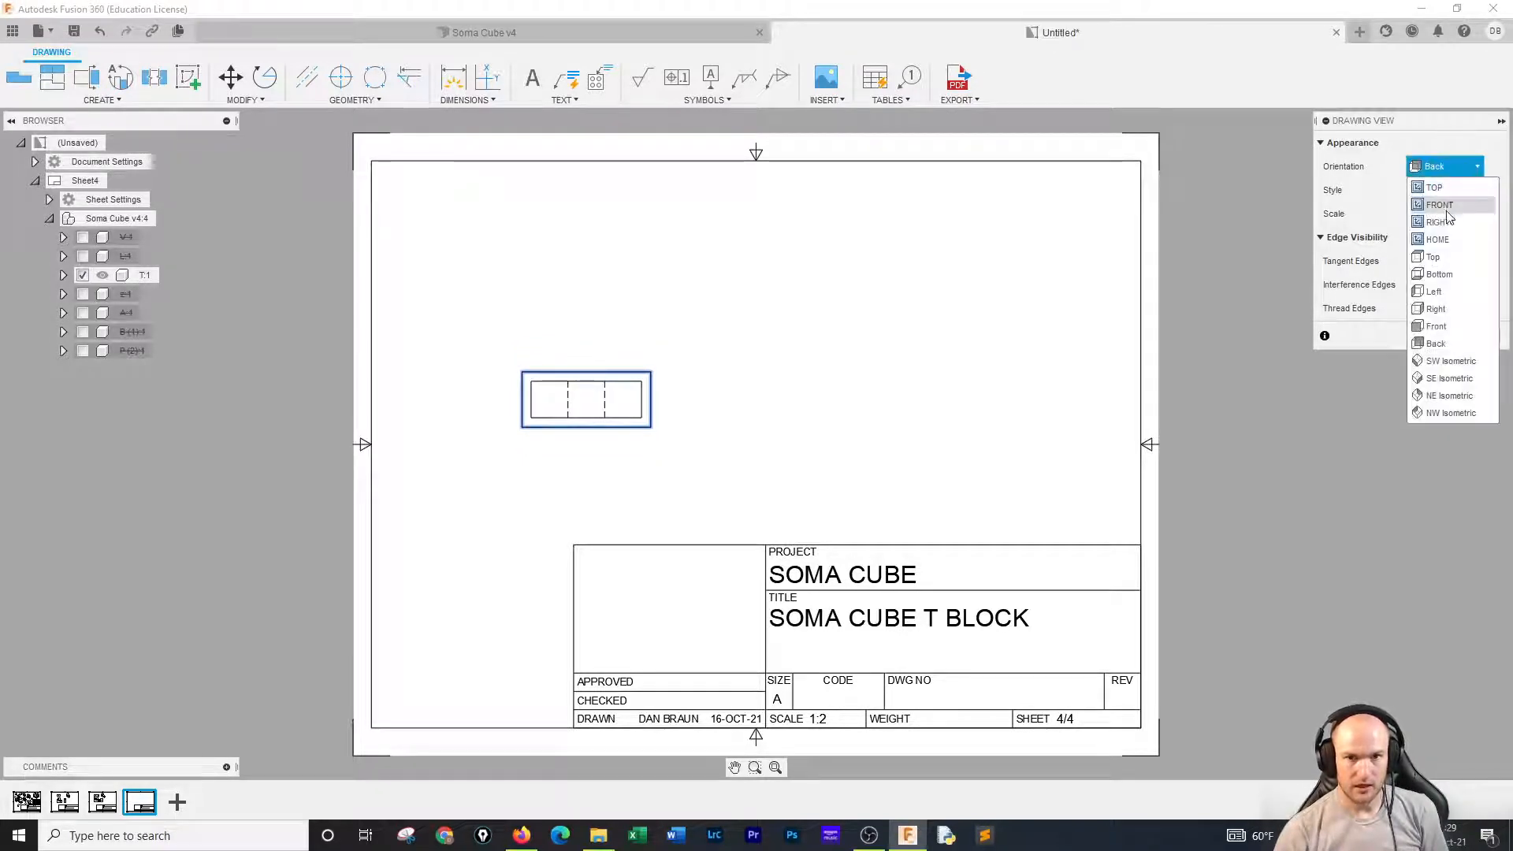
left_click(1446, 299)
Set the T block base view's orientation to Bottom and close the view settings.
left_click(1454, 166)
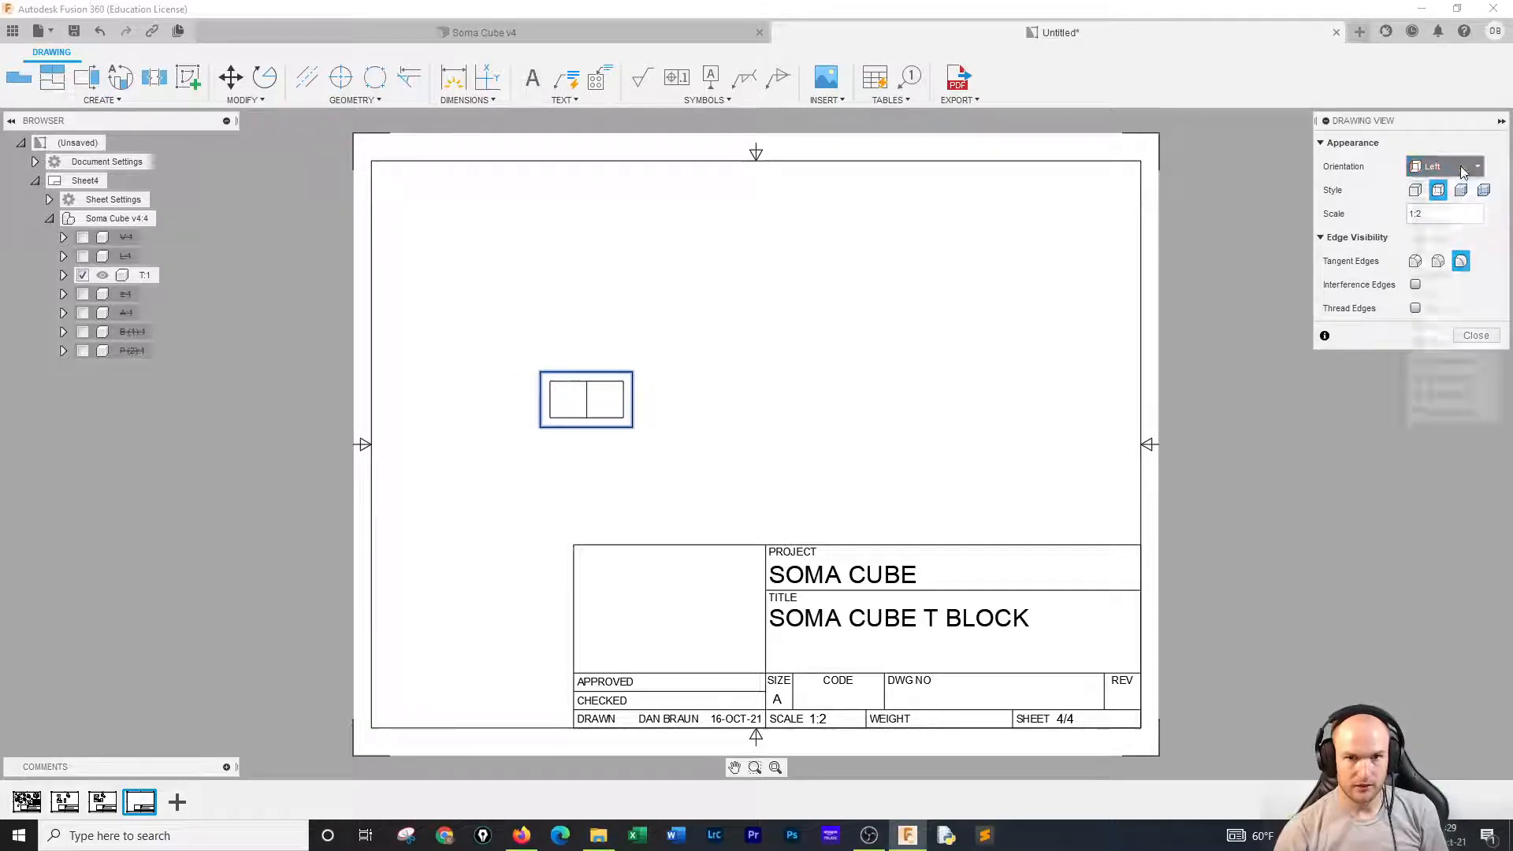
left_click(1445, 274)
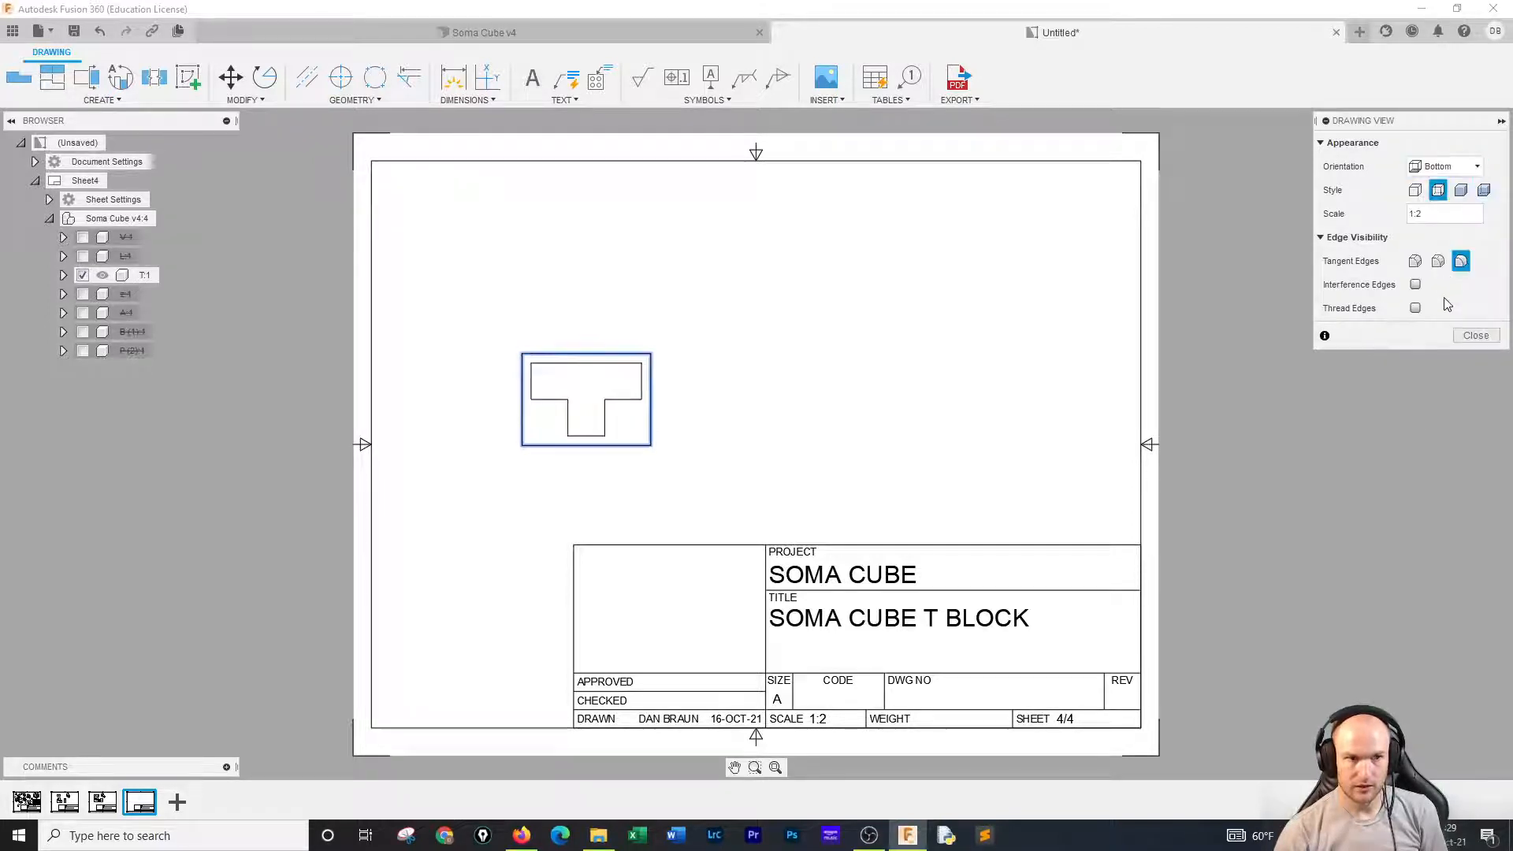
left_click(1462, 341)
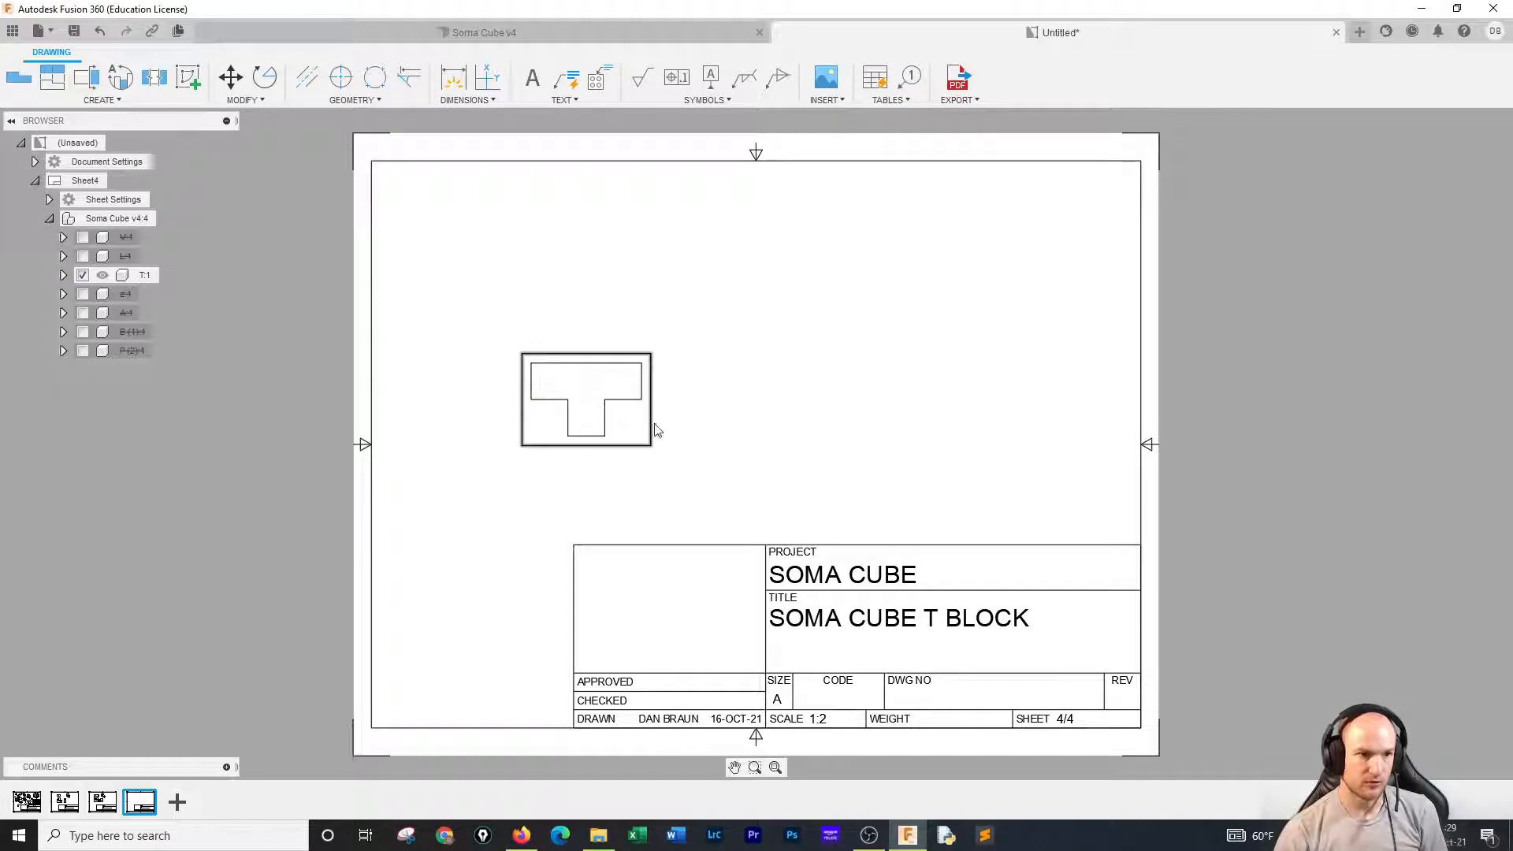
Move the T block view straight down by the height of its bar, using the bar's corners as reference points.
left_click(645, 434)
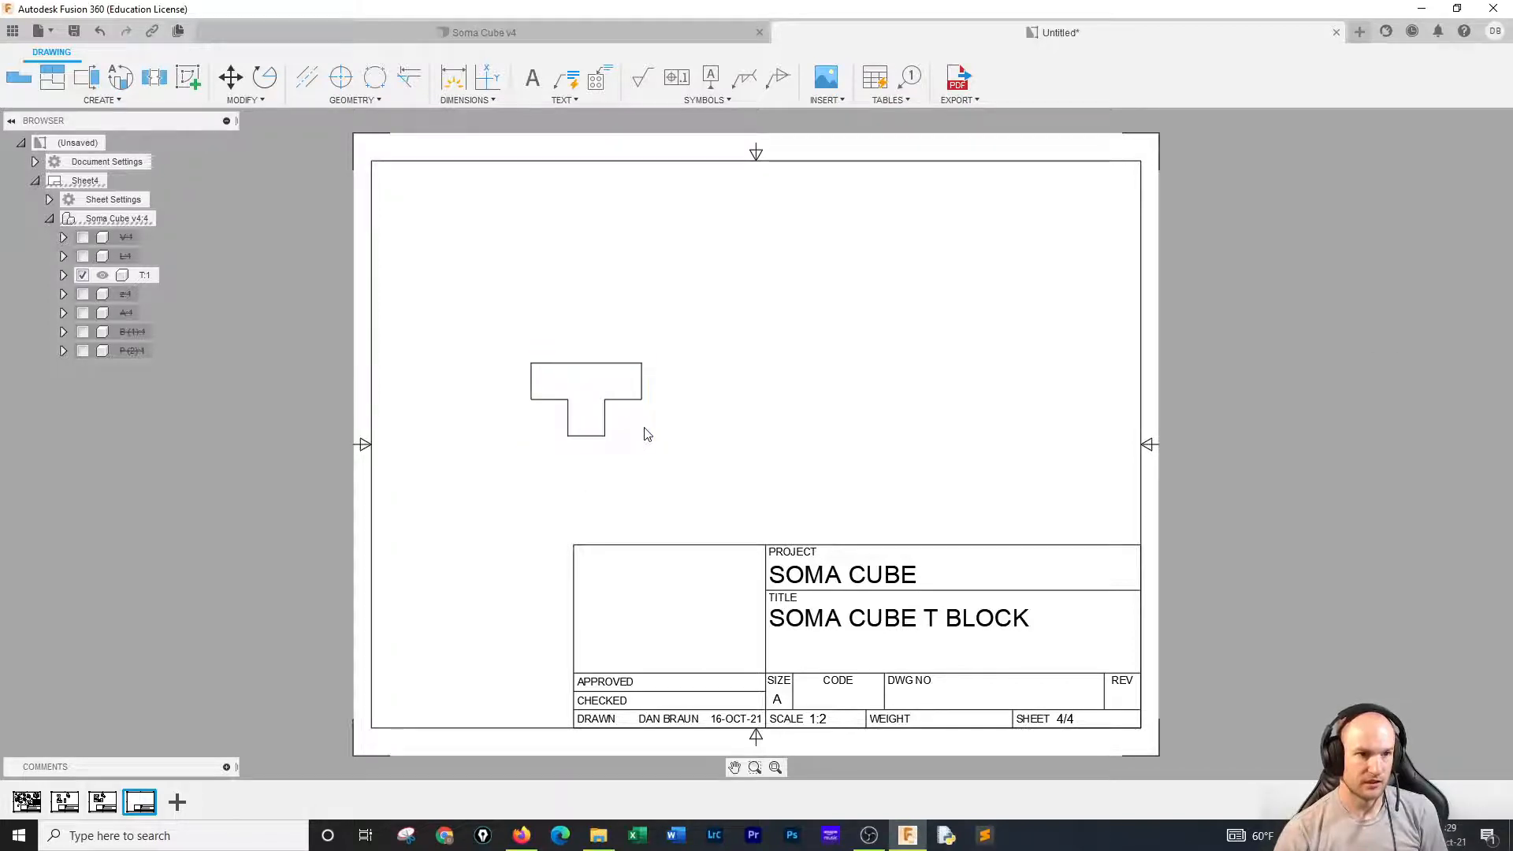
right_click(645, 435)
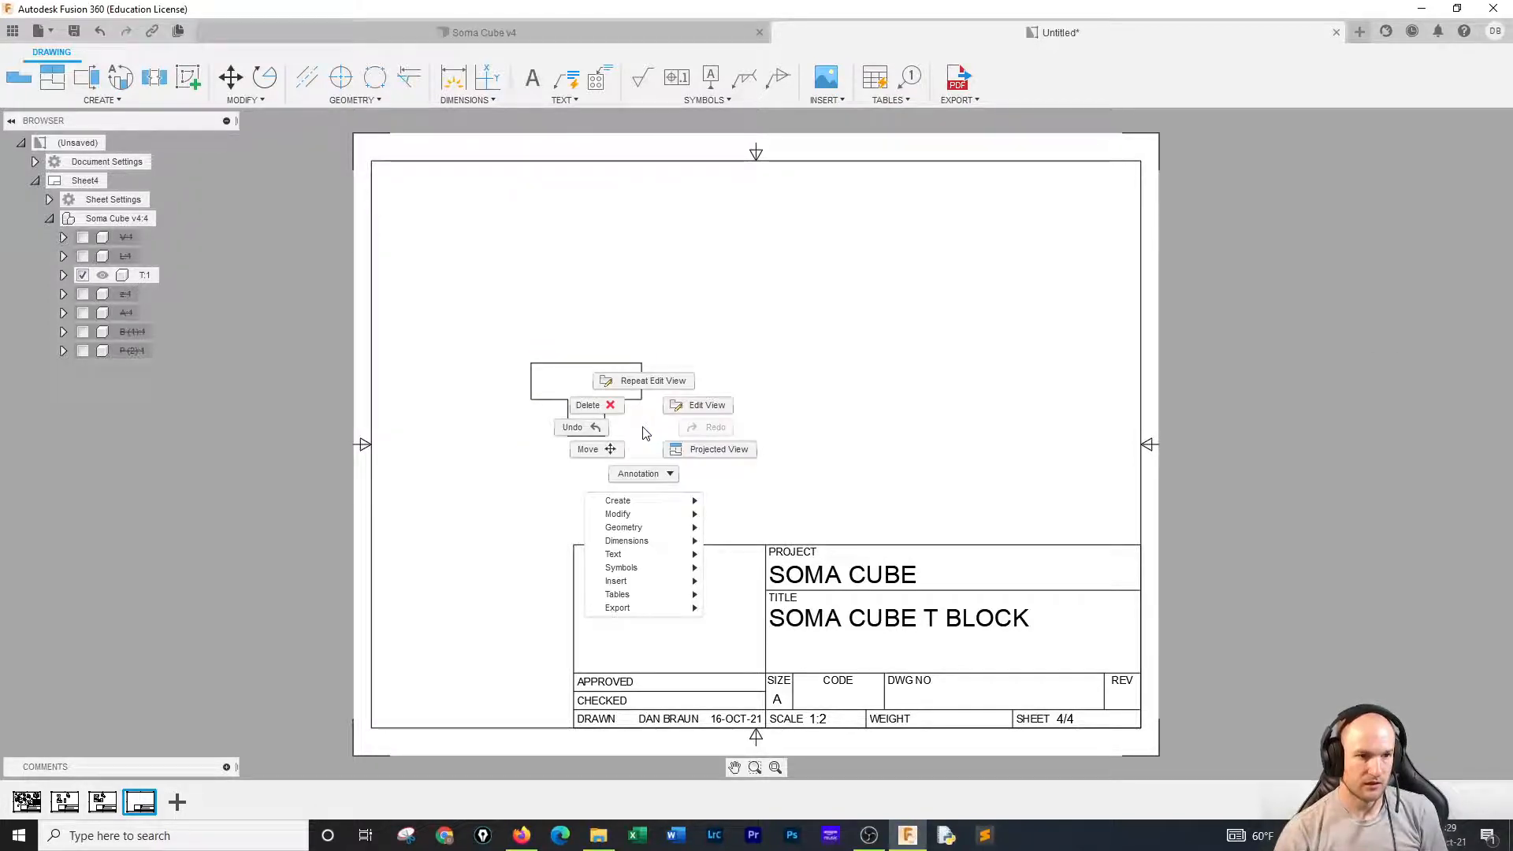
left_click(645, 434)
right_click(644, 433)
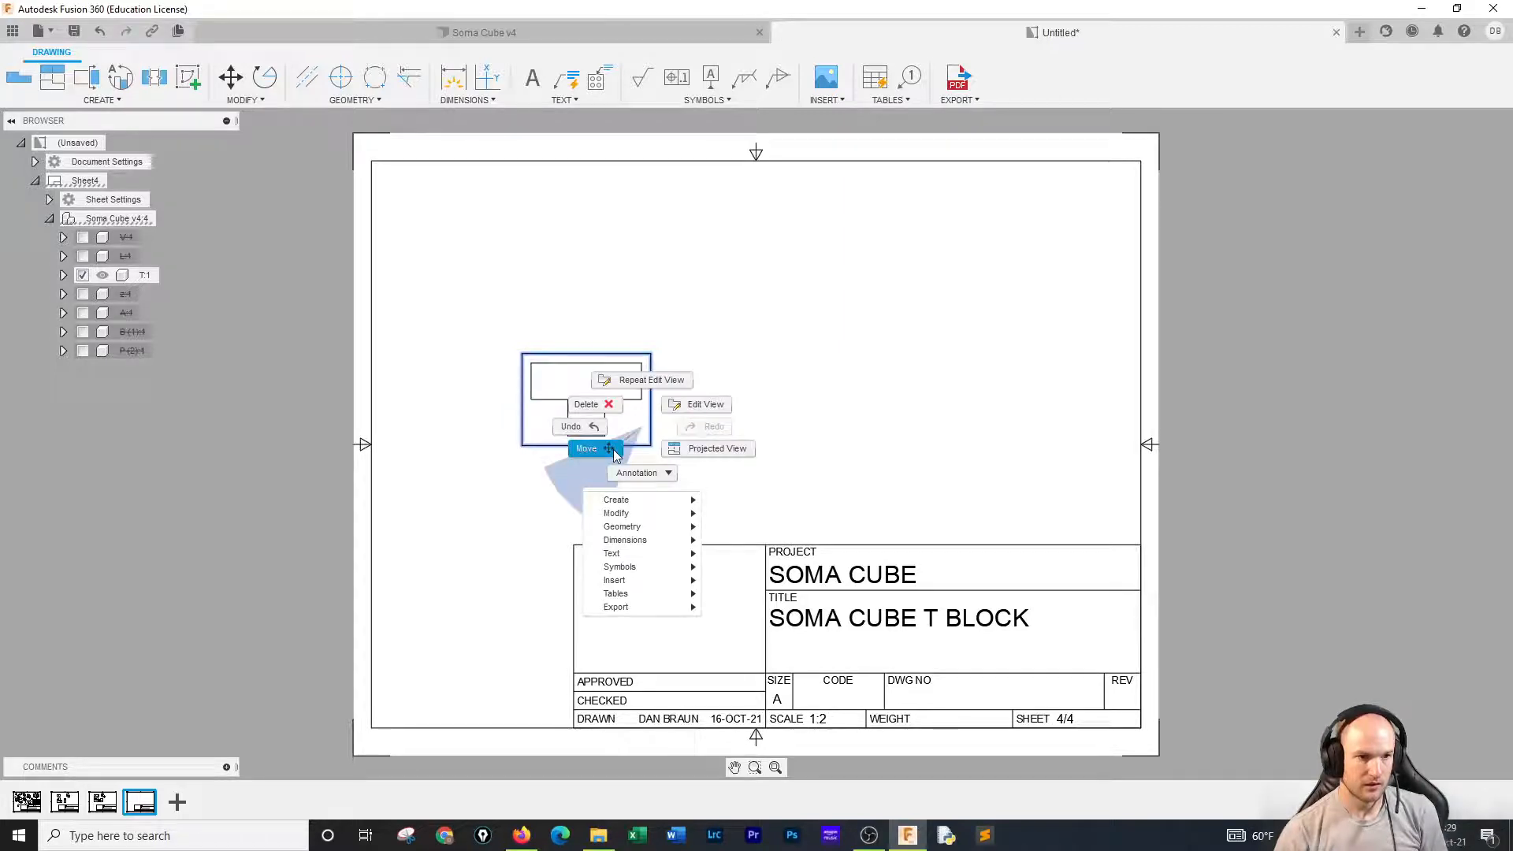
left_click(613, 453)
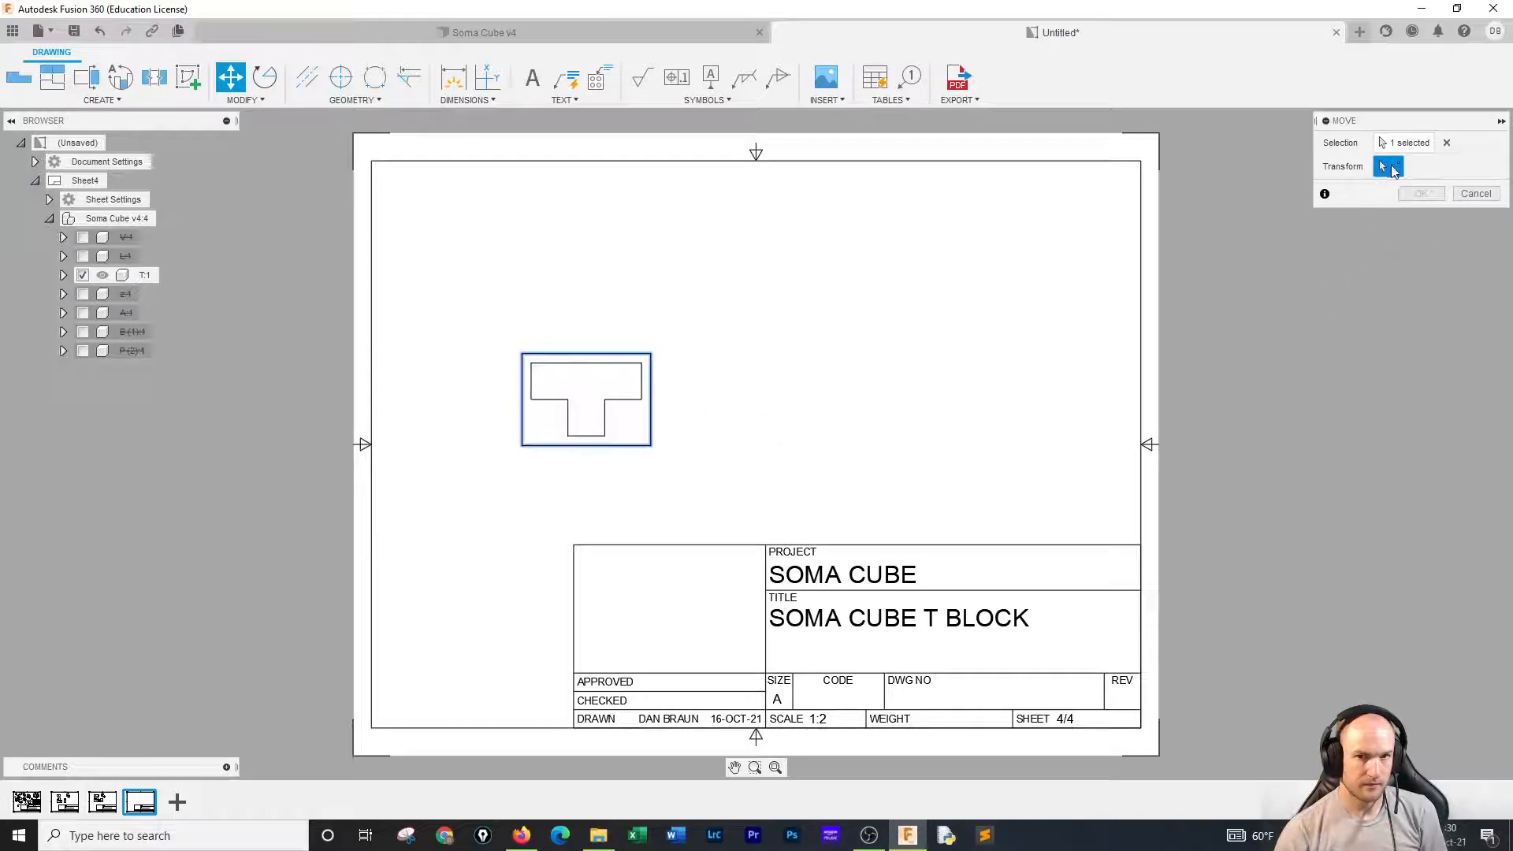
left_click(641, 363)
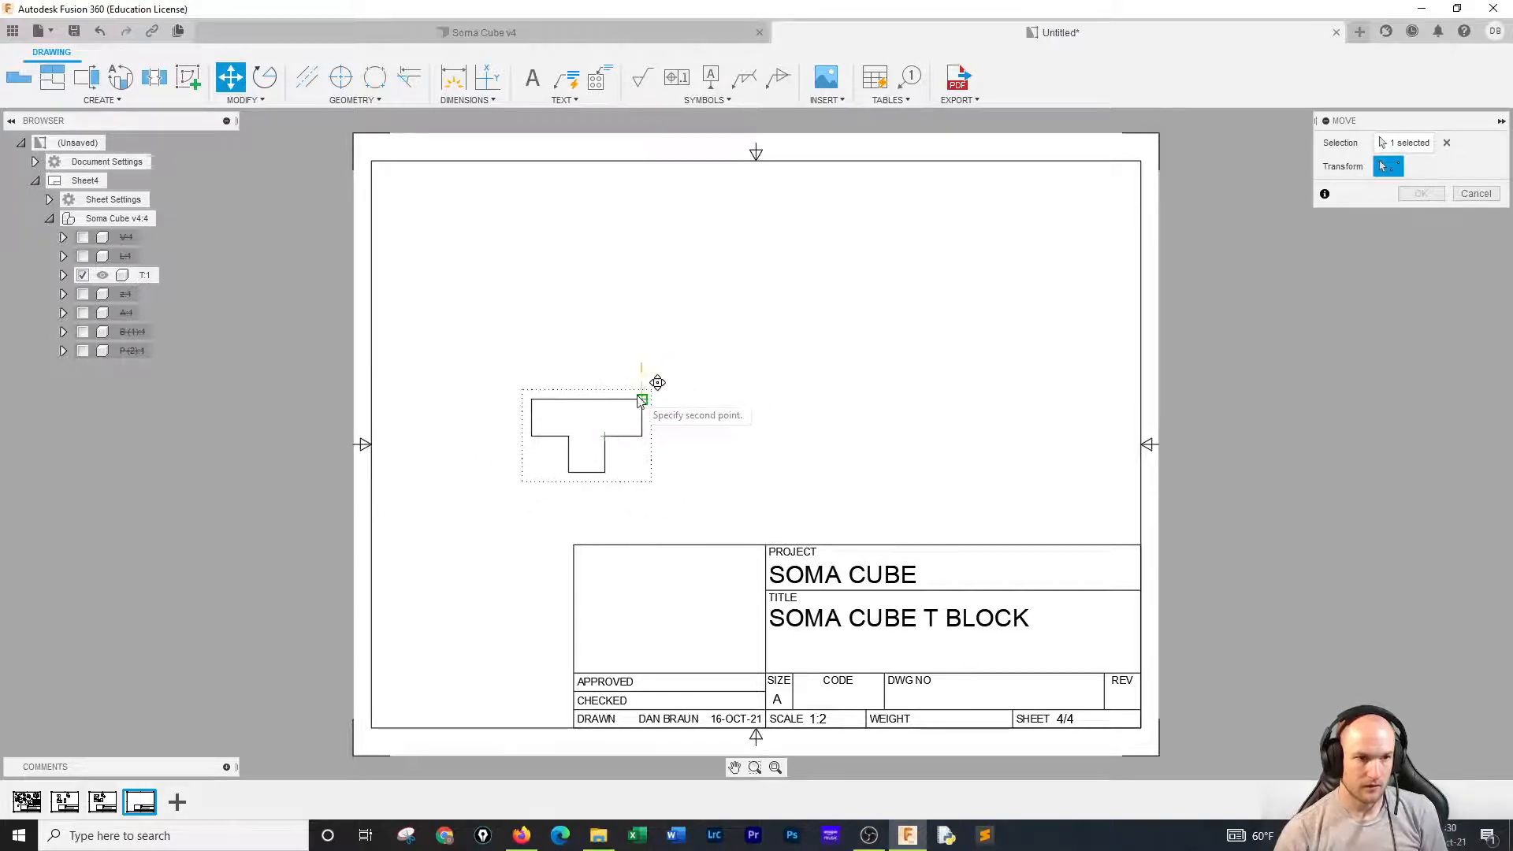
left_click(641, 400)
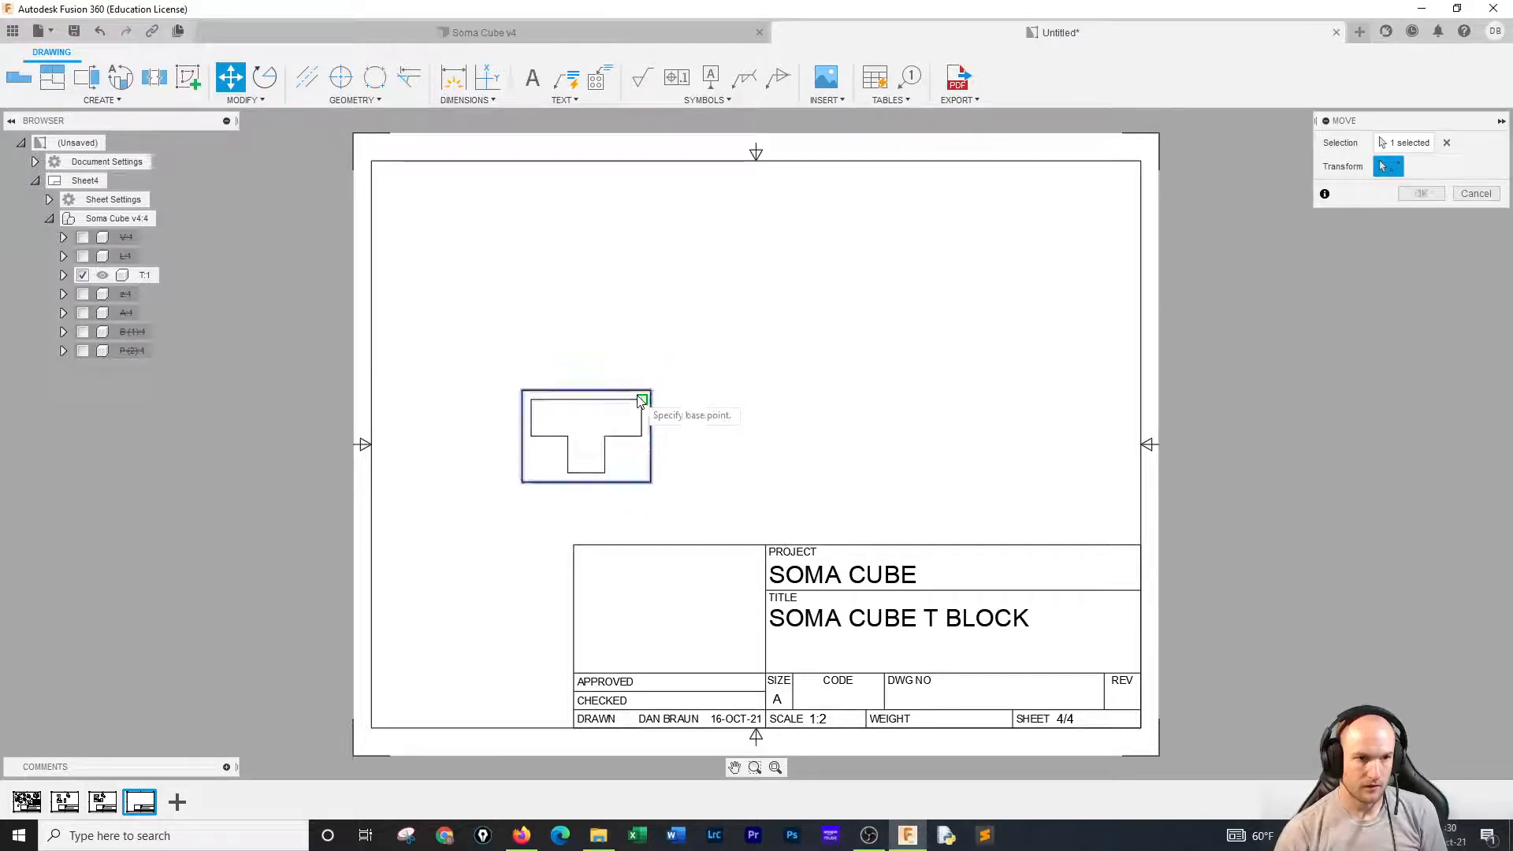
left_click(532, 437)
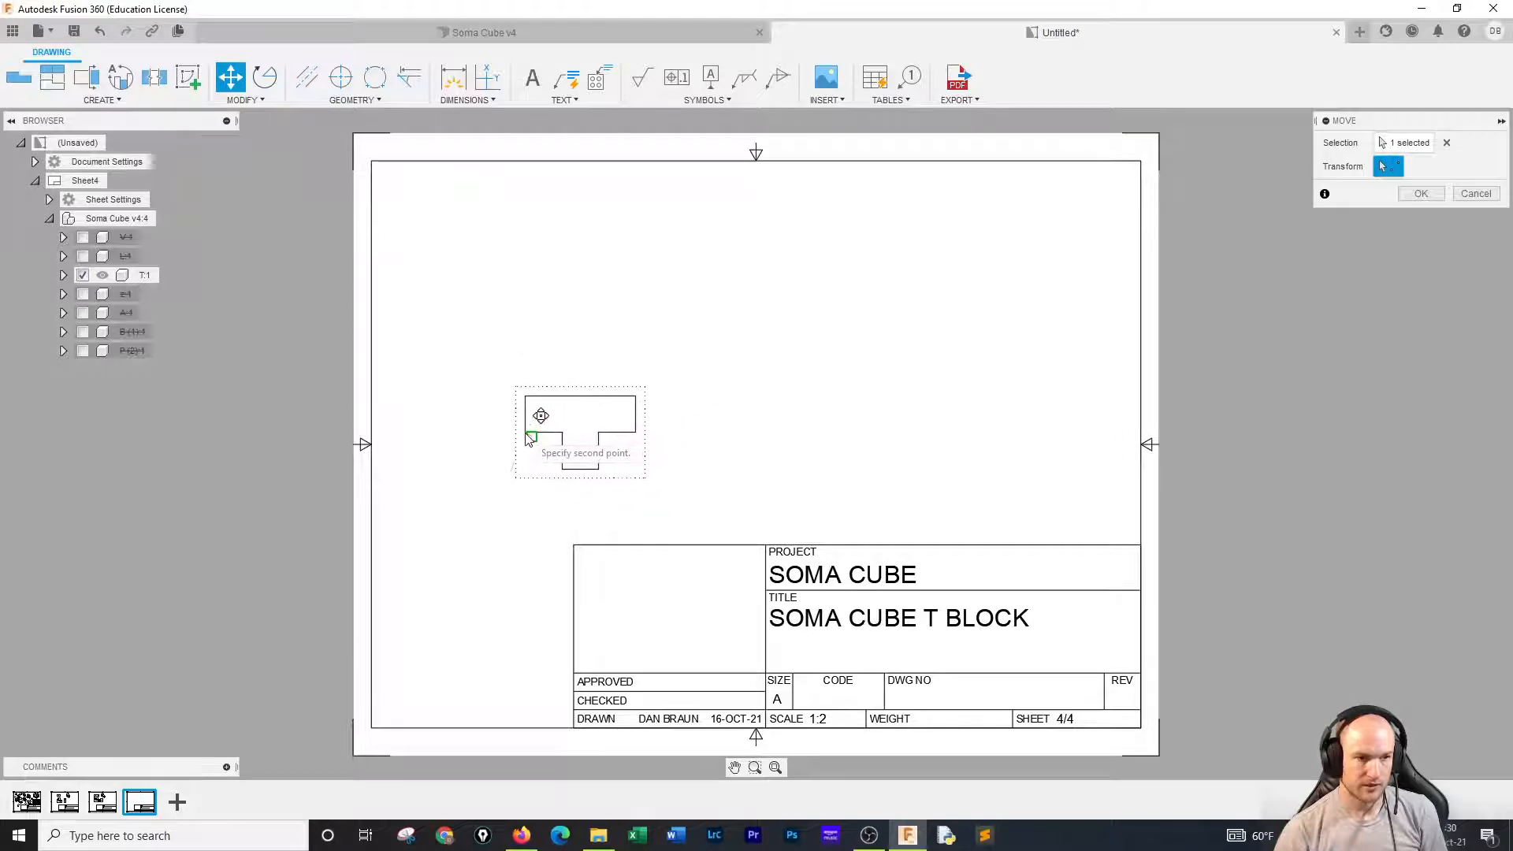
left_click(532, 436)
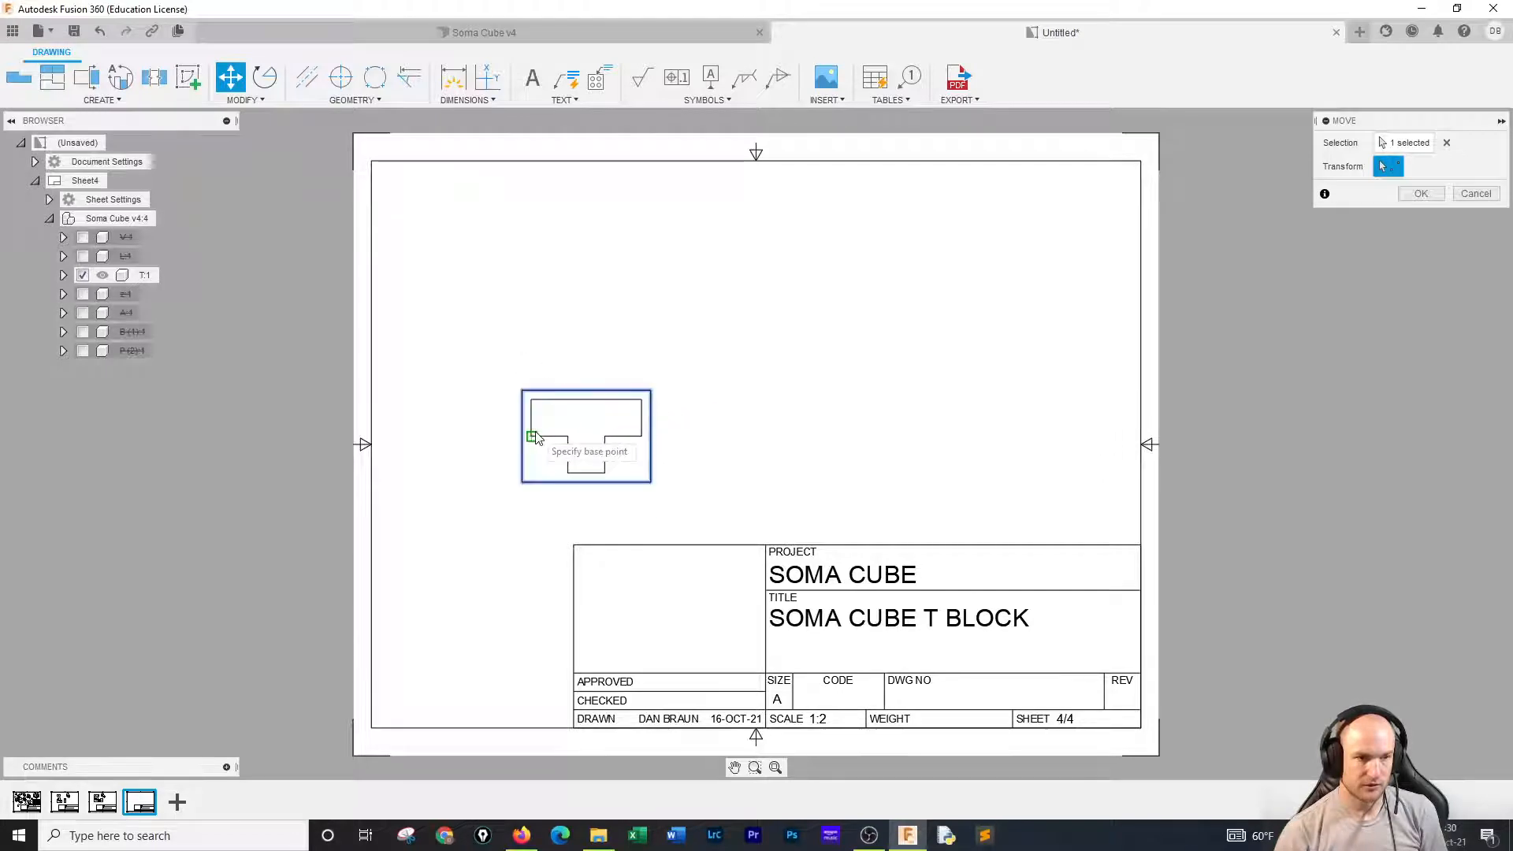
right_click(621, 267)
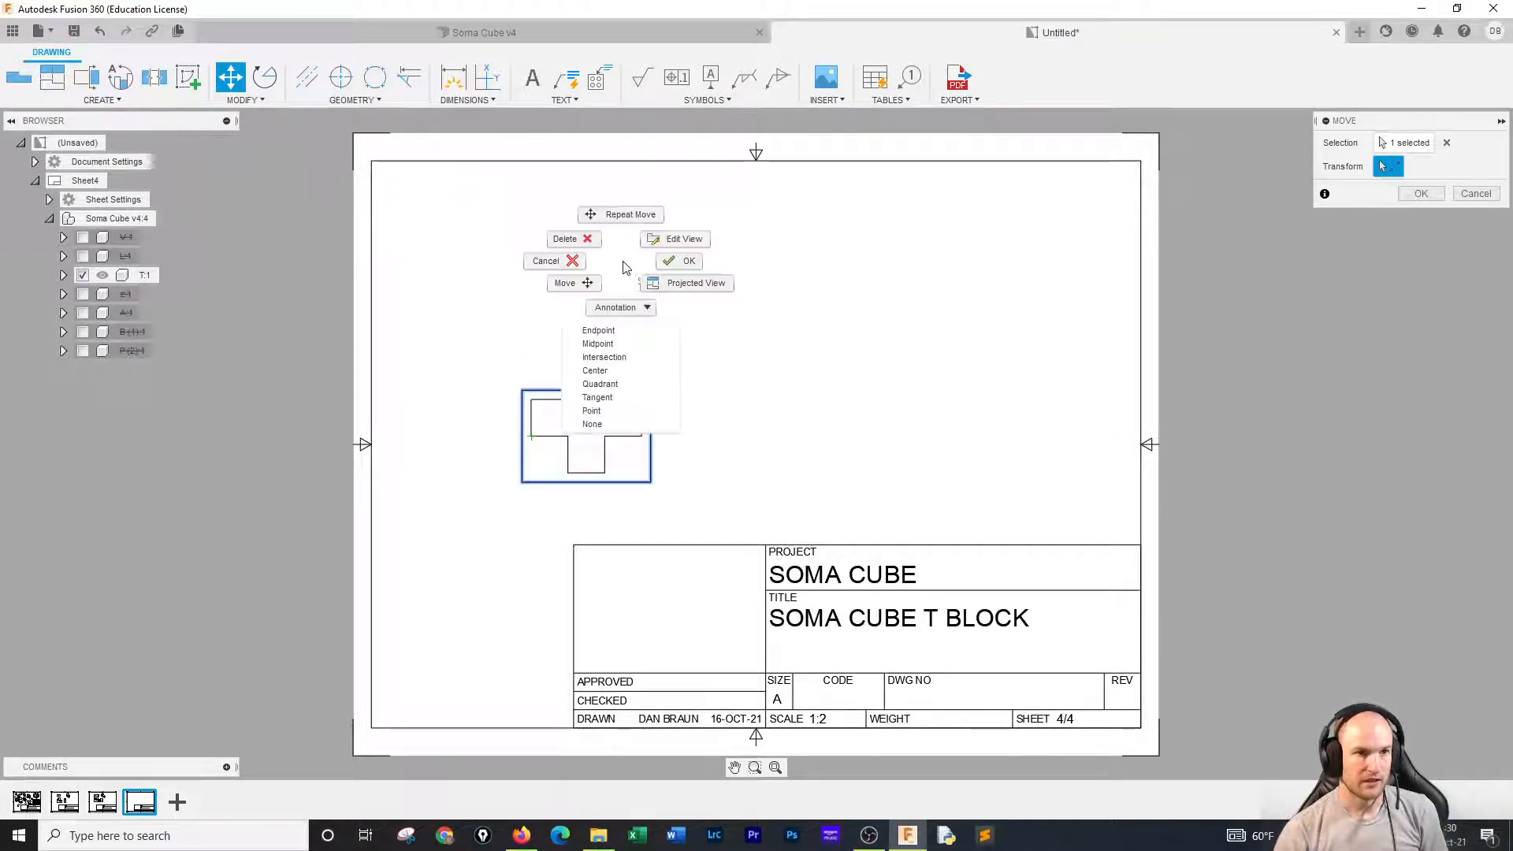
left_click(675, 258)
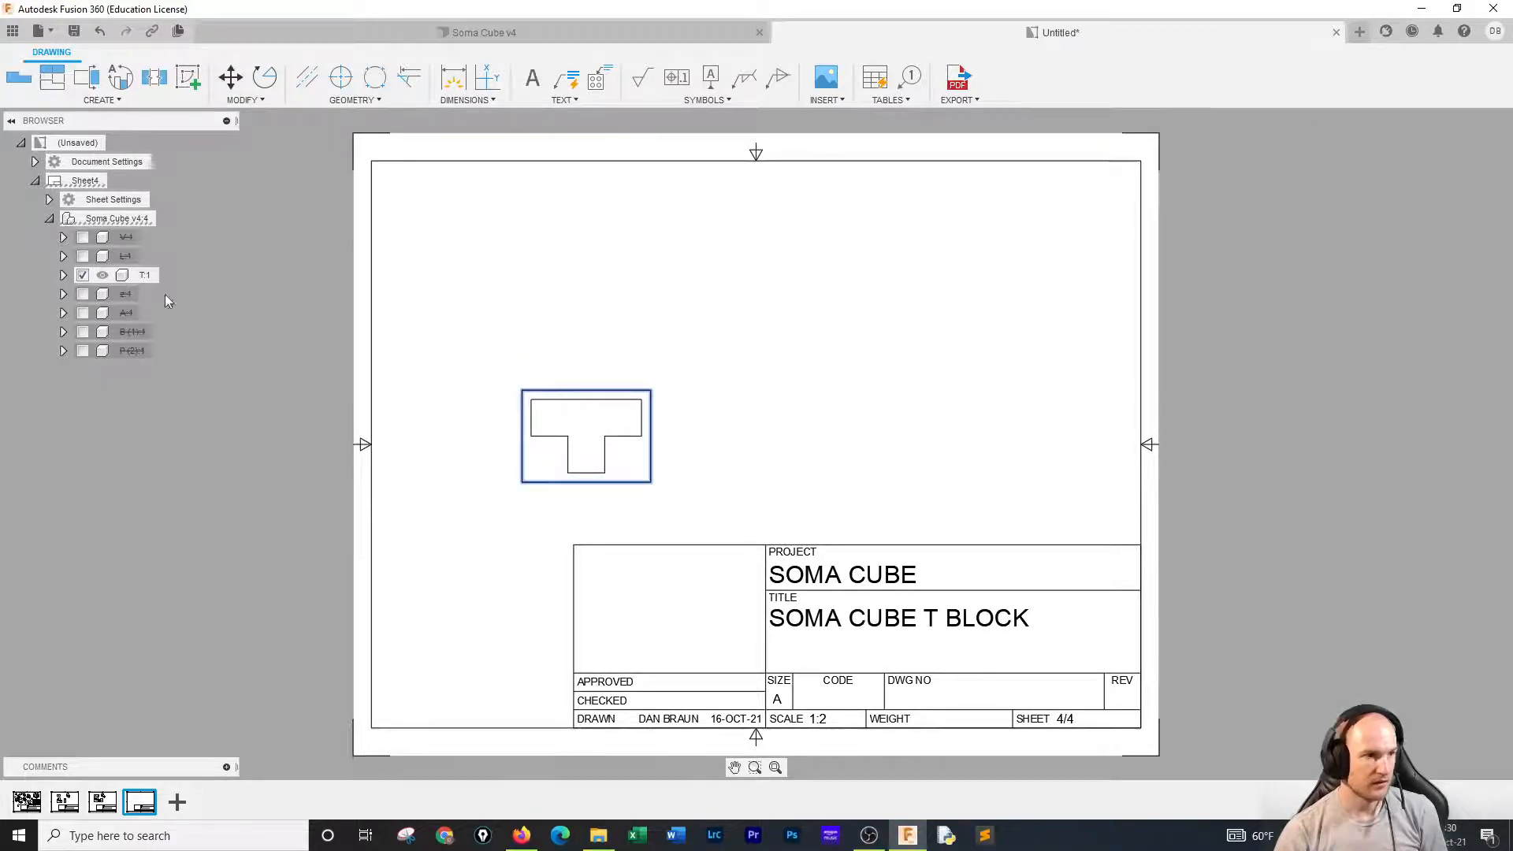
right_click(141, 277)
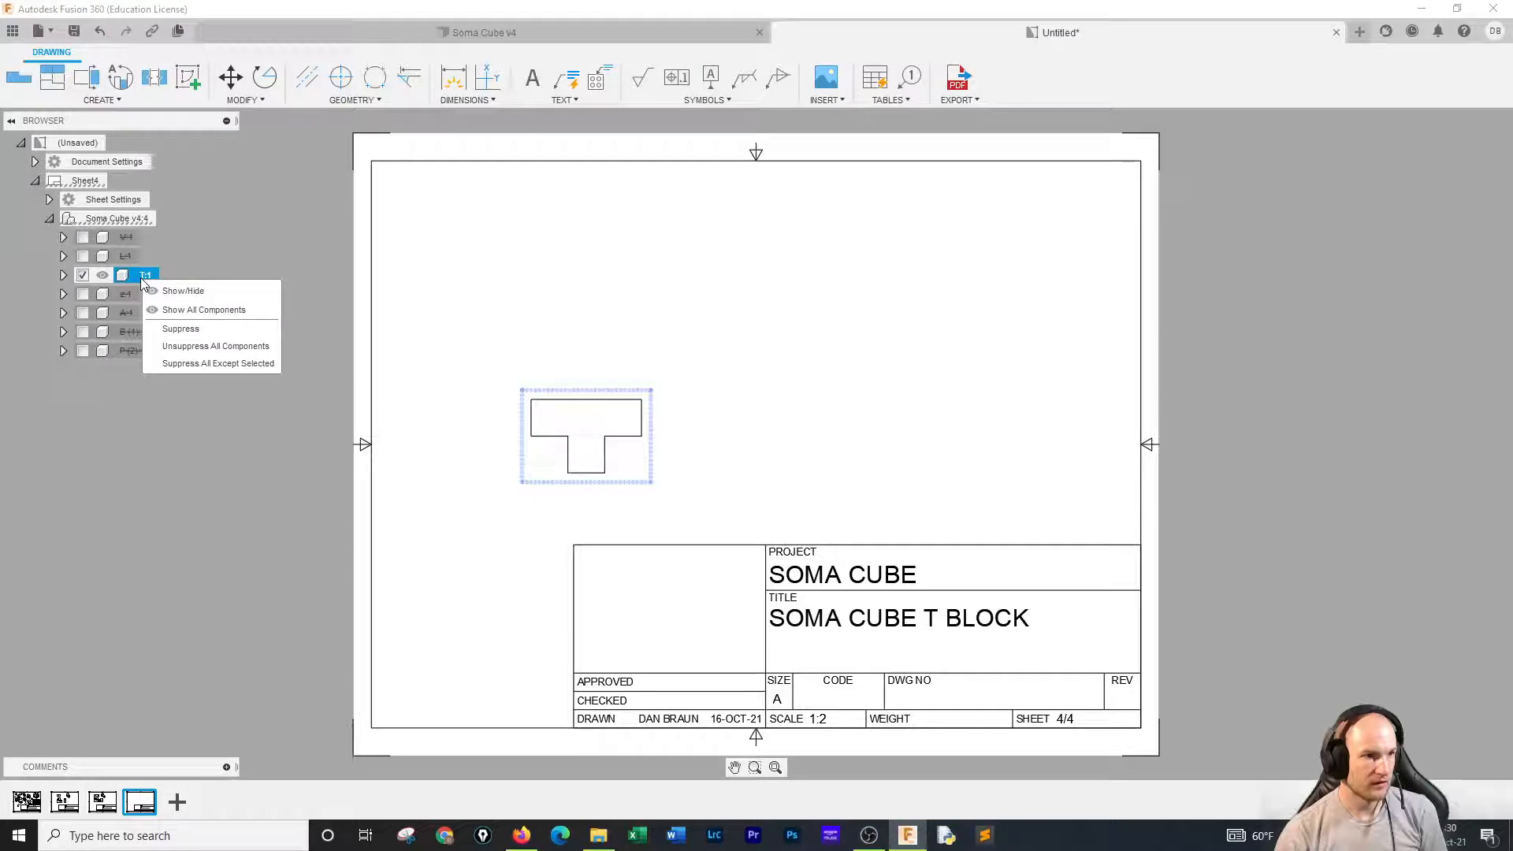
left_click(254, 239)
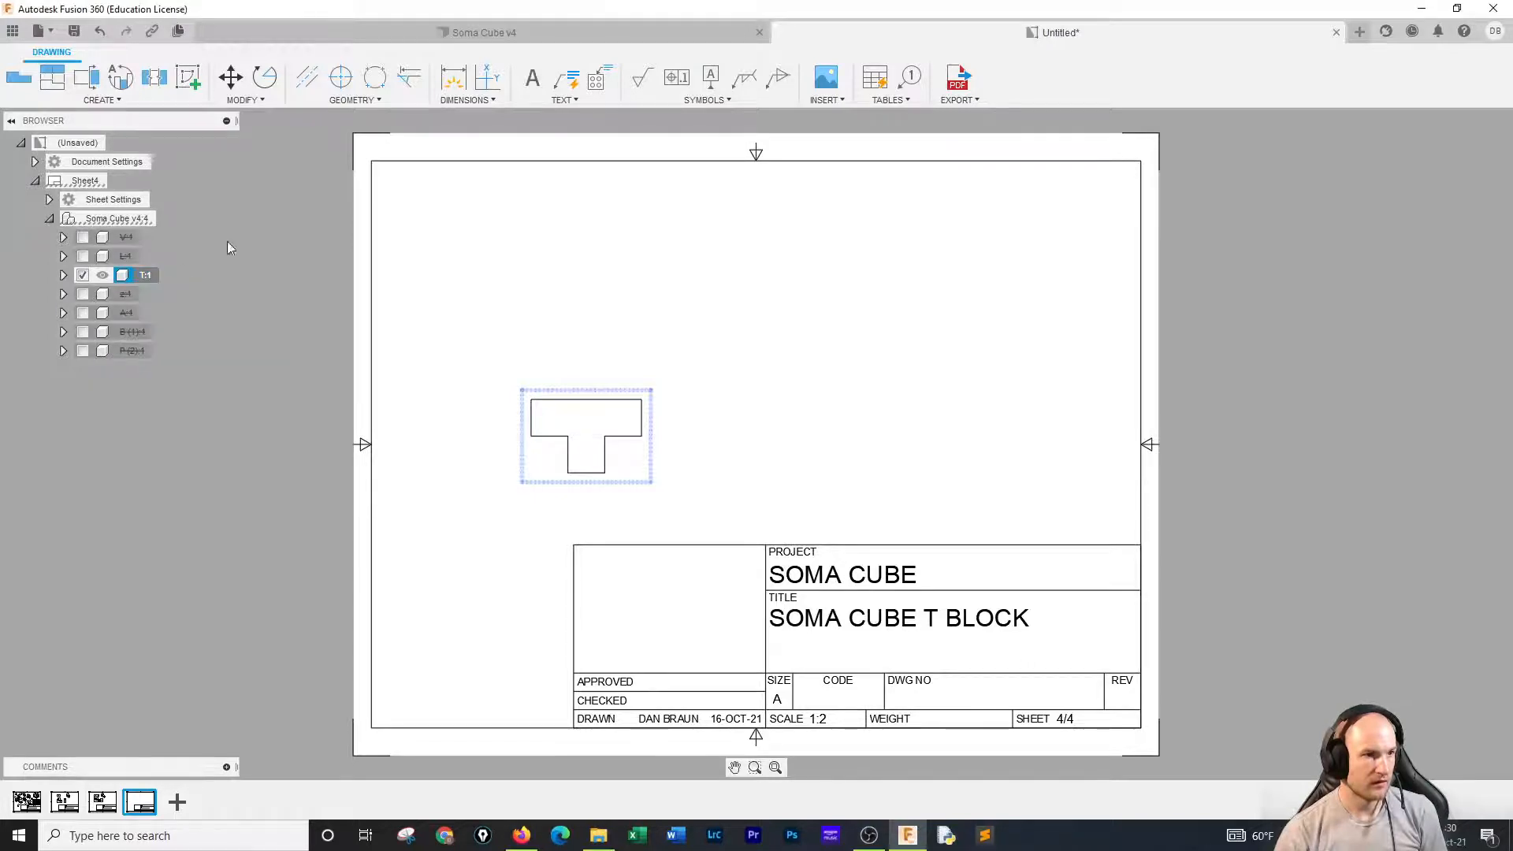
left_click(231, 76)
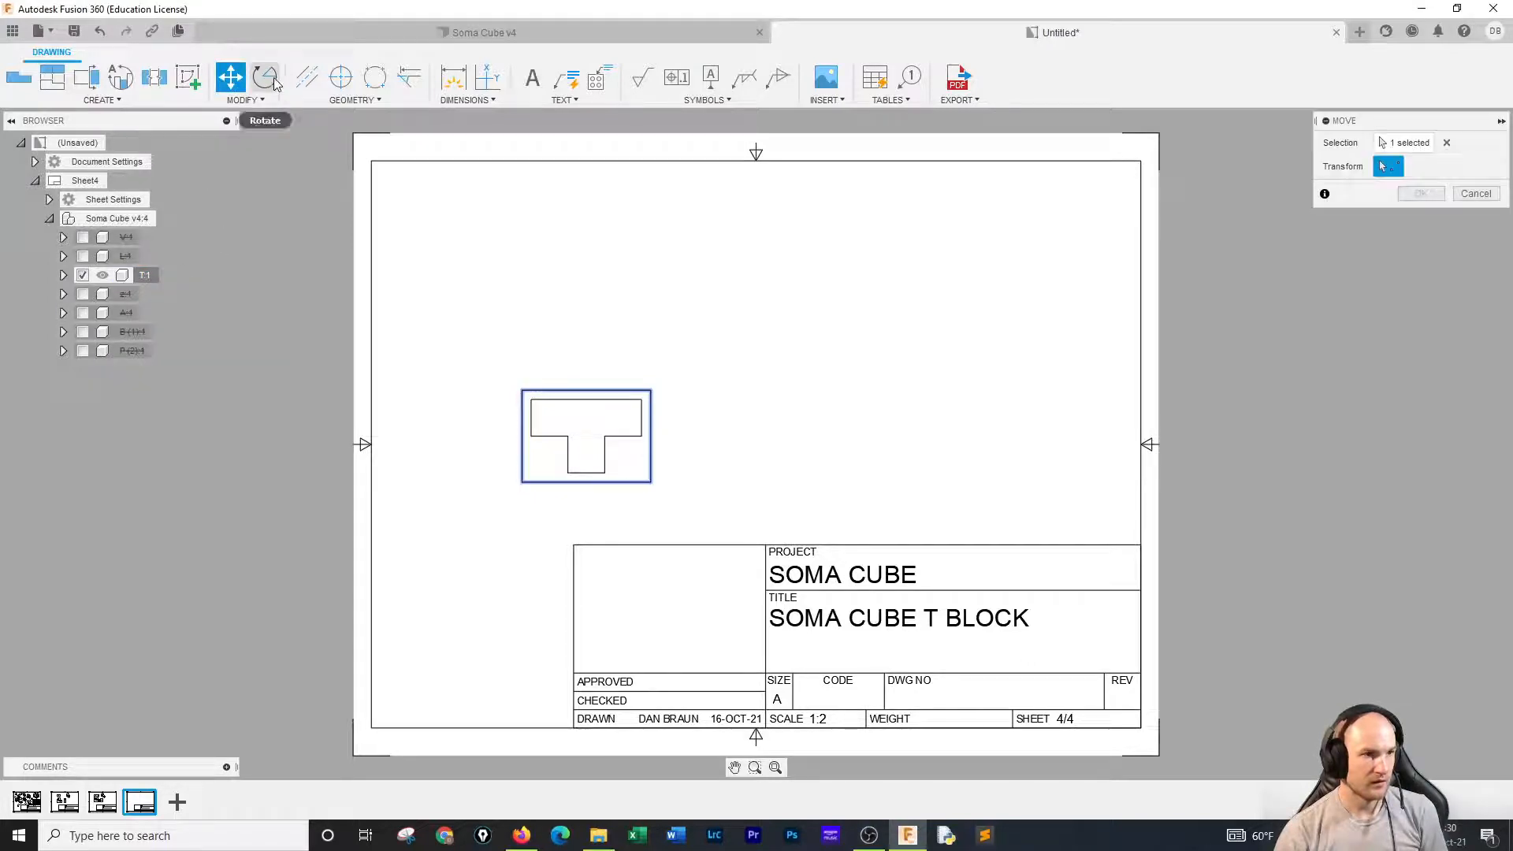
Rotate the T block base view 180° about its bar's upper-right corner and move it back above the title block's left side.
left_click(265, 77)
left_click(641, 416)
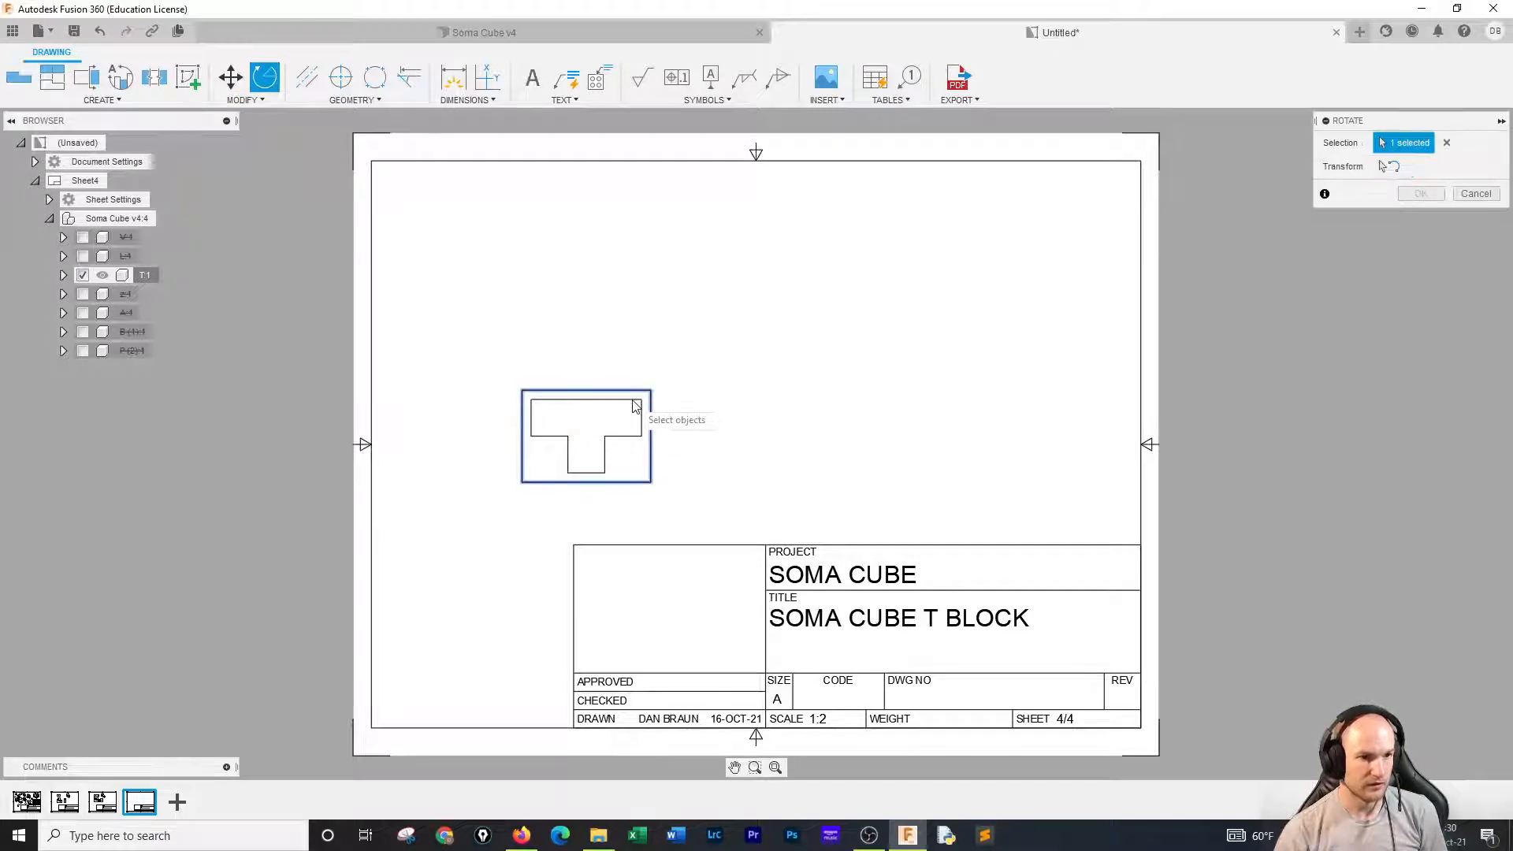
left_click(1387, 168)
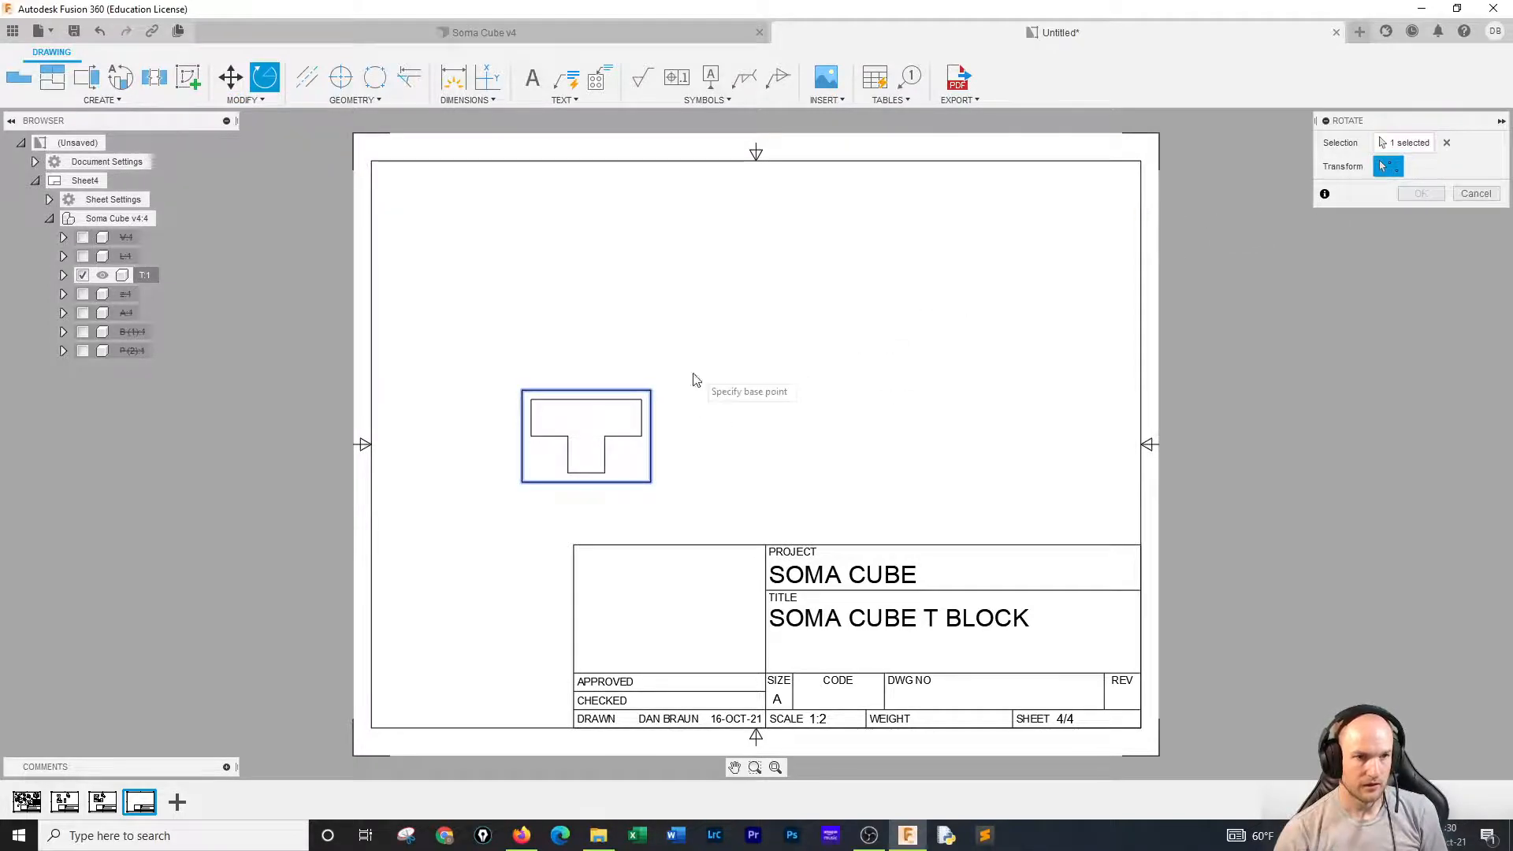
left_click(643, 396)
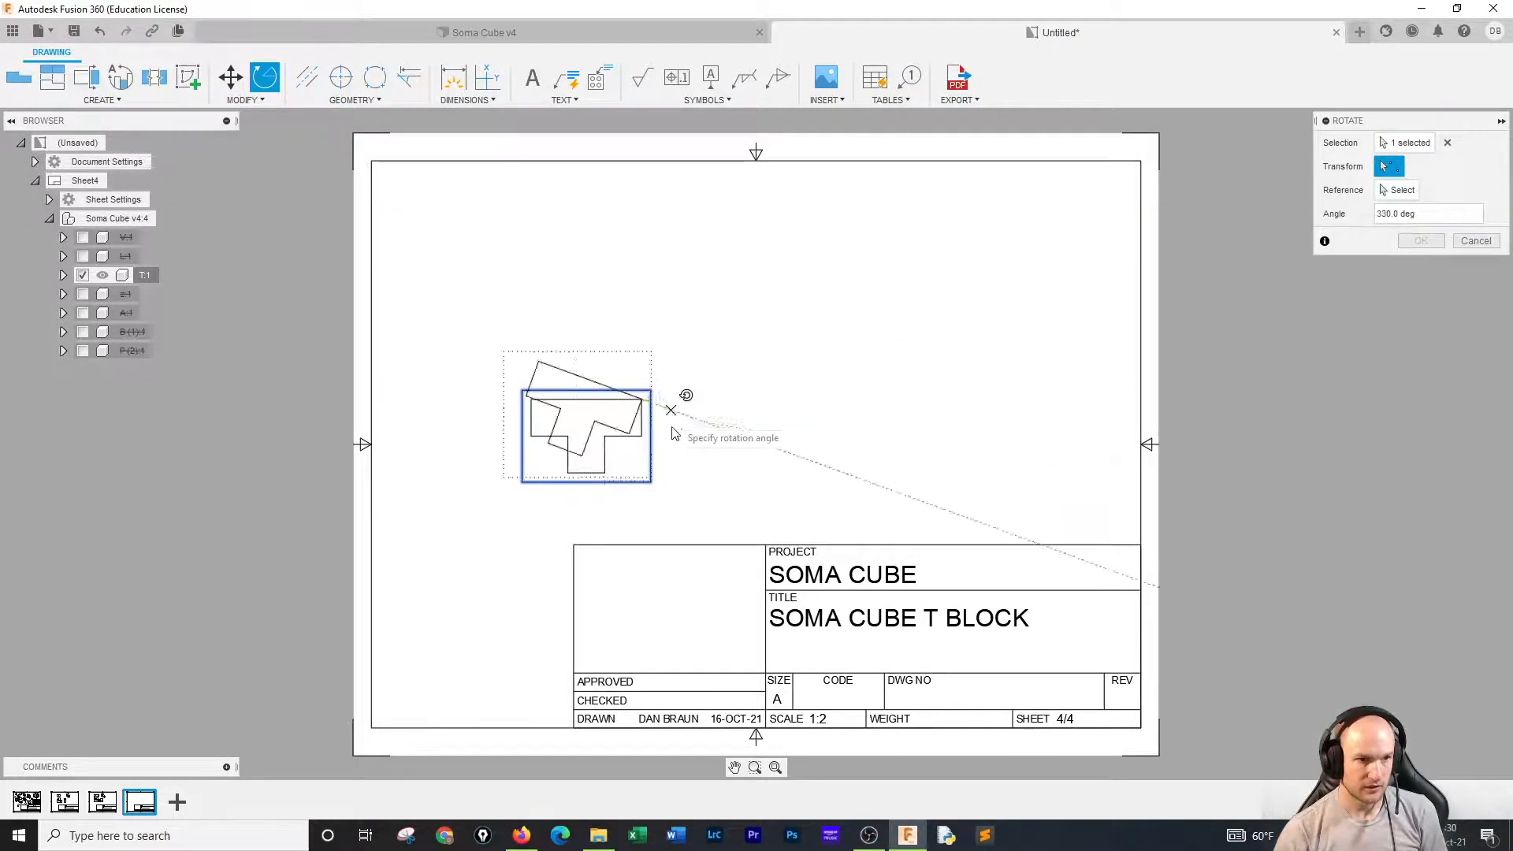
left_click(588, 402)
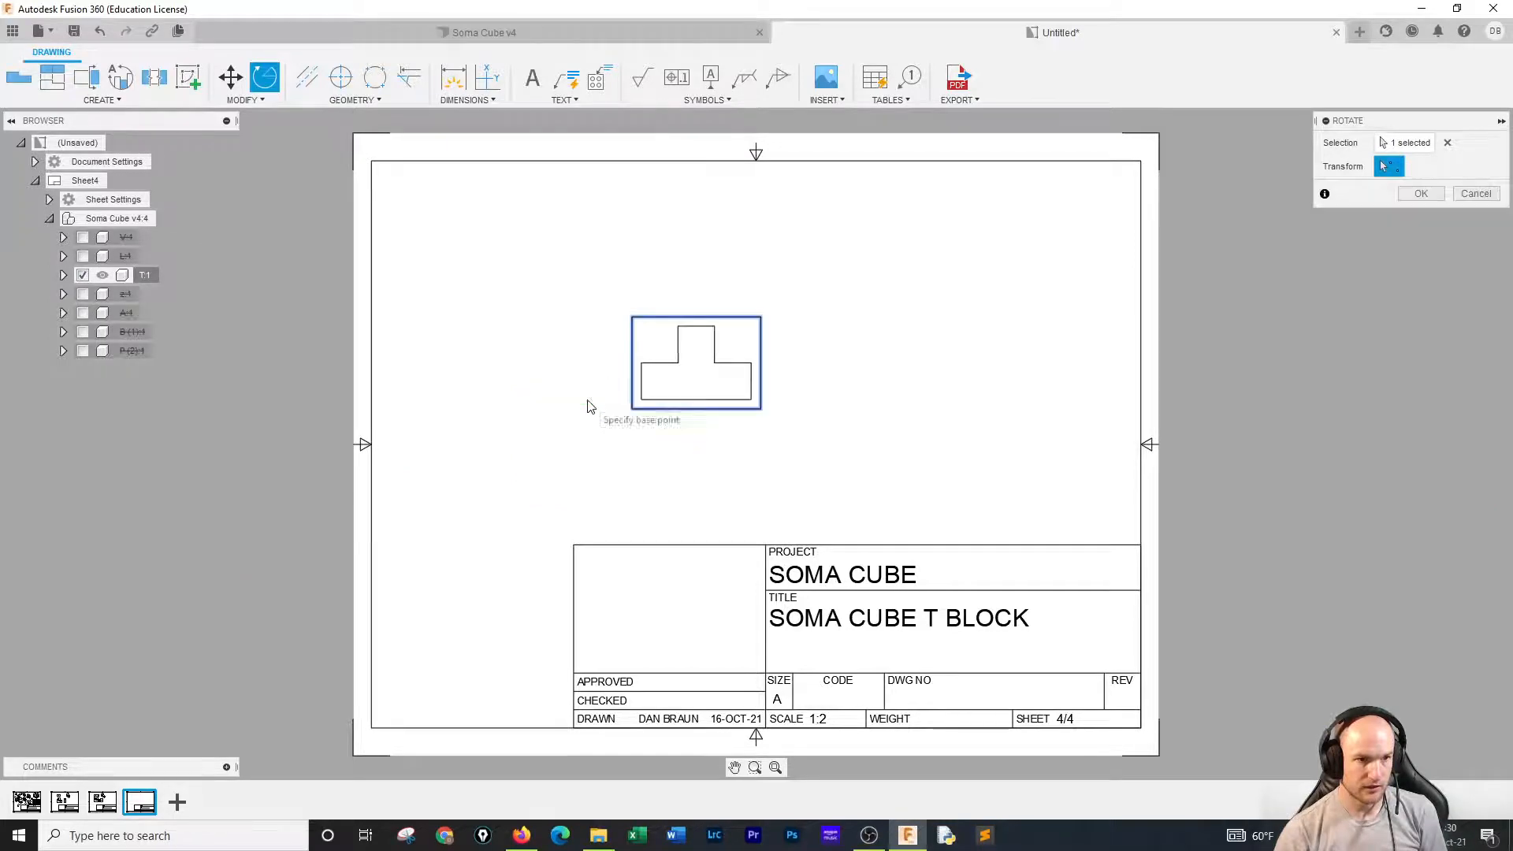
left_click(1421, 194)
left_click_drag(676, 391, 544, 461)
Project a top view, a right side view and an isometric view from the T block base view.
left_click(53, 79)
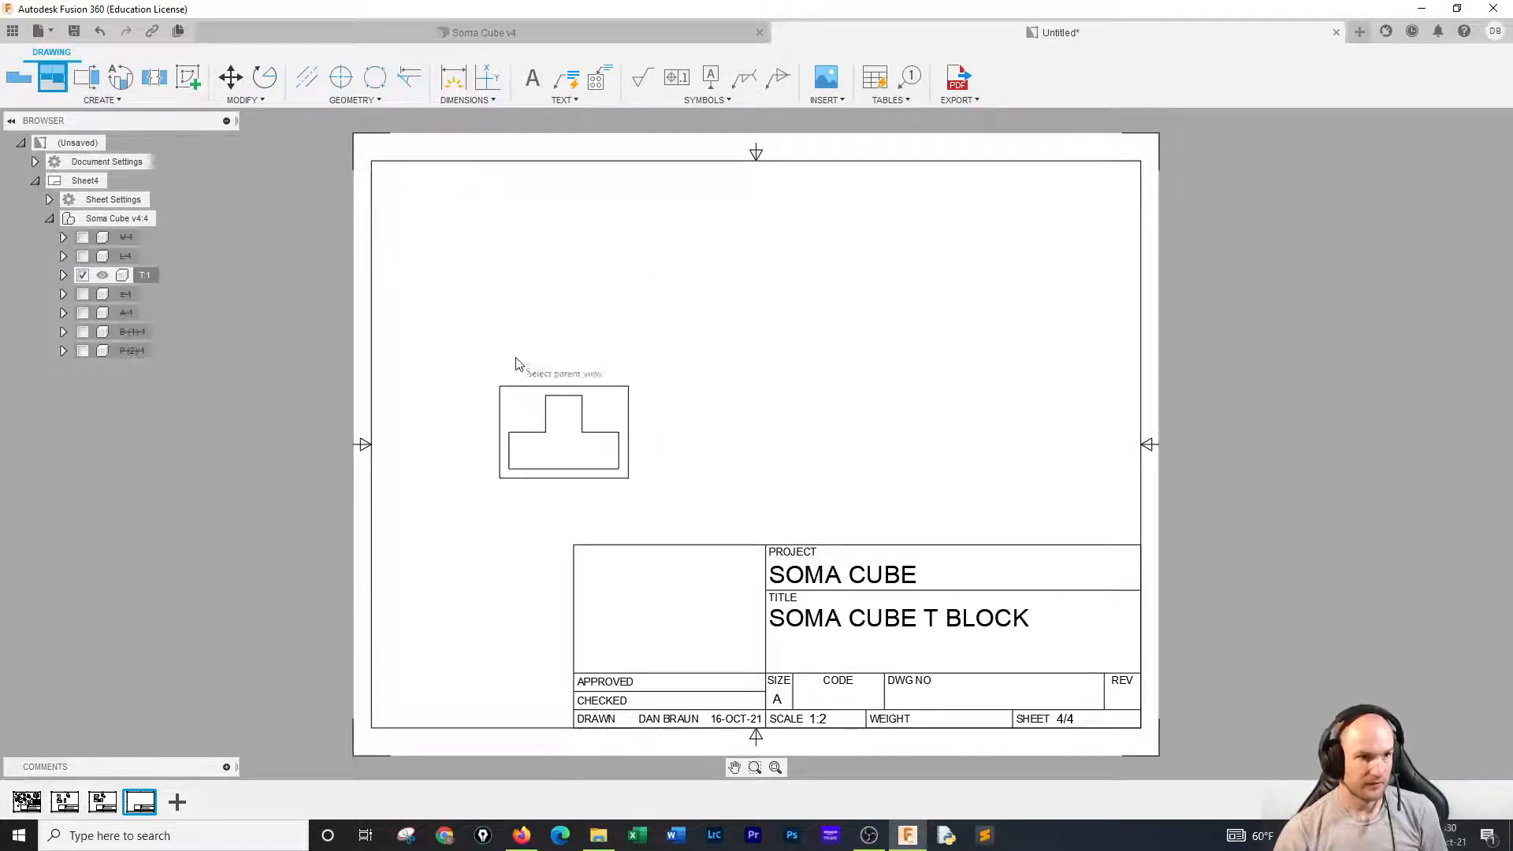
left_click(563, 430)
left_click(556, 284)
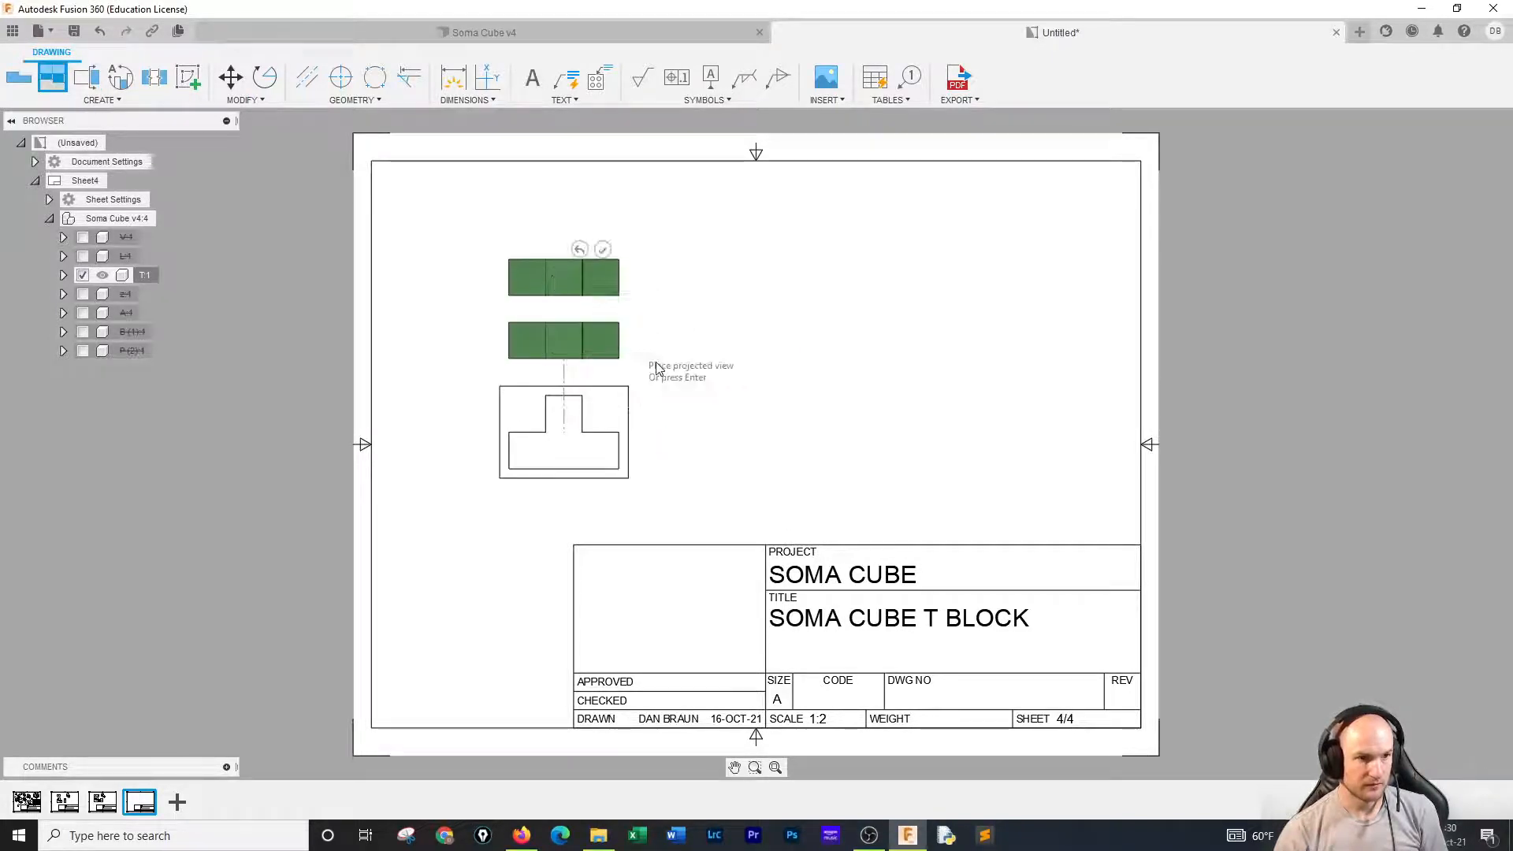
left_click(760, 461)
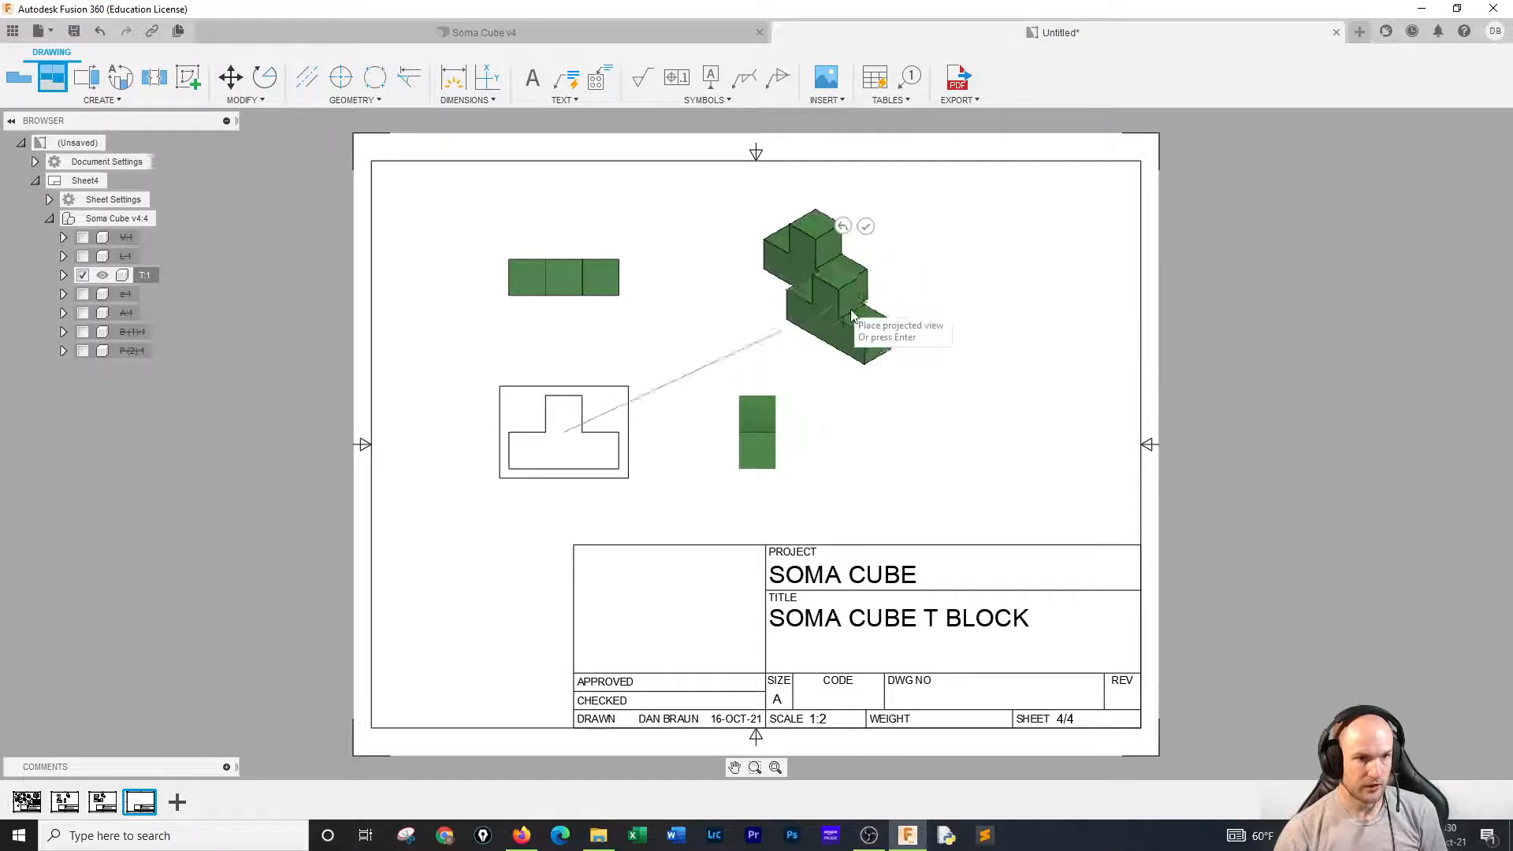
left_click(817, 260)
right_click(925, 383)
left_click(980, 396)
Set the isometric T block view's style to Shaded and close its view settings.
double_click(815, 267)
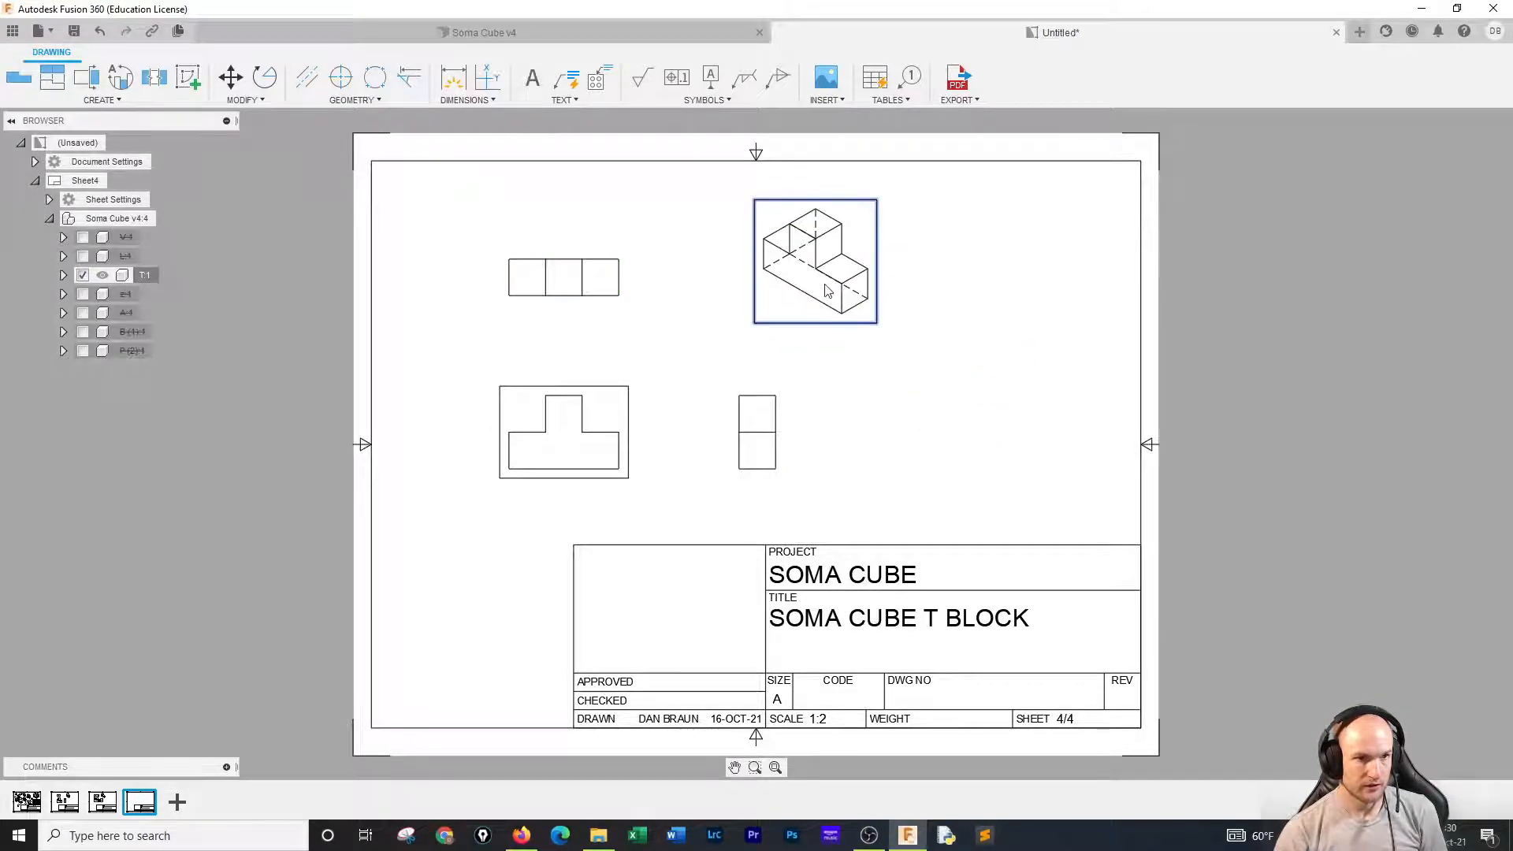
left_click(1484, 166)
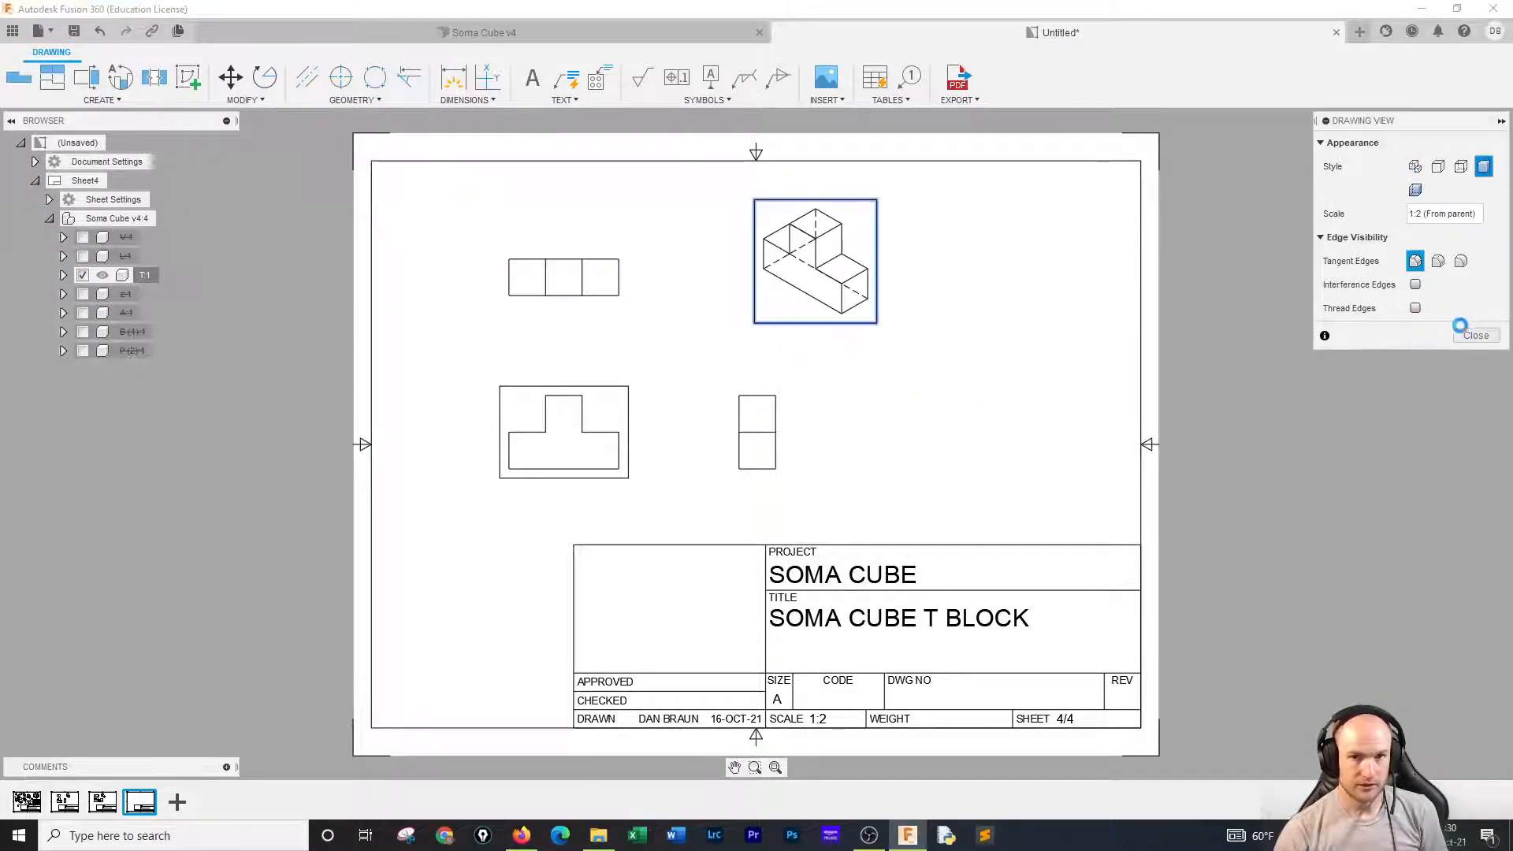
left_click(1475, 335)
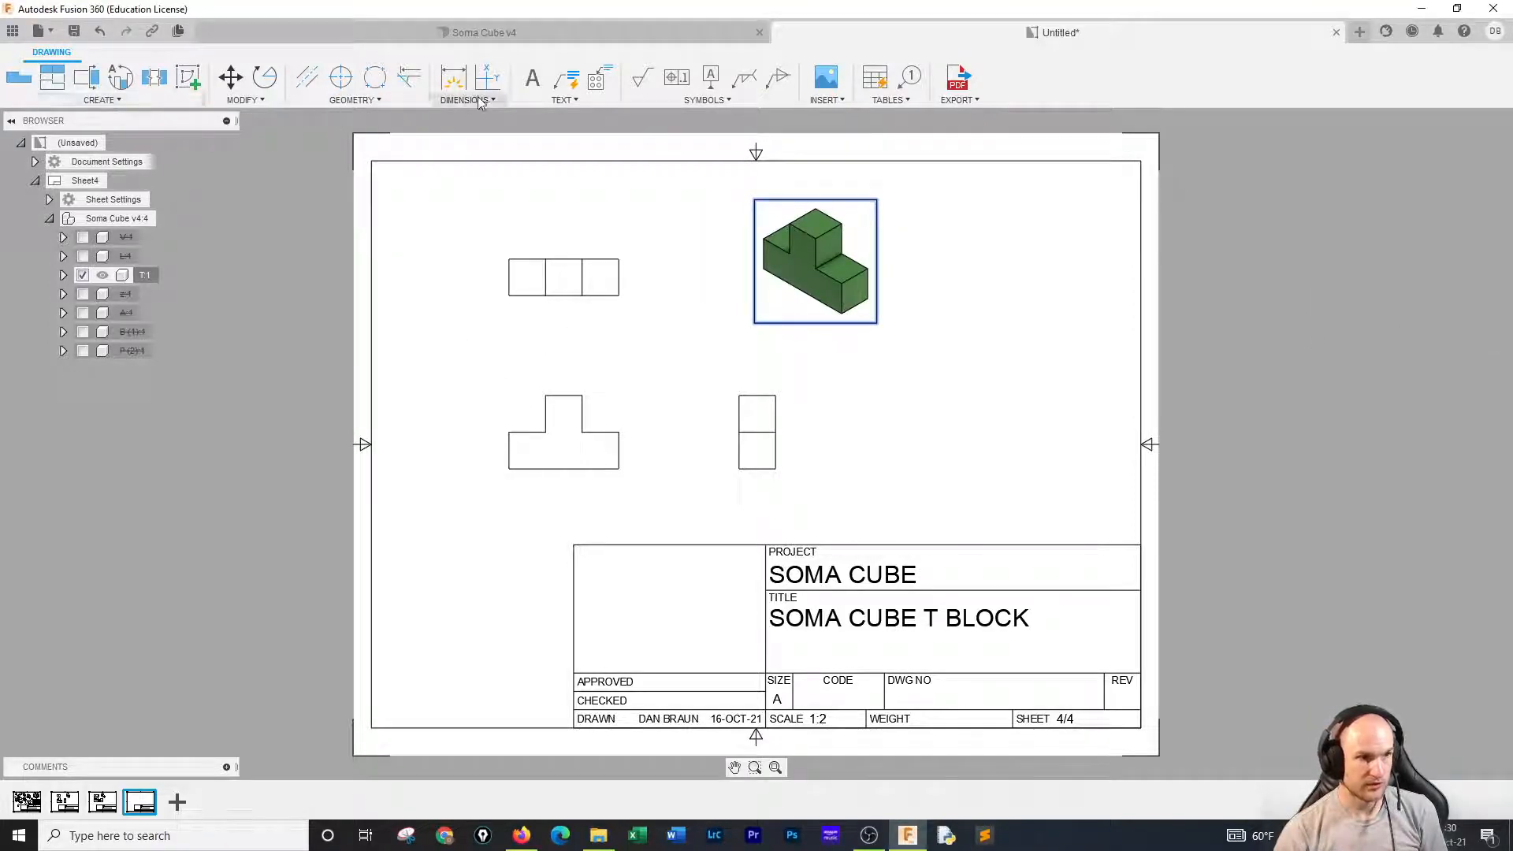
Dimension the T block base view's overall width and the horizontal distances from its left edge to both sides of the stem.
left_click(455, 77)
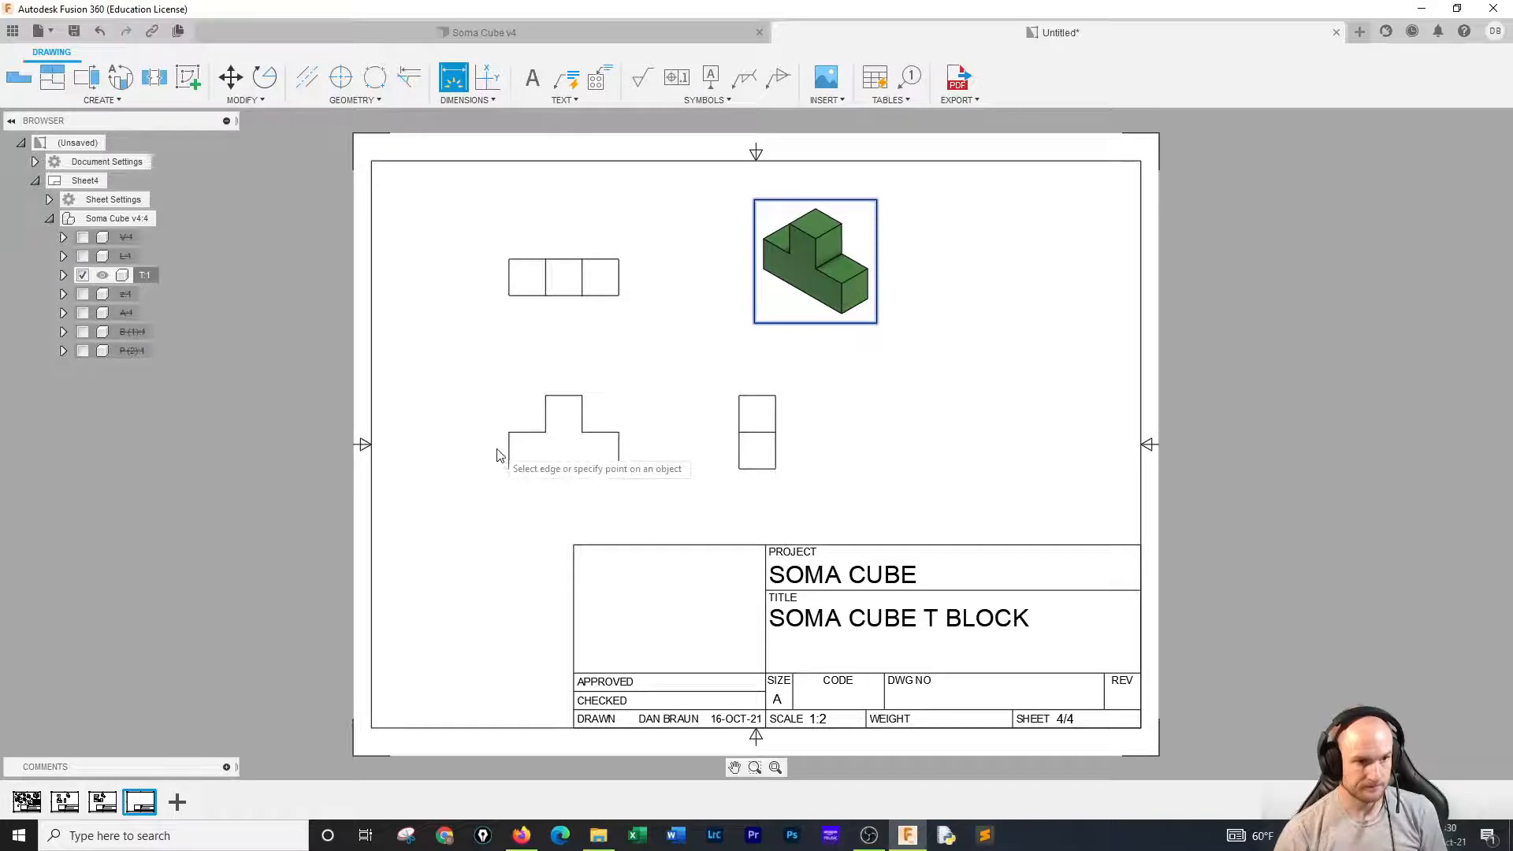
left_click(583, 469)
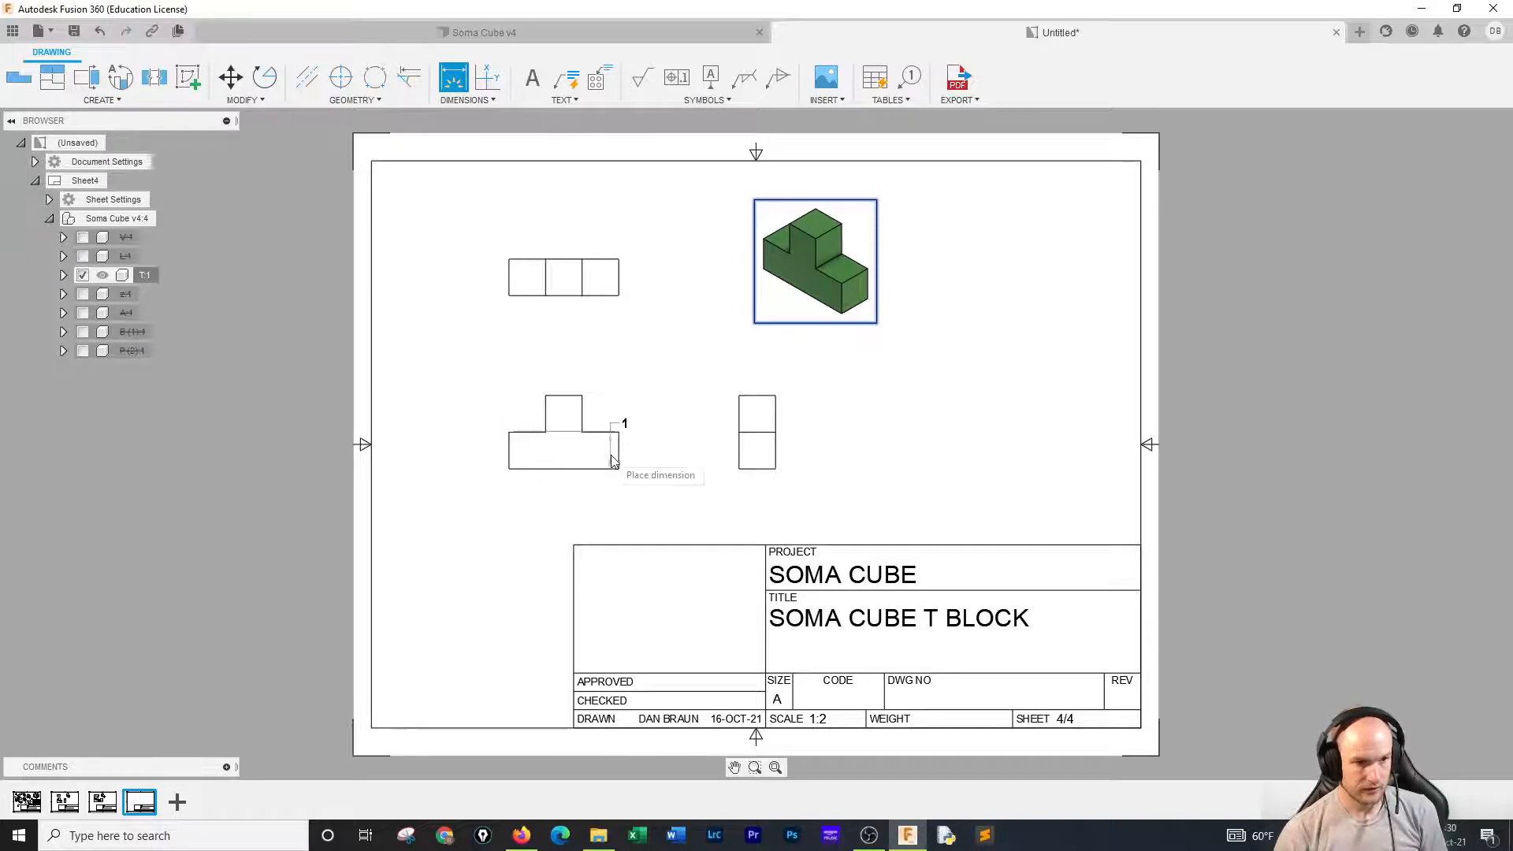
left_click(608, 326)
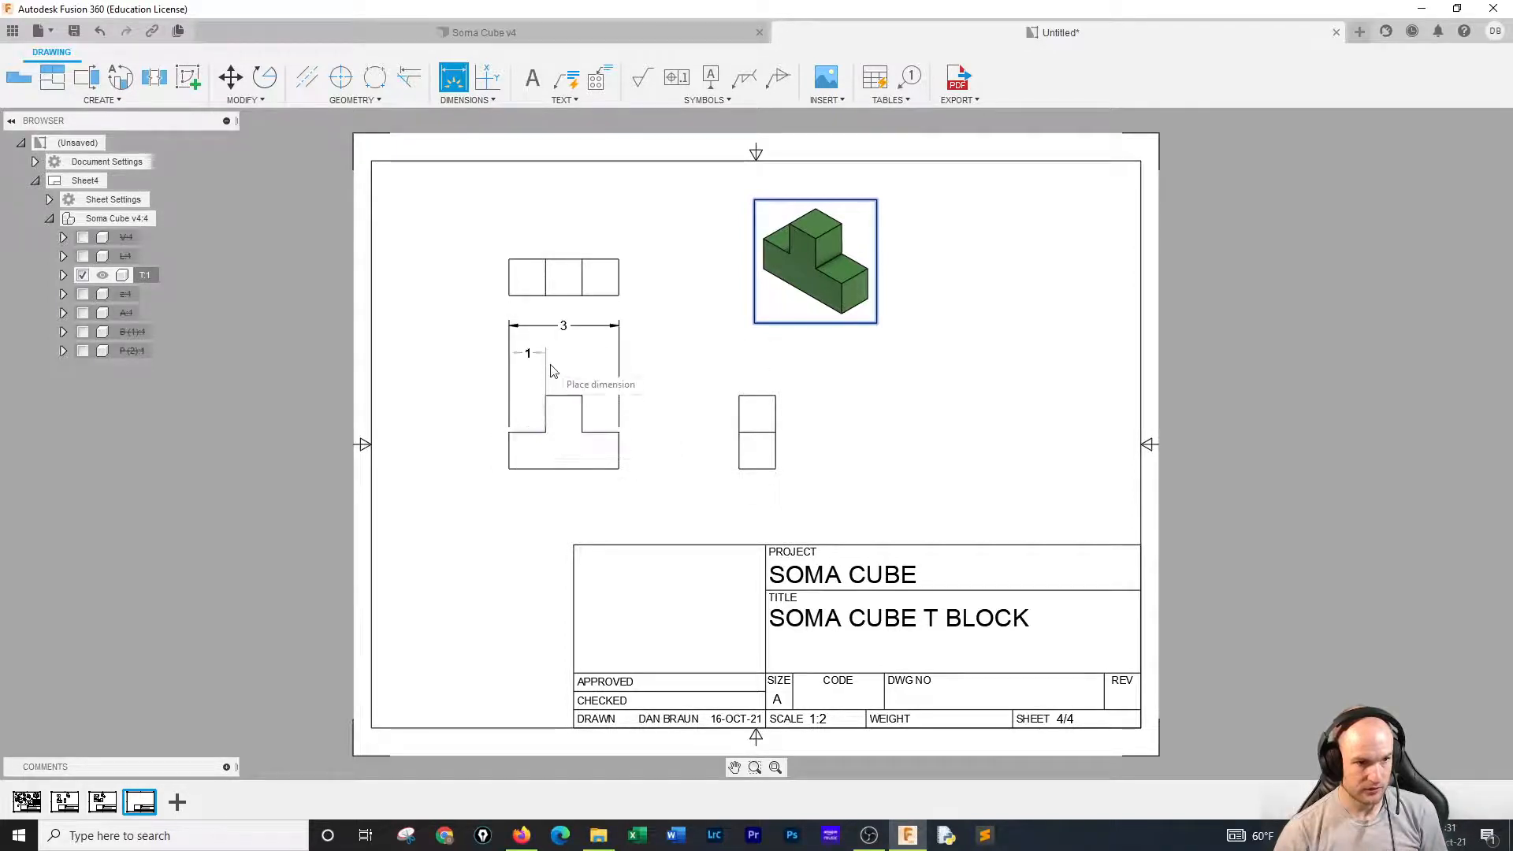
left_click(533, 382)
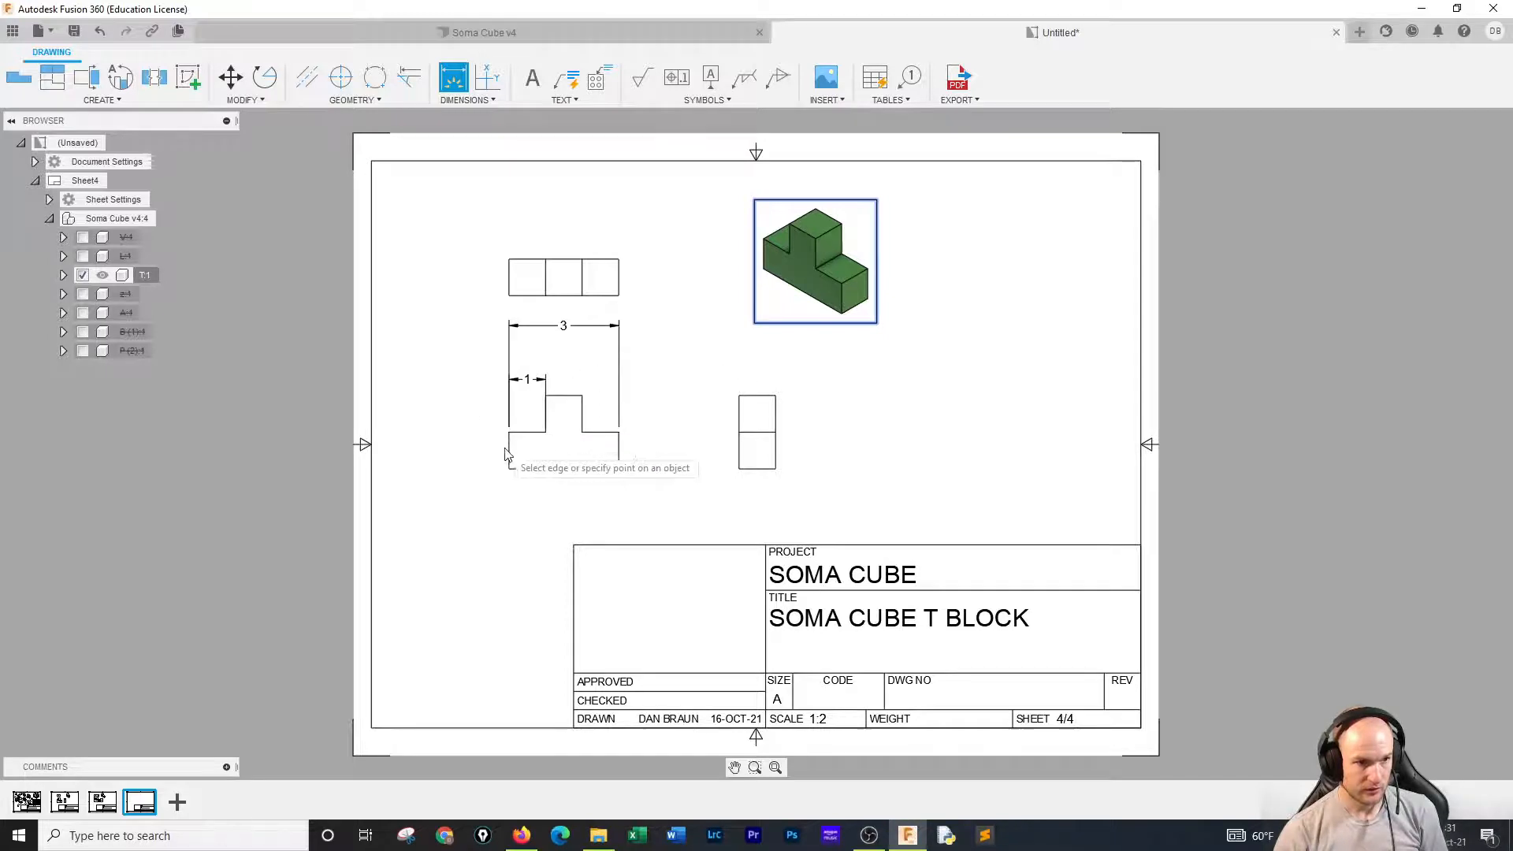
left_click(509, 432)
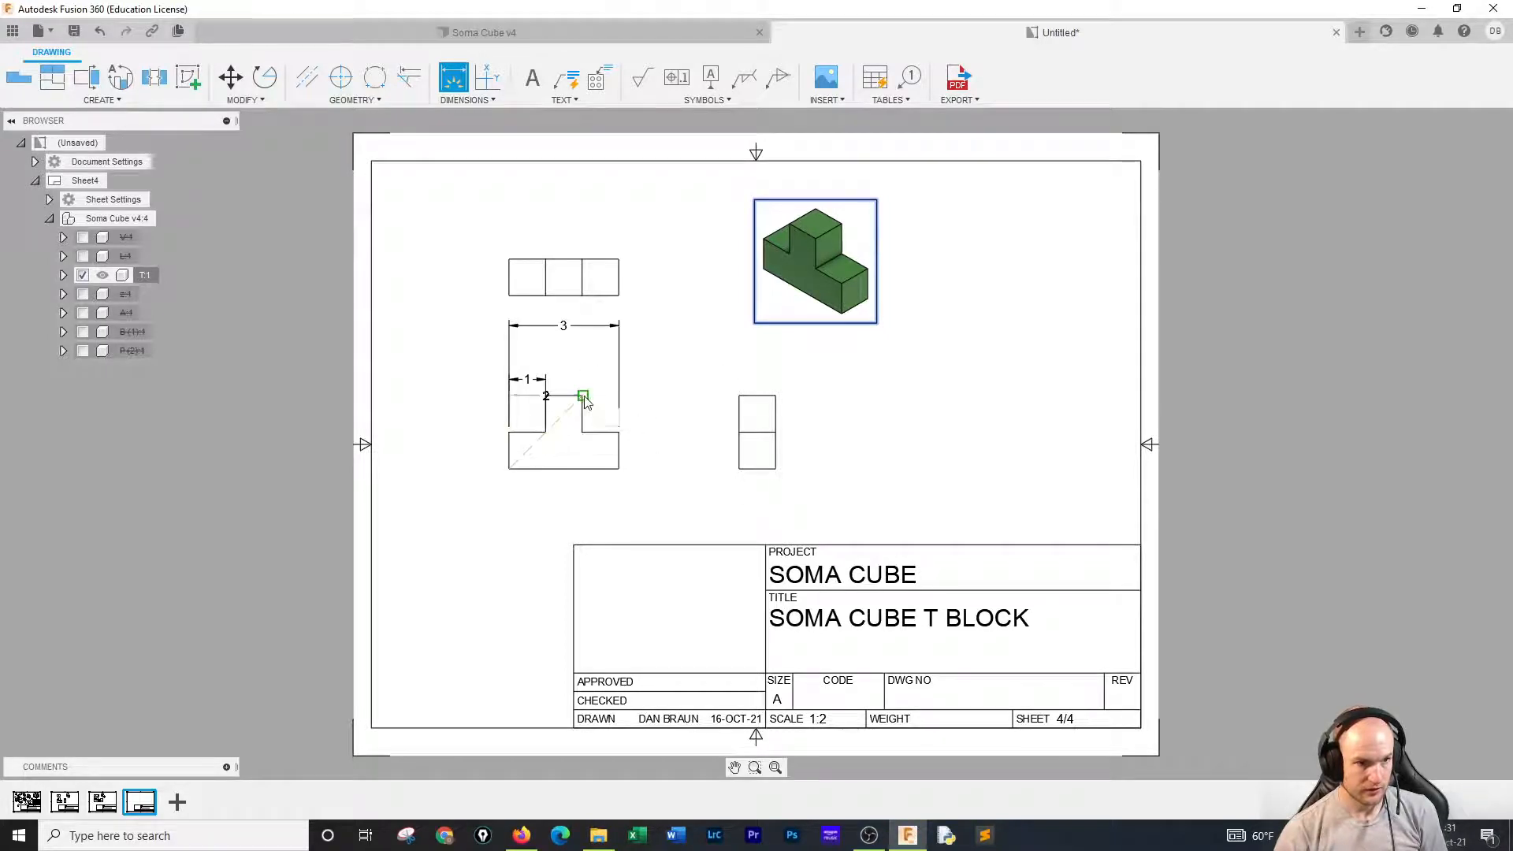
left_click(583, 397)
left_click(586, 345)
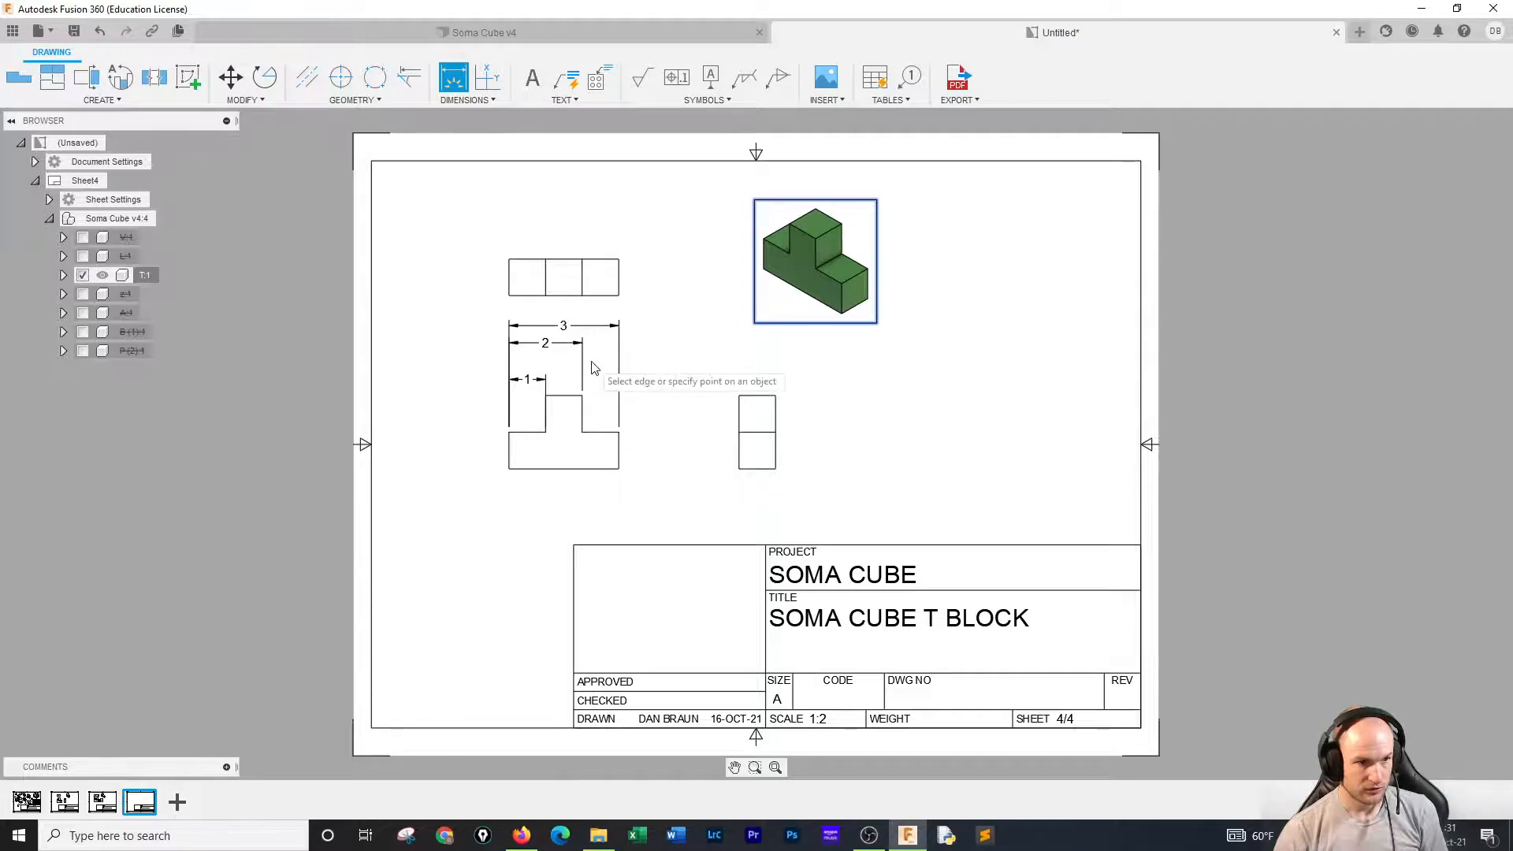
right_click(598, 370)
left_click(638, 371)
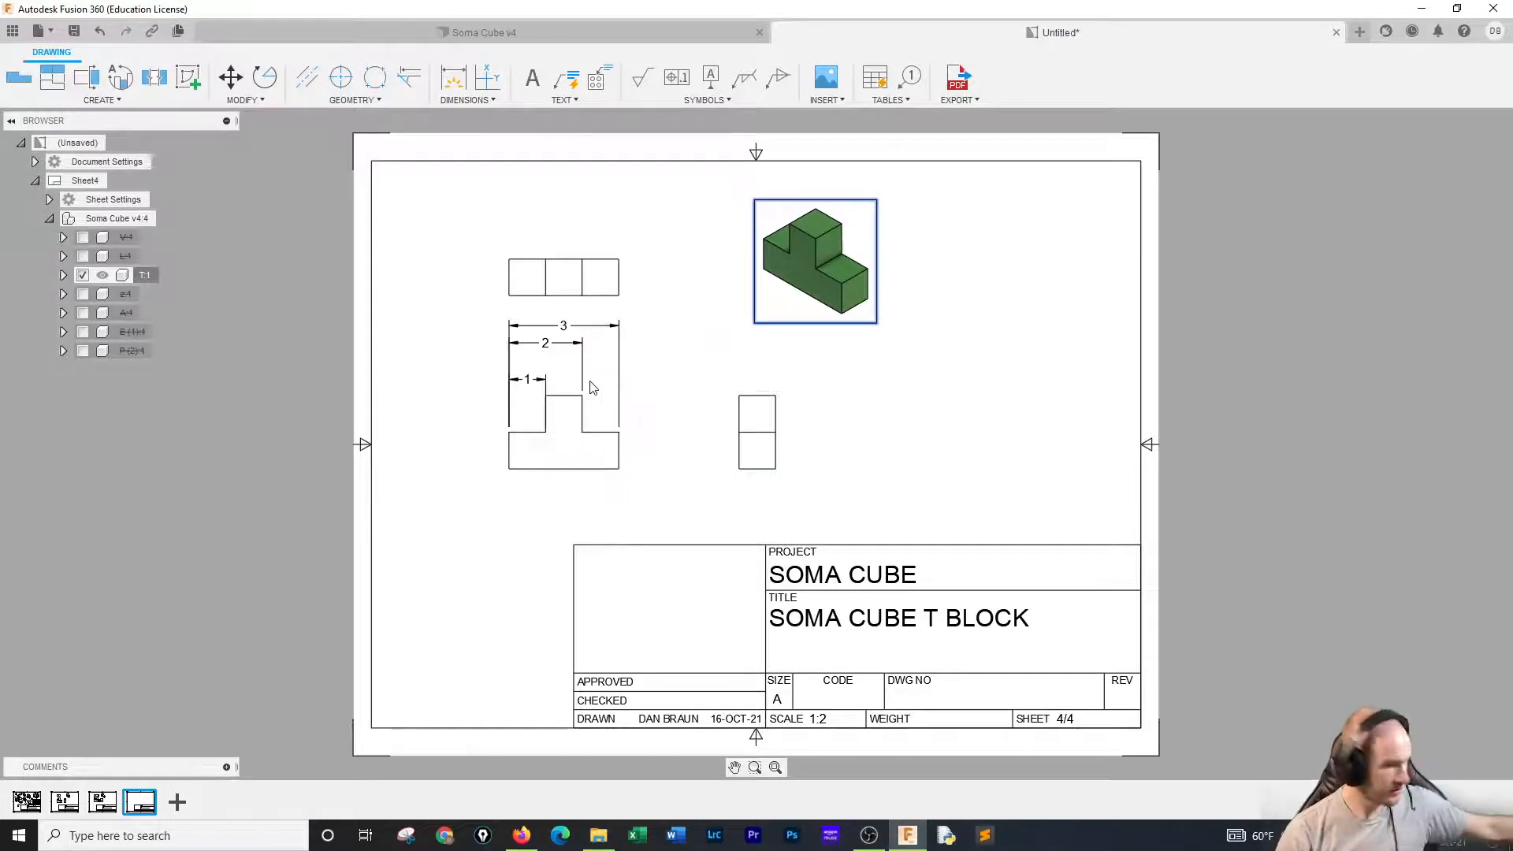
Select the width dimension above the left shoulder of the T block base view.
left_click(530, 381)
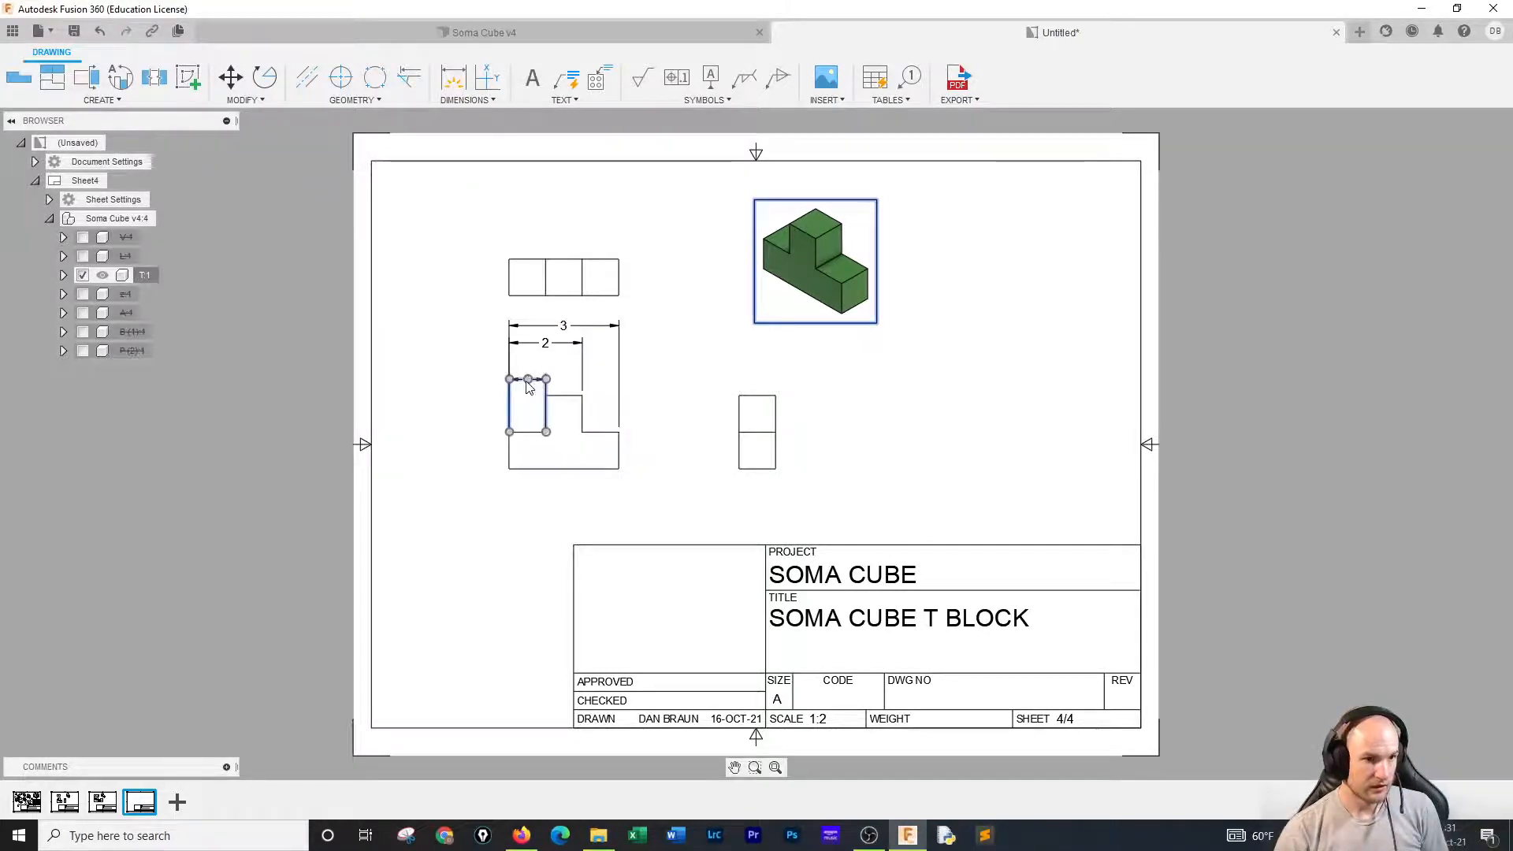
Move the shortest width dimension higher above the front view and dimension the T block's overall height beside it.
left_click_drag(528, 382, 528, 368)
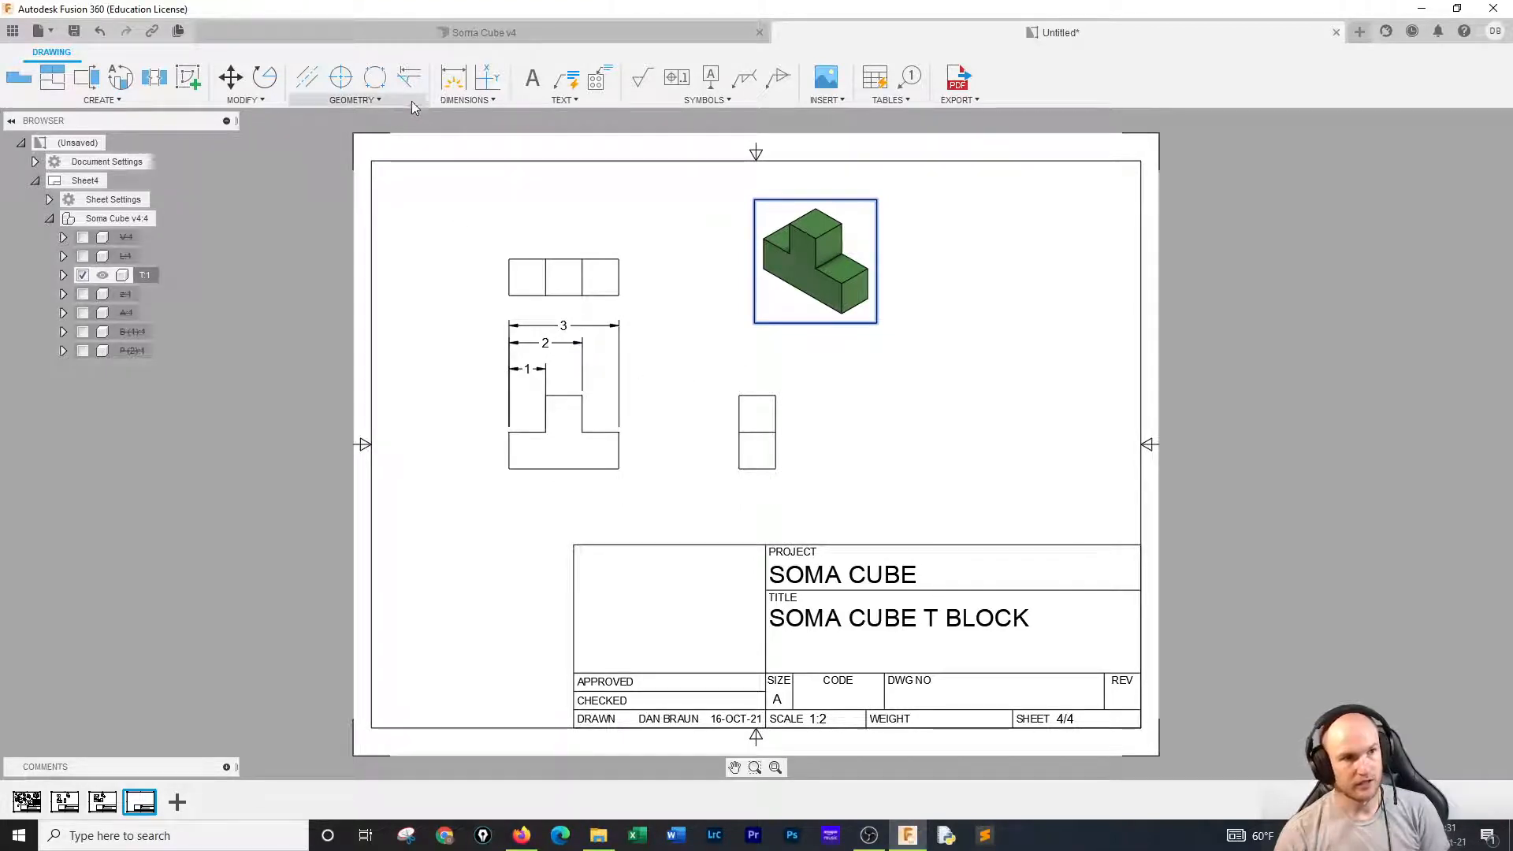
left_click(455, 78)
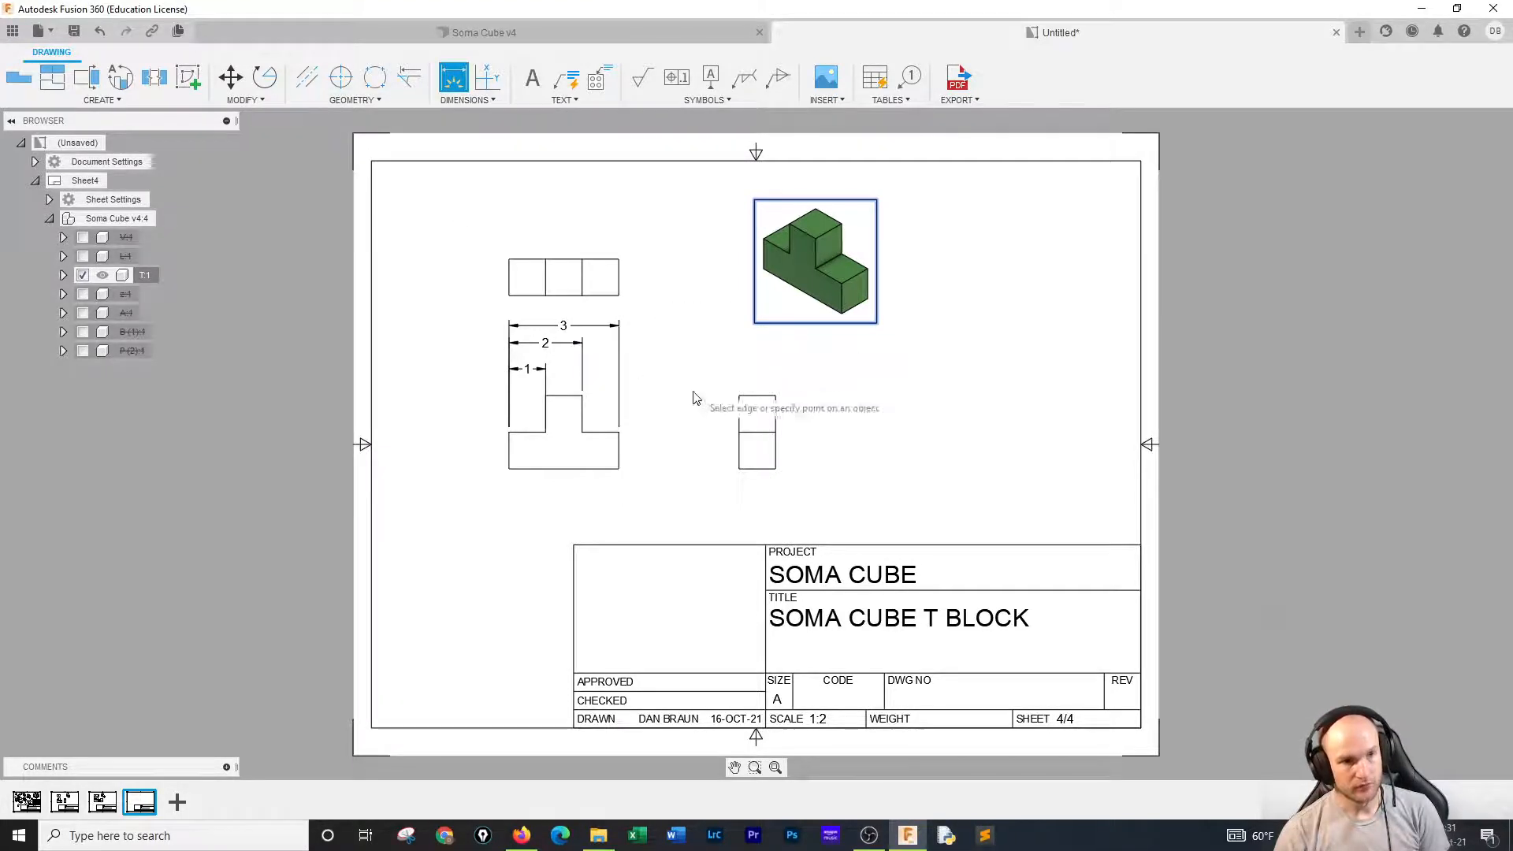
left_click(619, 468)
left_click(581, 395)
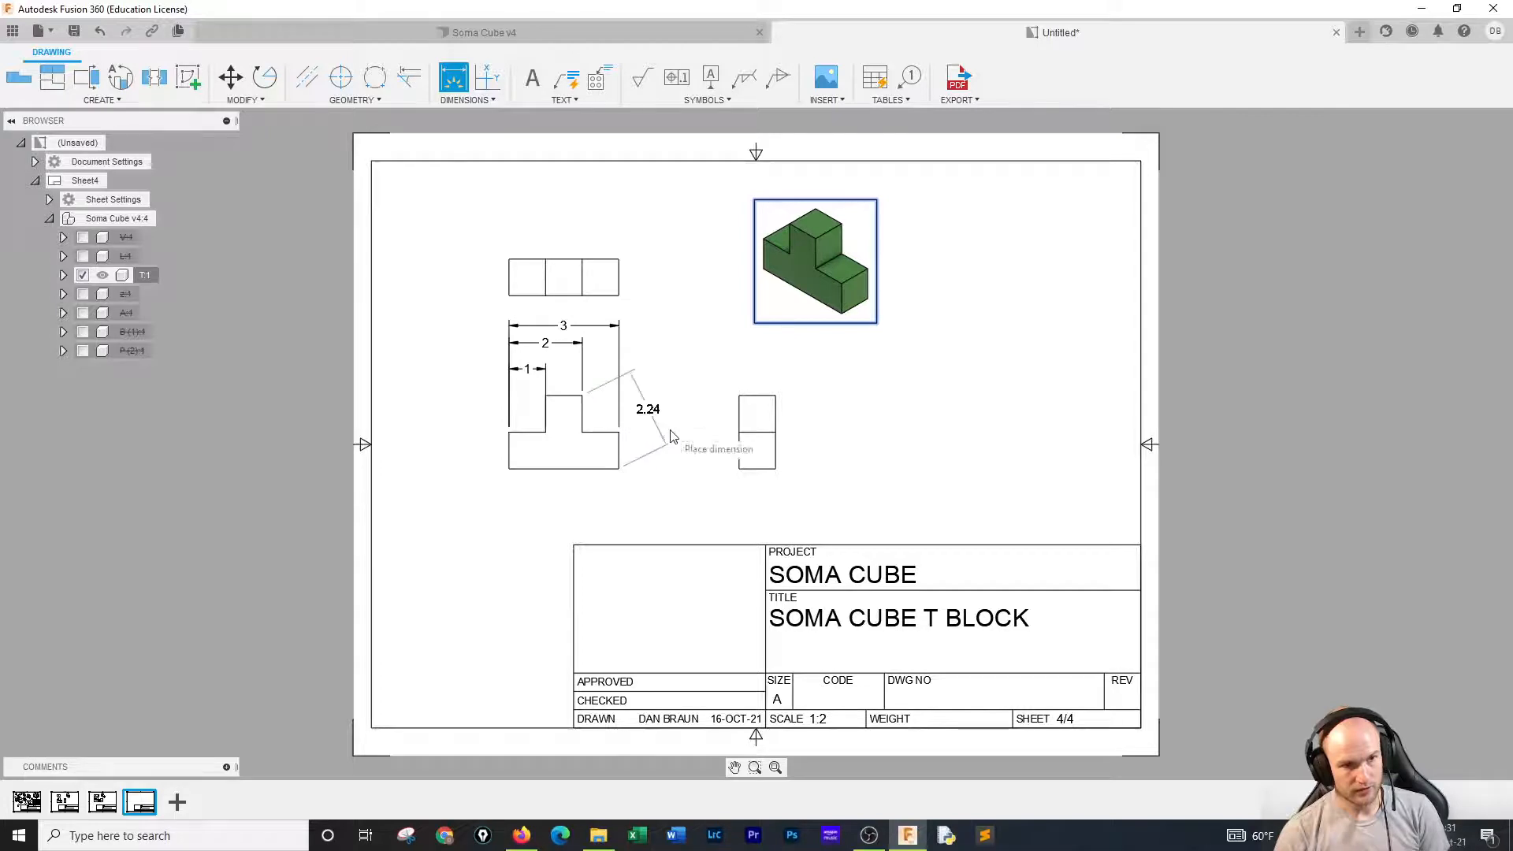
left_click(687, 470)
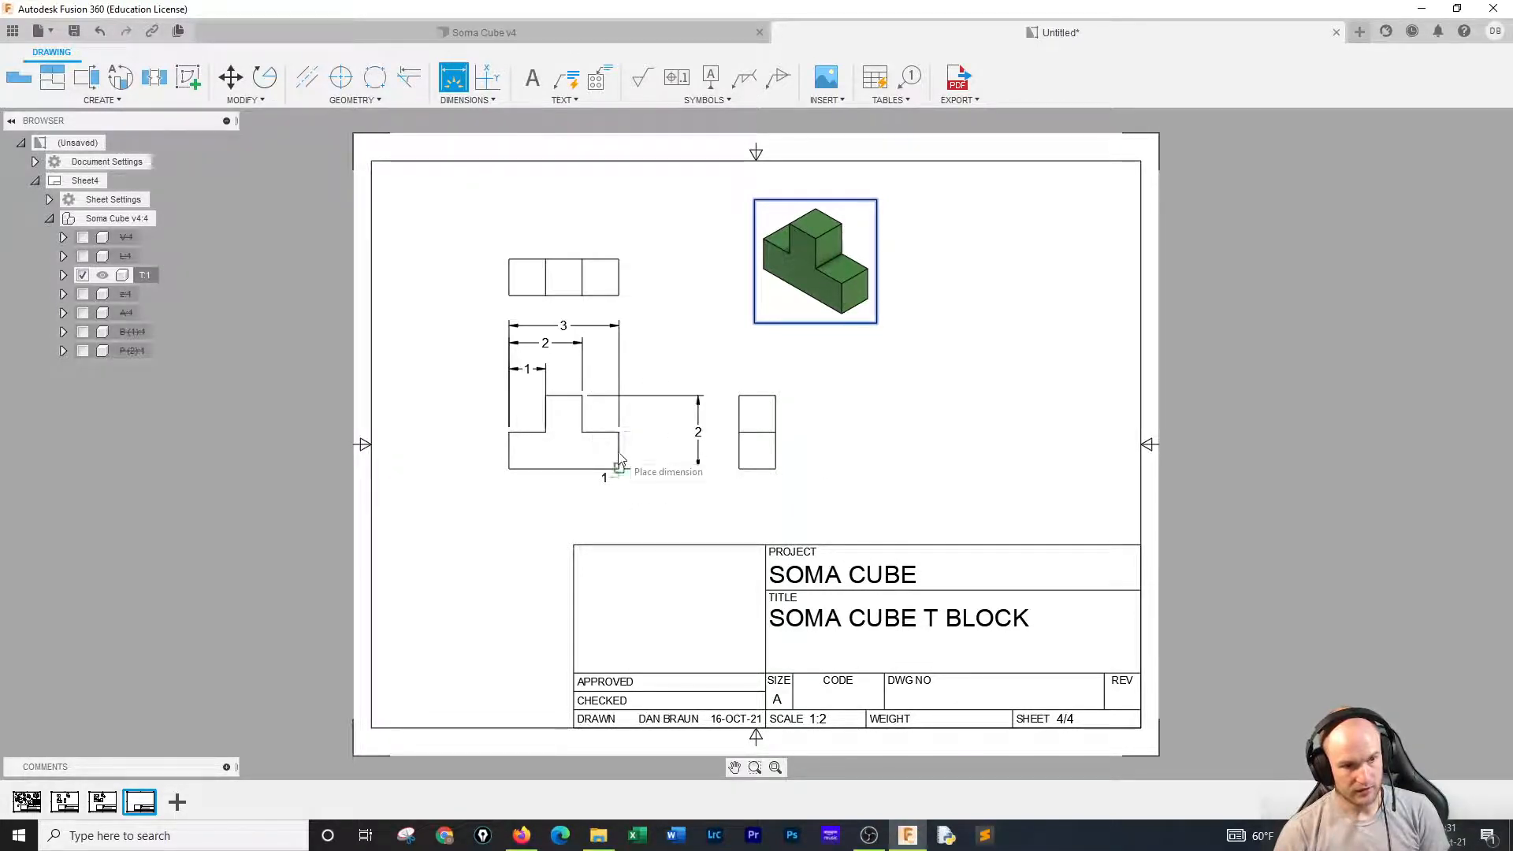
Dimension the height of the T block's base in the front view and move its text above the dimension line.
left_click(657, 465)
right_click(642, 488)
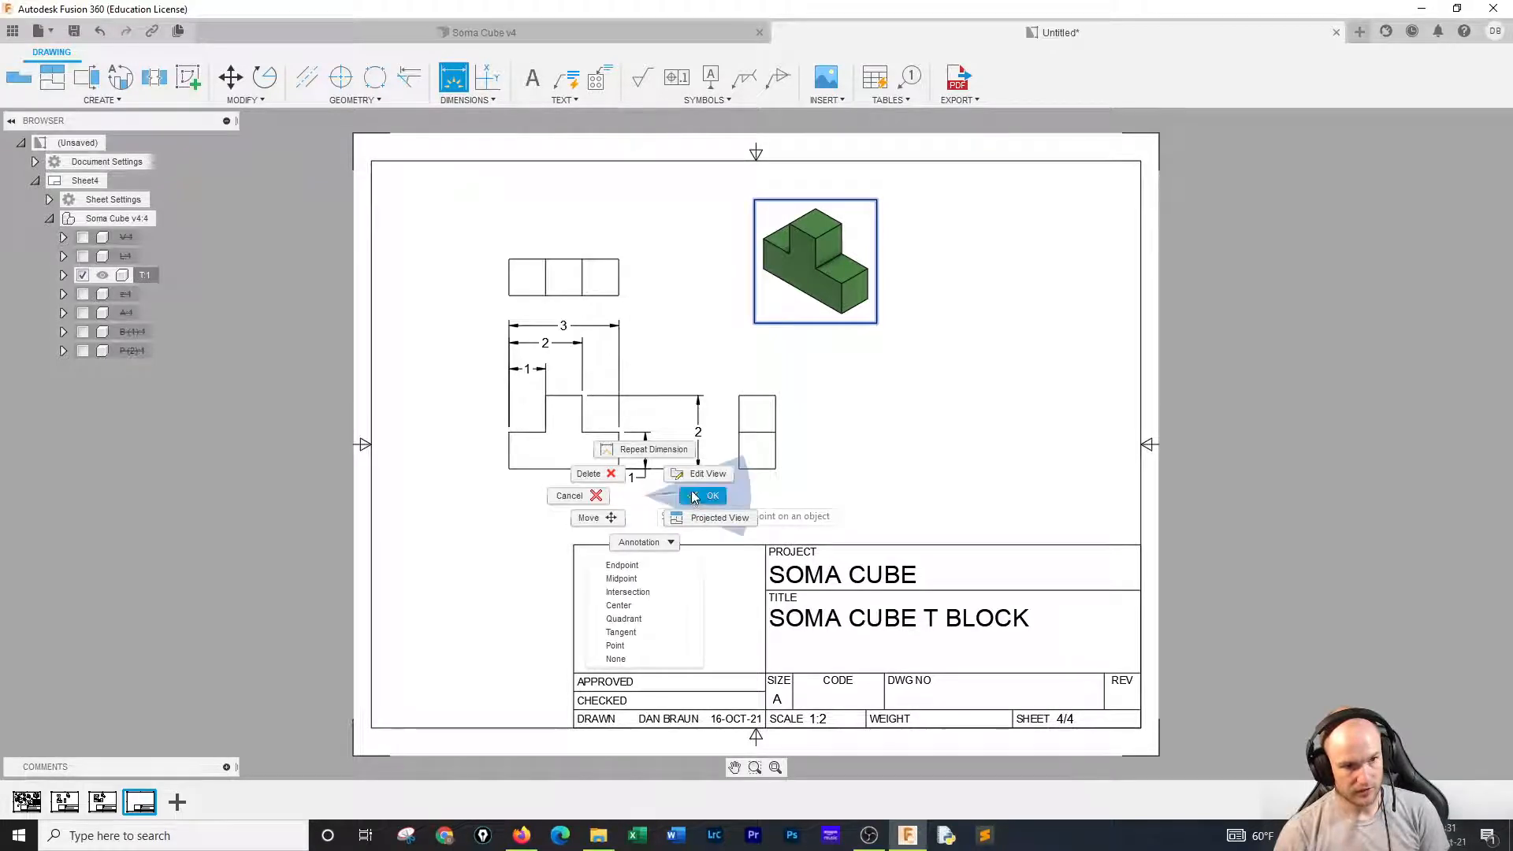
left_click(700, 495)
left_click(632, 478)
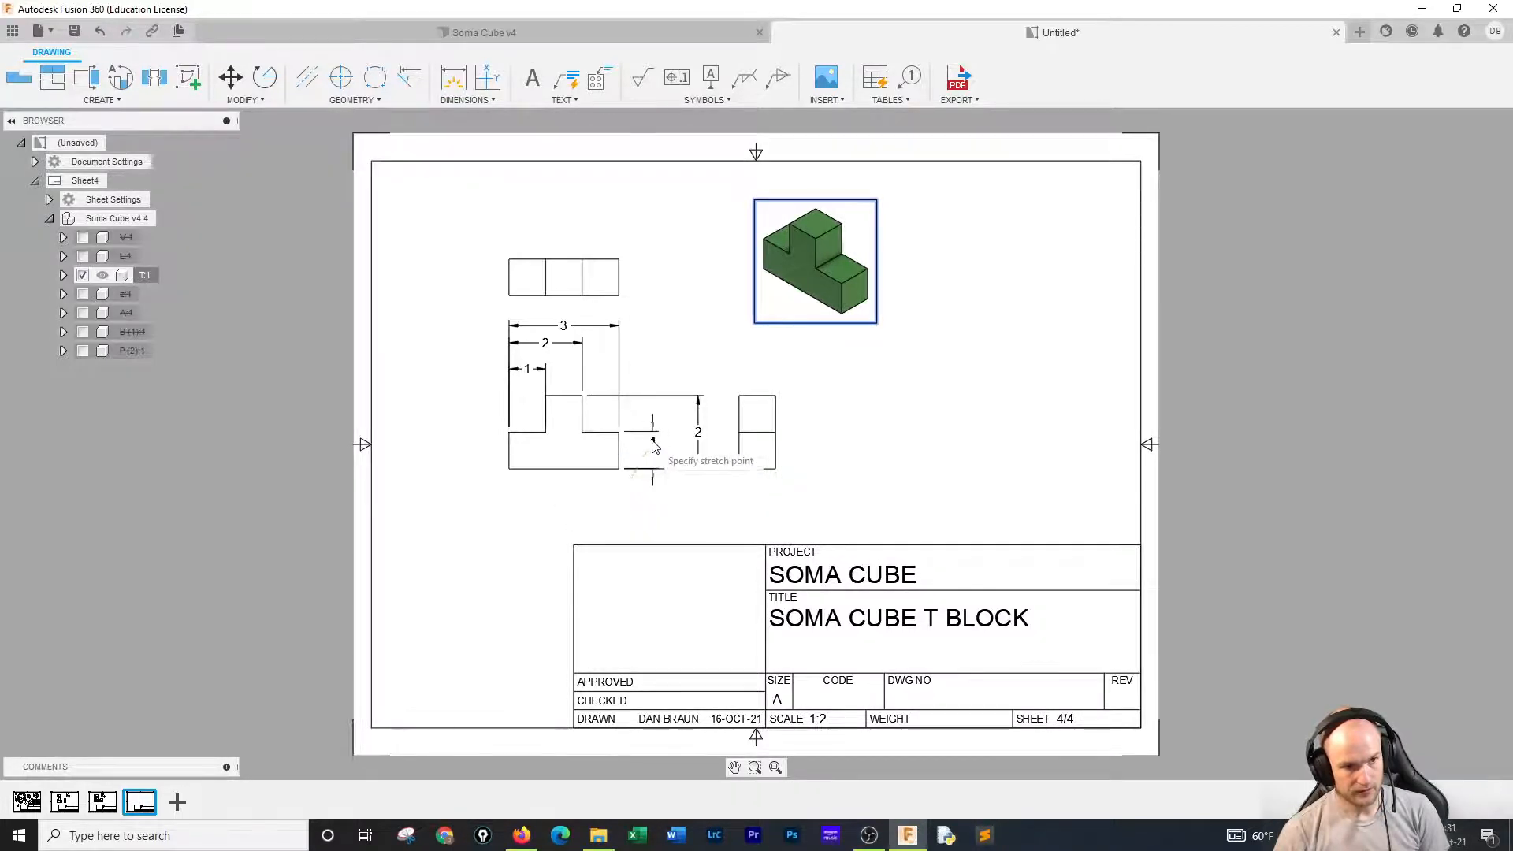
left_click(658, 412)
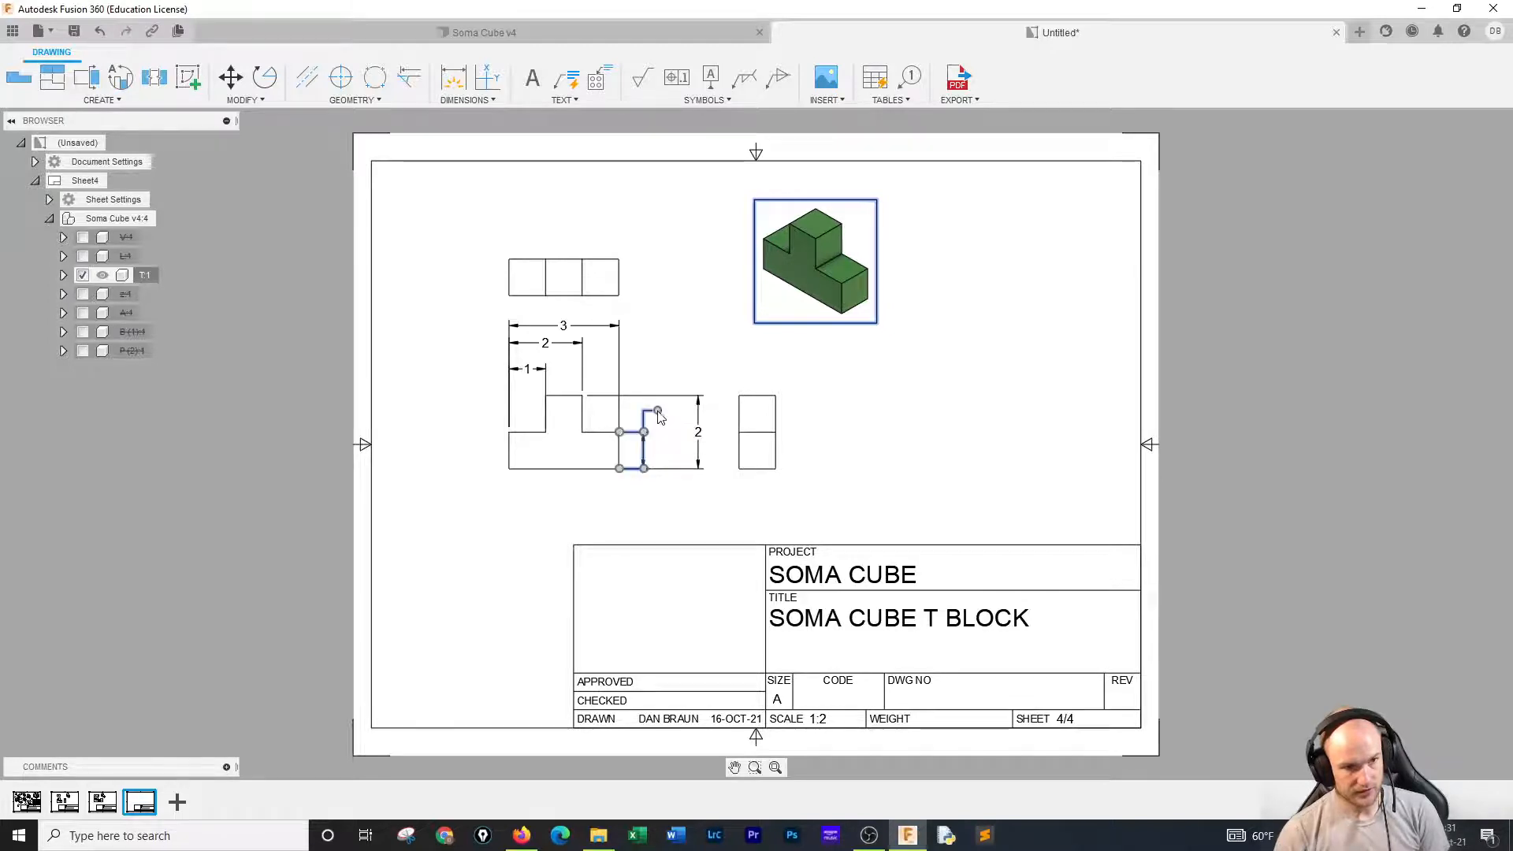
Move the overall height dimension closer to the front view and space the middle width dimension evenly between its neighbours.
left_click(699, 428)
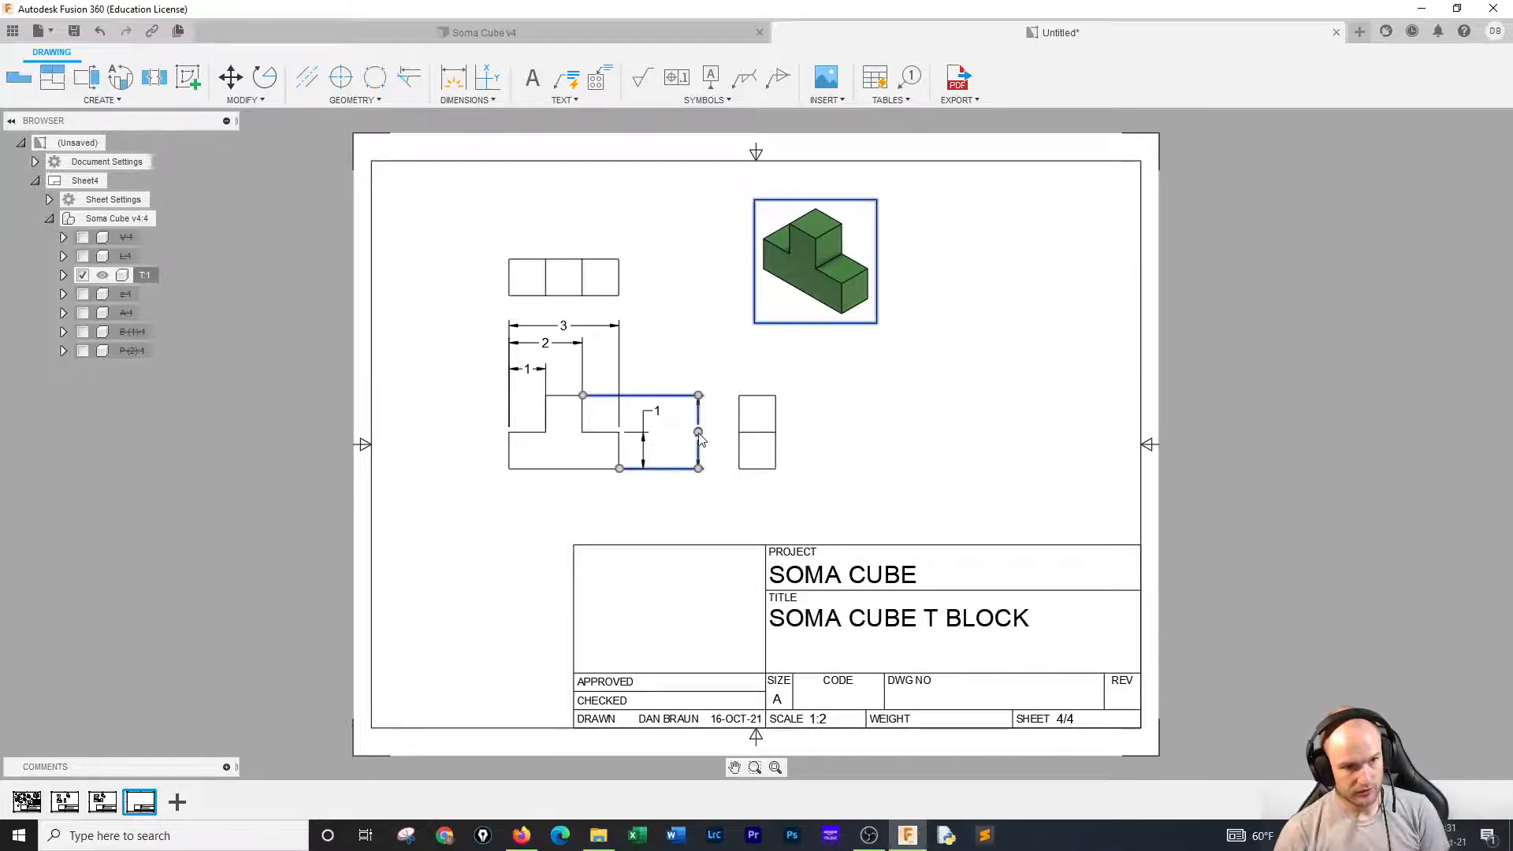
left_click(699, 433)
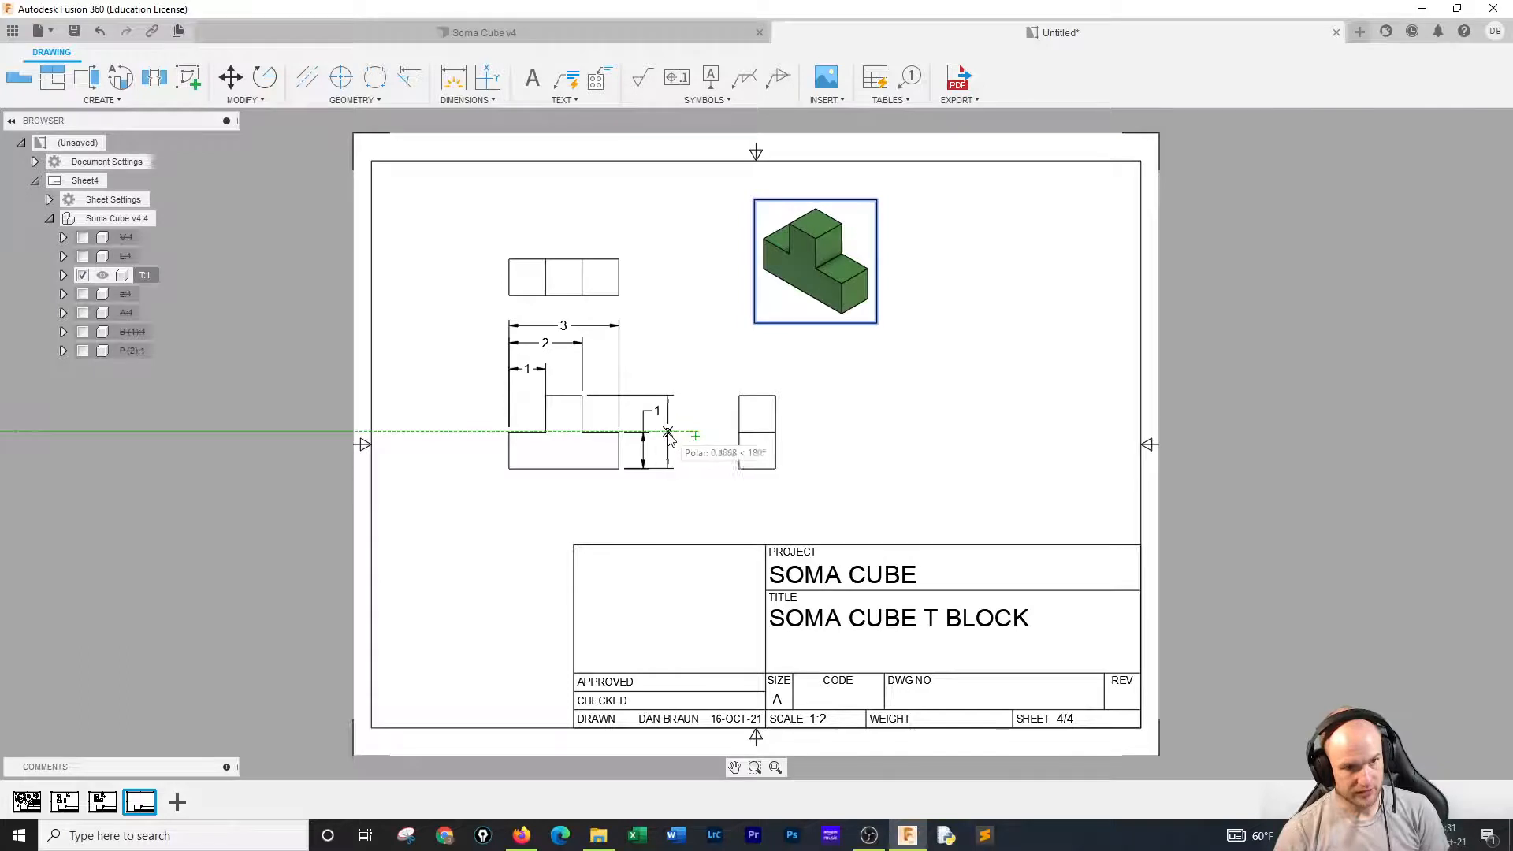
left_click(668, 433)
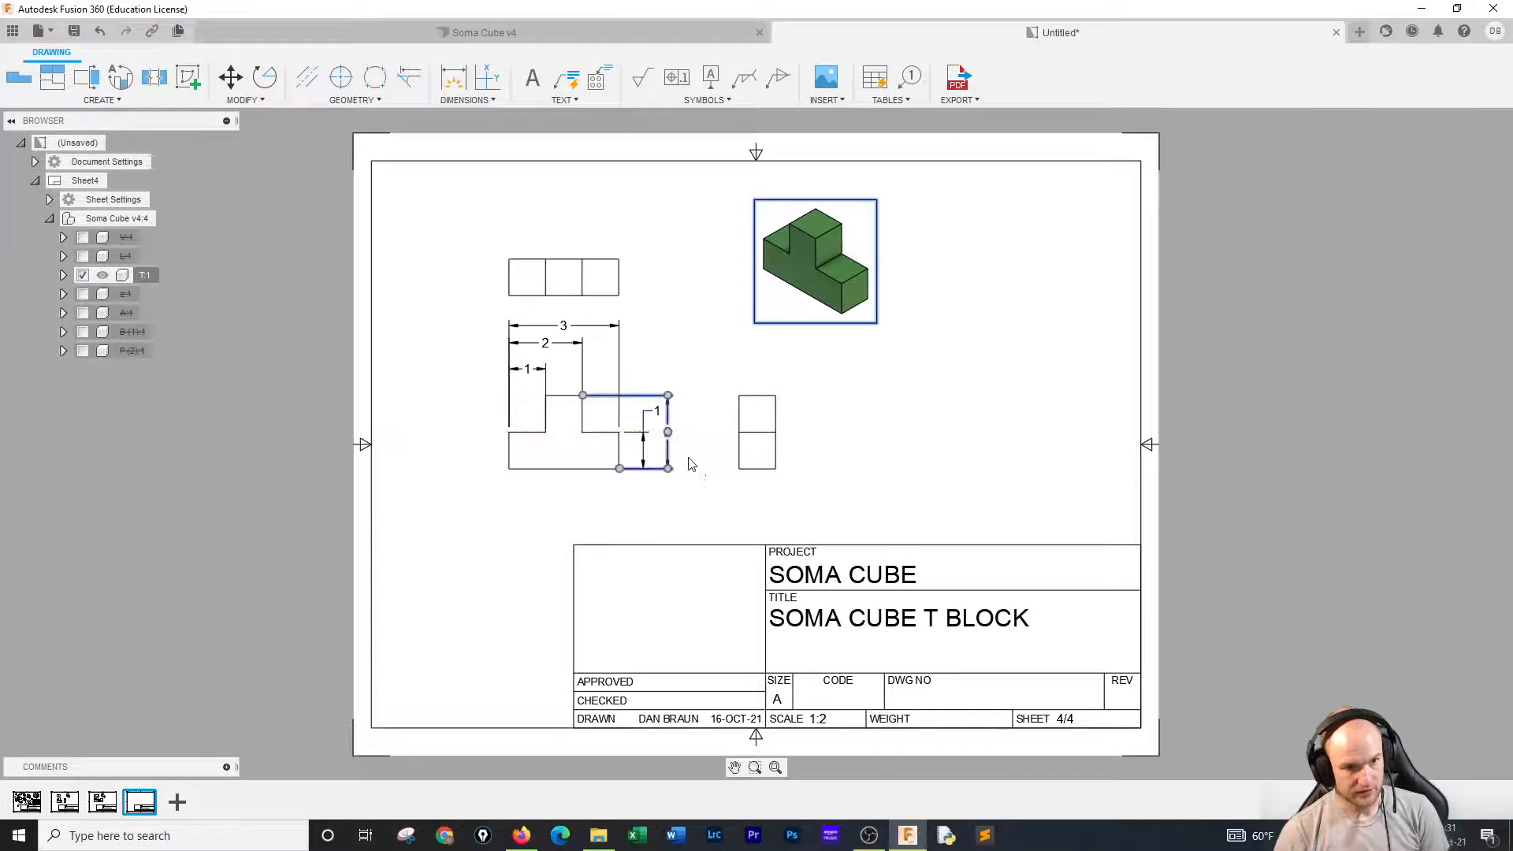
left_click(549, 348)
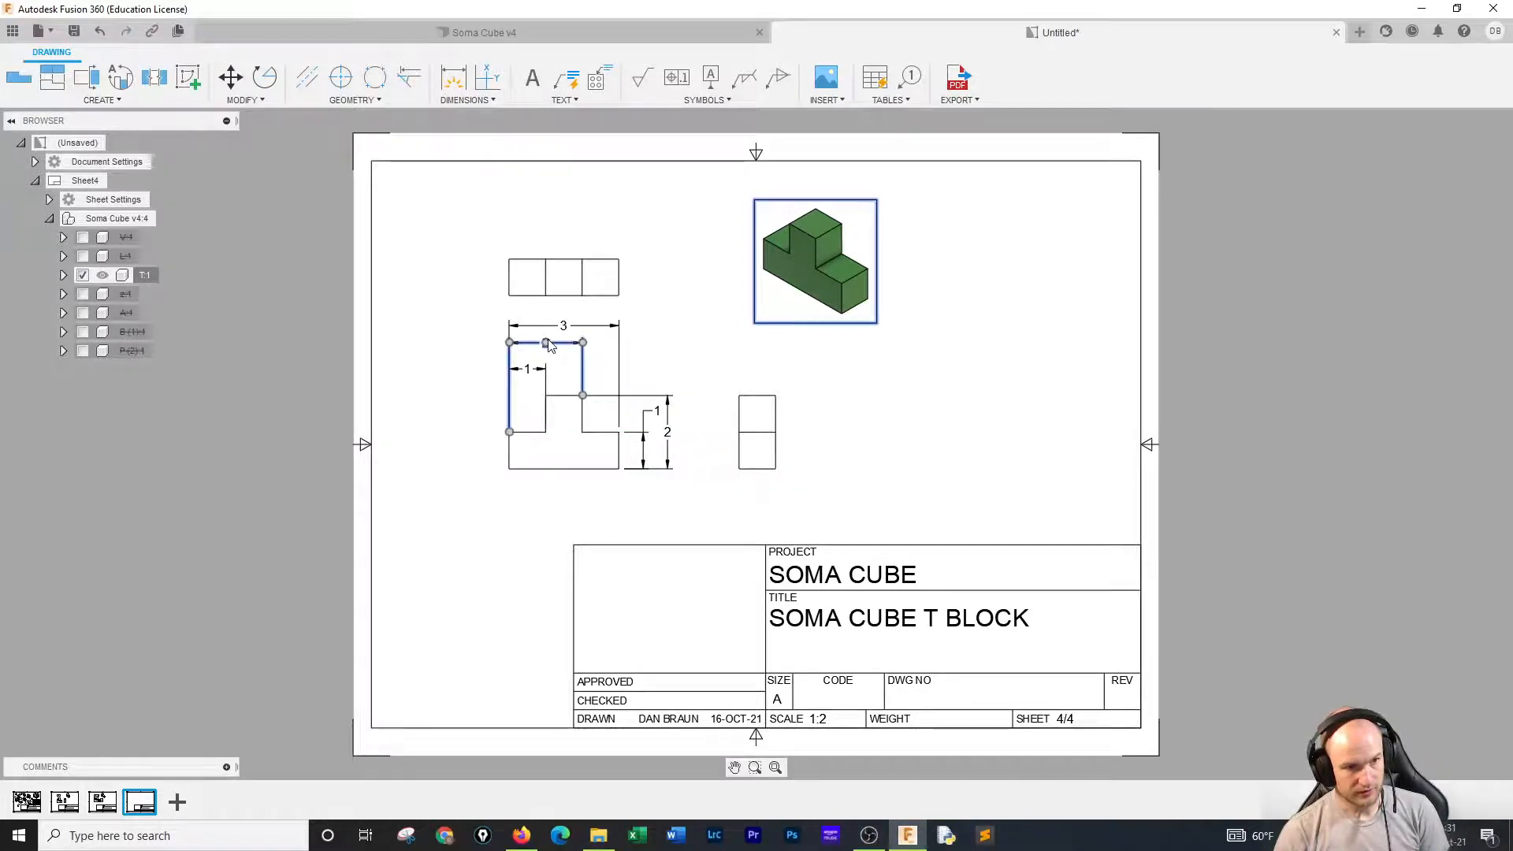
left_click(546, 343)
left_click(546, 347)
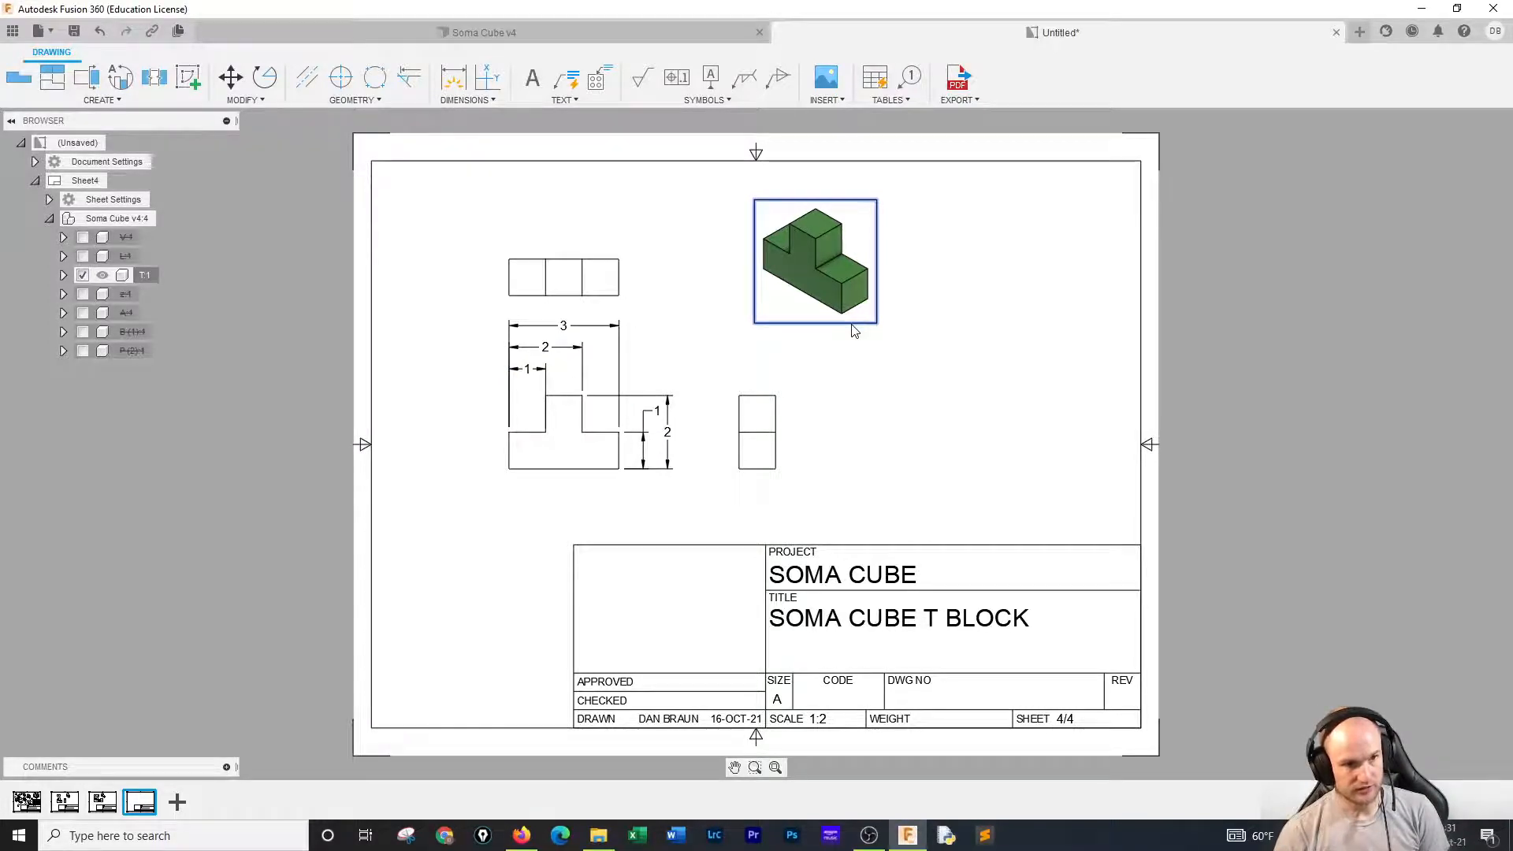
Dimension the T block's depth beside the top view and centre the text between the extension lines.
key("d")
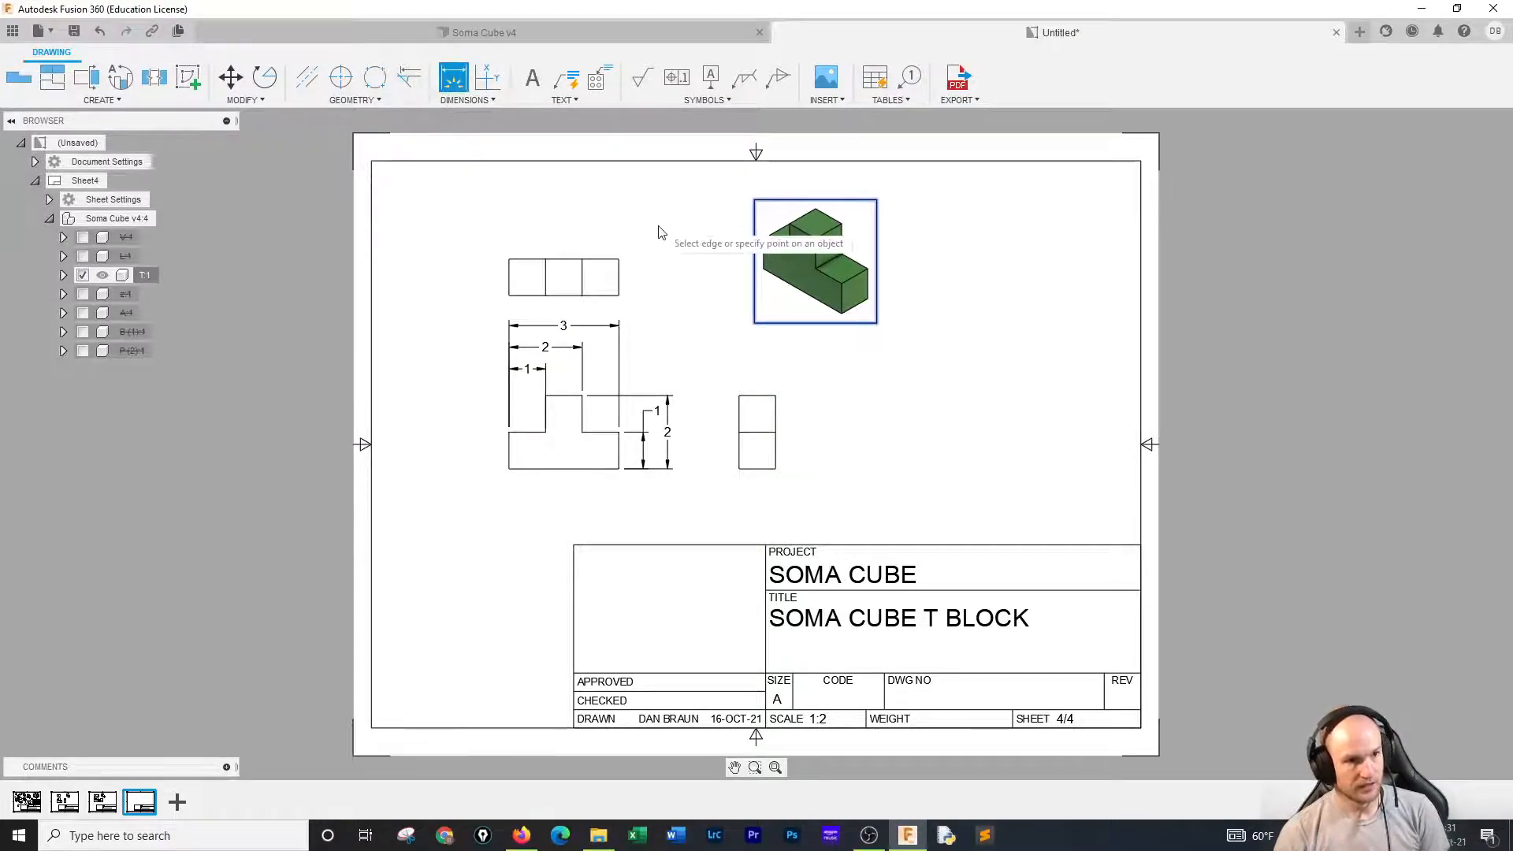
left_click(621, 282)
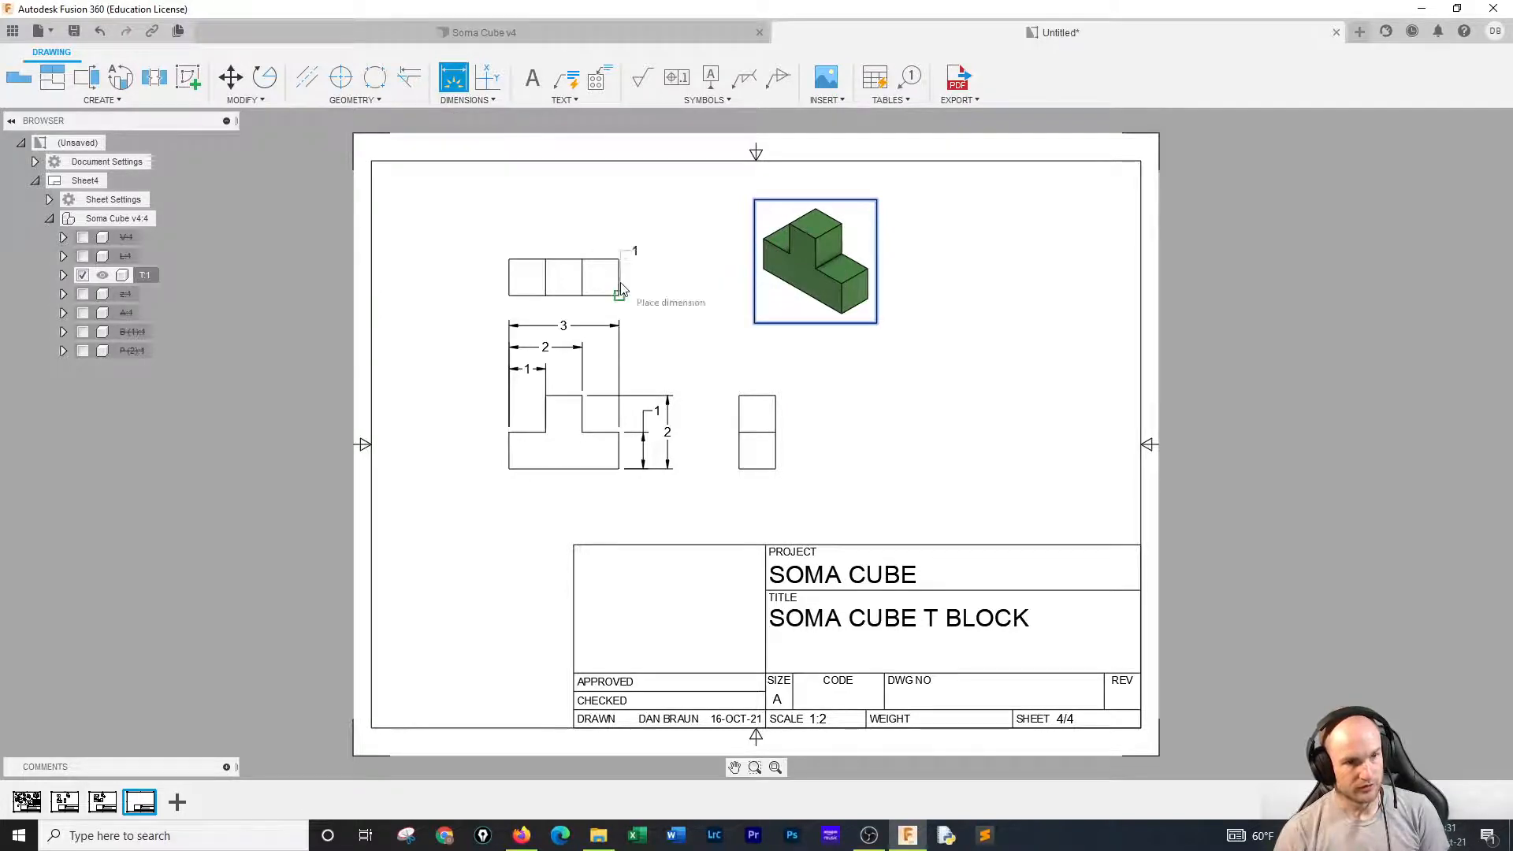
left_click(648, 298)
right_click(684, 337)
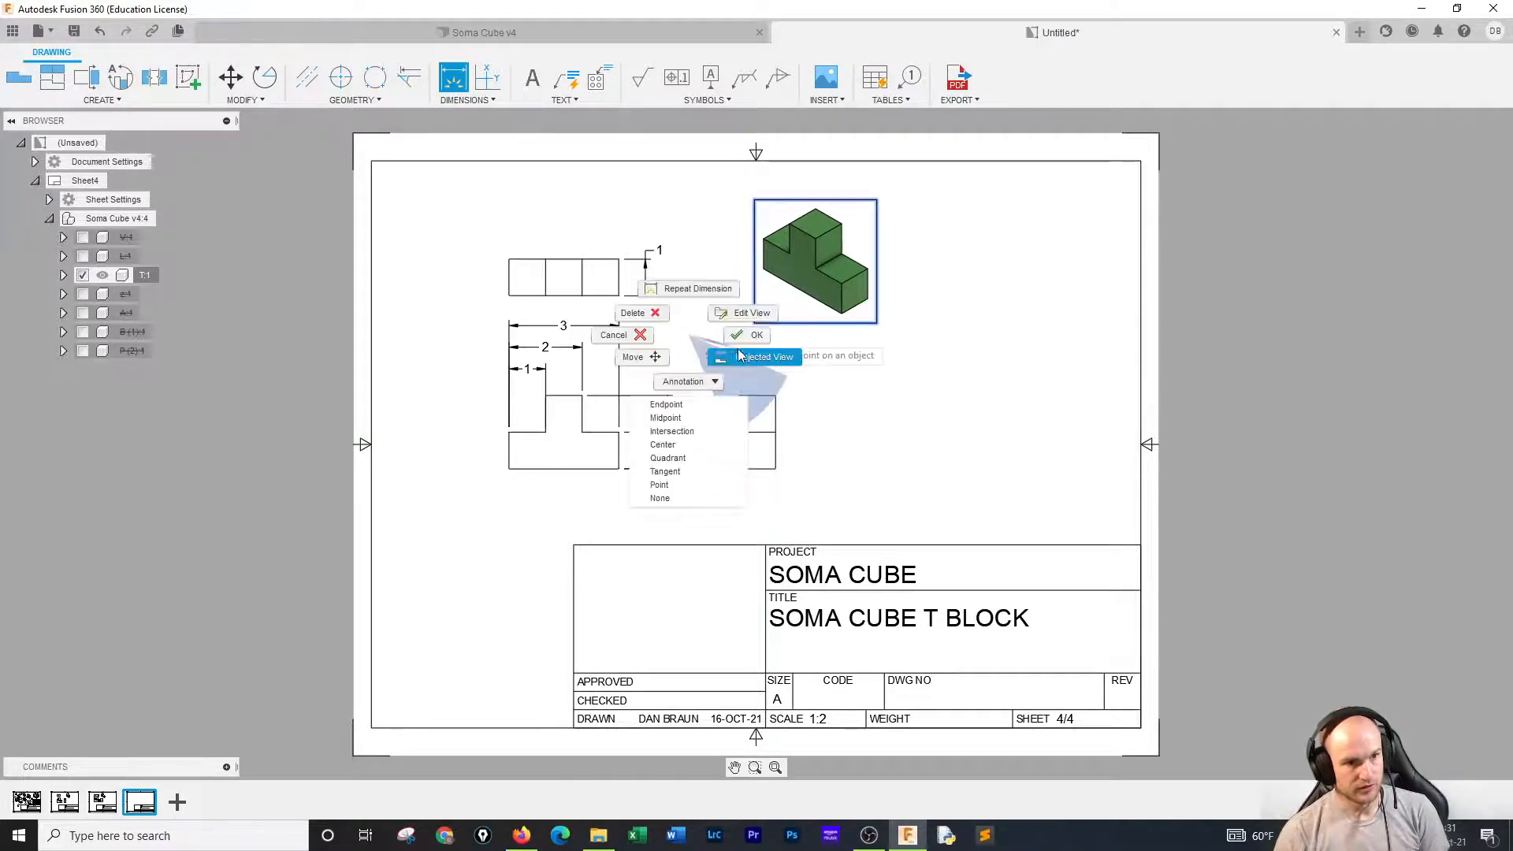
left_click(688, 289)
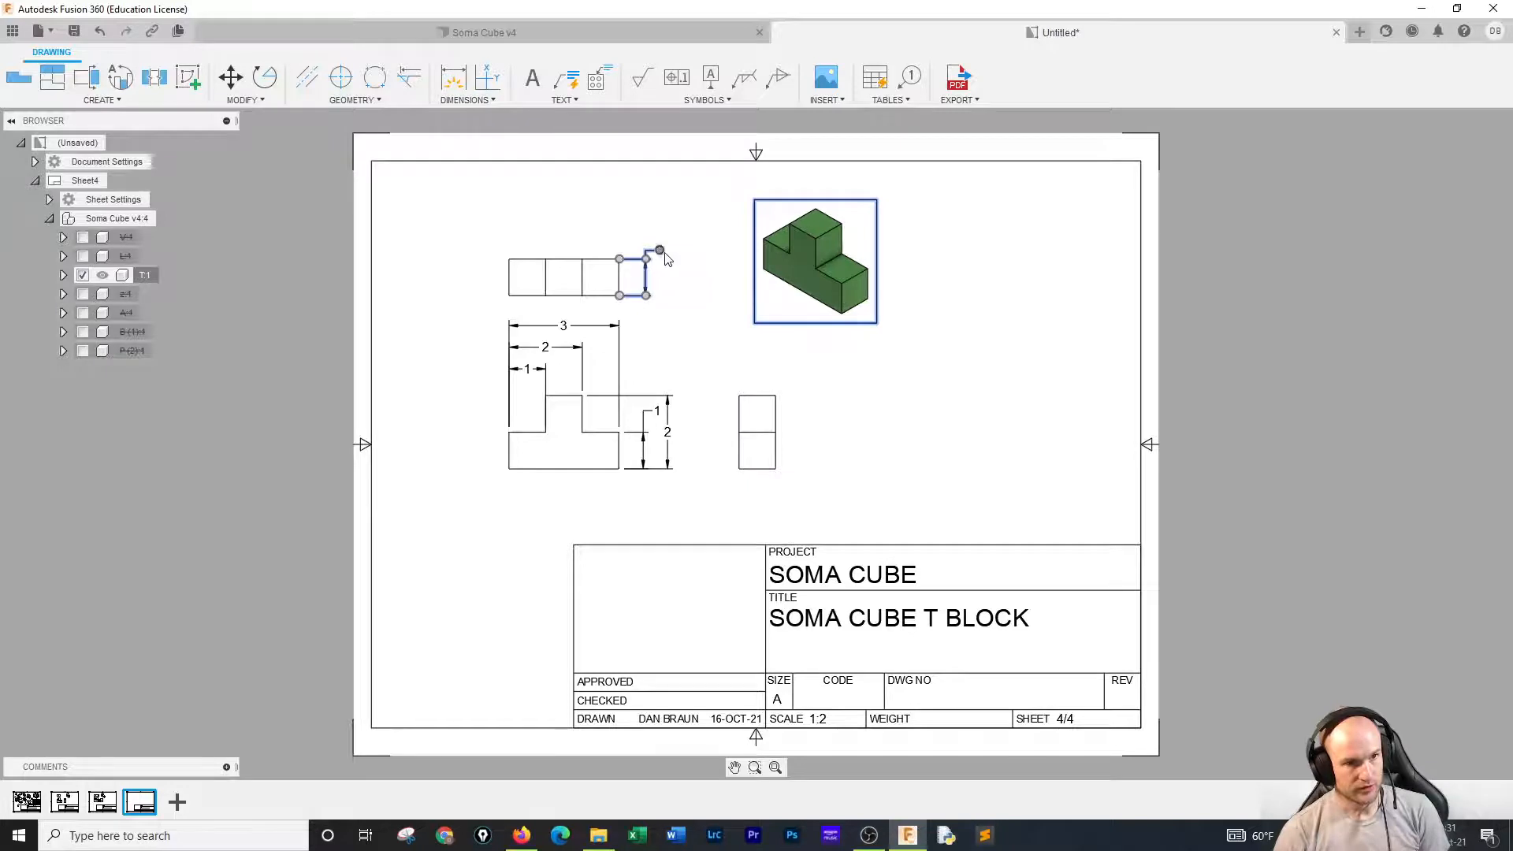
left_click_drag(660, 249, 659, 276)
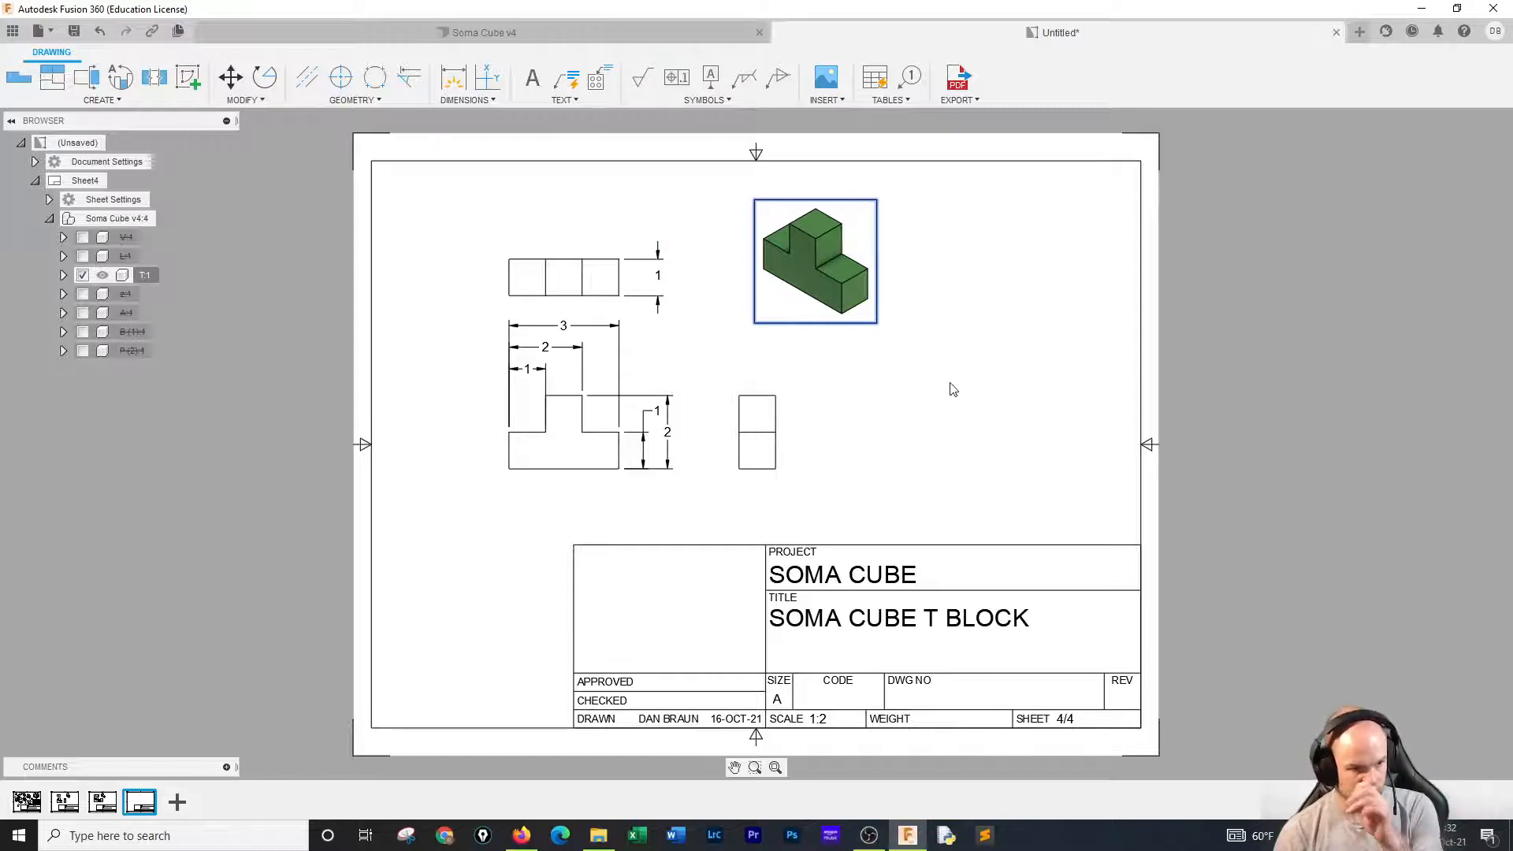
left_click_drag(450, 258, 756, 534)
left_click(486, 498)
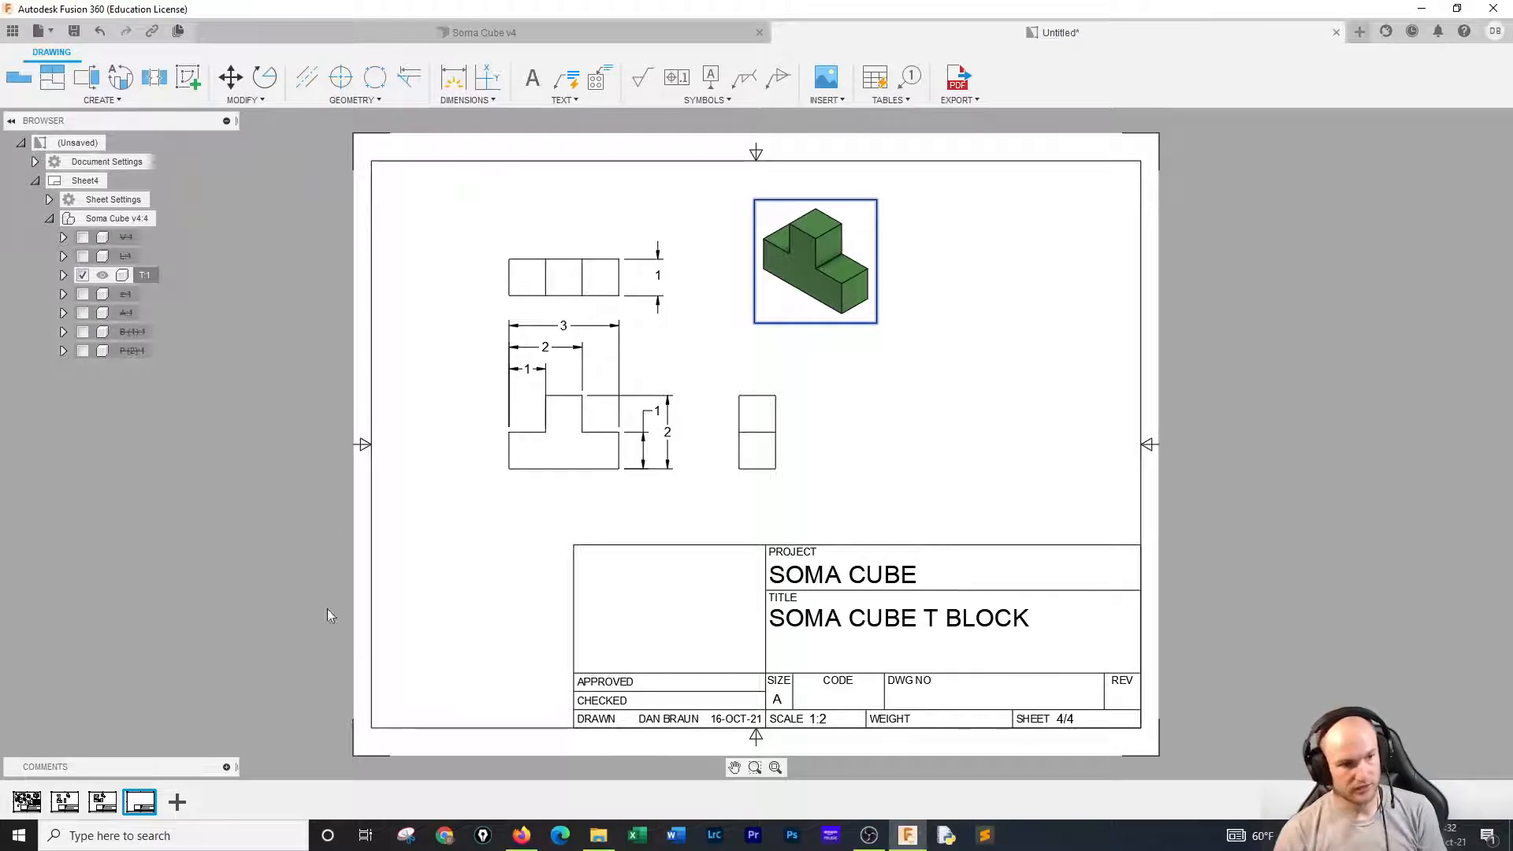
Add a new sheet and place a front base view of the Soma Cube at 1:2 scale on its left half.
left_click(178, 801)
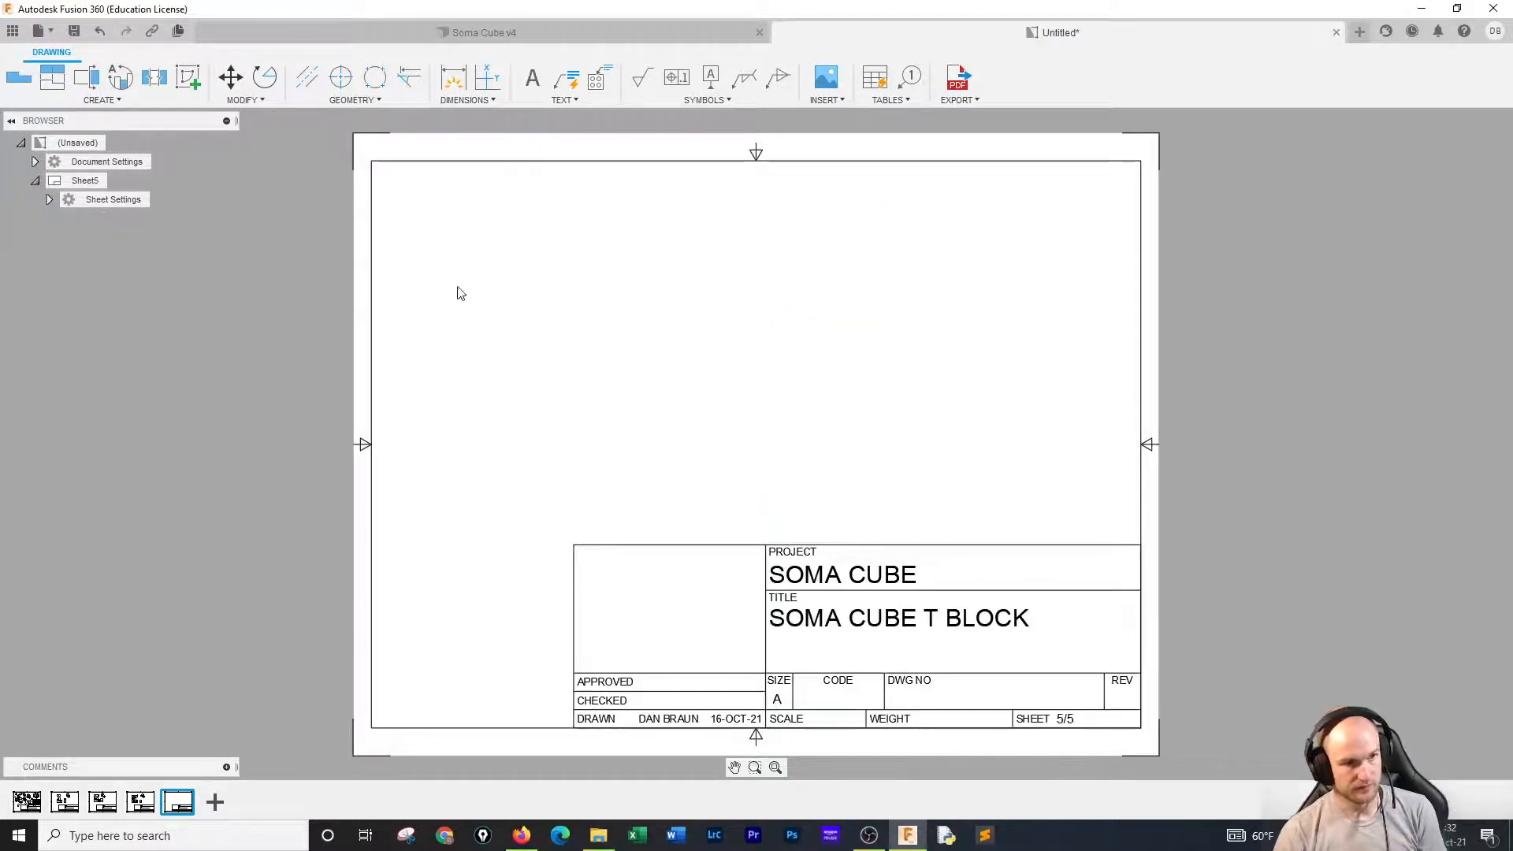
left_click(19, 77)
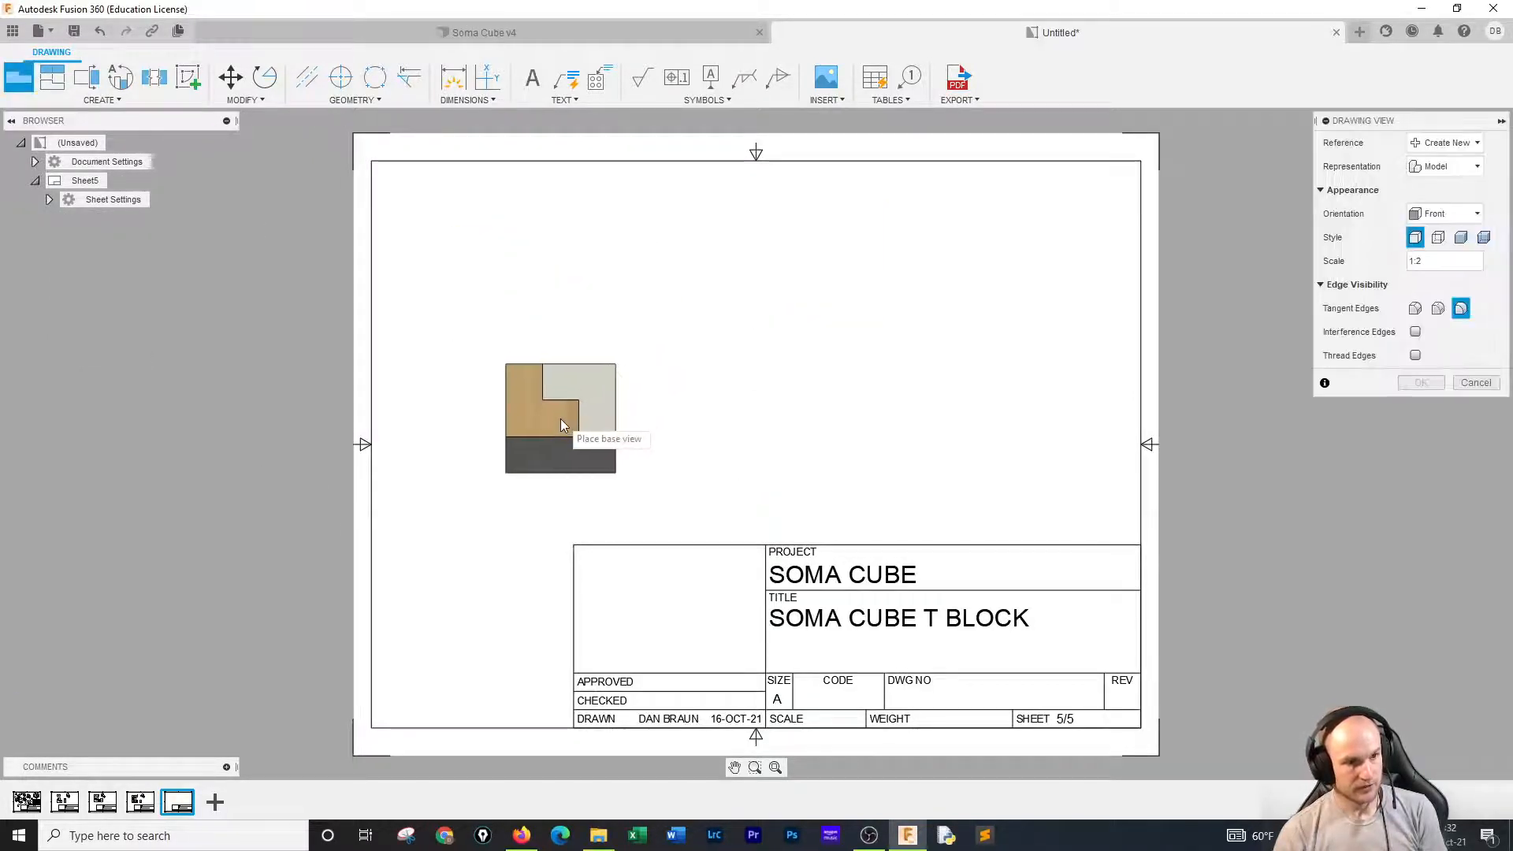
left_click(1420, 383)
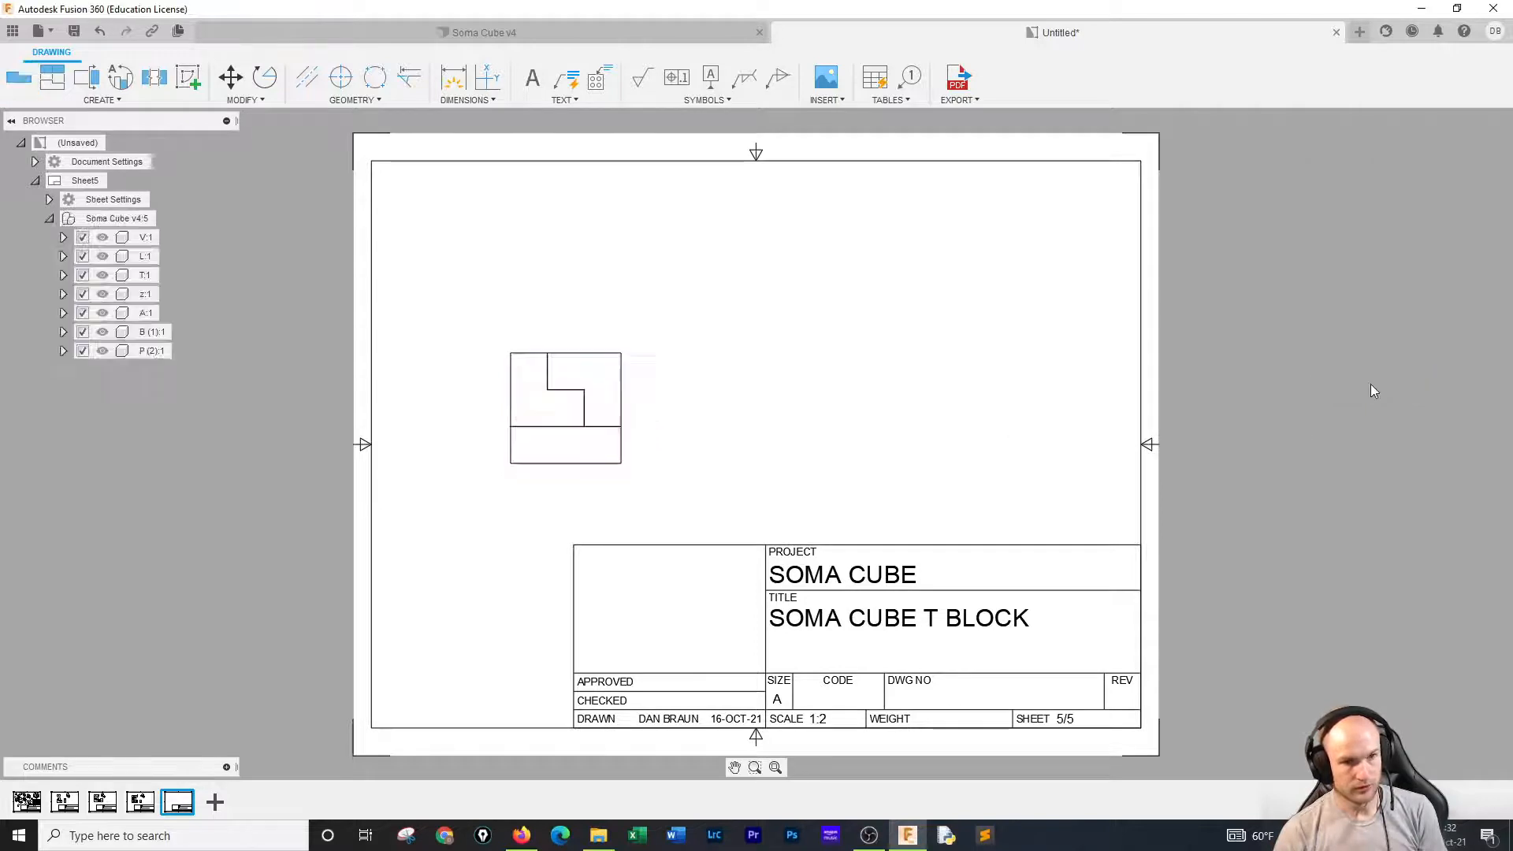
Suppress the V, L, T, A, B and P components on the new sheet, keeping only the z block.
left_click(82, 237)
left_click(83, 256)
left_click(82, 275)
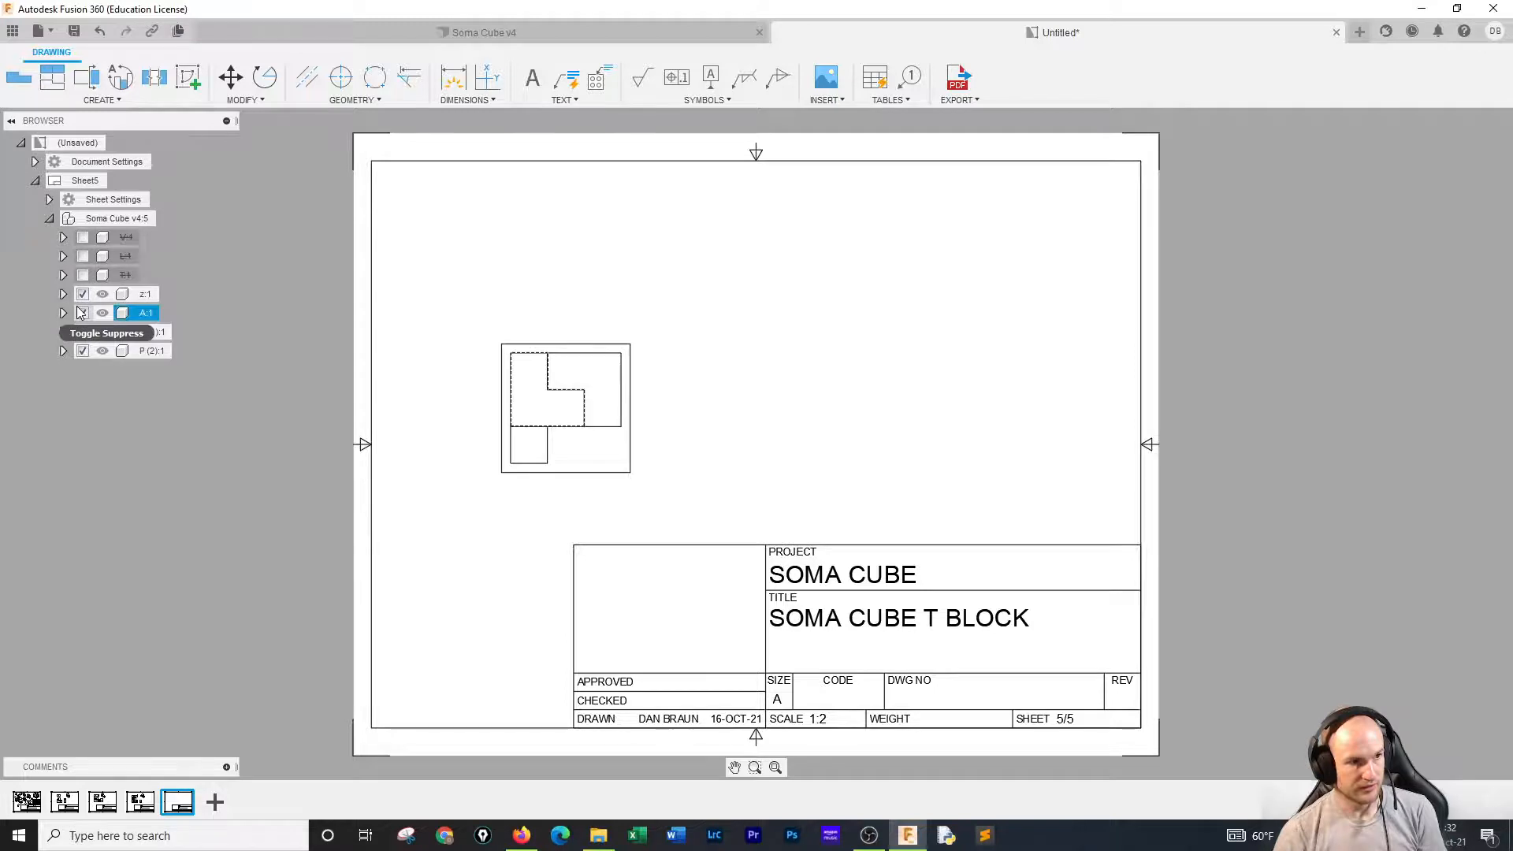
left_click(82, 312)
left_click(83, 332)
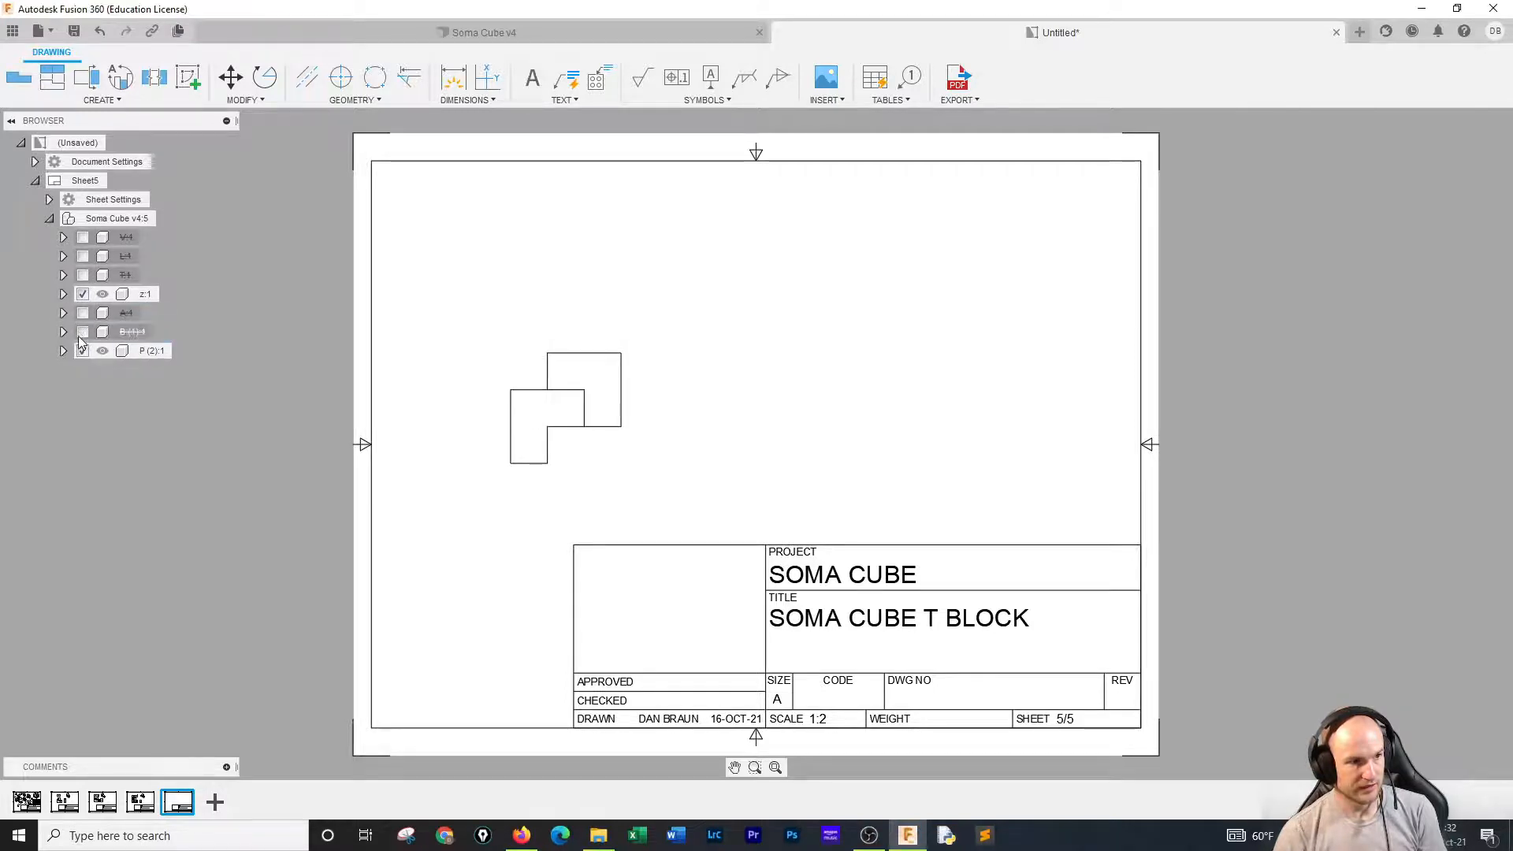
left_click(81, 350)
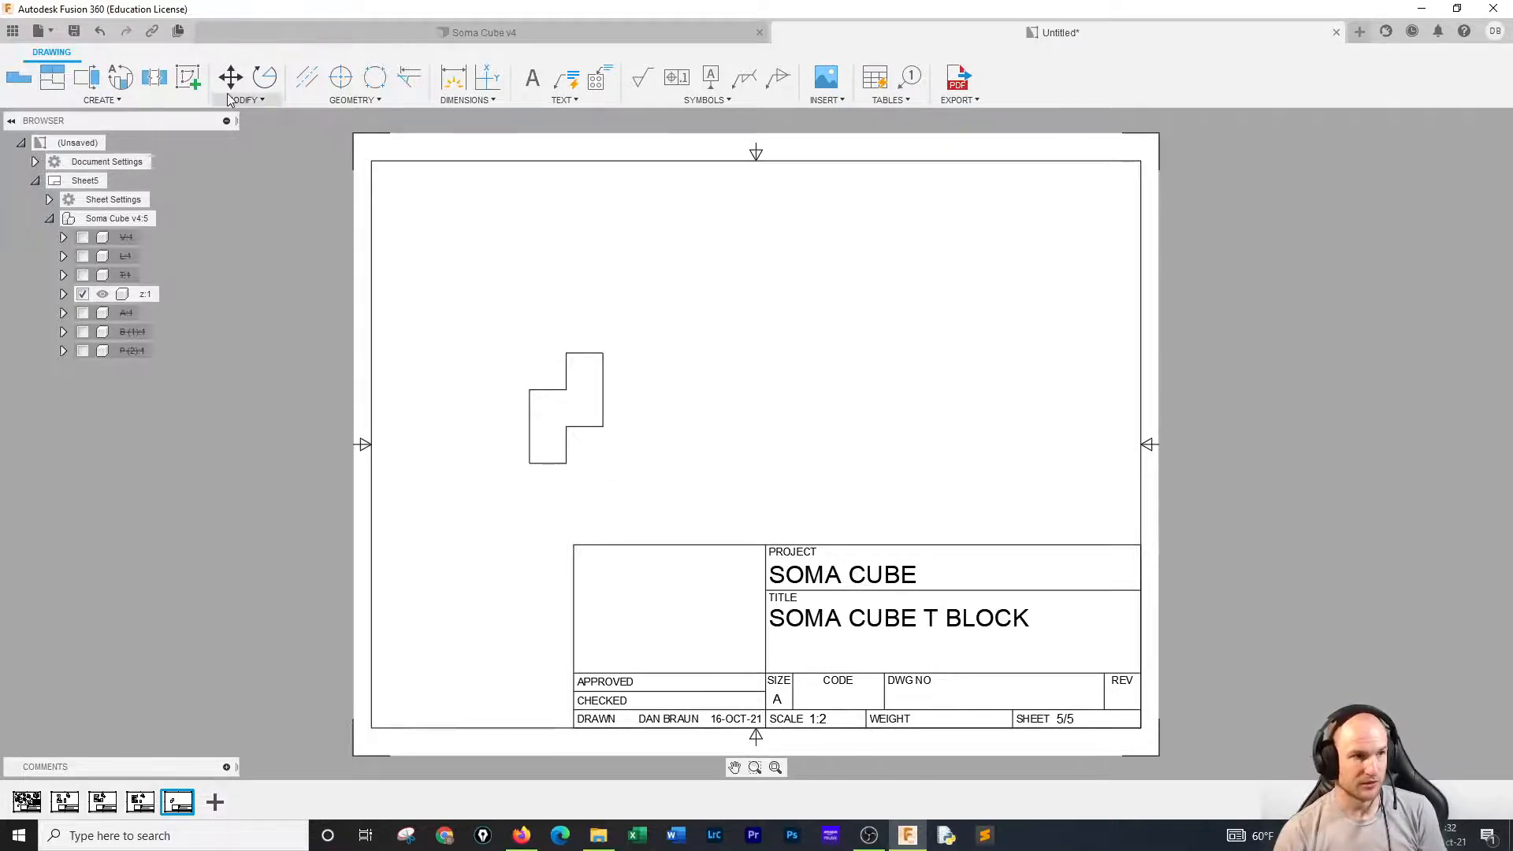
Rotate the z block view a quarter turn counterclockwise about its upper-right corner and move it to the sheet's lower left.
left_click(277, 82)
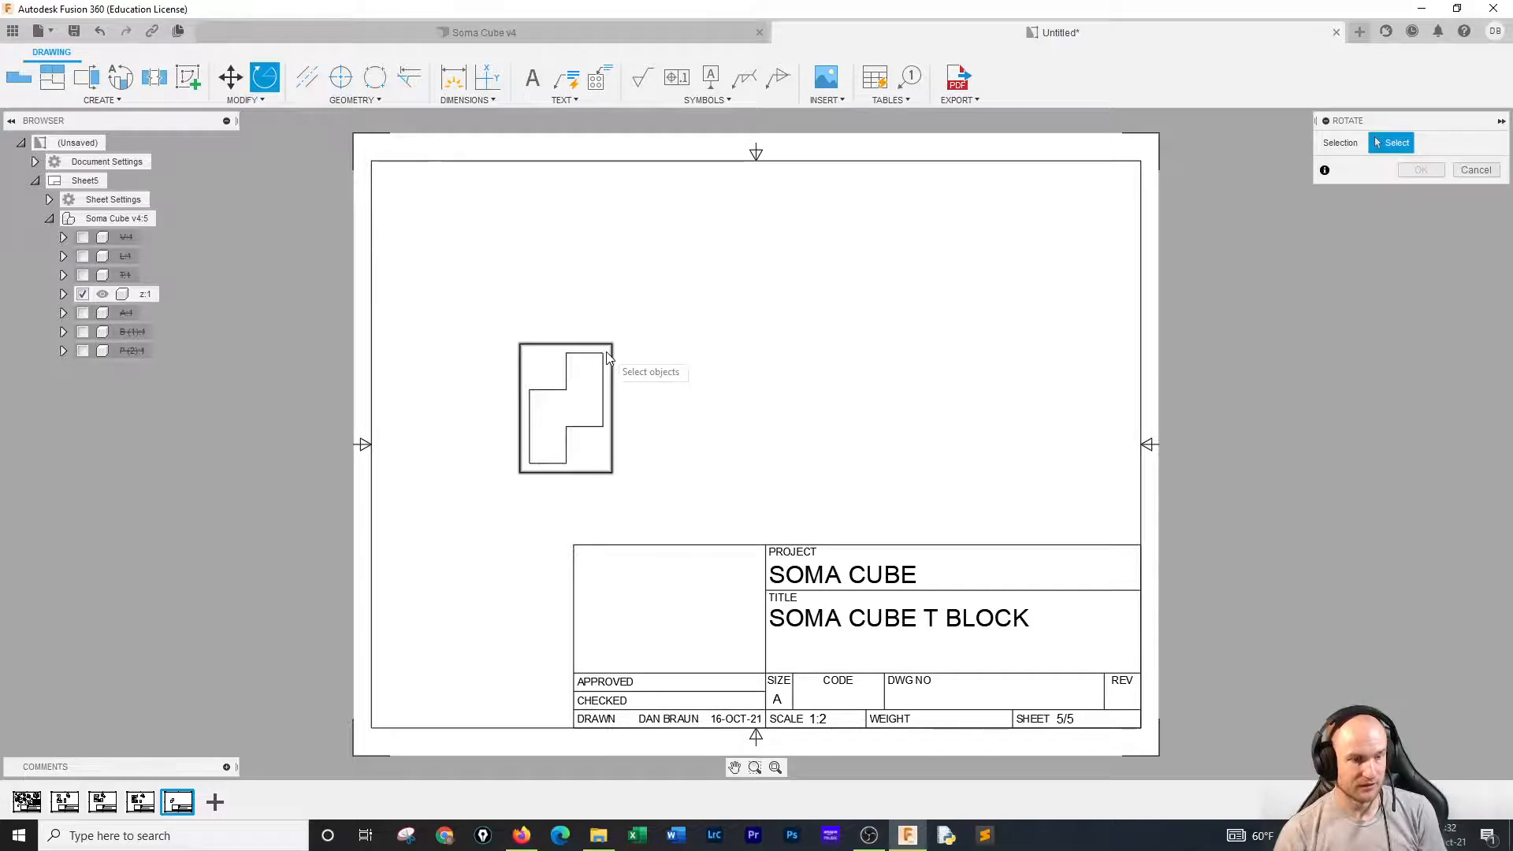
left_click(608, 360)
left_click(1380, 168)
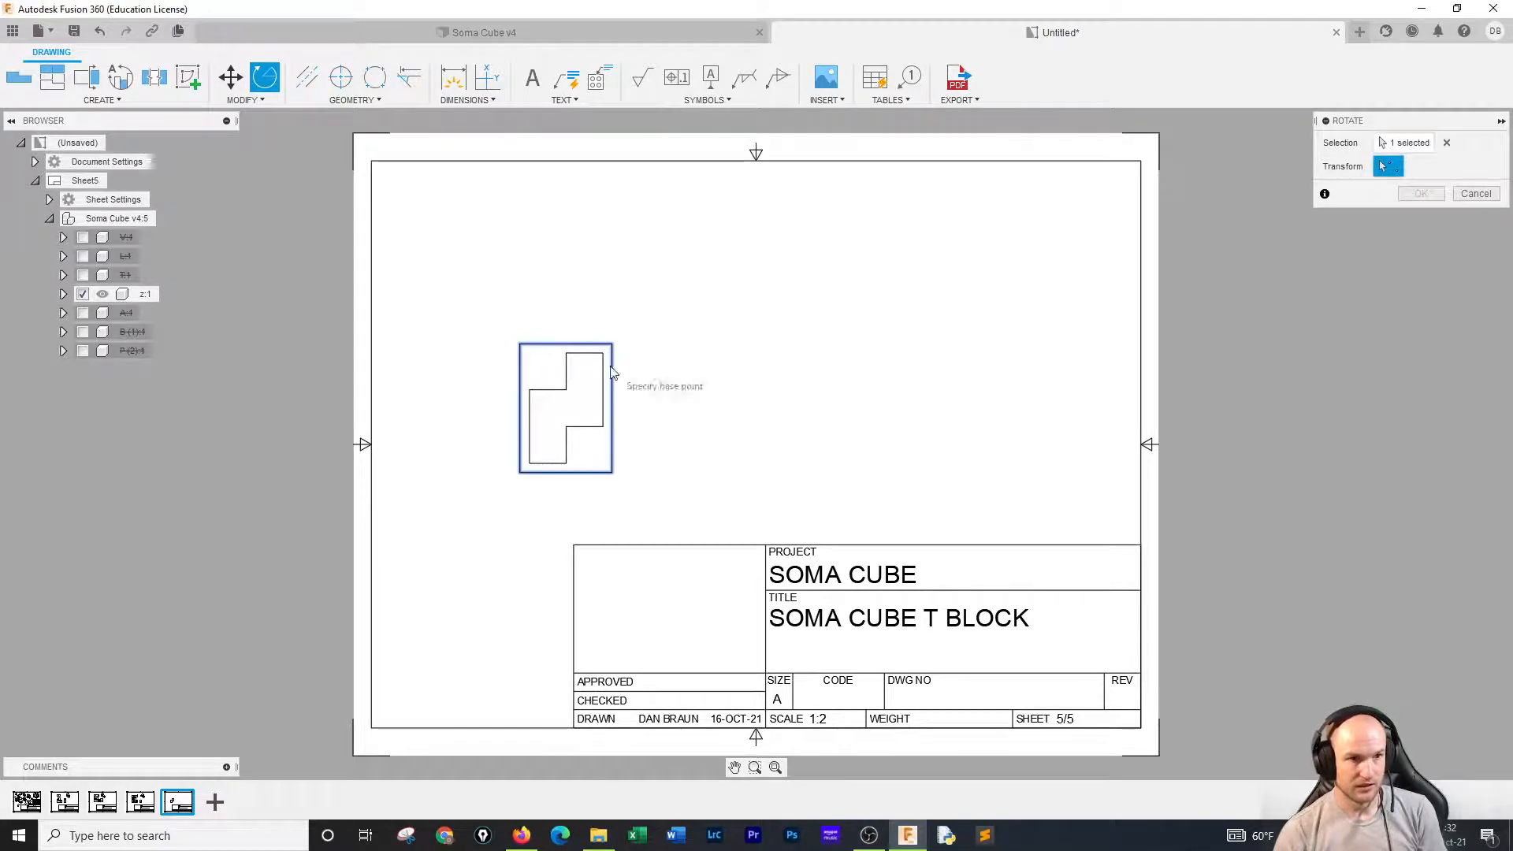
left_click(604, 354)
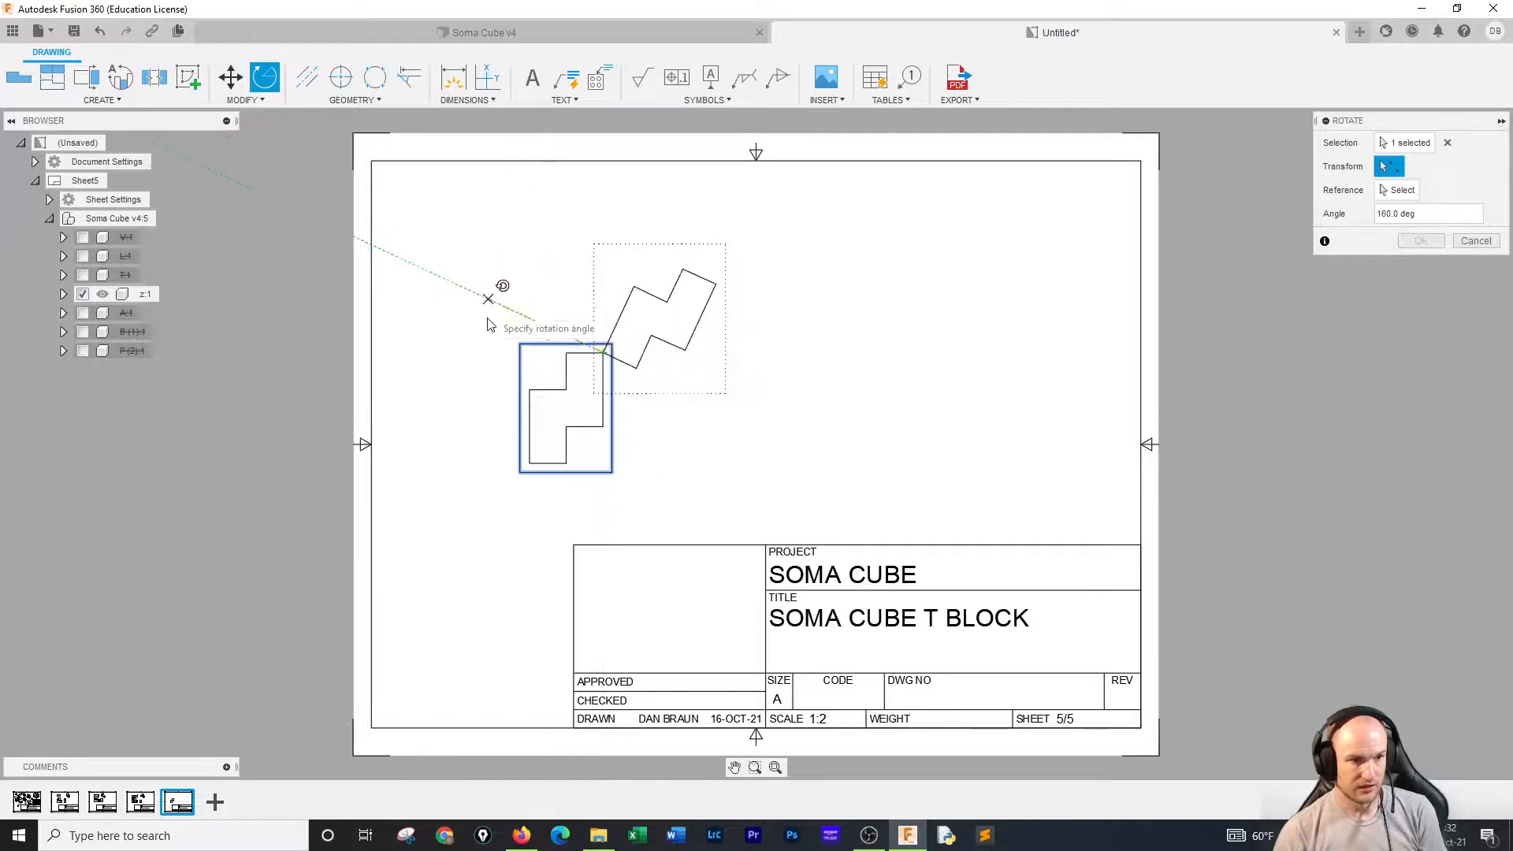
left_click(603, 284)
right_click(752, 376)
left_click(784, 379)
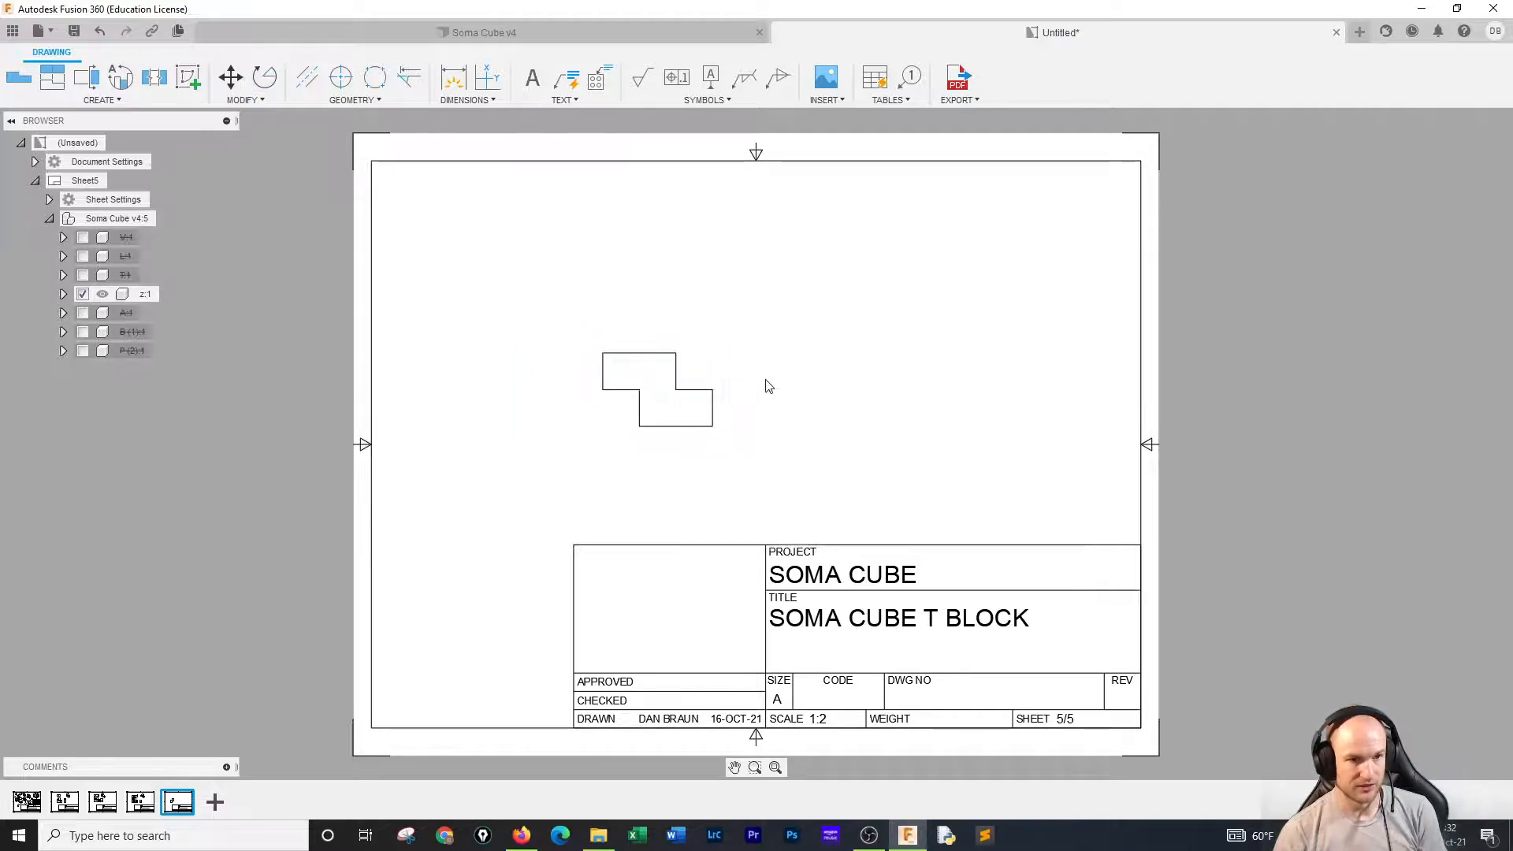
left_click_drag(674, 392, 577, 451)
left_click(576, 456)
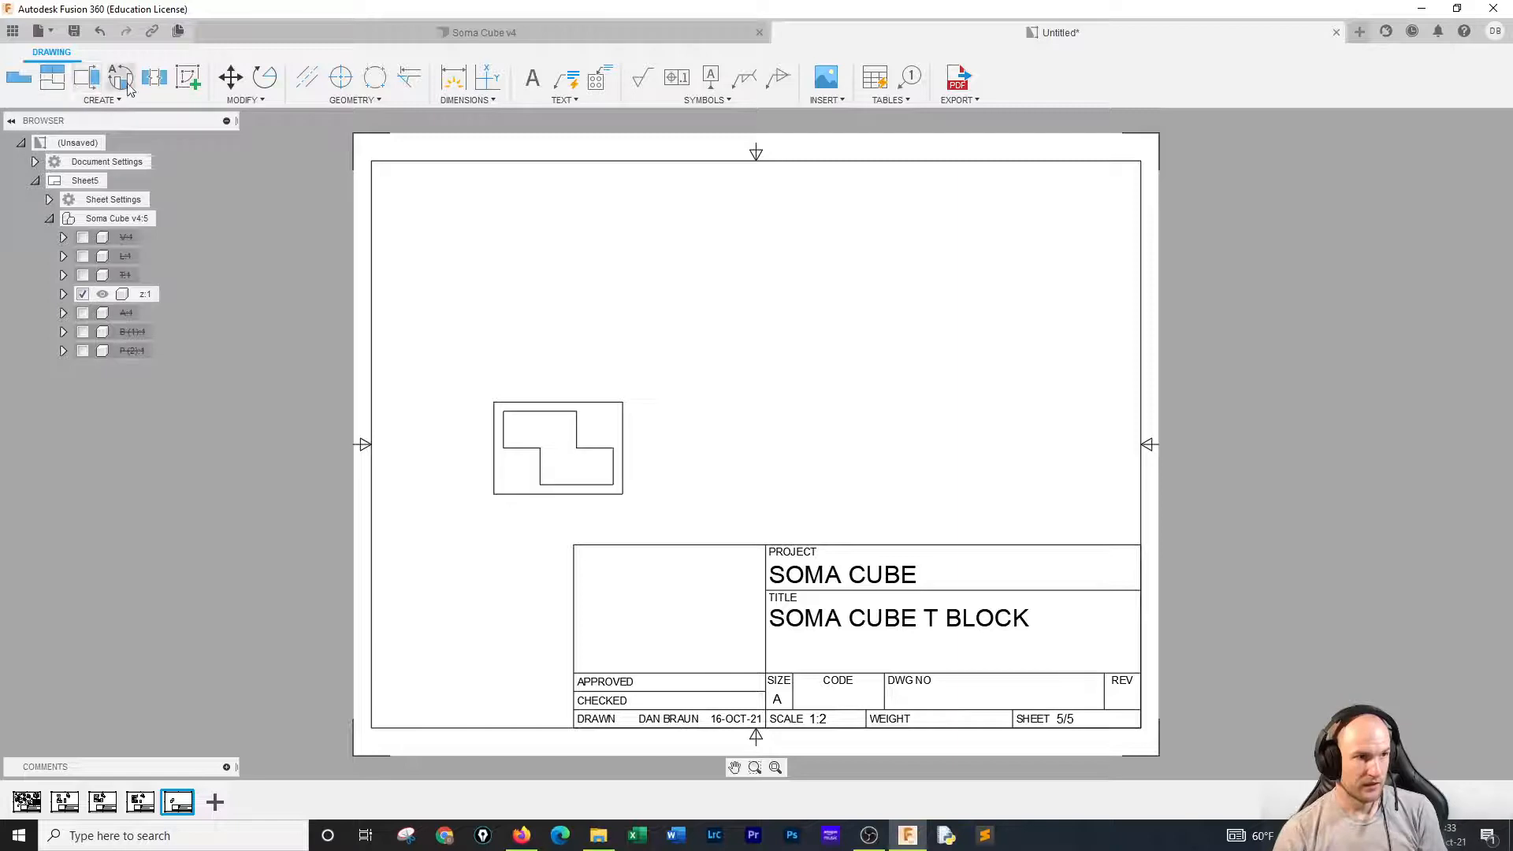
Project a top view, a right side view and an isometric view from the z block's front view.
left_click(52, 76)
left_click(552, 445)
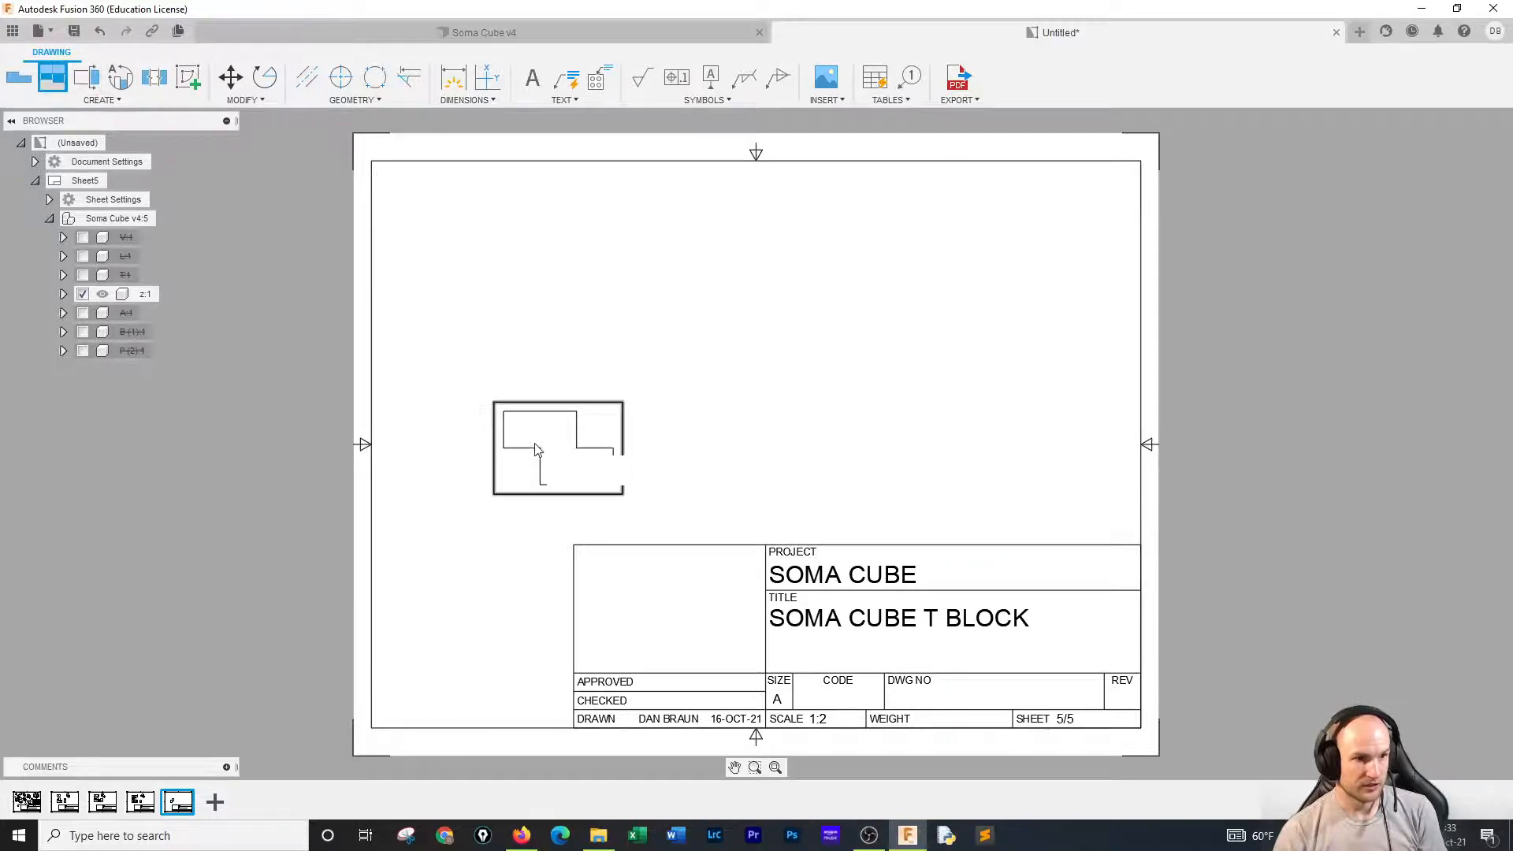
left_click(559, 301)
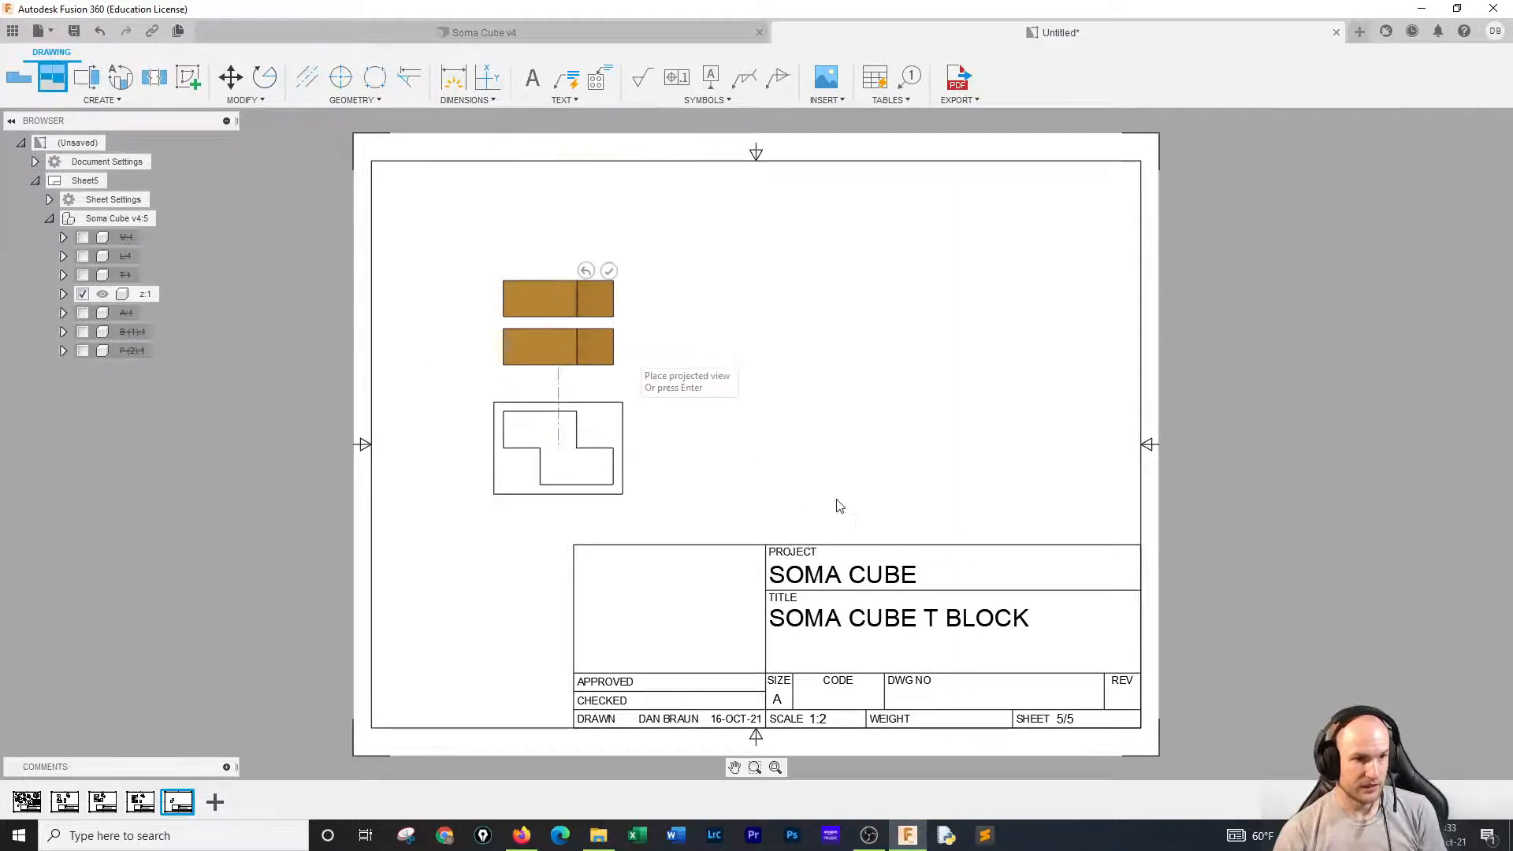
left_click(793, 454)
left_click(882, 284)
right_click(989, 299)
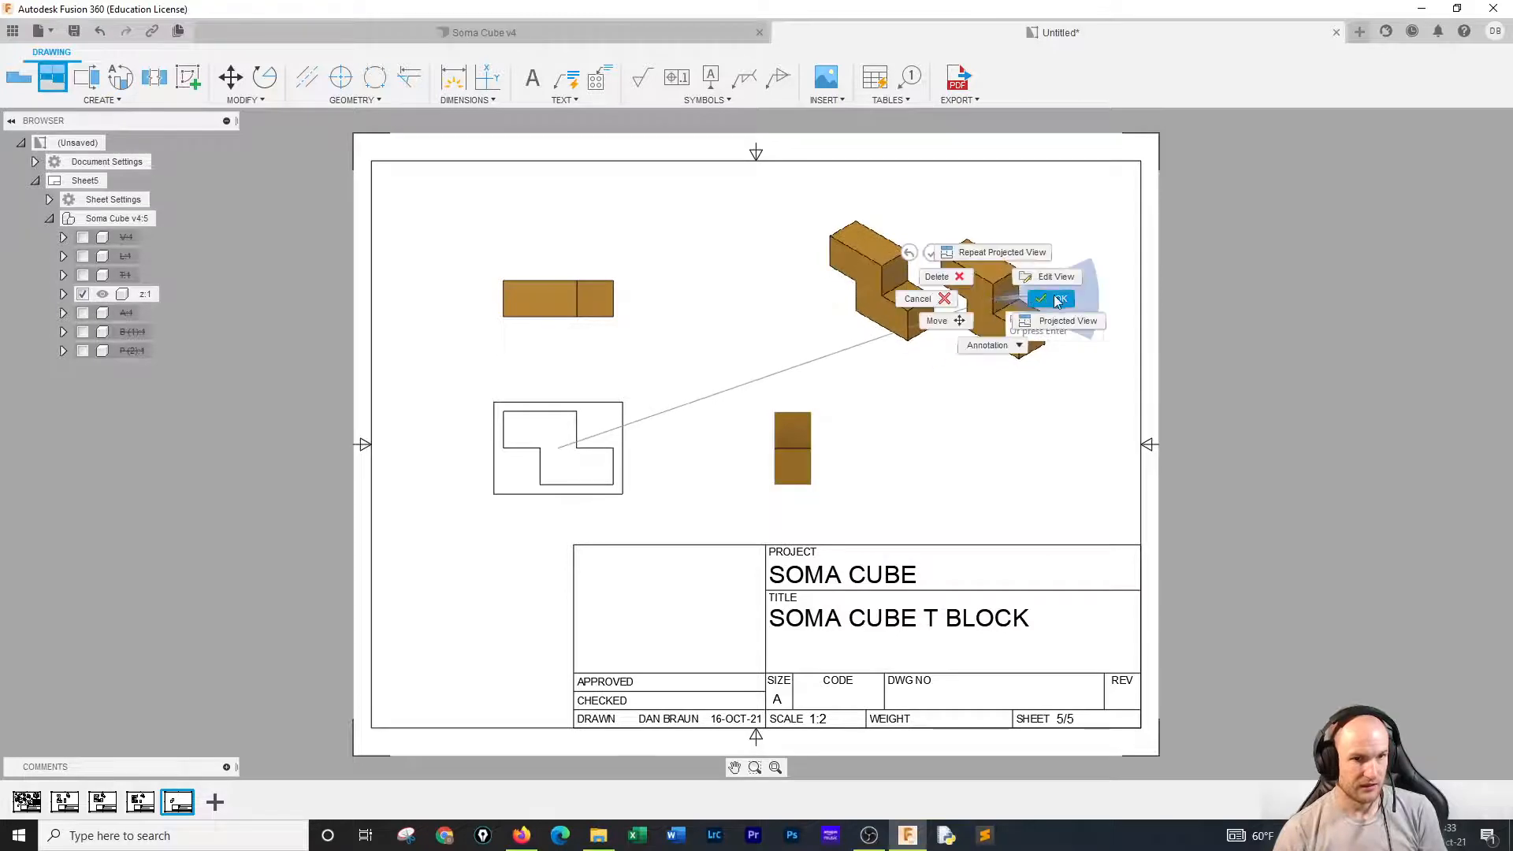
left_click(1052, 297)
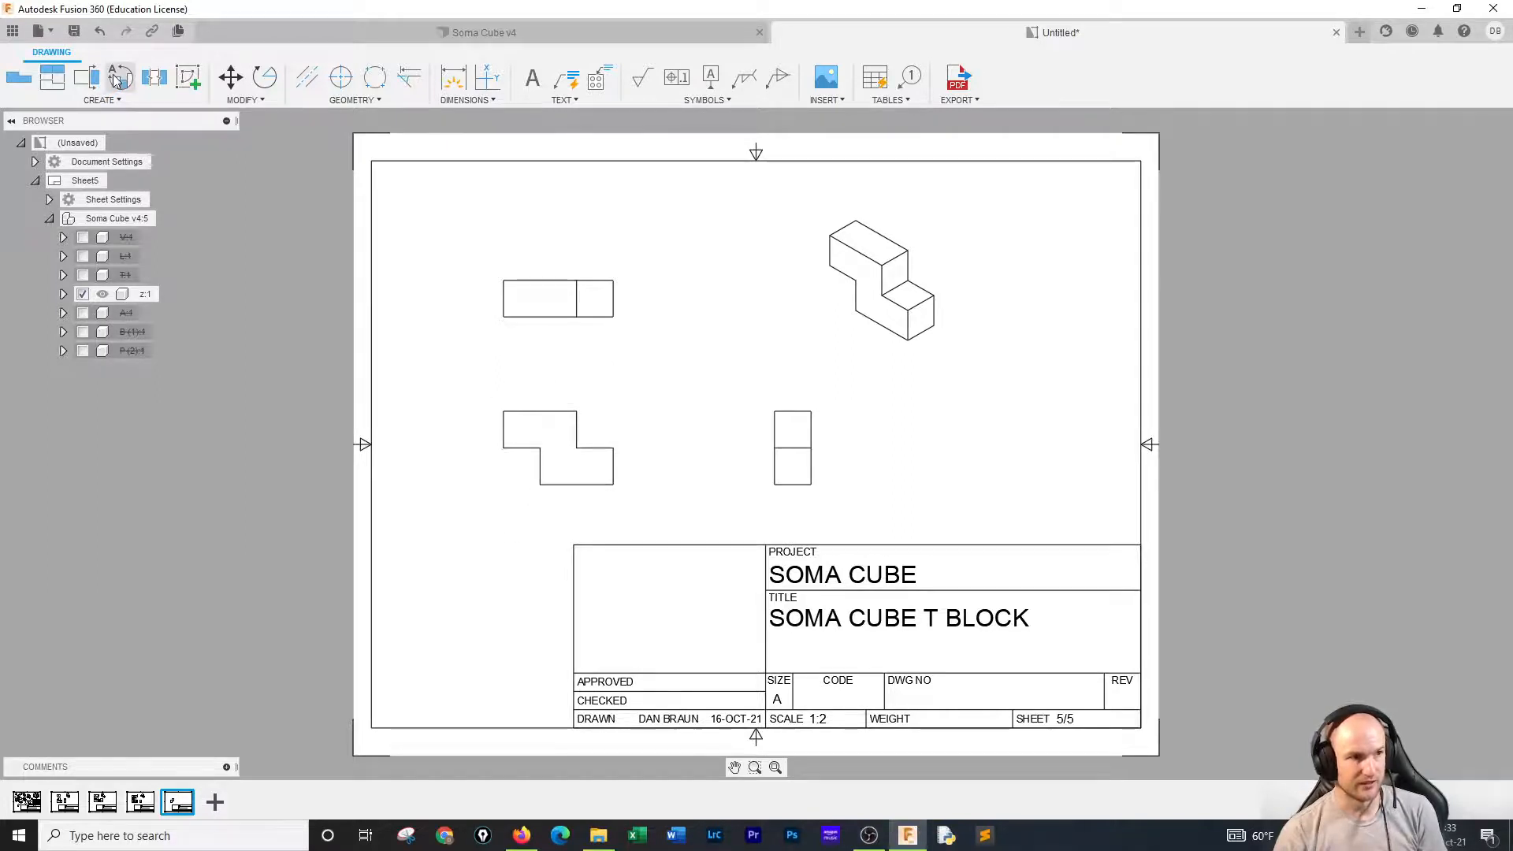
Dimension the z block front view's overall width and the width of its upper-right notch, placing both above the view.
left_click(453, 77)
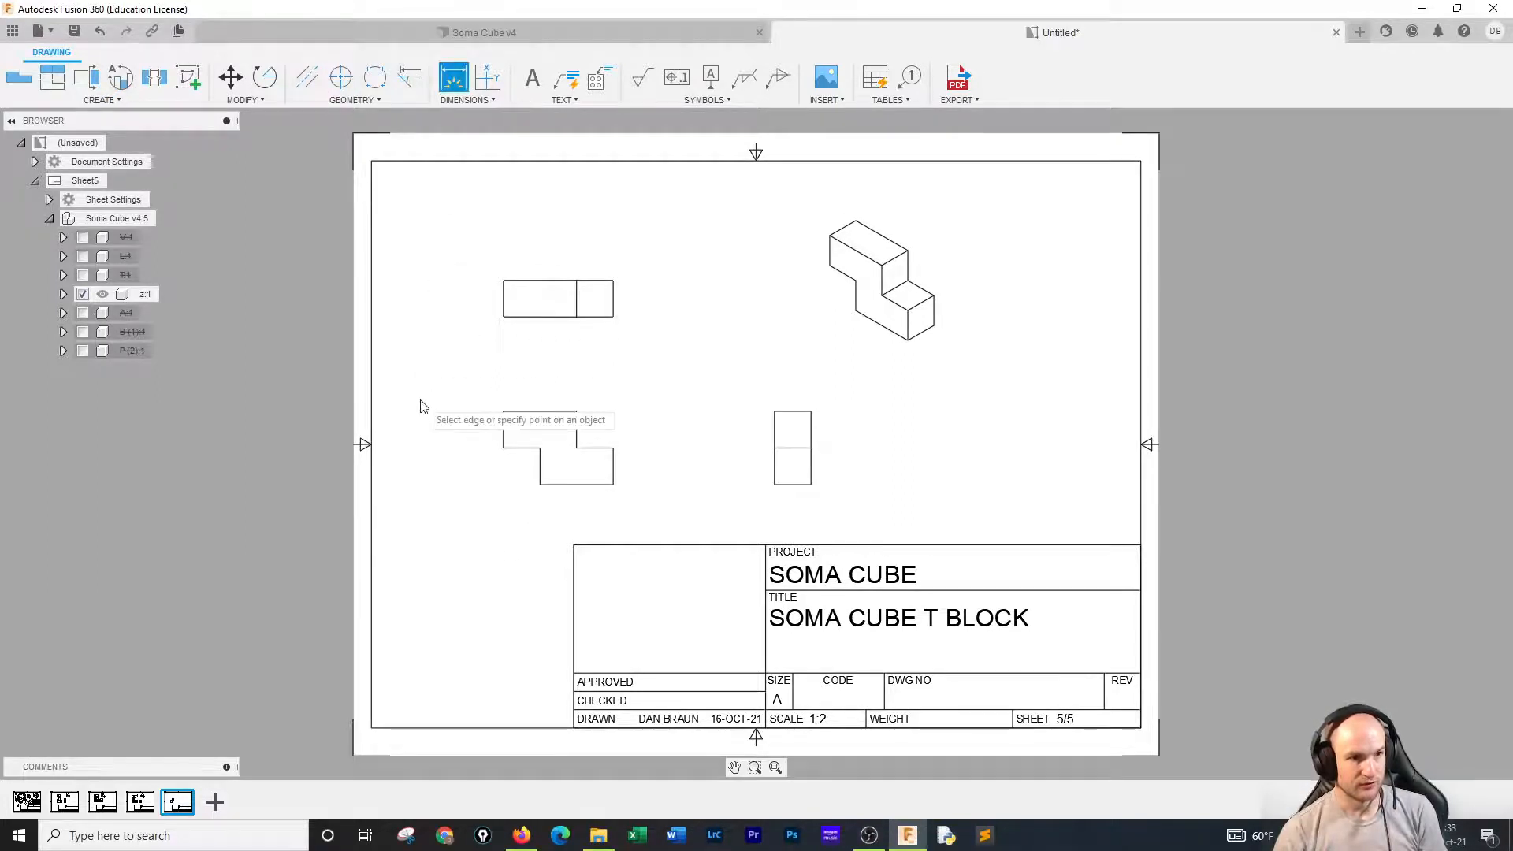
left_click(504, 411)
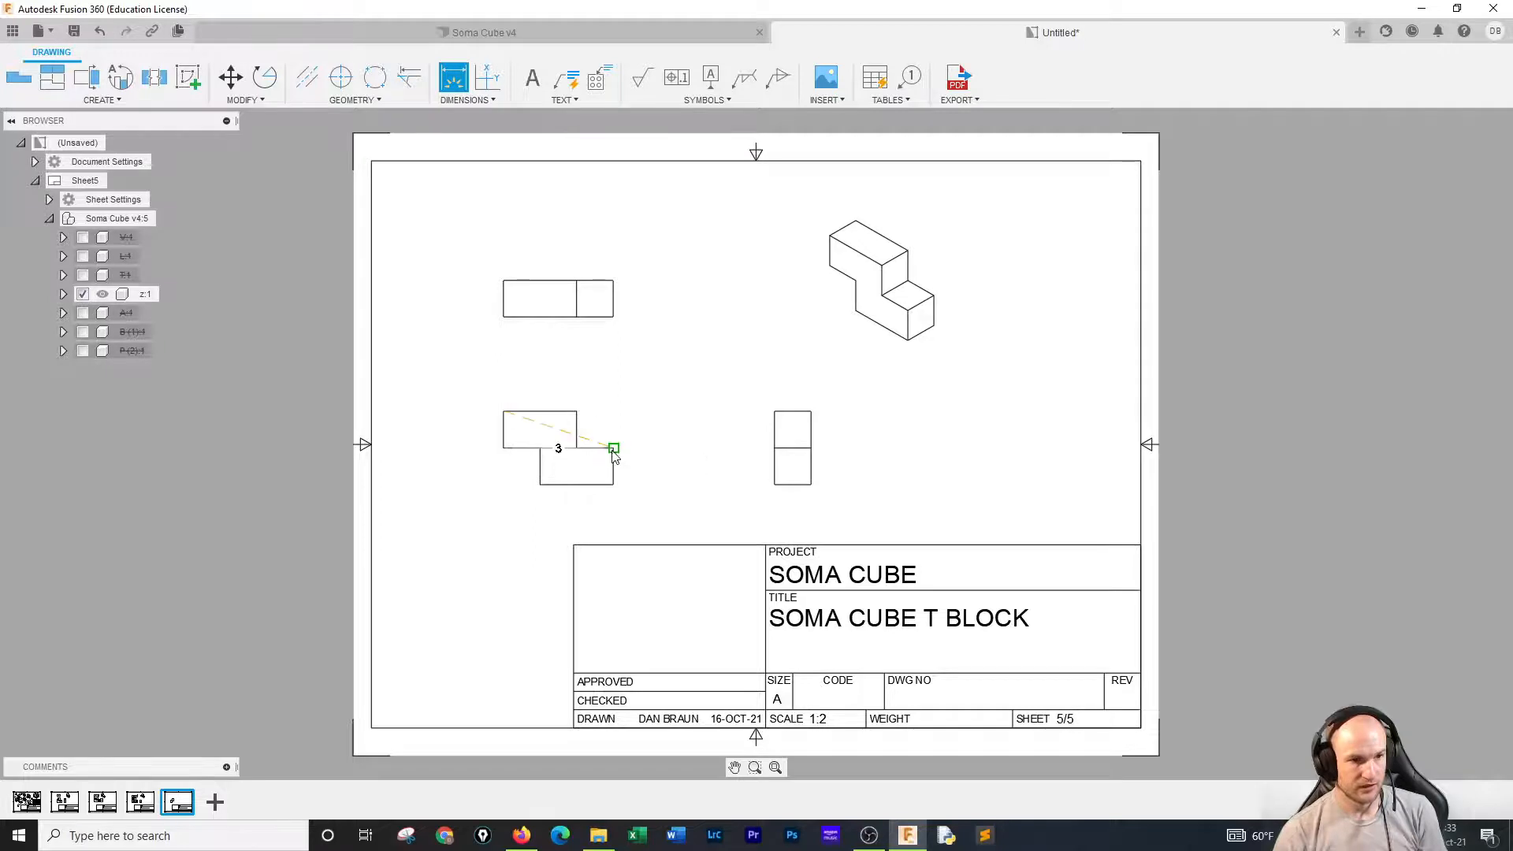
left_click(614, 448)
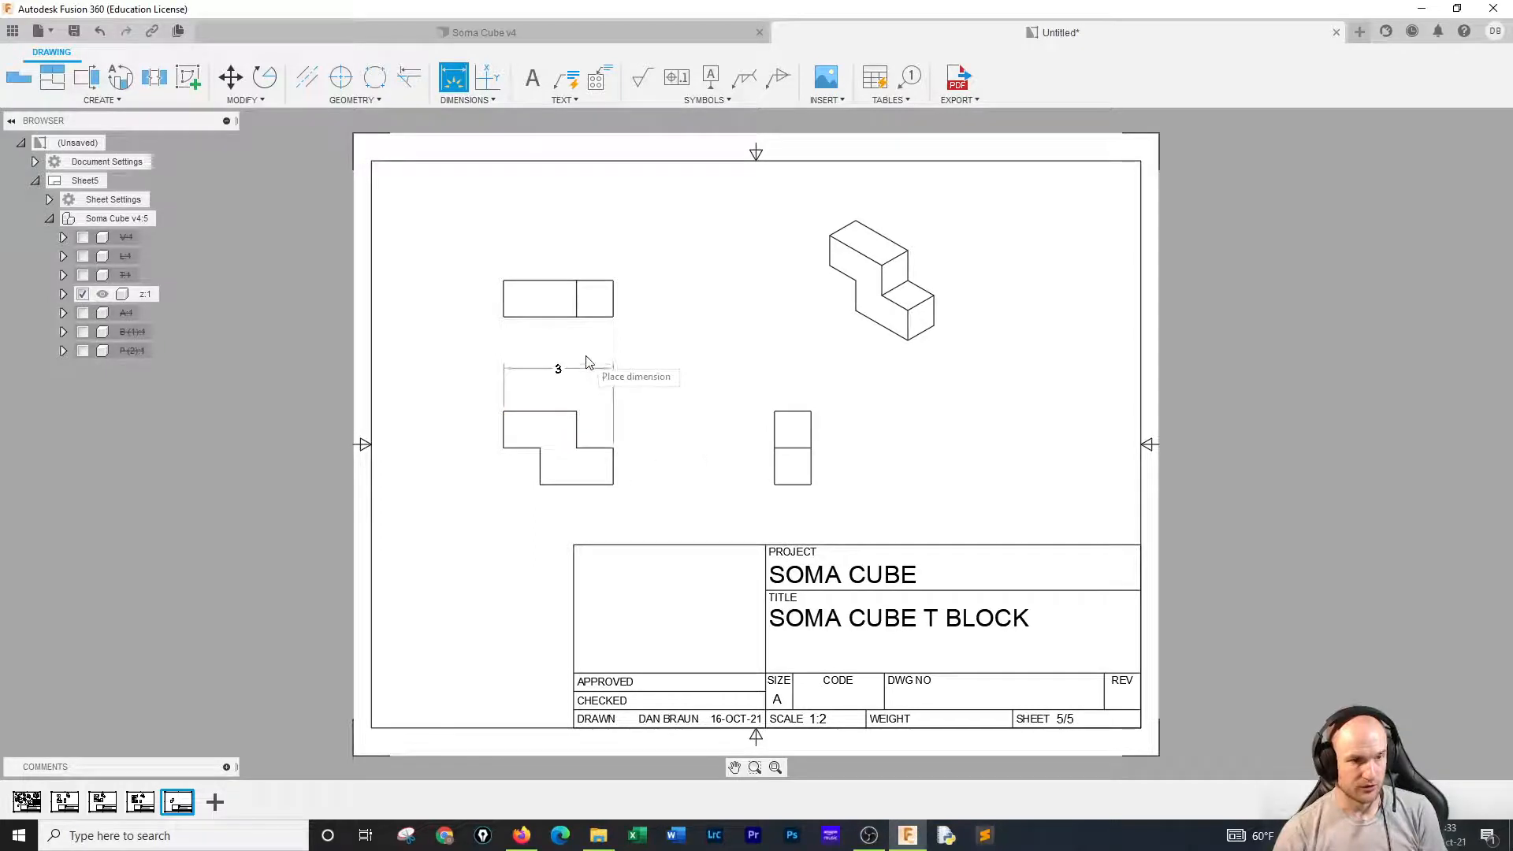
left_click(584, 347)
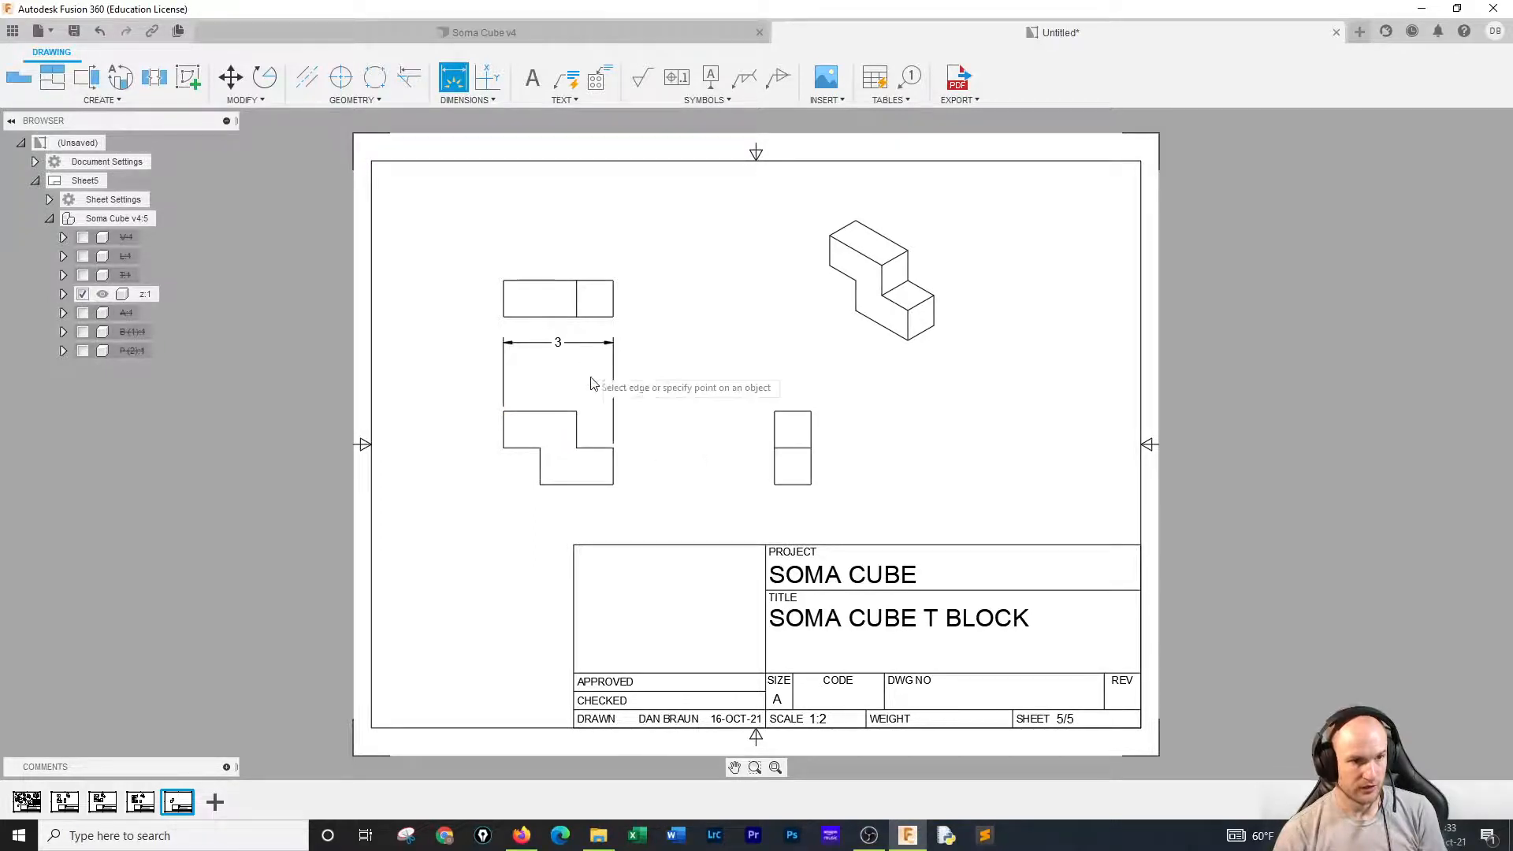
left_click(576, 418)
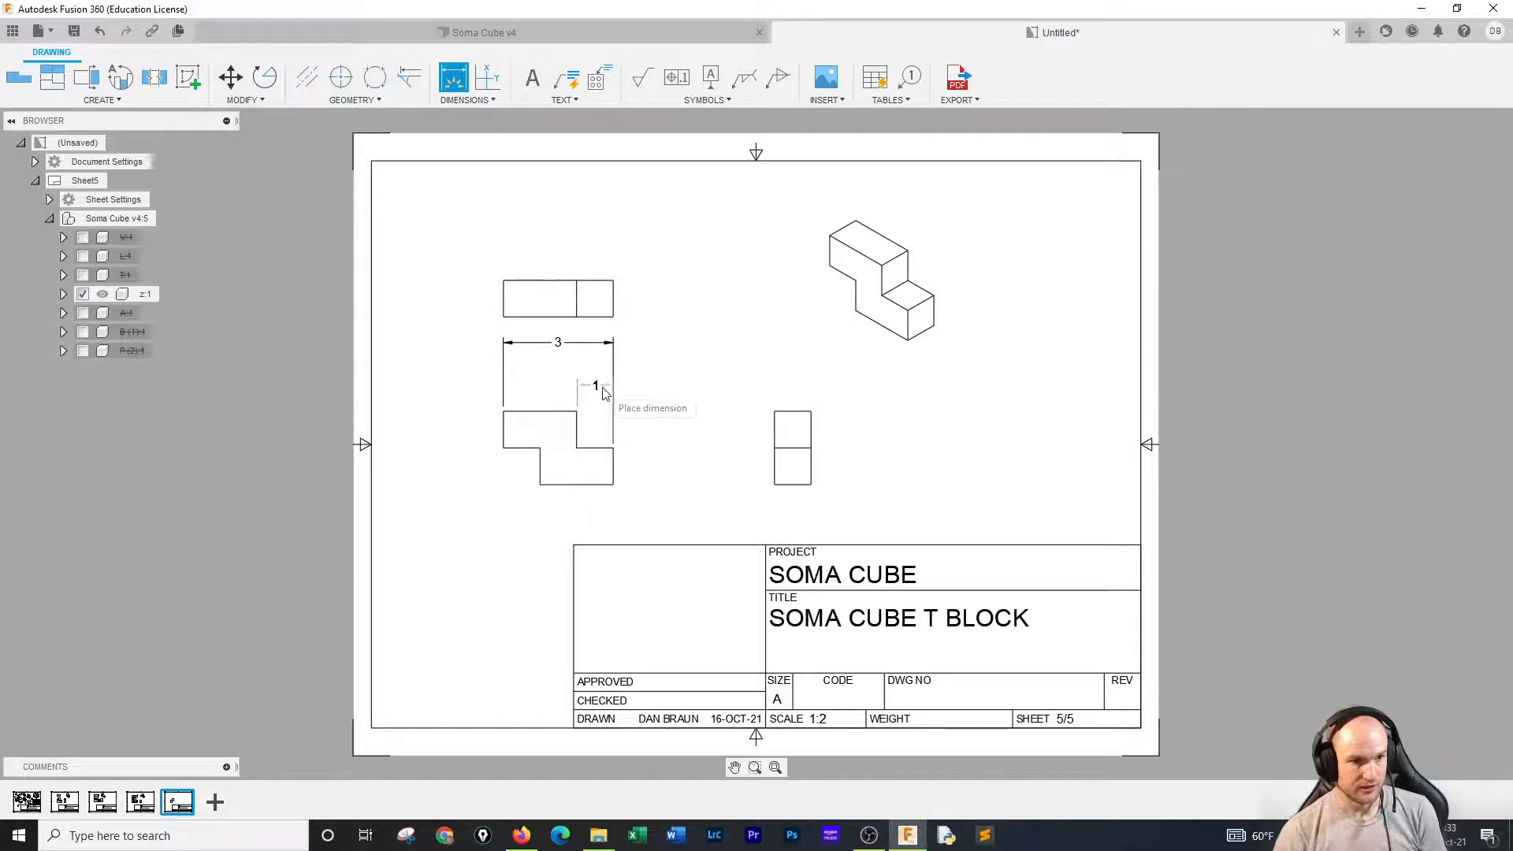
left_click(602, 386)
right_click(692, 401)
left_click(693, 399)
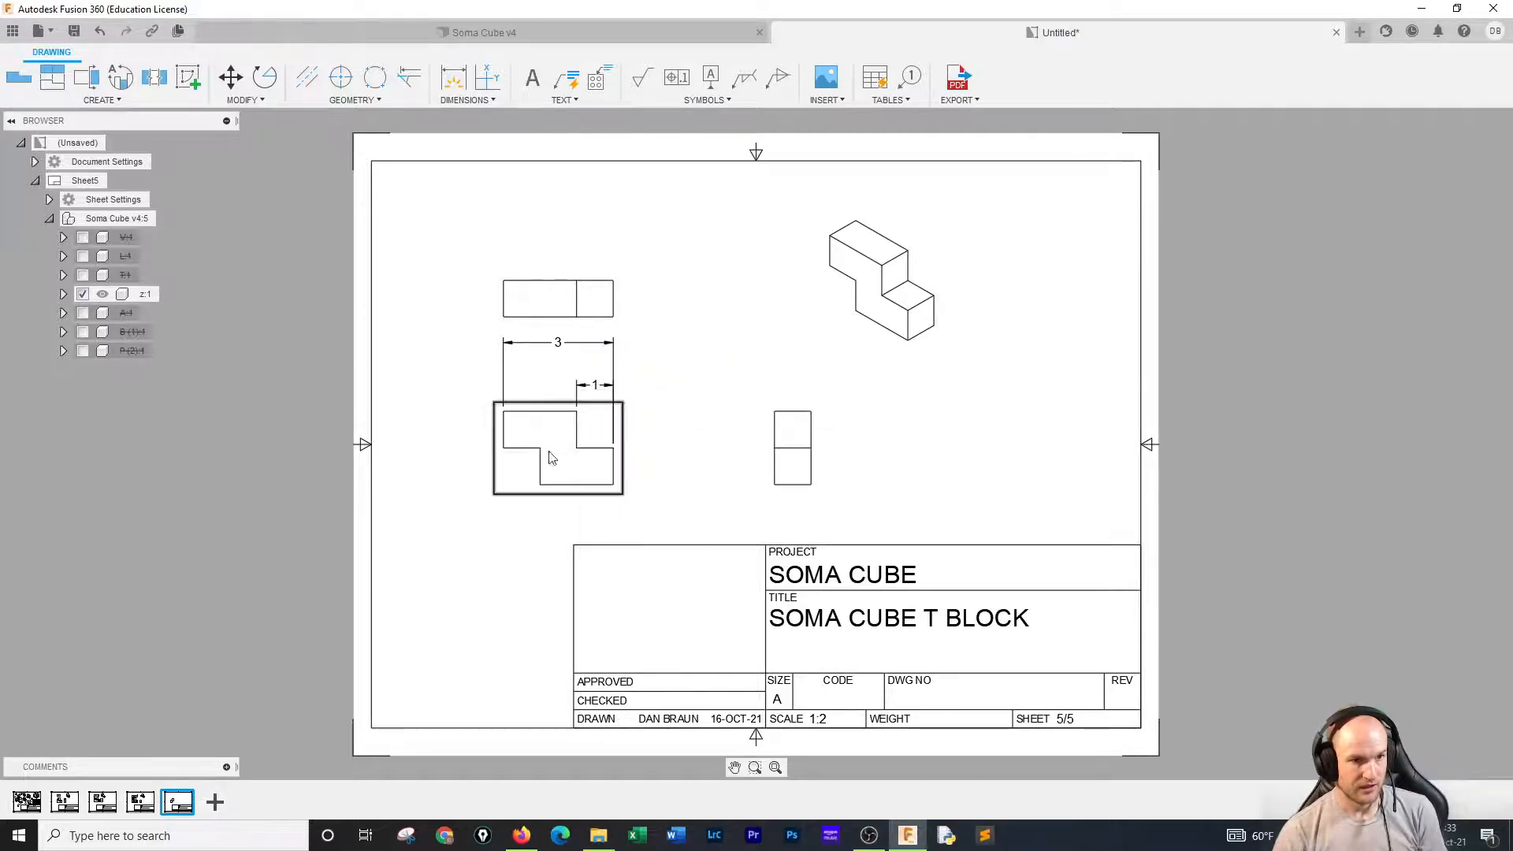
Dimension the lower-left notch's width below the z block's front view and move the overall width dimension closer to the view.
left_click(459, 84)
left_click(504, 449)
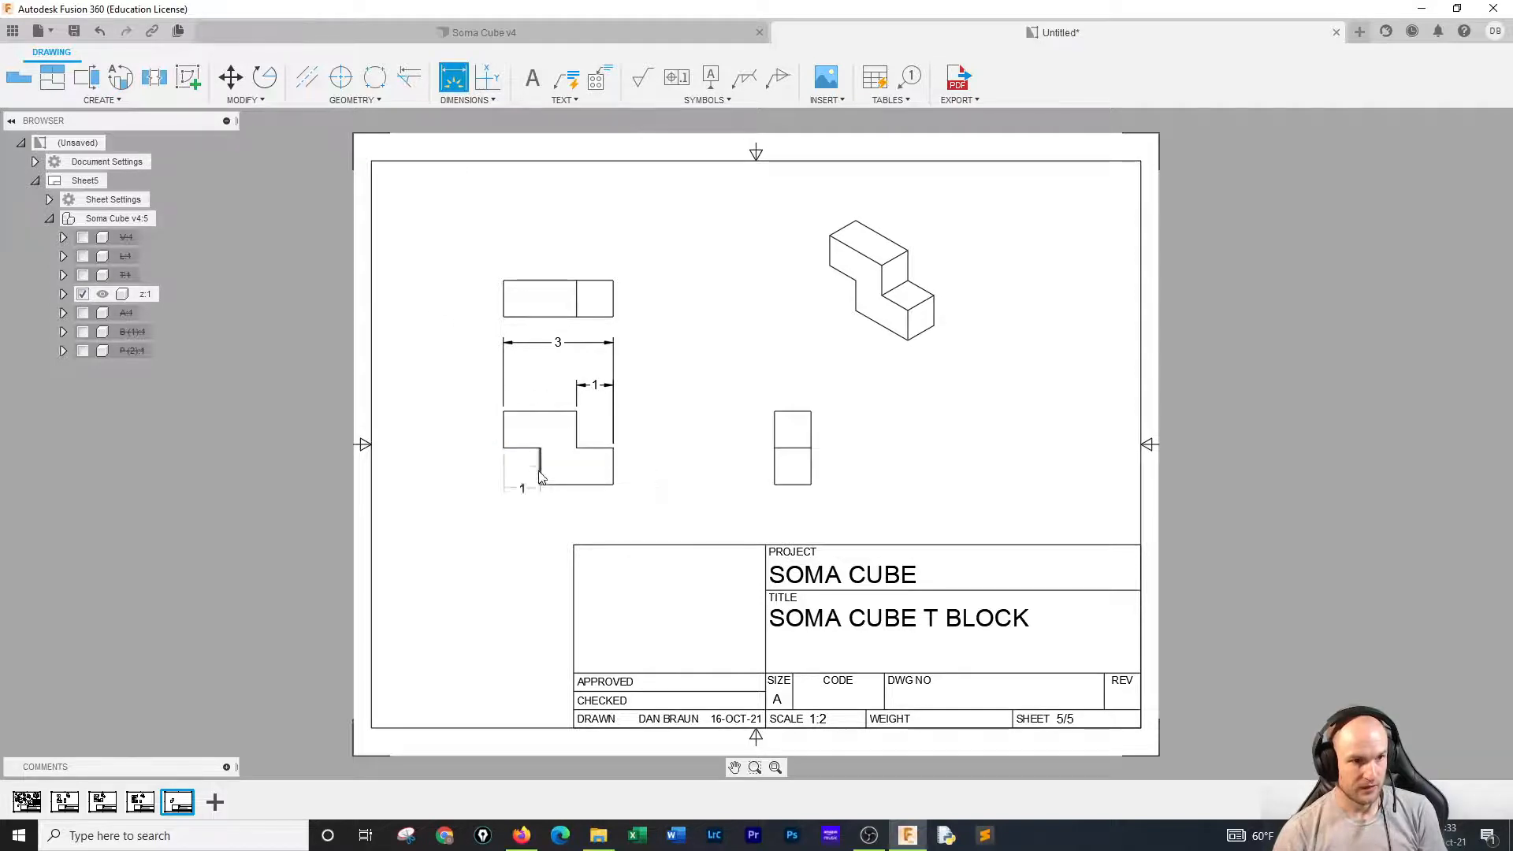
left_click(540, 484)
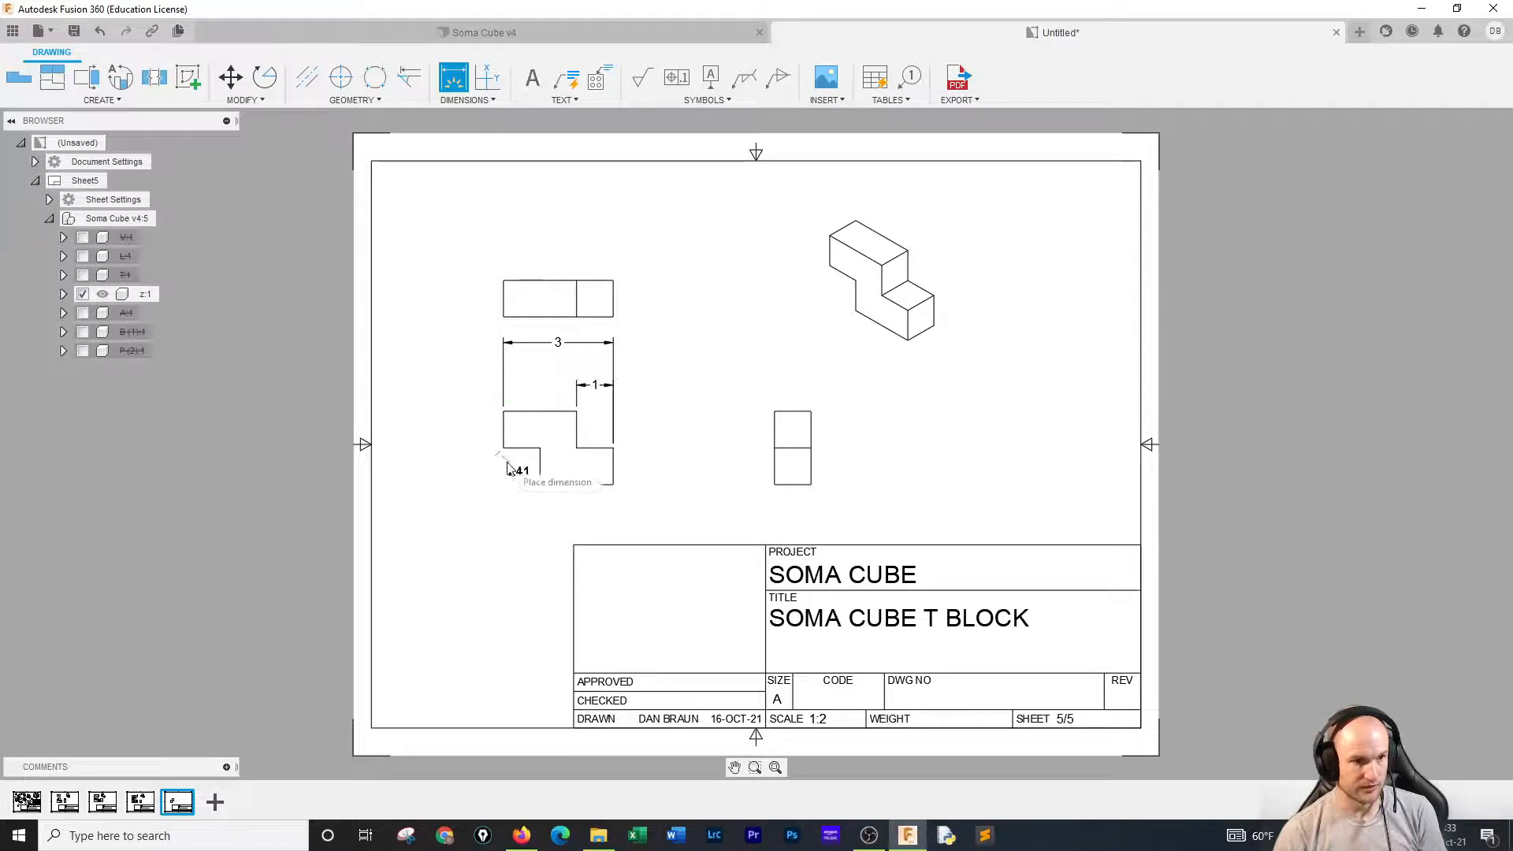
left_click(525, 509)
right_click(684, 427)
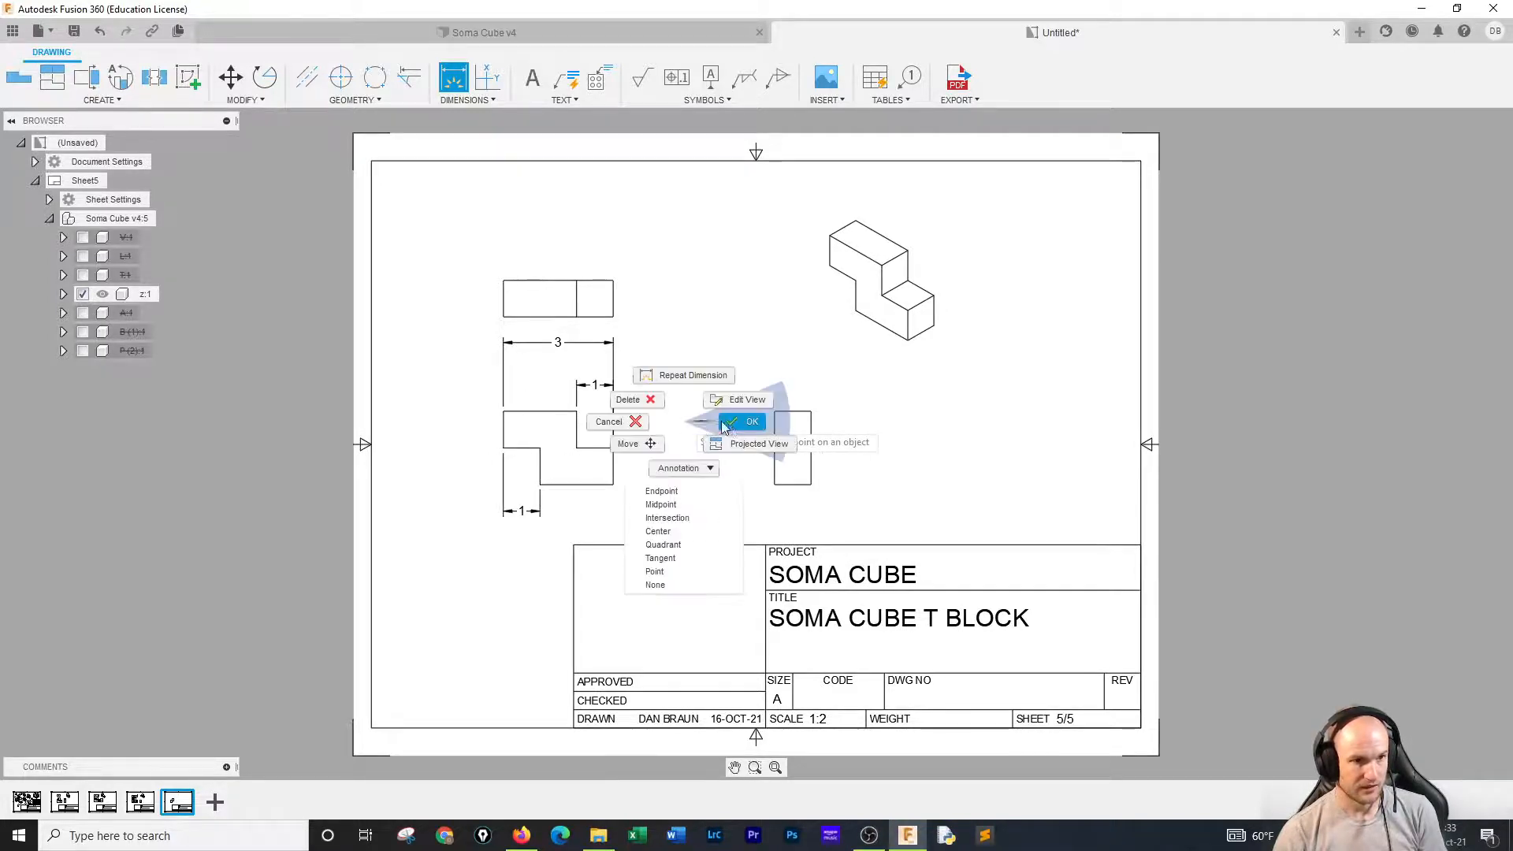
left_click(741, 422)
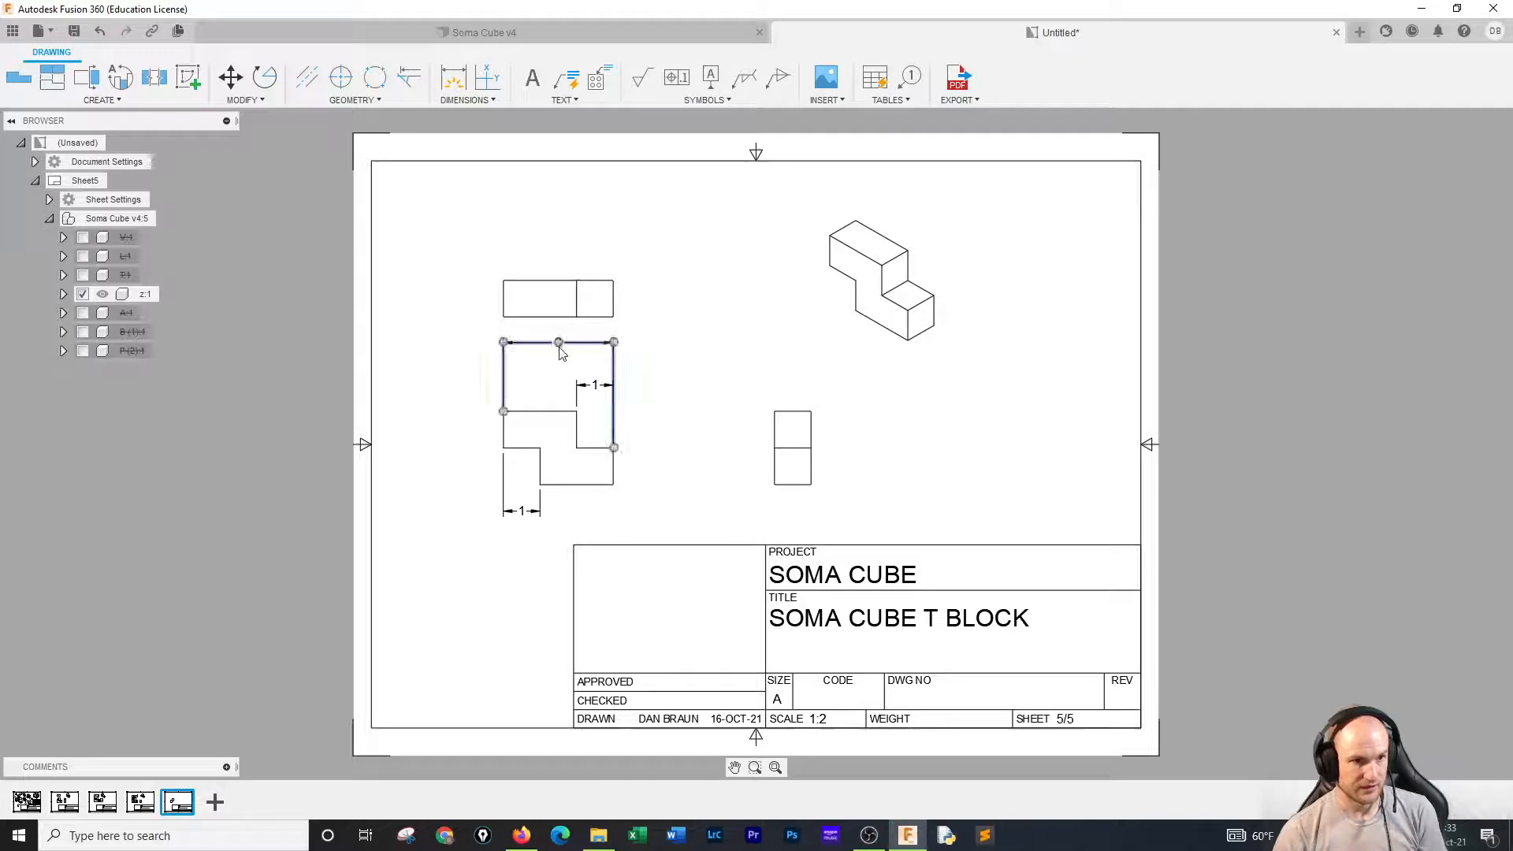
left_click_drag(561, 352, 560, 367)
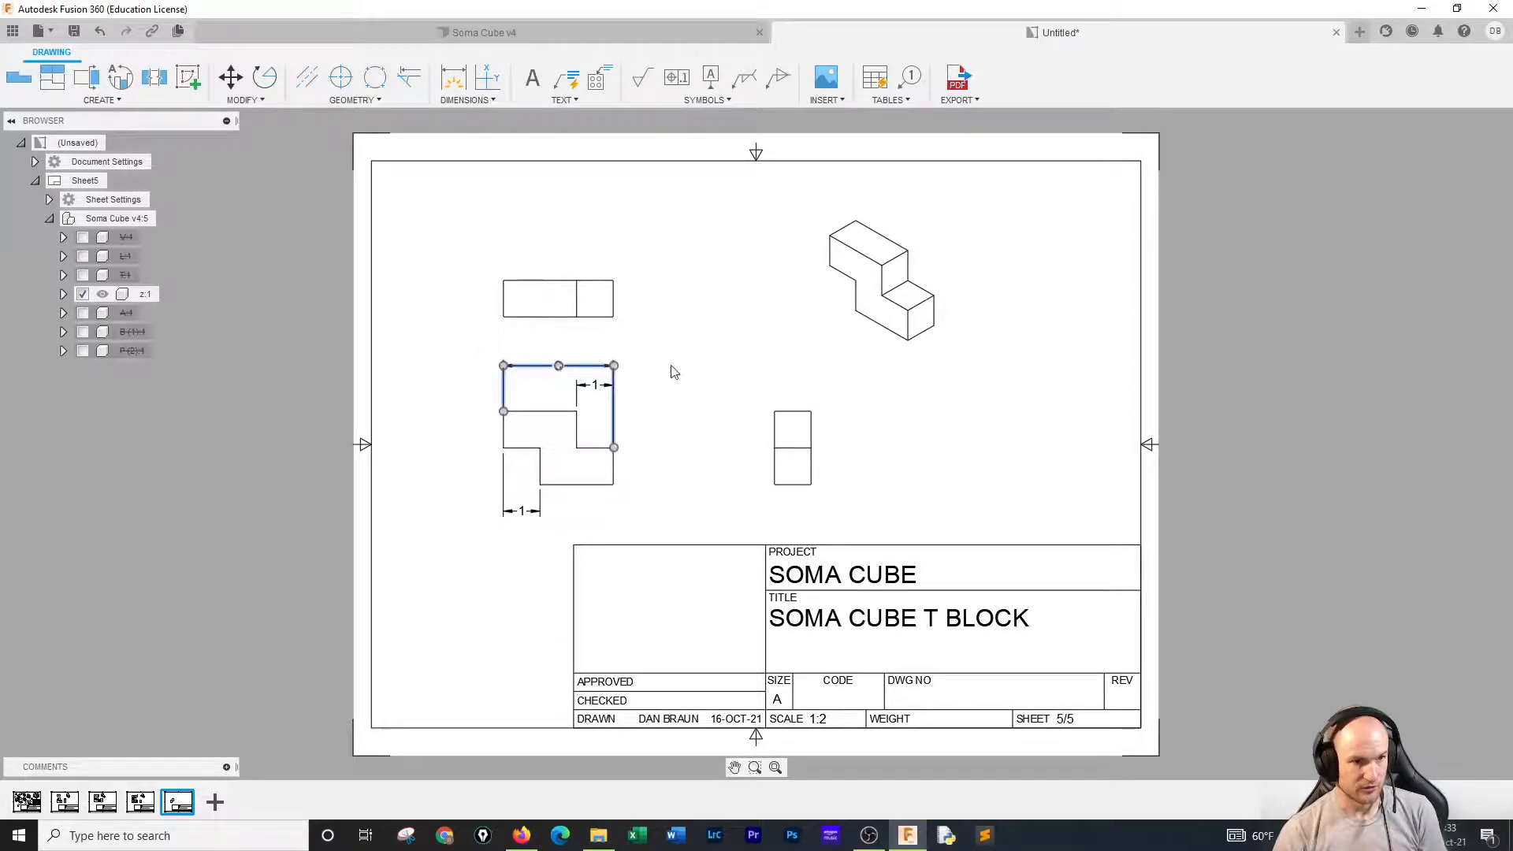
left_click(633, 377)
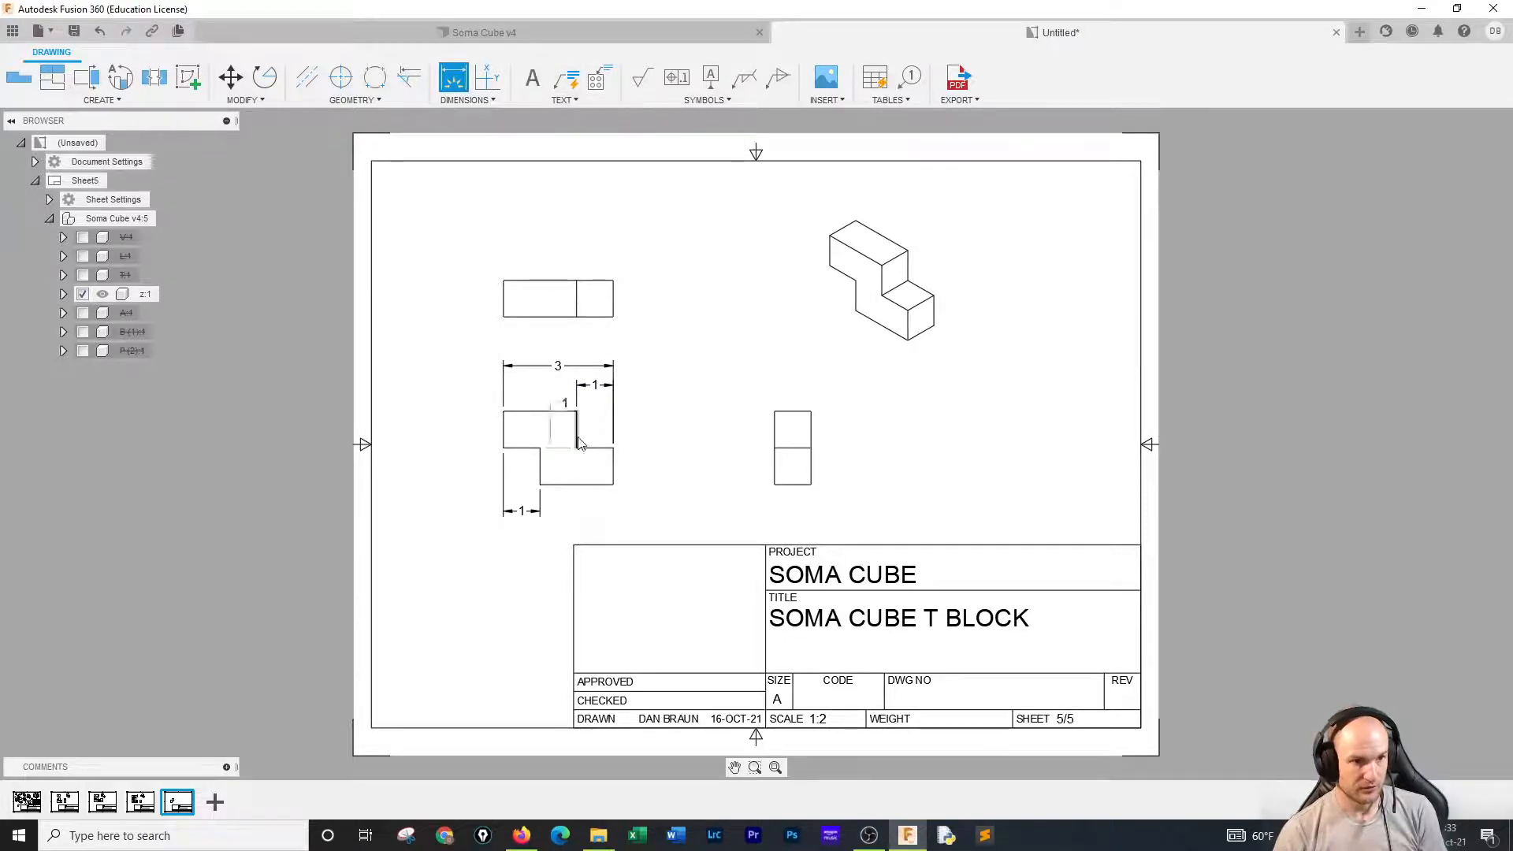
Dimension the lower cube's height and the overall height to the right of the z block's front view.
left_click(614, 485)
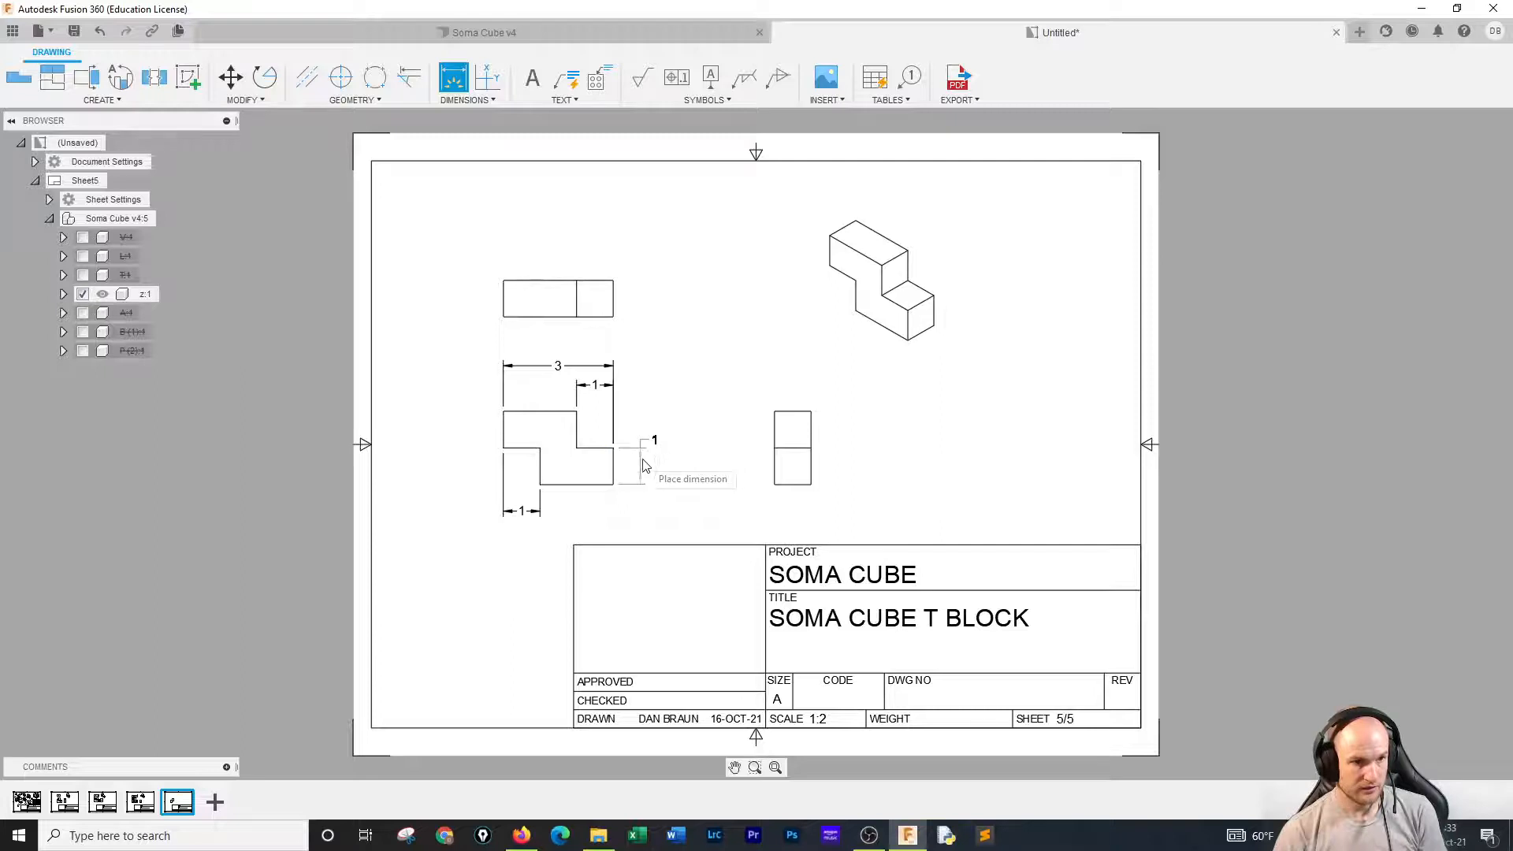
left_click(642, 465)
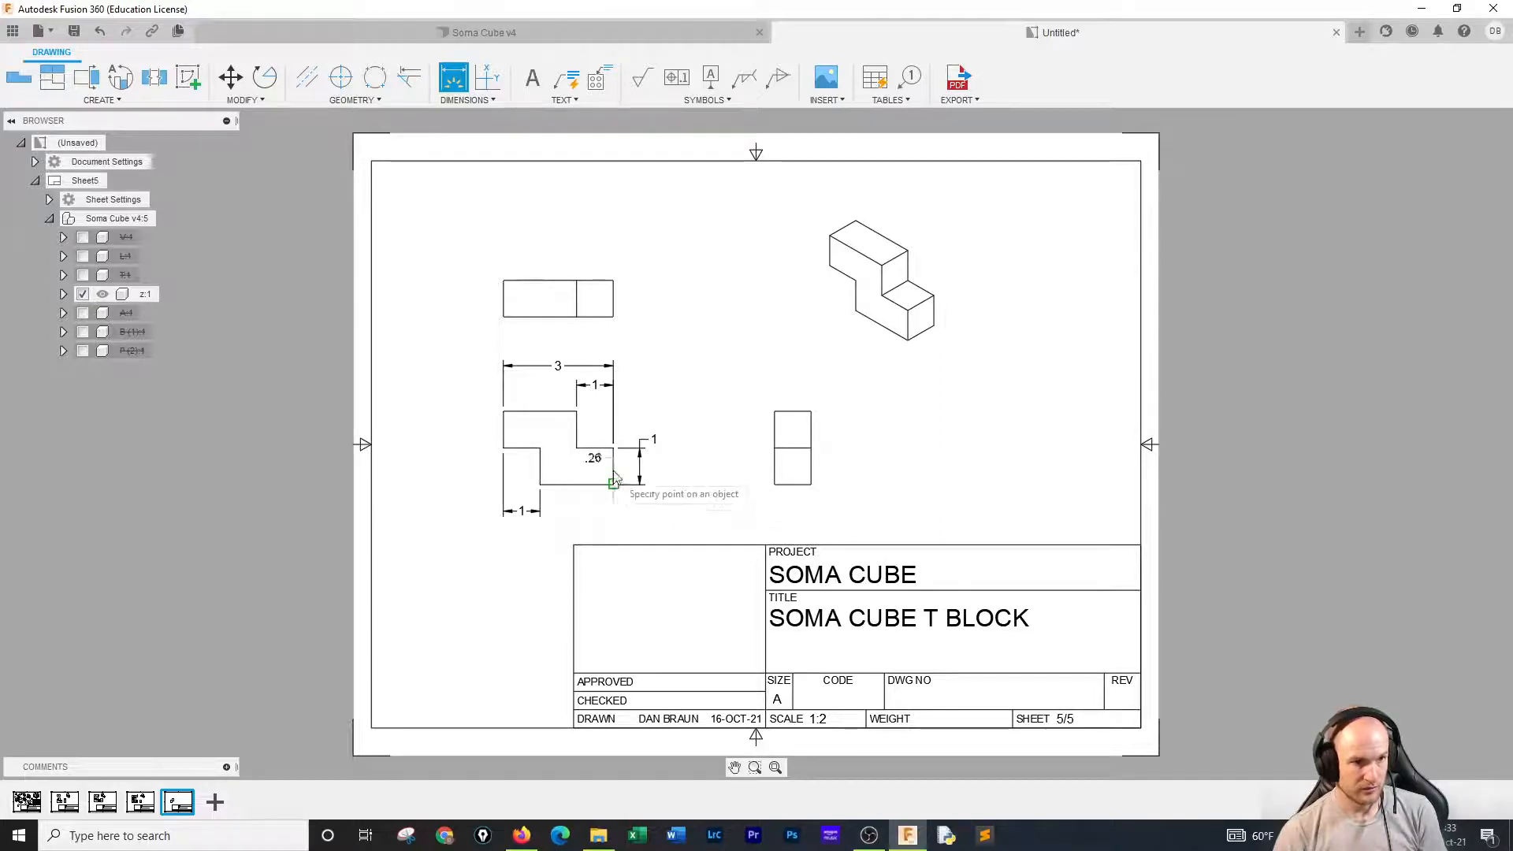
left_click(614, 481)
left_click(576, 412)
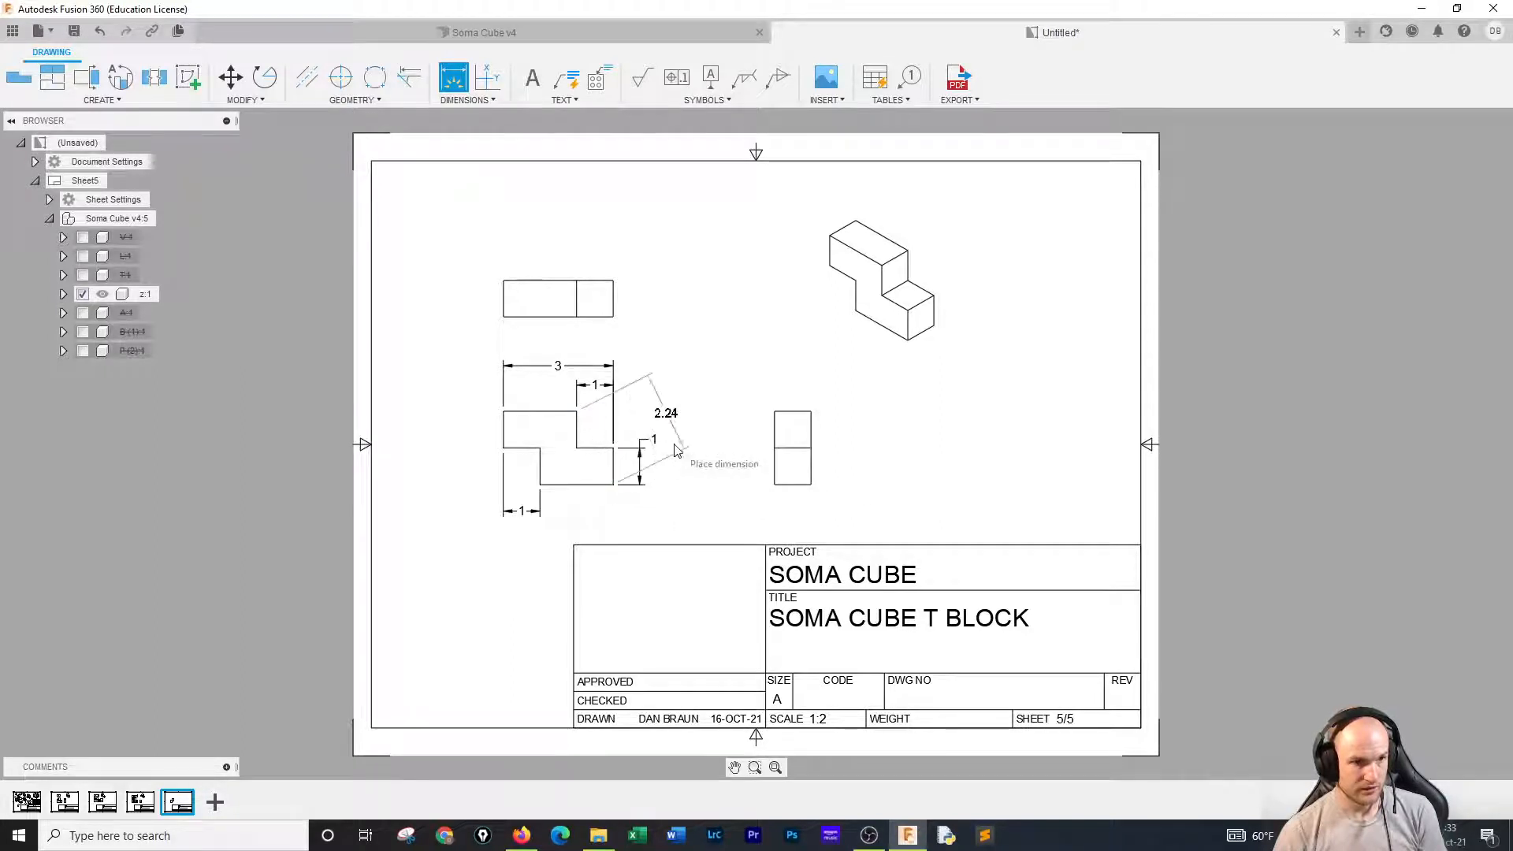
left_click(681, 491)
right_click(682, 490)
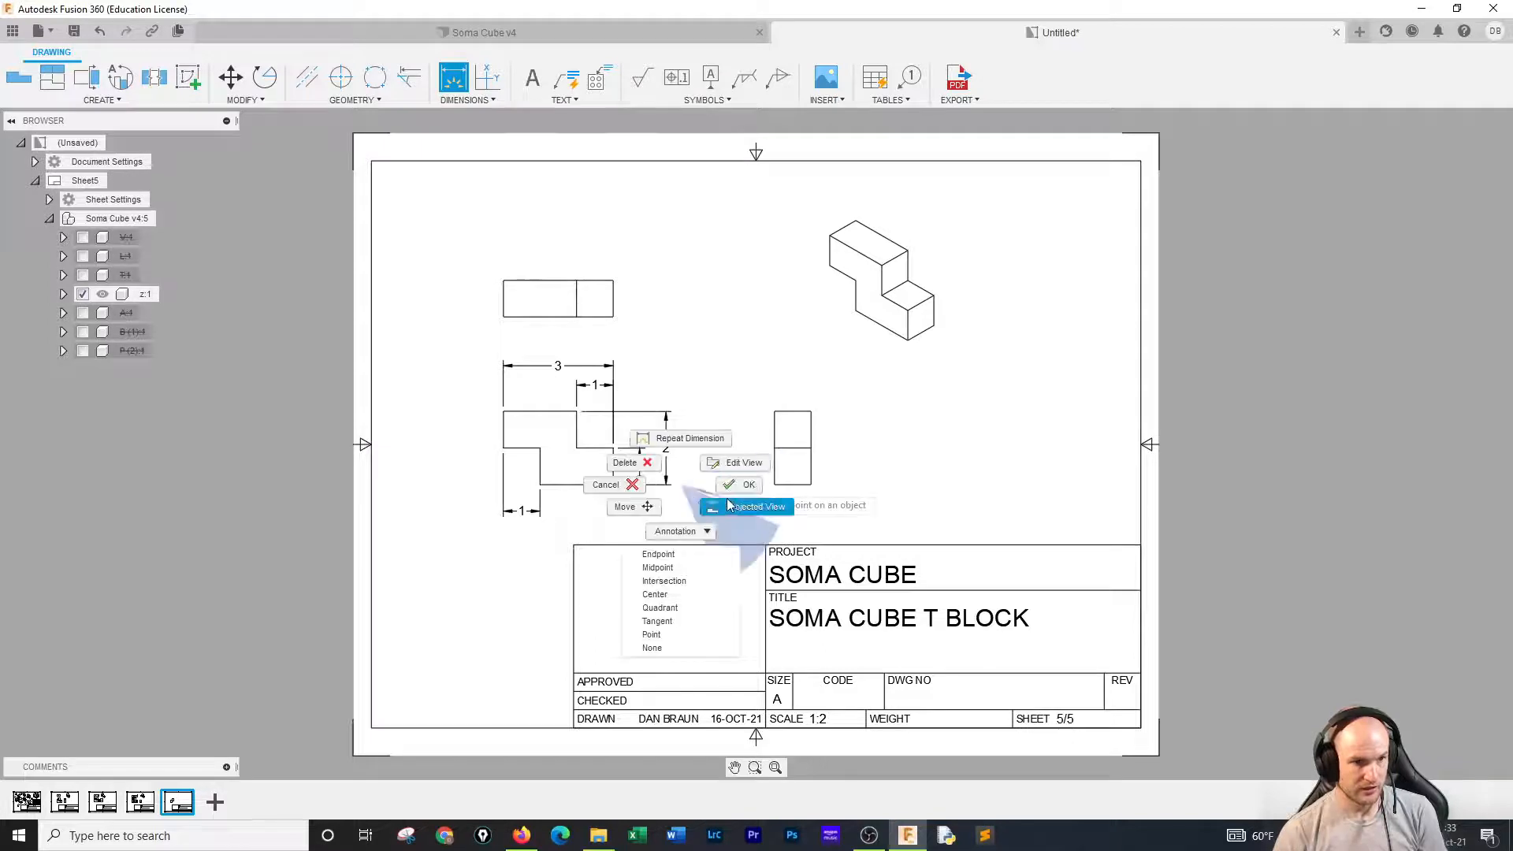
left_click(737, 490)
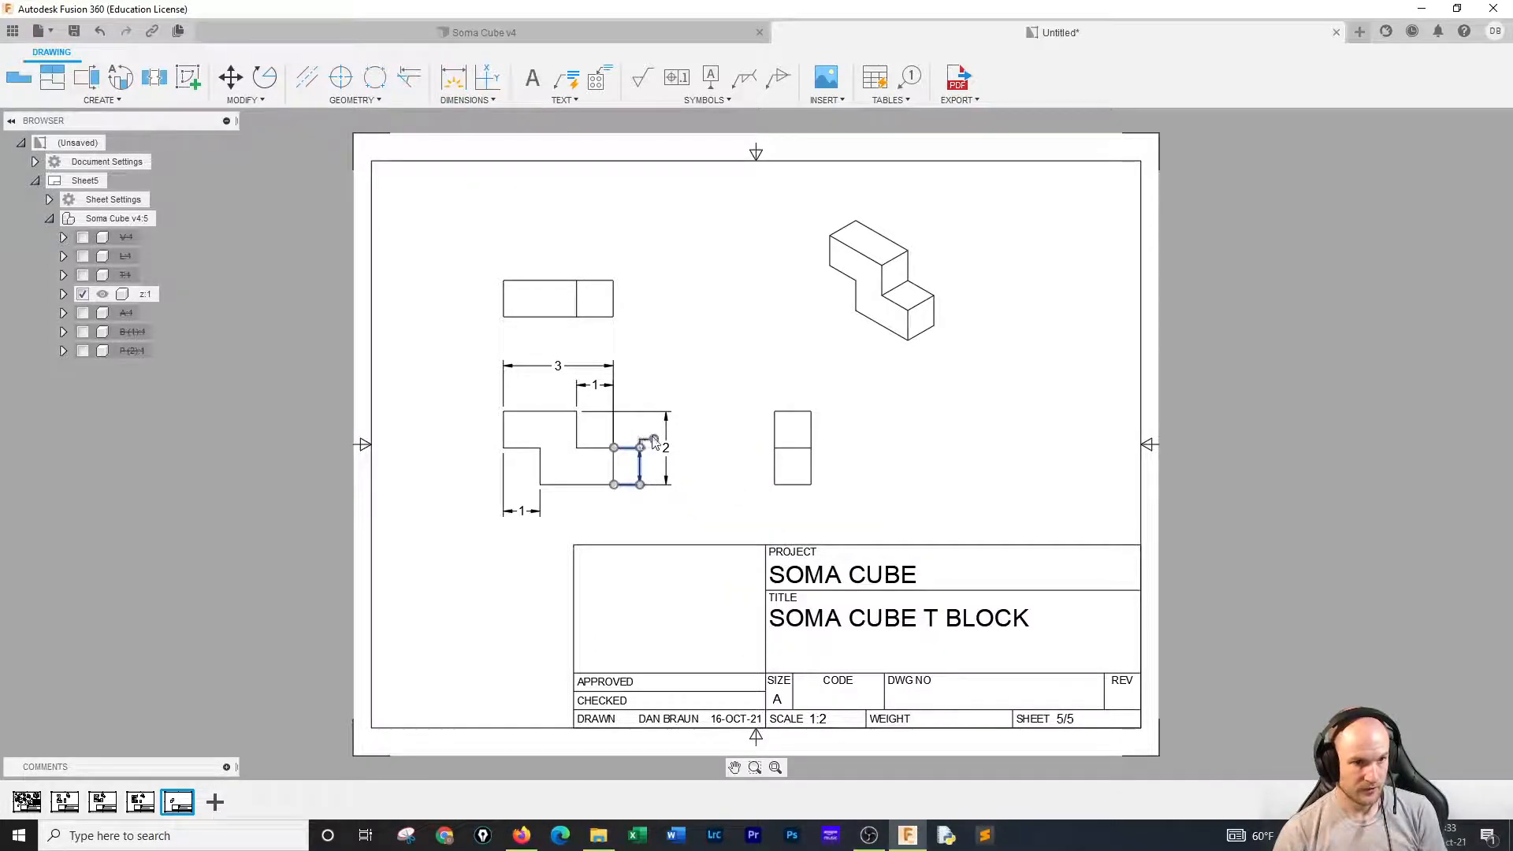
Move the lower cube's height dimension text in between its extension lines.
left_click(653, 442)
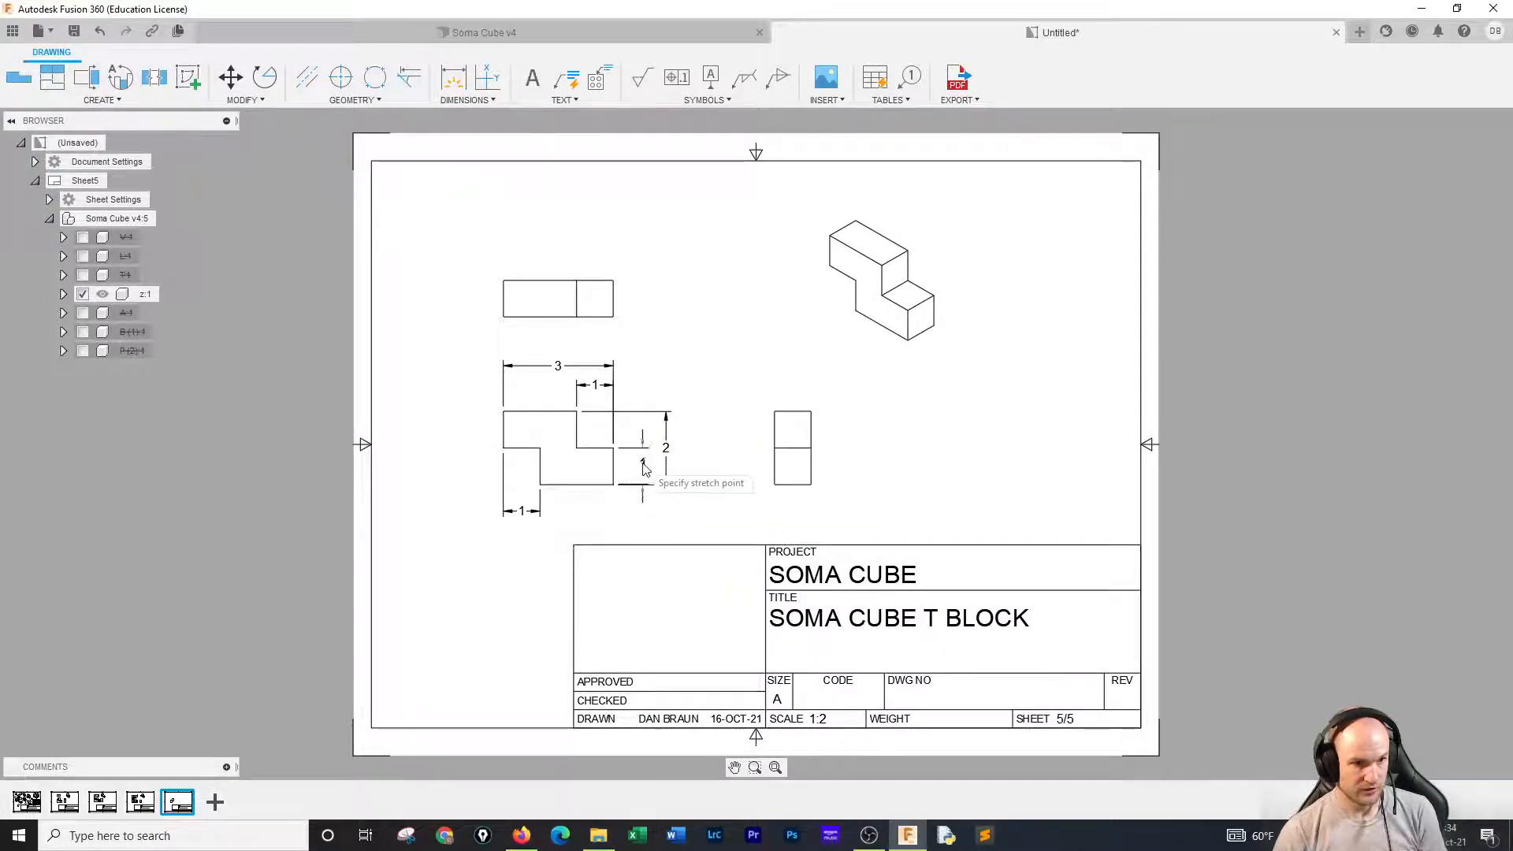
left_click(640, 468)
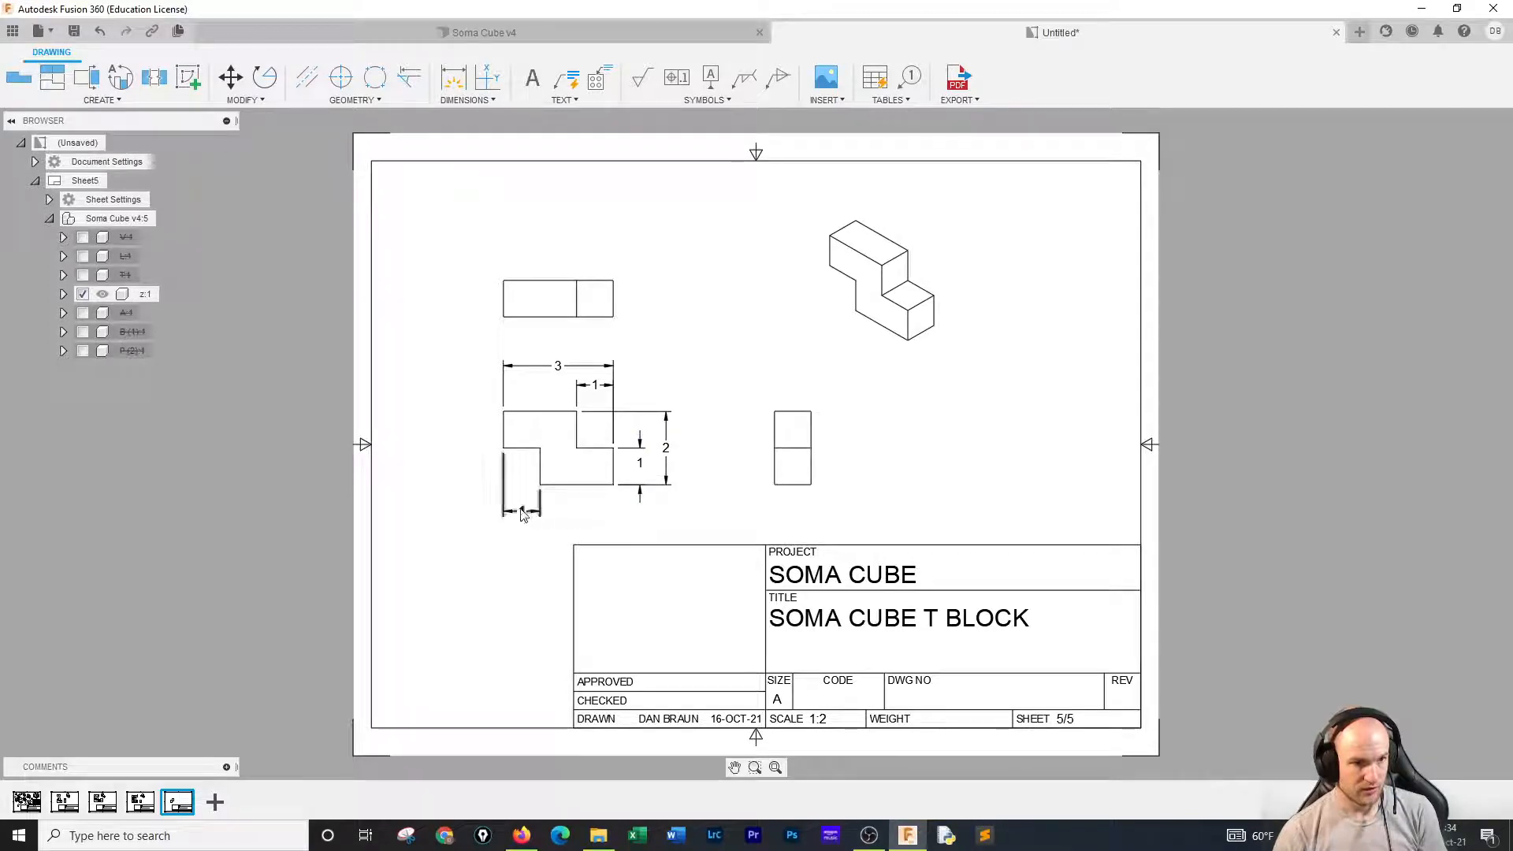
left_click(521, 512)
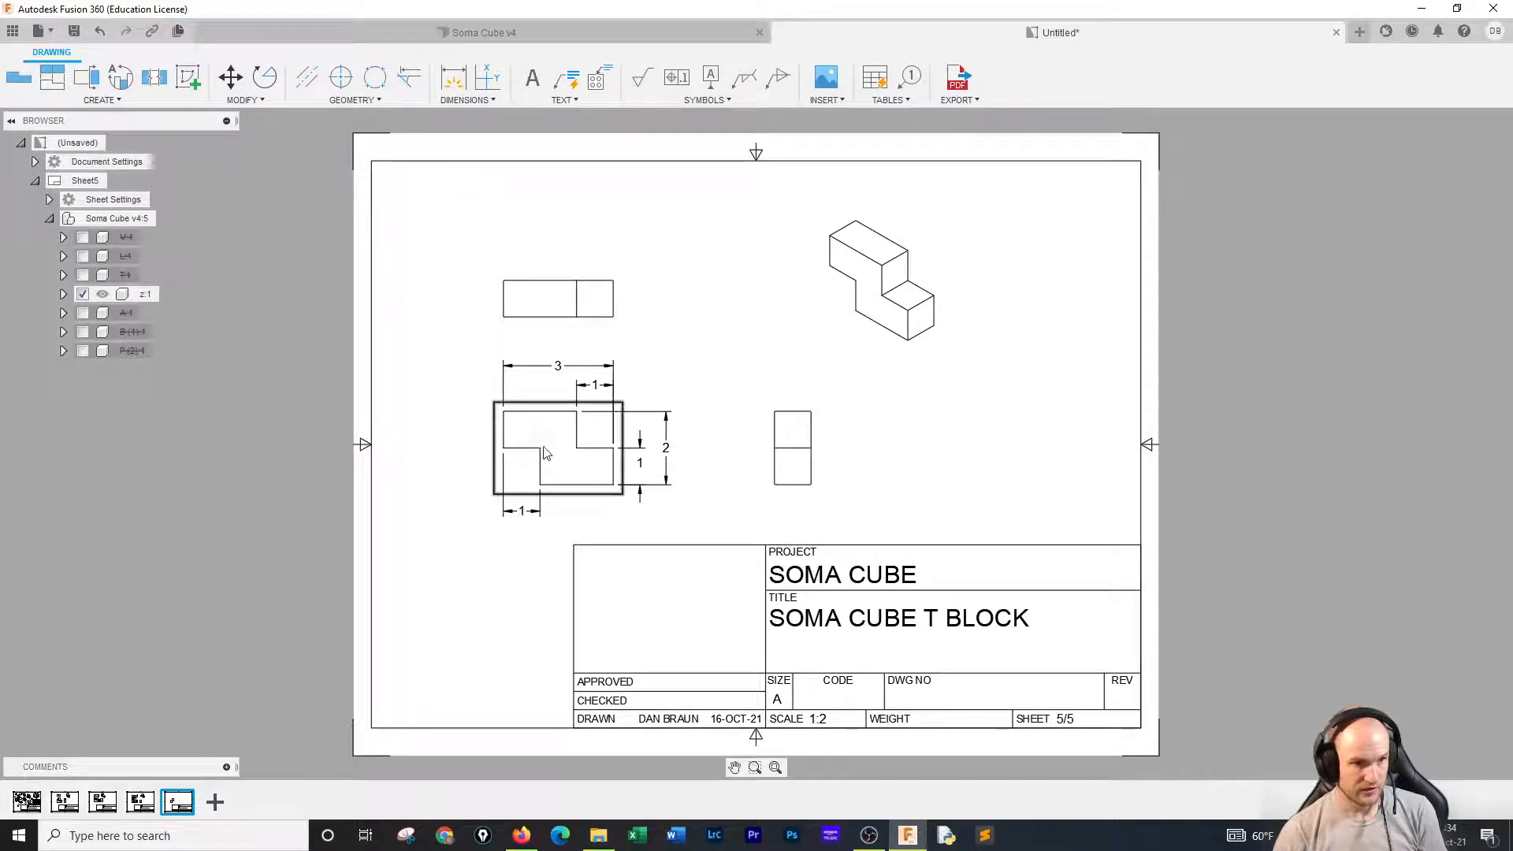
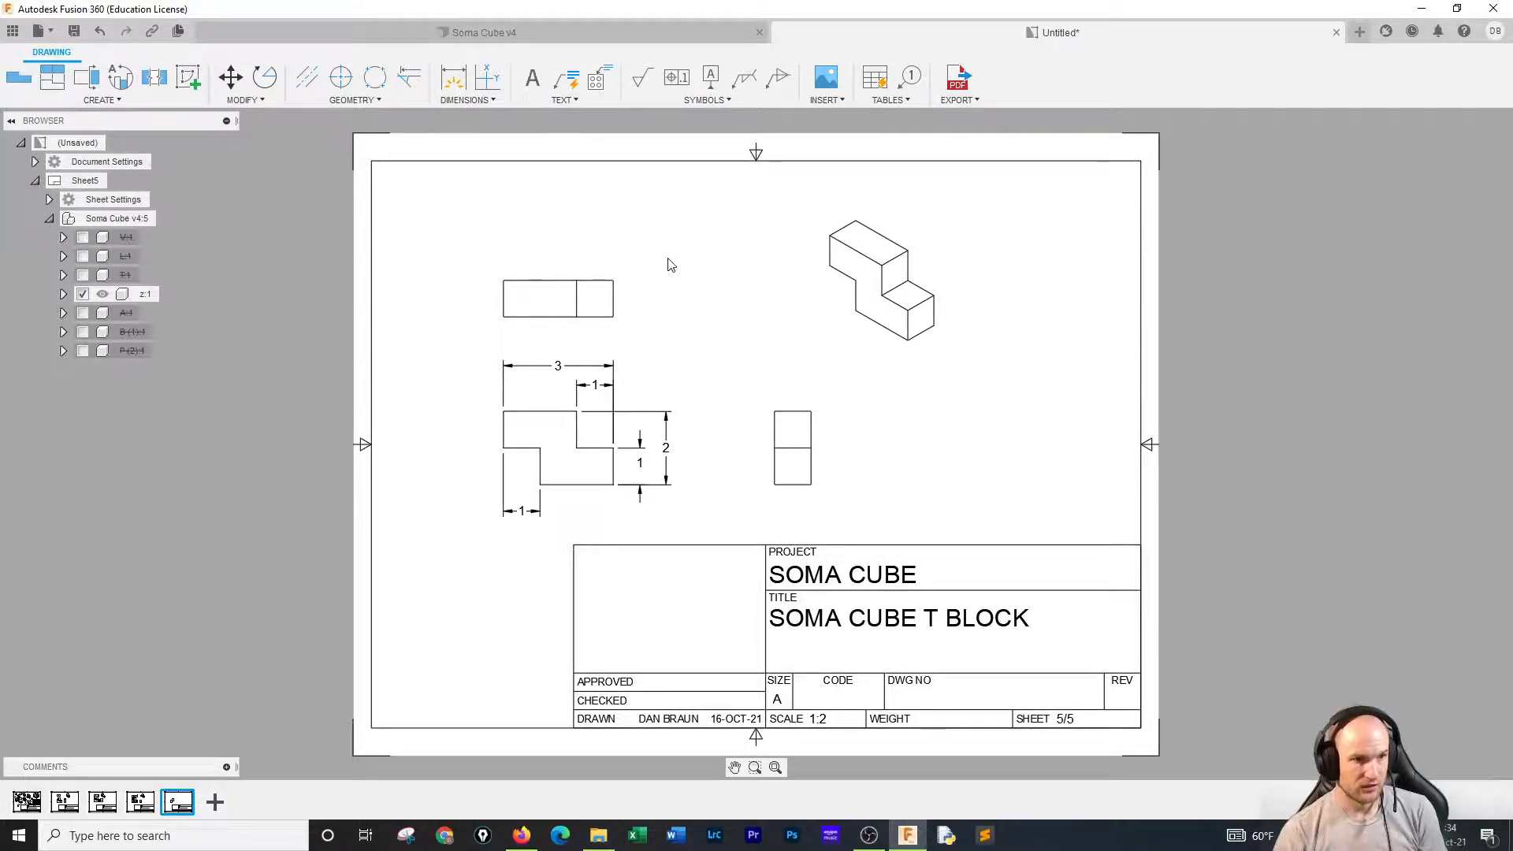
Dimension the width of the z block's right side view above its upper edge.
left_click(453, 77)
left_click(794, 412)
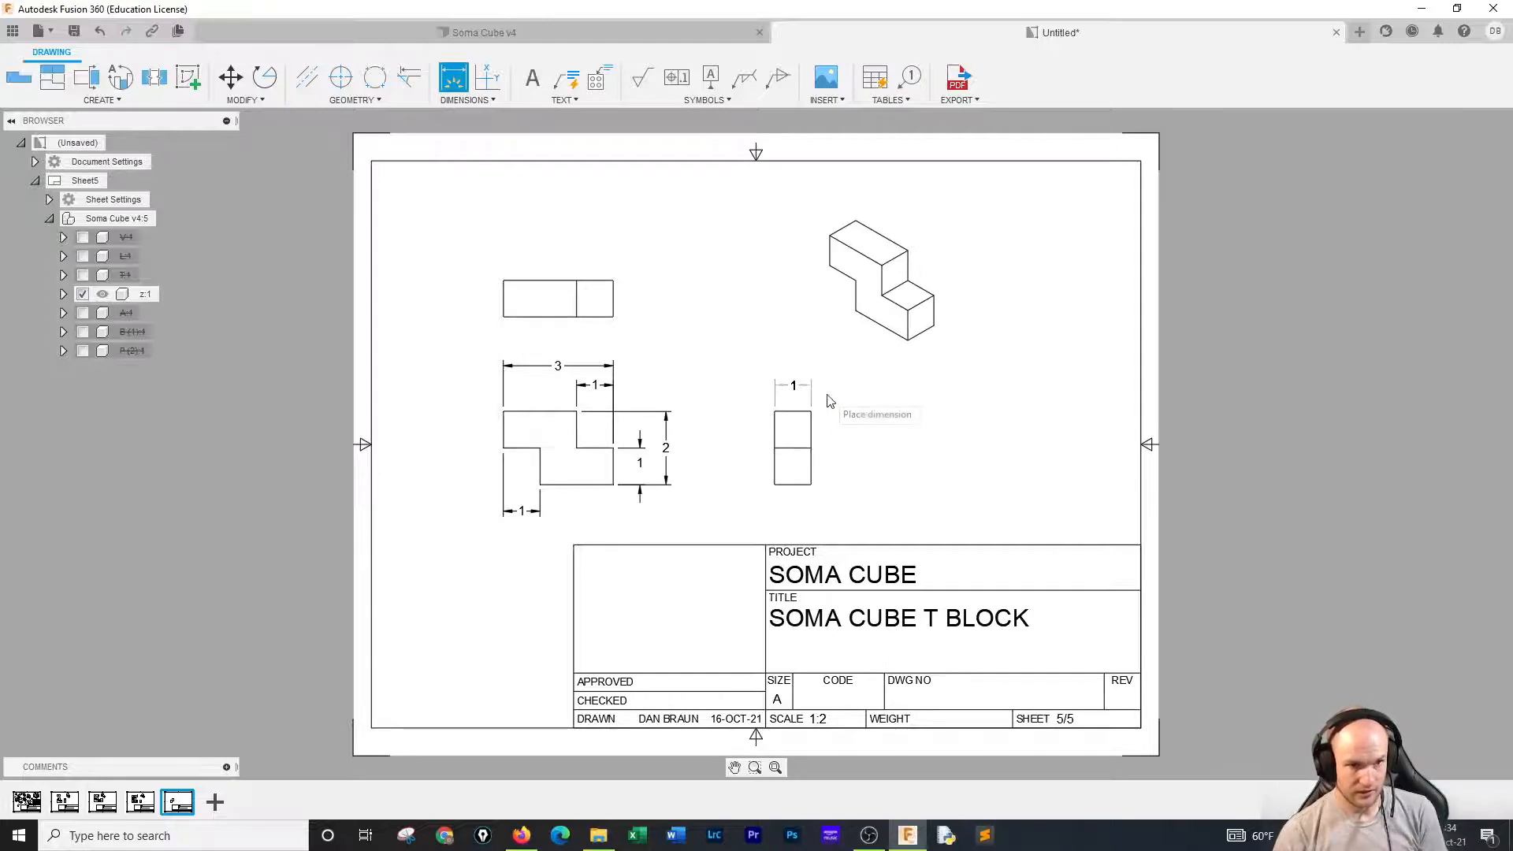
left_click(803, 396)
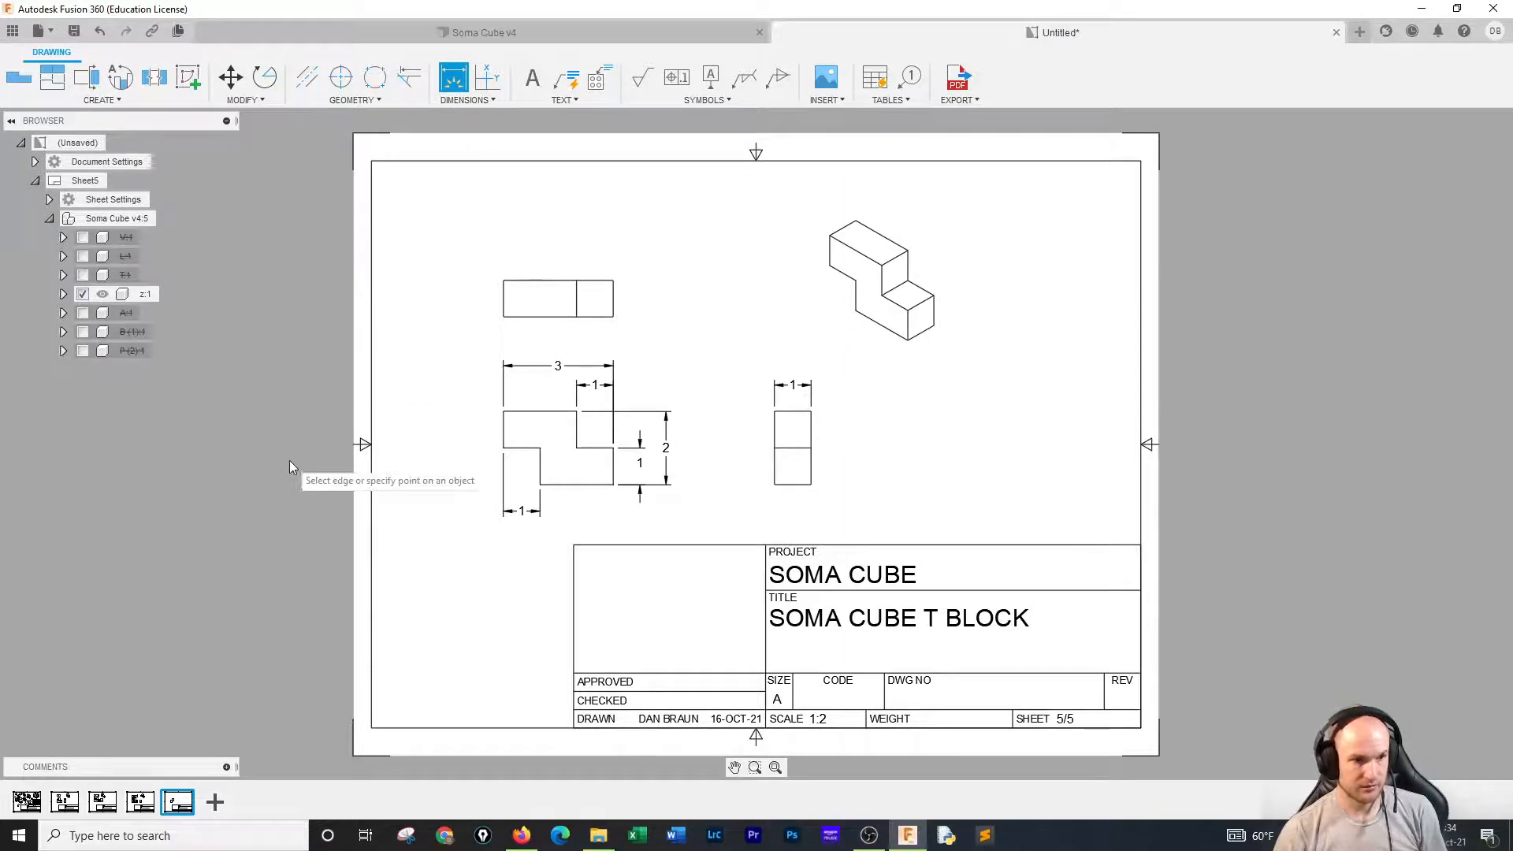
Add a new sheet and place a front base view of the Soma Cube at 1:2 scale on its left half.
left_click(215, 801)
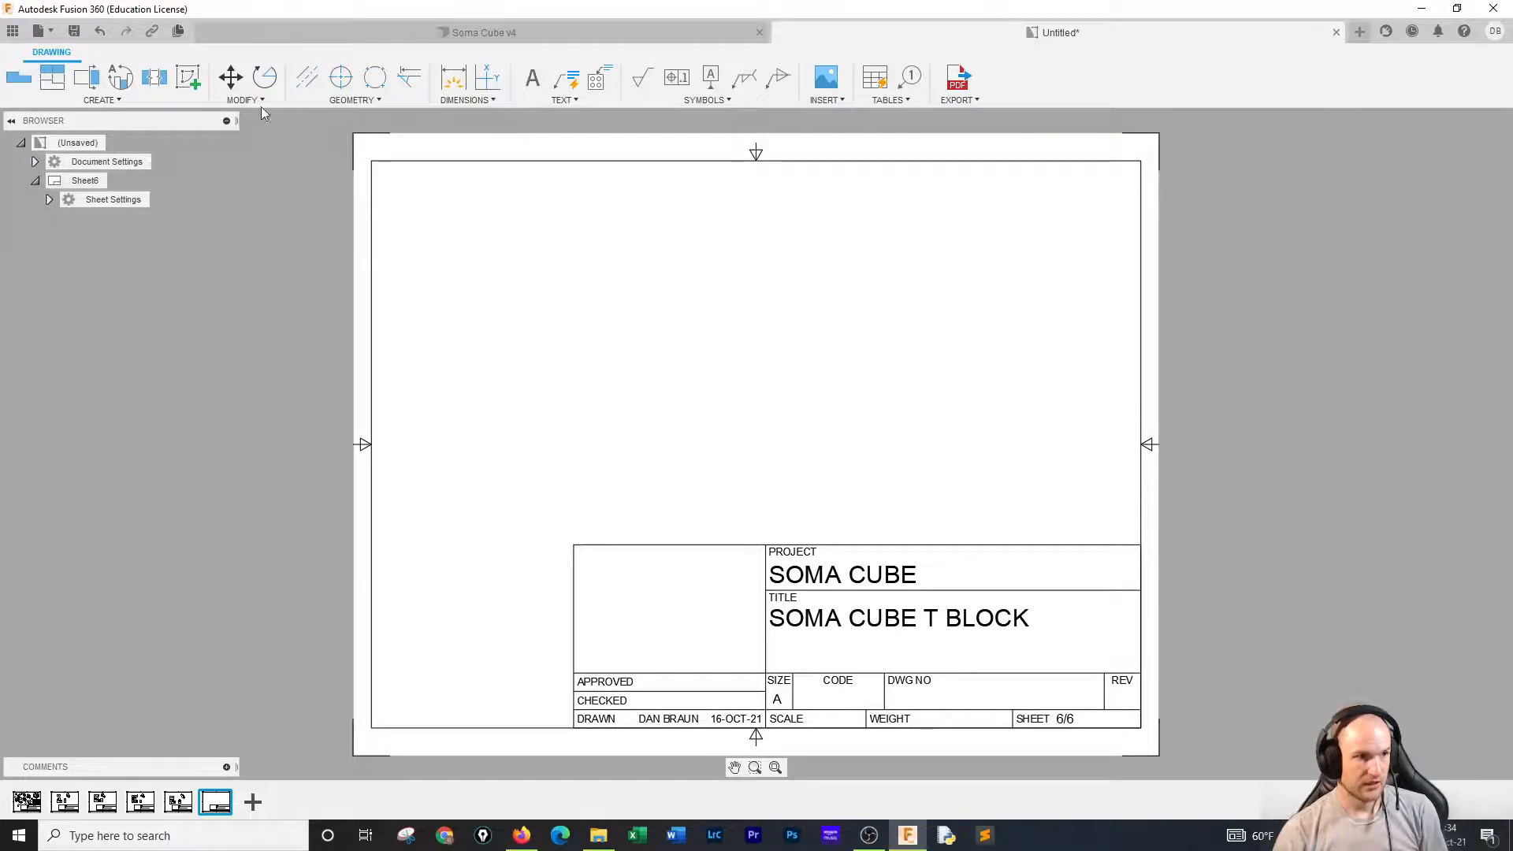
left_click(12, 76)
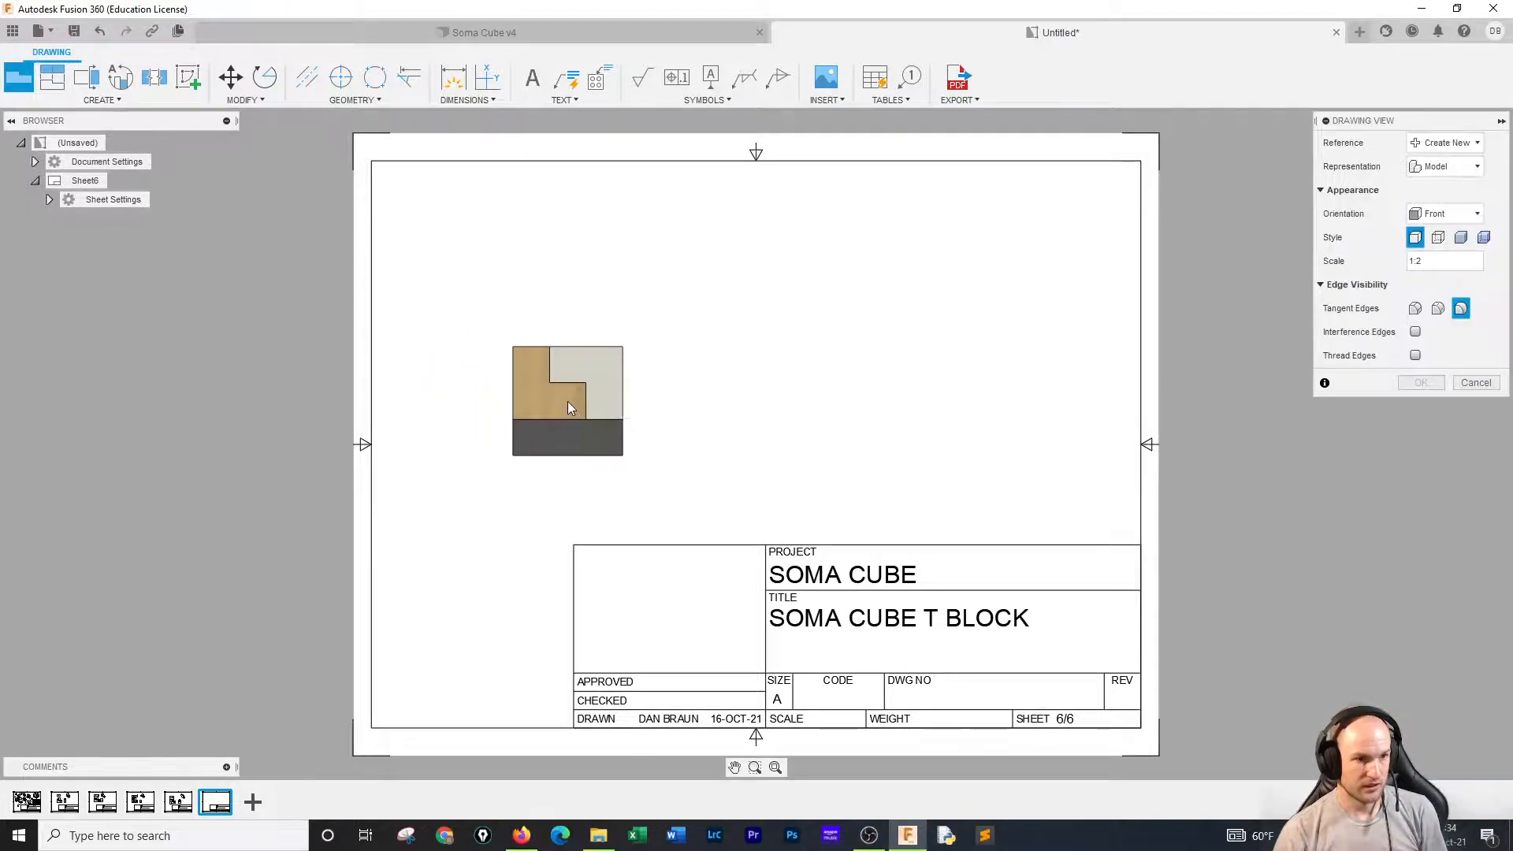
left_click(567, 400)
left_click(1408, 383)
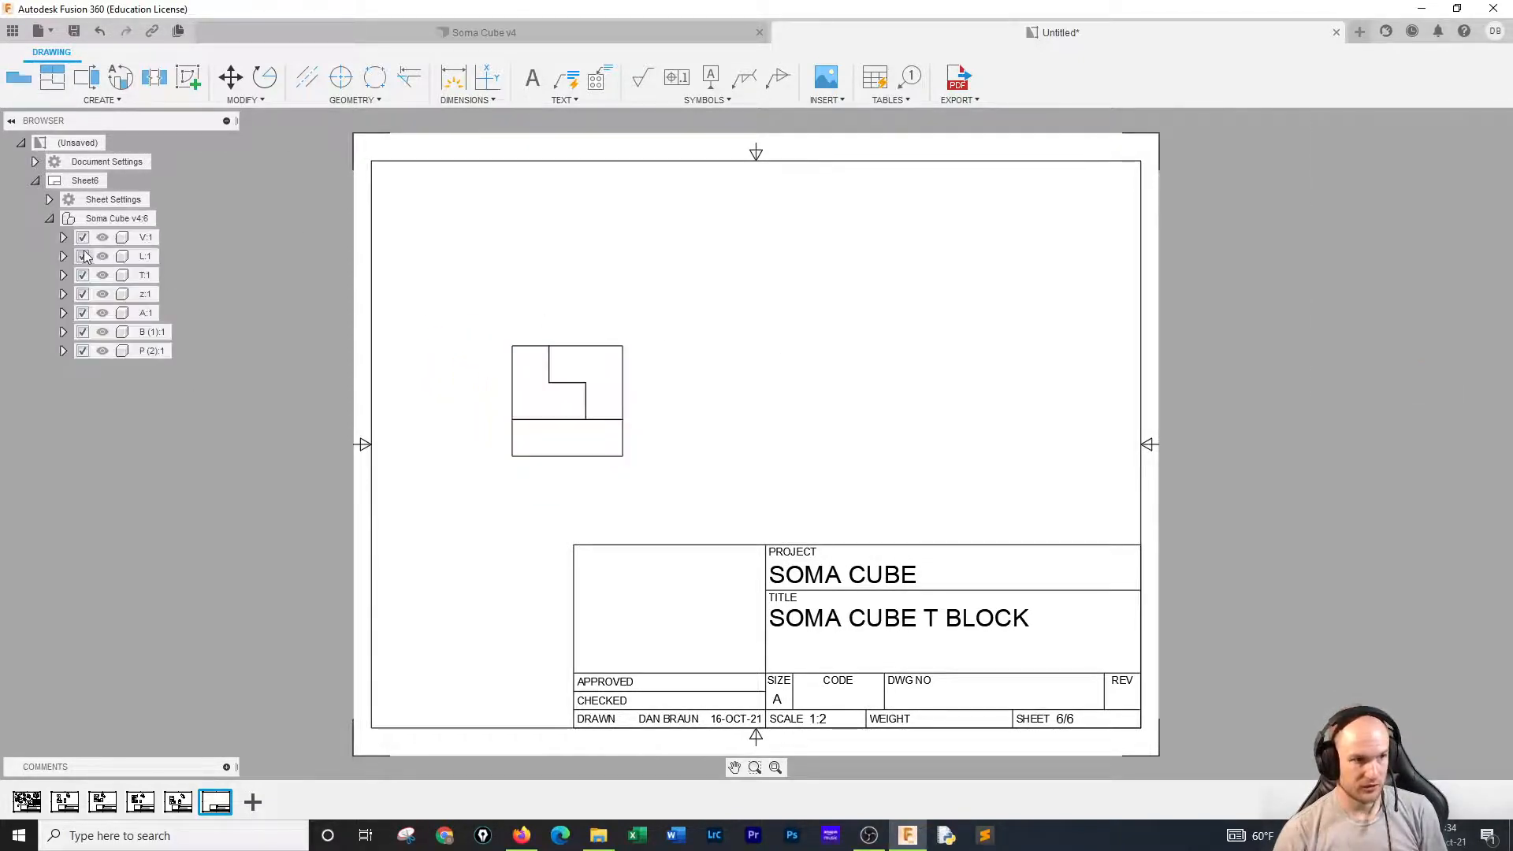
Suppress the V, L, T, z, B and P components on the new sheet, keeping only the A block.
left_click(83, 238)
left_click(83, 256)
left_click(83, 275)
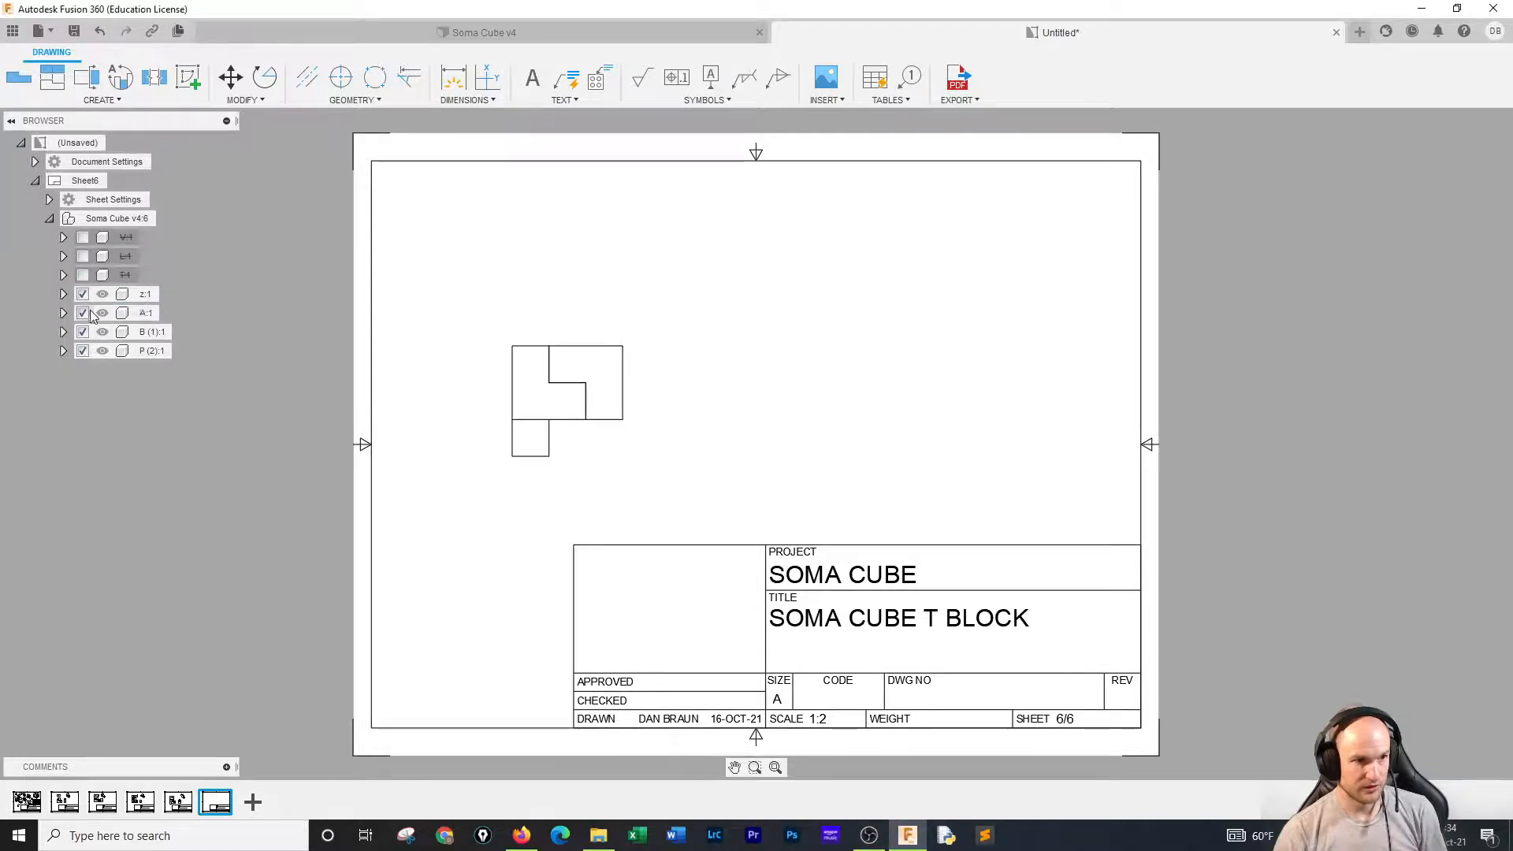
left_click(83, 294)
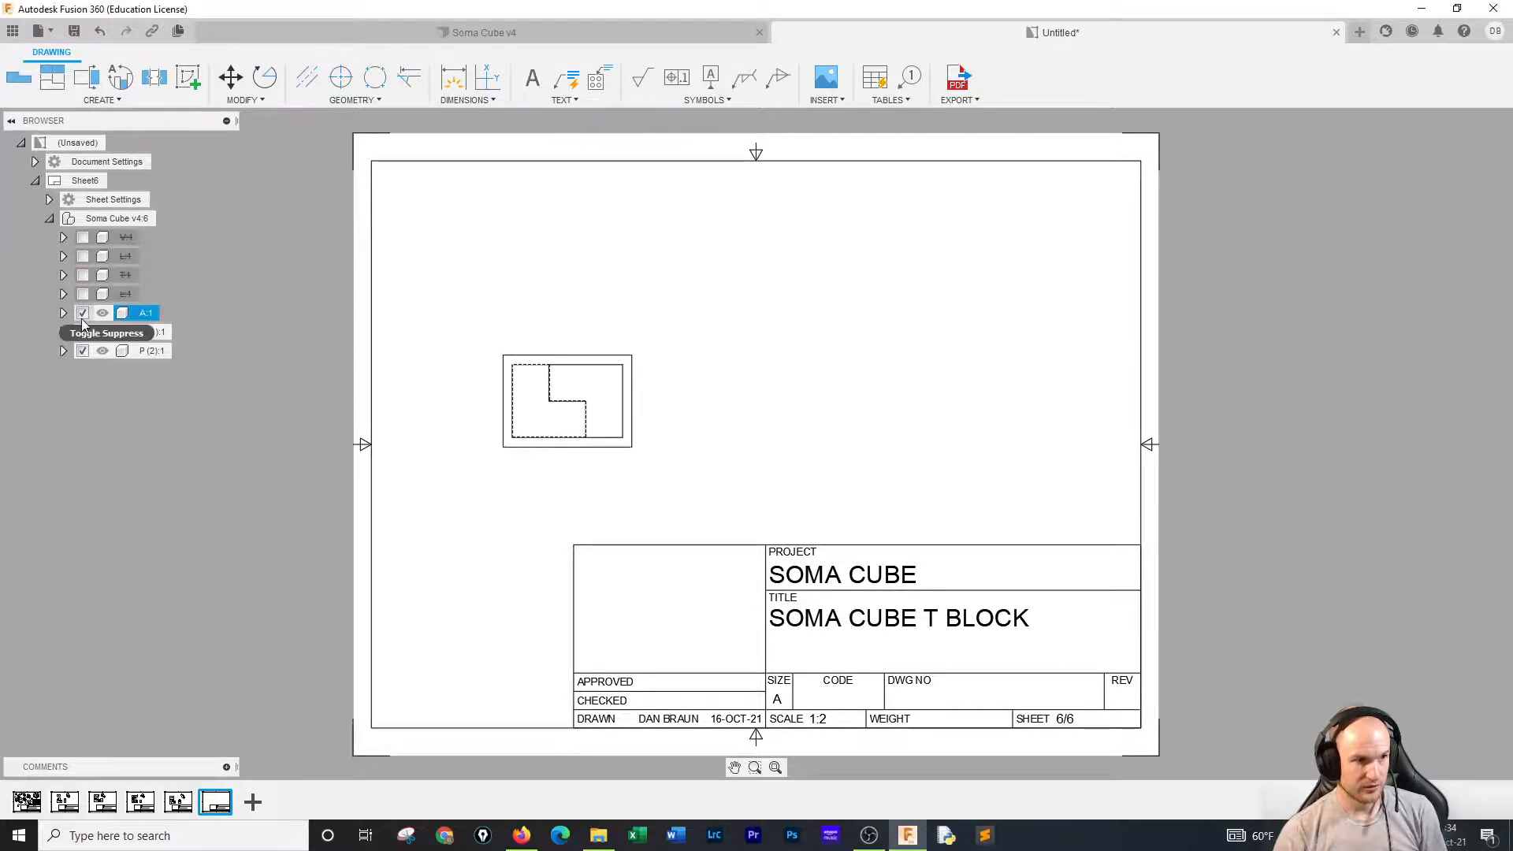
left_click(83, 332)
left_click(83, 351)
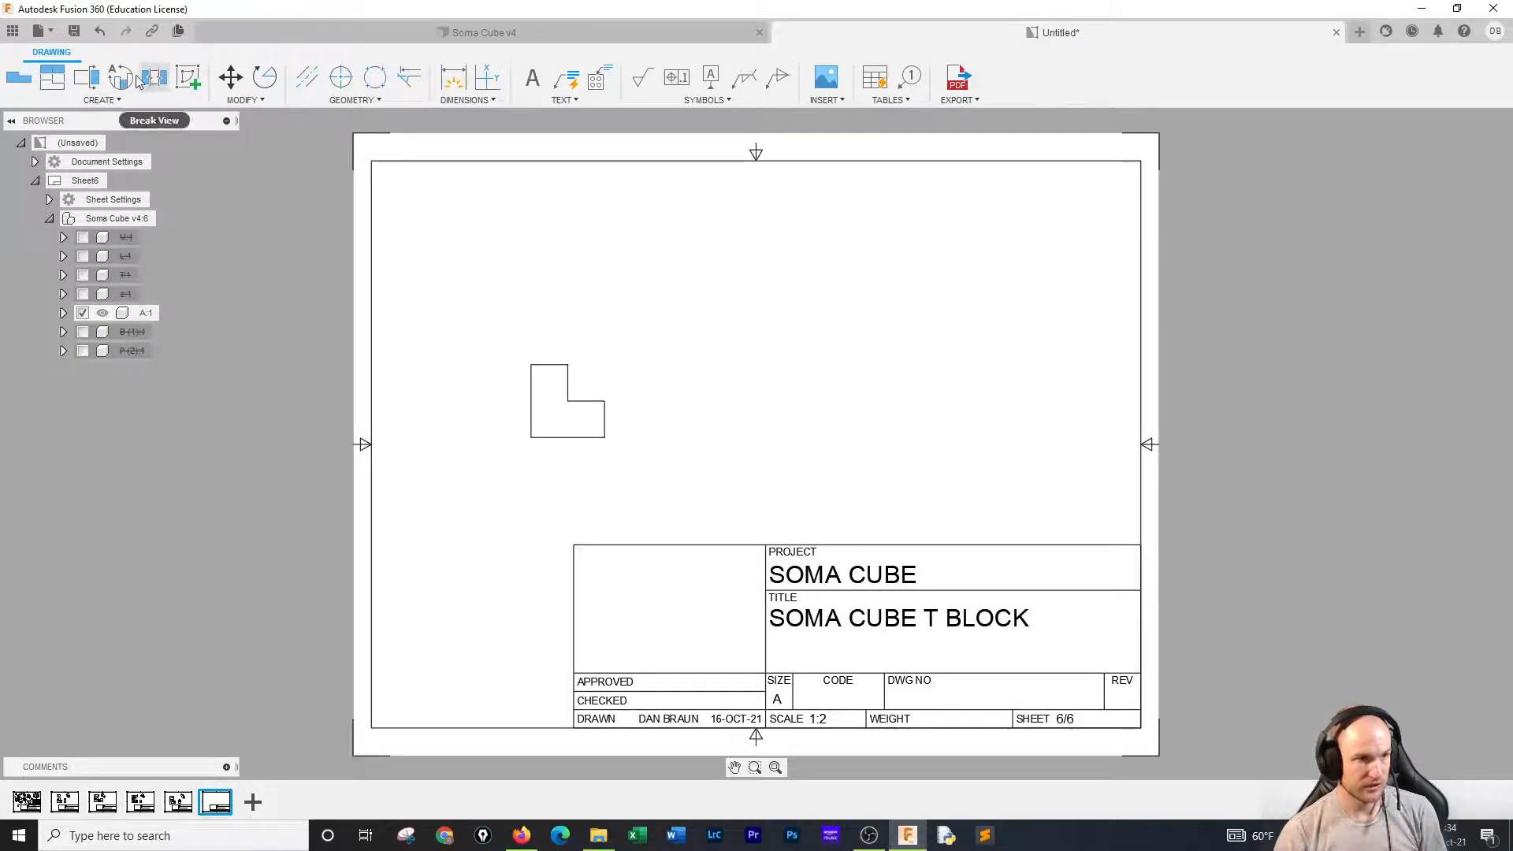
Project a top view, a right side view and an isometric view from the A block's front view.
left_click(52, 79)
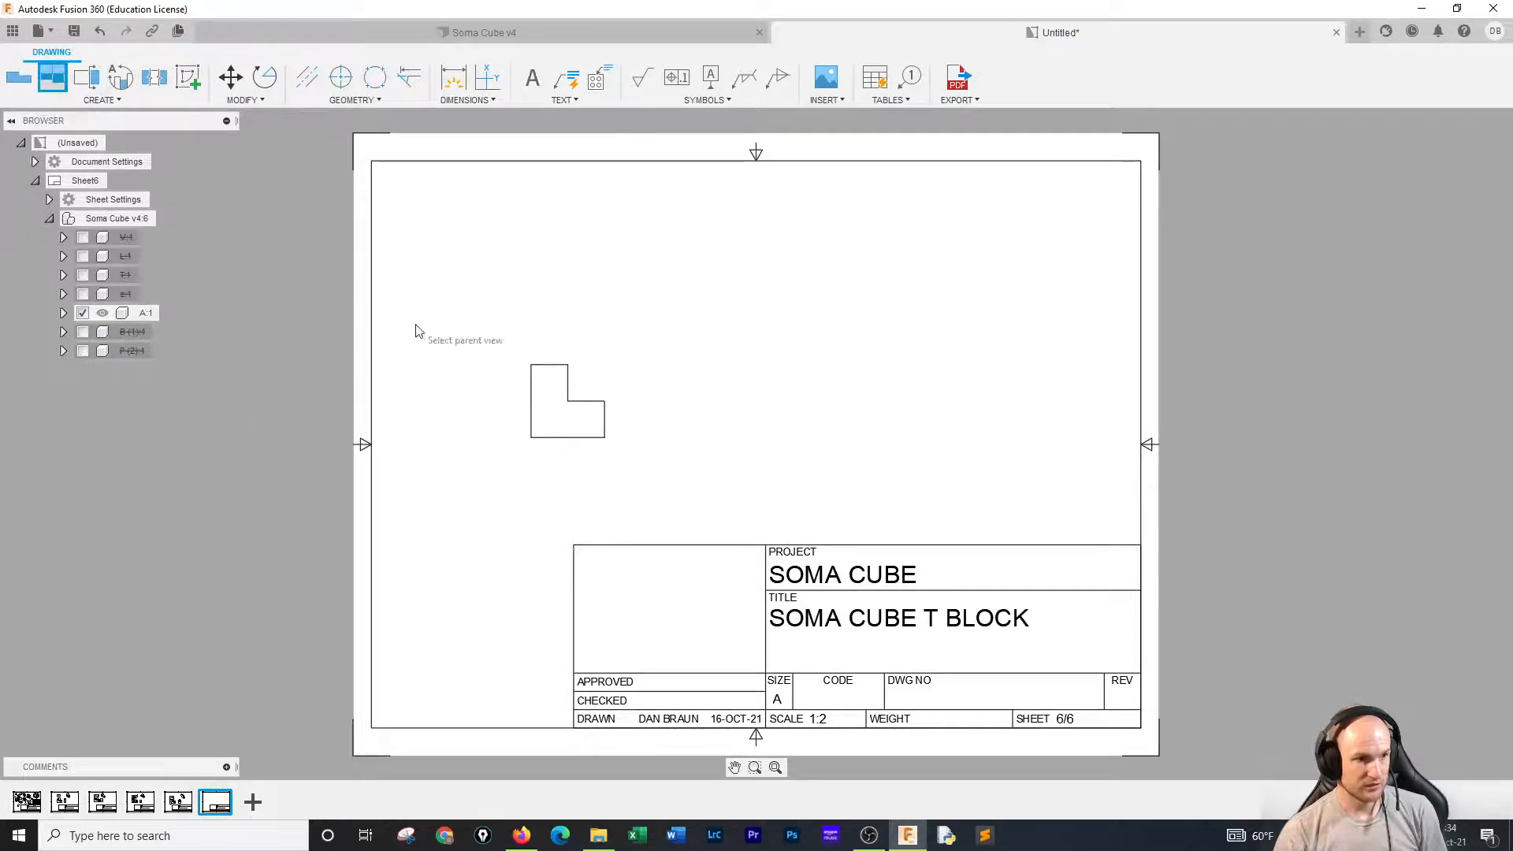
left_click(578, 422)
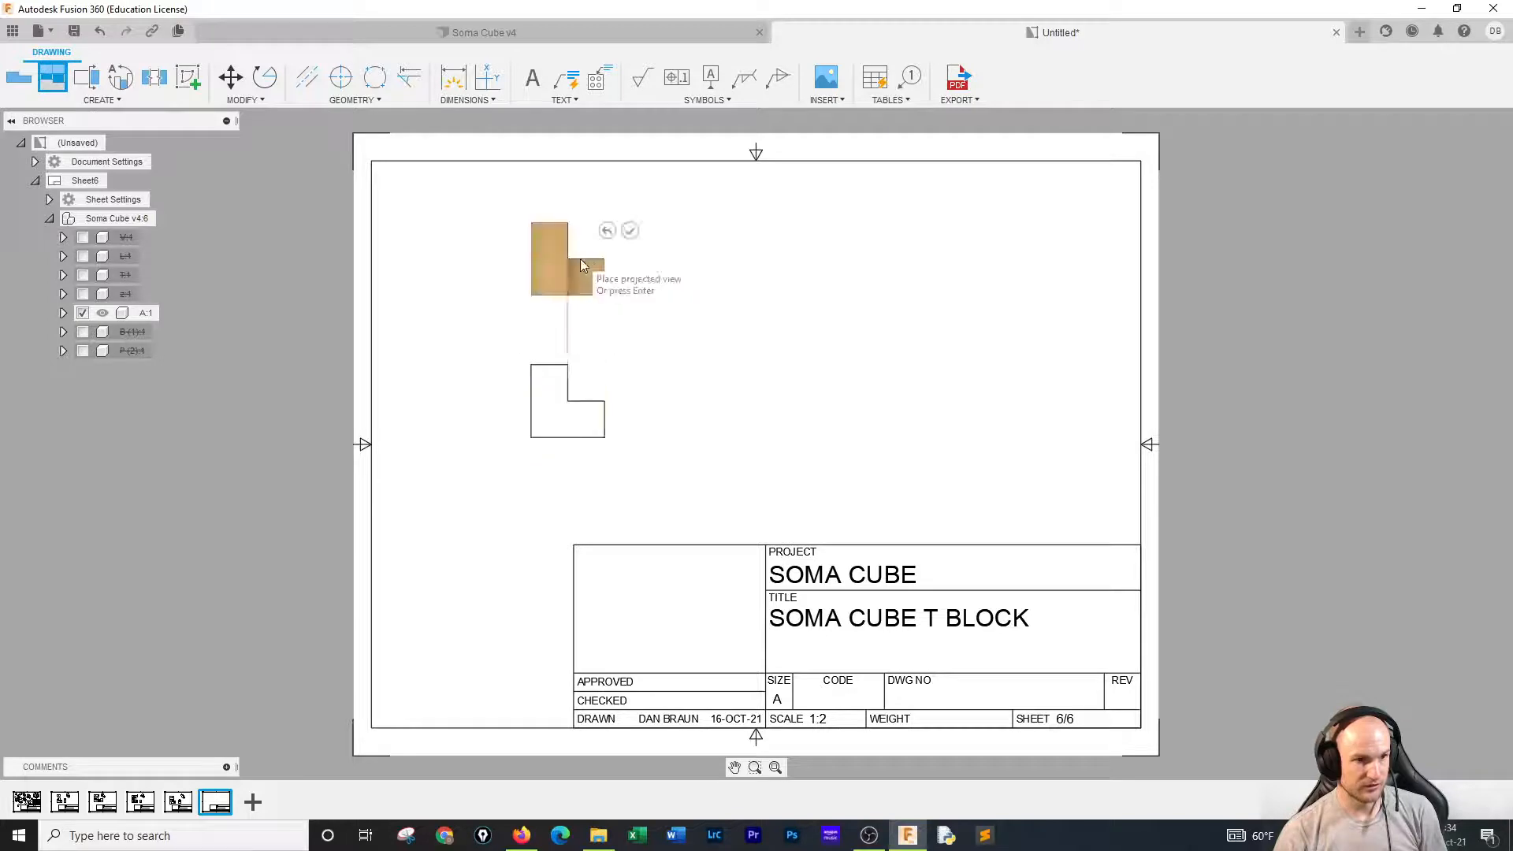
left_click(582, 266)
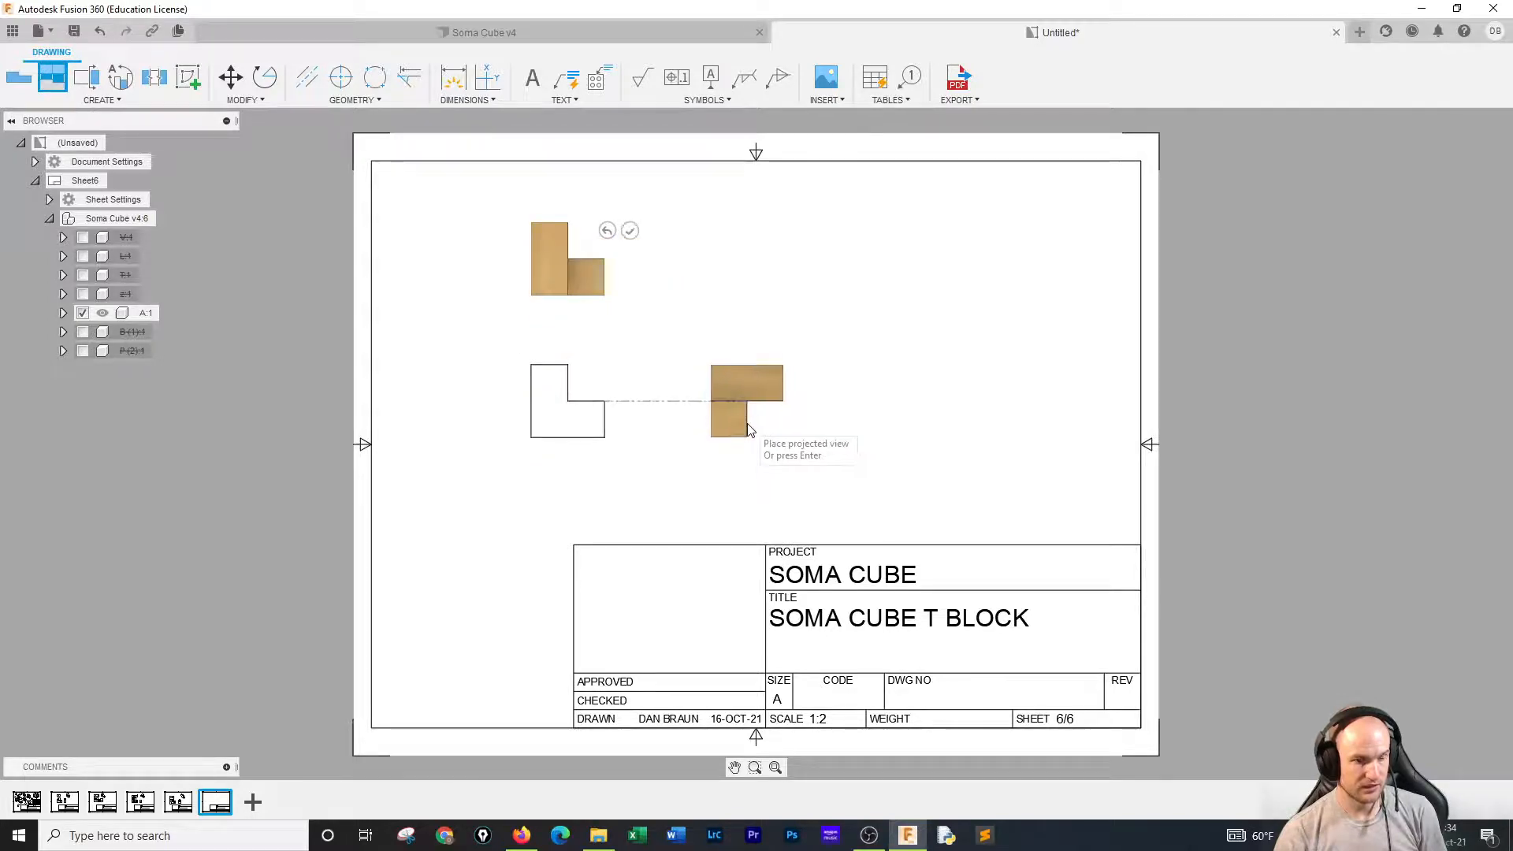
left_click(749, 429)
left_click(843, 246)
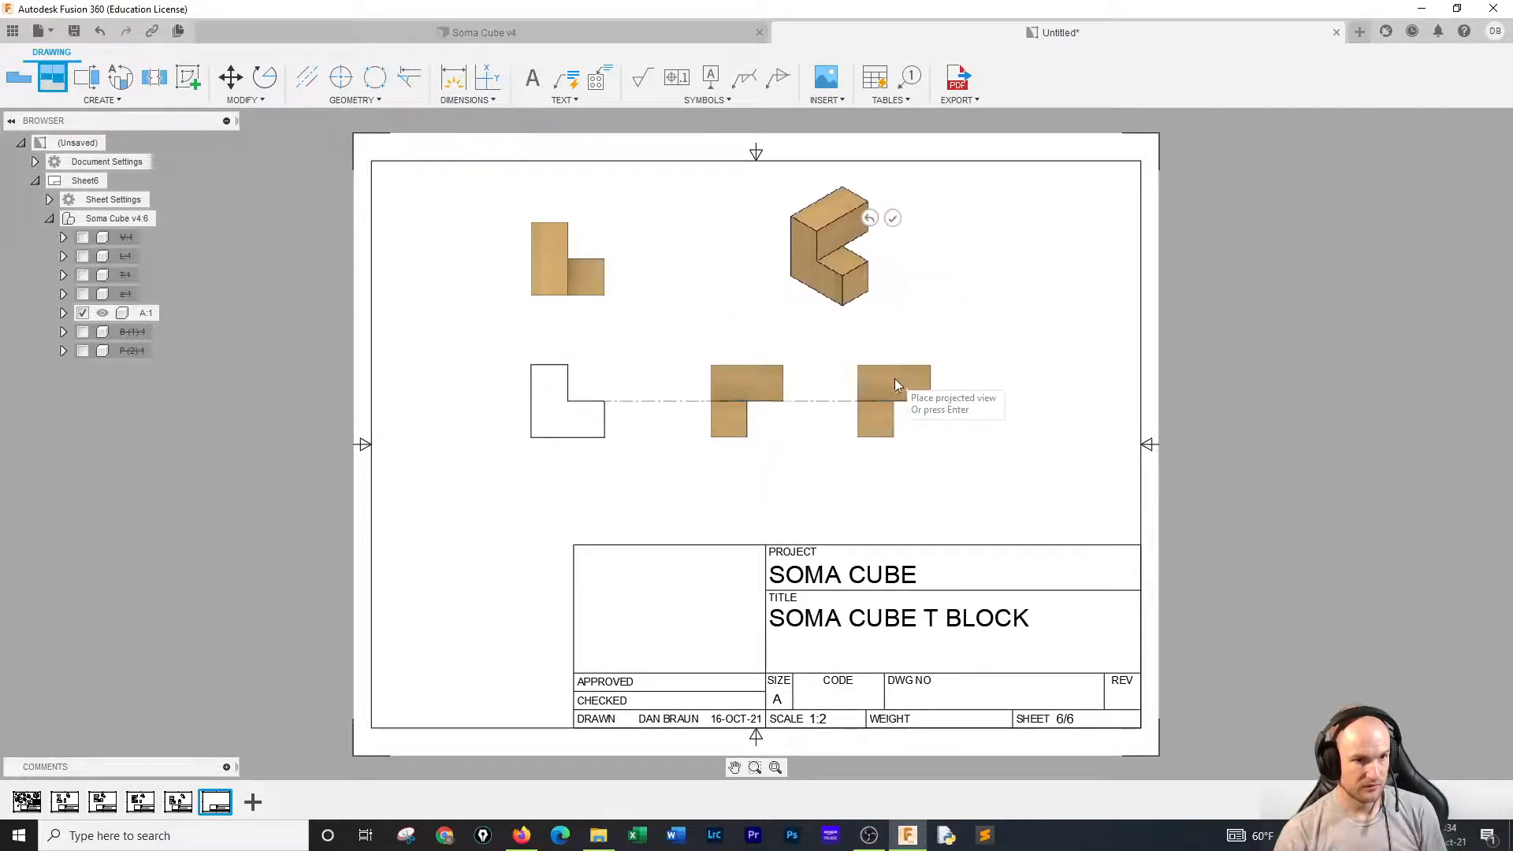
right_click(947, 409)
left_click(991, 406)
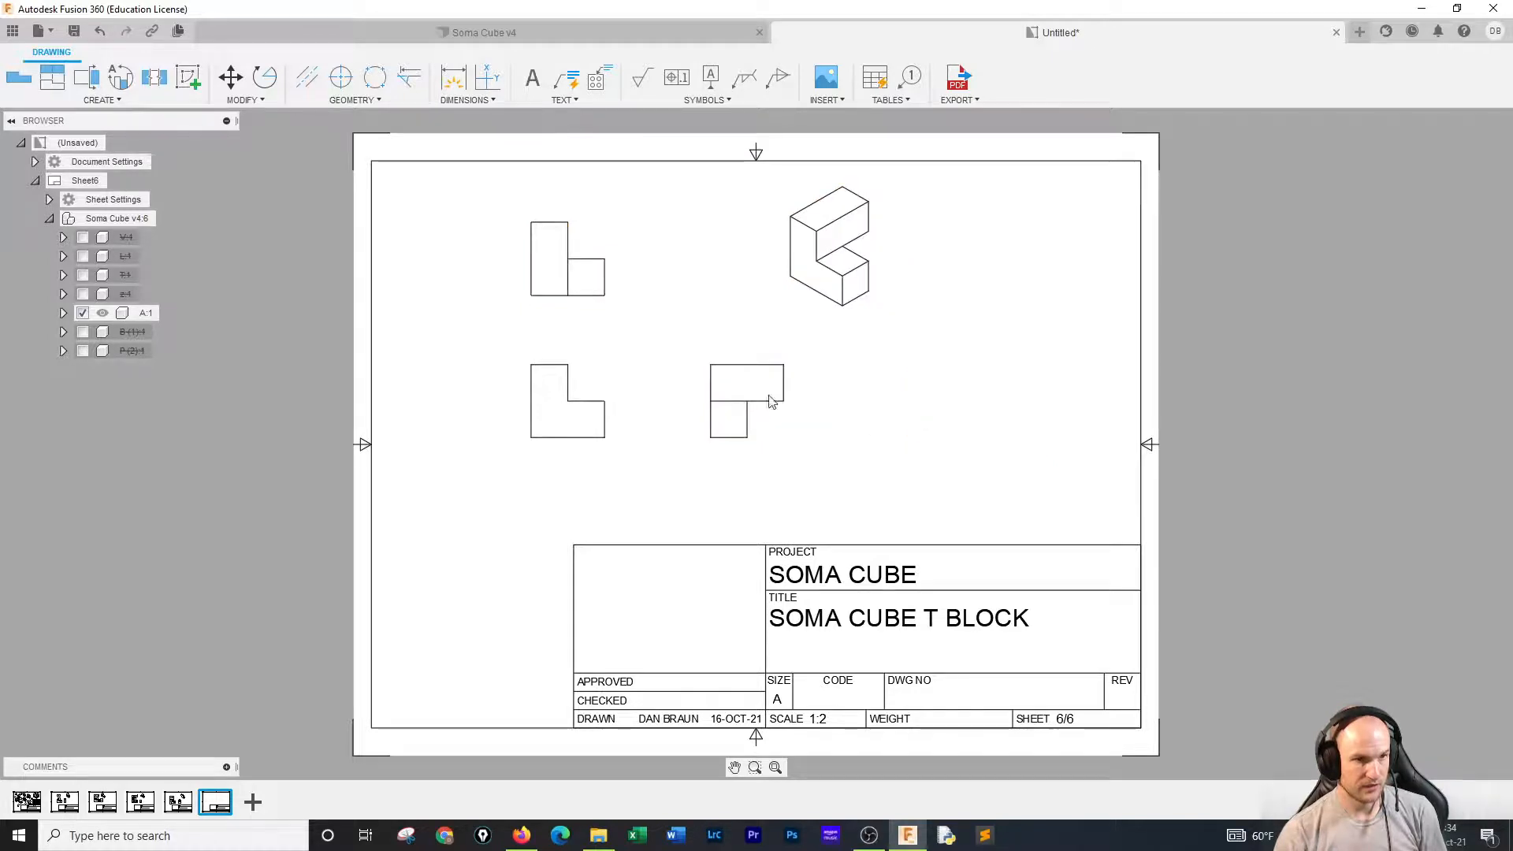
Show hidden edges in the A block's front view and set its isometric view to the shaded style.
double_click(601, 387)
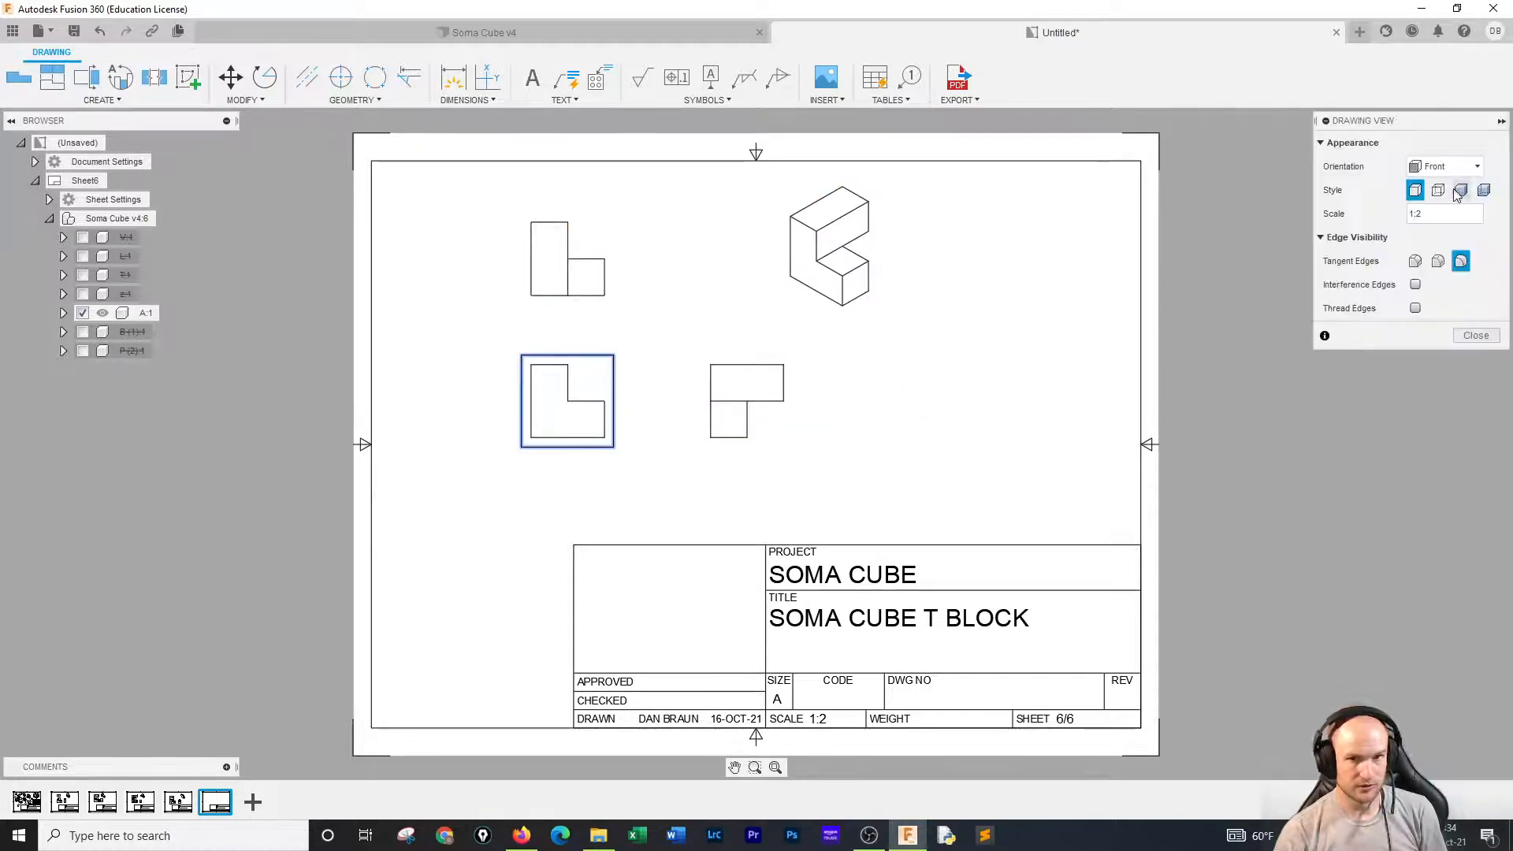
left_click(1475, 335)
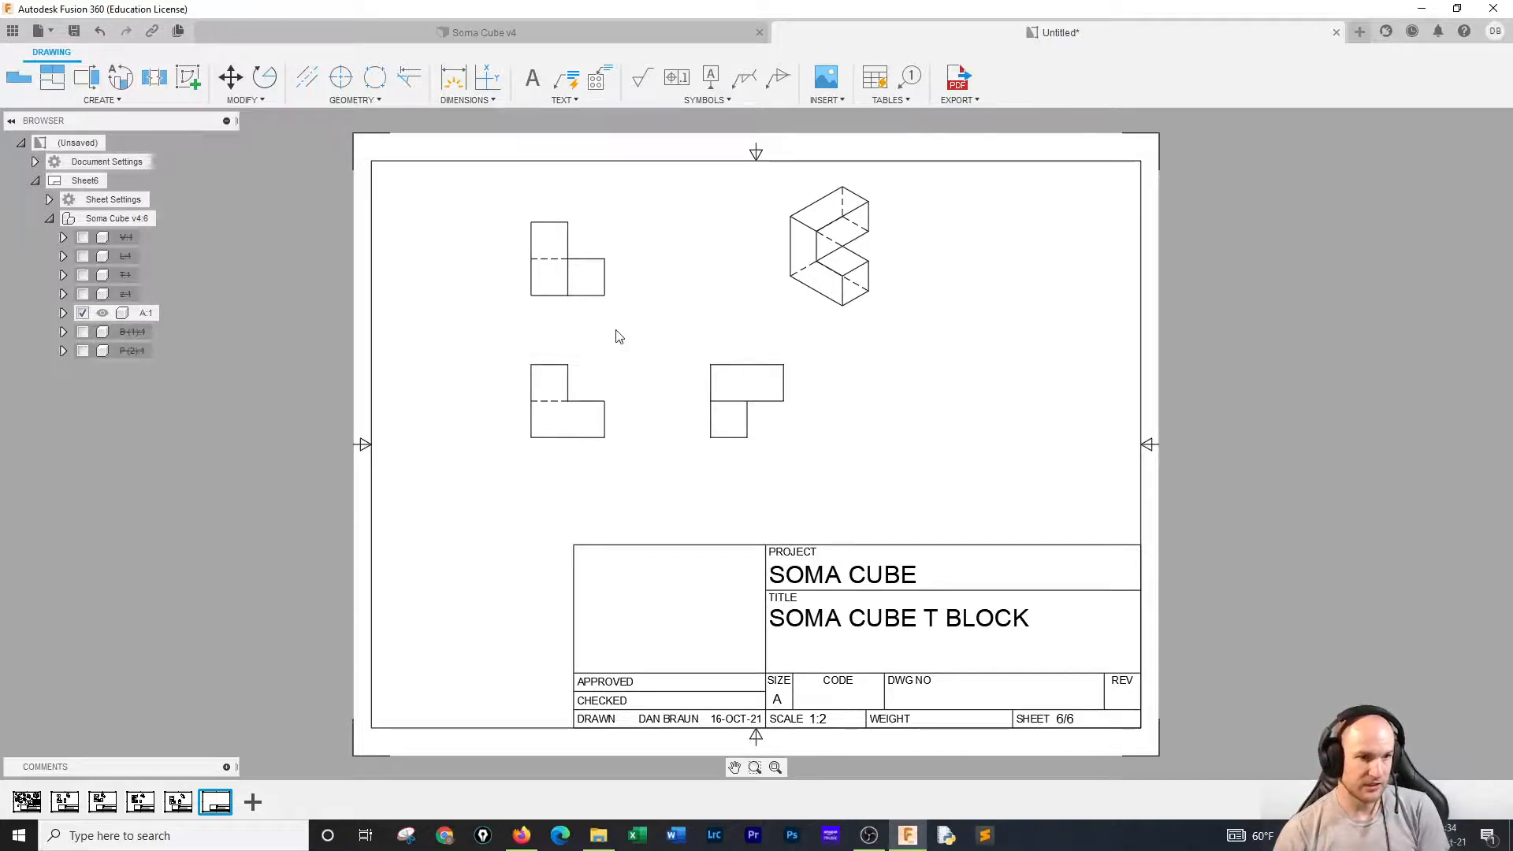
double_click(853, 296)
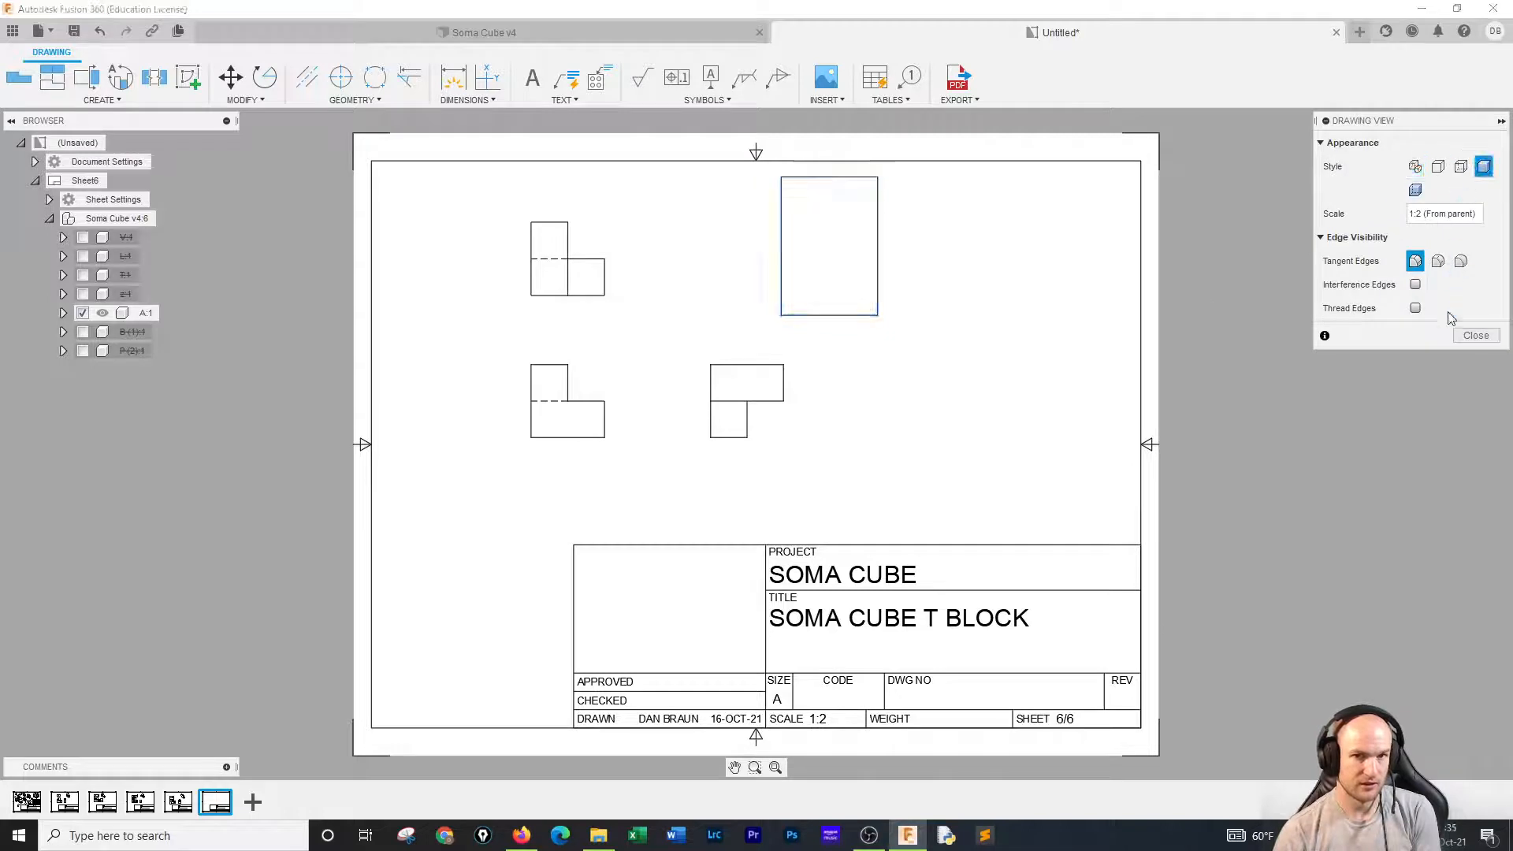
left_click(1473, 336)
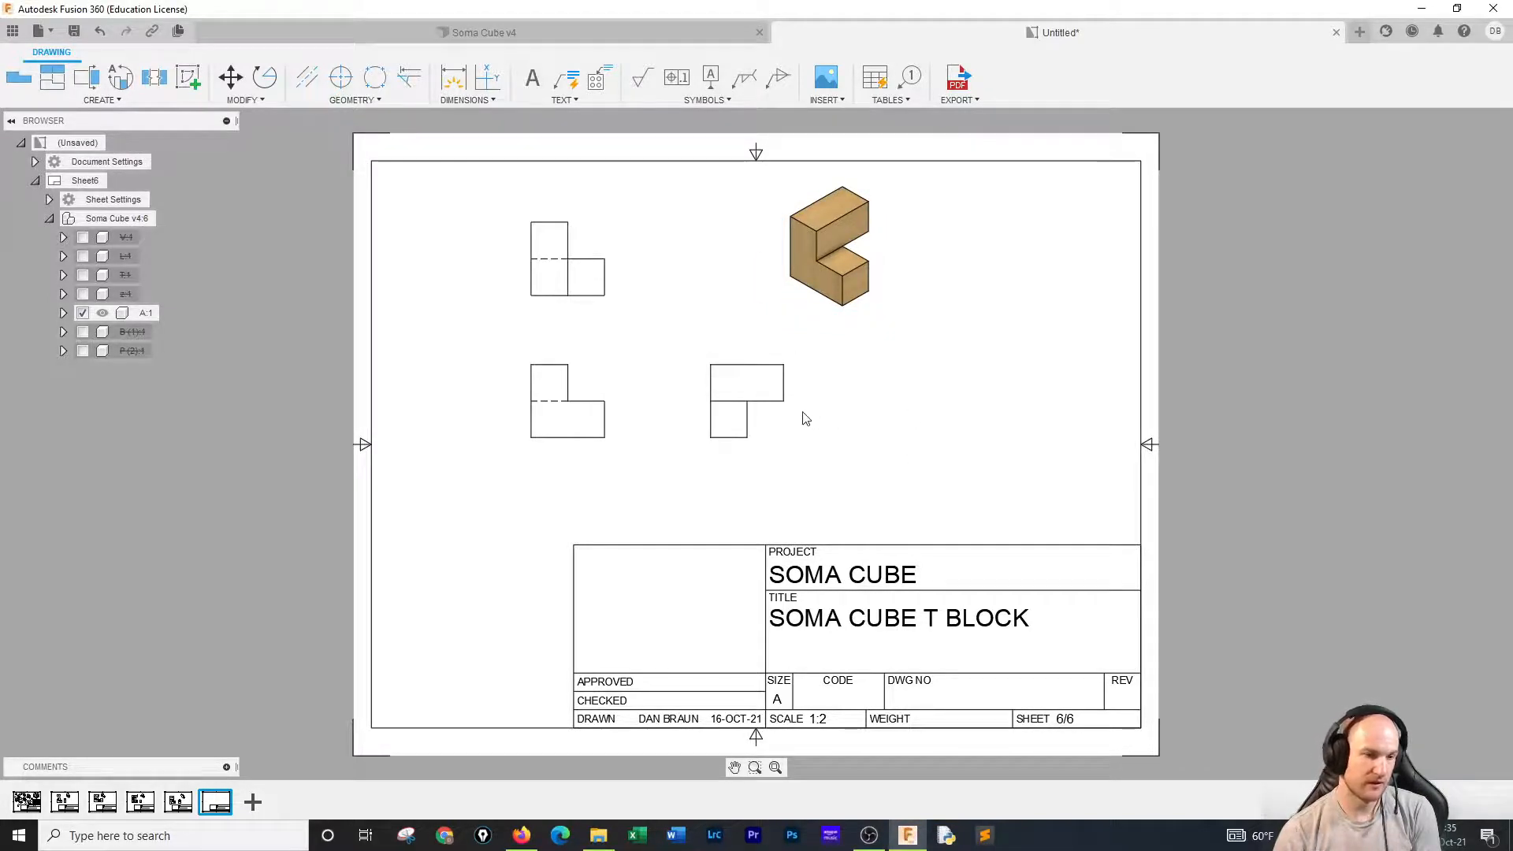
Change the orientation of the A block's base view to Right.
left_click(601, 396)
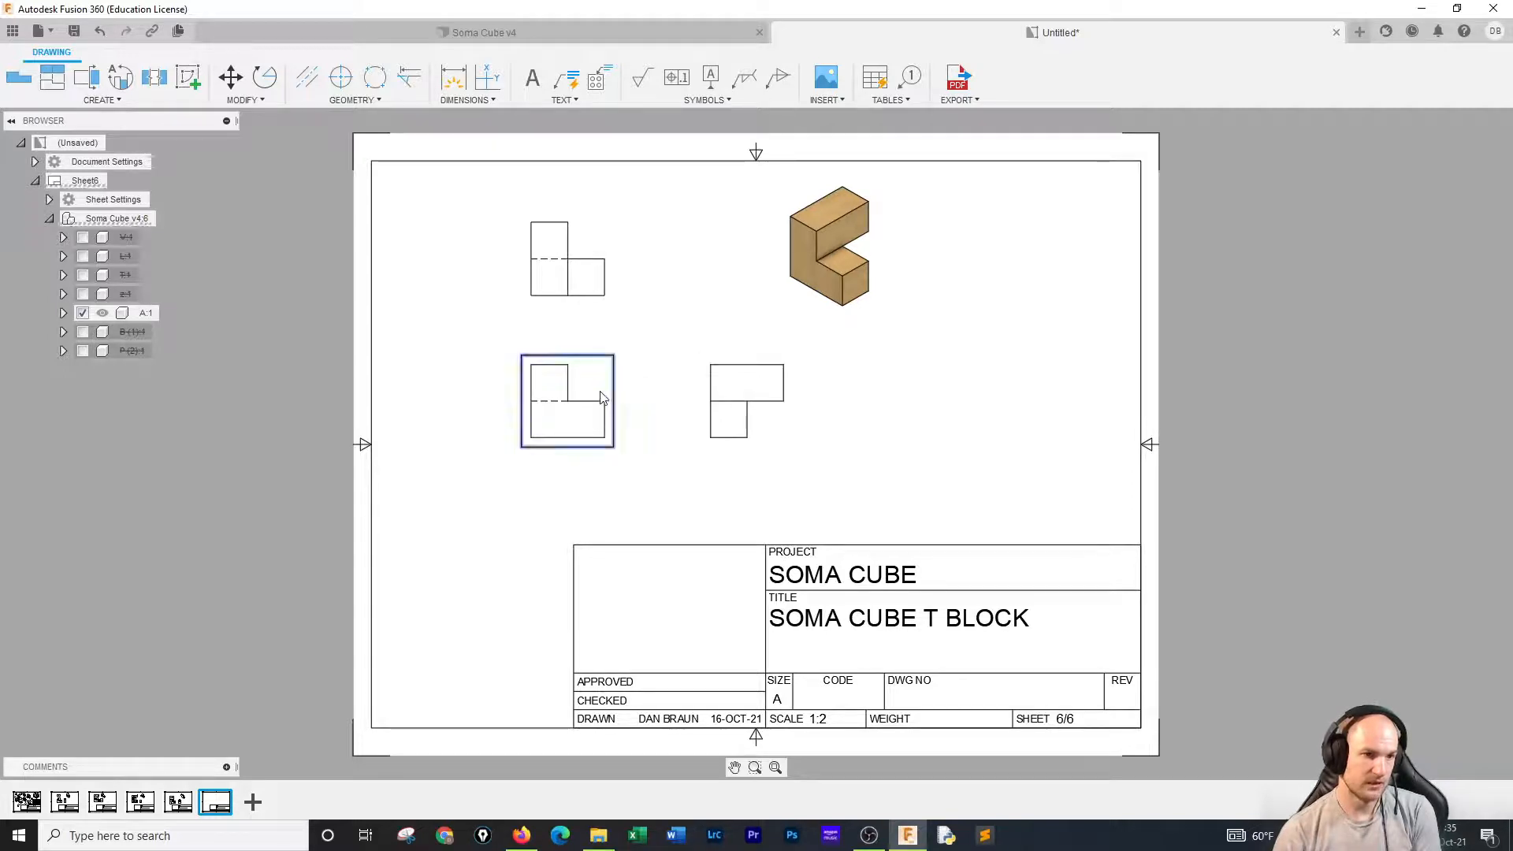
double_click(601, 396)
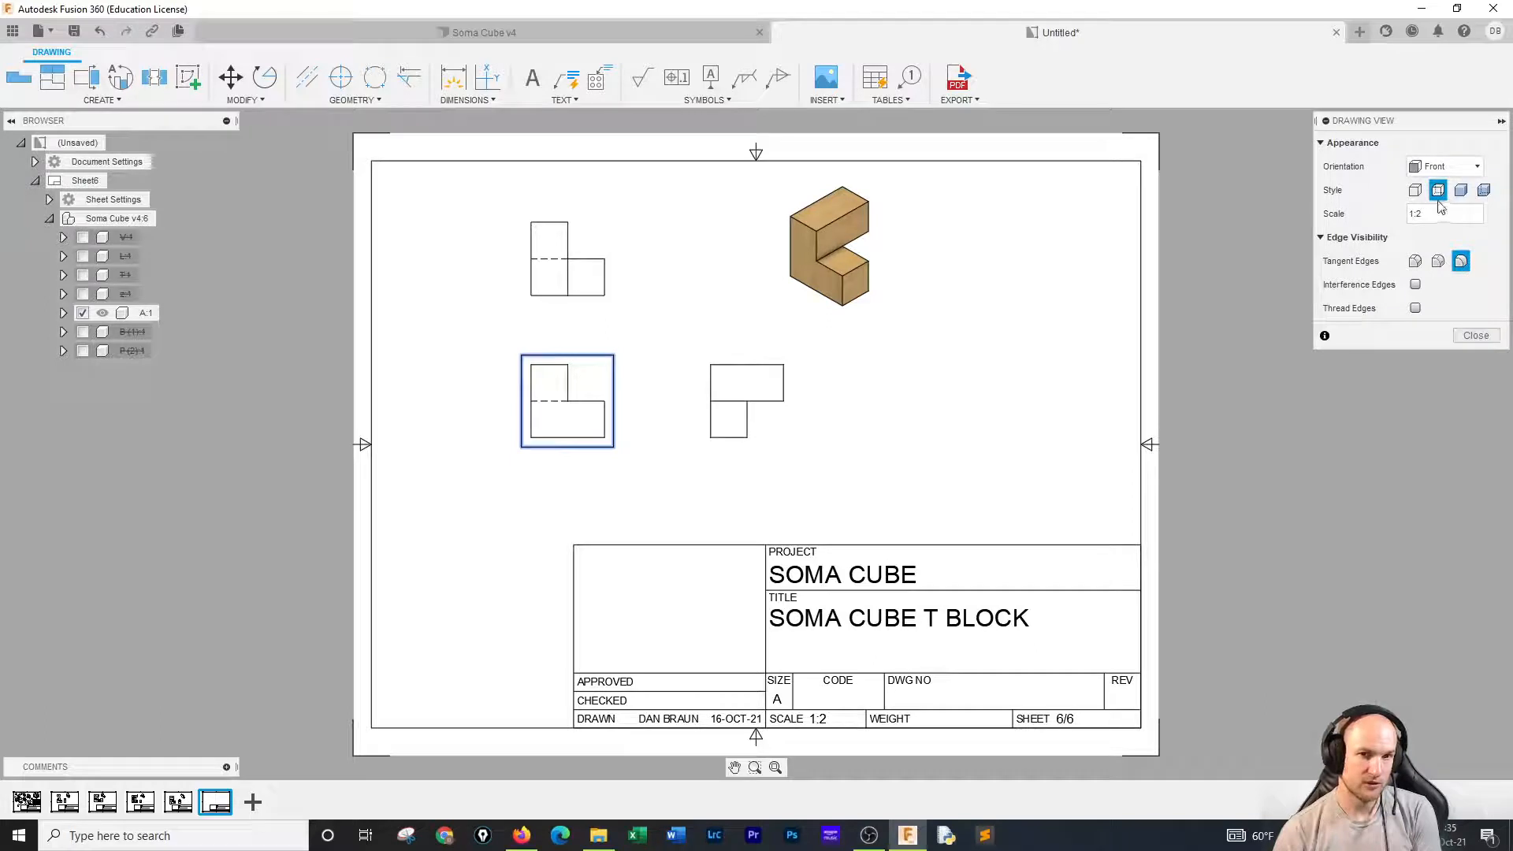
left_click(1448, 170)
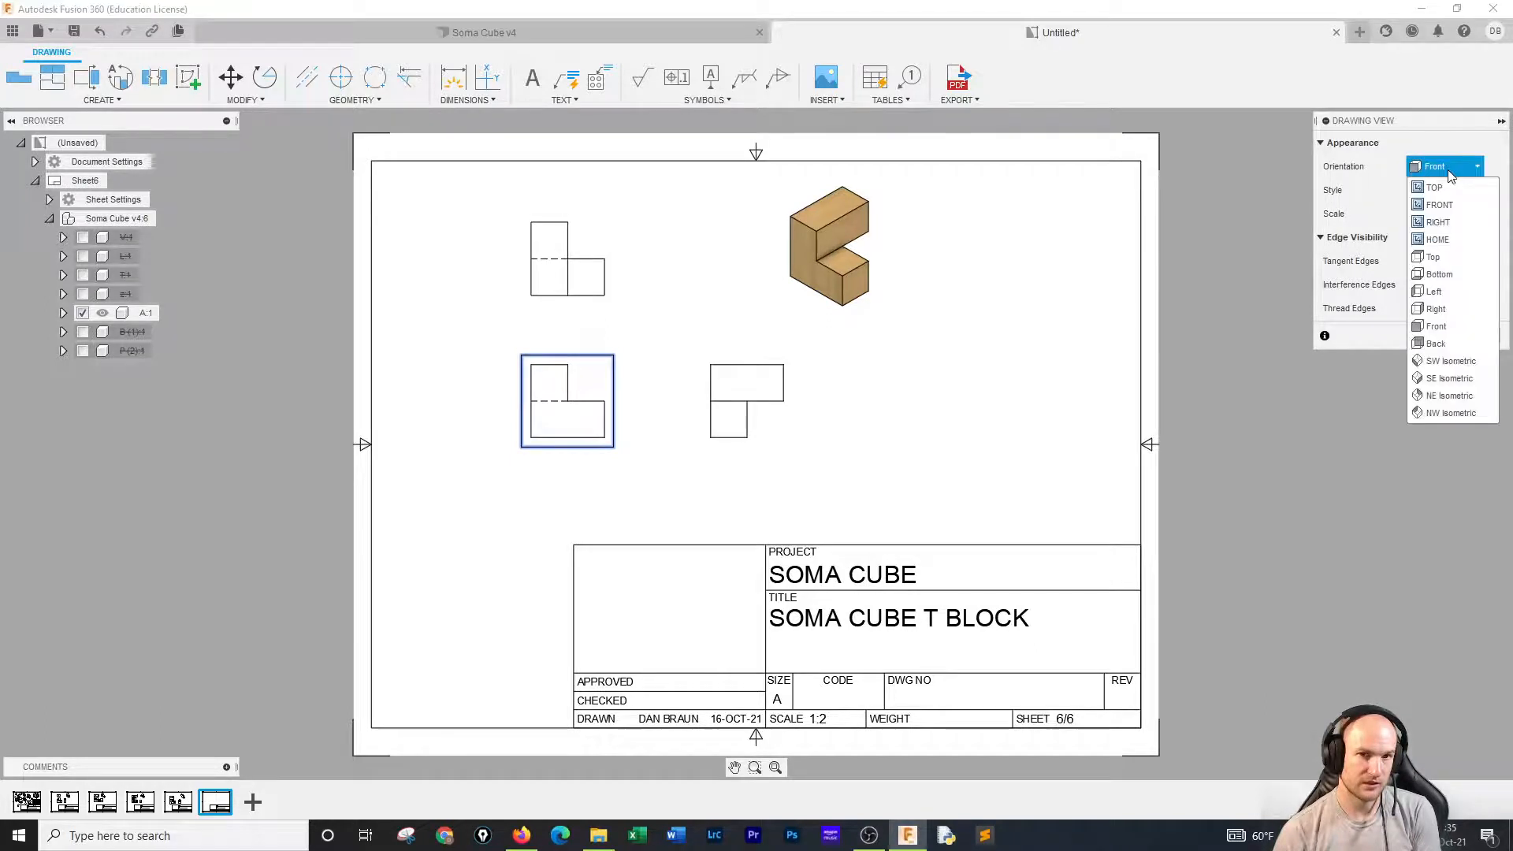
left_click(1434, 309)
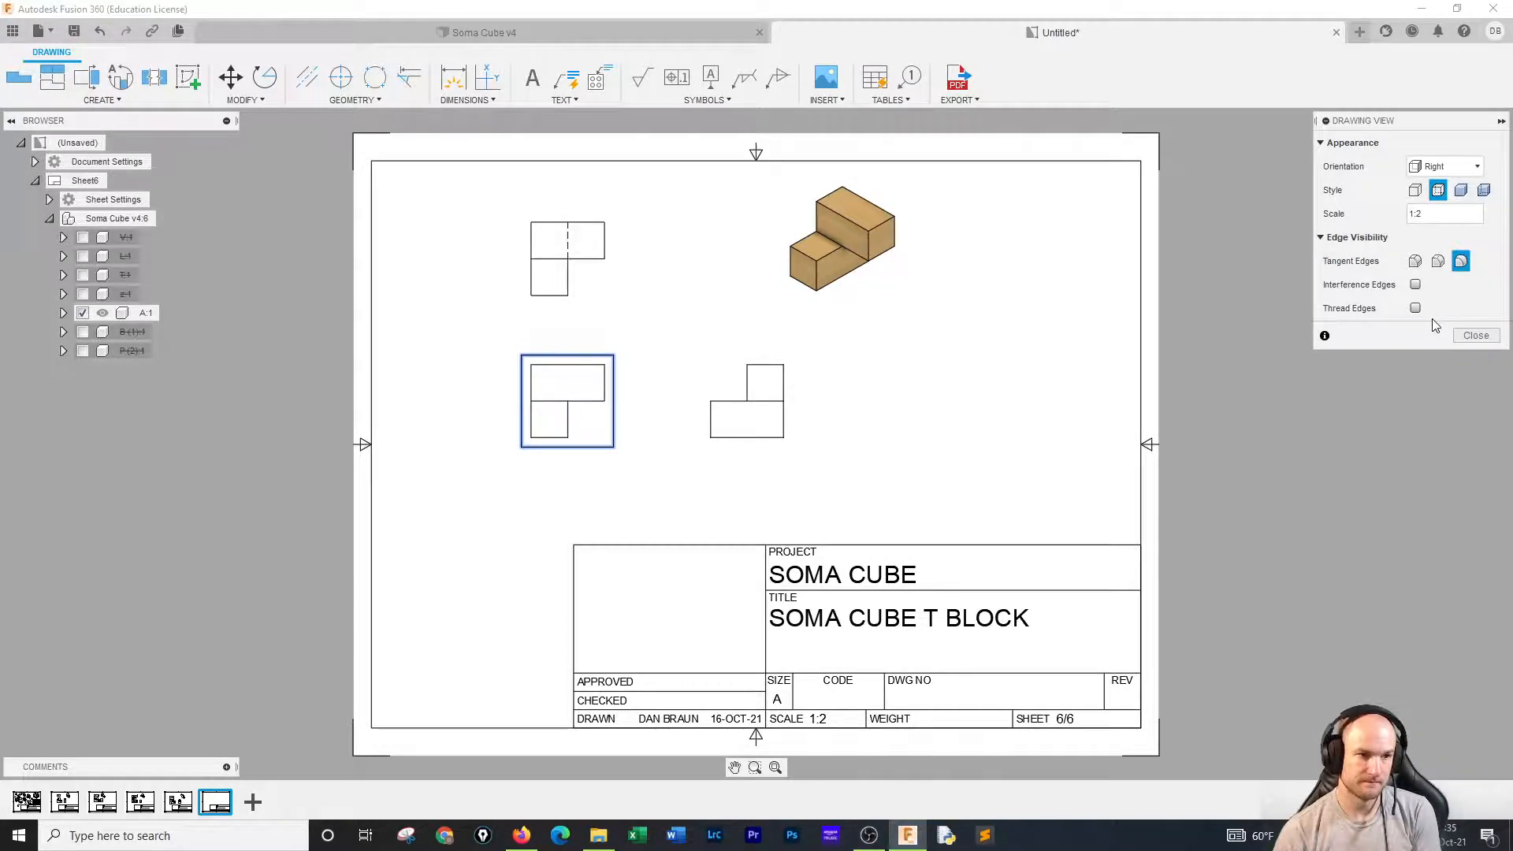
left_click(1475, 335)
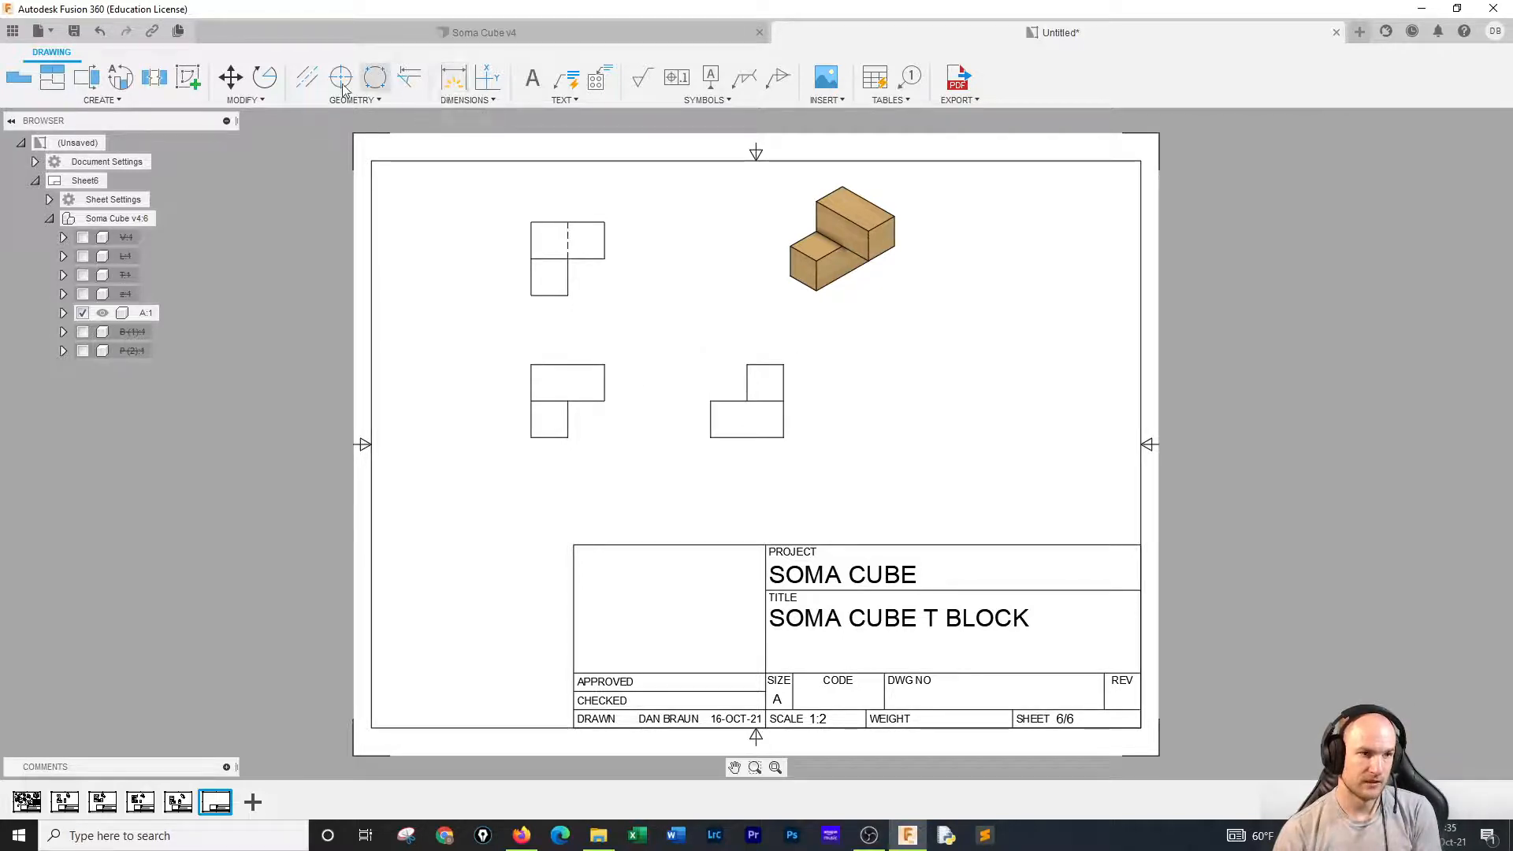
Dimension the upper square's width and the overall width above the A block's projected side view.
left_click(453, 77)
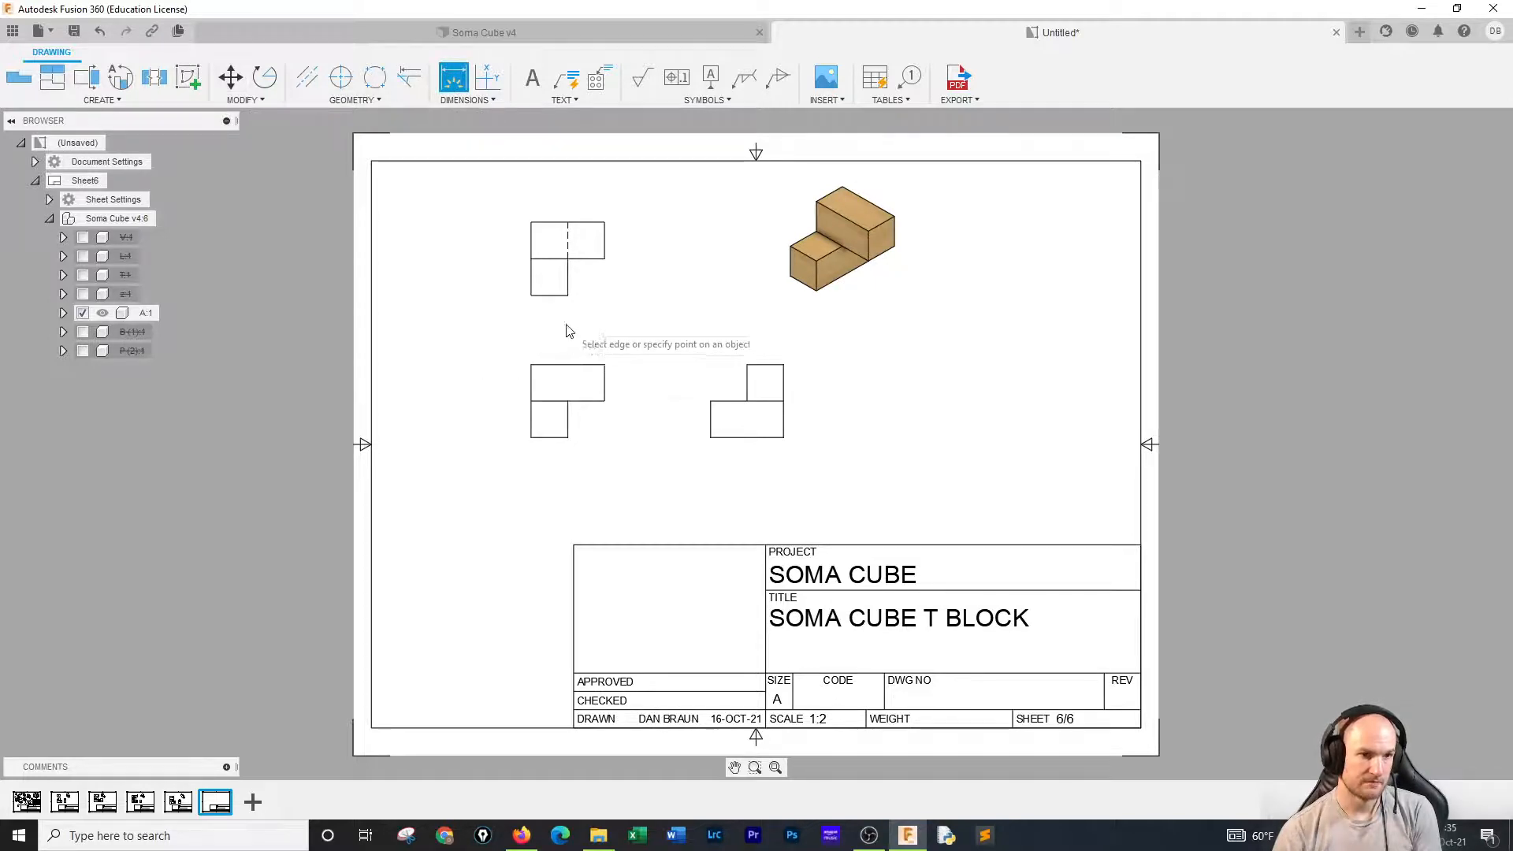
left_click(771, 370)
left_click(768, 337)
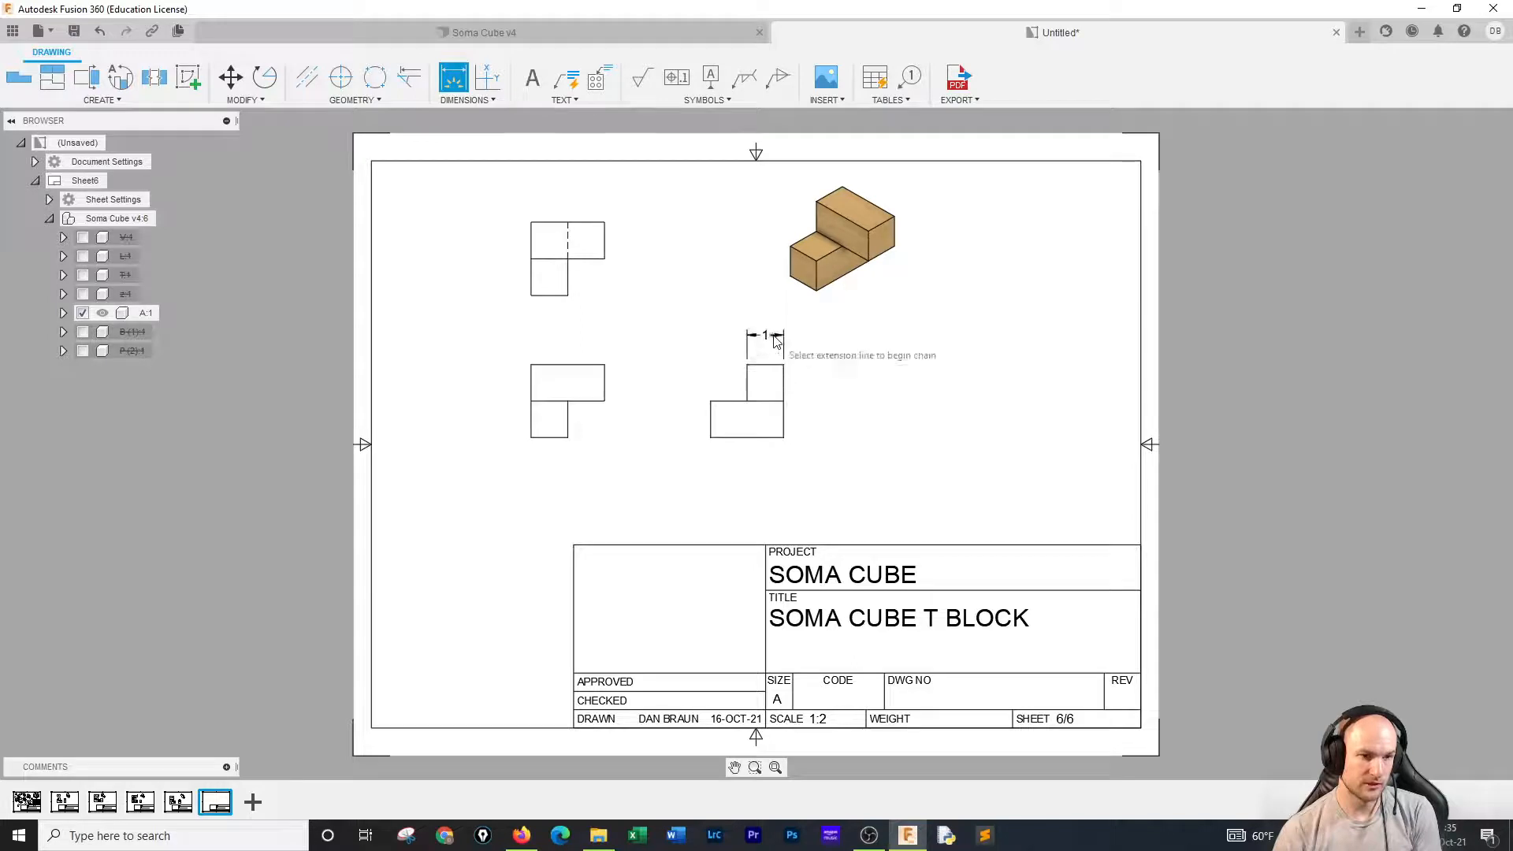
left_click(710, 402)
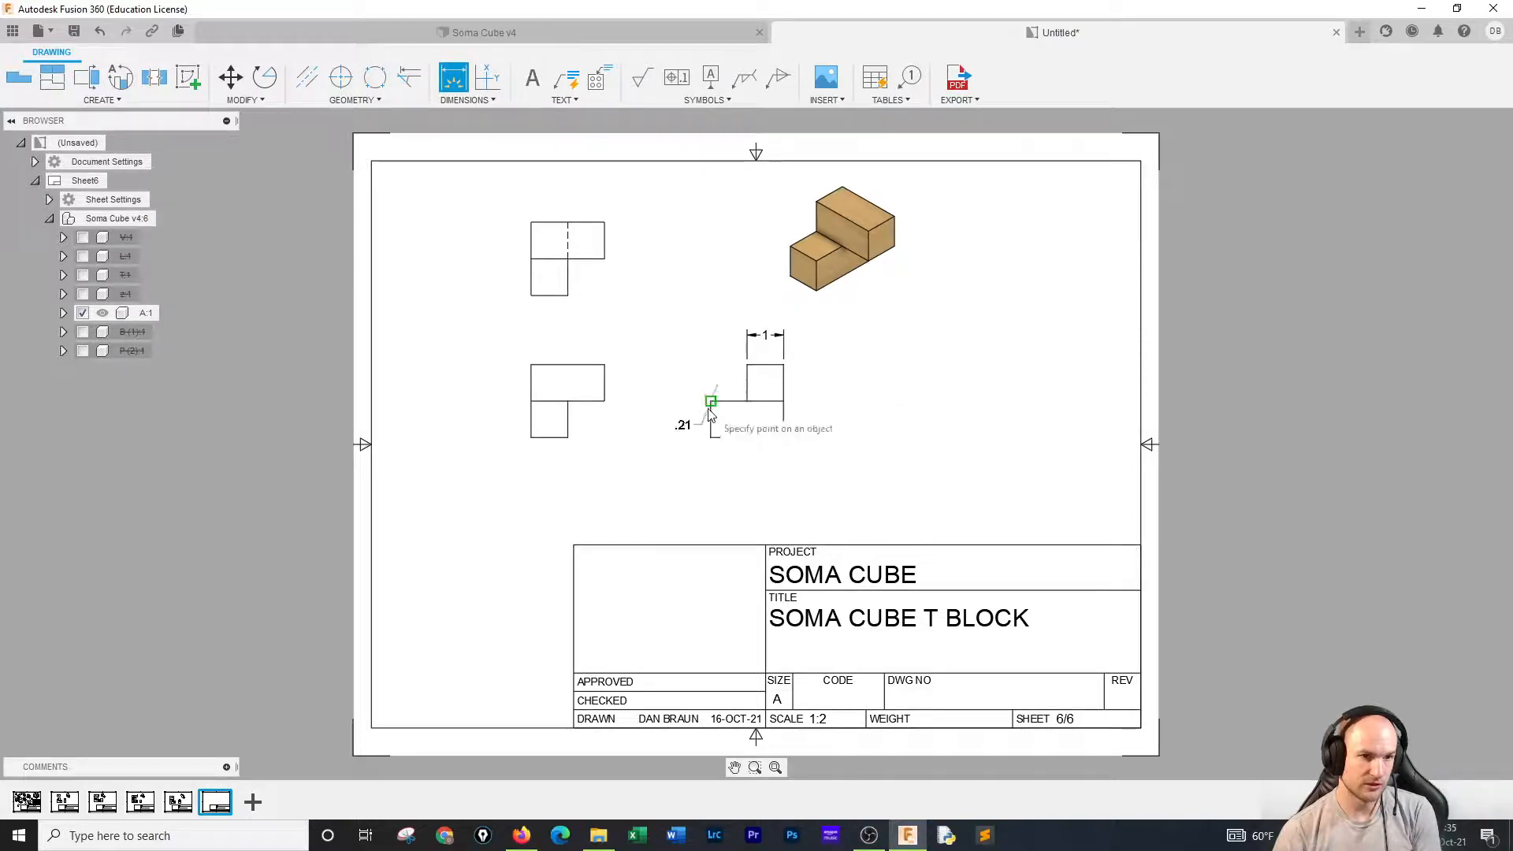
left_click(783, 402)
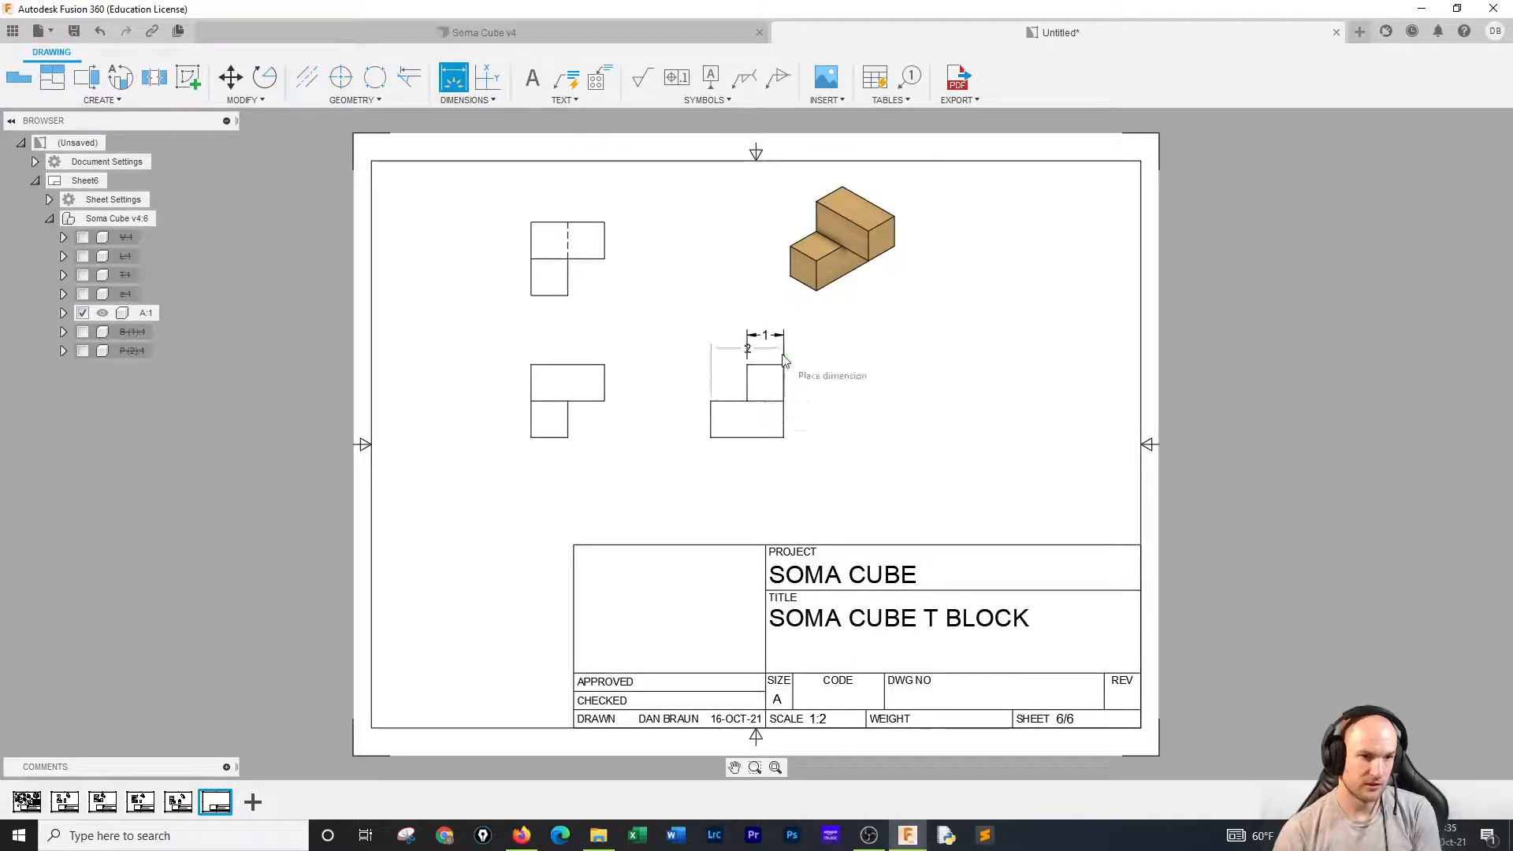
left_click(781, 296)
right_click(861, 377)
left_click(904, 377)
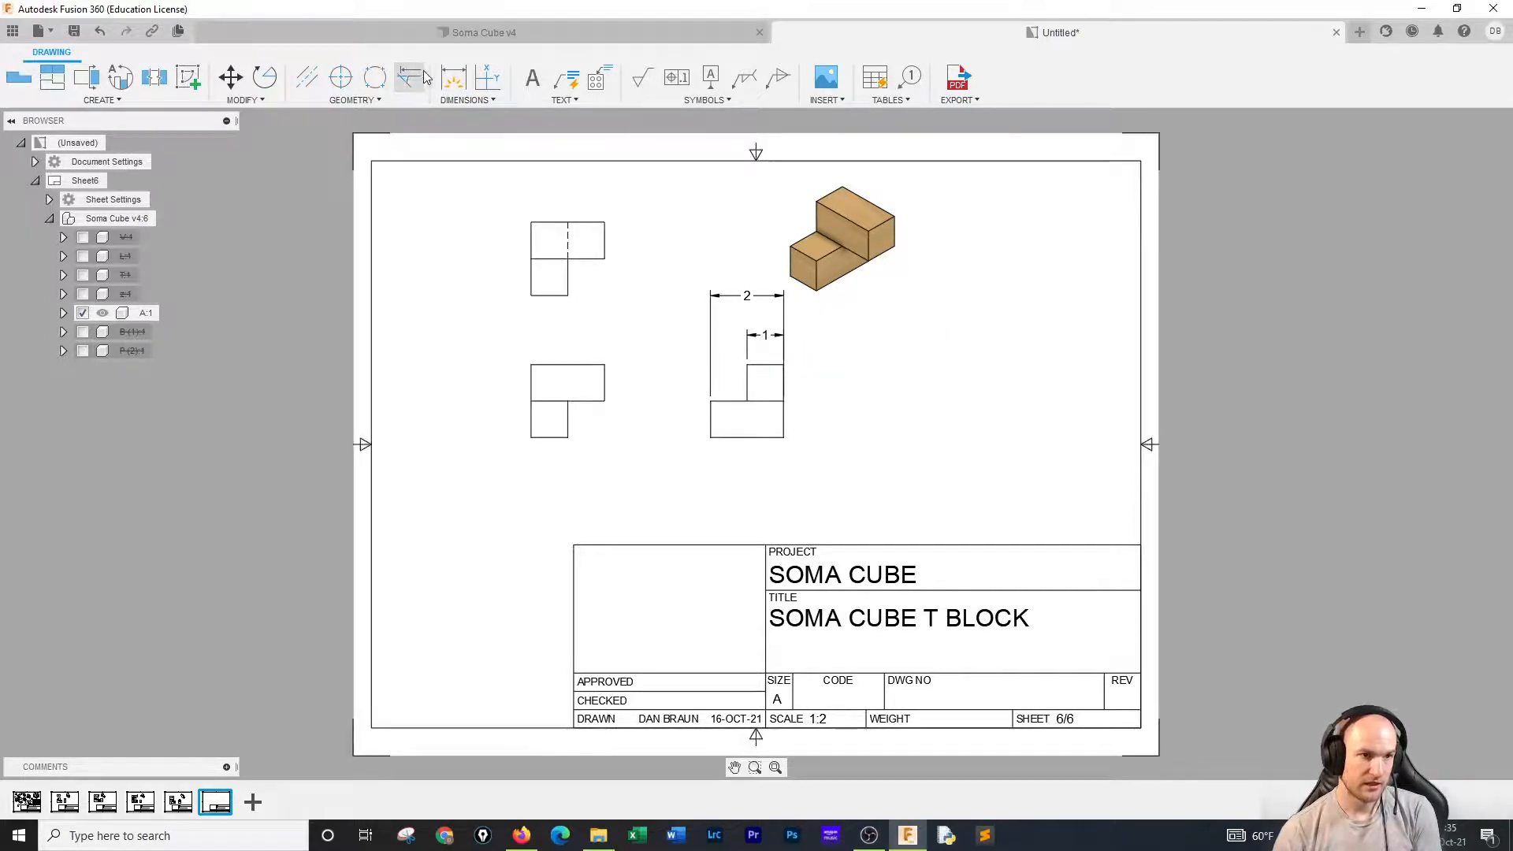
Dimension the lower step's height and the overall height to the left of the A block's projected side view.
left_click(455, 79)
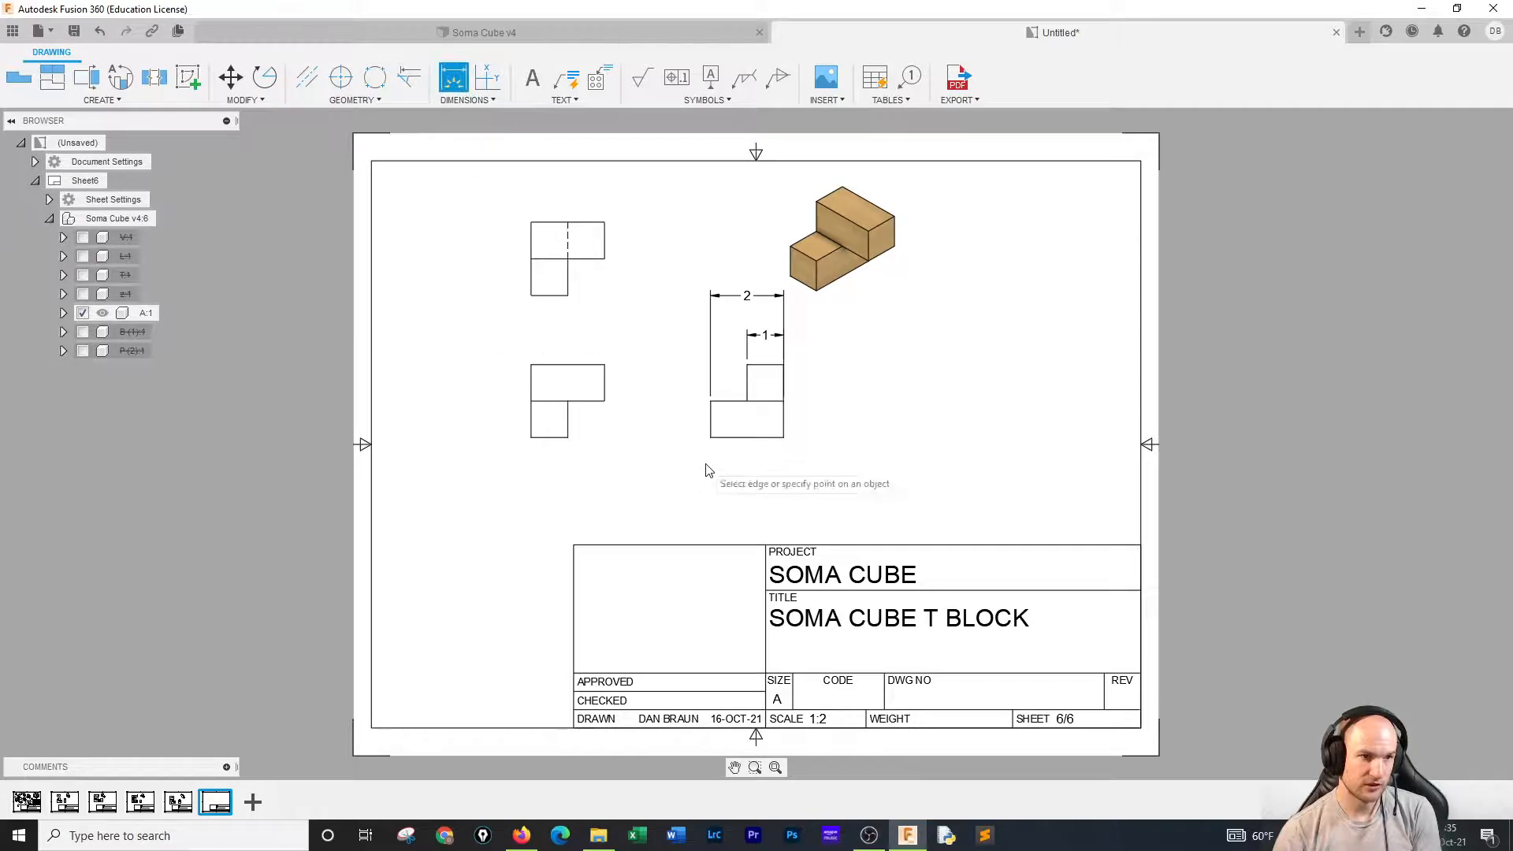
left_click(741, 438)
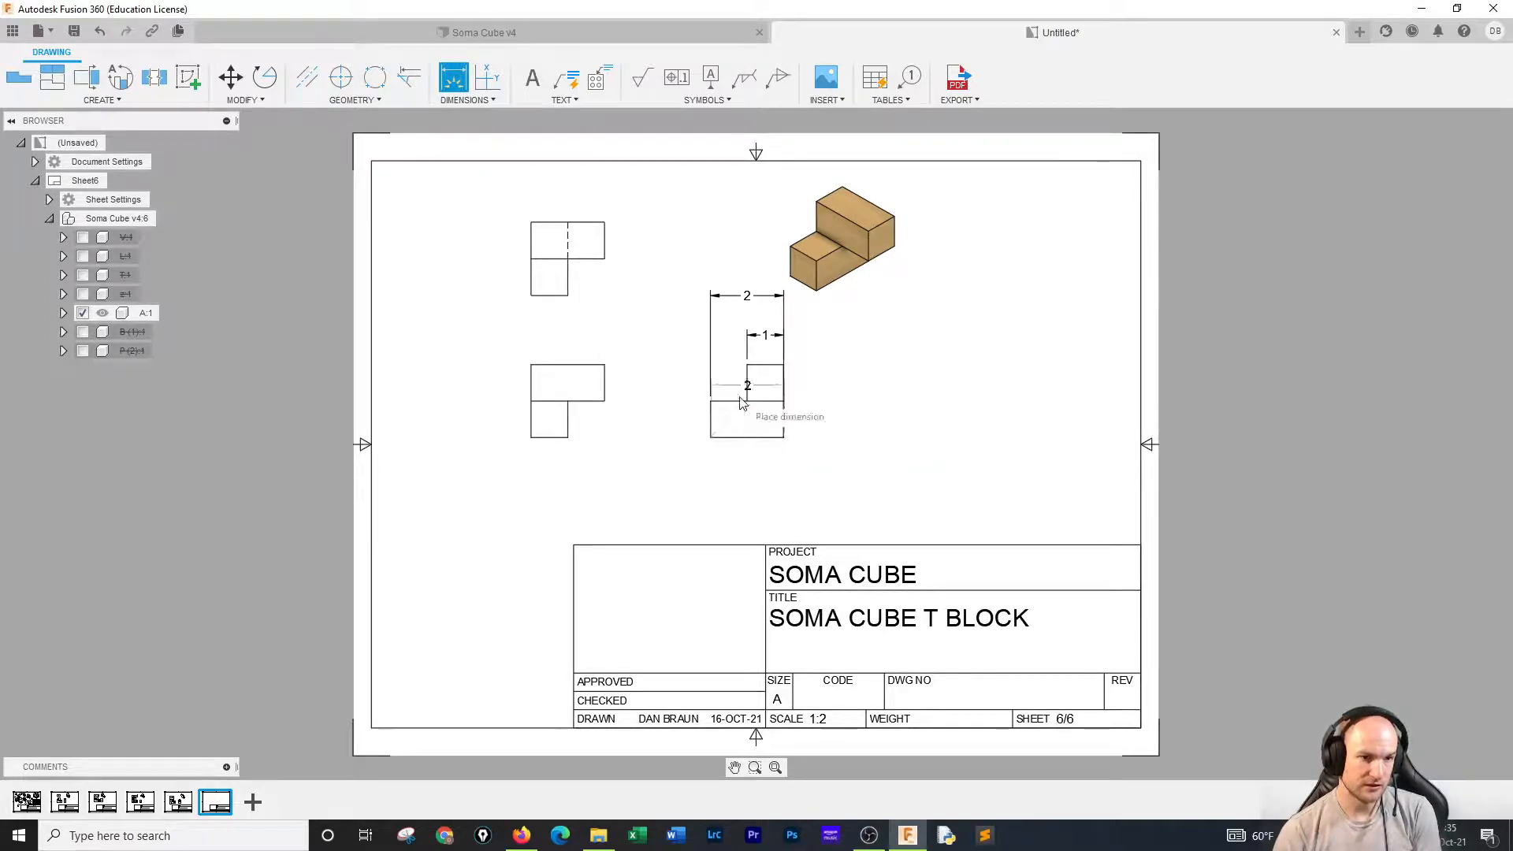
left_click(711, 402)
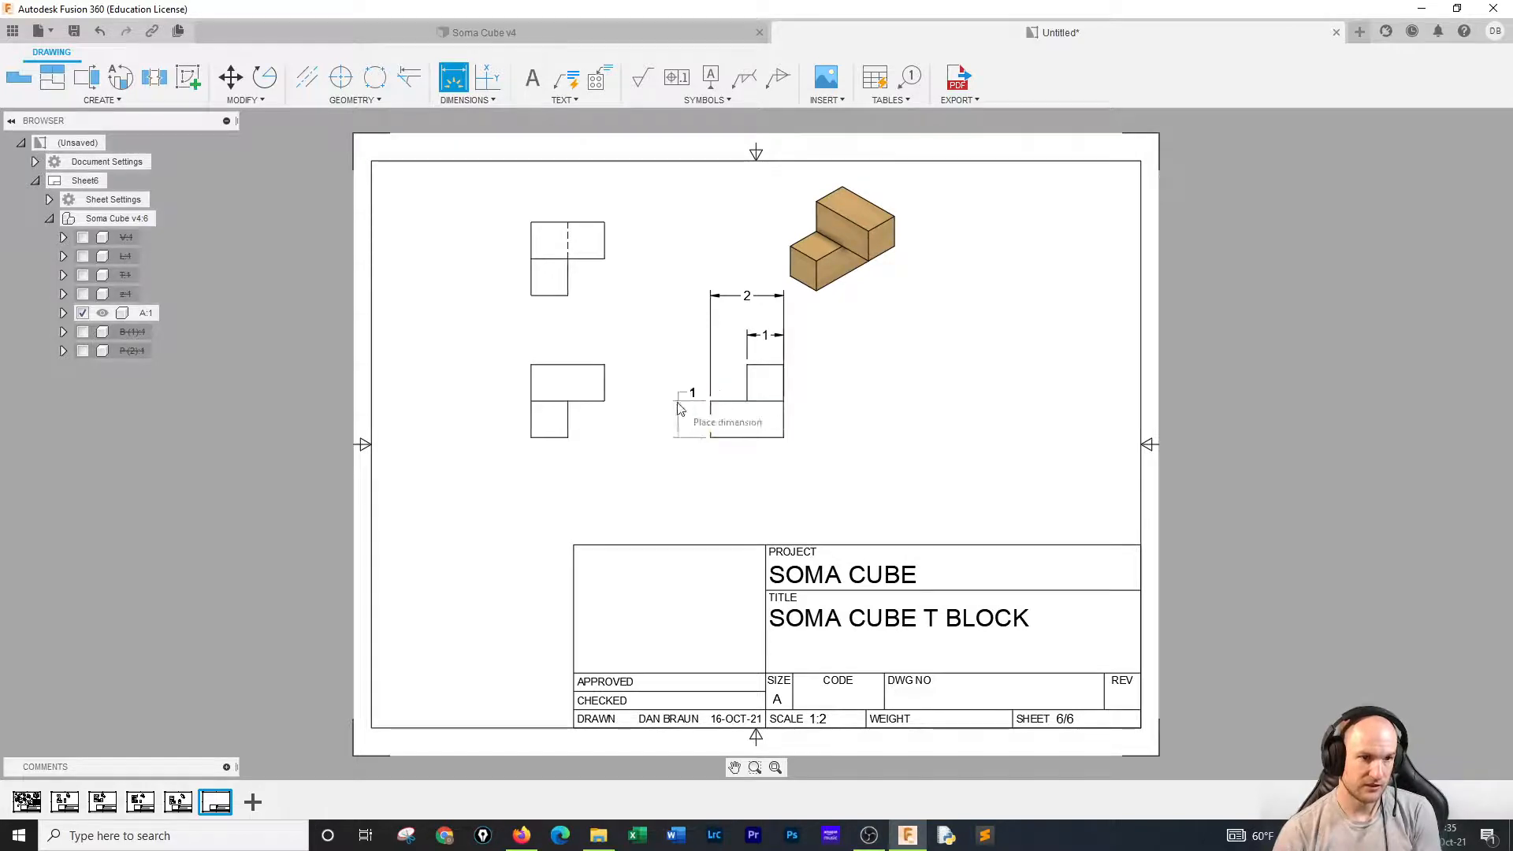
left_click(675, 432)
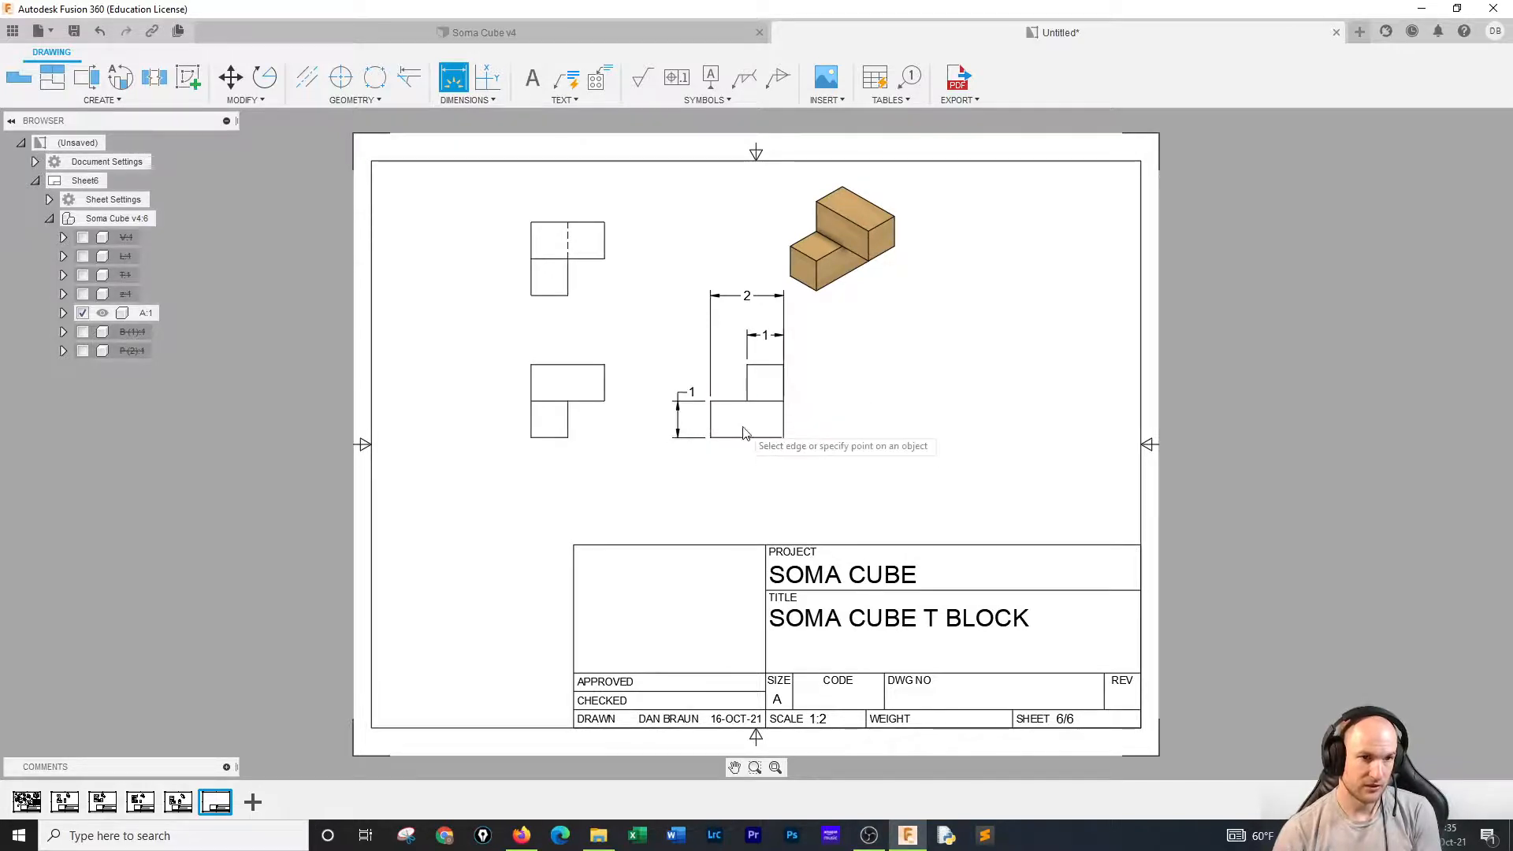
left_click(747, 438)
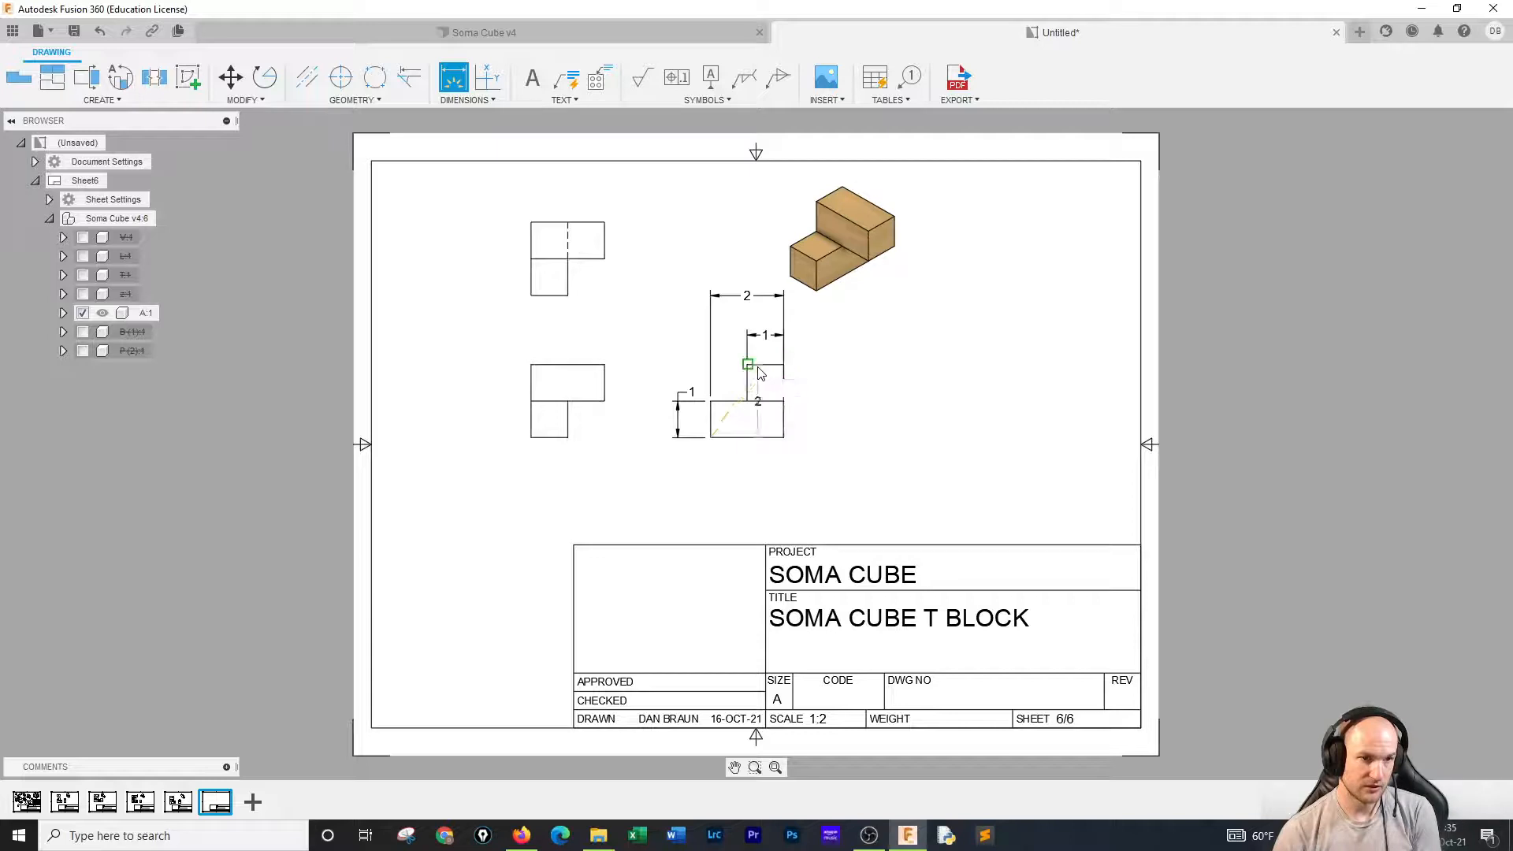
left_click(757, 372)
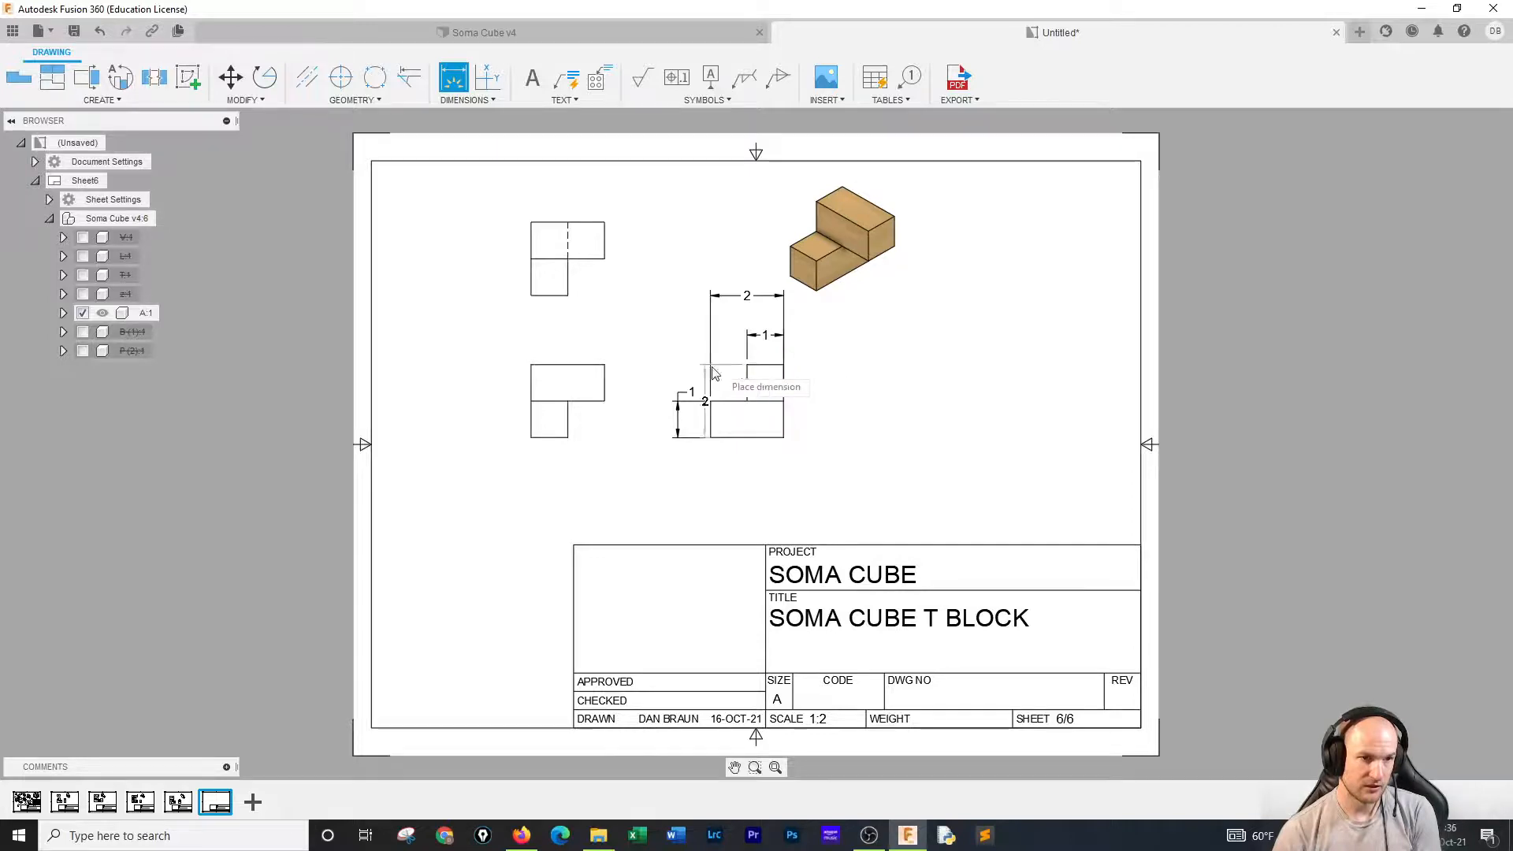
left_click(658, 379)
right_click(641, 464)
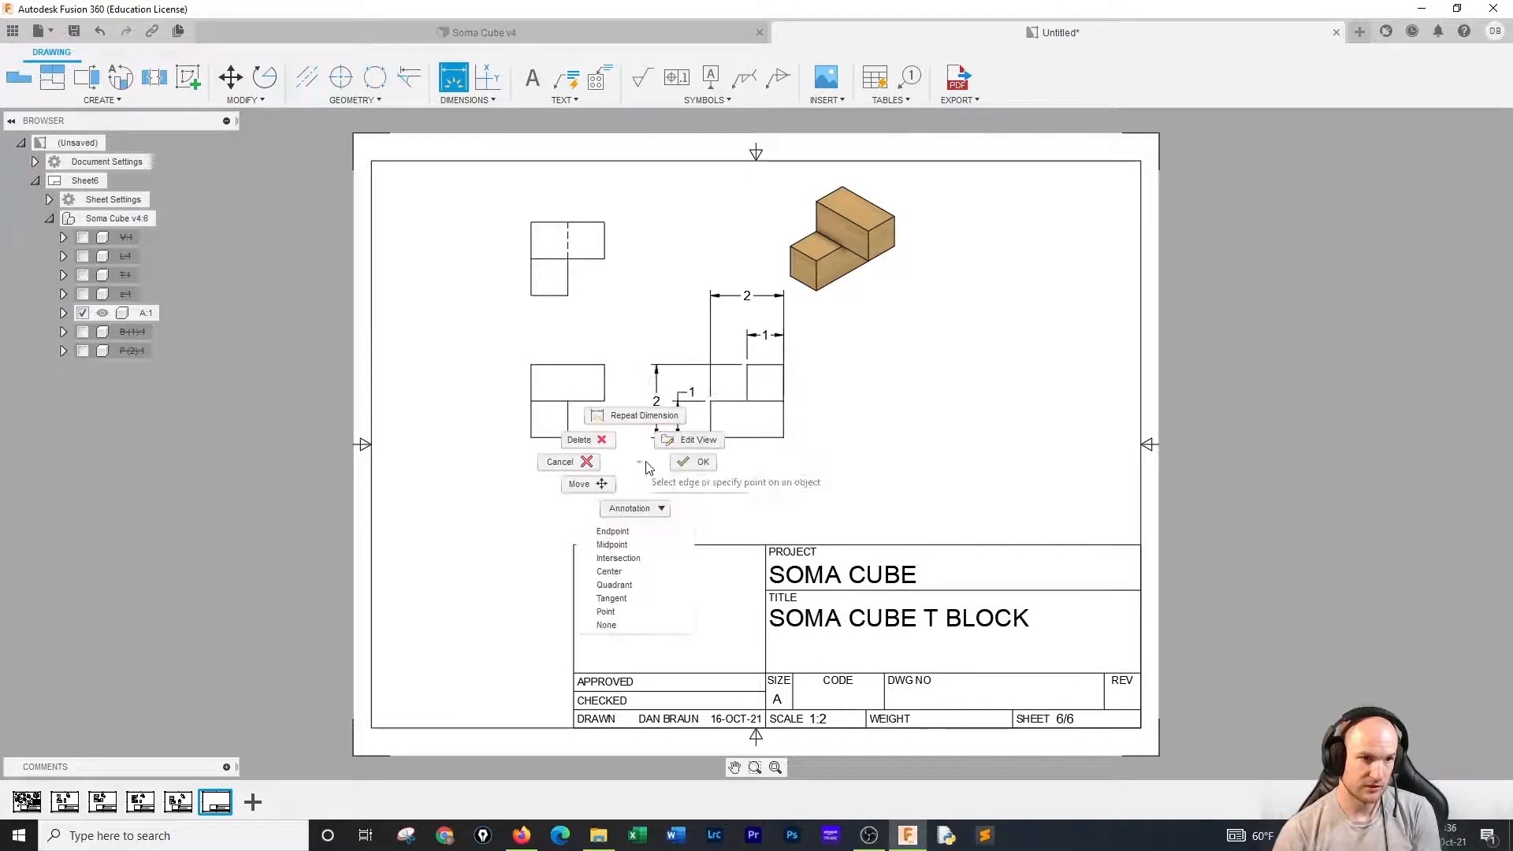
left_click(692, 457)
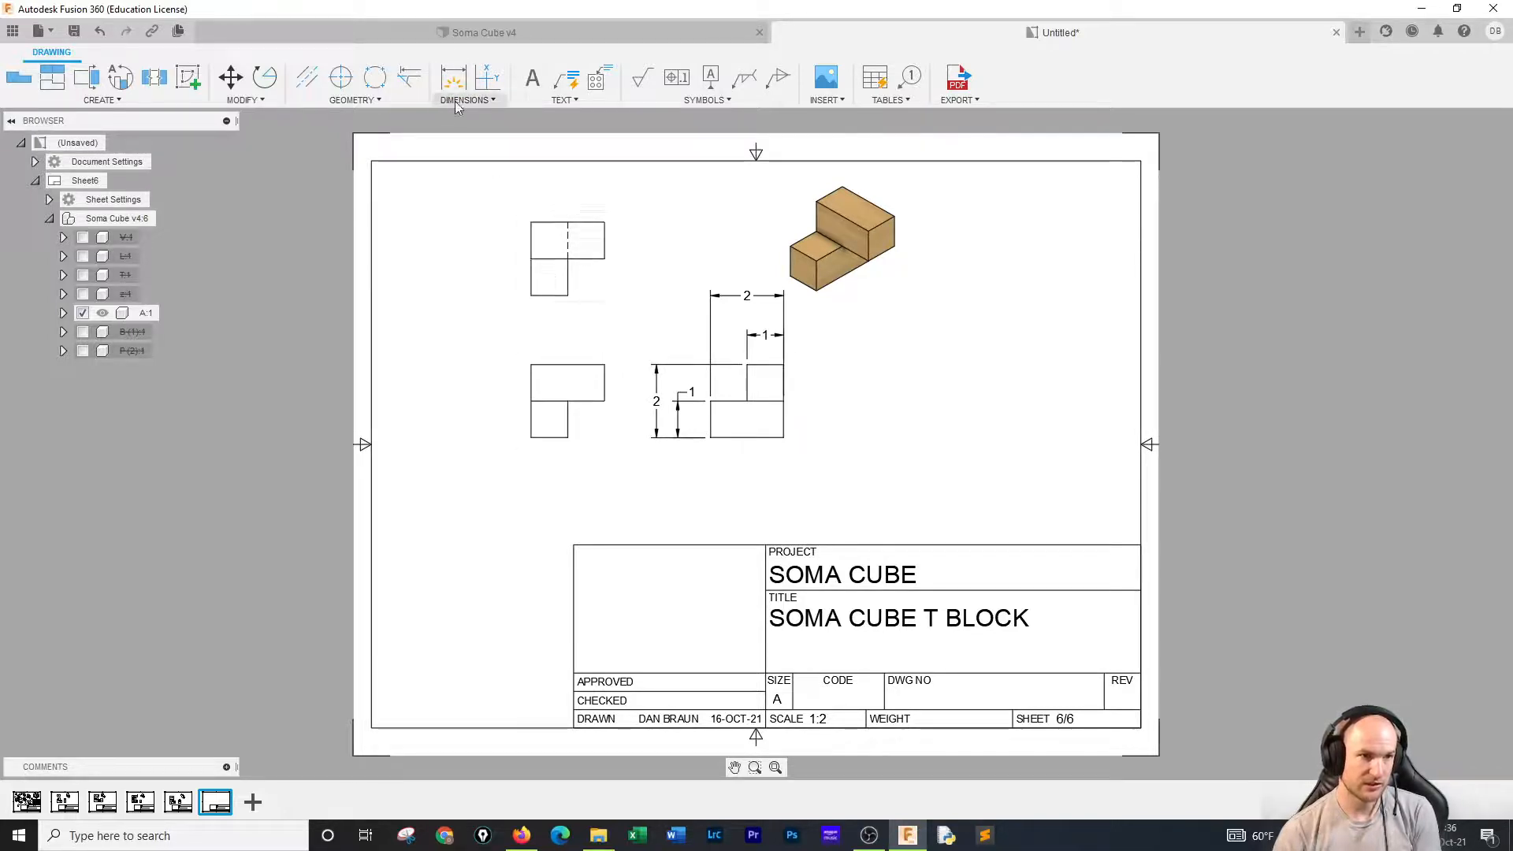
Dimension the lower square's width and the overall width below the A block's top view.
left_click(453, 77)
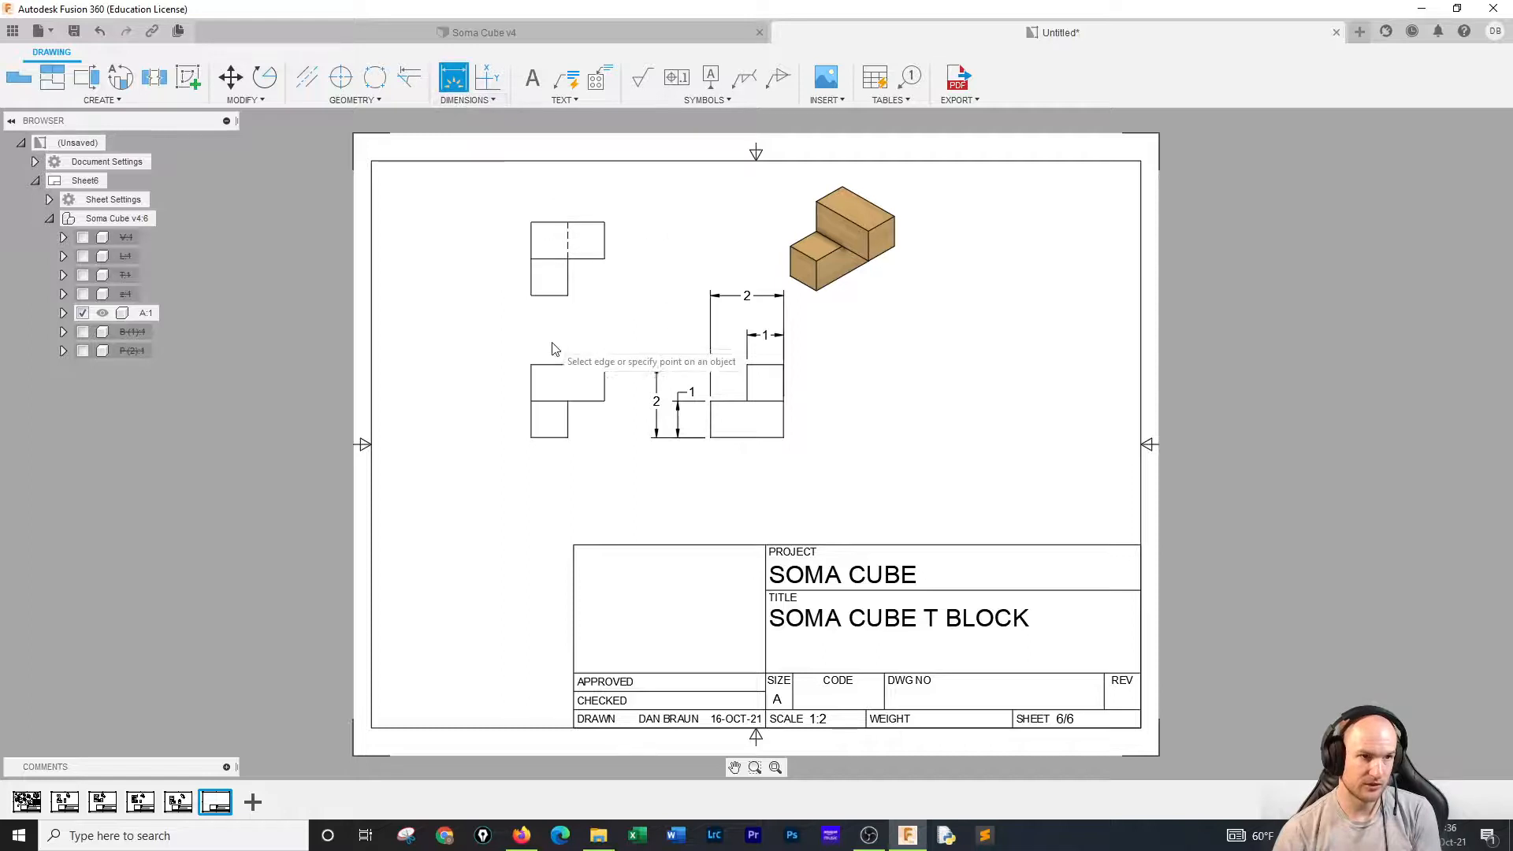
left_click(536, 295)
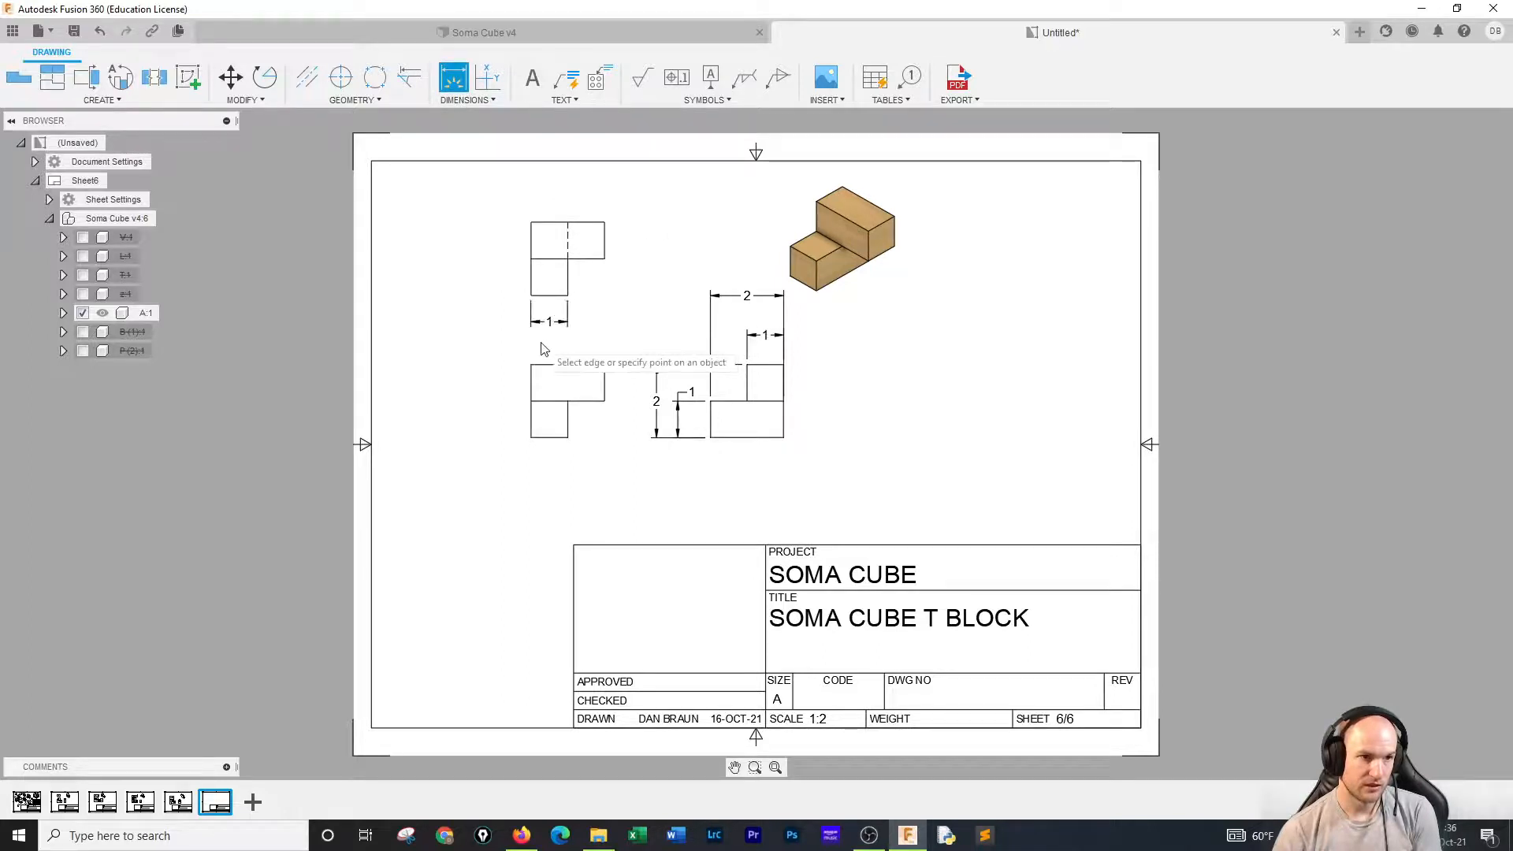
left_click(532, 295)
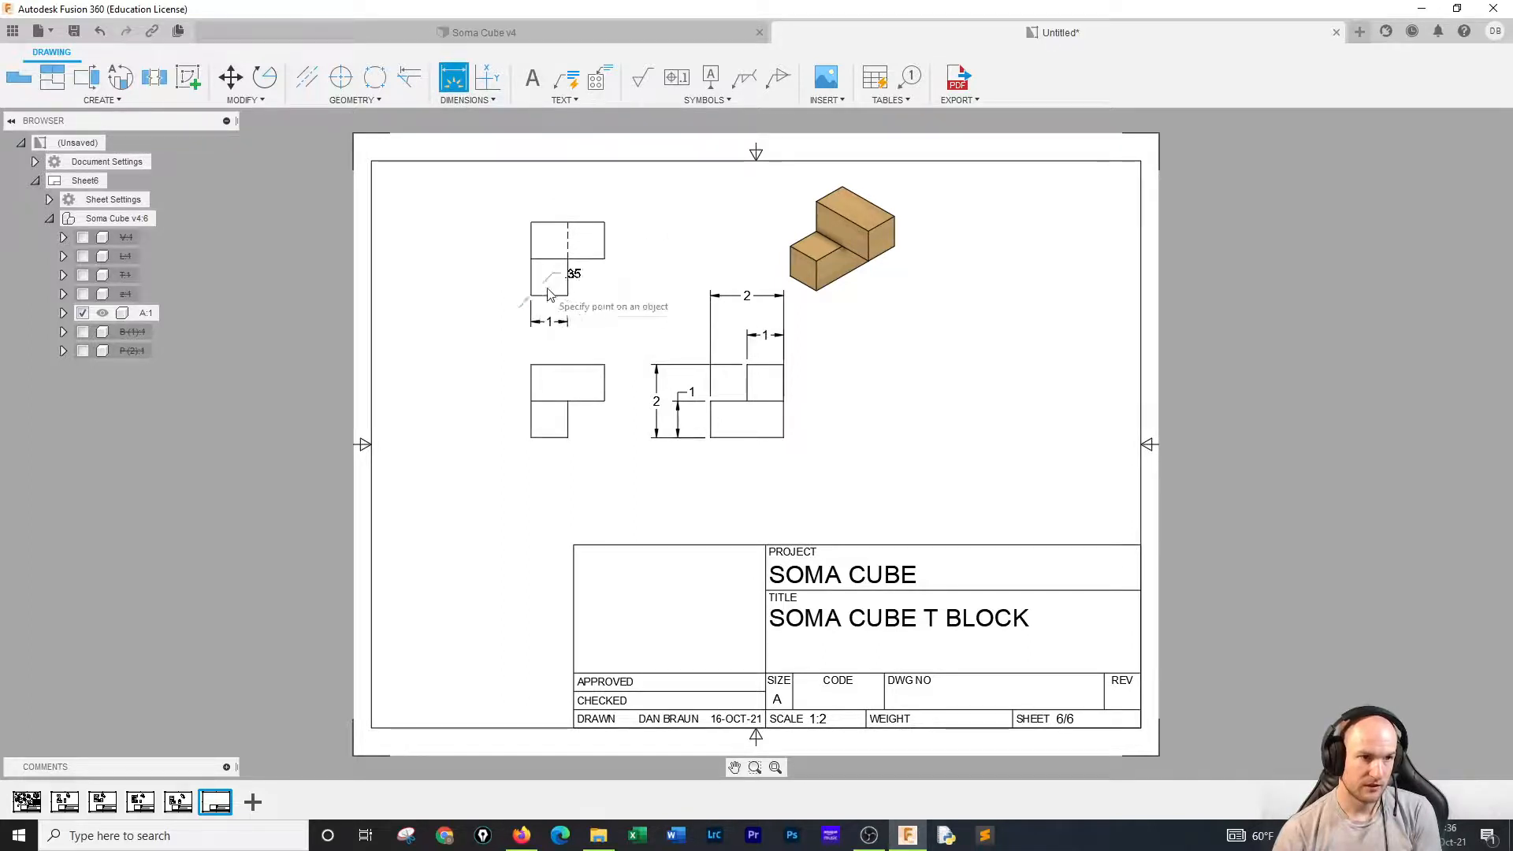
left_click(606, 260)
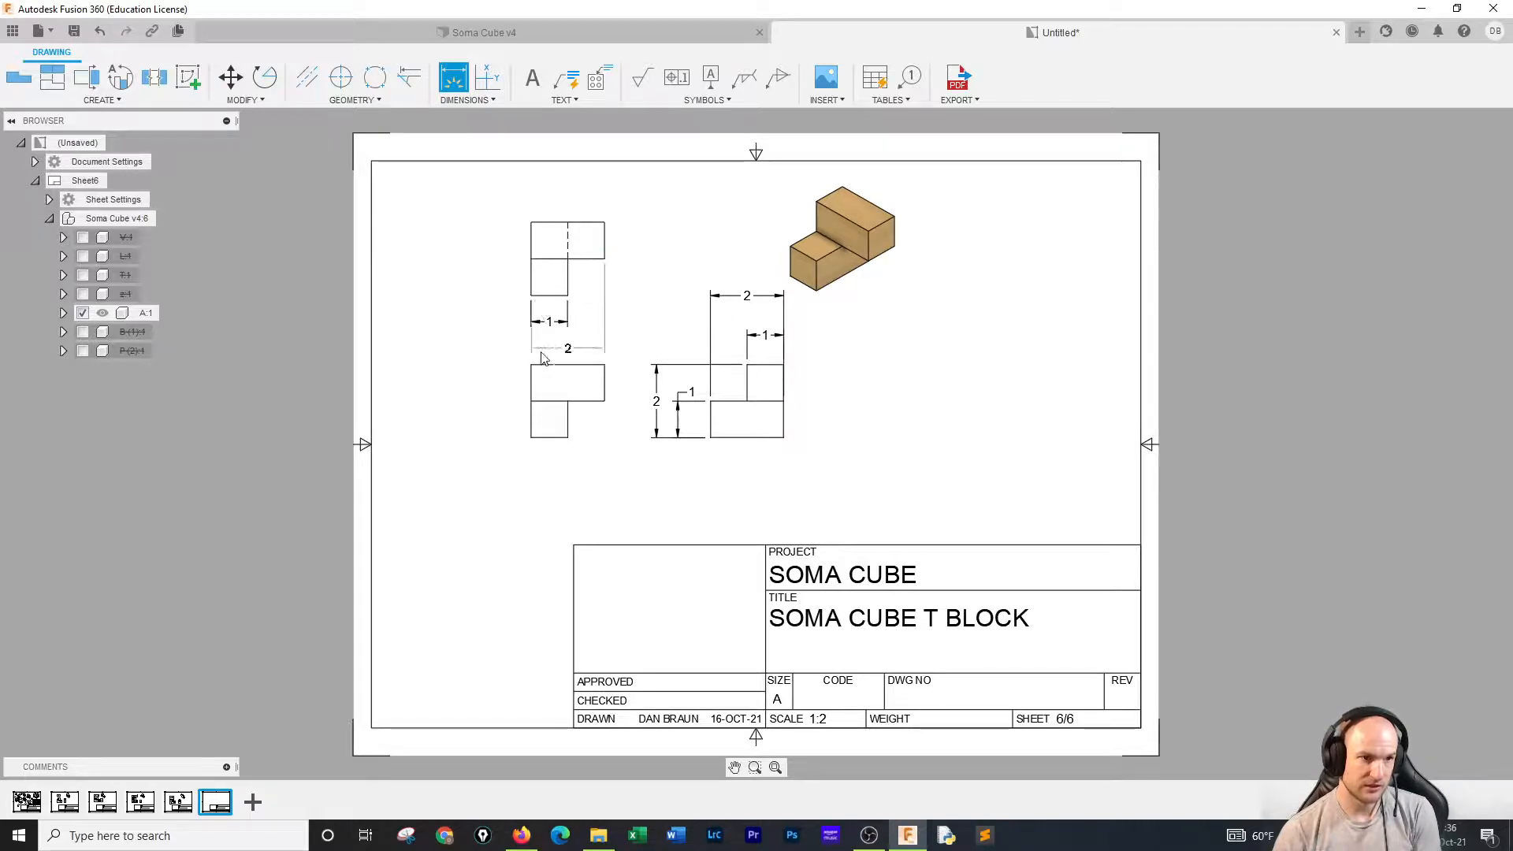
left_click(541, 353)
right_click(645, 305)
left_click(707, 305)
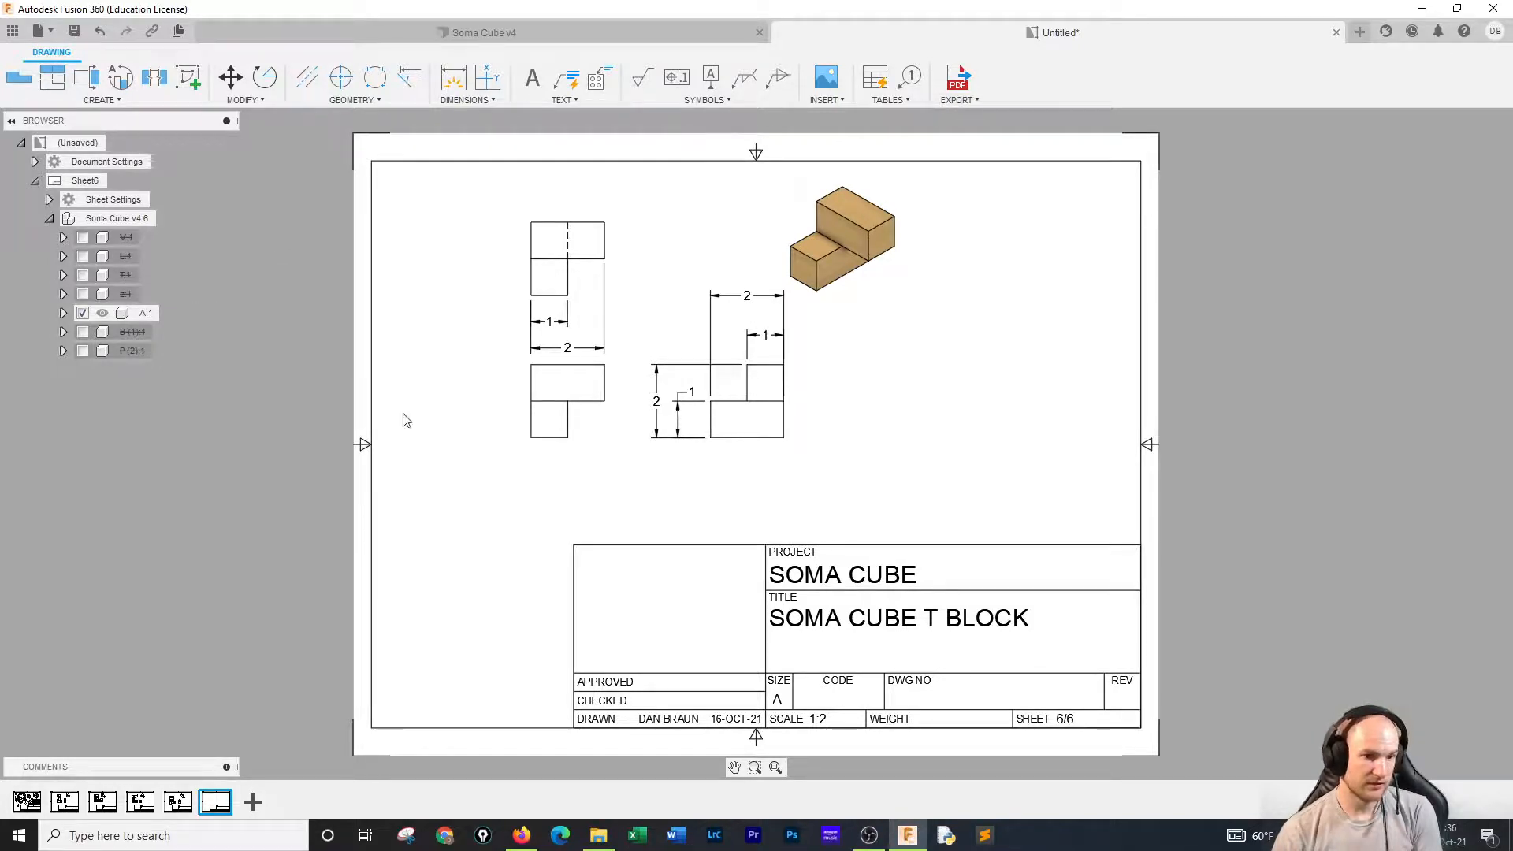
Add a new sheet and place a front base view of the Soma Cube at 1:2 scale with hidden edges shown.
left_click(248, 807)
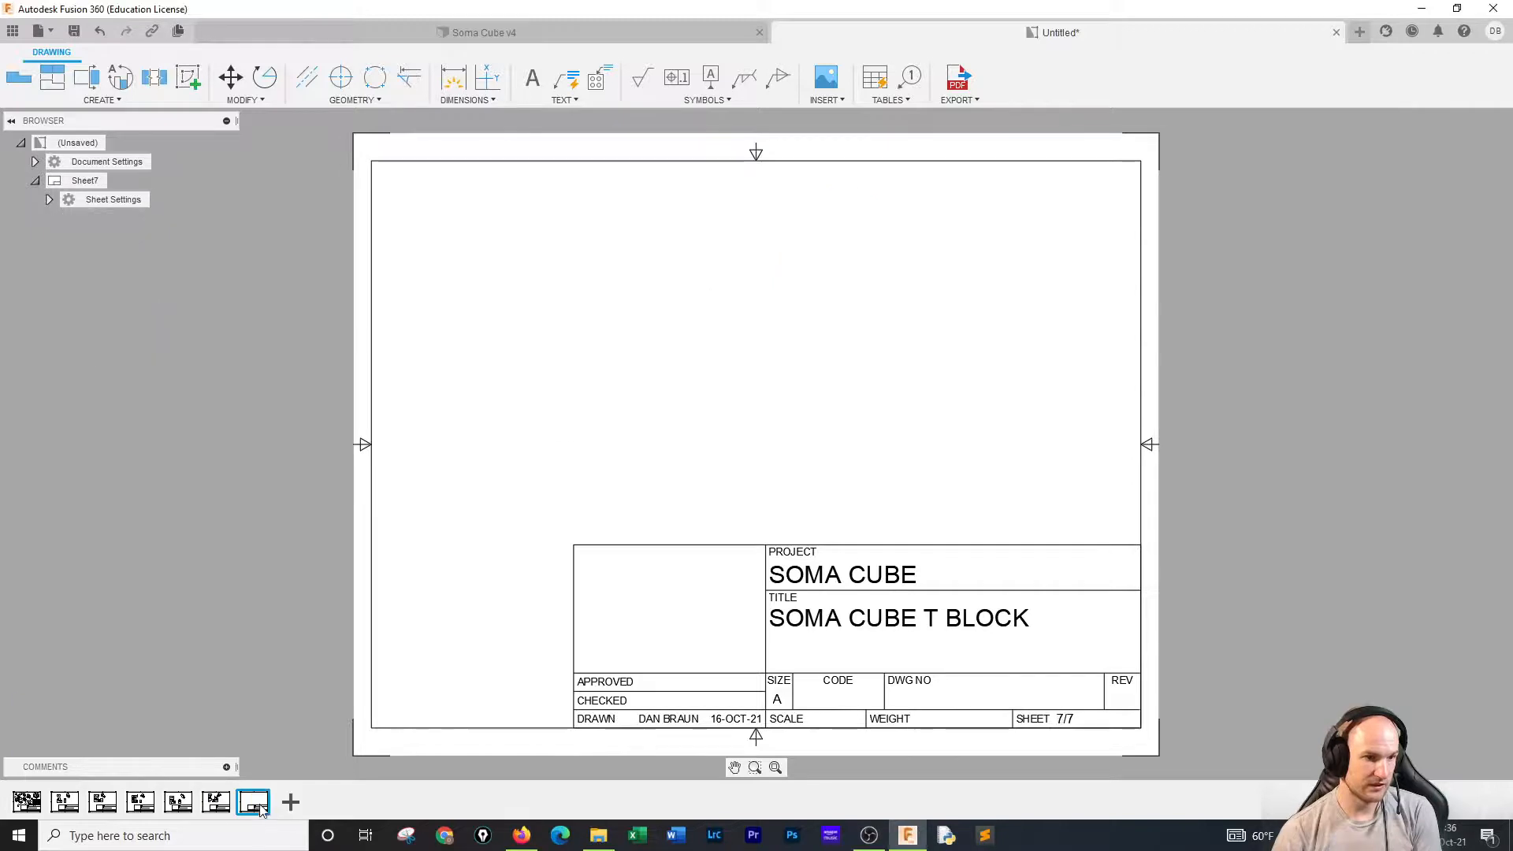
left_click(21, 77)
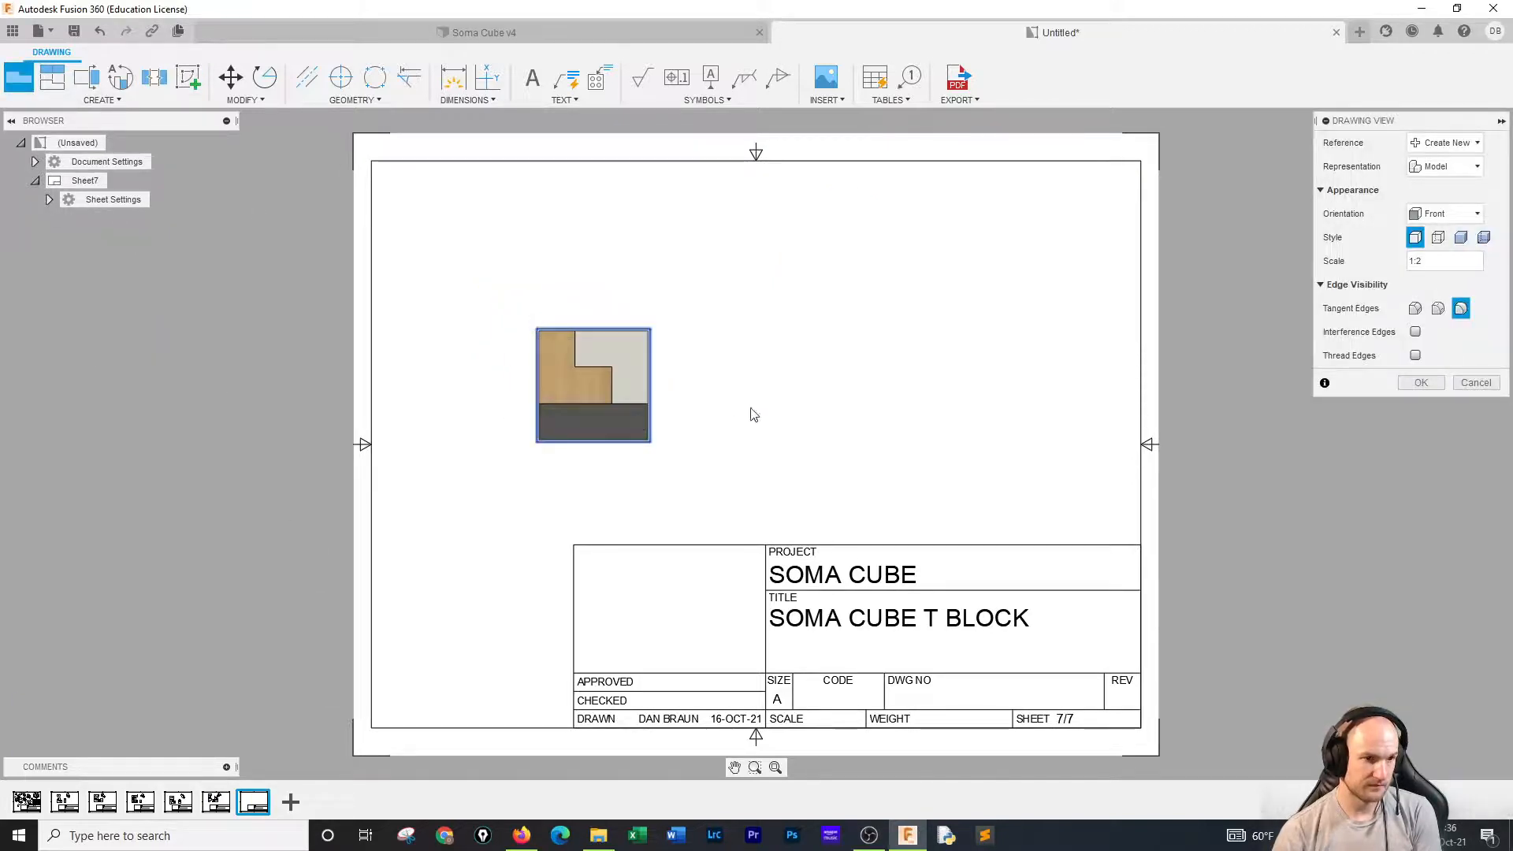
left_click(1421, 383)
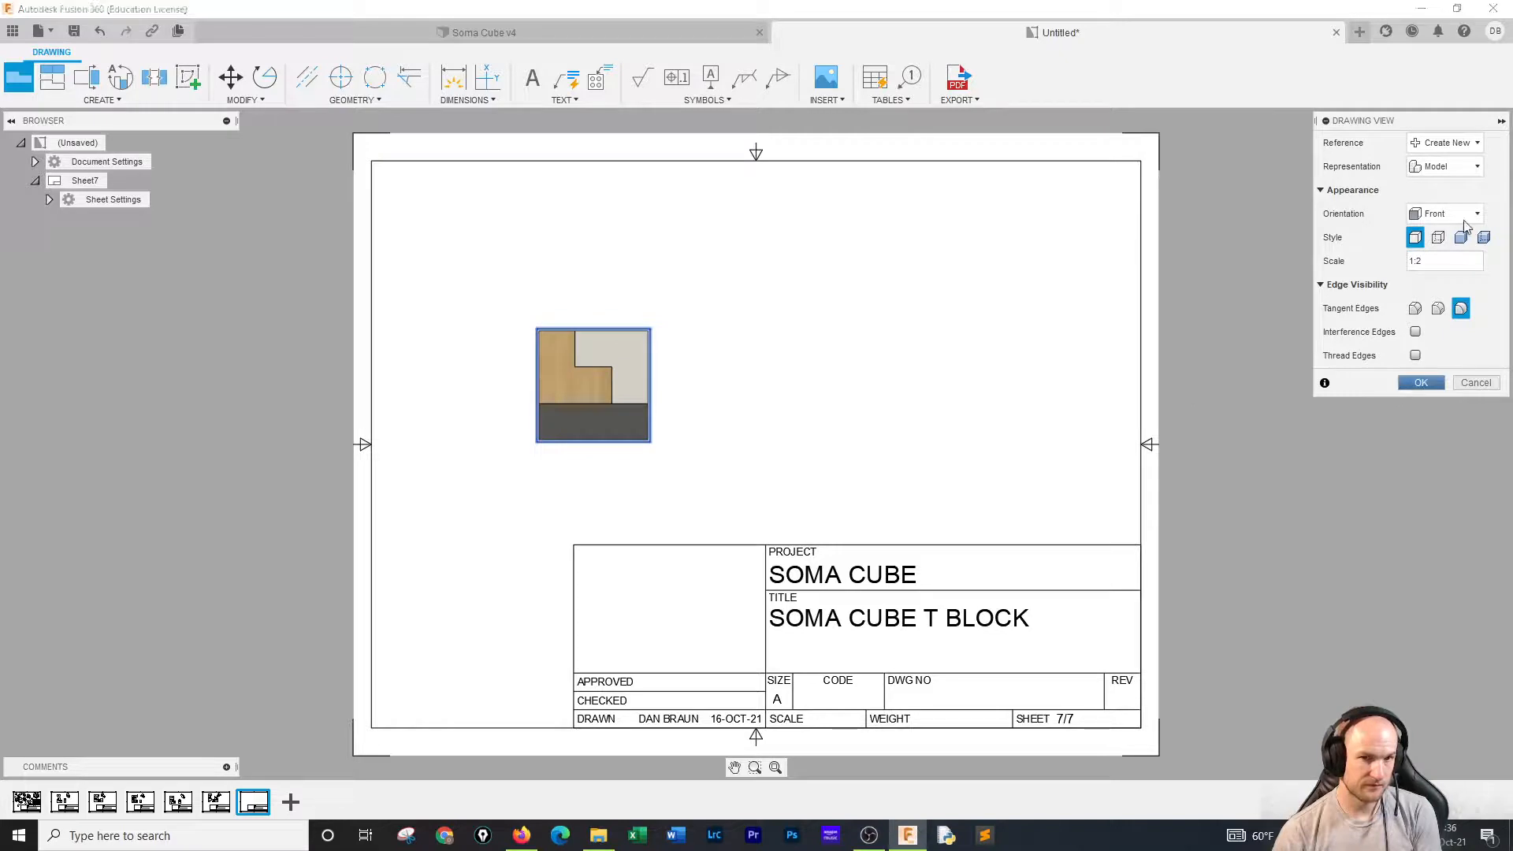
left_click(1438, 237)
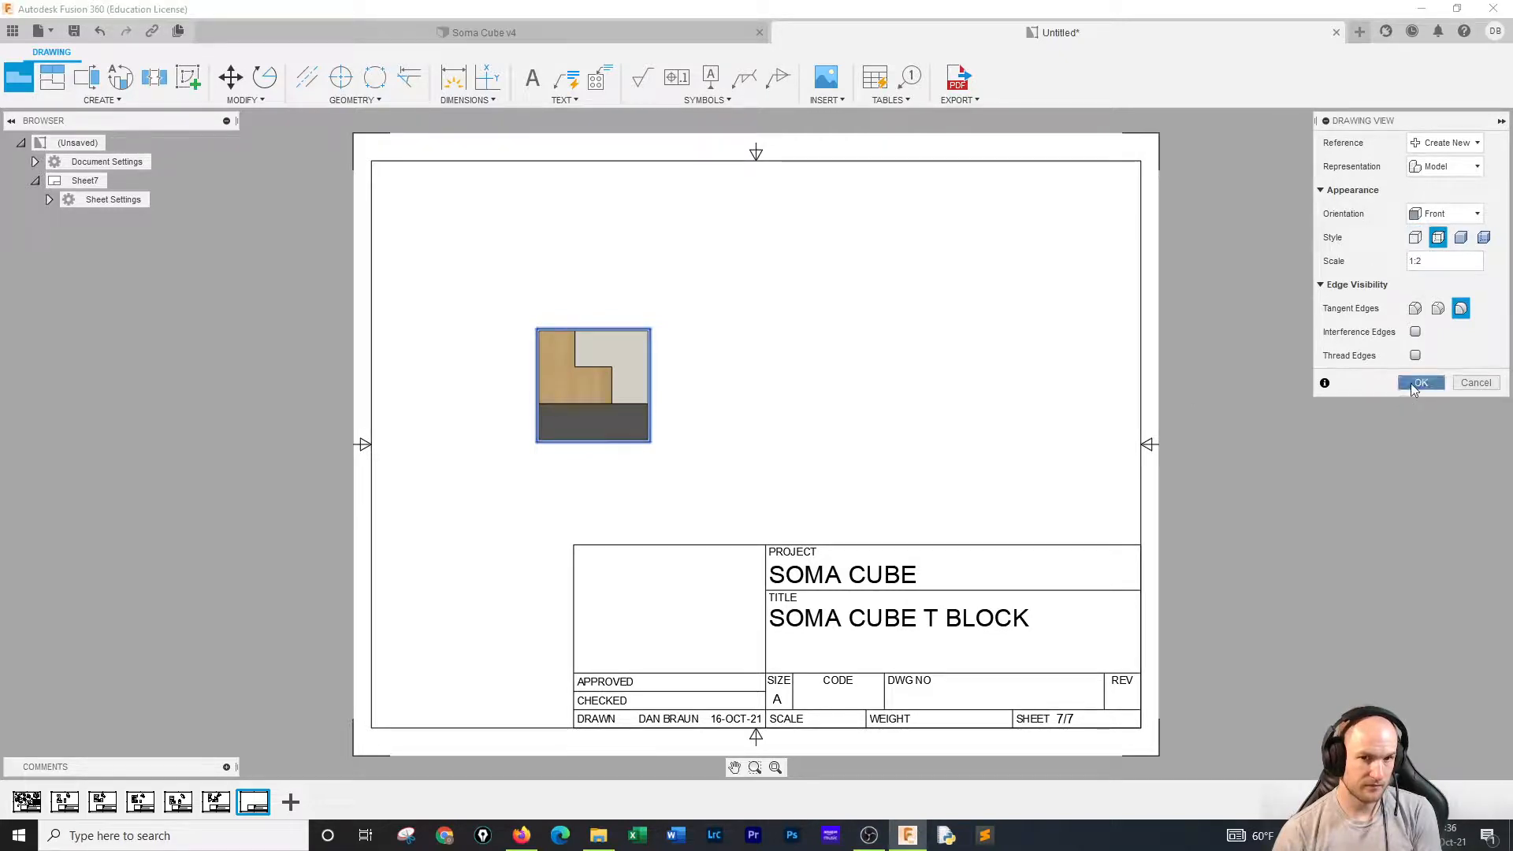
left_click(1416, 384)
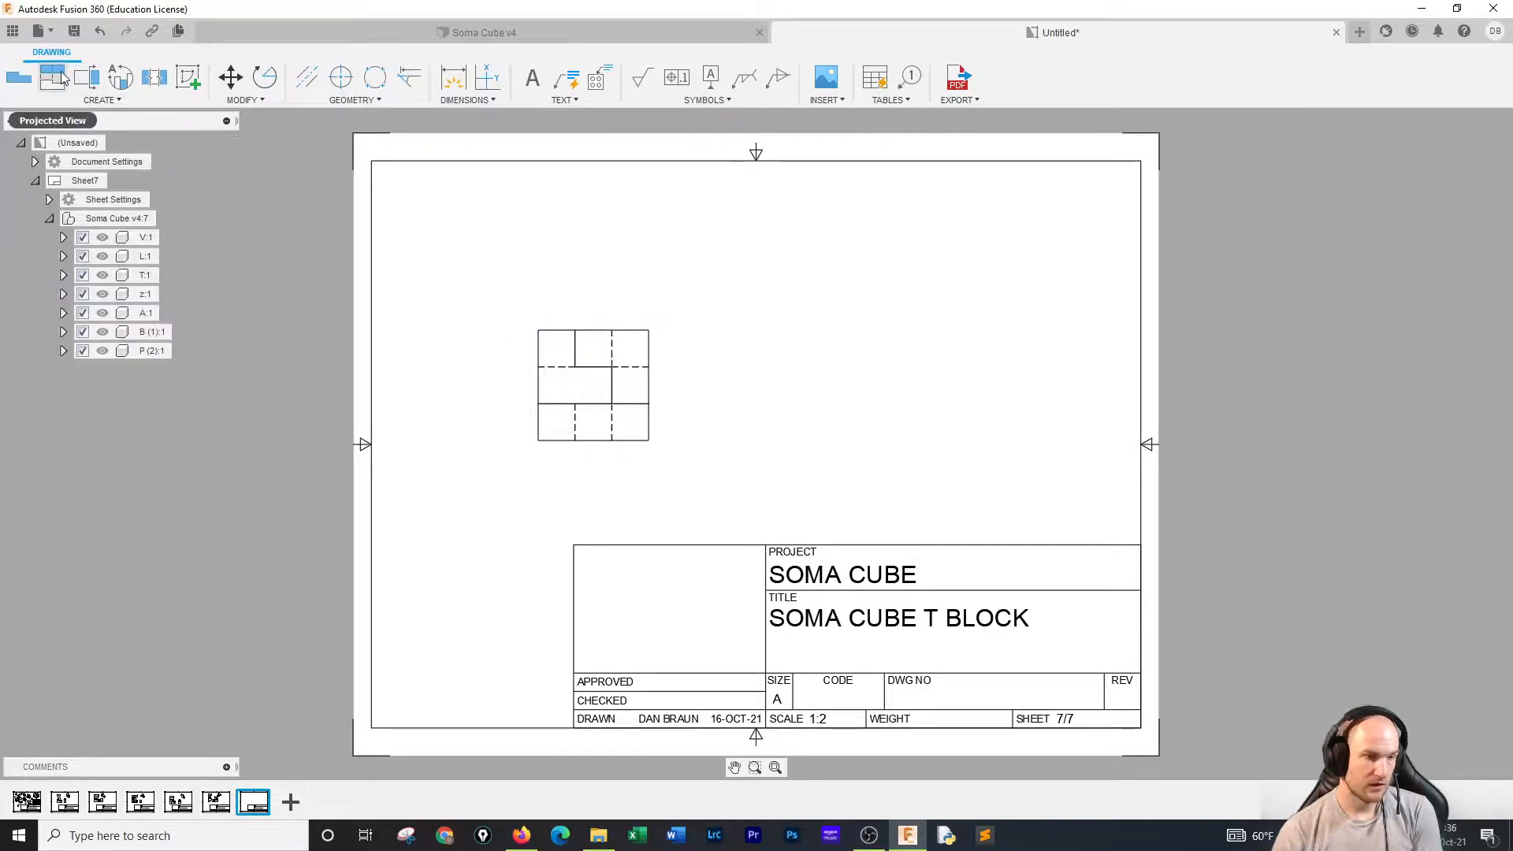
Suppress the V, L, T, z, A and P components on the new sheet, keeping only the B block.
left_click(82, 238)
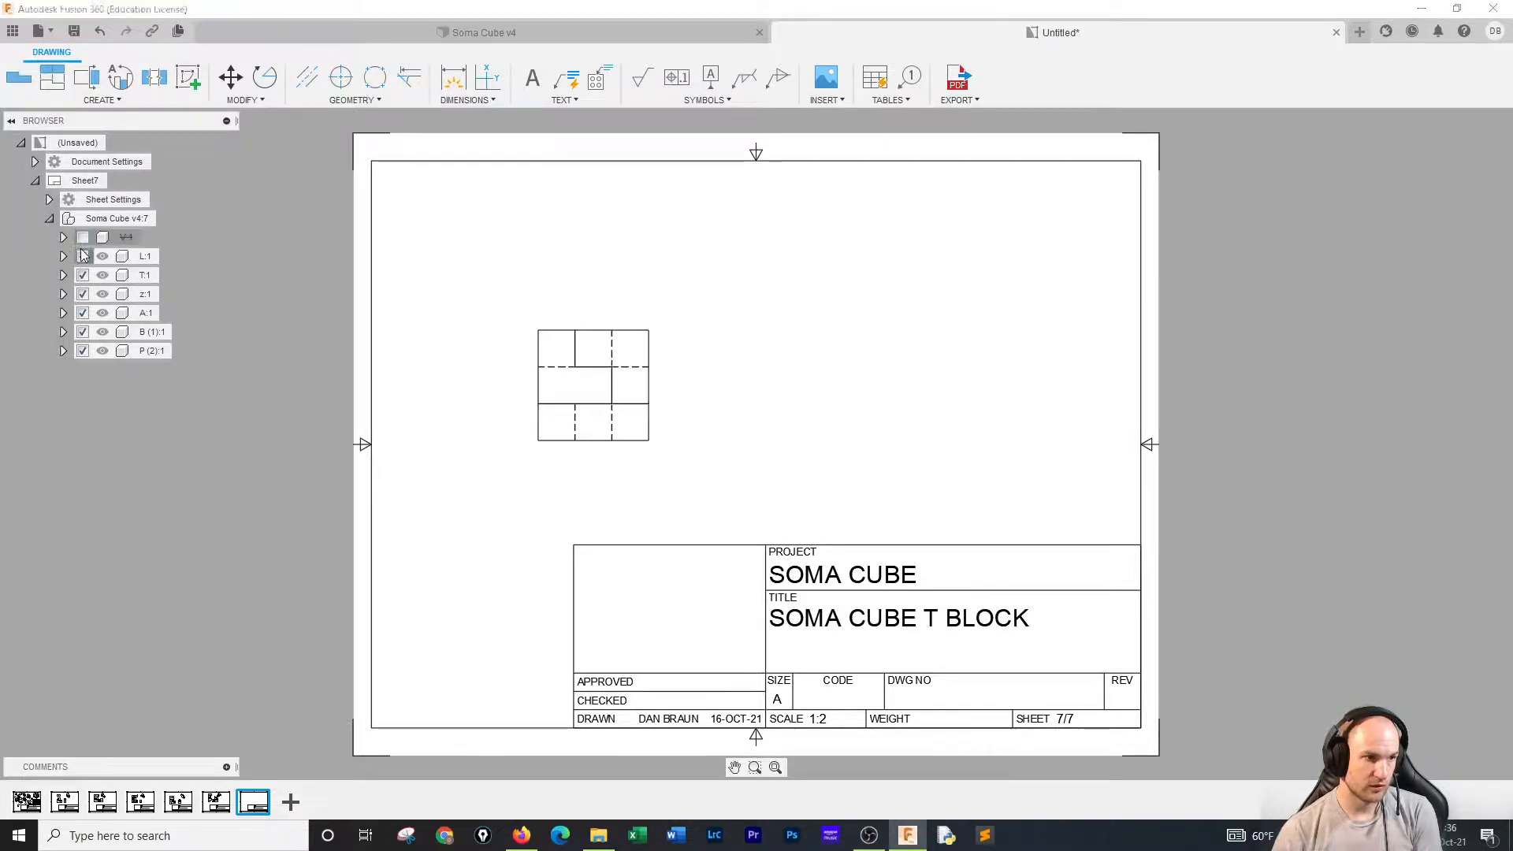
left_click(82, 256)
left_click(83, 275)
left_click(83, 294)
left_click(82, 313)
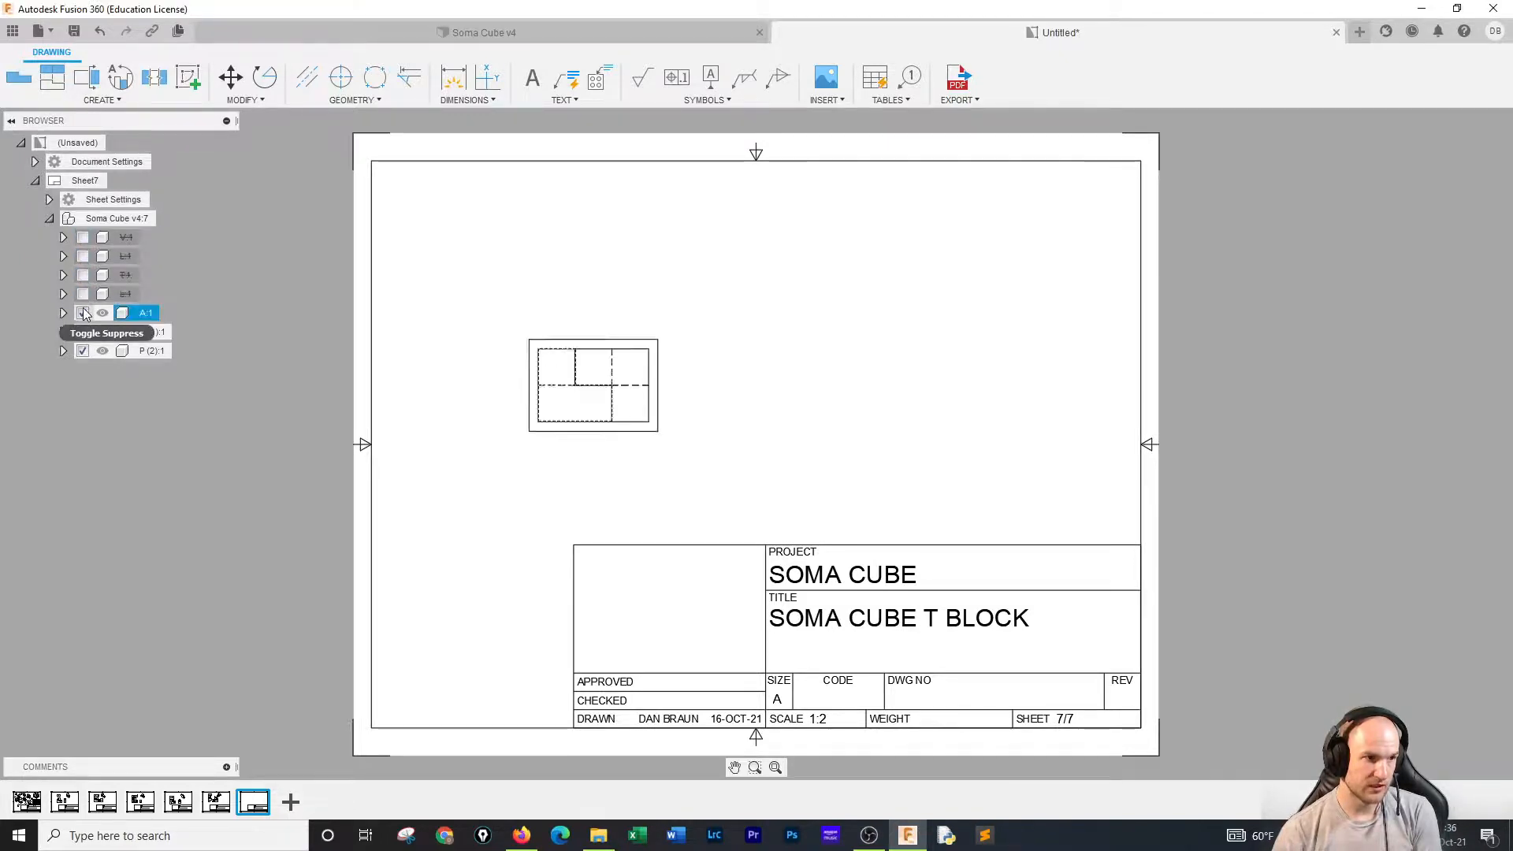
left_click(76, 352)
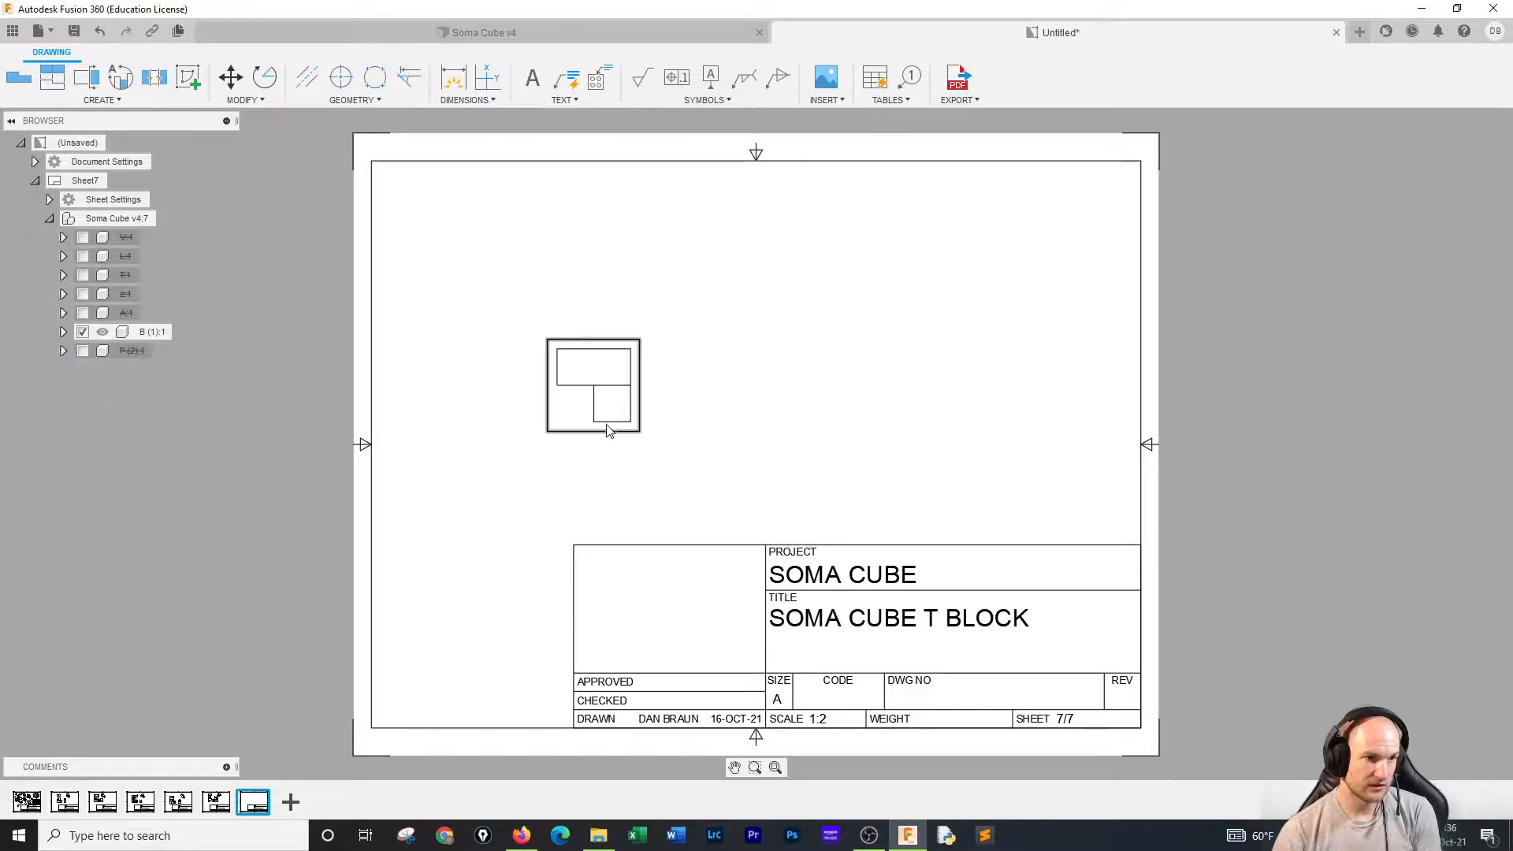
Set the B block base view's orientation to Left and move the view lower on the sheet.
double_click(585, 419)
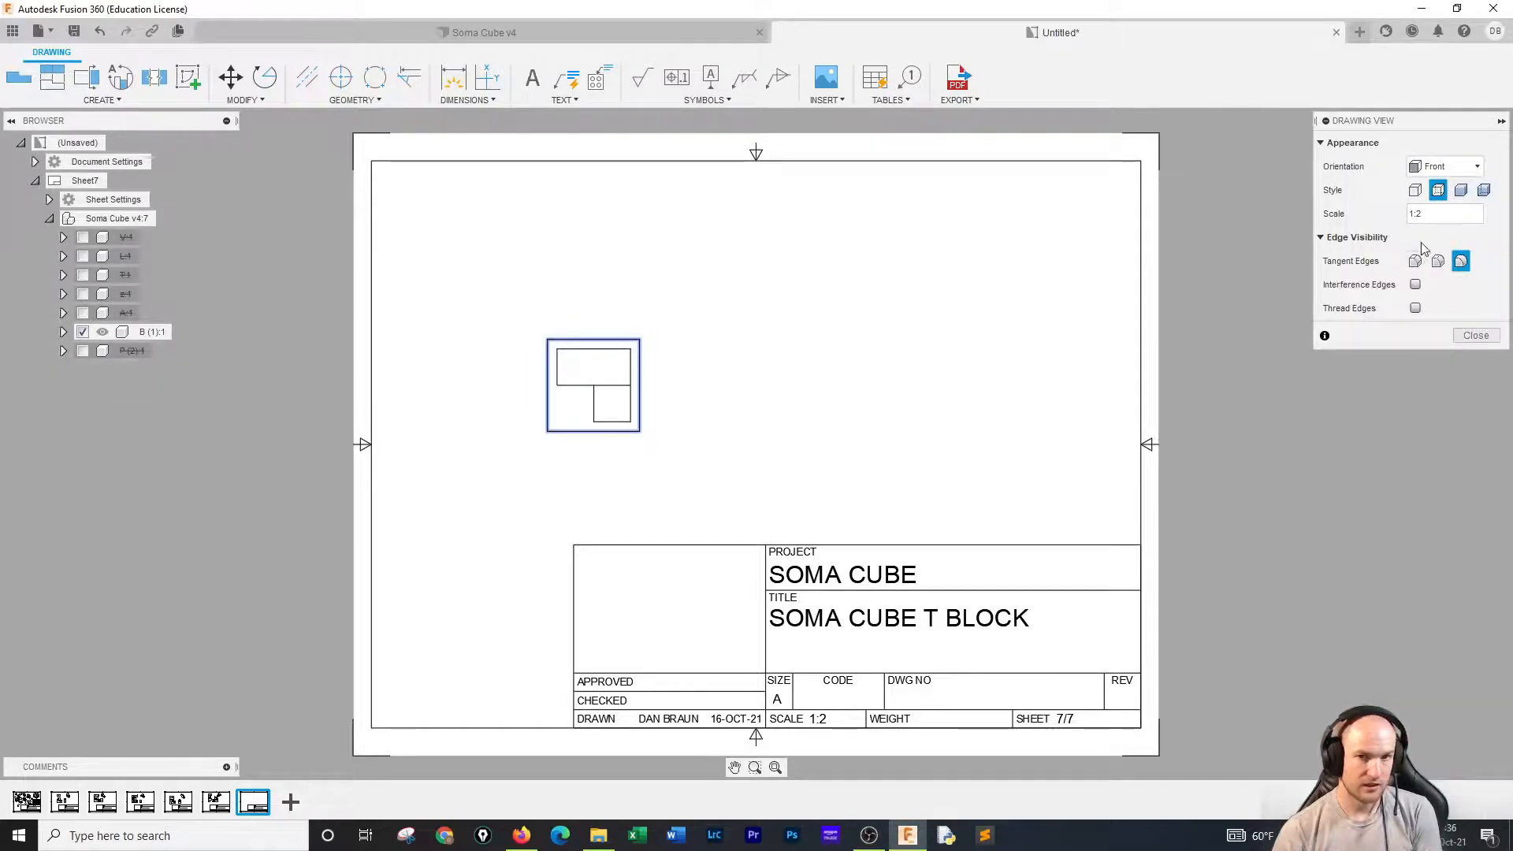
left_click(1473, 166)
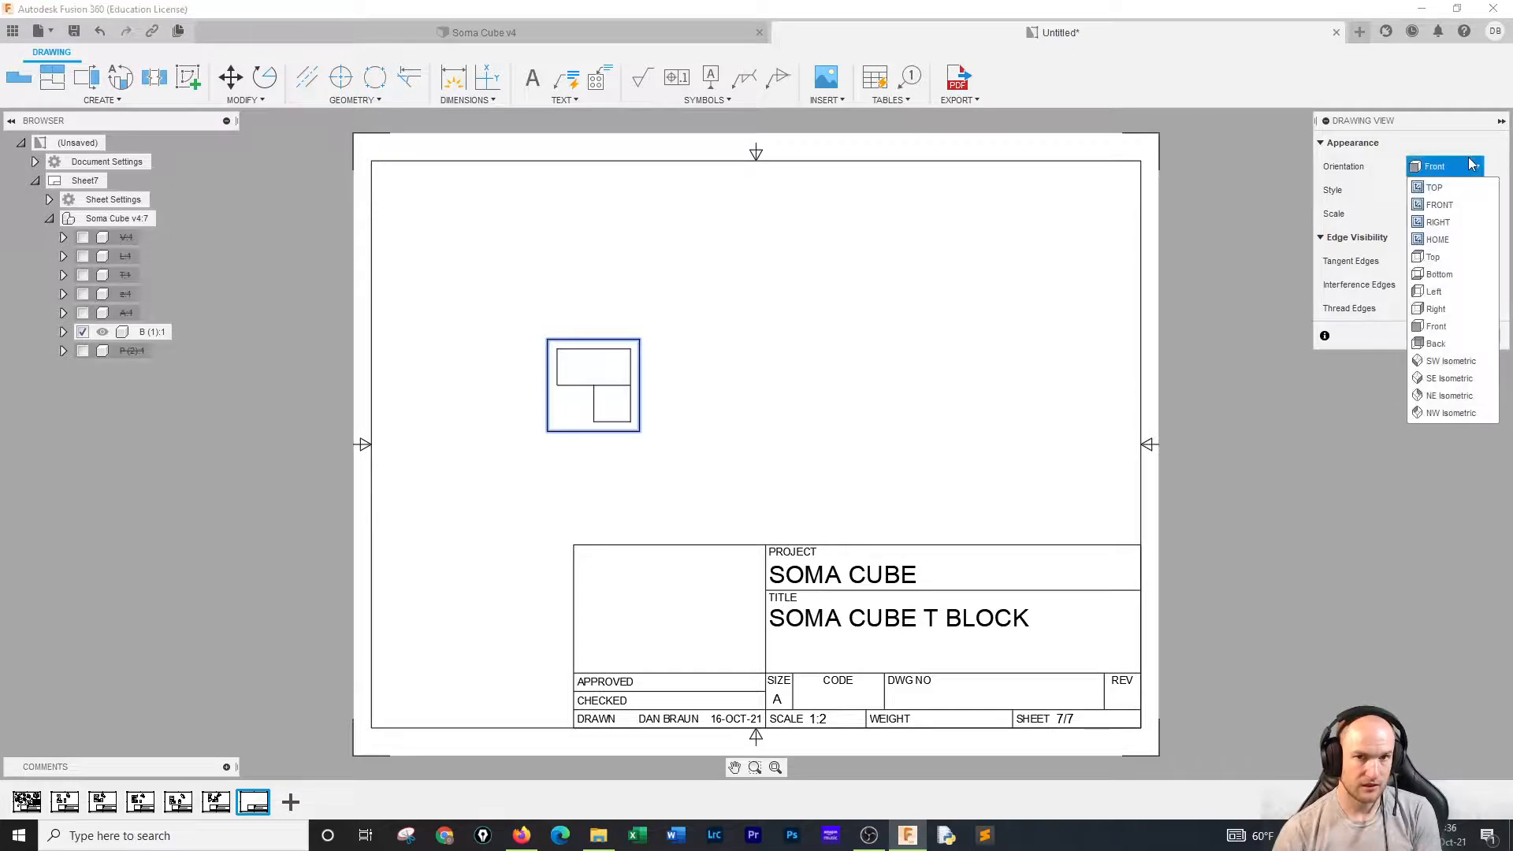
left_click(1445, 312)
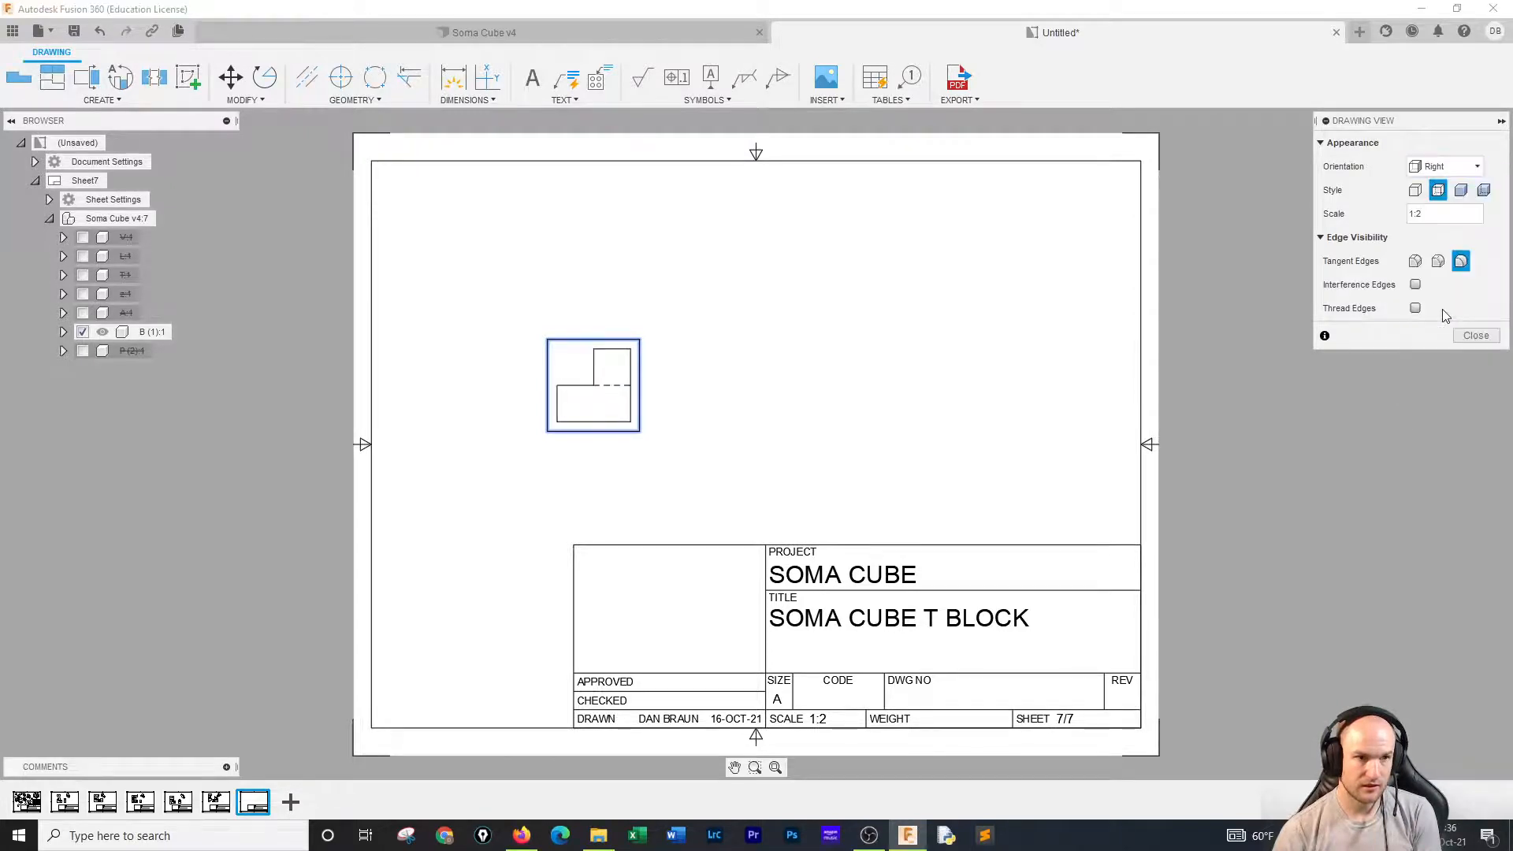
left_click(1454, 165)
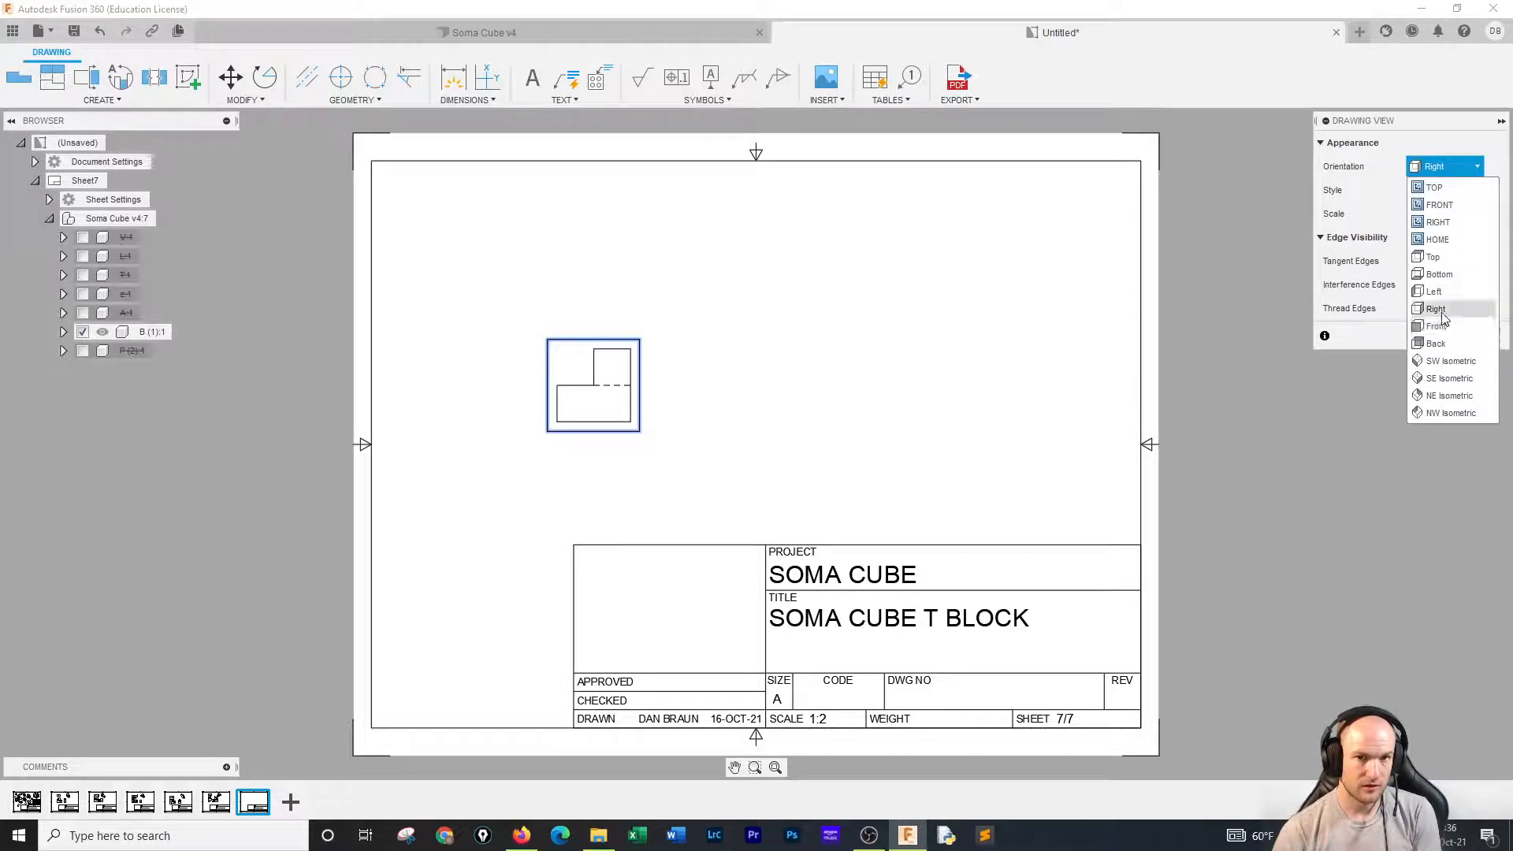
left_click(1437, 343)
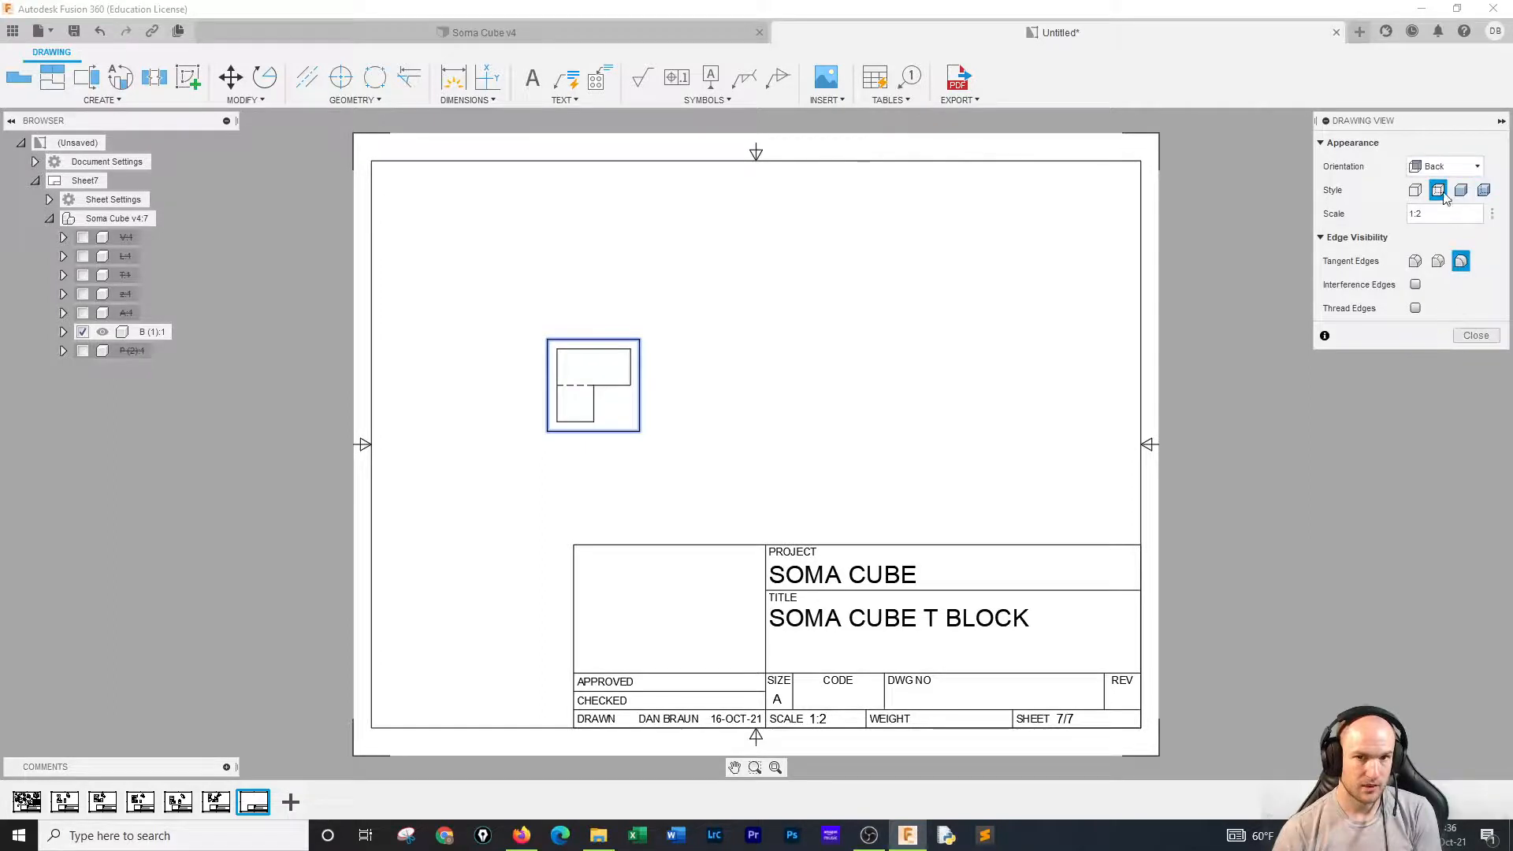
left_click(1449, 166)
left_click(1434, 293)
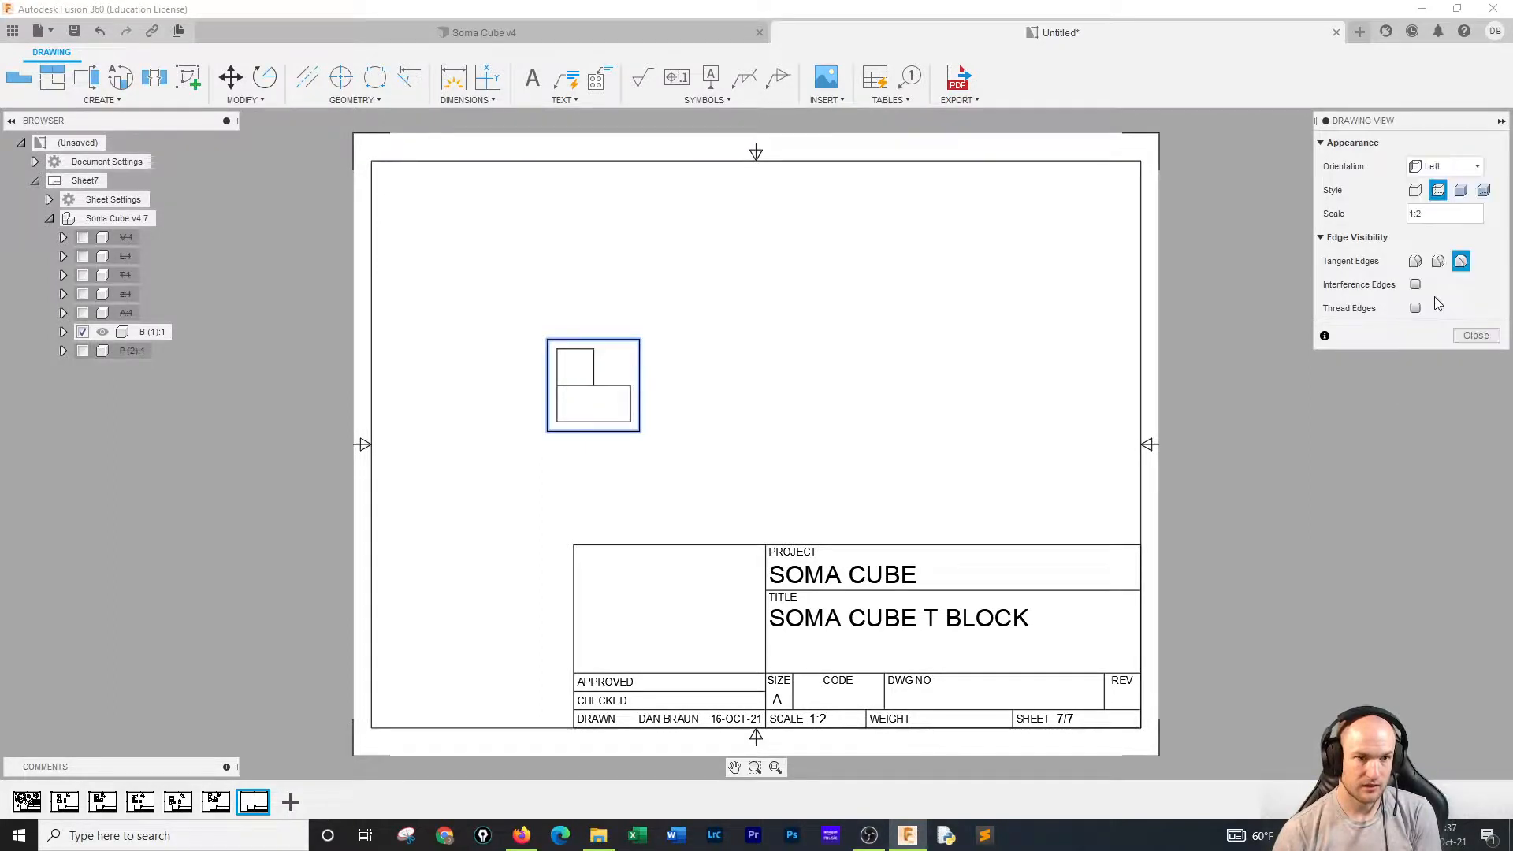
left_click(1472, 339)
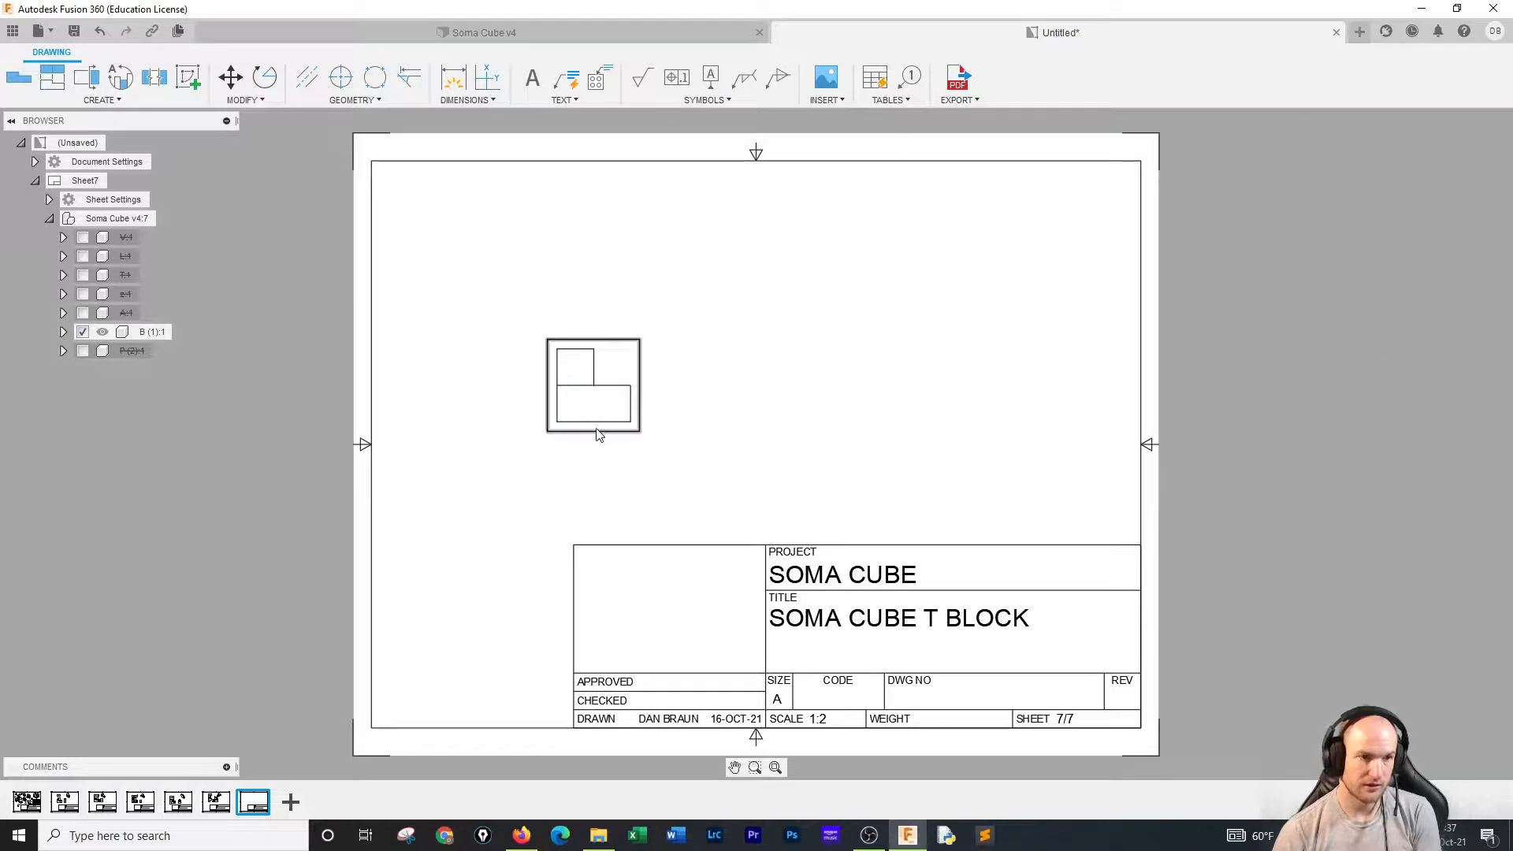
left_click_drag(596, 430, 595, 479)
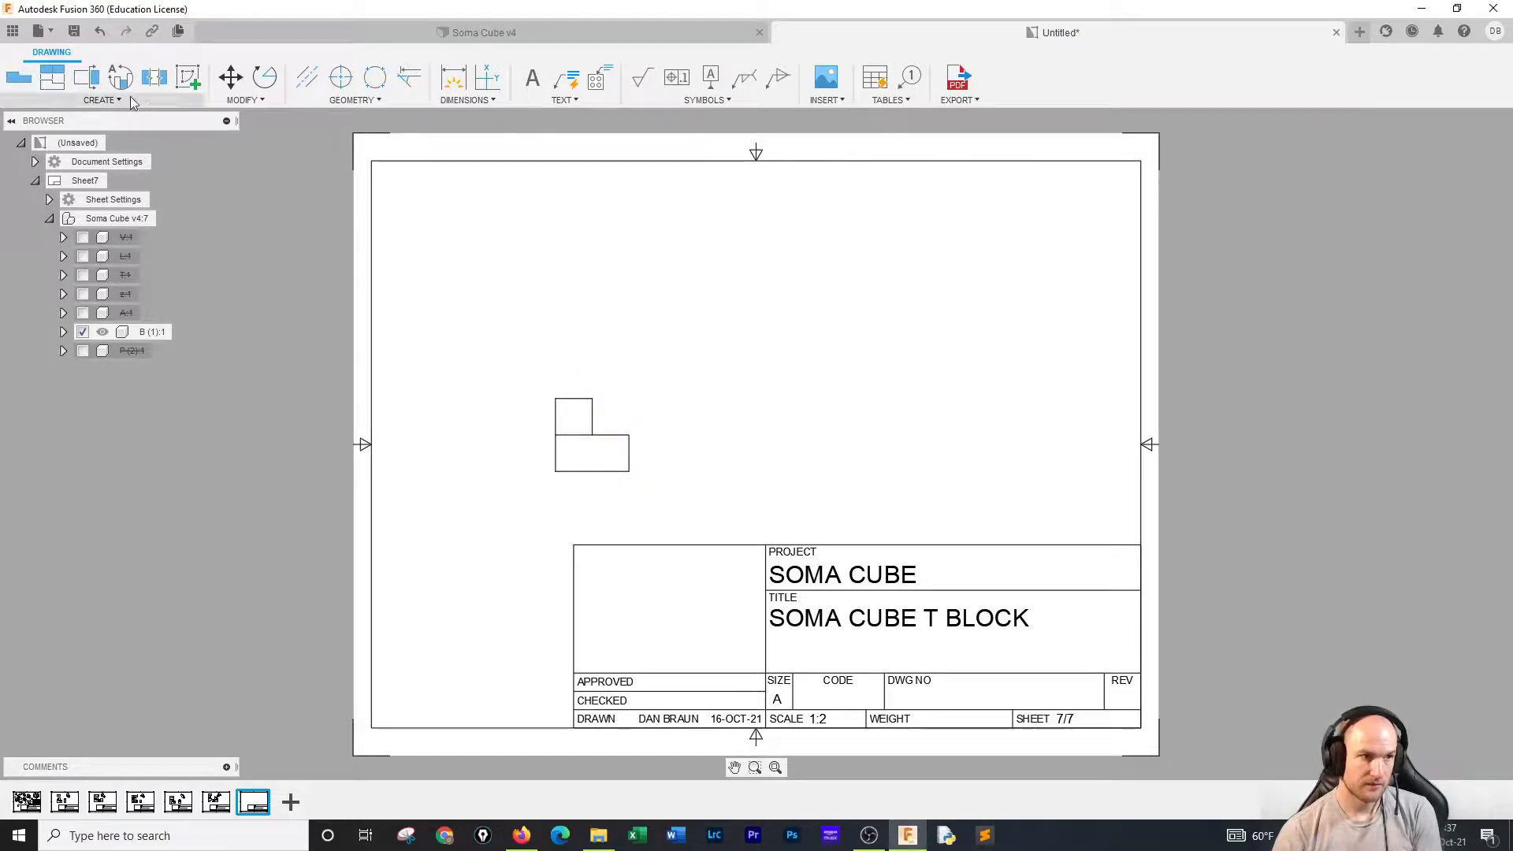
Project a top view above, a side view to the right and an isometric view up and right from the B block's base view.
left_click(52, 77)
left_click(593, 416)
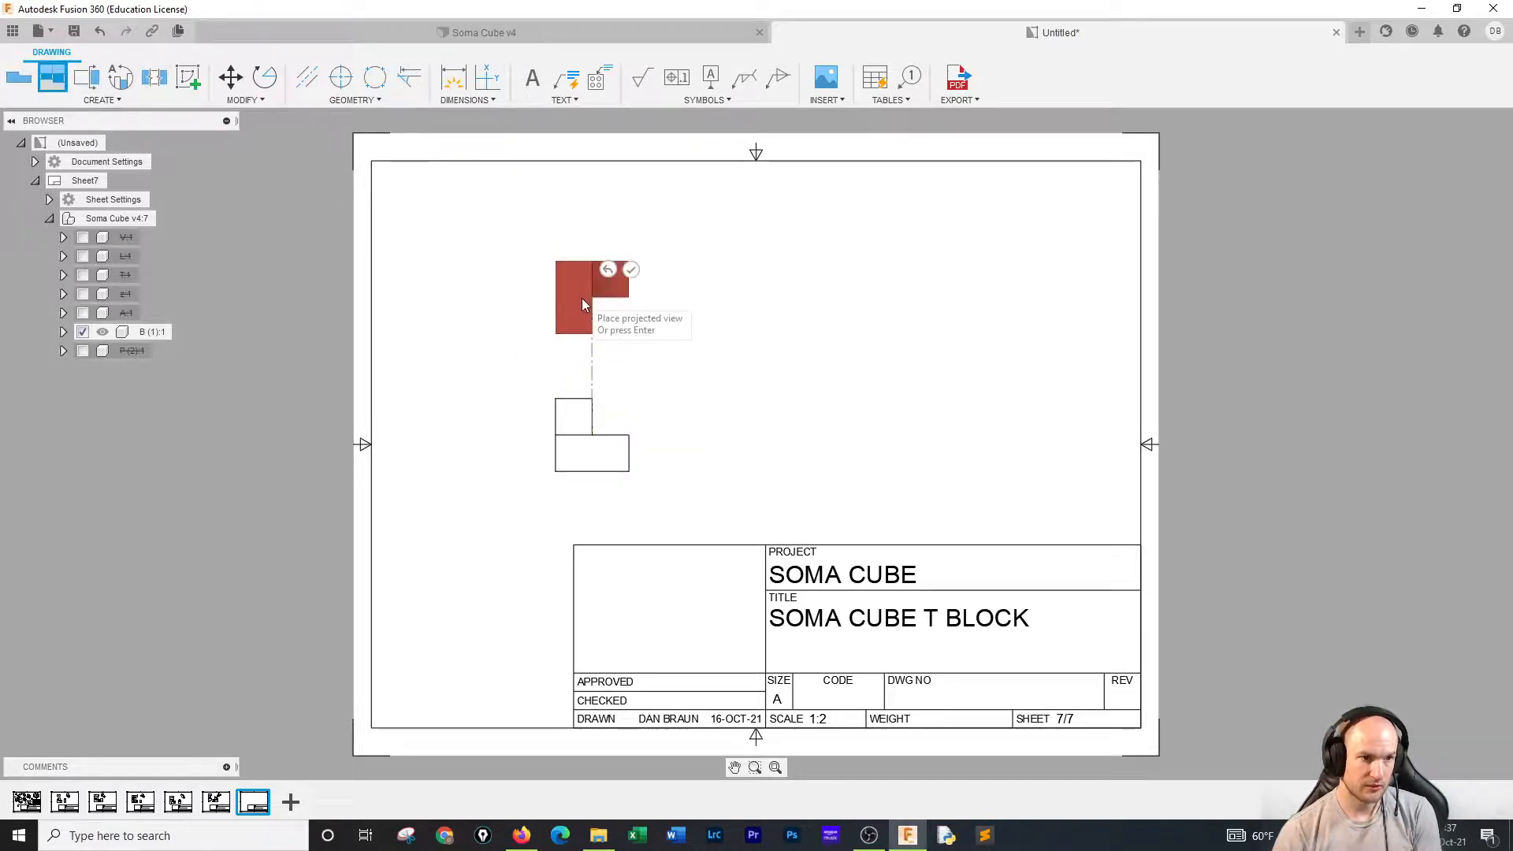
left_click(582, 300)
left_click(771, 464)
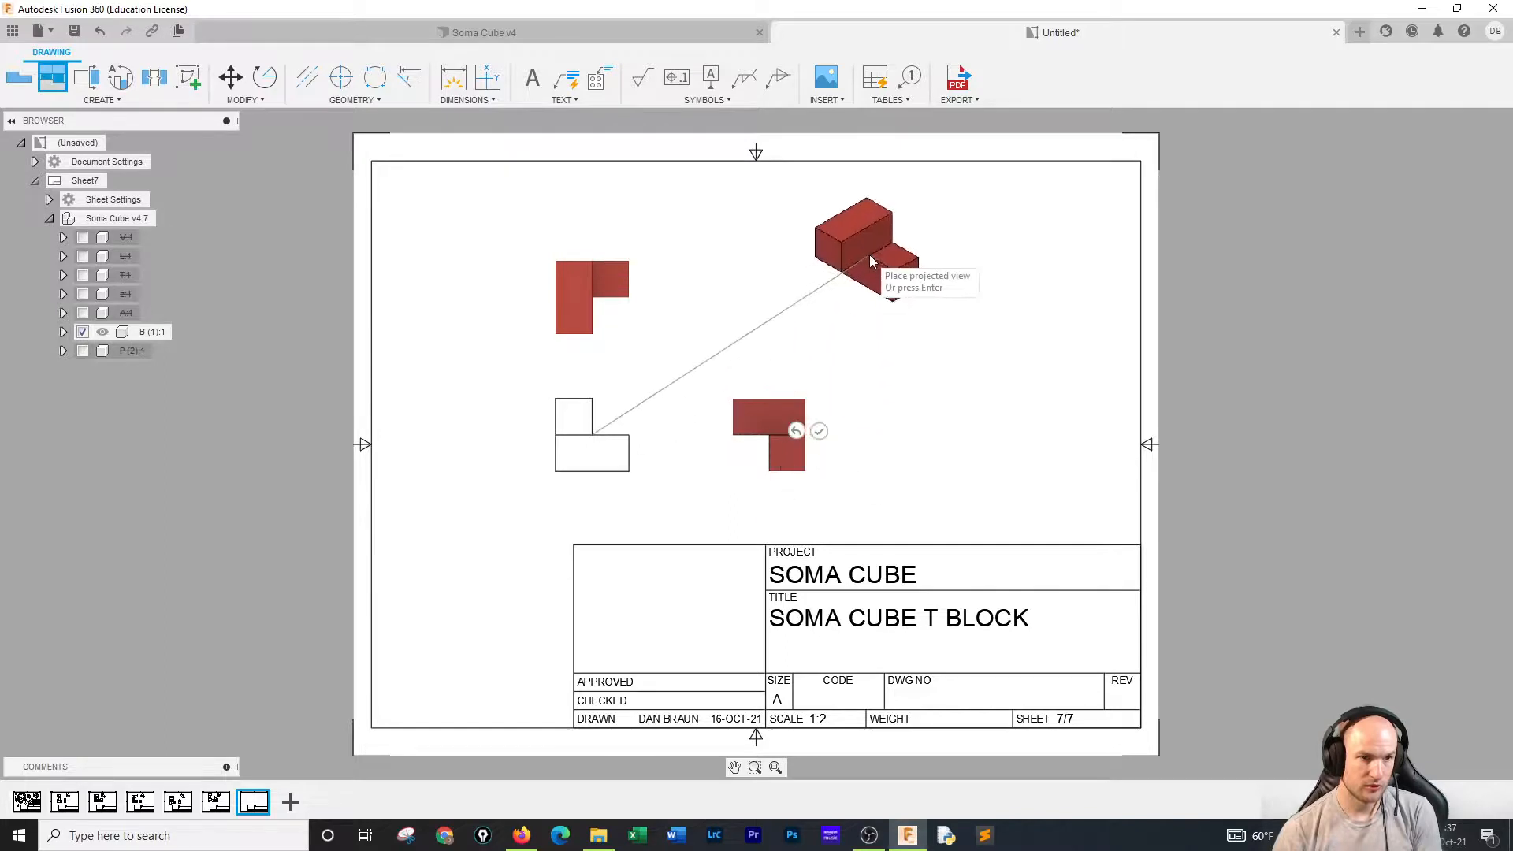
right_click(956, 294)
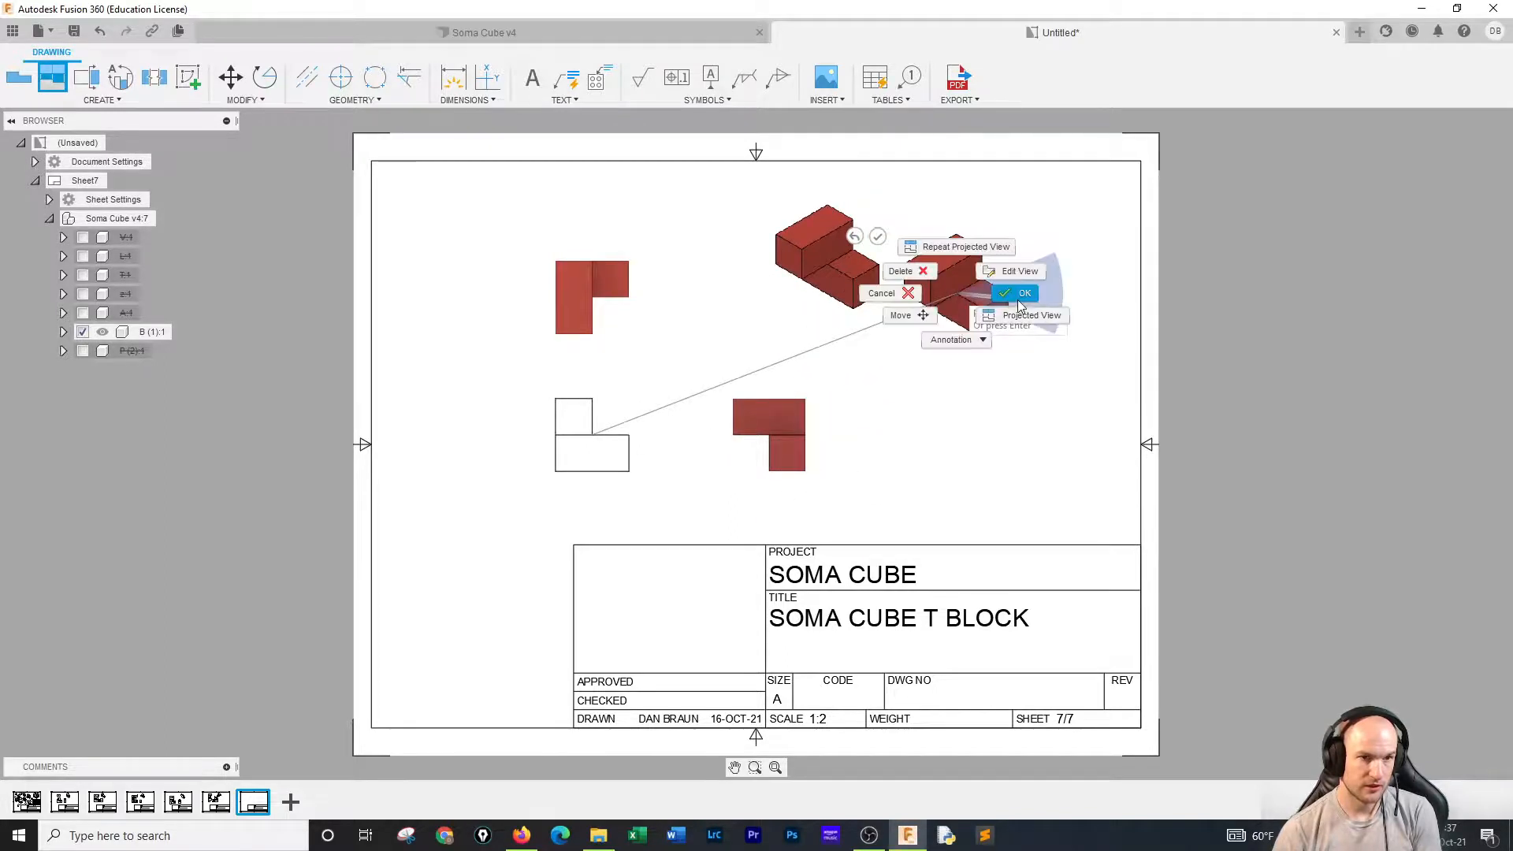
left_click(1017, 297)
Set the B block's isometric view to the shaded style without hidden edges.
double_click(825, 317)
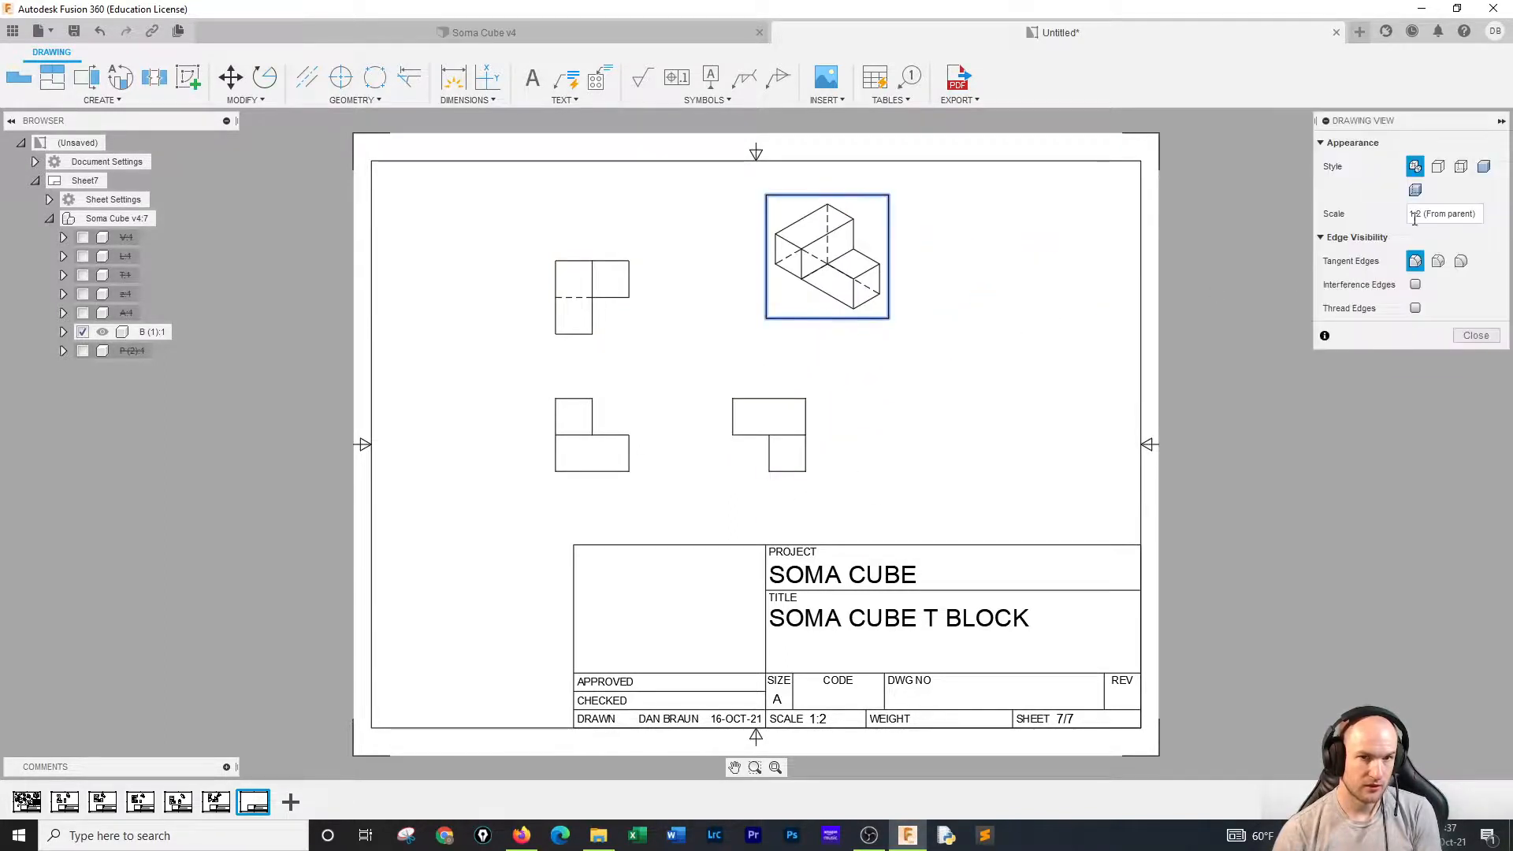
left_click(1481, 170)
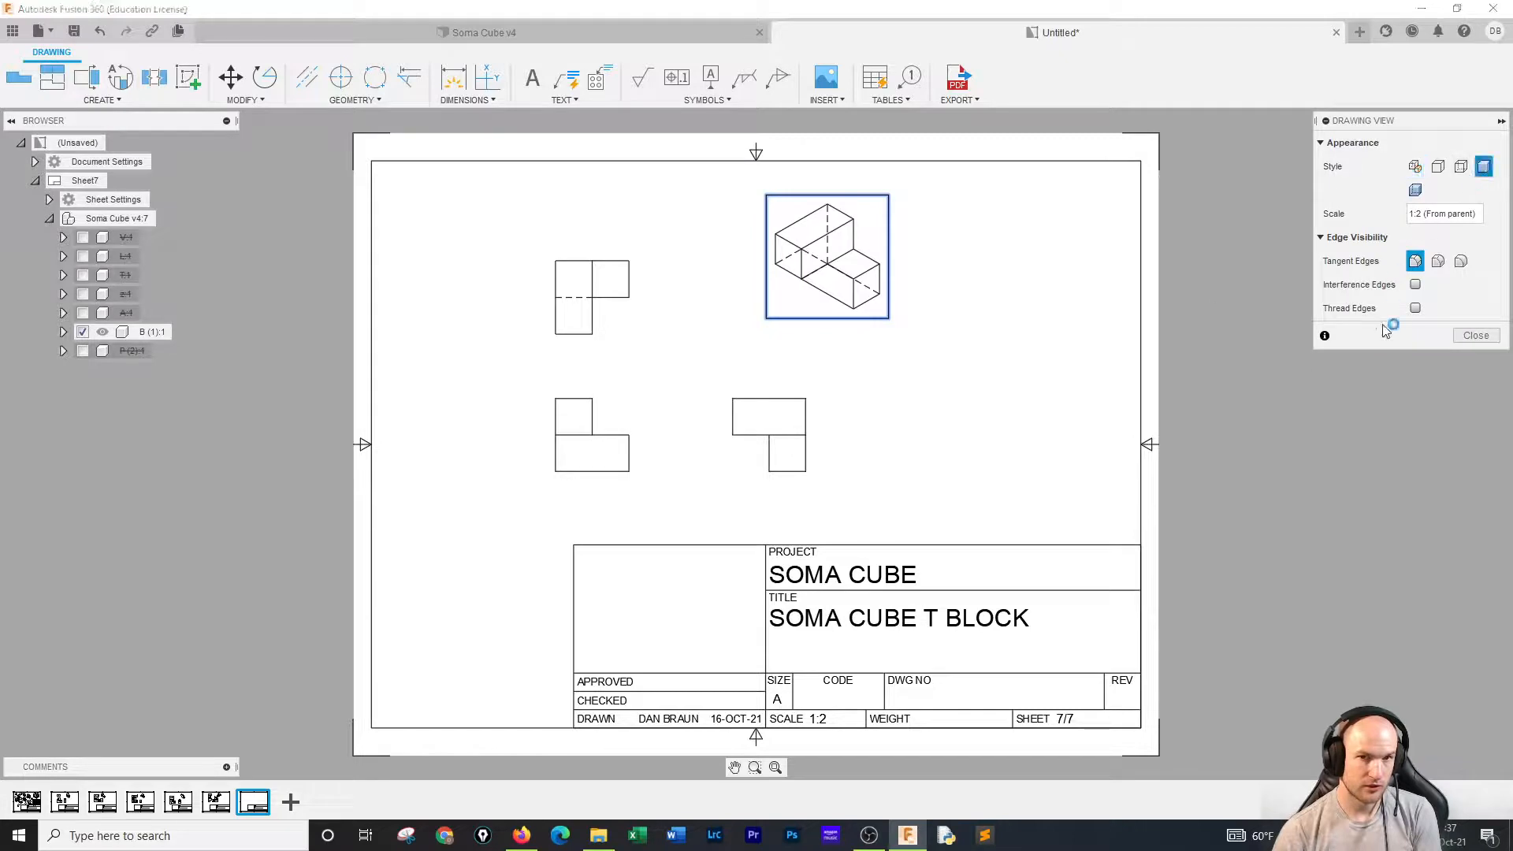
left_click(1473, 334)
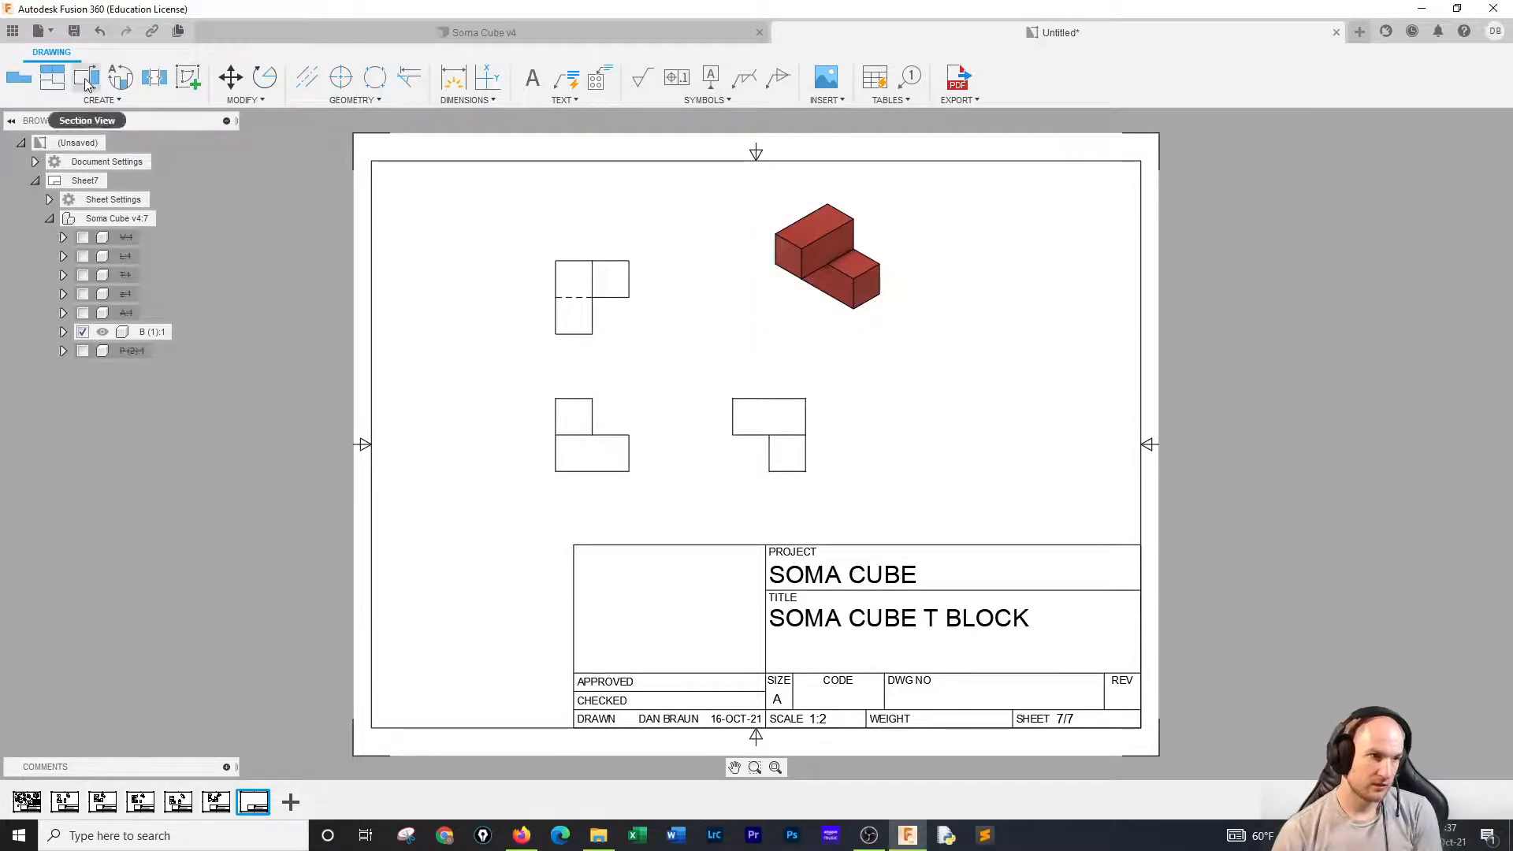
Dimension the upper square's width and the overall width above the B block's base view.
left_click(445, 76)
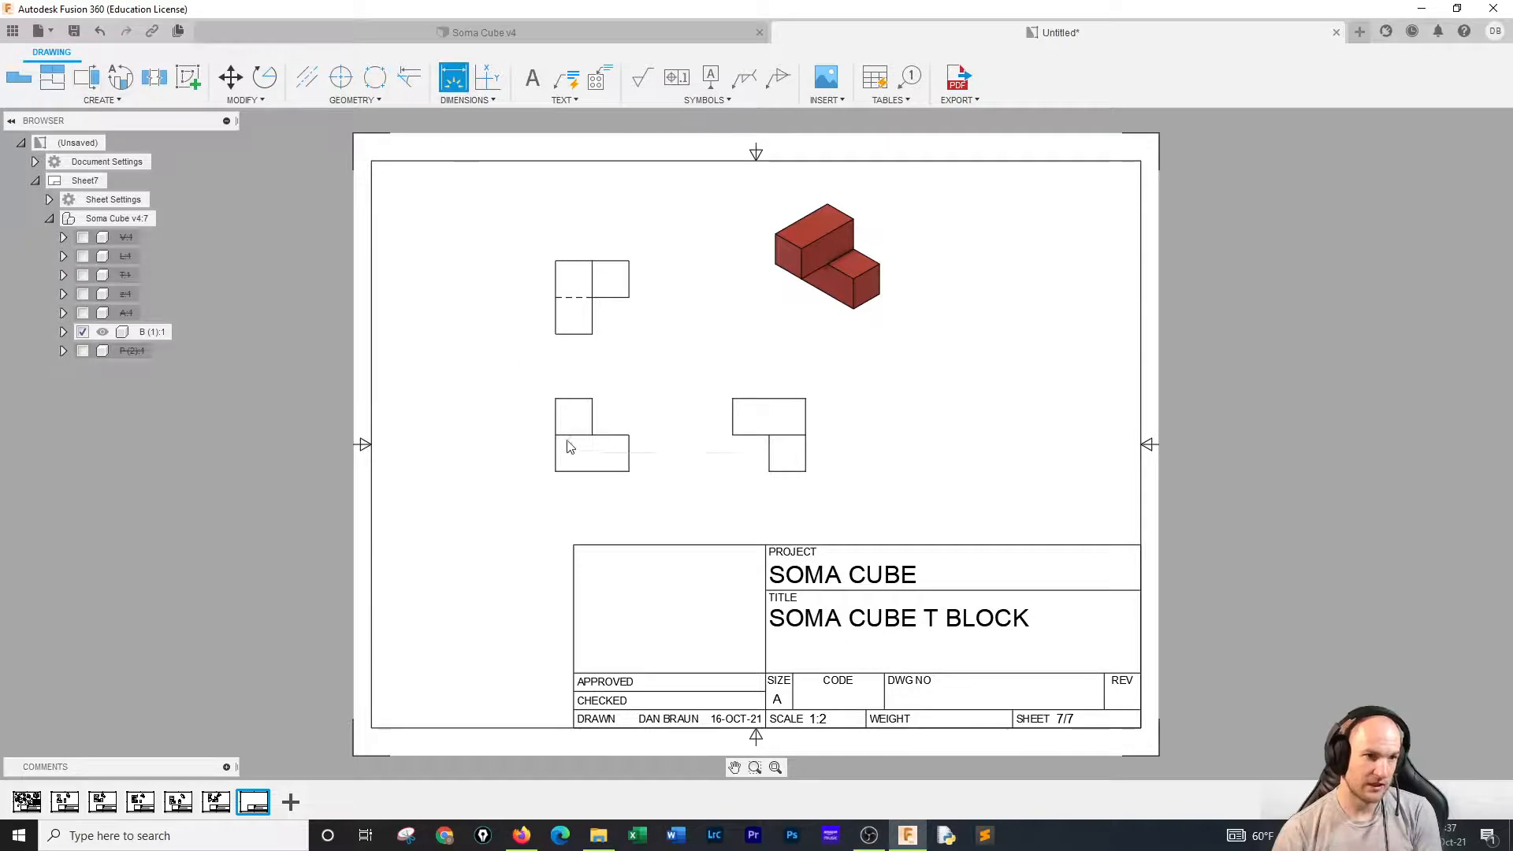
left_click(579, 399)
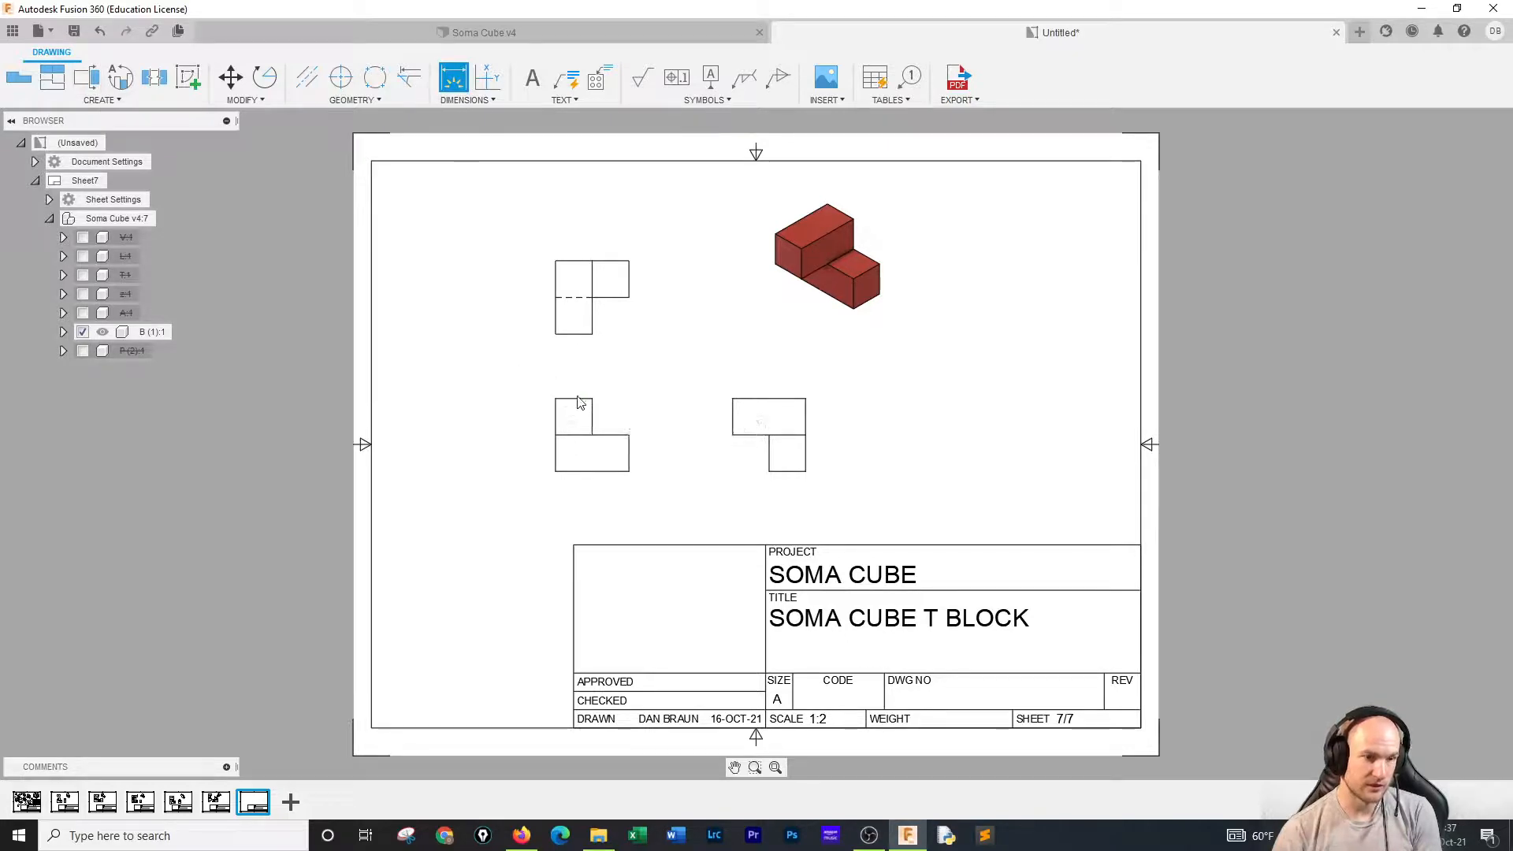
left_click(577, 393)
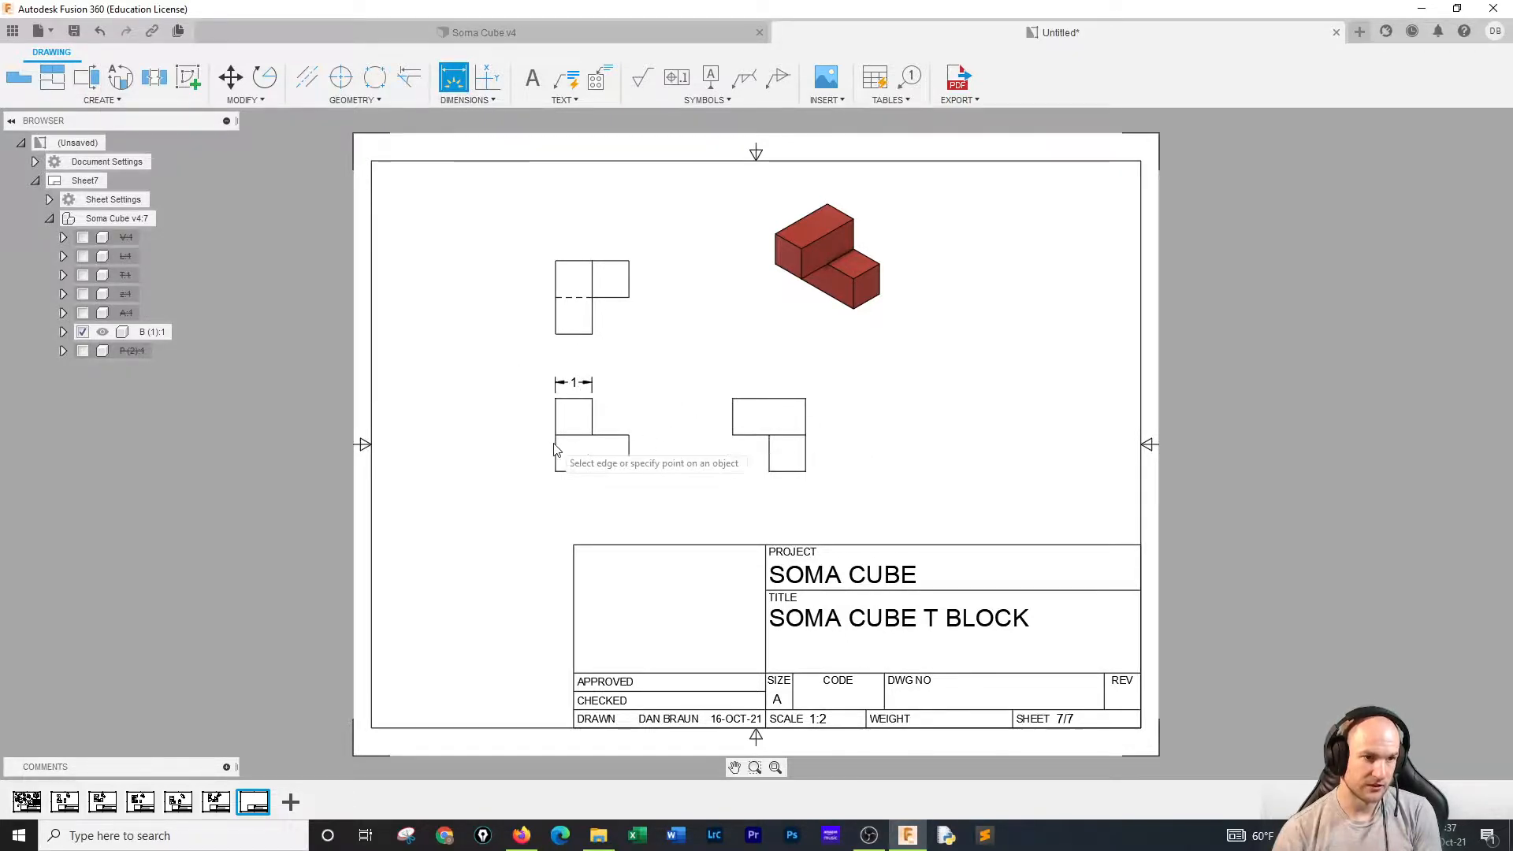
left_click(556, 423)
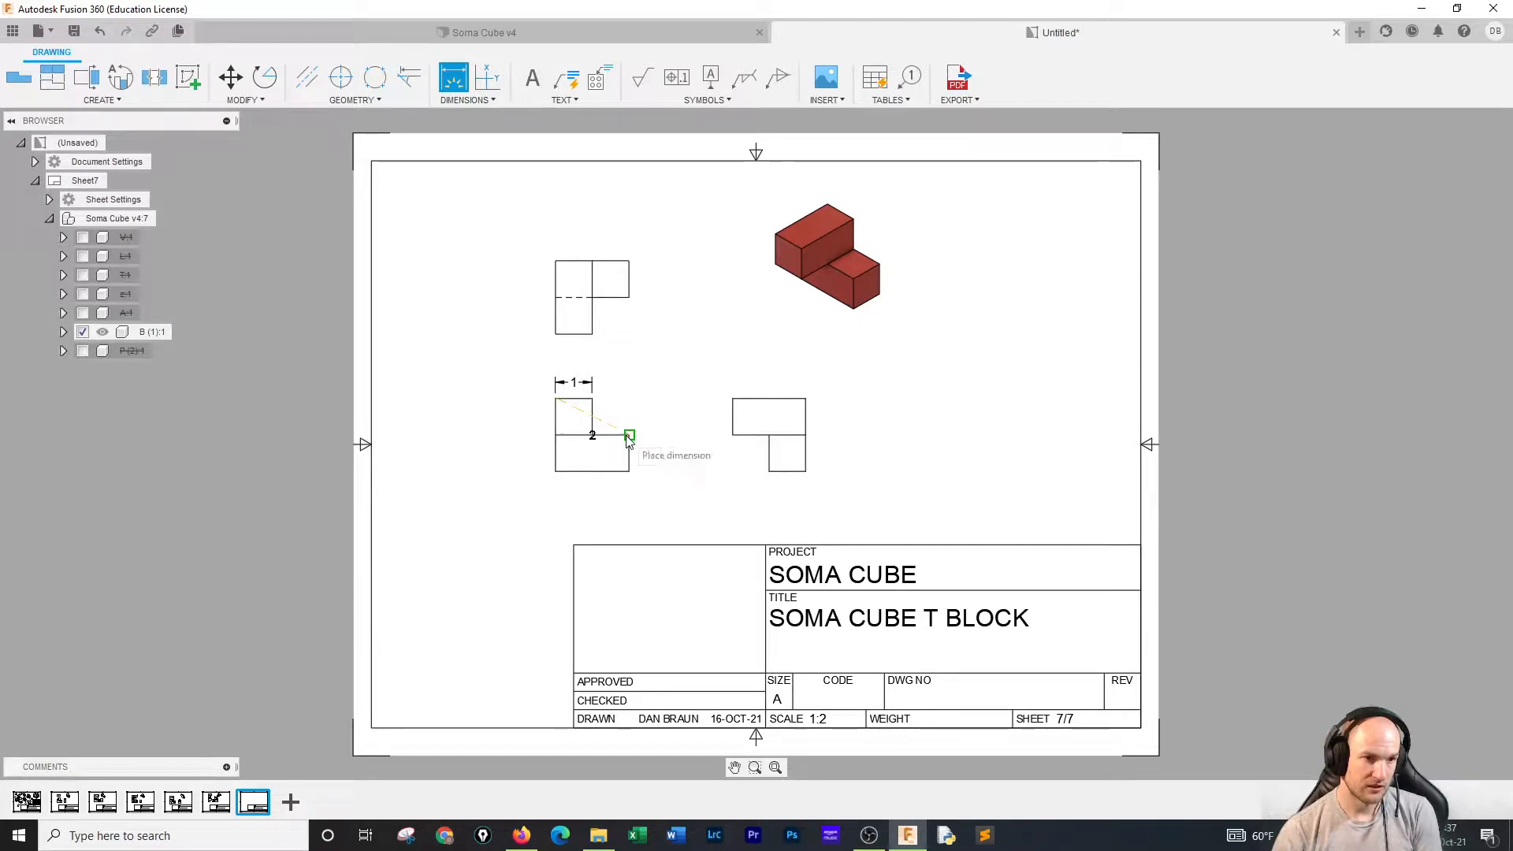
left_click(603, 359)
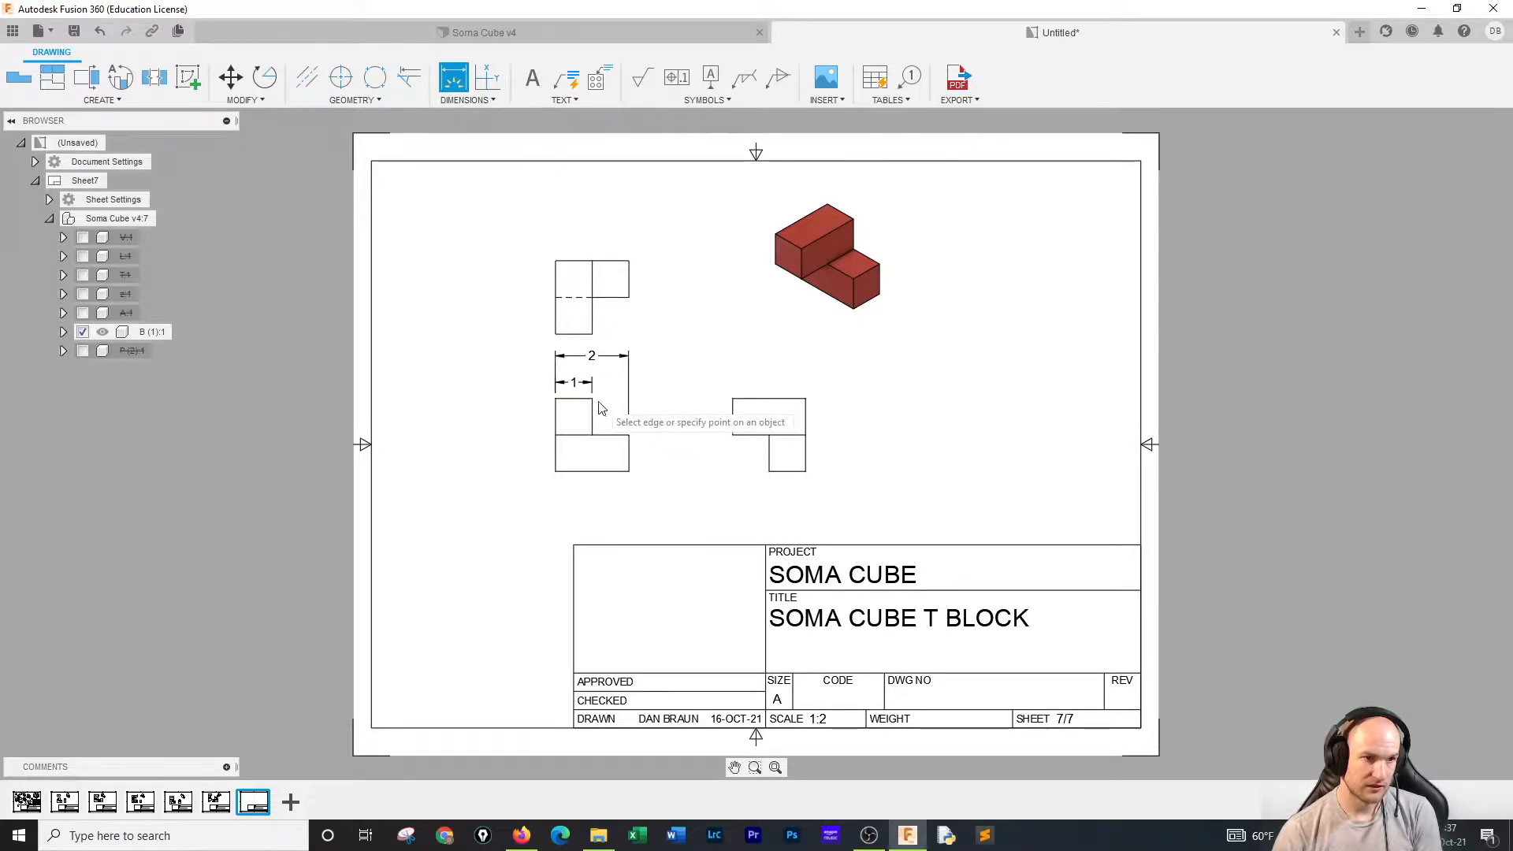
Dimension the upper square's height and the overall height to the right of the B block's base view.
left_click(593, 399)
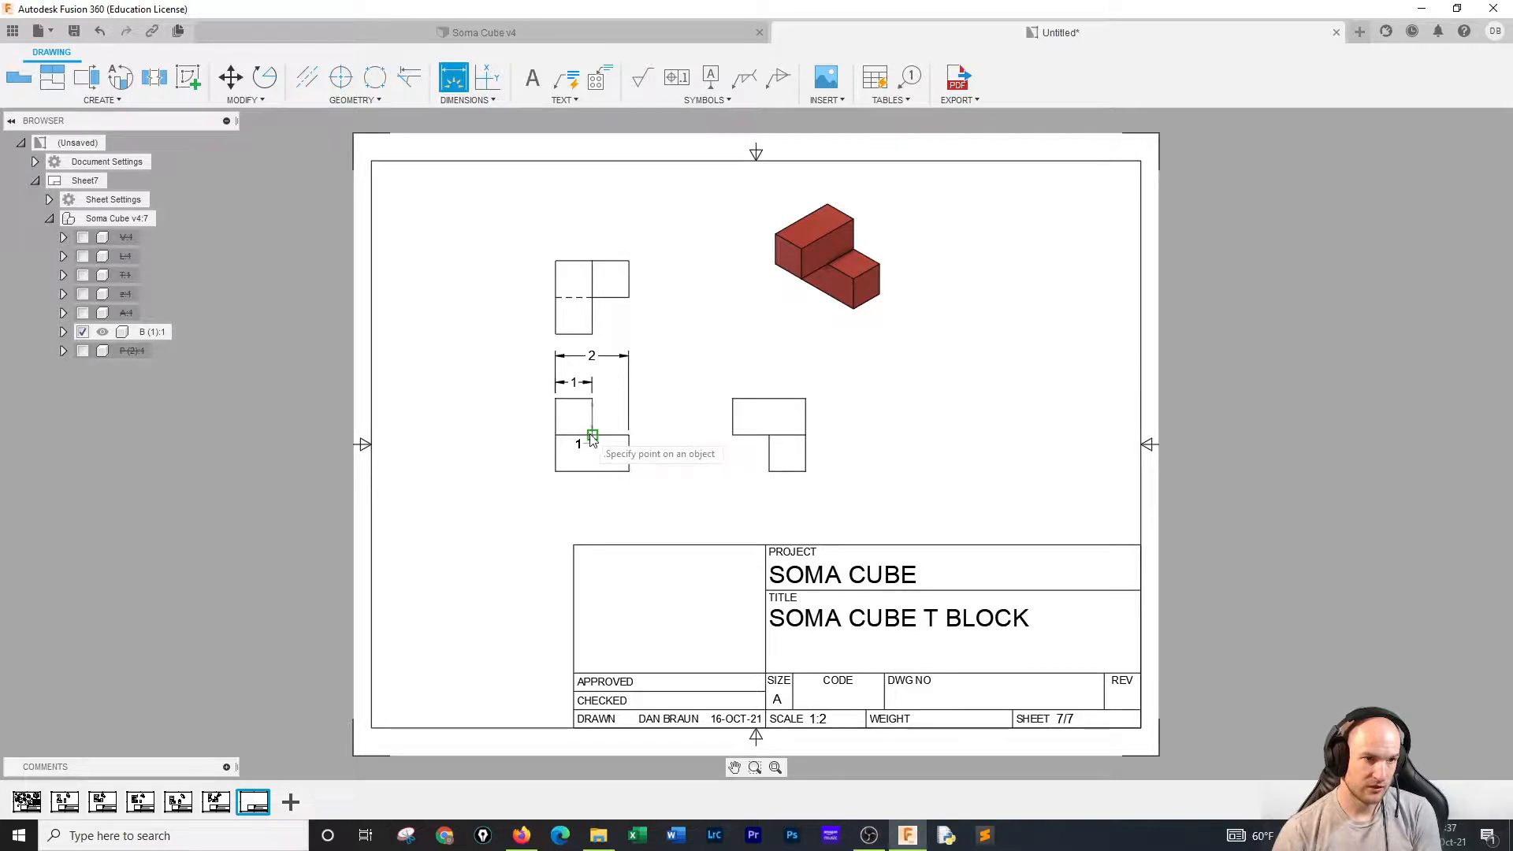
left_click(592, 435)
left_click(659, 439)
left_click(629, 471)
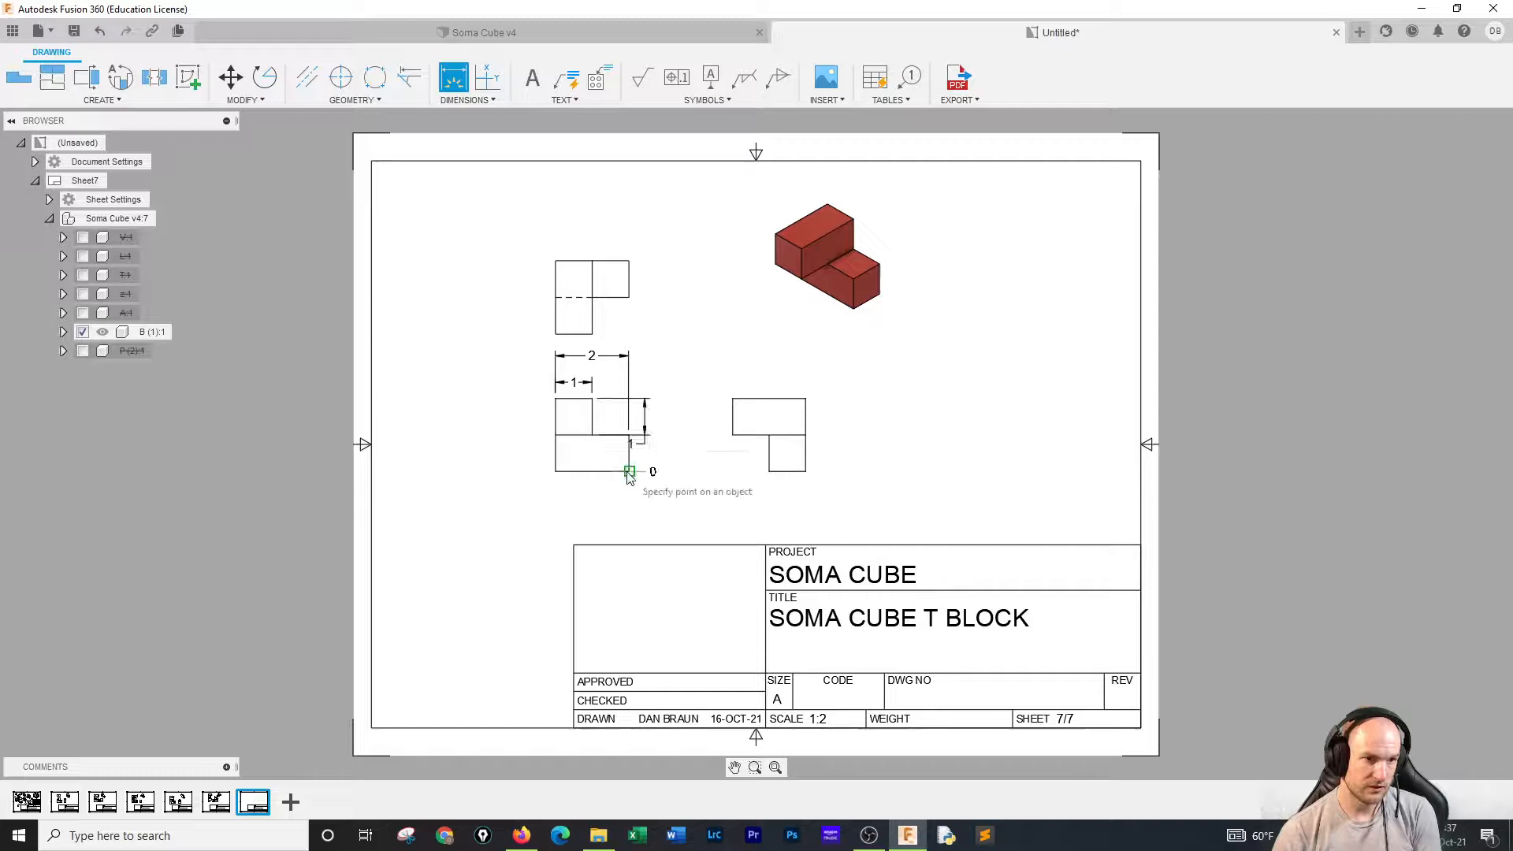
left_click(604, 400)
left_click(682, 467)
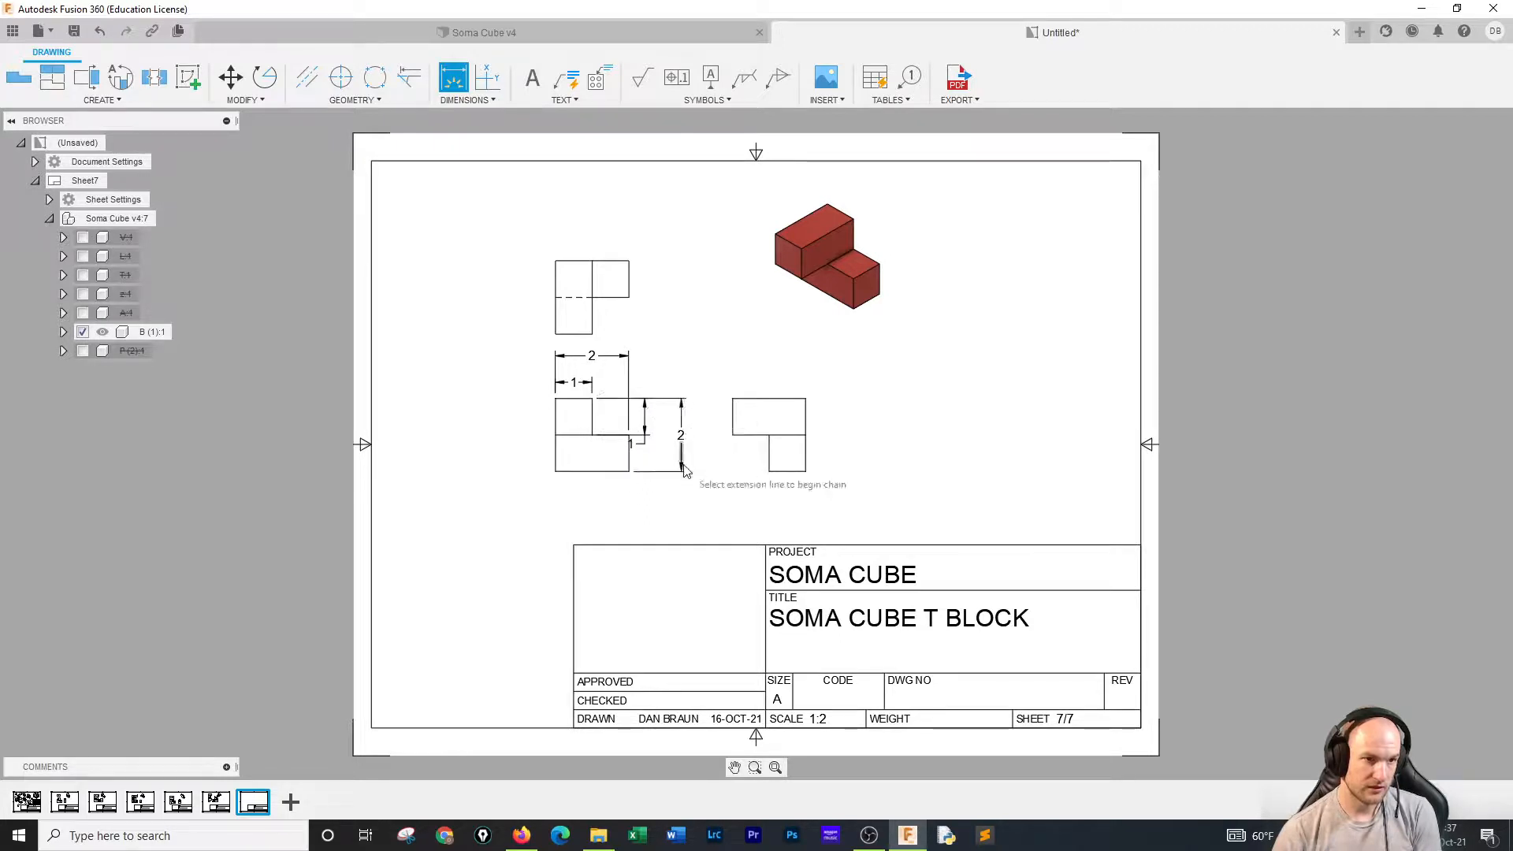
key("Escape")
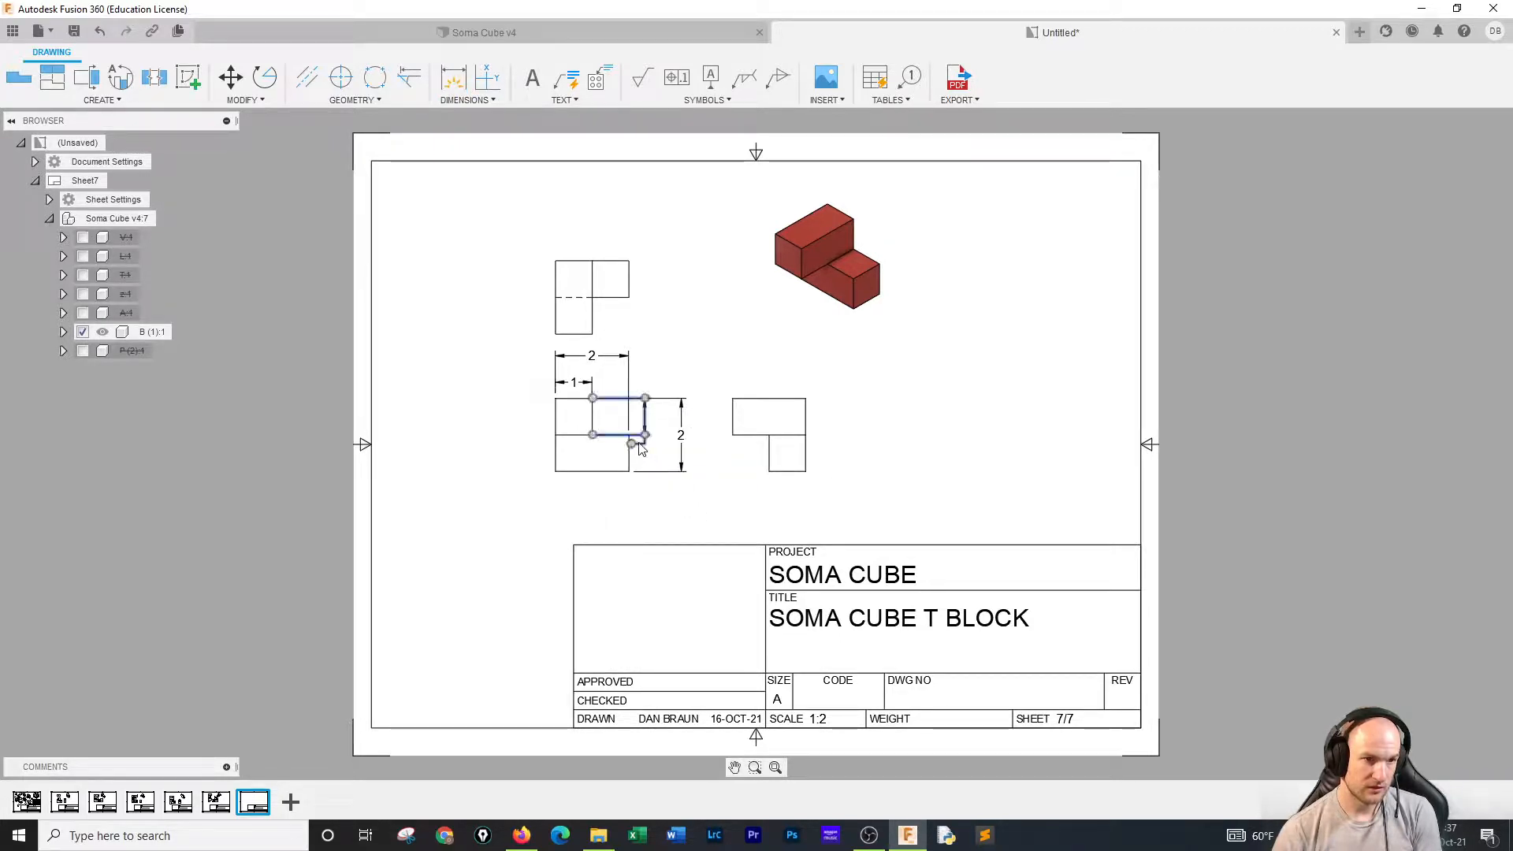
Shift the B block's base view and top view slightly left and reposition the upper square's height dimension beside the base view.
left_click_drag(640, 449, 624, 447)
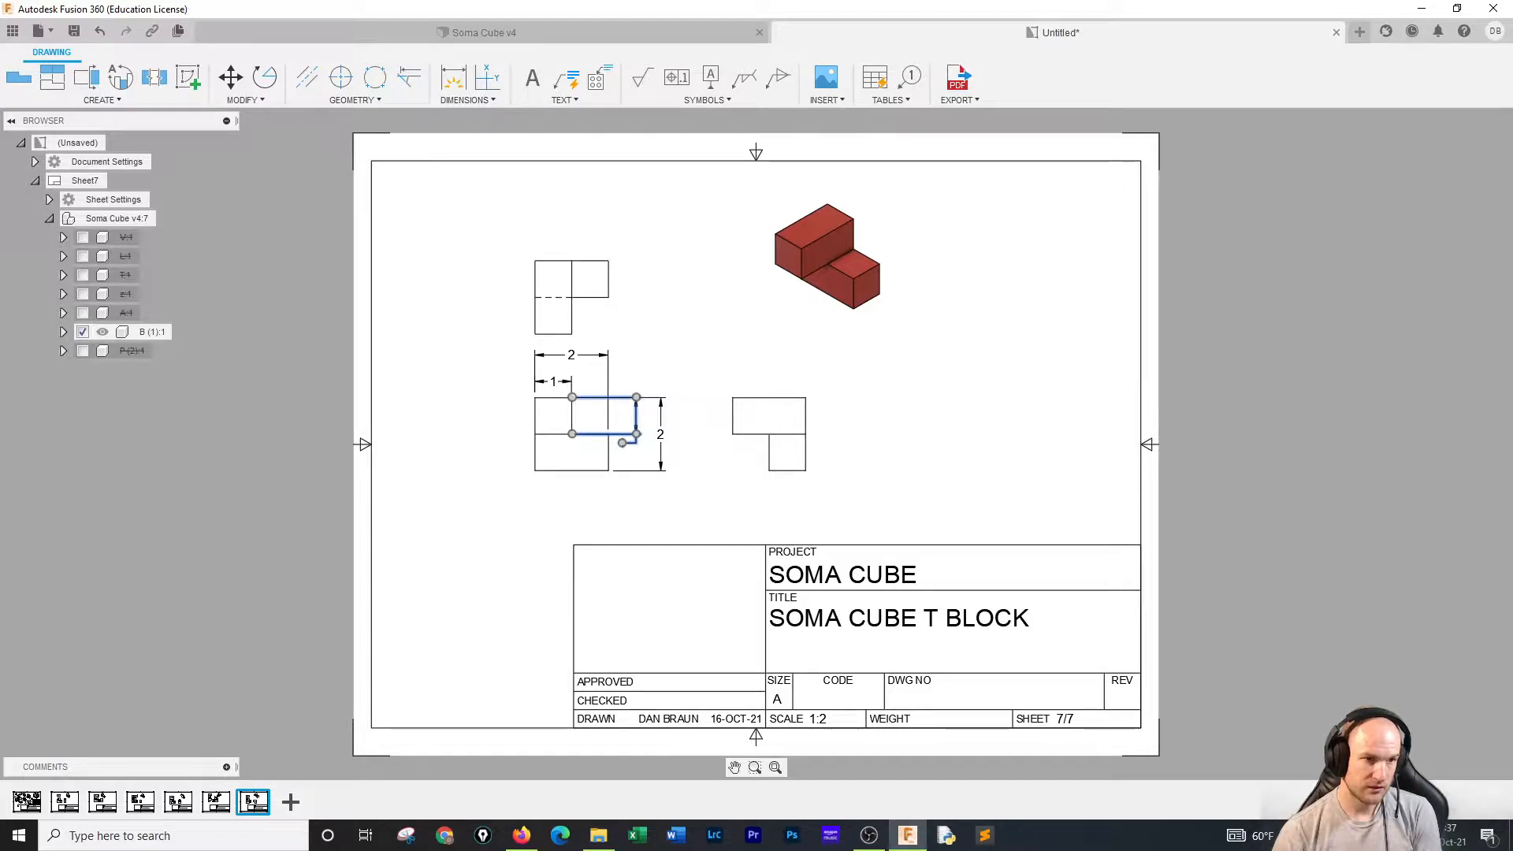
right_click(404, 246)
left_click(719, 268)
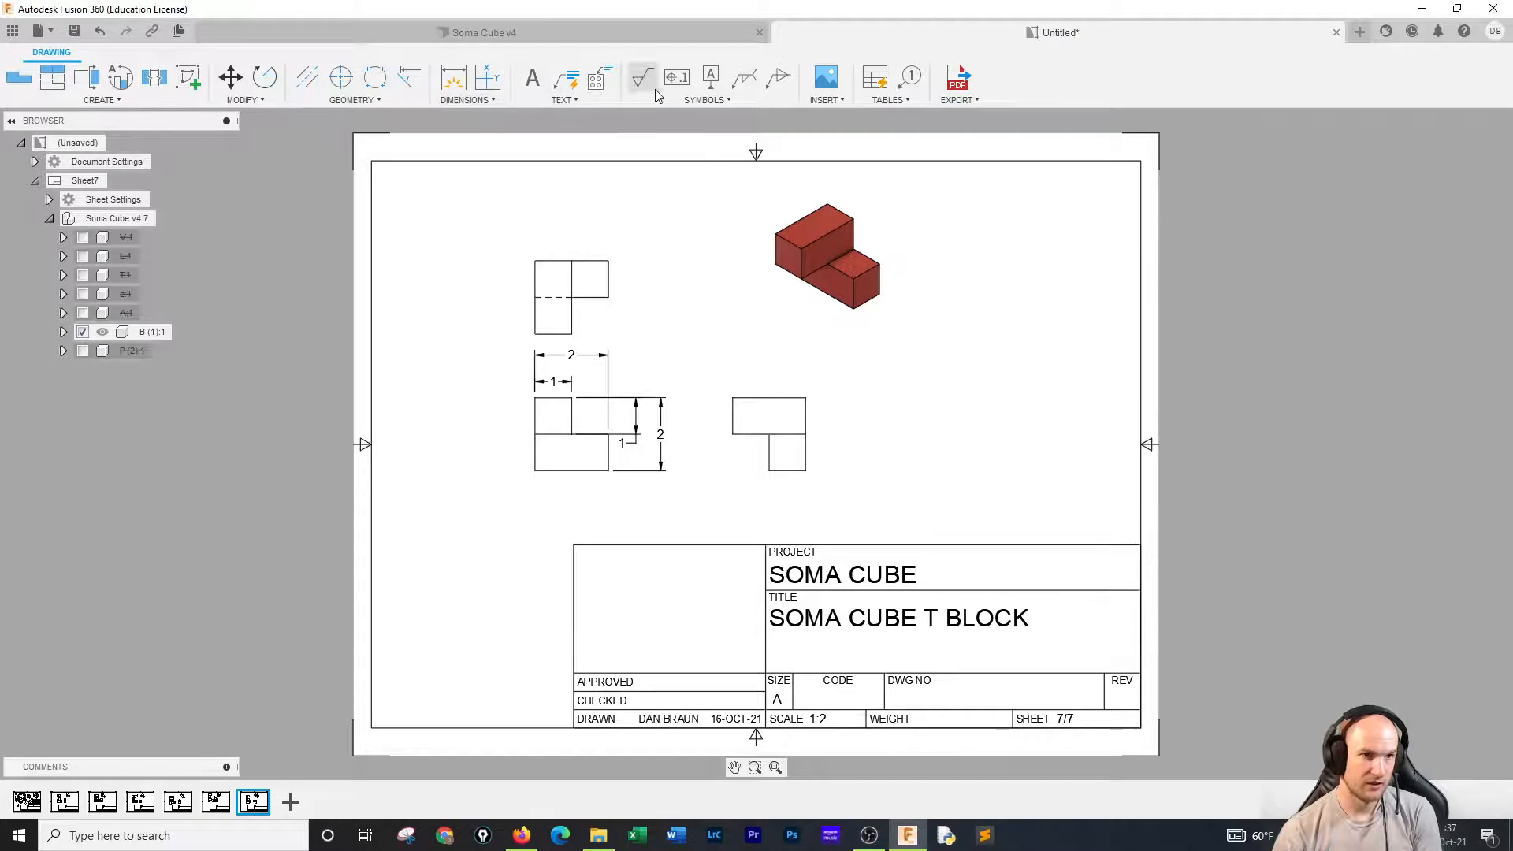
Dimension the overall depth to the right of the B block's top view, in line with the overall height dimension below.
left_click(453, 77)
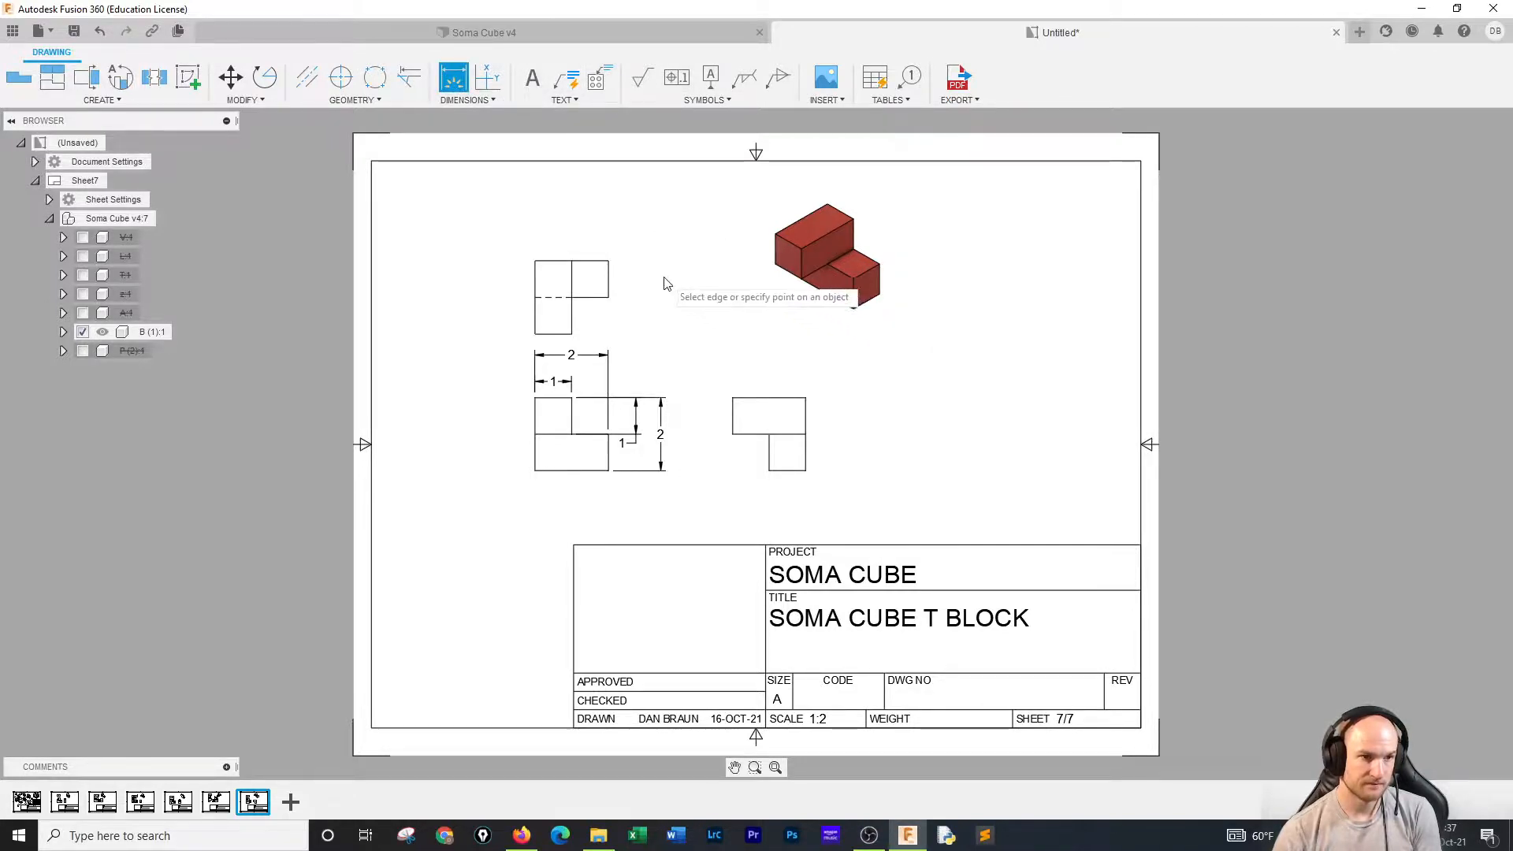
left_click(572, 335)
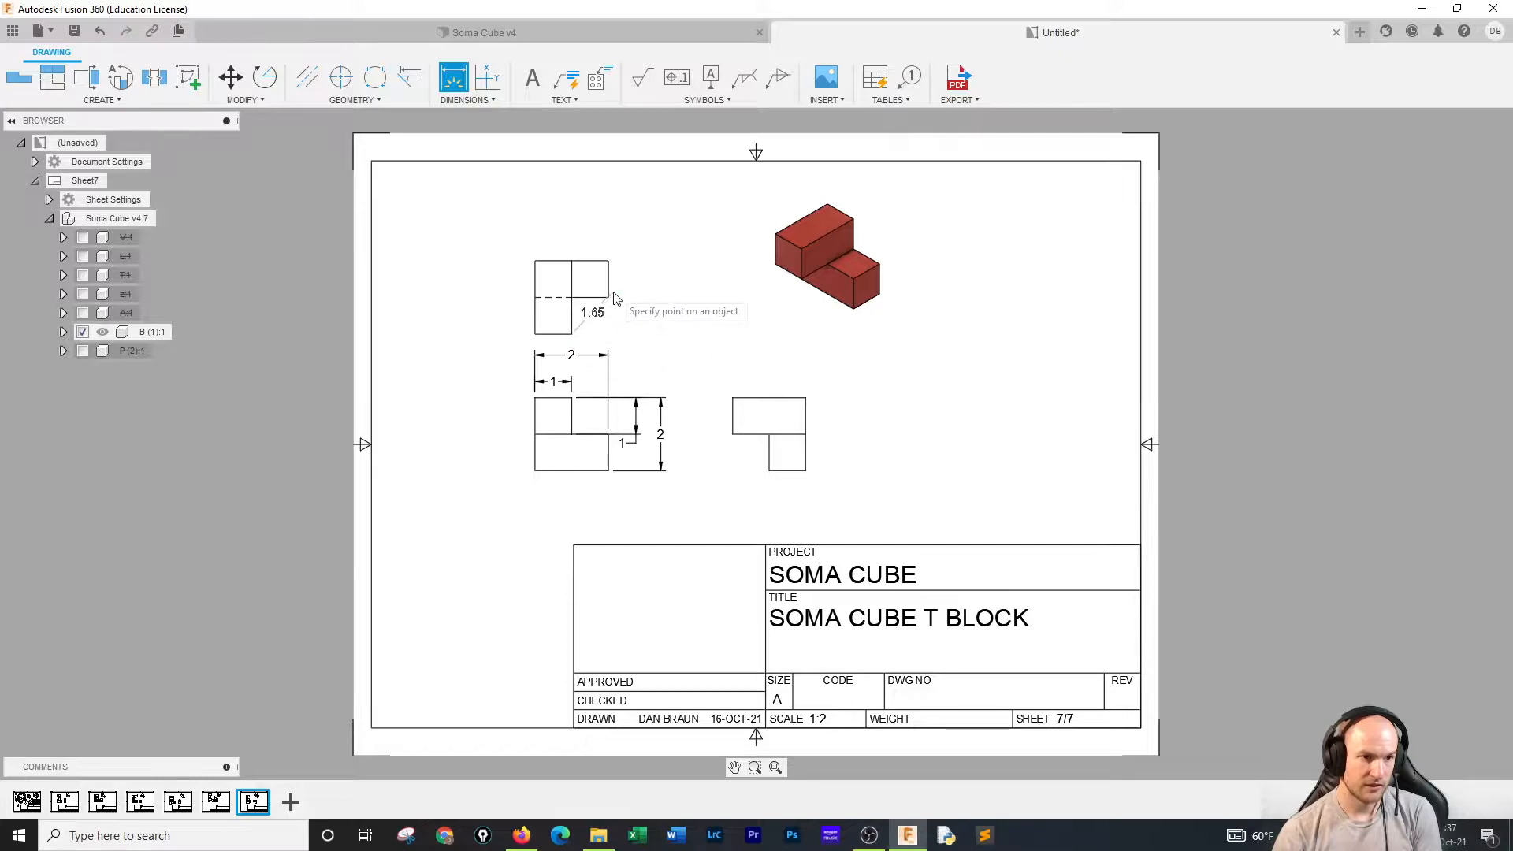
left_click(609, 260)
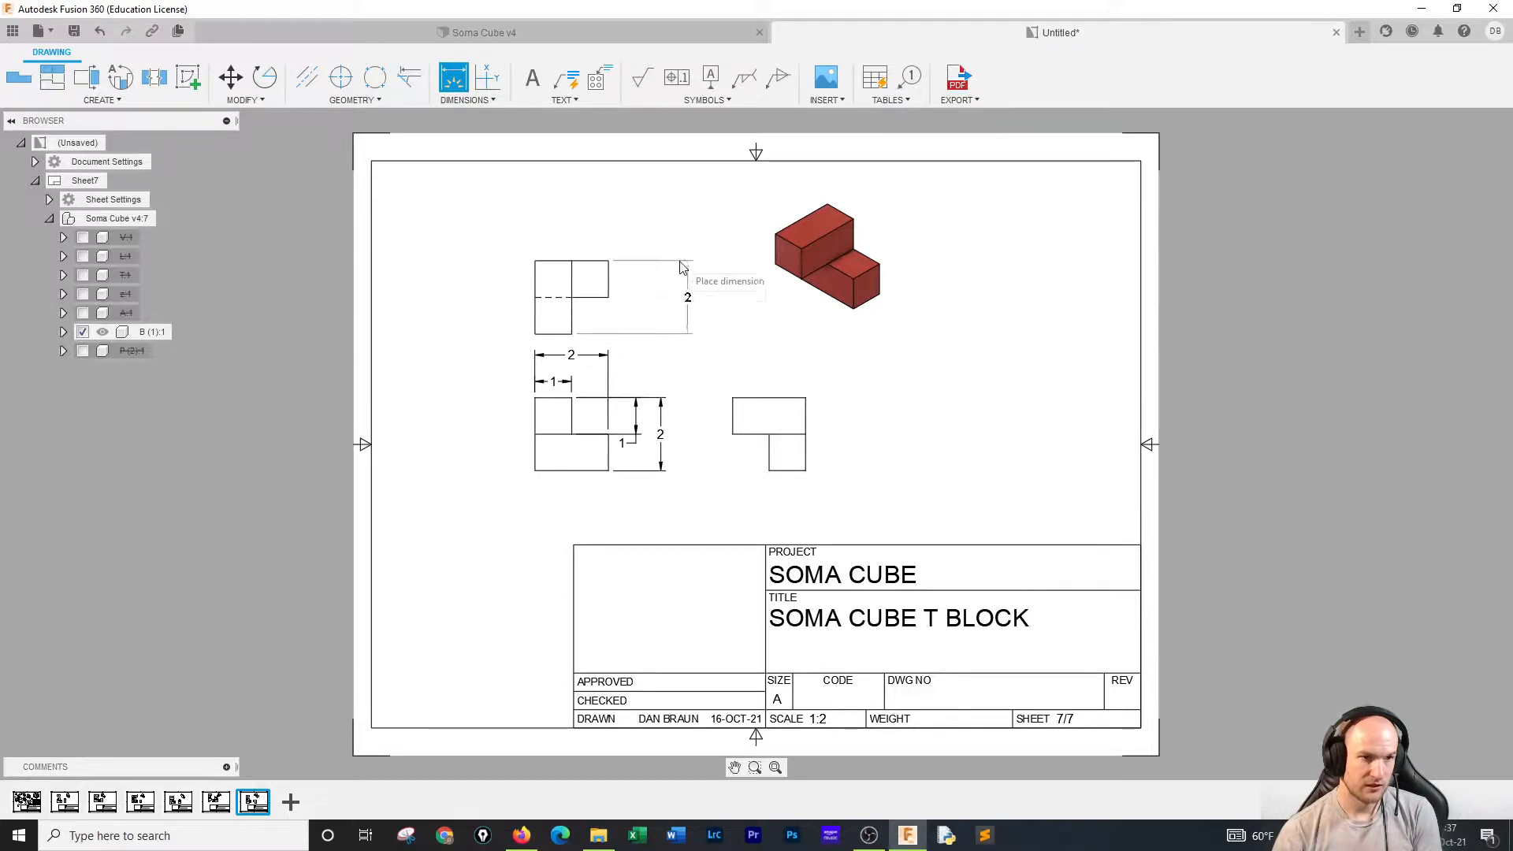
left_click(662, 293)
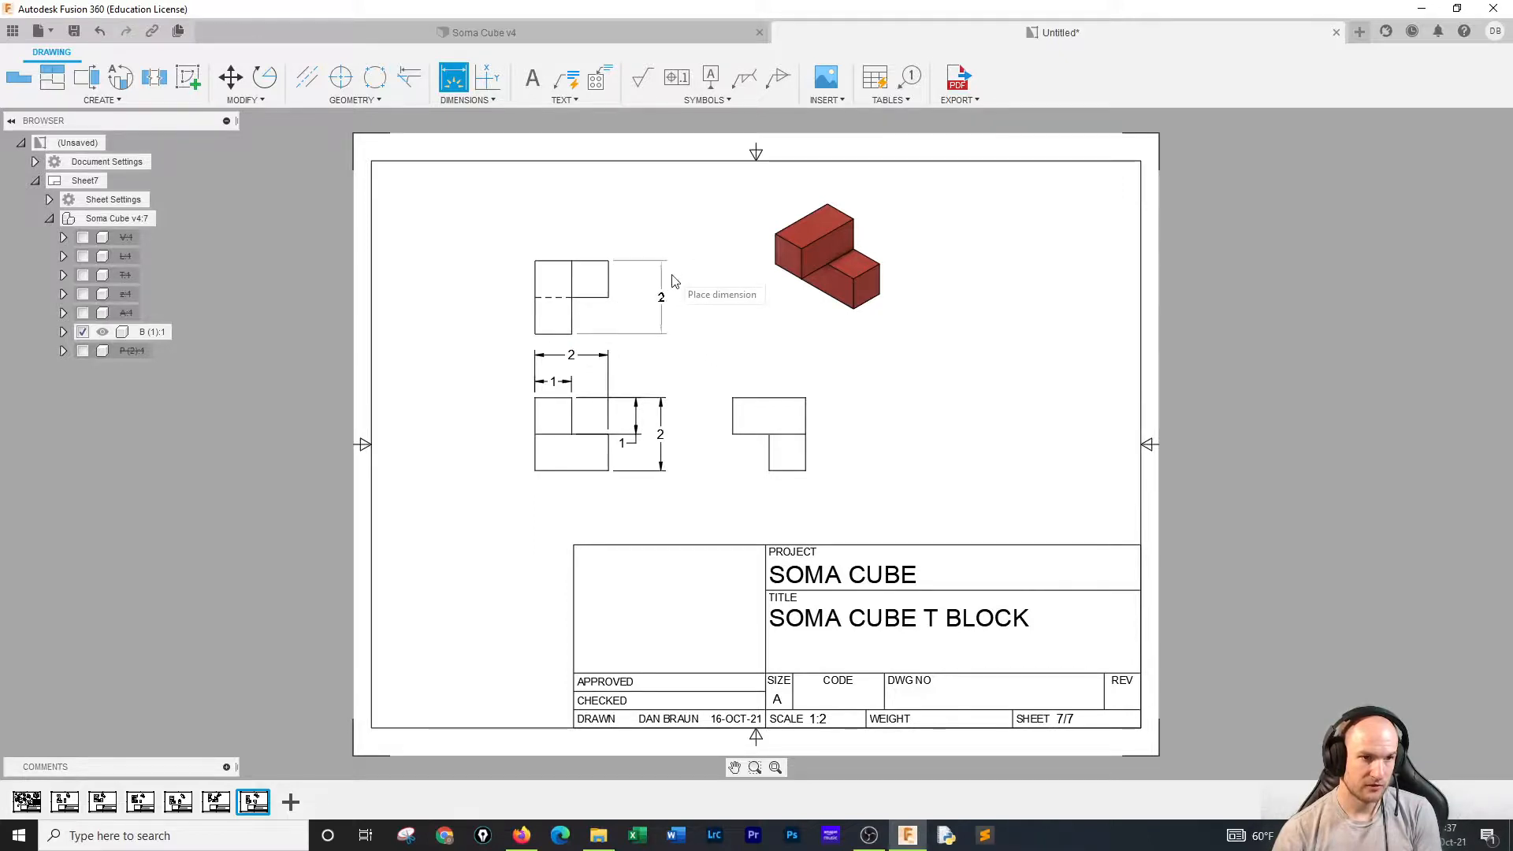
Dimension the right-hand square's depth beside the B block's top view and move its text between the extension lines.
left_click(609, 266)
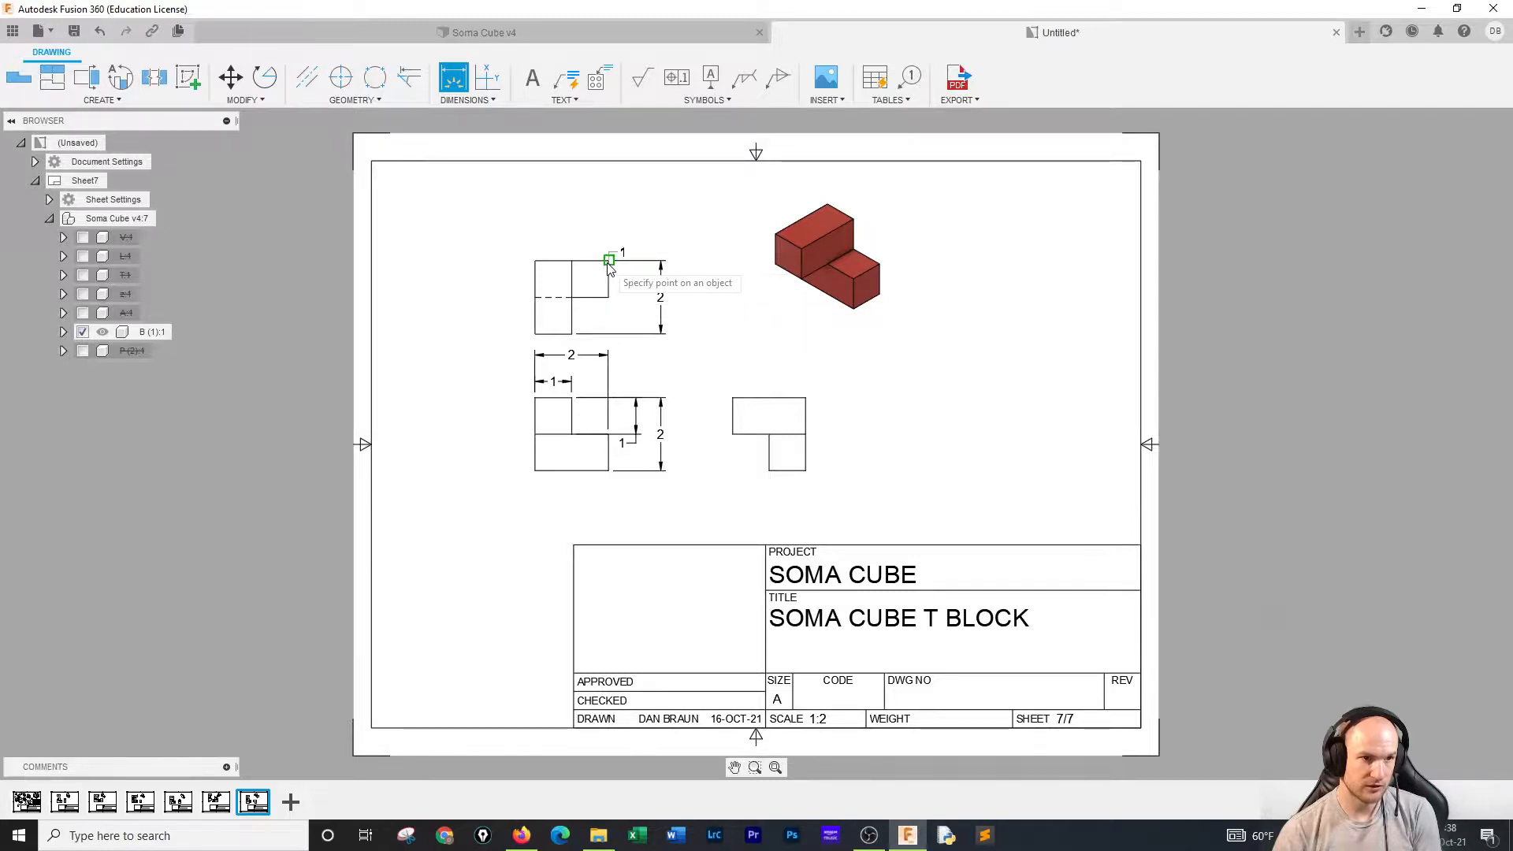
left_click(609, 297)
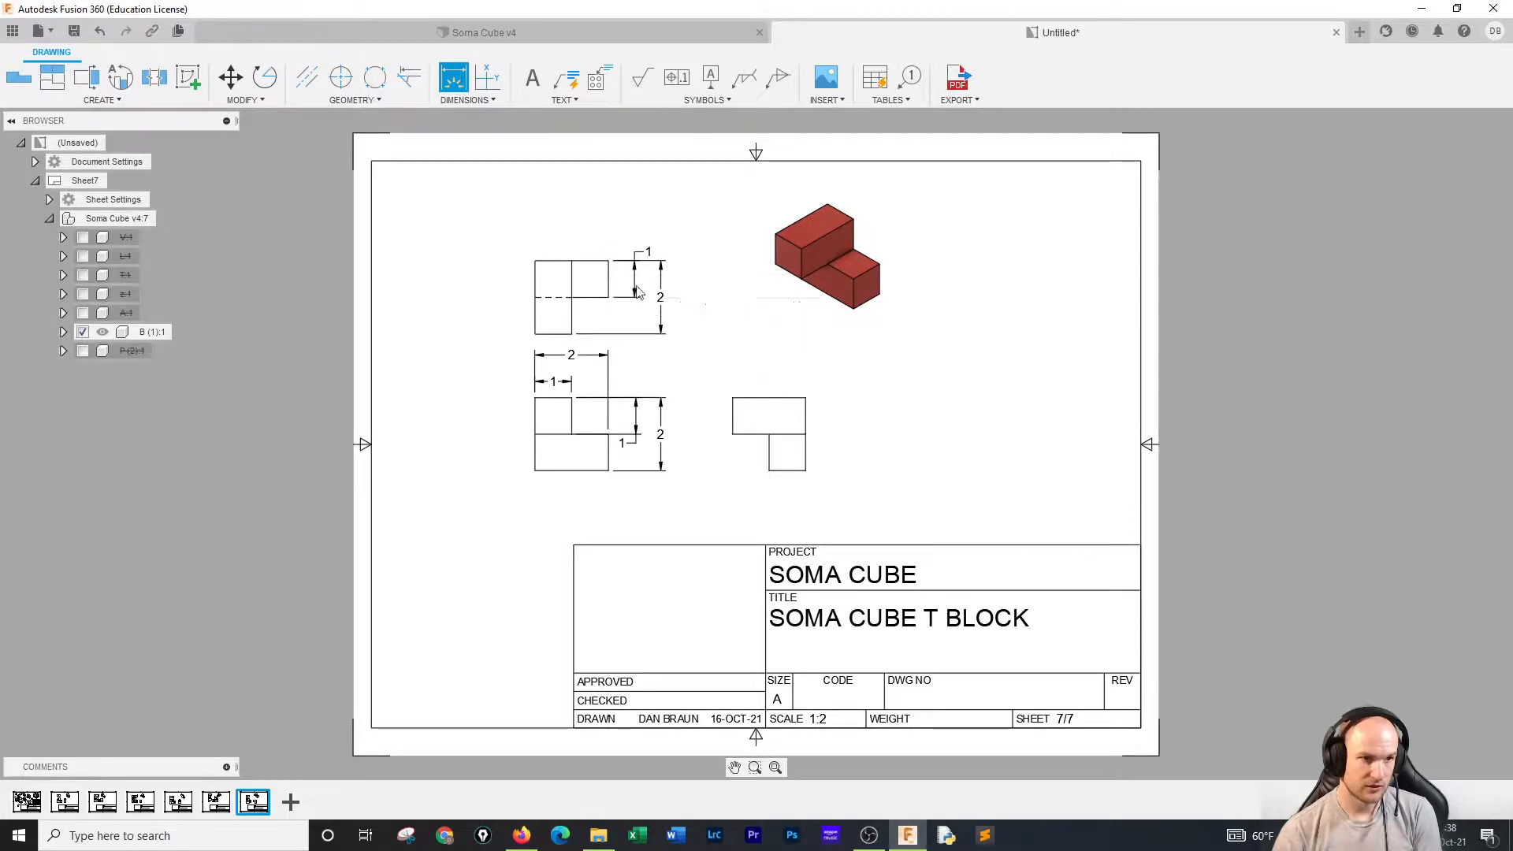
right_click(695, 282)
left_click(742, 285)
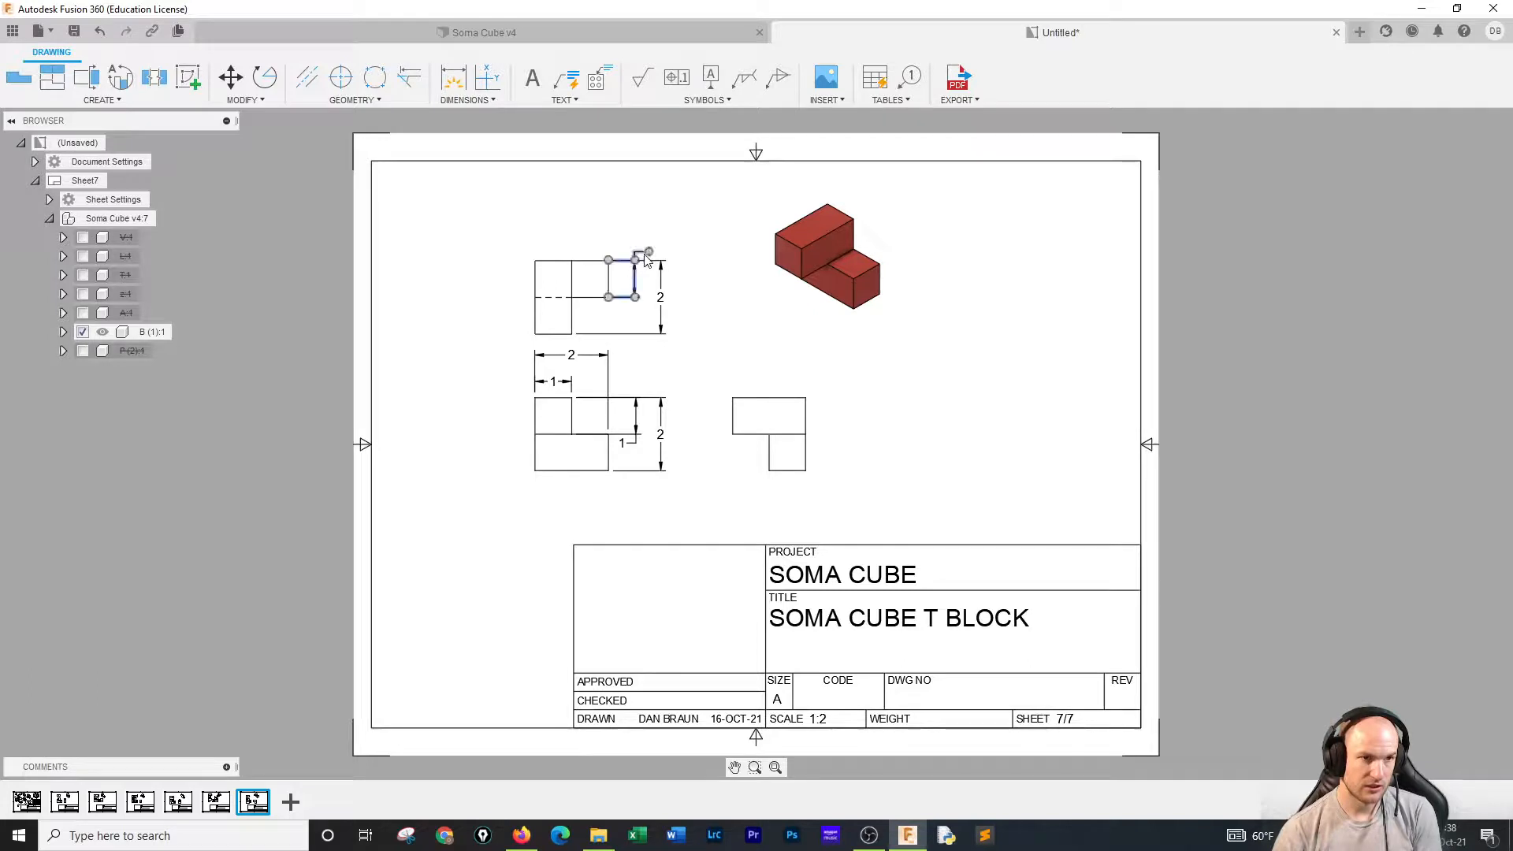
left_click(648, 253)
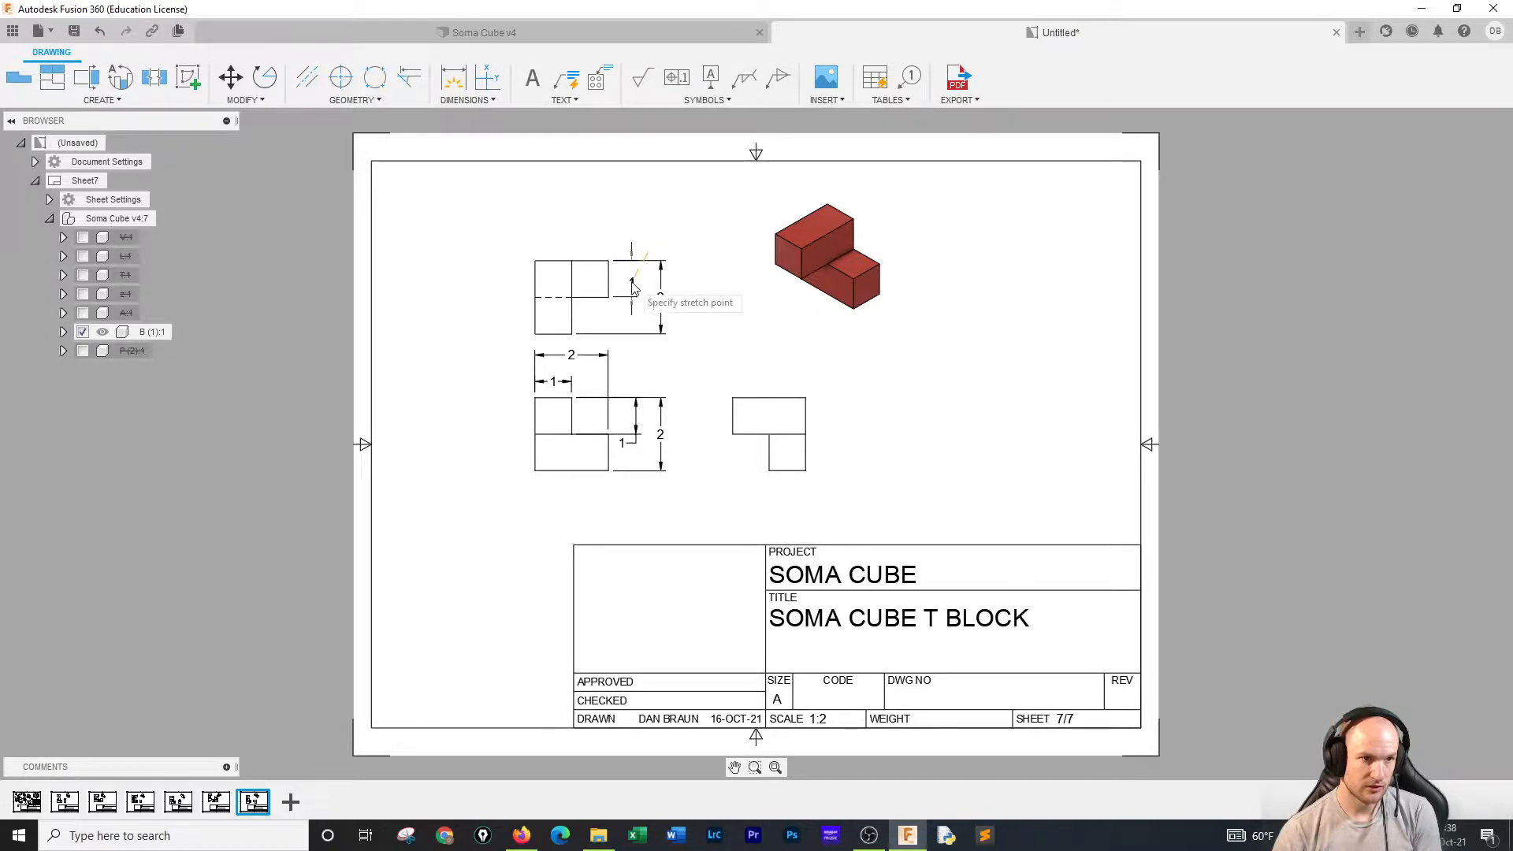
left_click(632, 284)
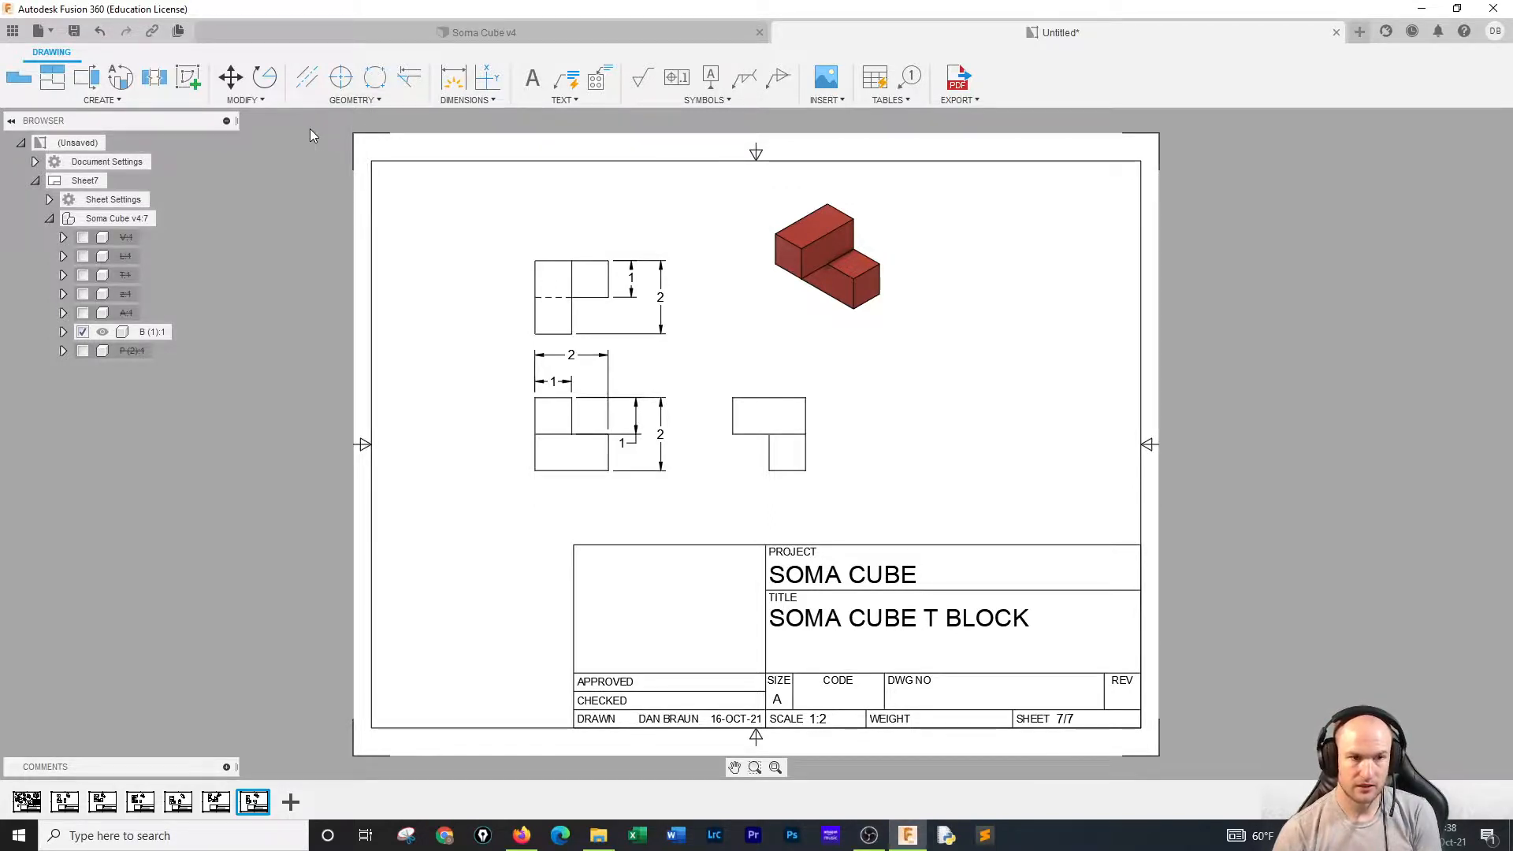
Add a new sheet and place a front base view of the Soma Cube at 1:2 with visible and hidden edges.
left_click(290, 801)
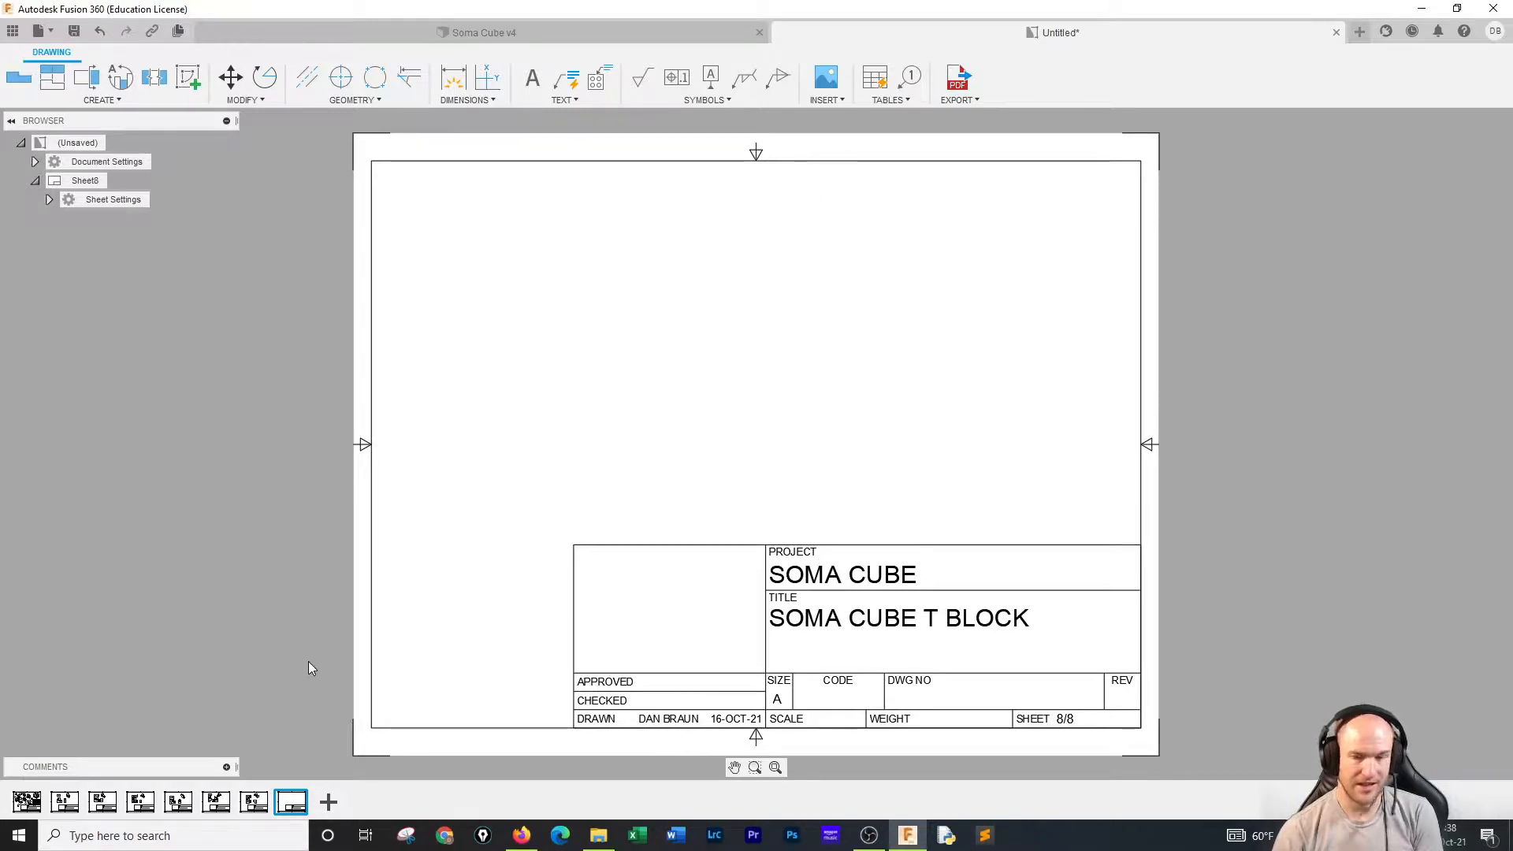
left_click(18, 76)
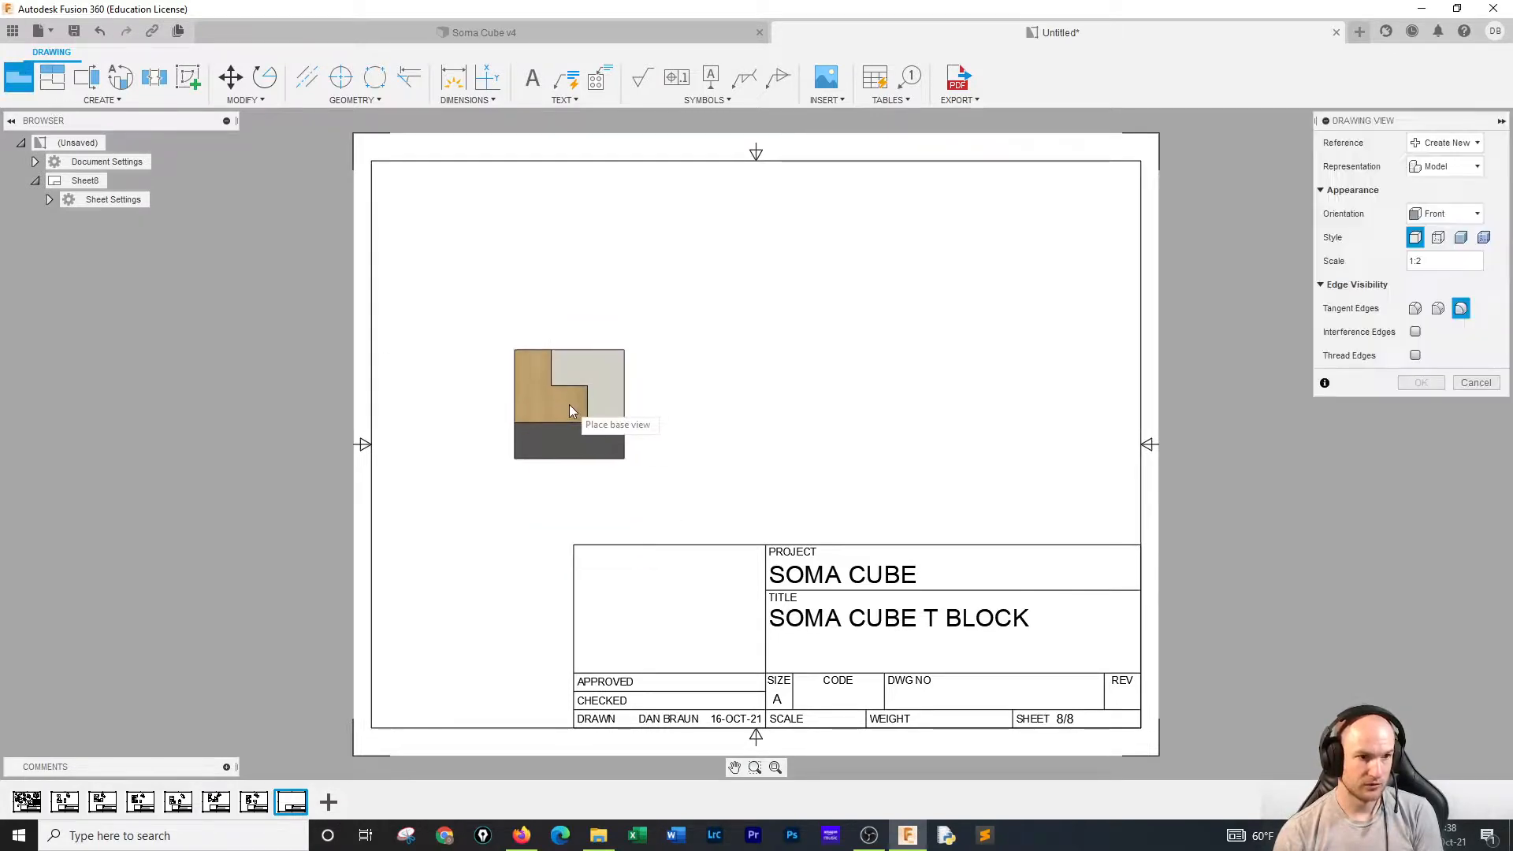
left_click(569, 404)
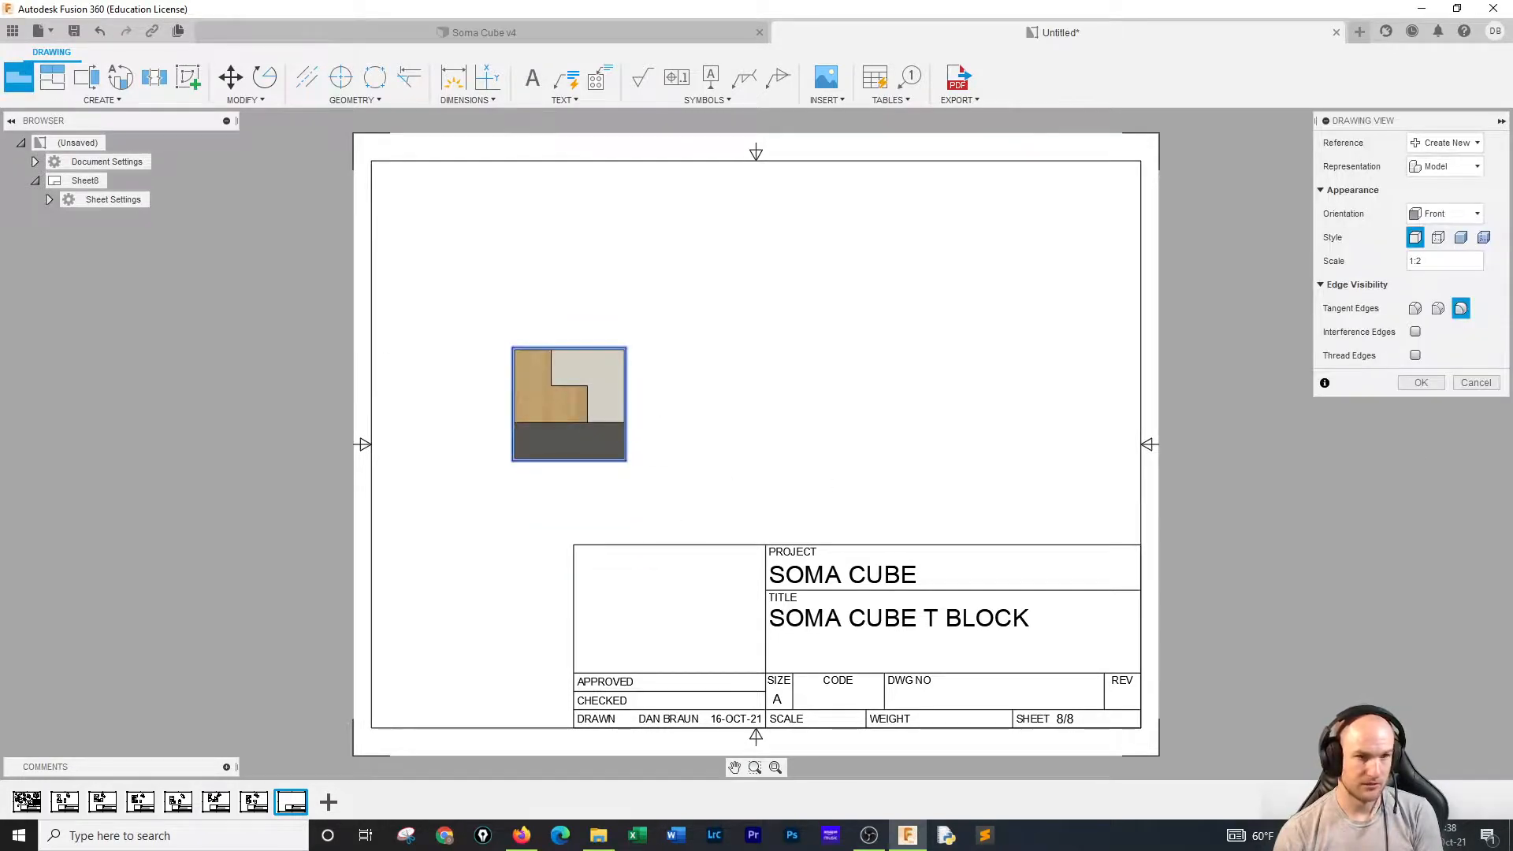
left_click(1438, 237)
left_click(1421, 383)
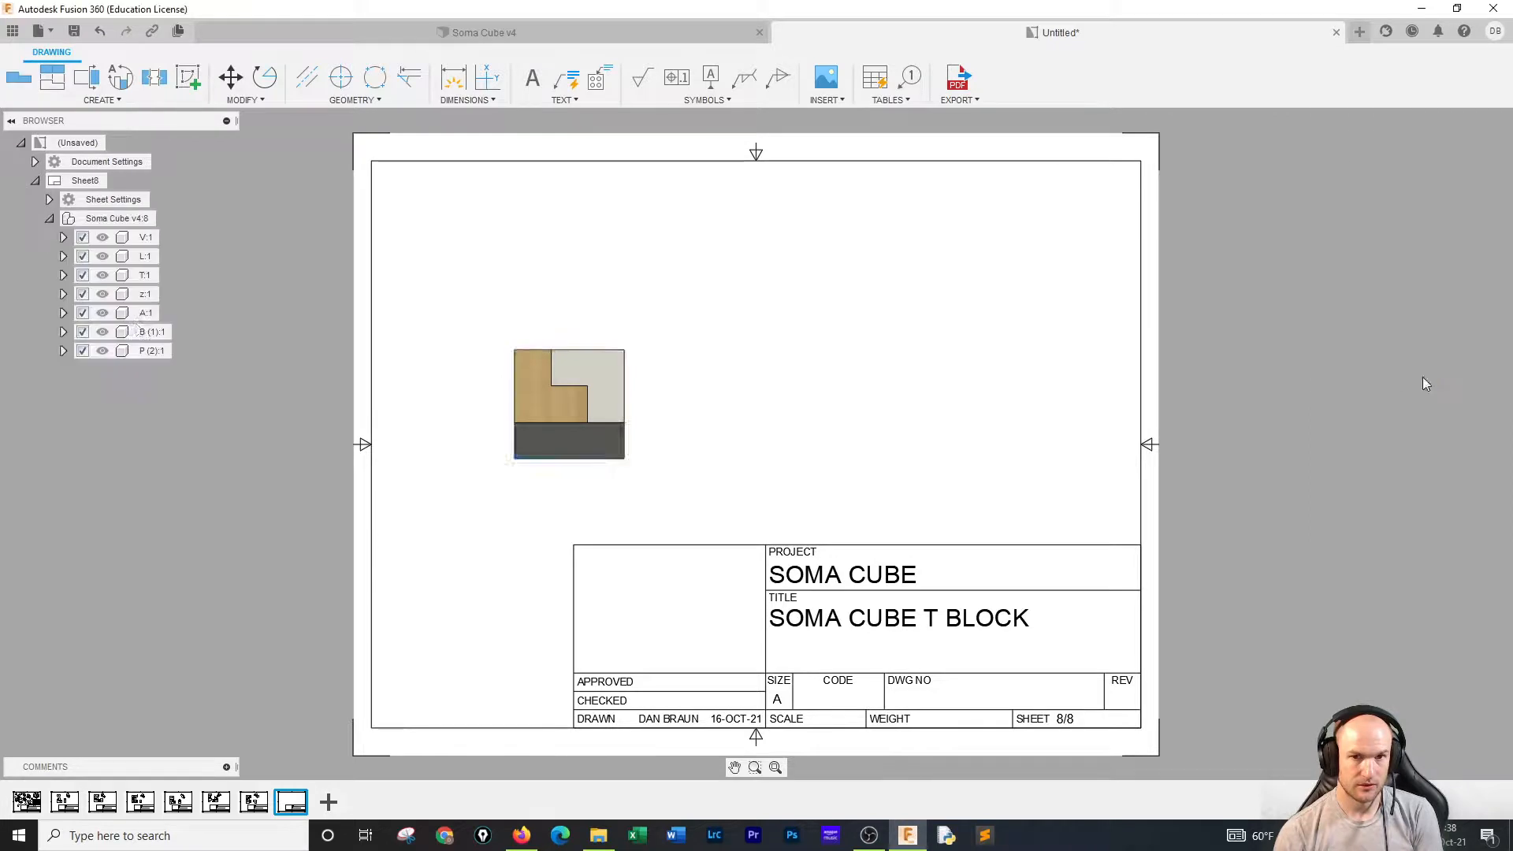
Exclude the V, L, T, Z, A and B components from the new sheet's base view, keeping only the P block.
left_click(83, 238)
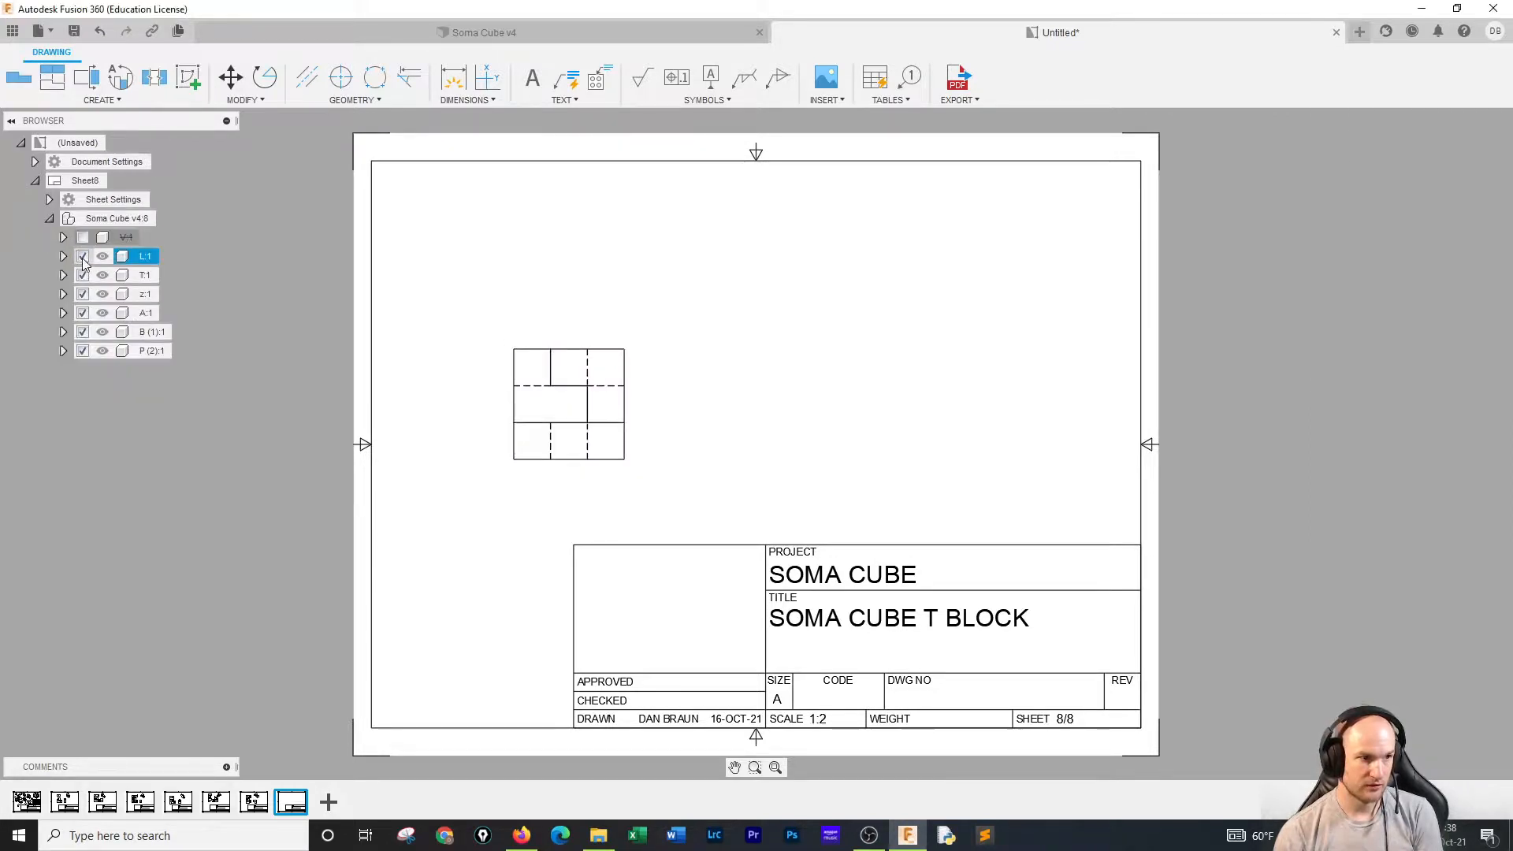
left_click(83, 256)
left_click(83, 275)
left_click(83, 294)
left_click(83, 313)
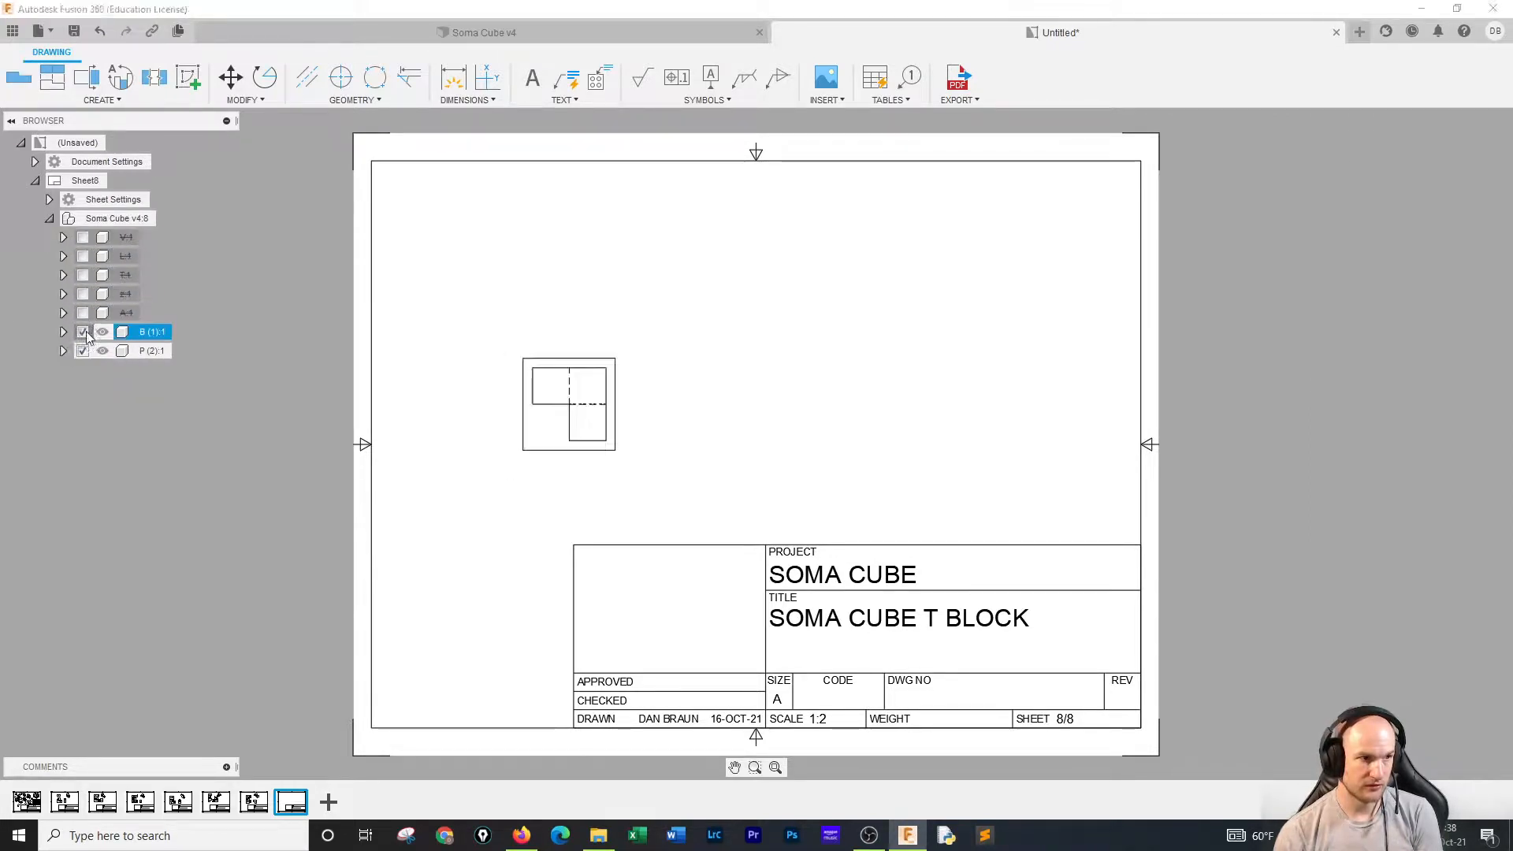
left_click(83, 331)
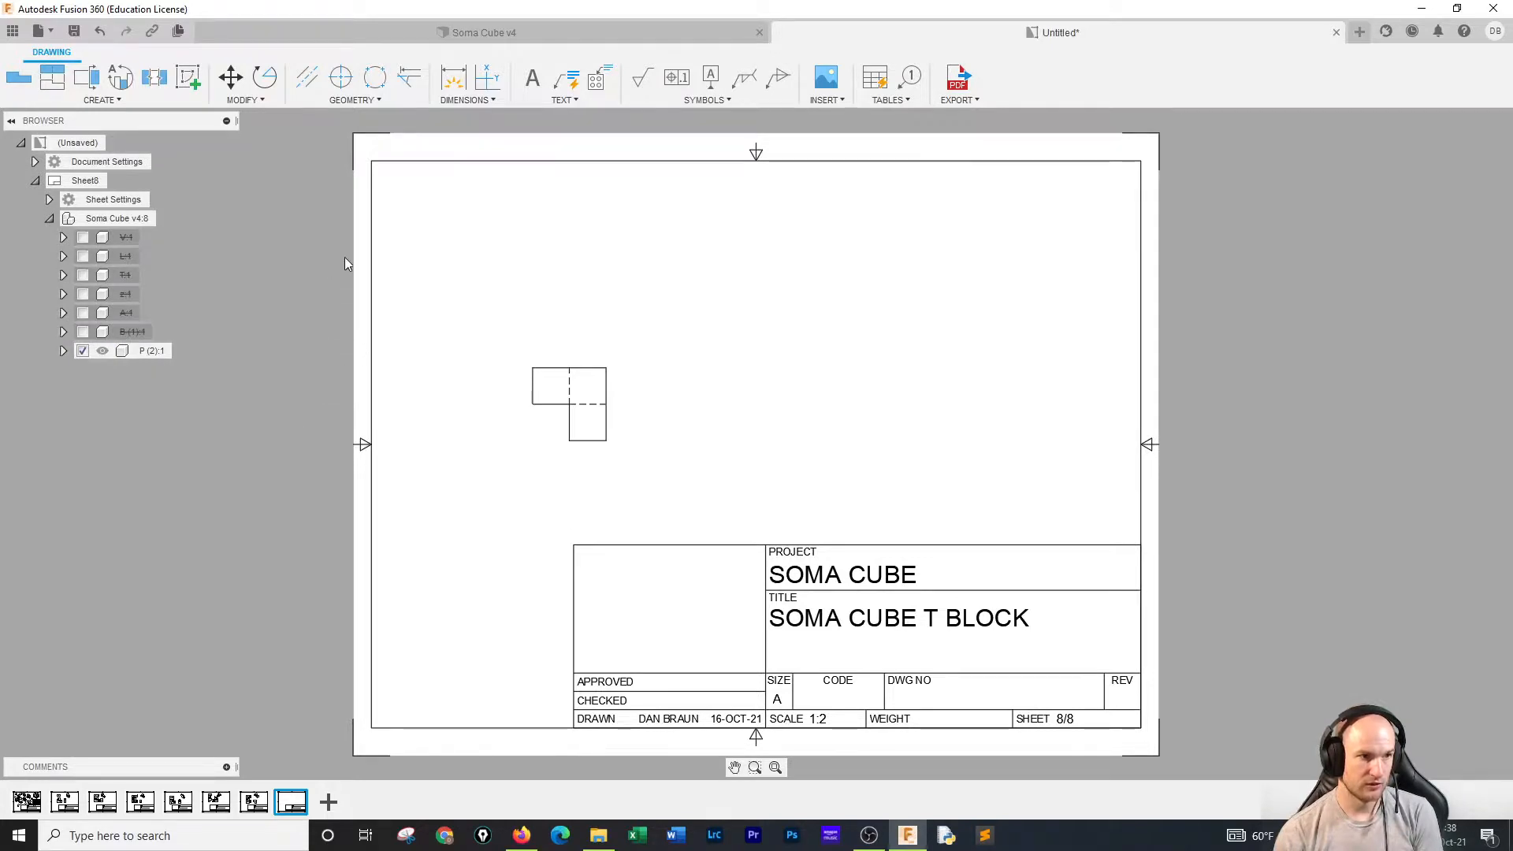
Try the Right, Back, Left and Top orientations on the P block's base view and set it to Bottom.
double_click(586, 375)
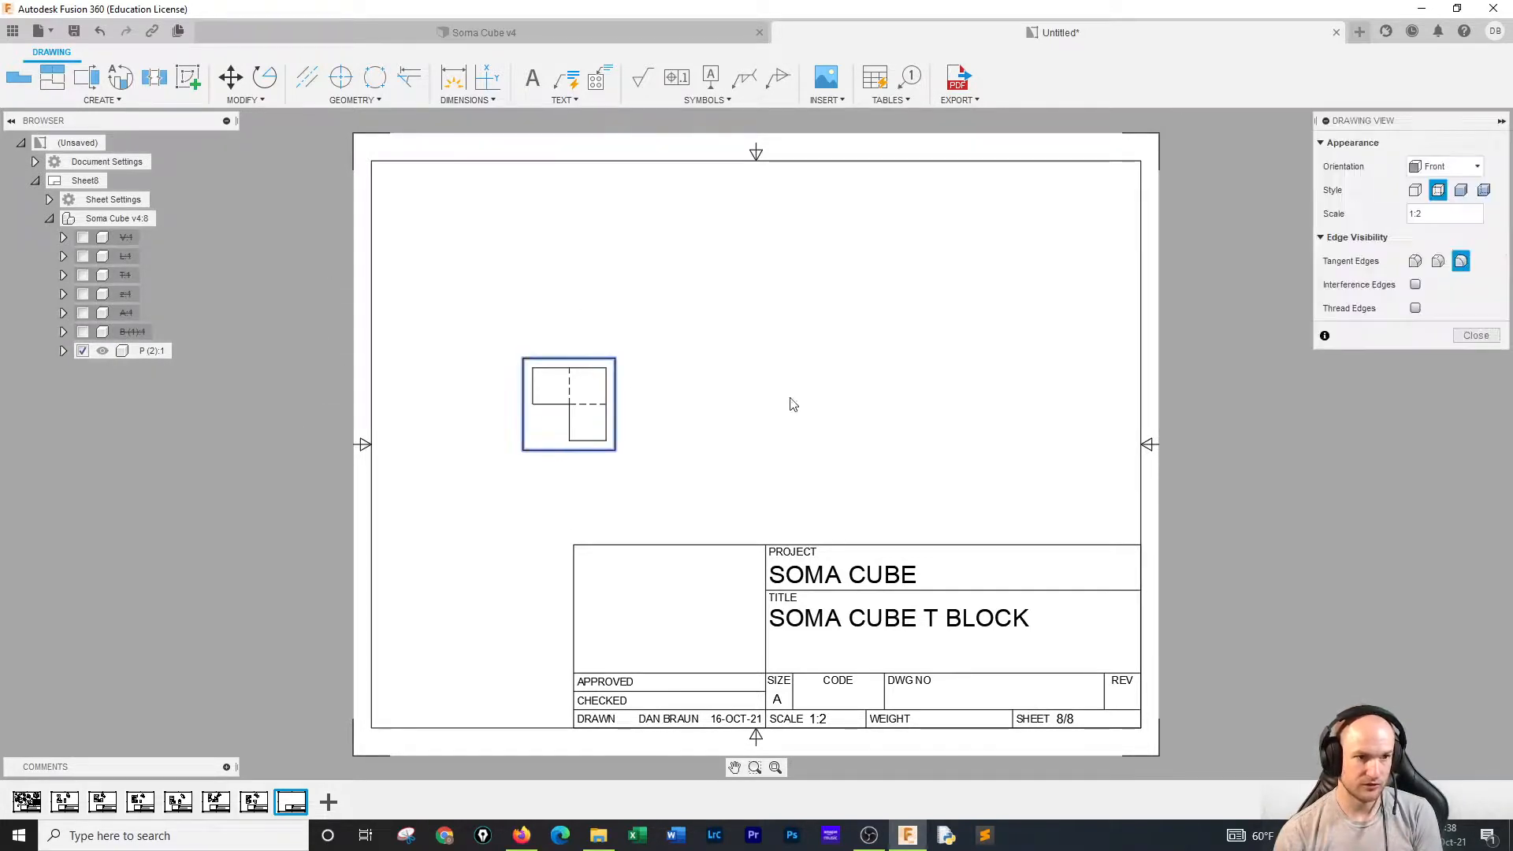
left_click(1448, 167)
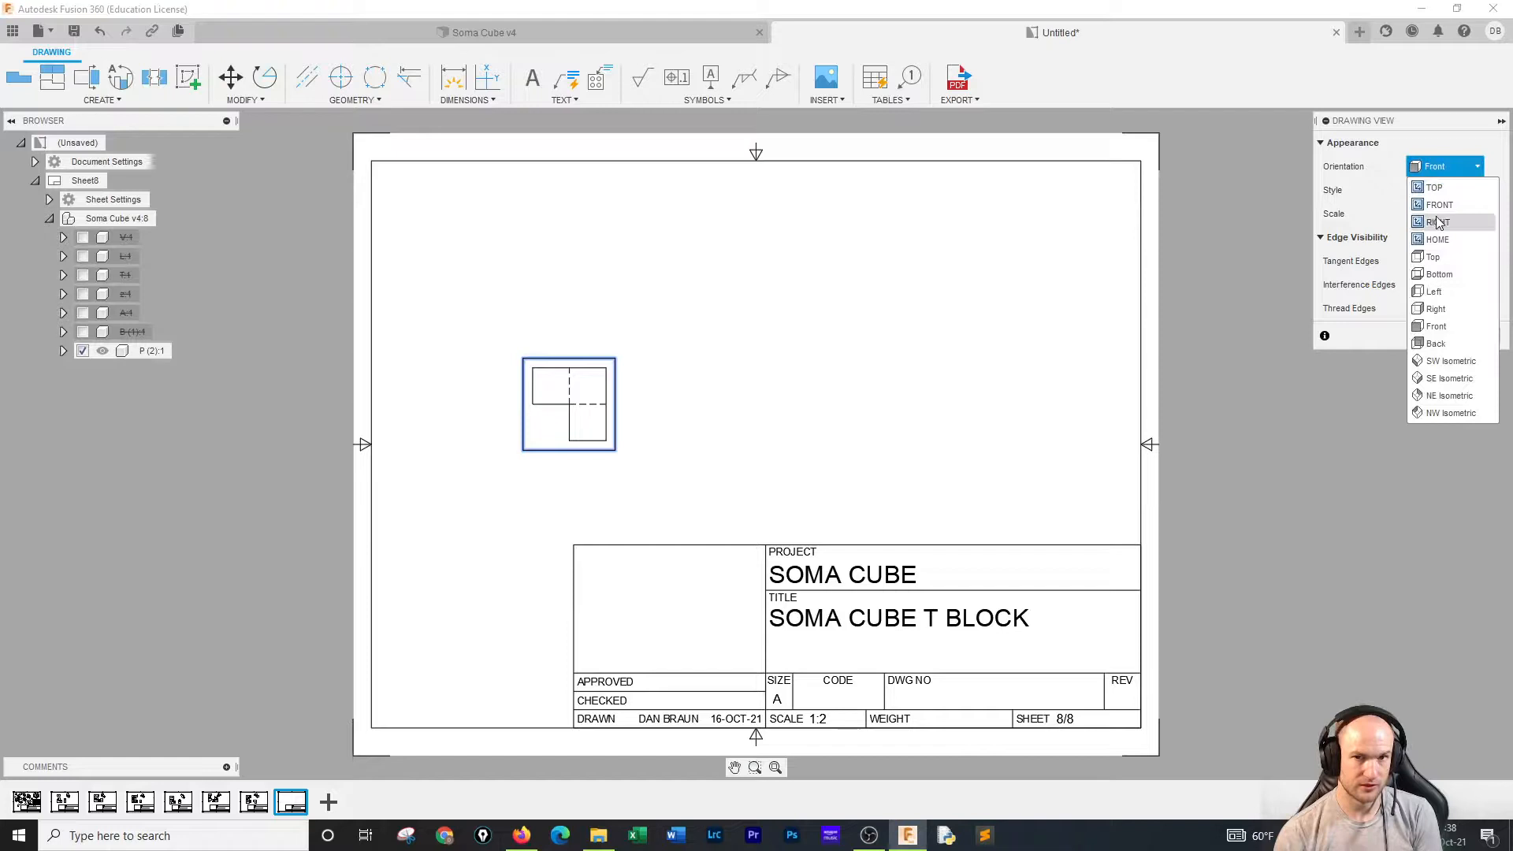
left_click(1433, 315)
left_click(1448, 167)
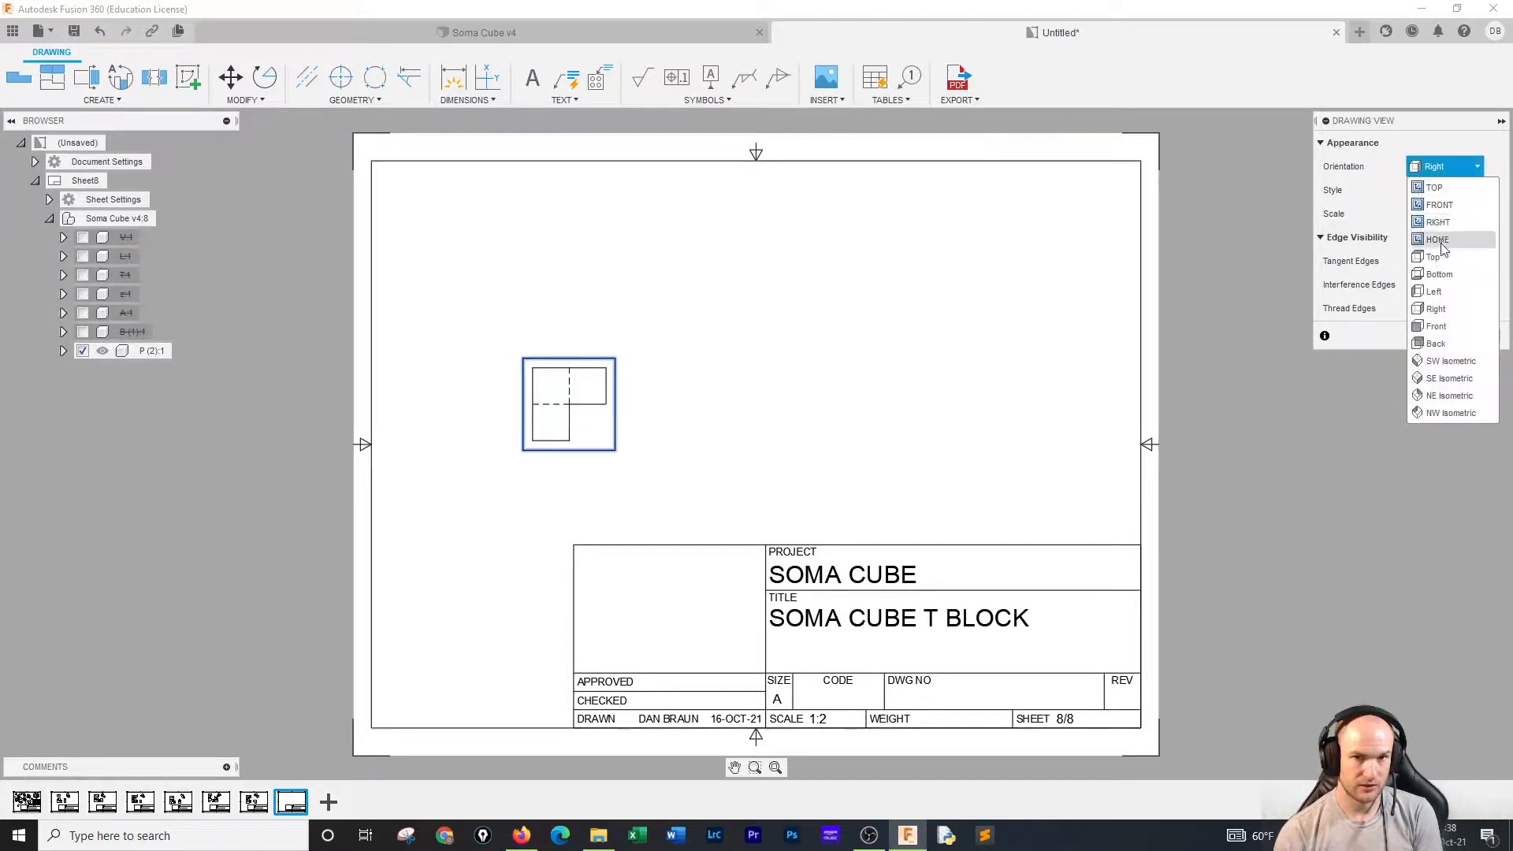
left_click(1435, 343)
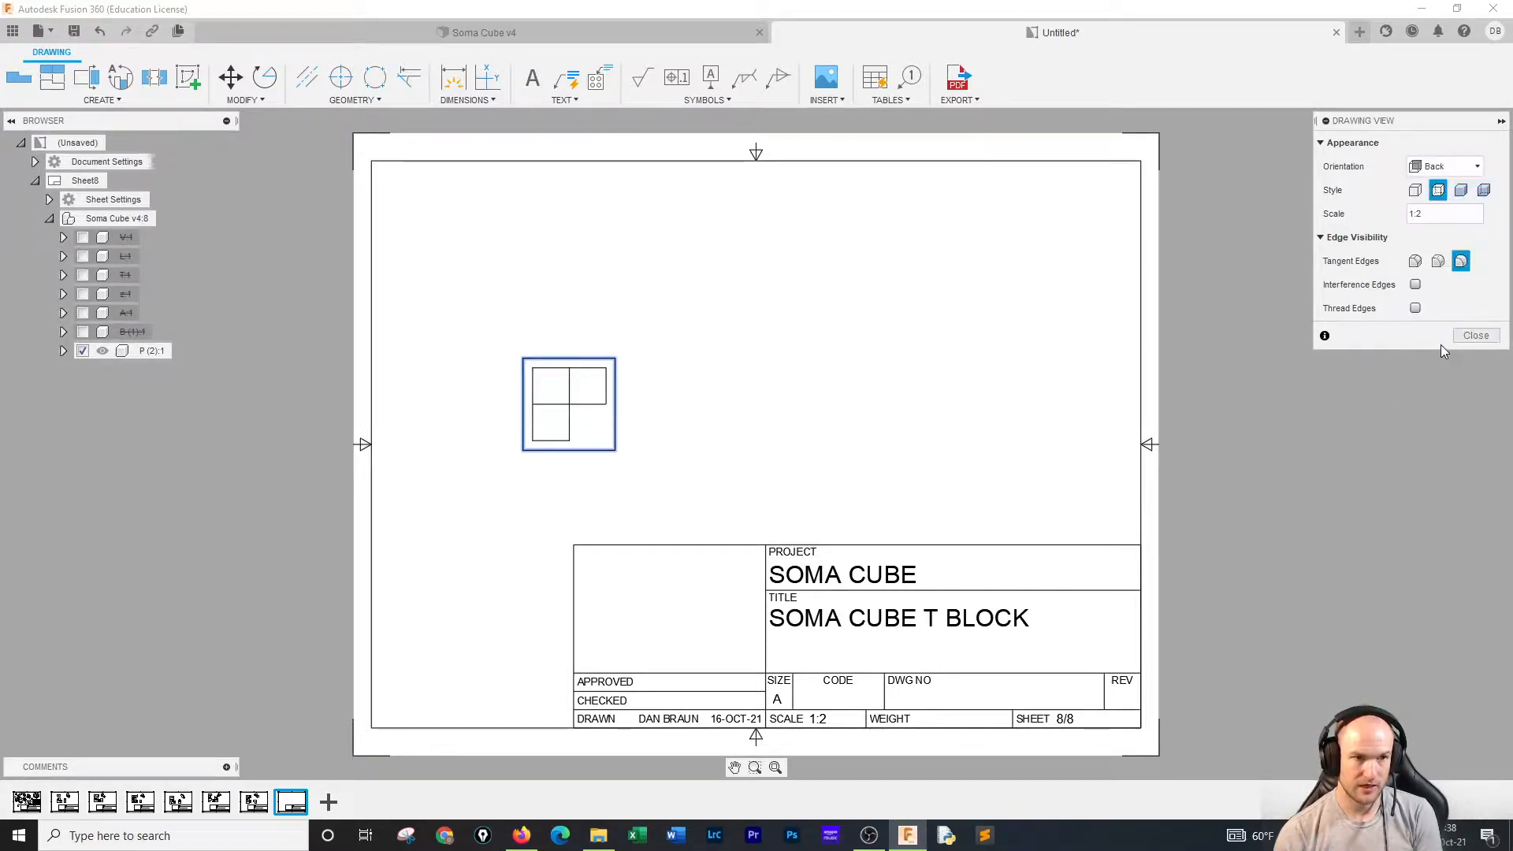
left_click(1446, 174)
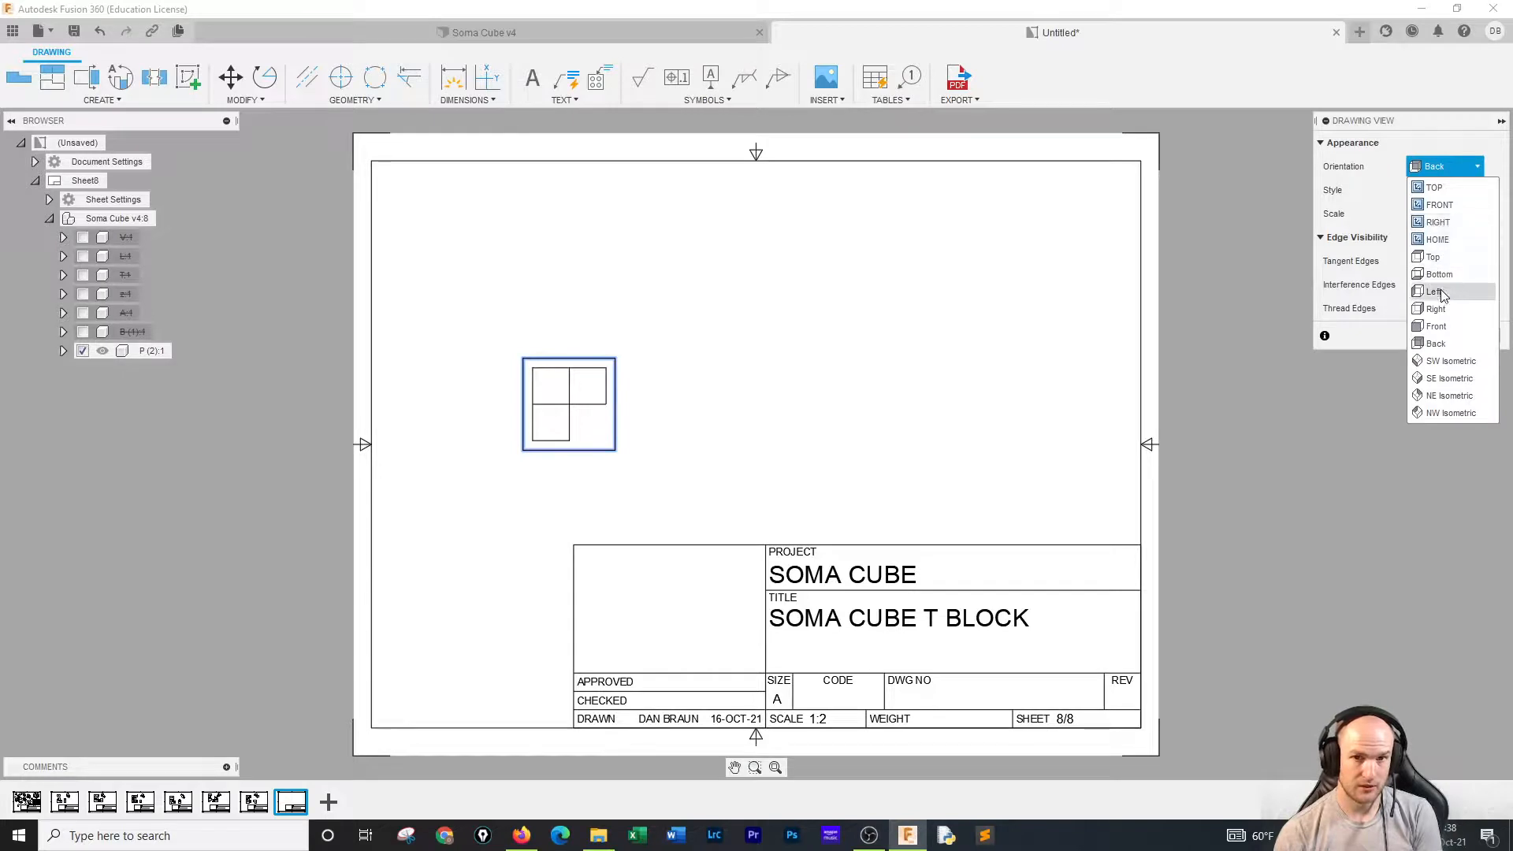
left_click(1435, 292)
left_click(1446, 166)
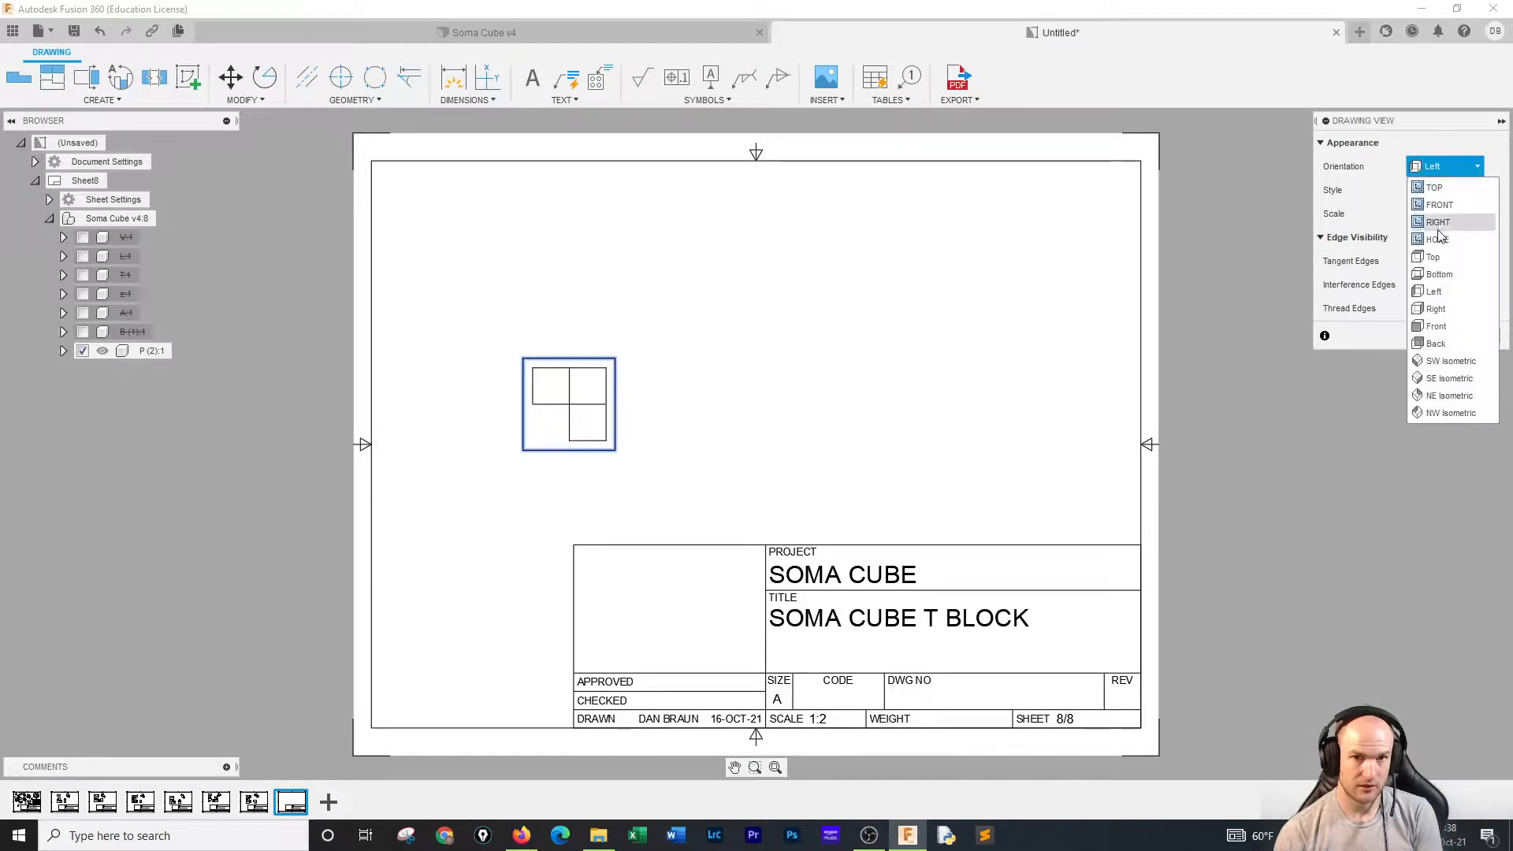
left_click(1439, 275)
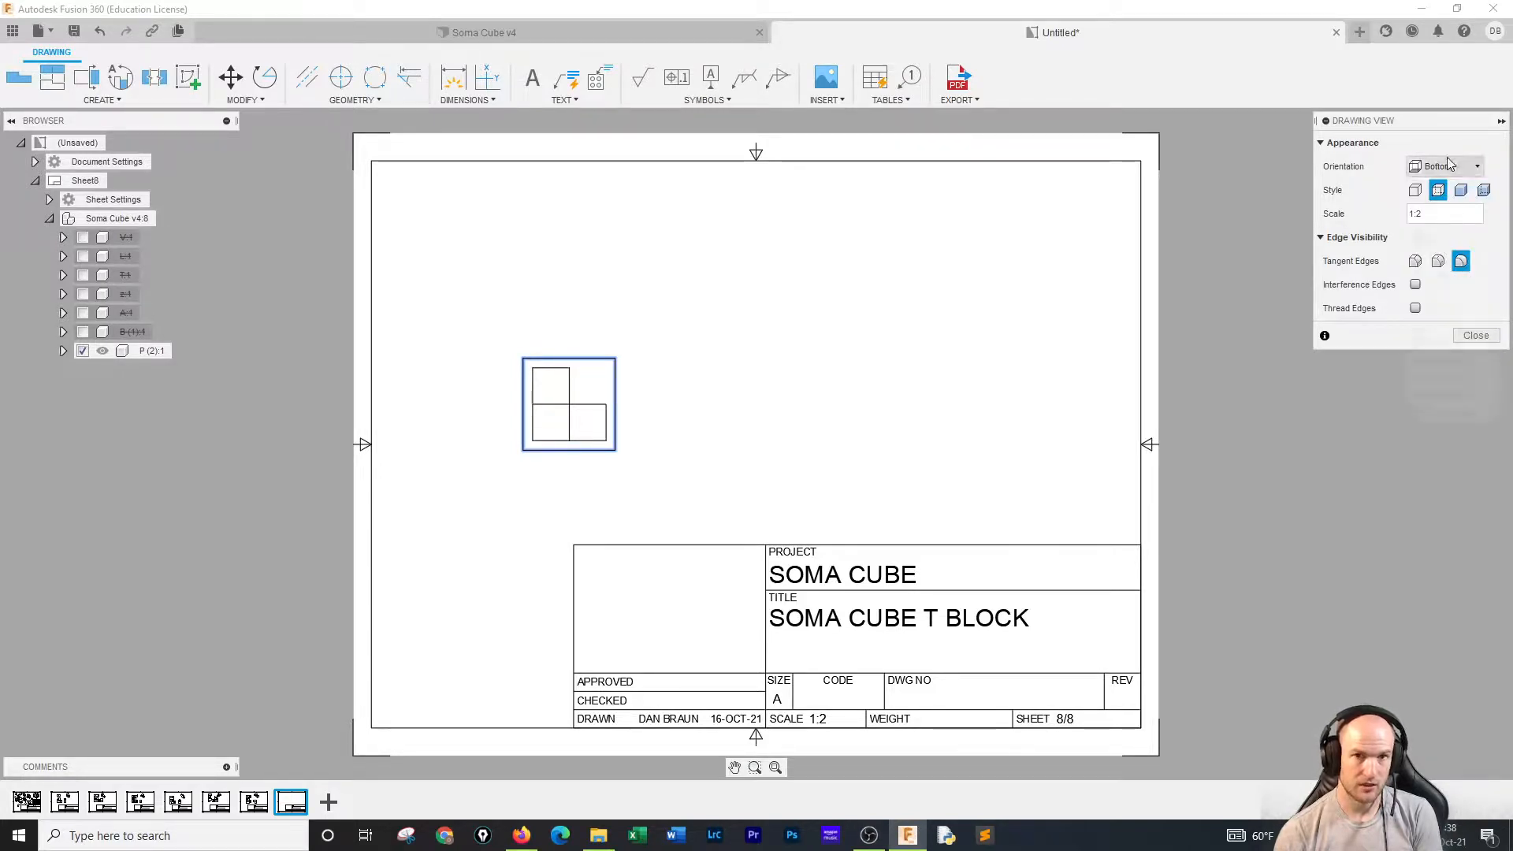
left_click(1446, 166)
left_click(1444, 258)
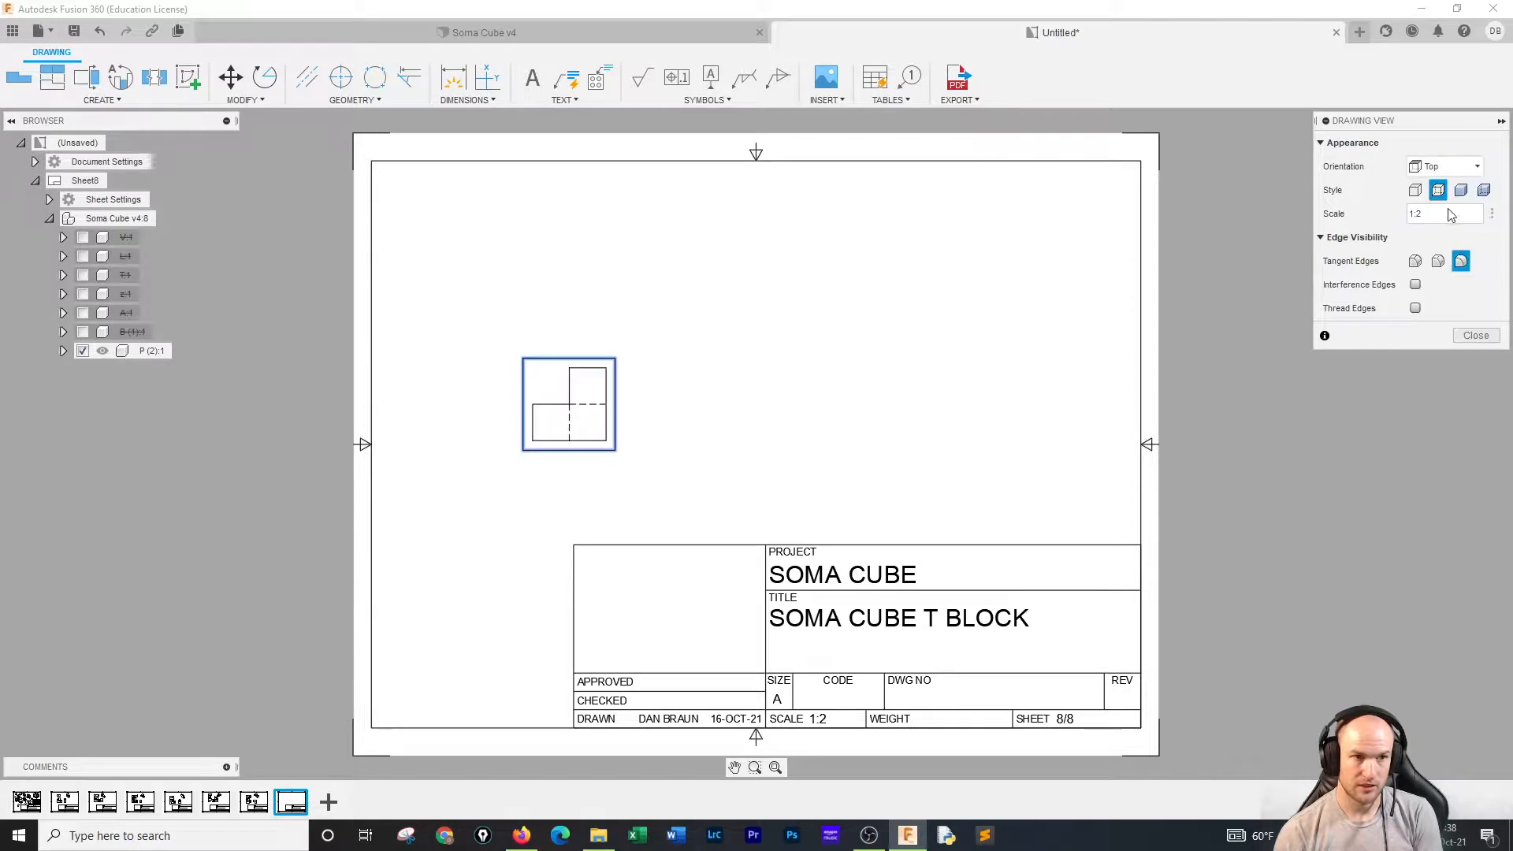
left_click(1446, 166)
left_click(1438, 275)
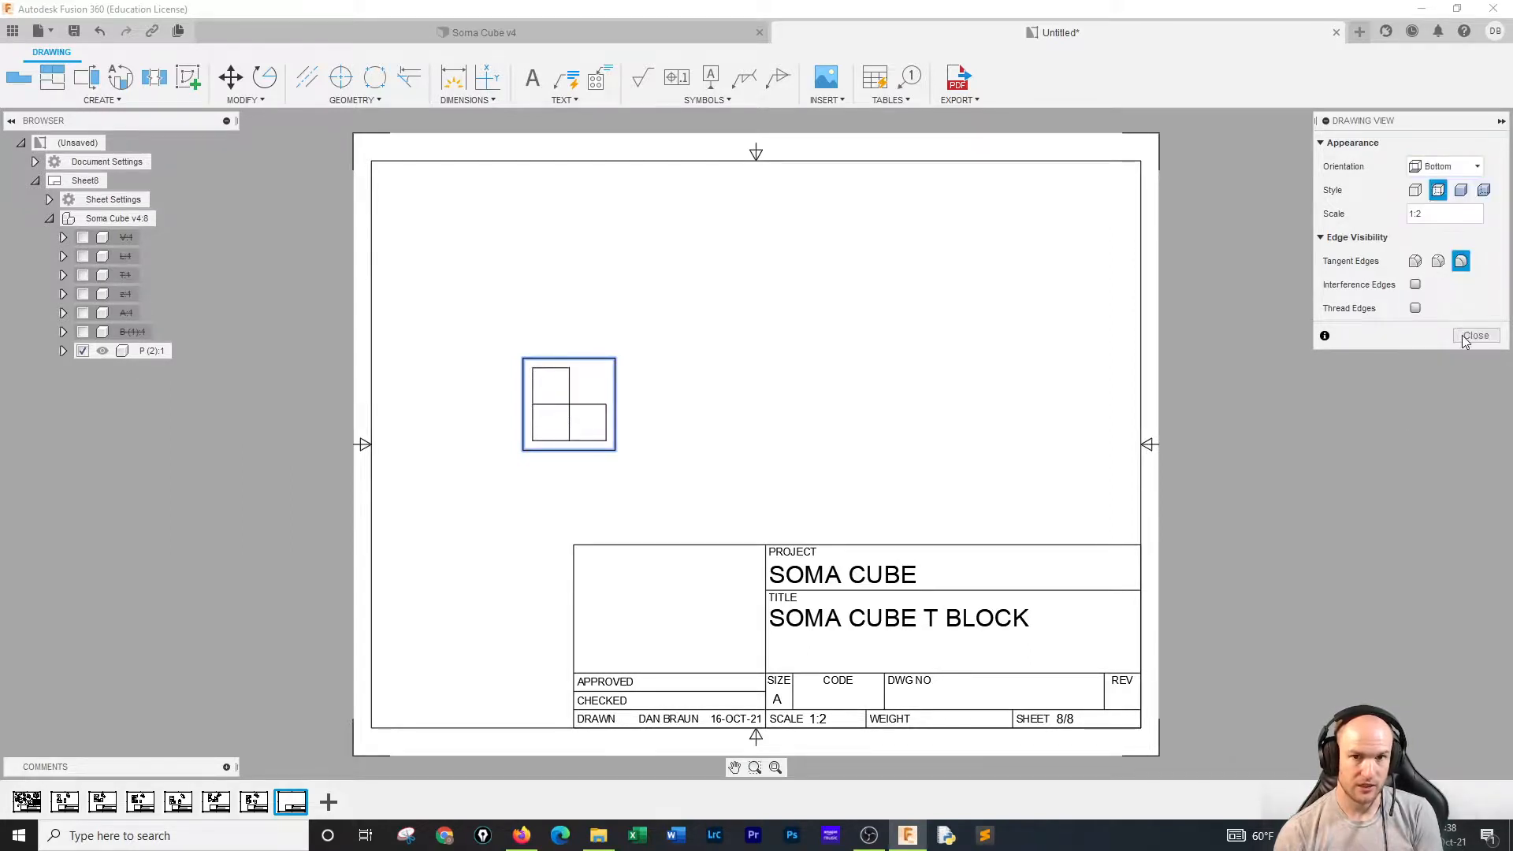
left_click(1473, 336)
Project a view above the P block's base view, one to its right, and an isometric view diagonally at upper right.
left_click(48, 78)
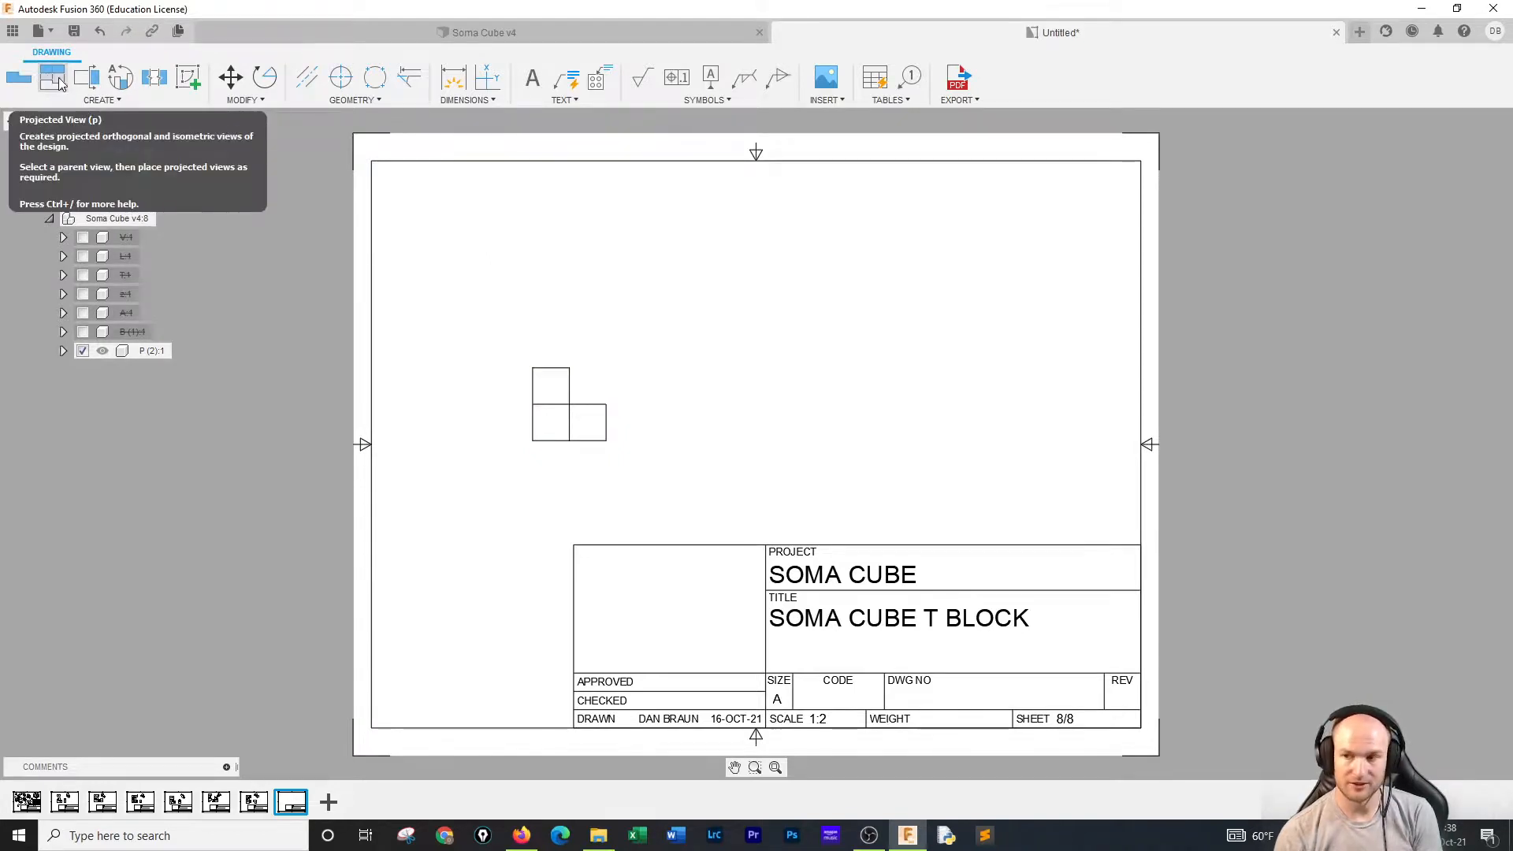
left_click(60, 84)
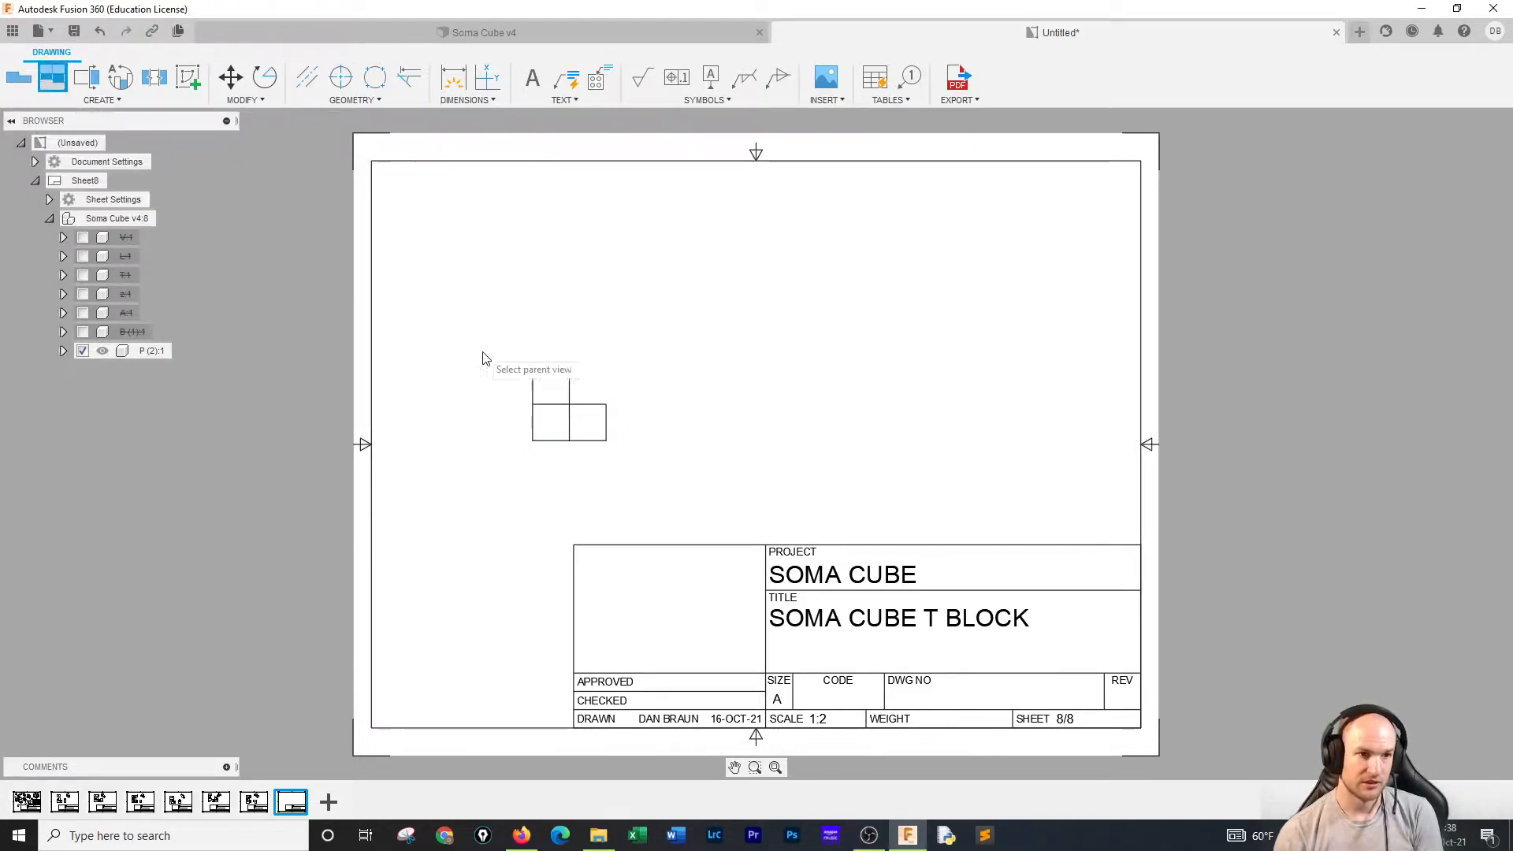
left_click(544, 394)
left_click(561, 254)
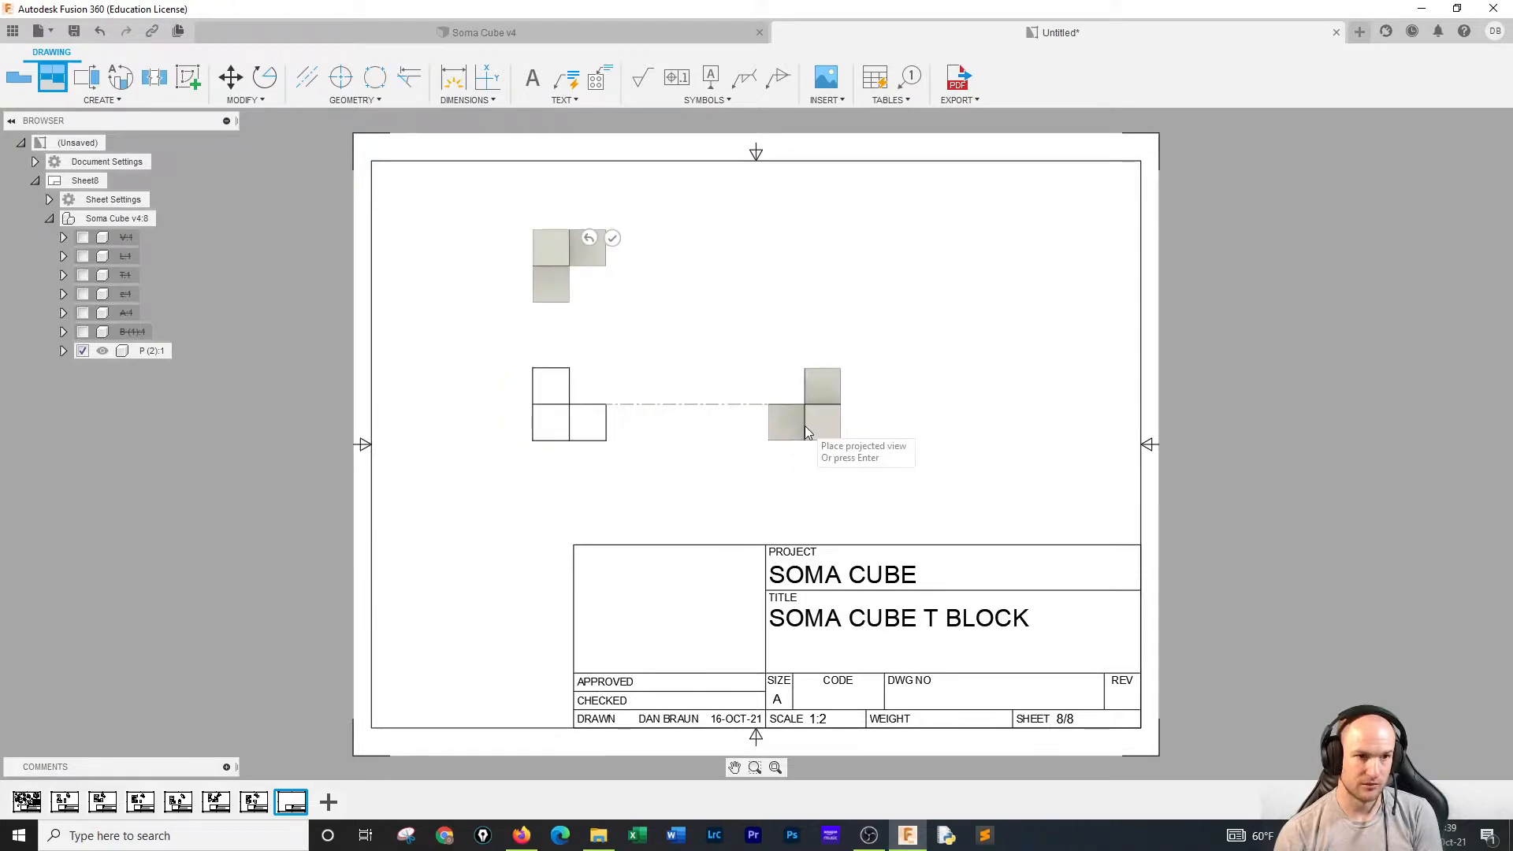
left_click(806, 432)
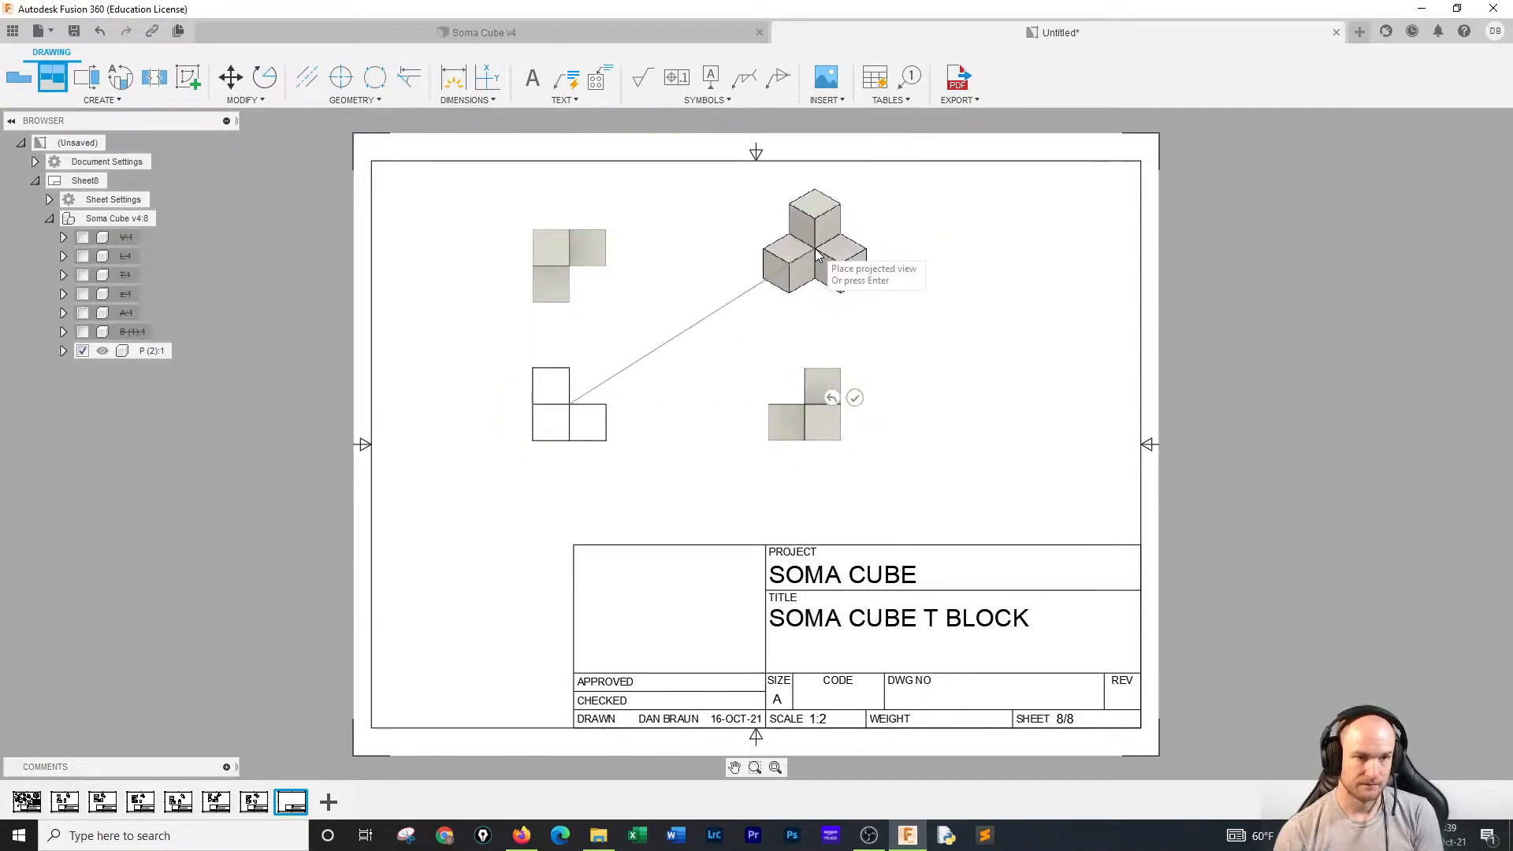
left_click(816, 254)
right_click(953, 315)
left_click(980, 327)
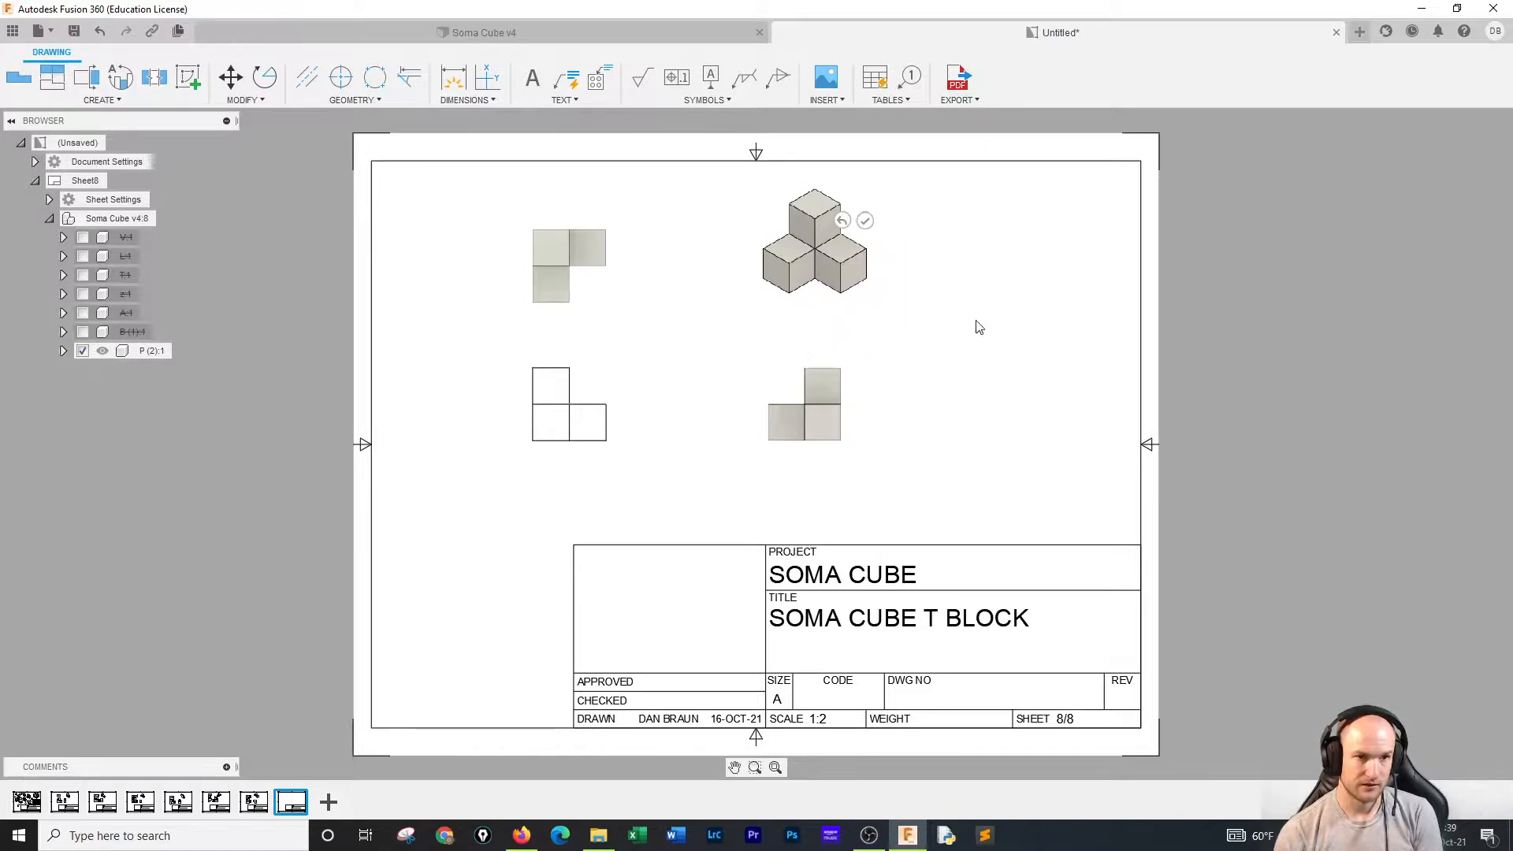
Set the P block's isometric view to the shaded style without hidden edges.
double_click(814, 307)
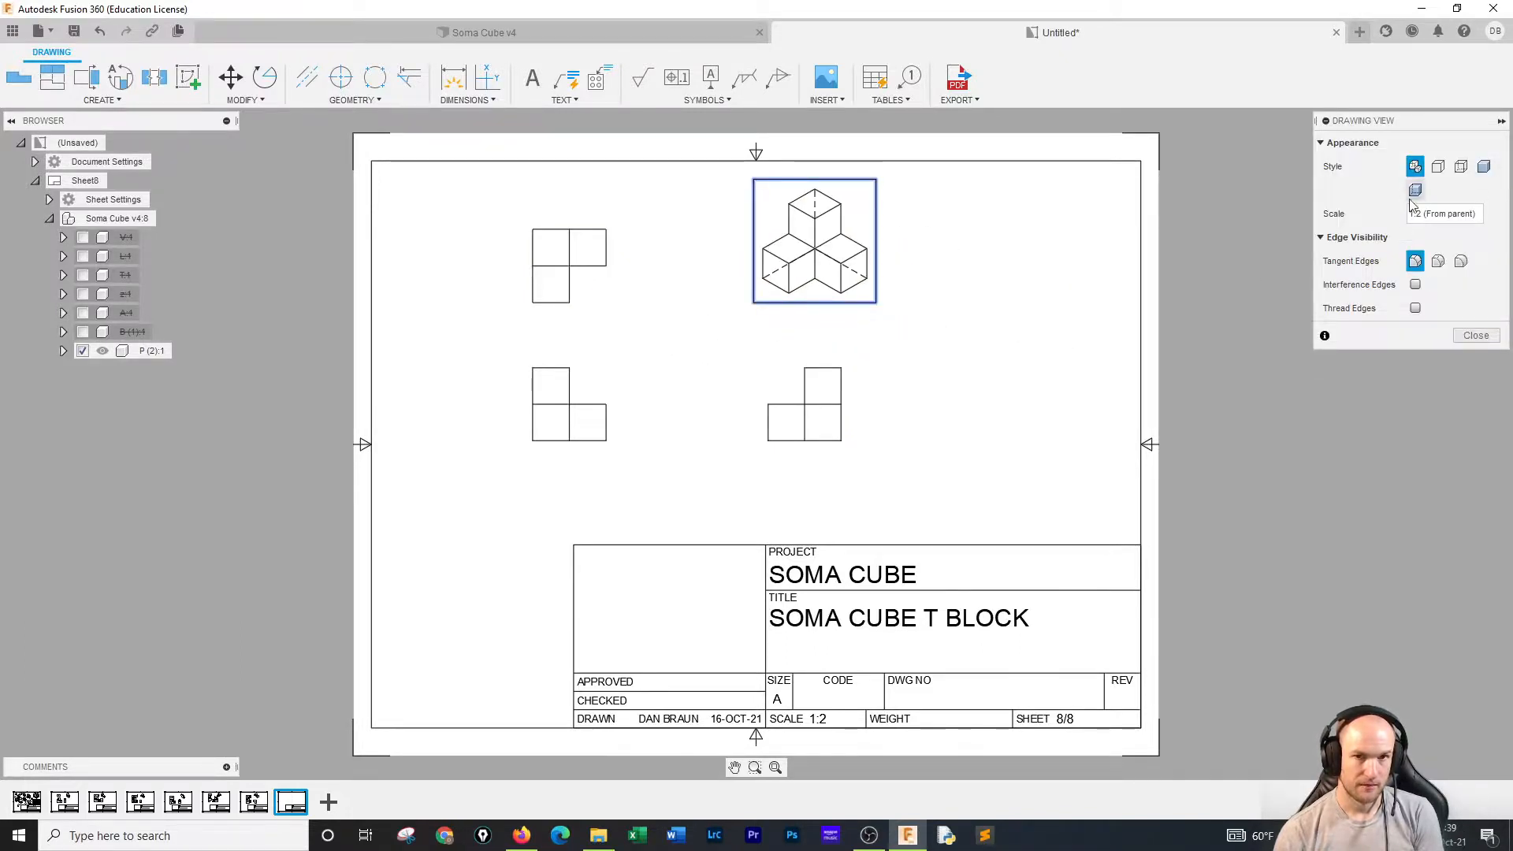
left_click(1415, 190)
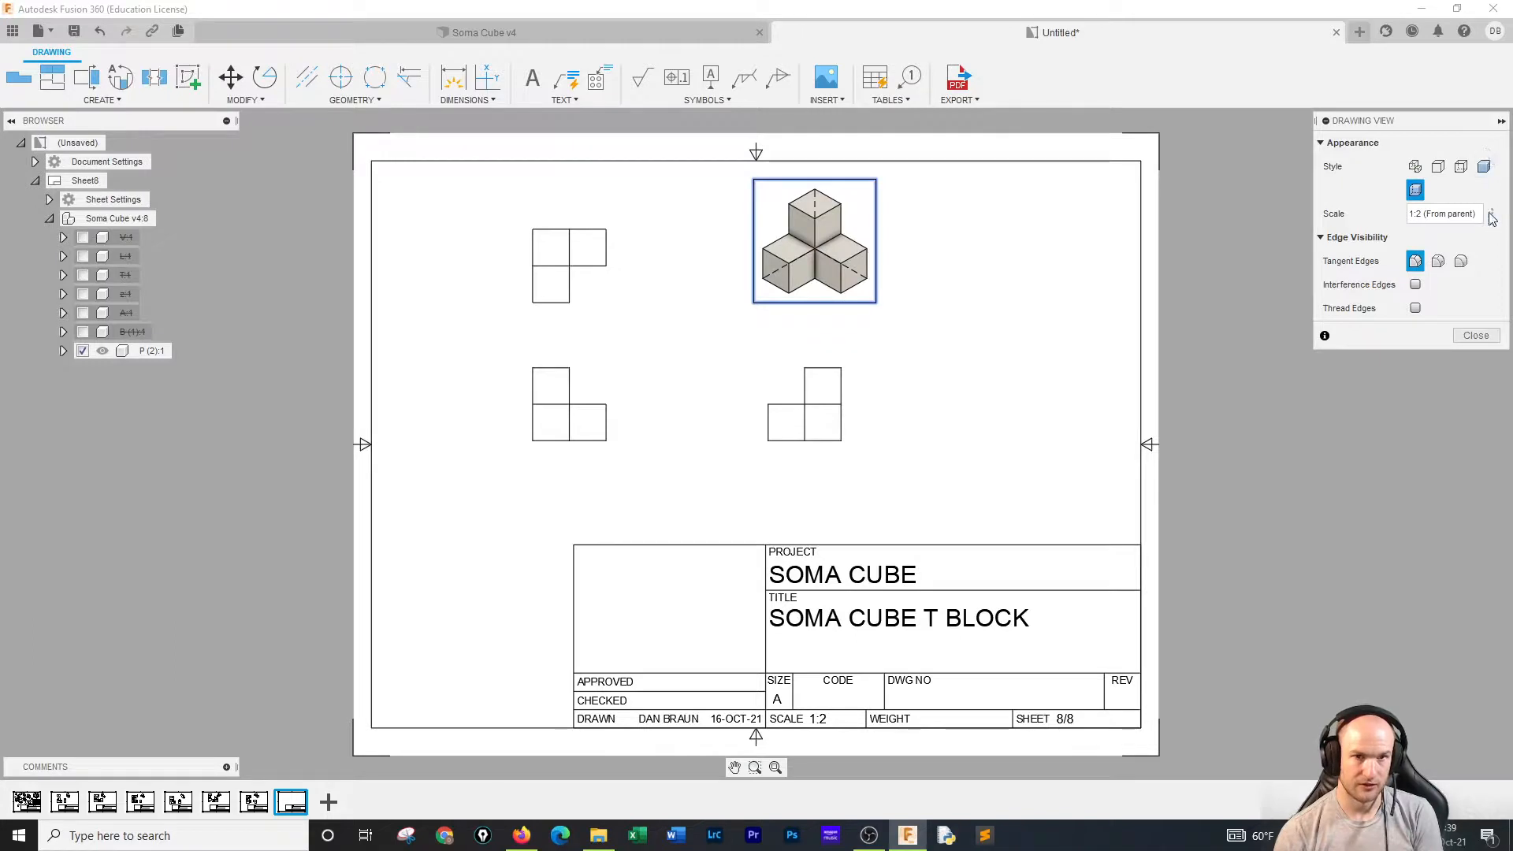
left_click(1456, 337)
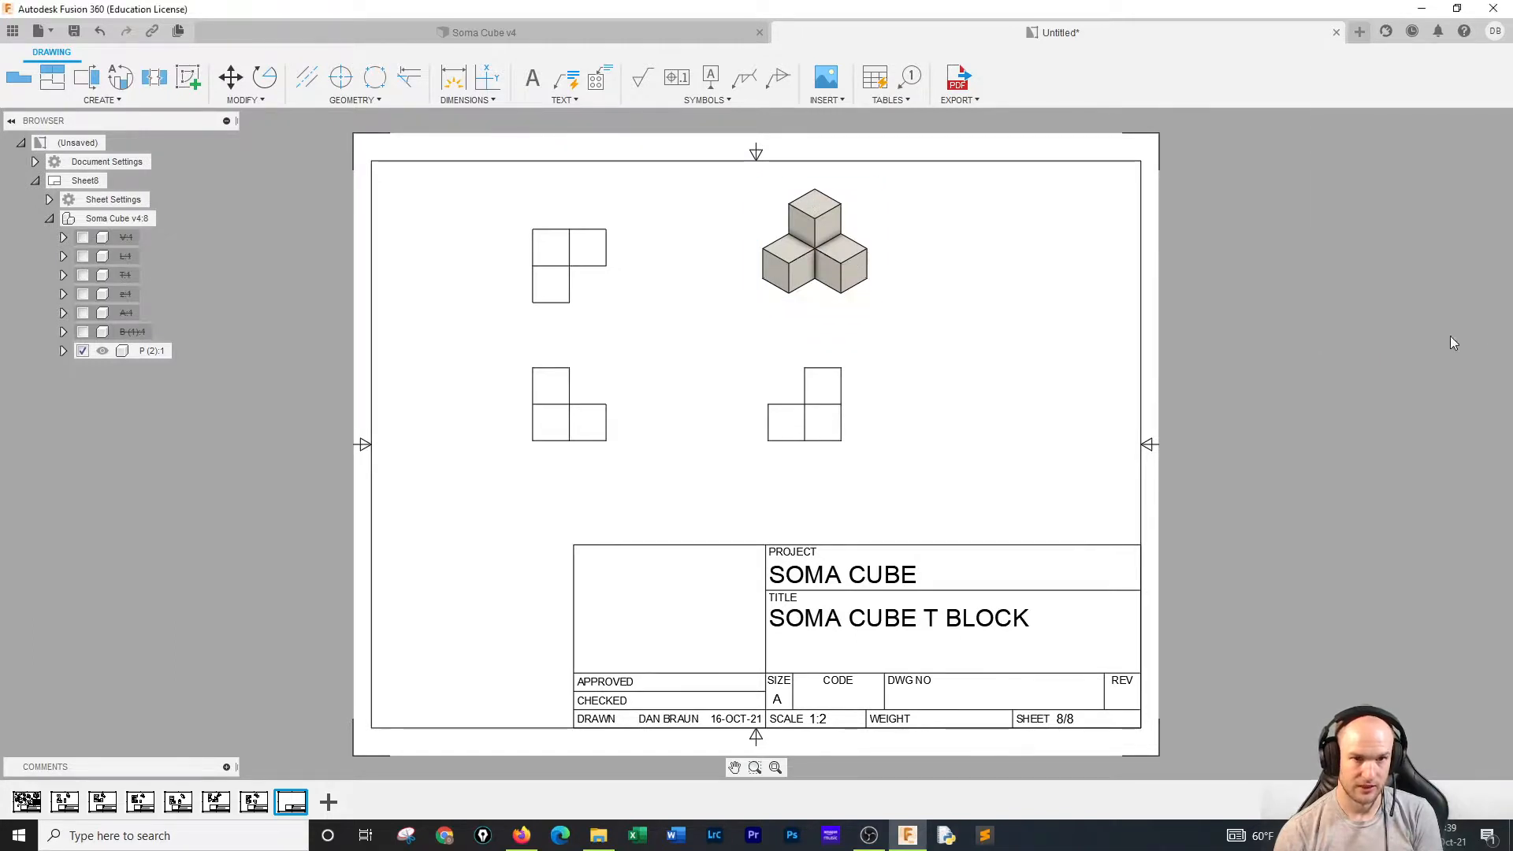
Change the title in sheet 8's title block to SOMA CUBE P BLOCK.
double_click(908, 618)
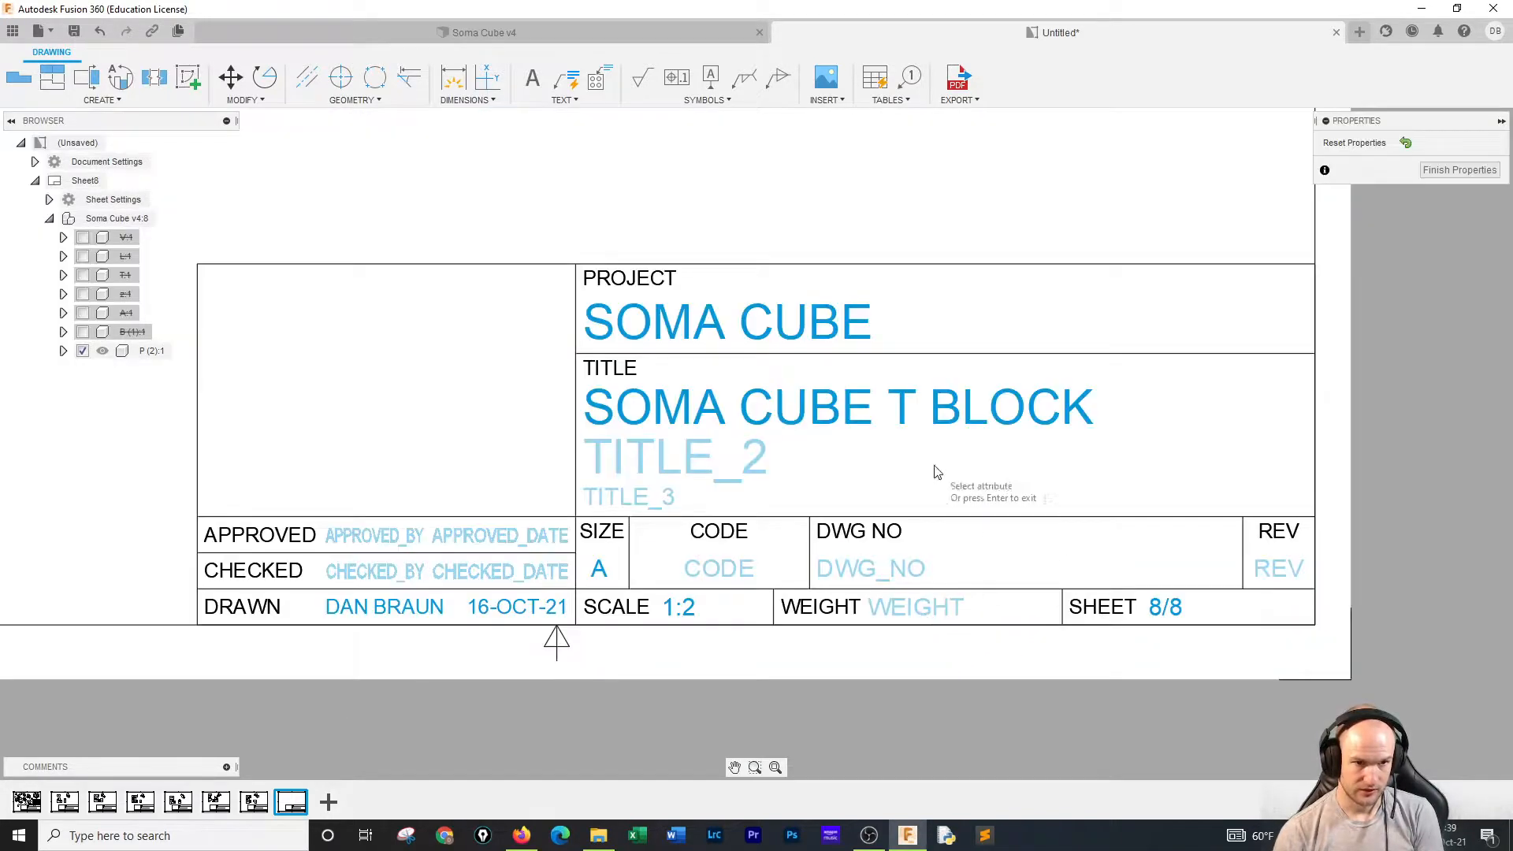
left_click(905, 392)
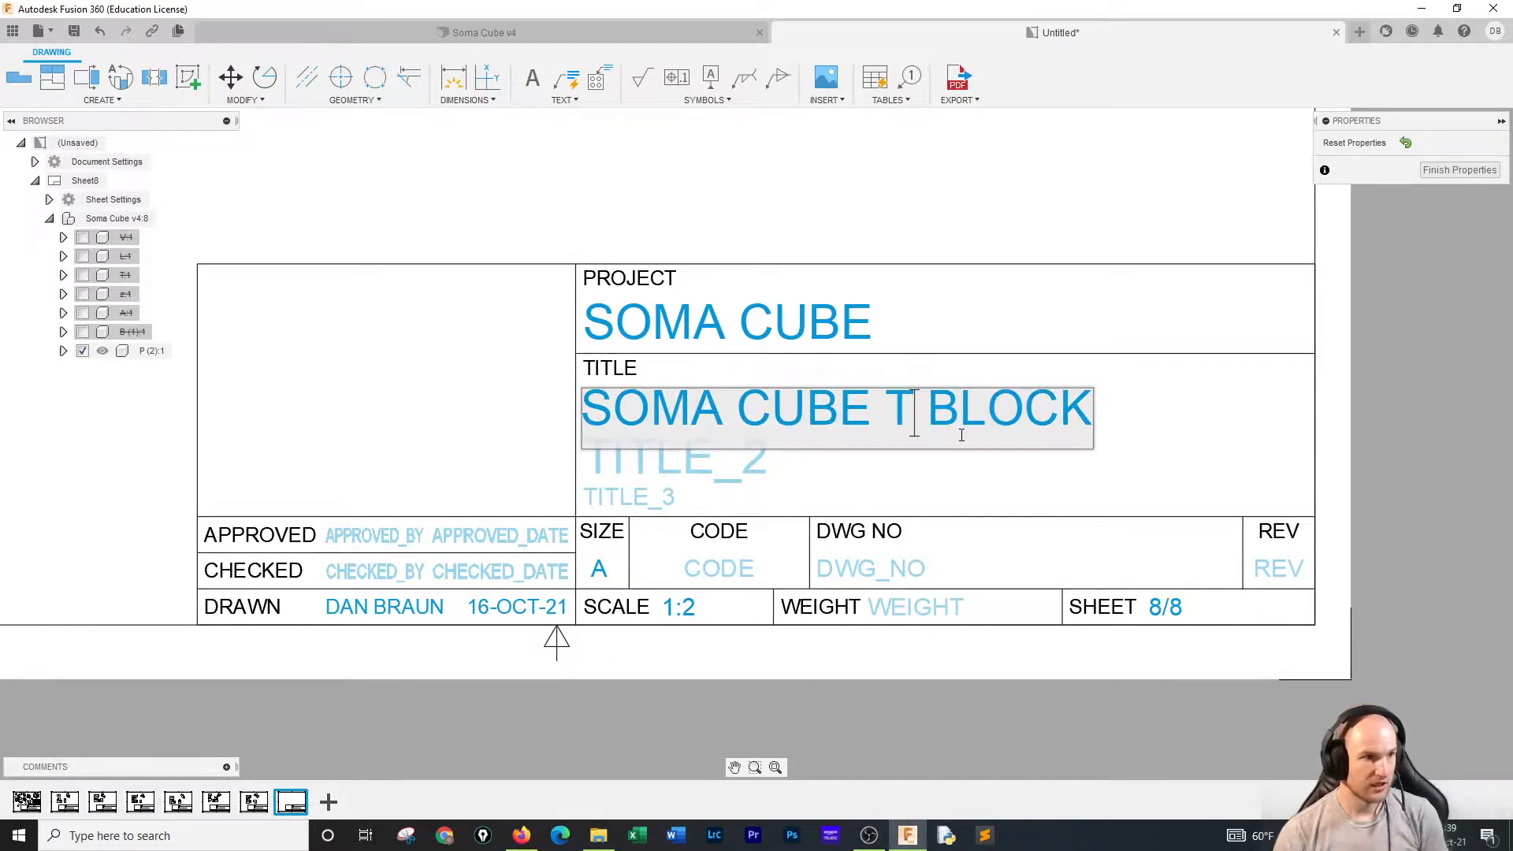
key("BackSpace")
type("P")
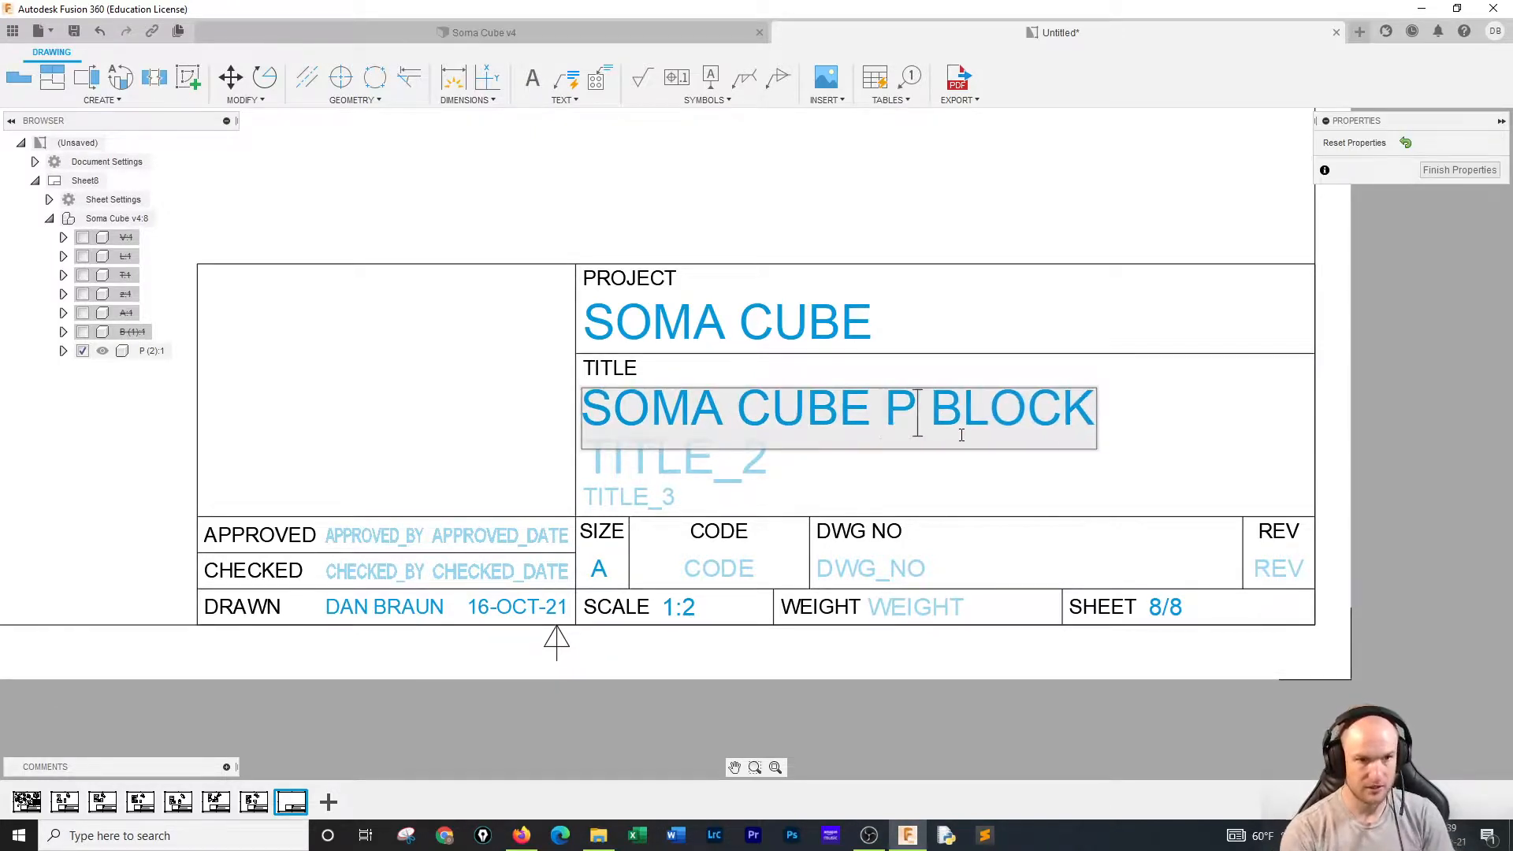
left_click(915, 238)
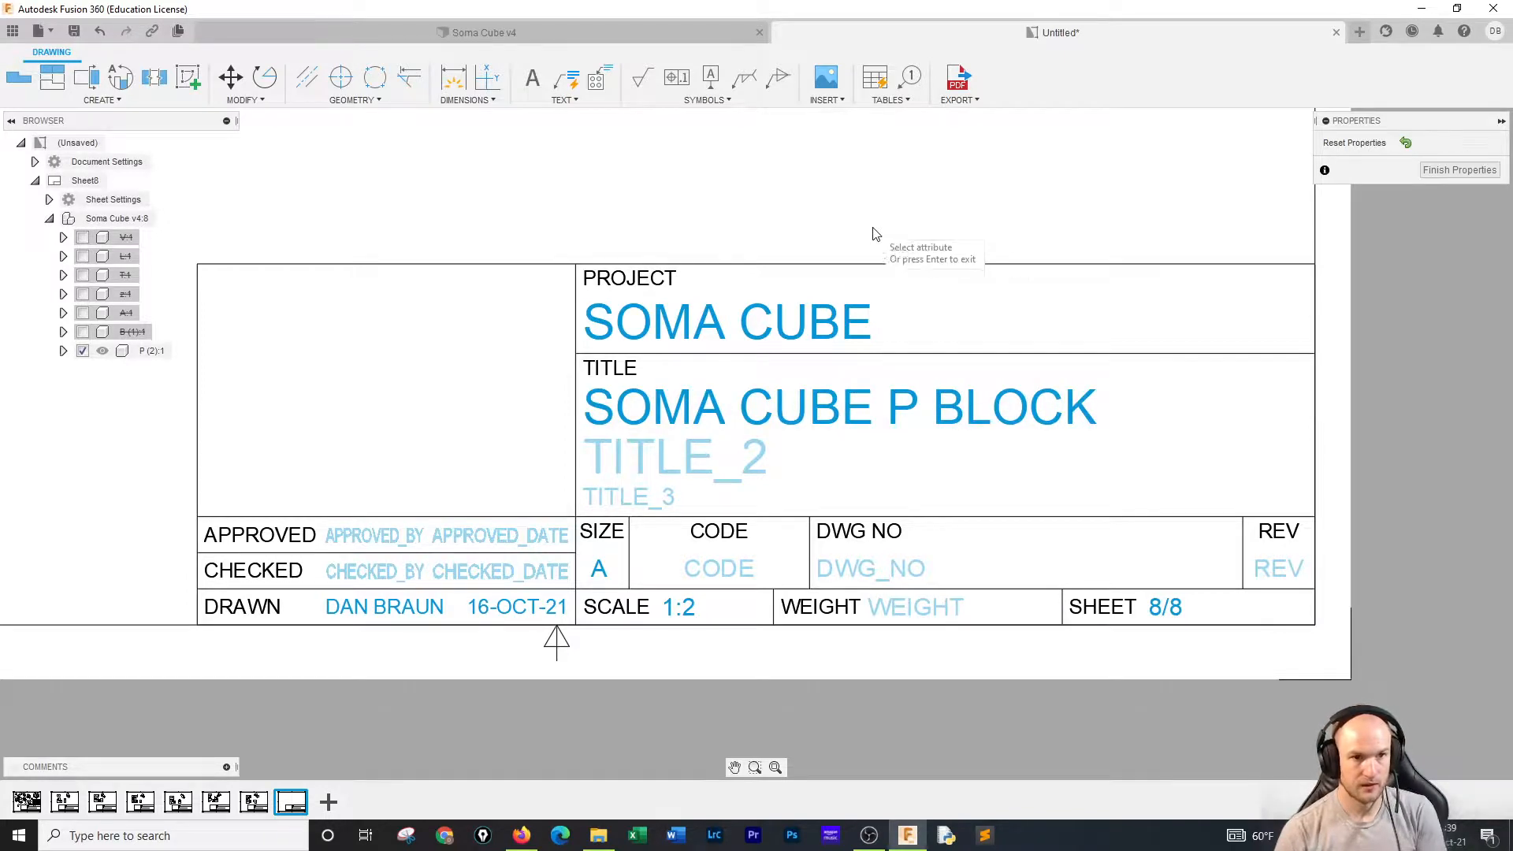
left_click(1477, 174)
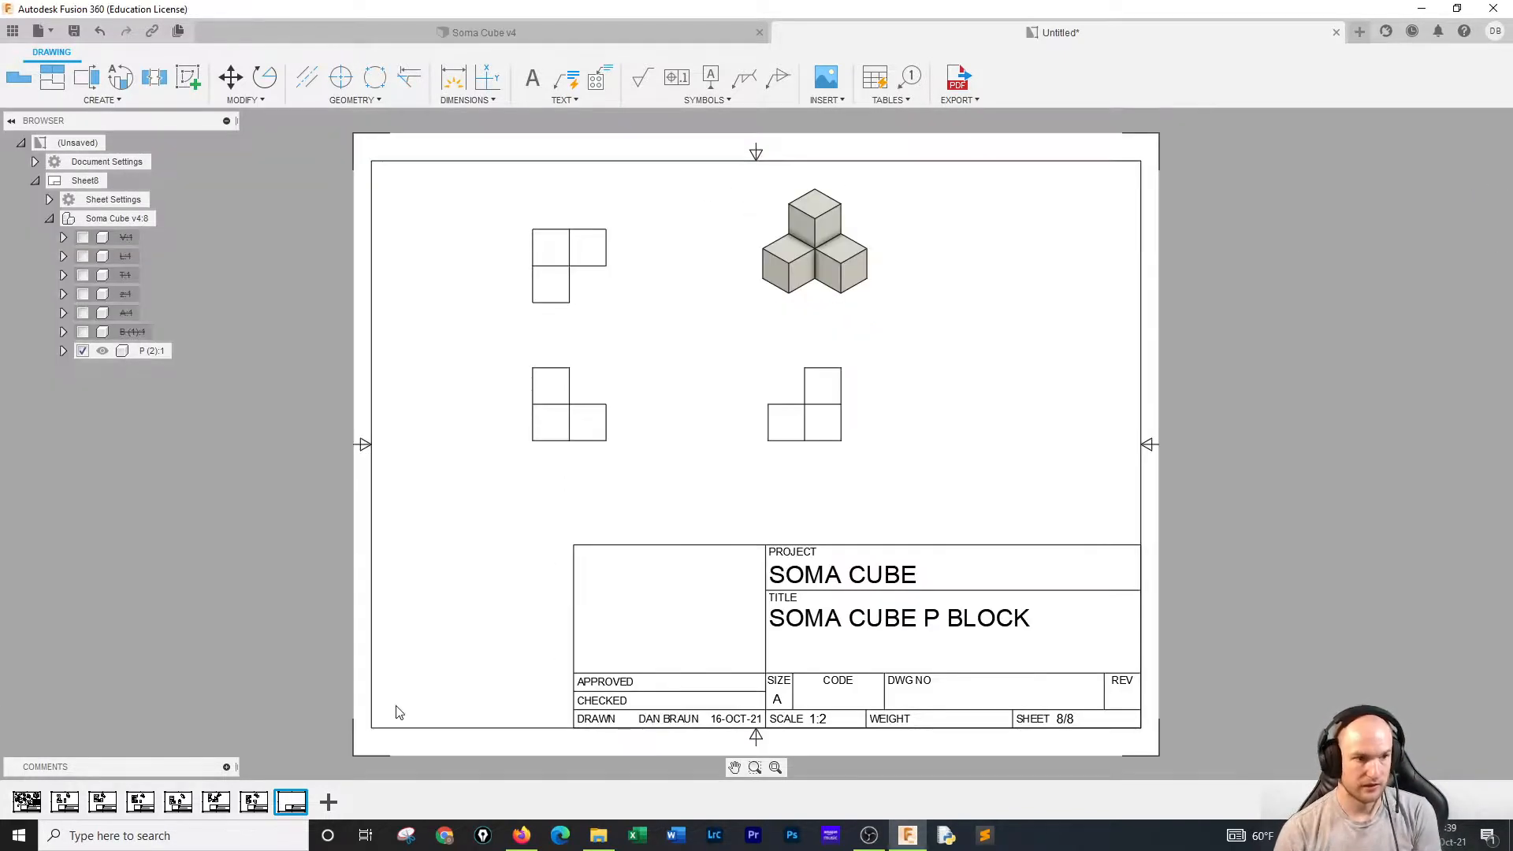
Change the title in the title block of sheet 7, the B block's sheet, to SOMA CUBE B BLOCK.
left_click(253, 801)
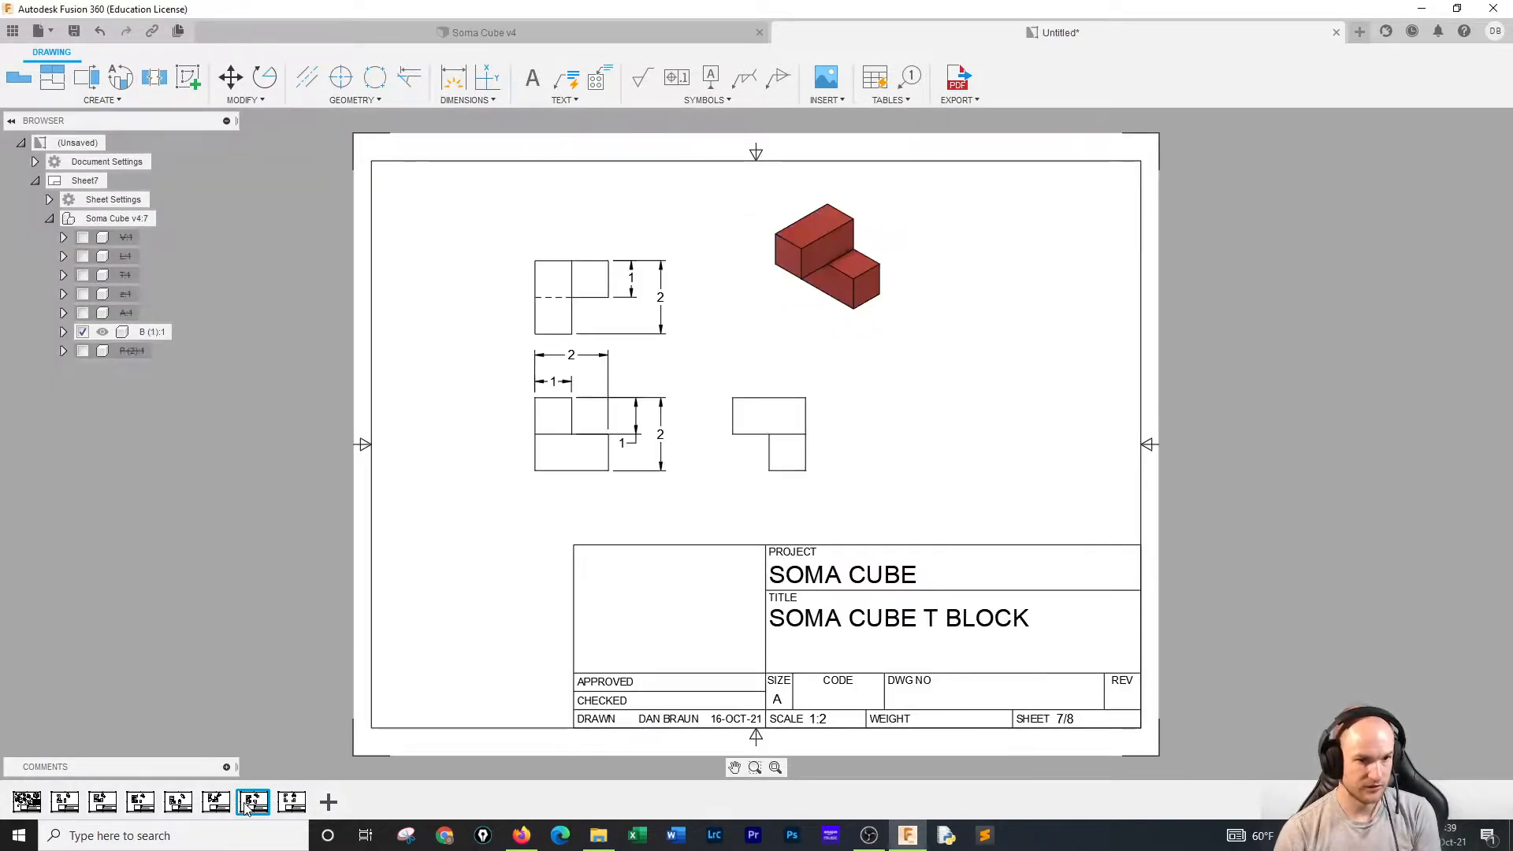
double_click(945, 620)
double_click(905, 407)
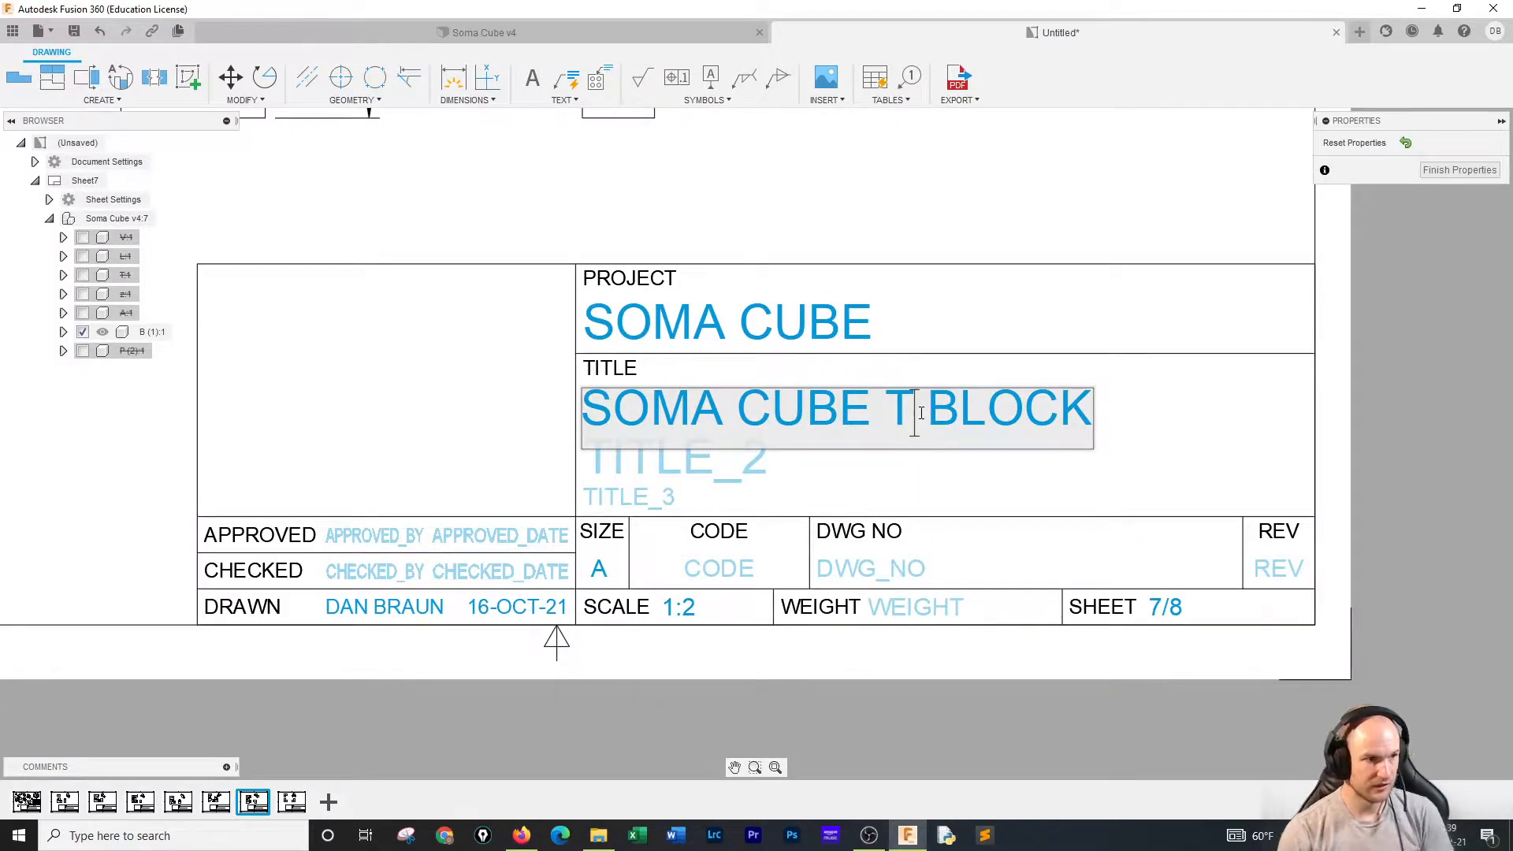
key("BackSpace")
type("B")
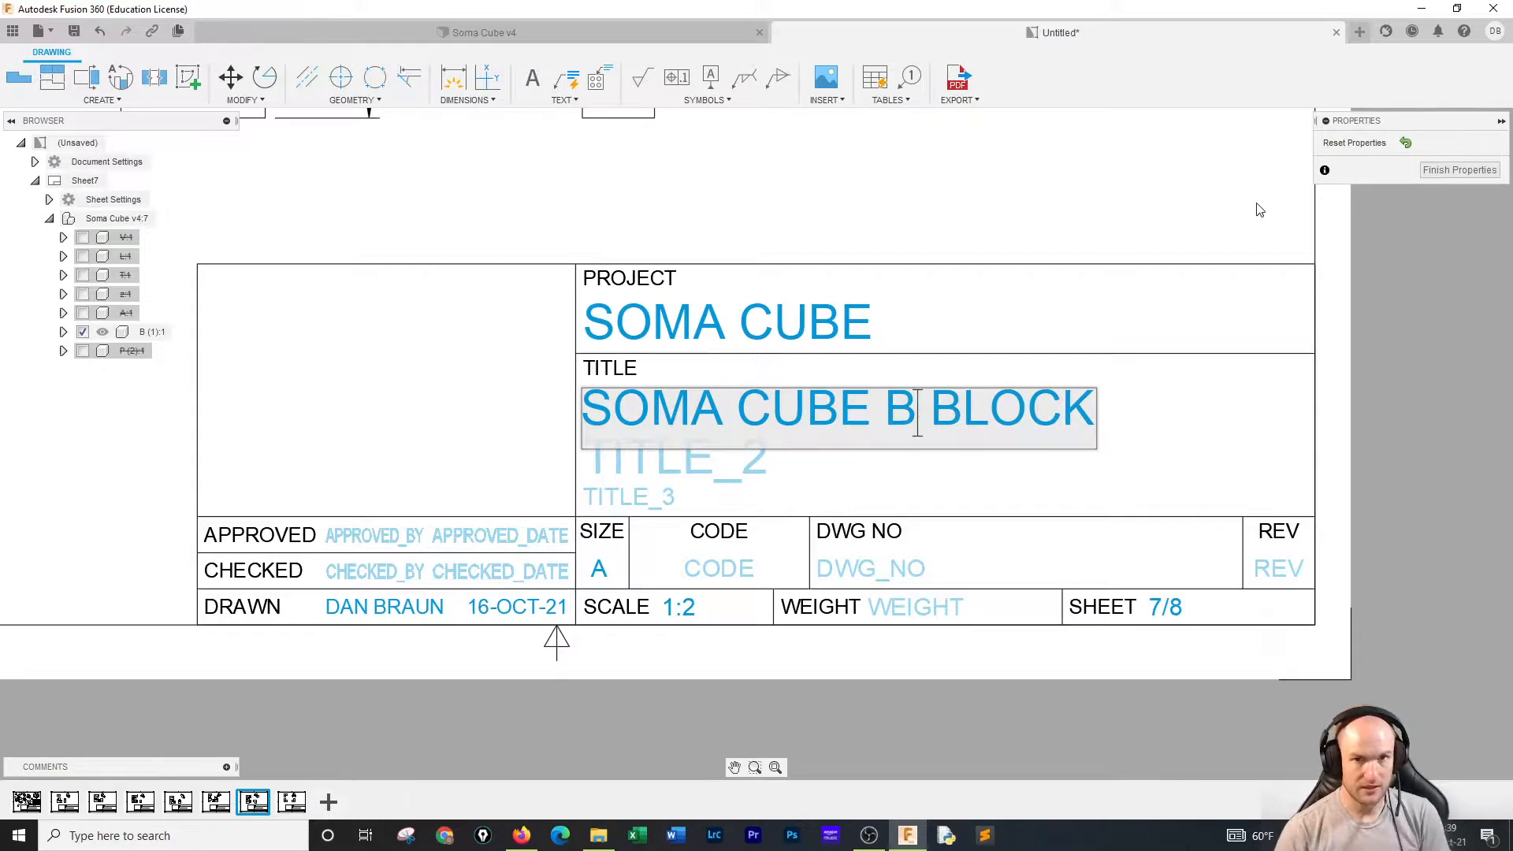
left_click(1487, 169)
Change the title in the title block of sheet 6, the A block's sheet, to SOMA CUBE A BLOCK.
left_click(215, 802)
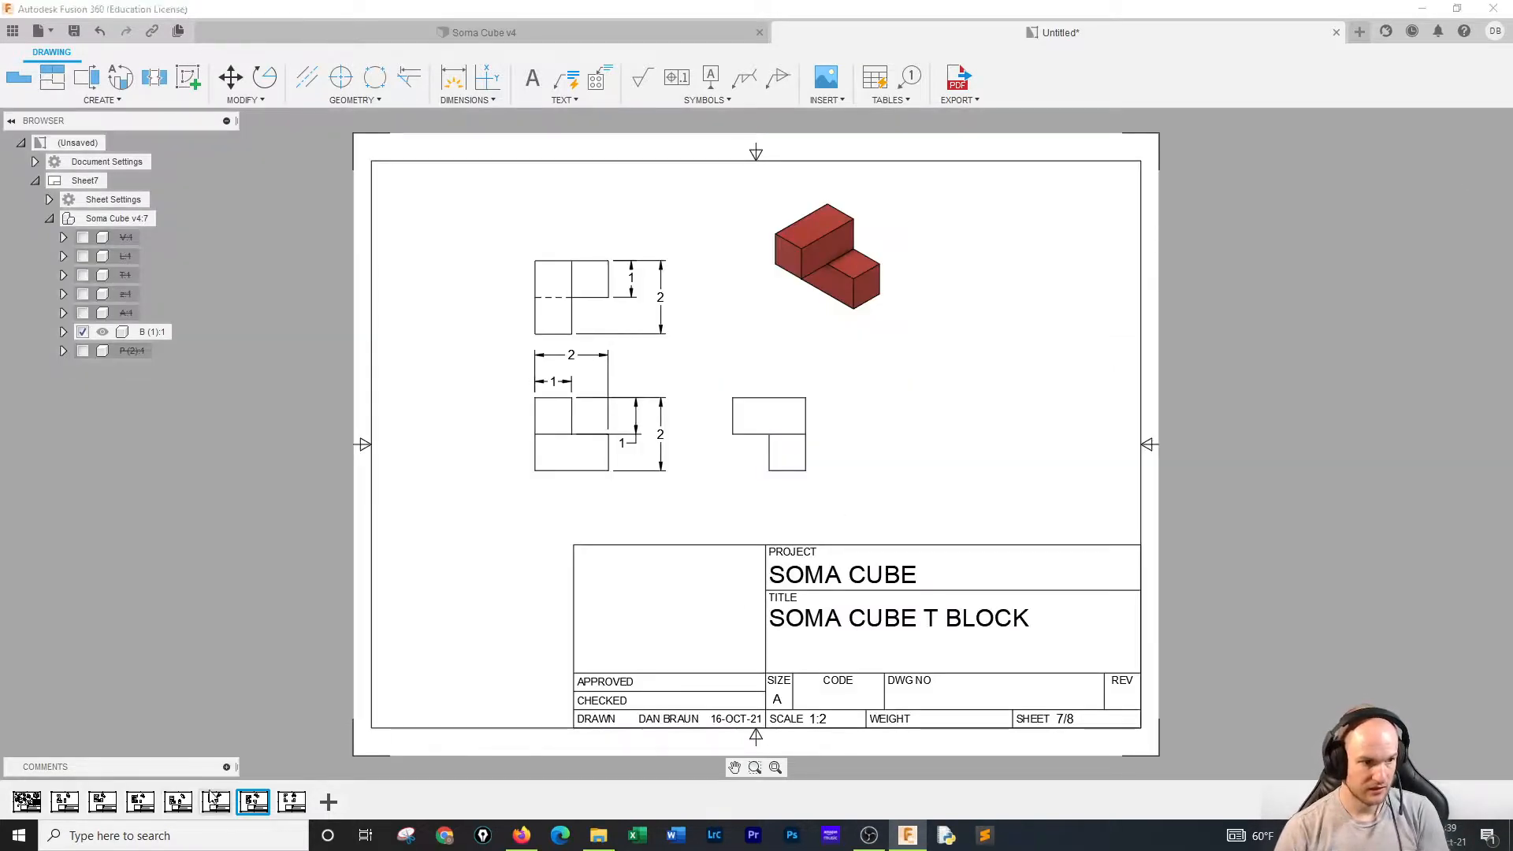
double_click(933, 626)
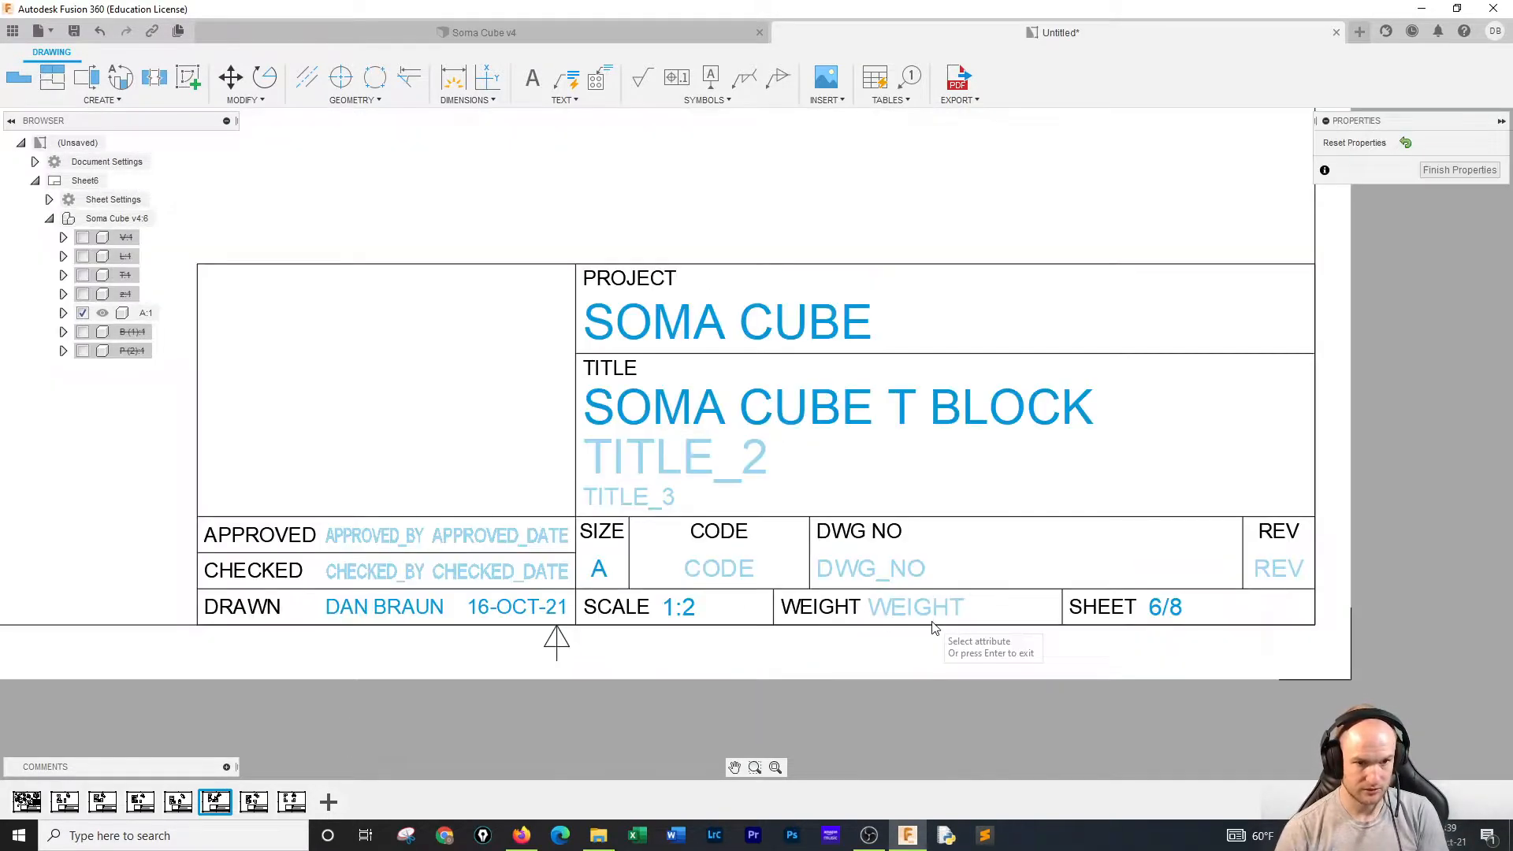
double_click(918, 403)
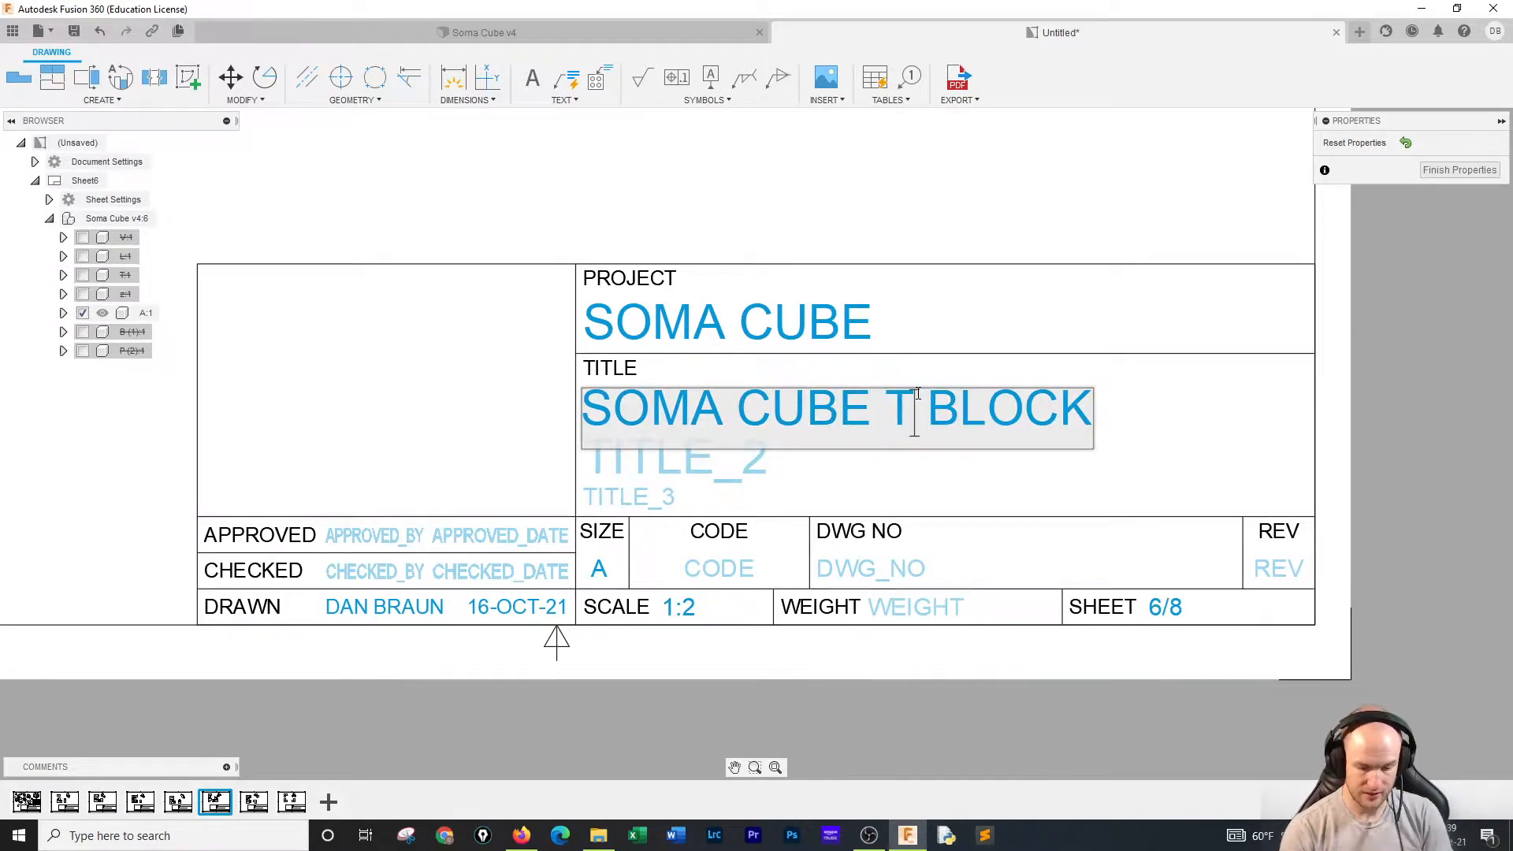
key("BackSpace")
type("A")
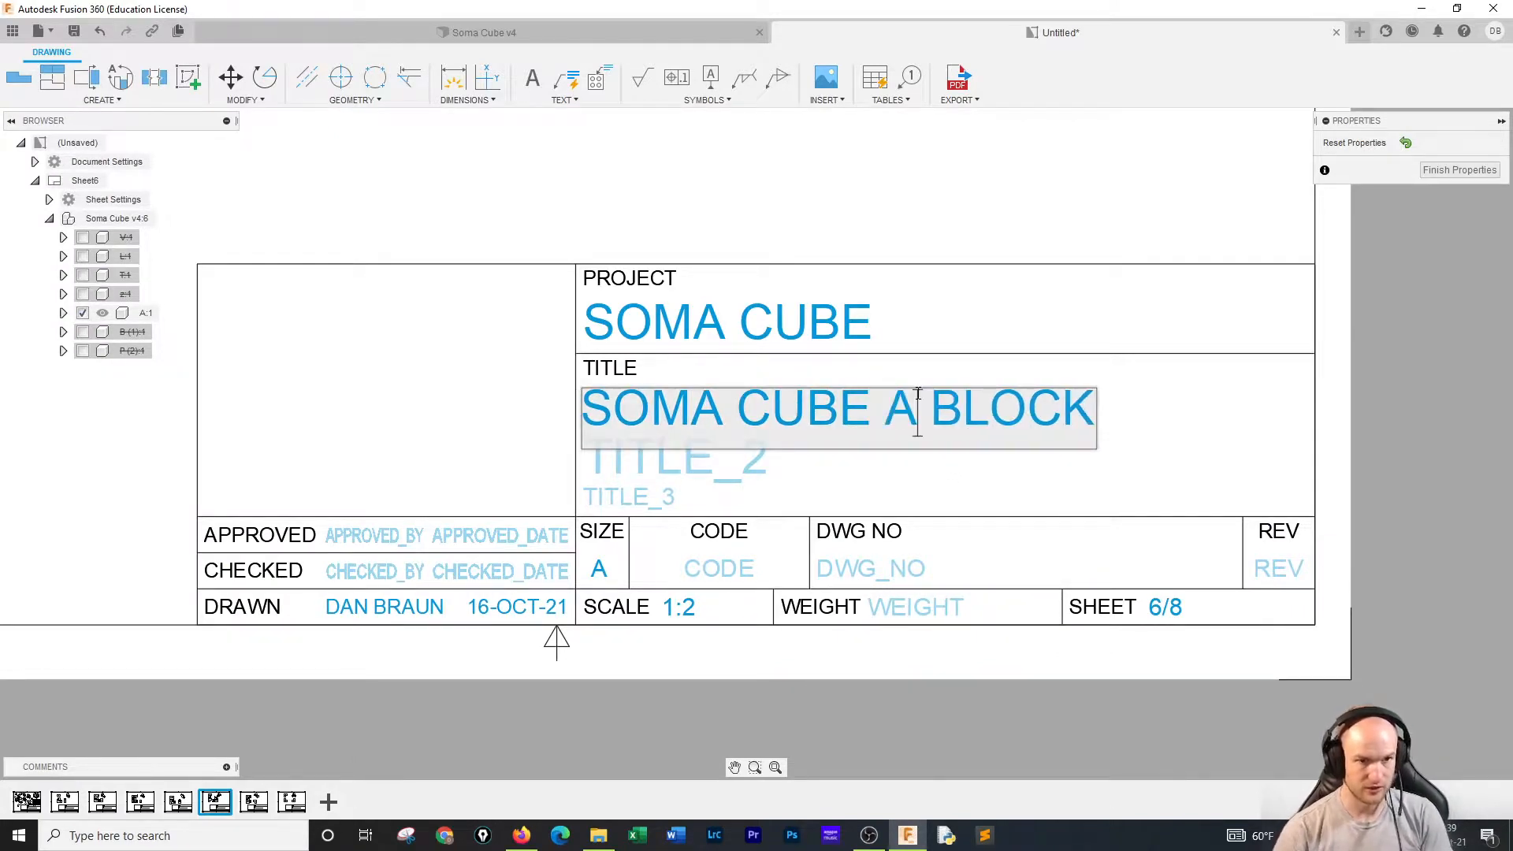
left_click(1473, 179)
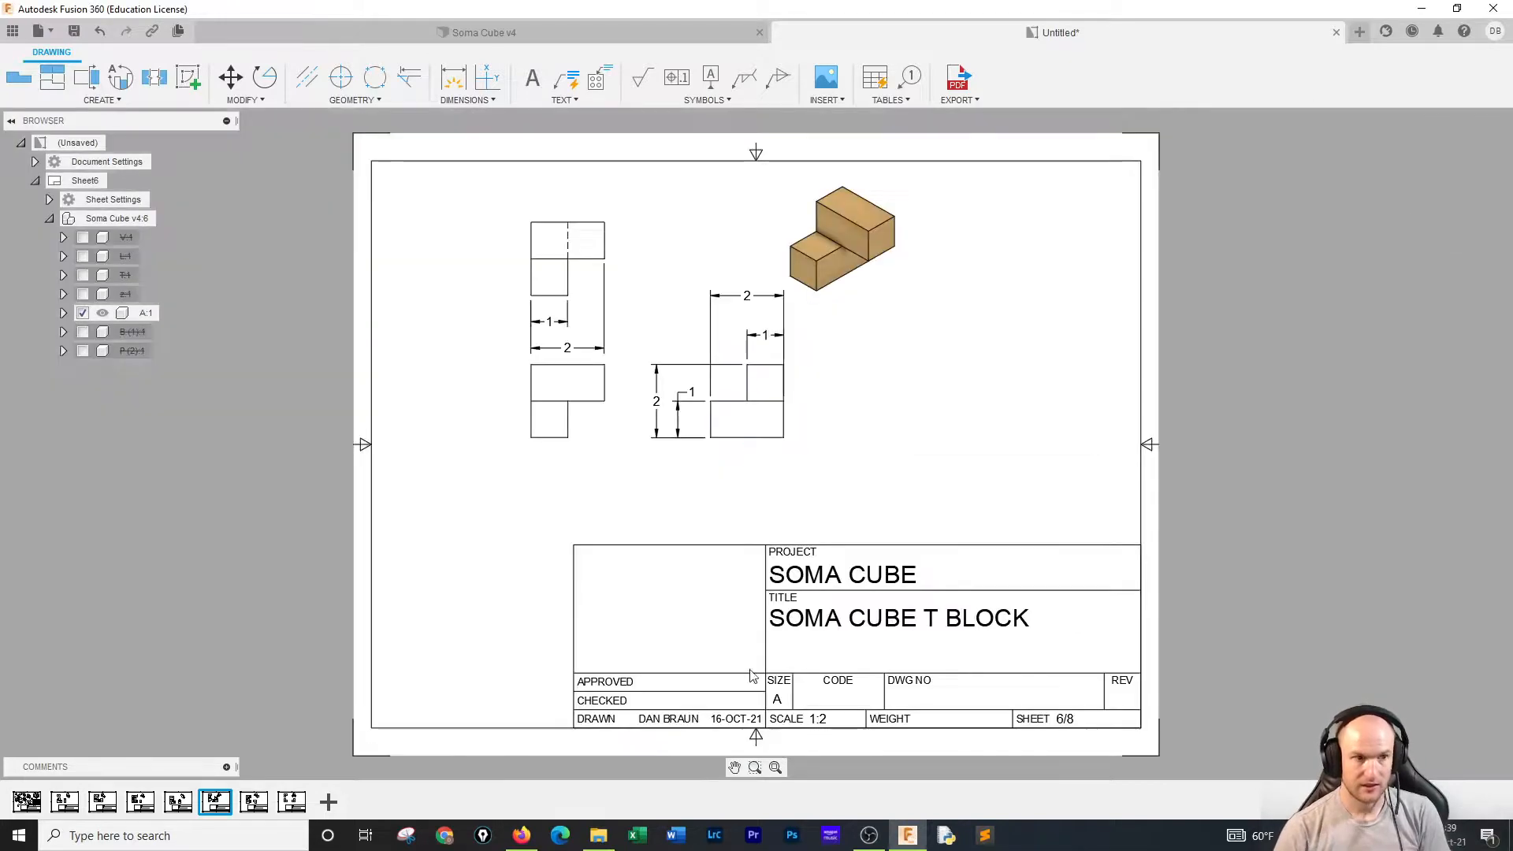
Change the title in the title block of sheet 5, the Z block's sheet, to SOMA CUBE Z BLOCK.
left_click(179, 799)
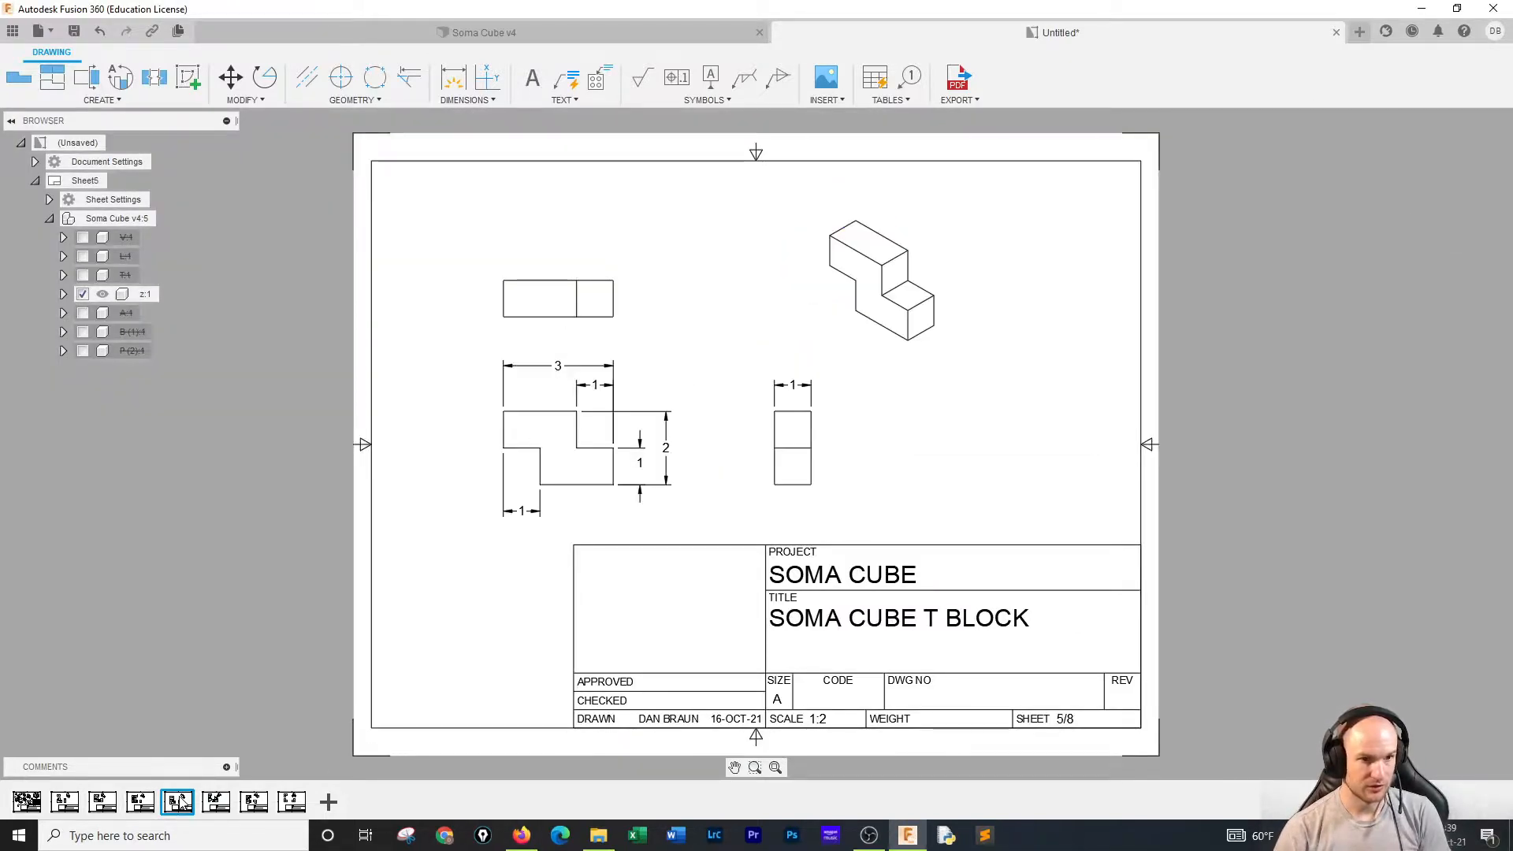
double_click(939, 619)
left_click(905, 413)
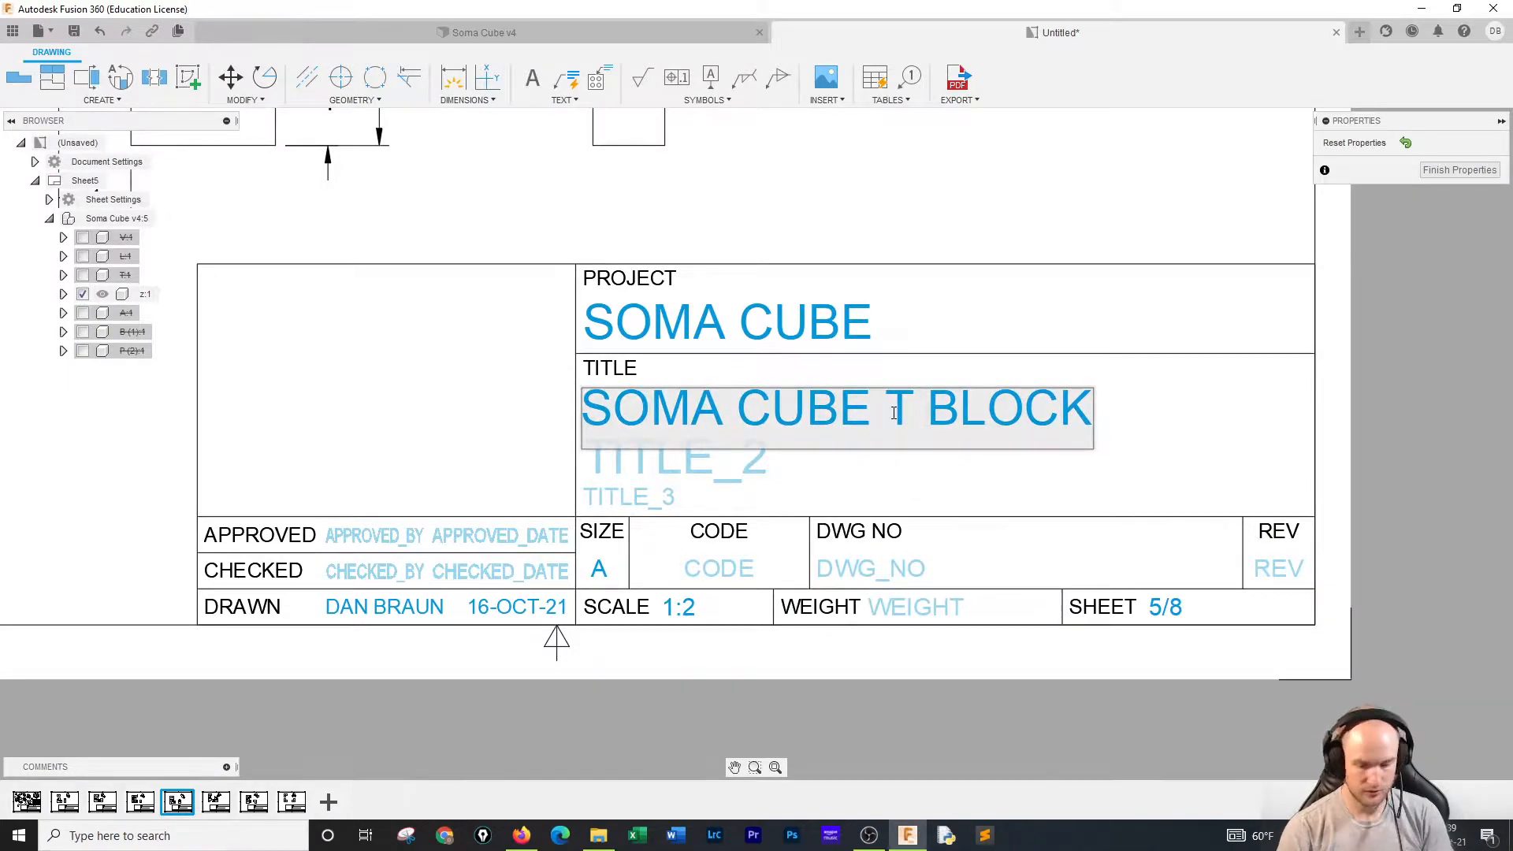
key("Delete")
type("Z")
left_click(1472, 171)
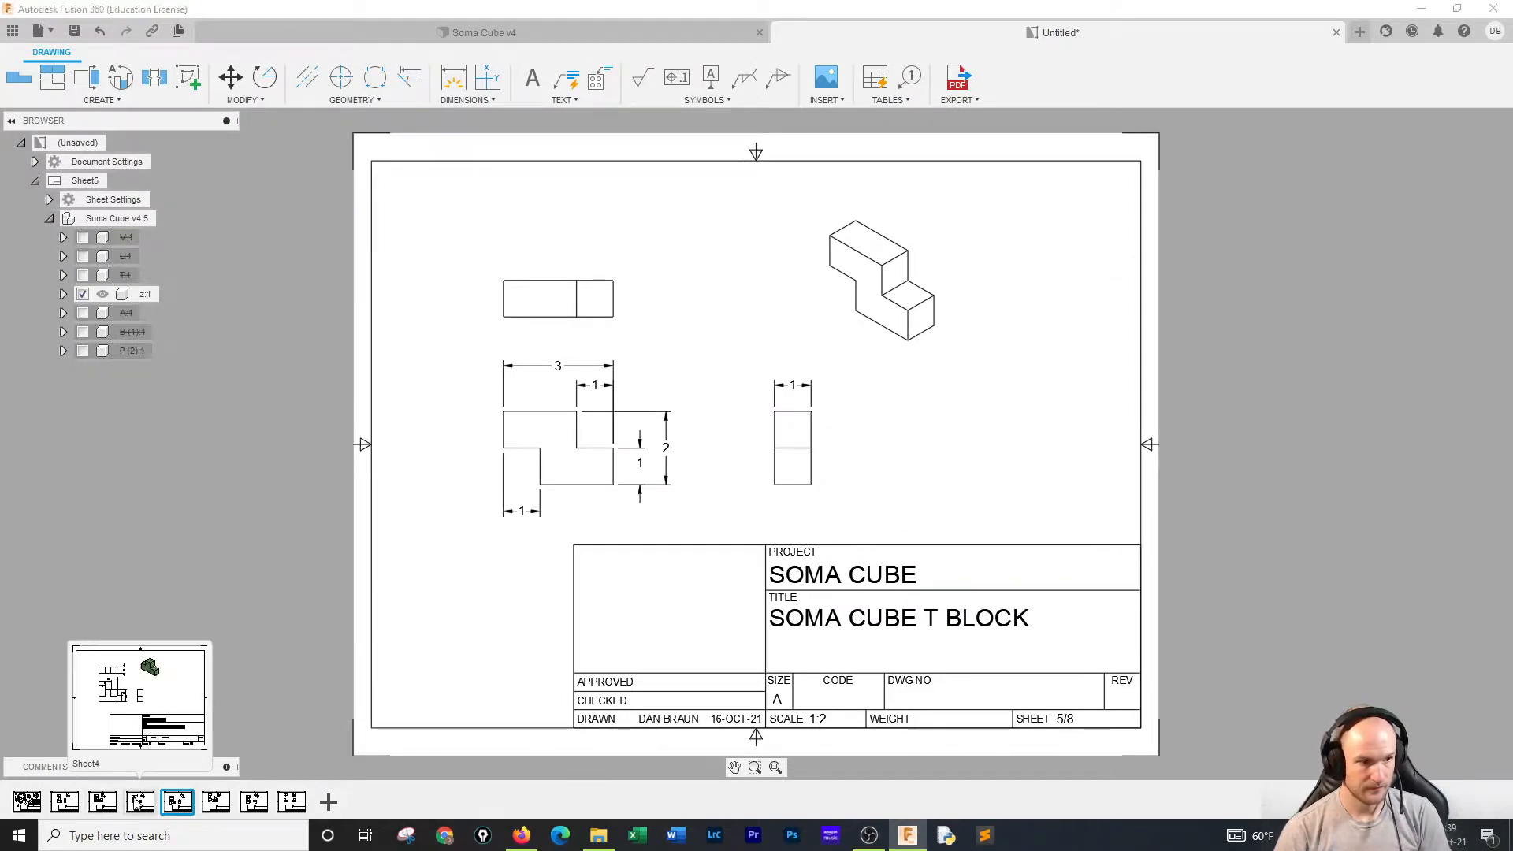
On sheet 8, dimension the width of the P block base view's upper square and the view's overall width, placing both above it.
left_click(139, 801)
left_click(113, 802)
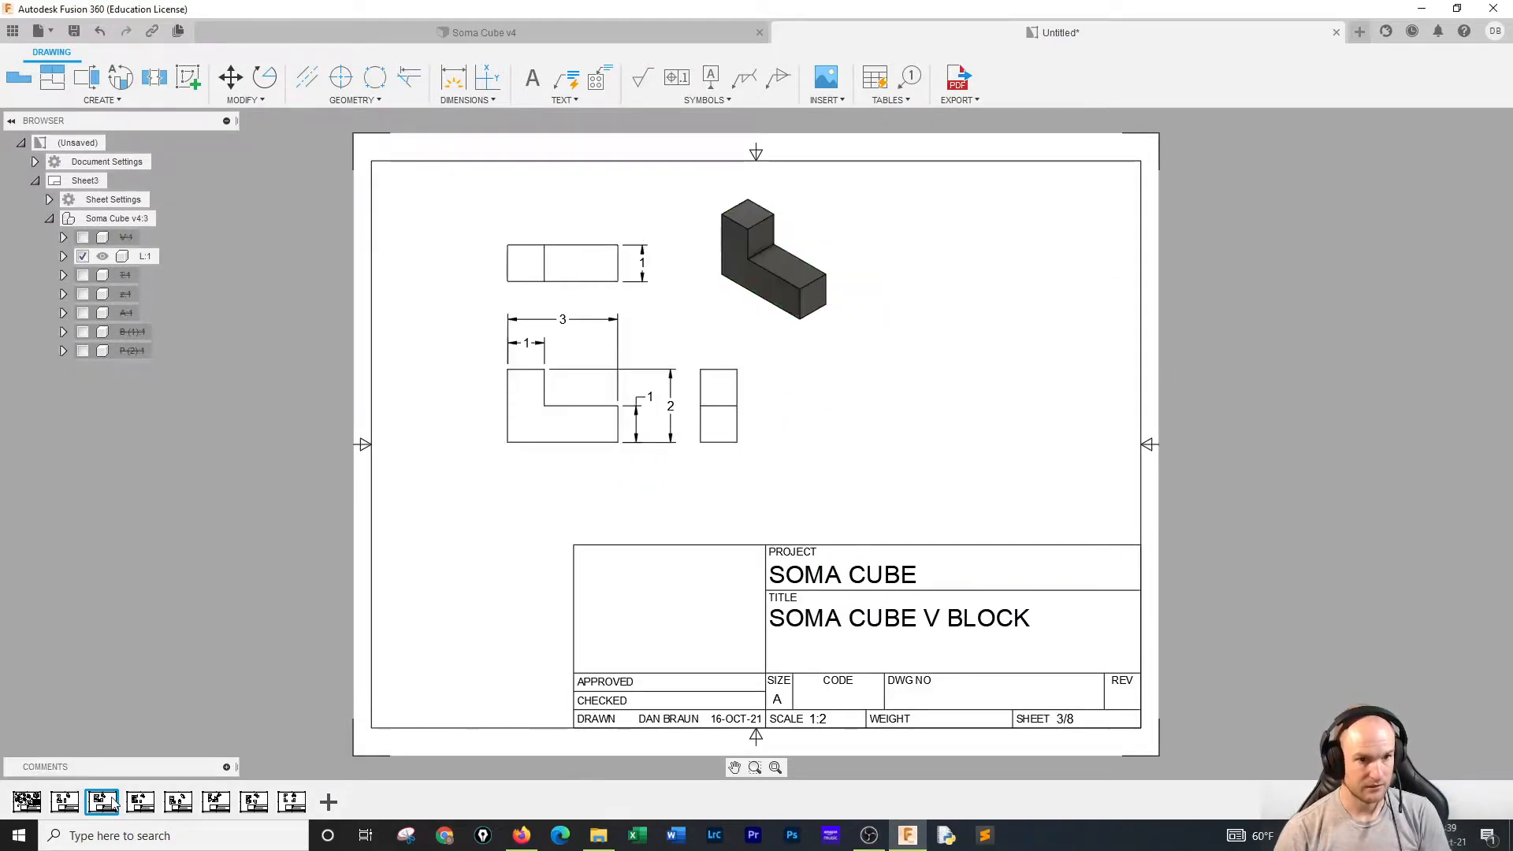
left_click(290, 801)
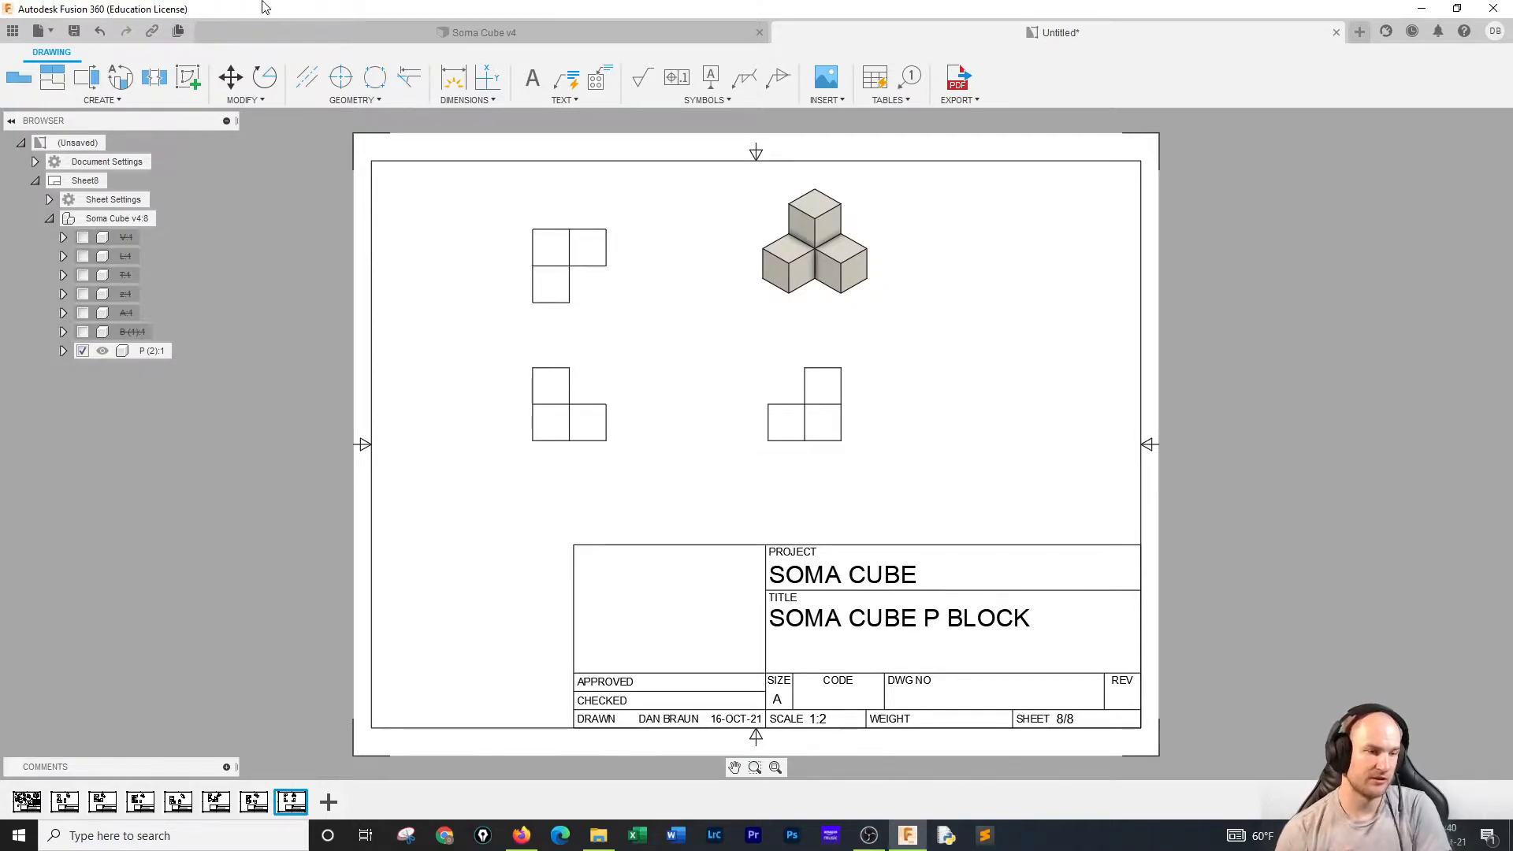
left_click(453, 77)
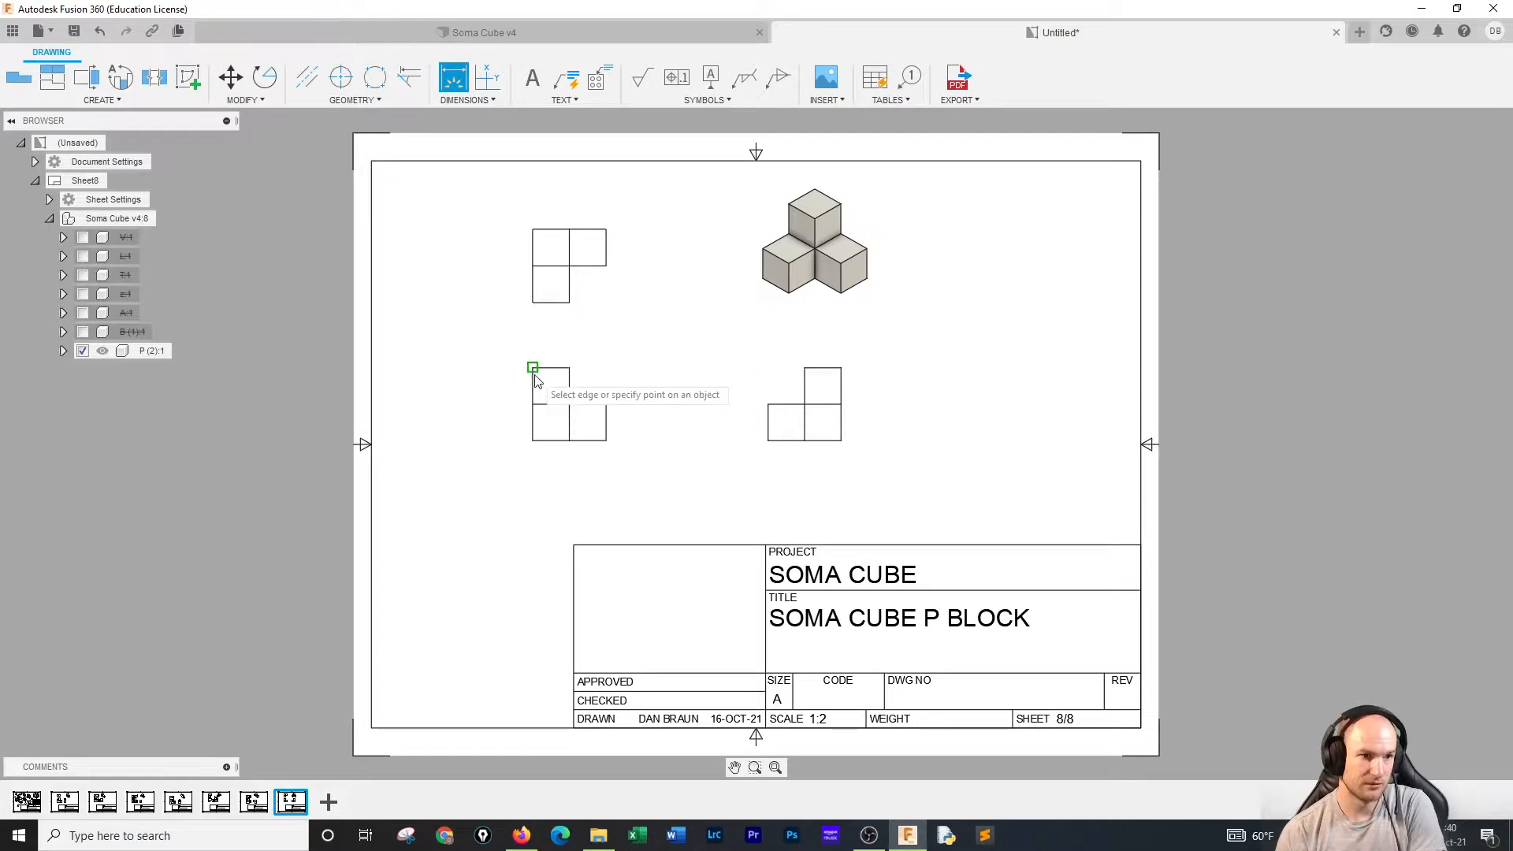
left_click(533, 367)
left_click(573, 368)
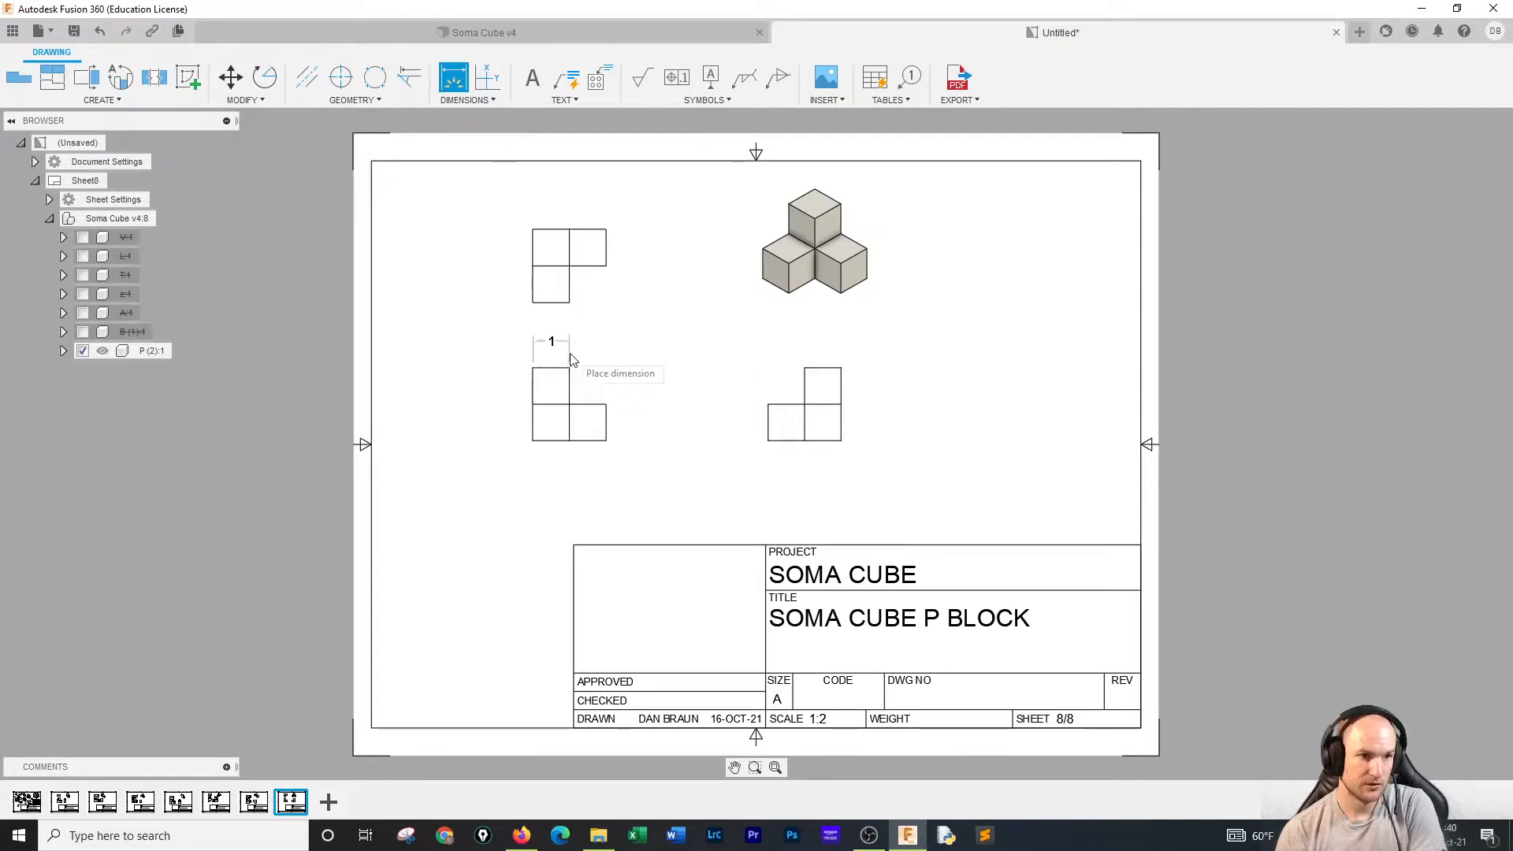
left_click(571, 353)
left_click(533, 366)
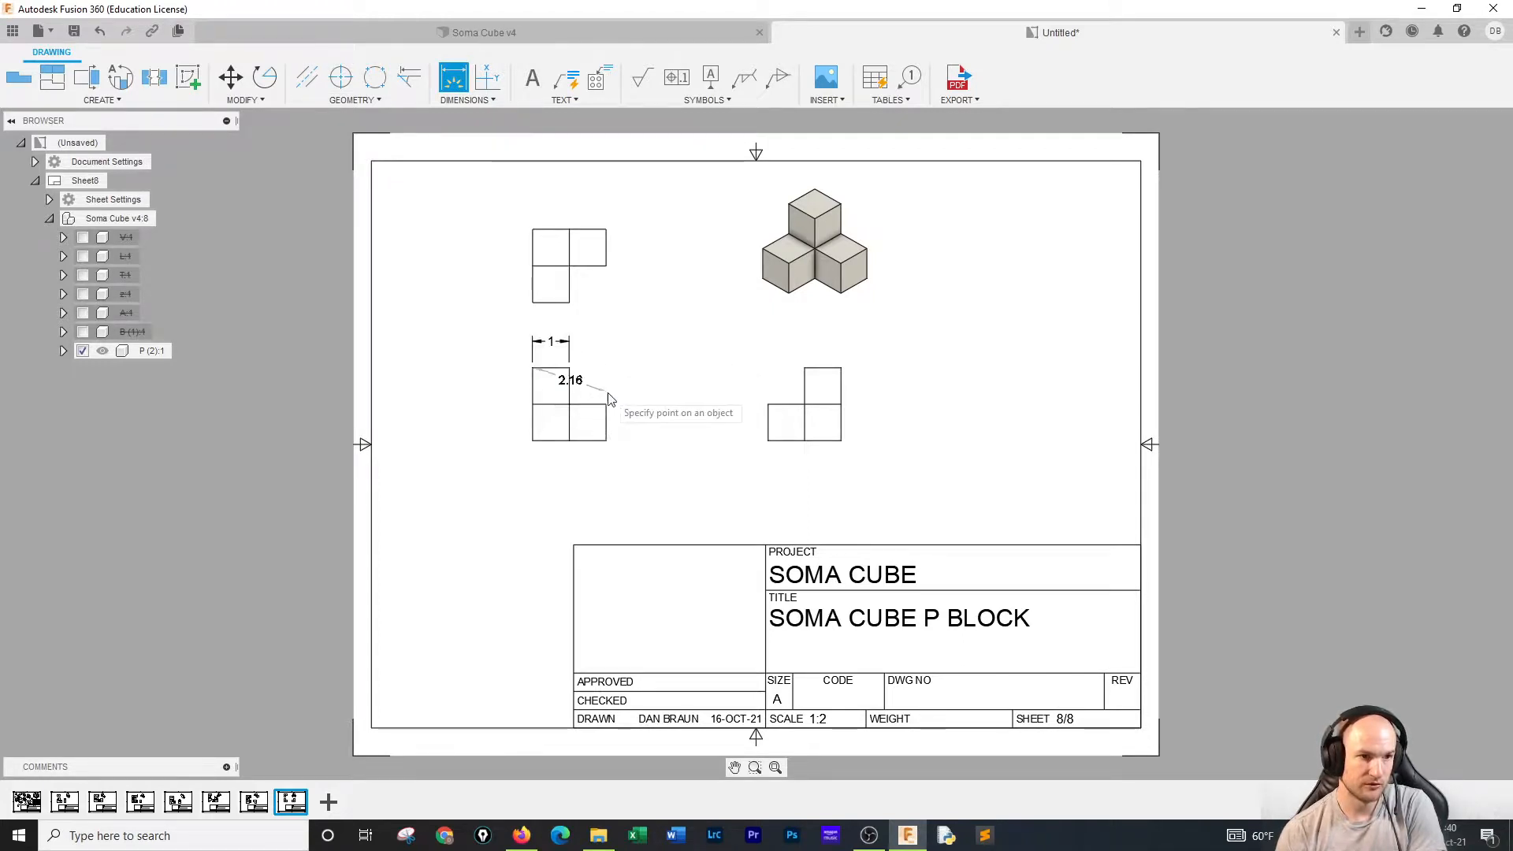
left_click(605, 403)
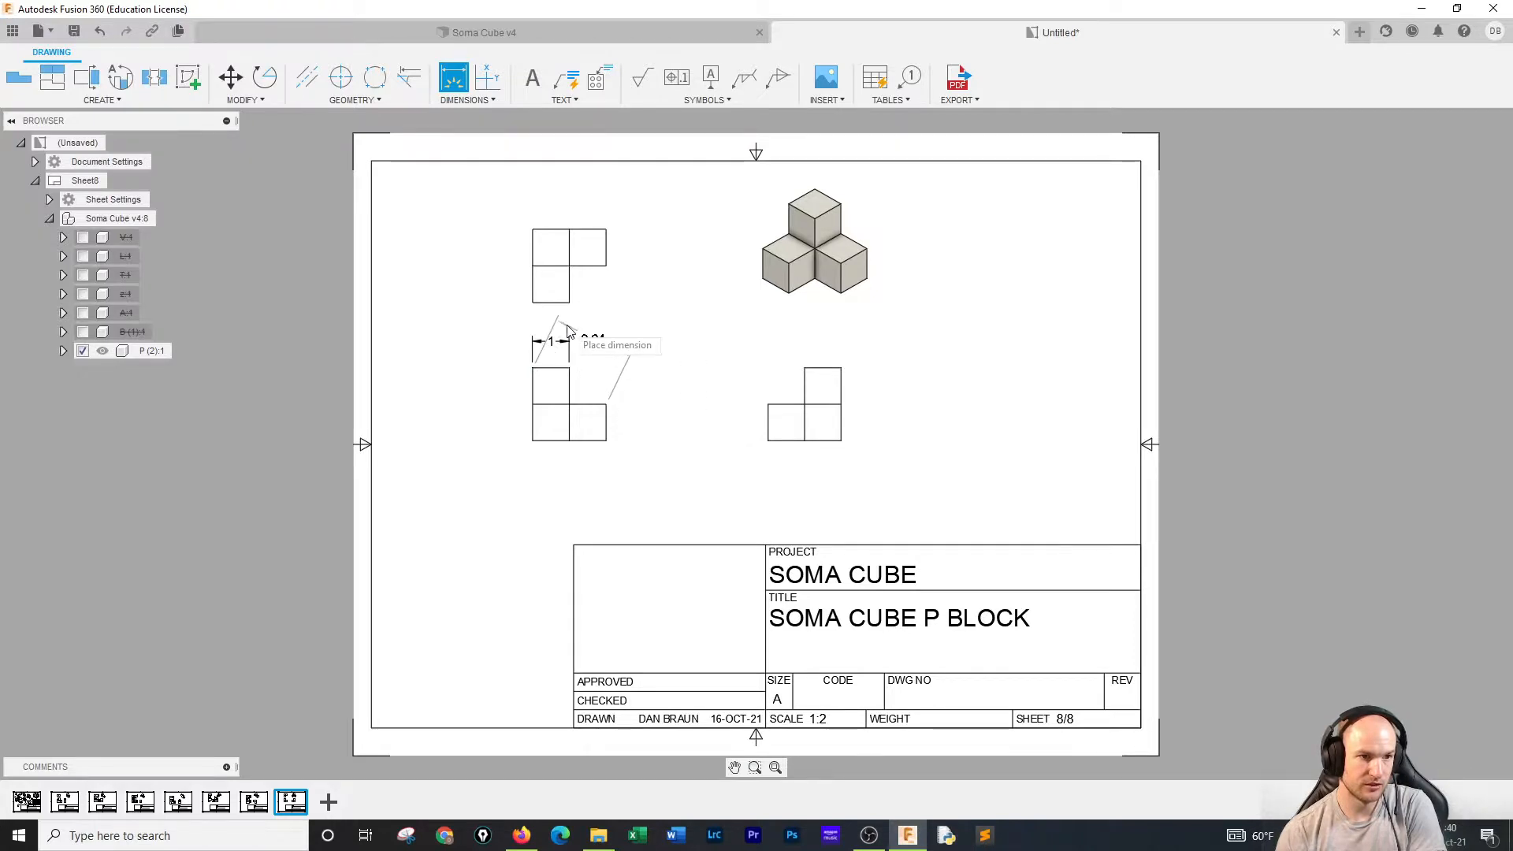
left_click(544, 315)
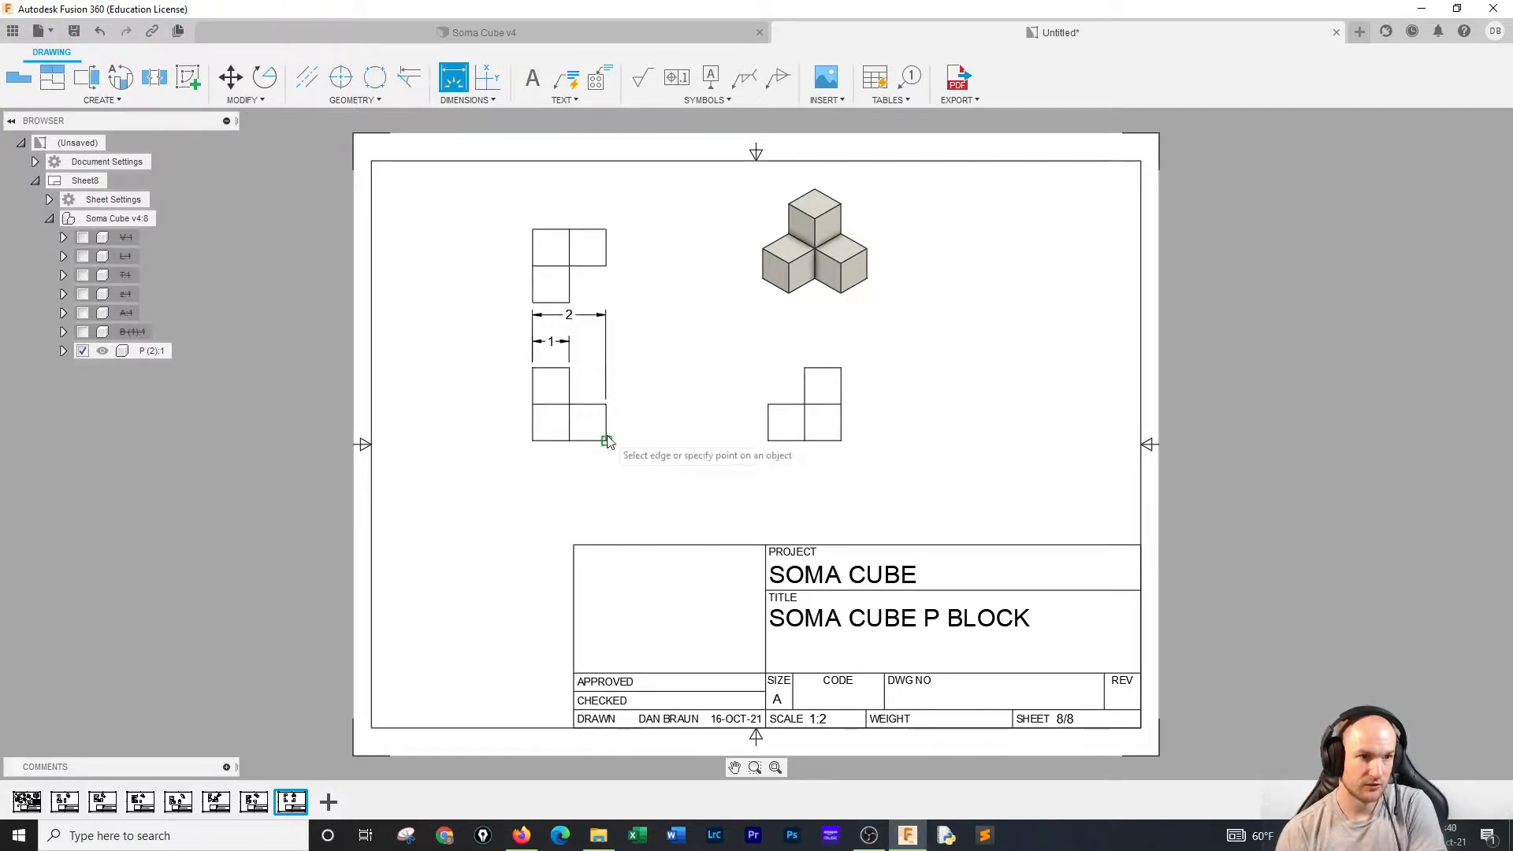
Dimension the height of the base view's lower row and its overall height, placing both to the right of the view.
left_click(607, 441)
left_click(606, 403)
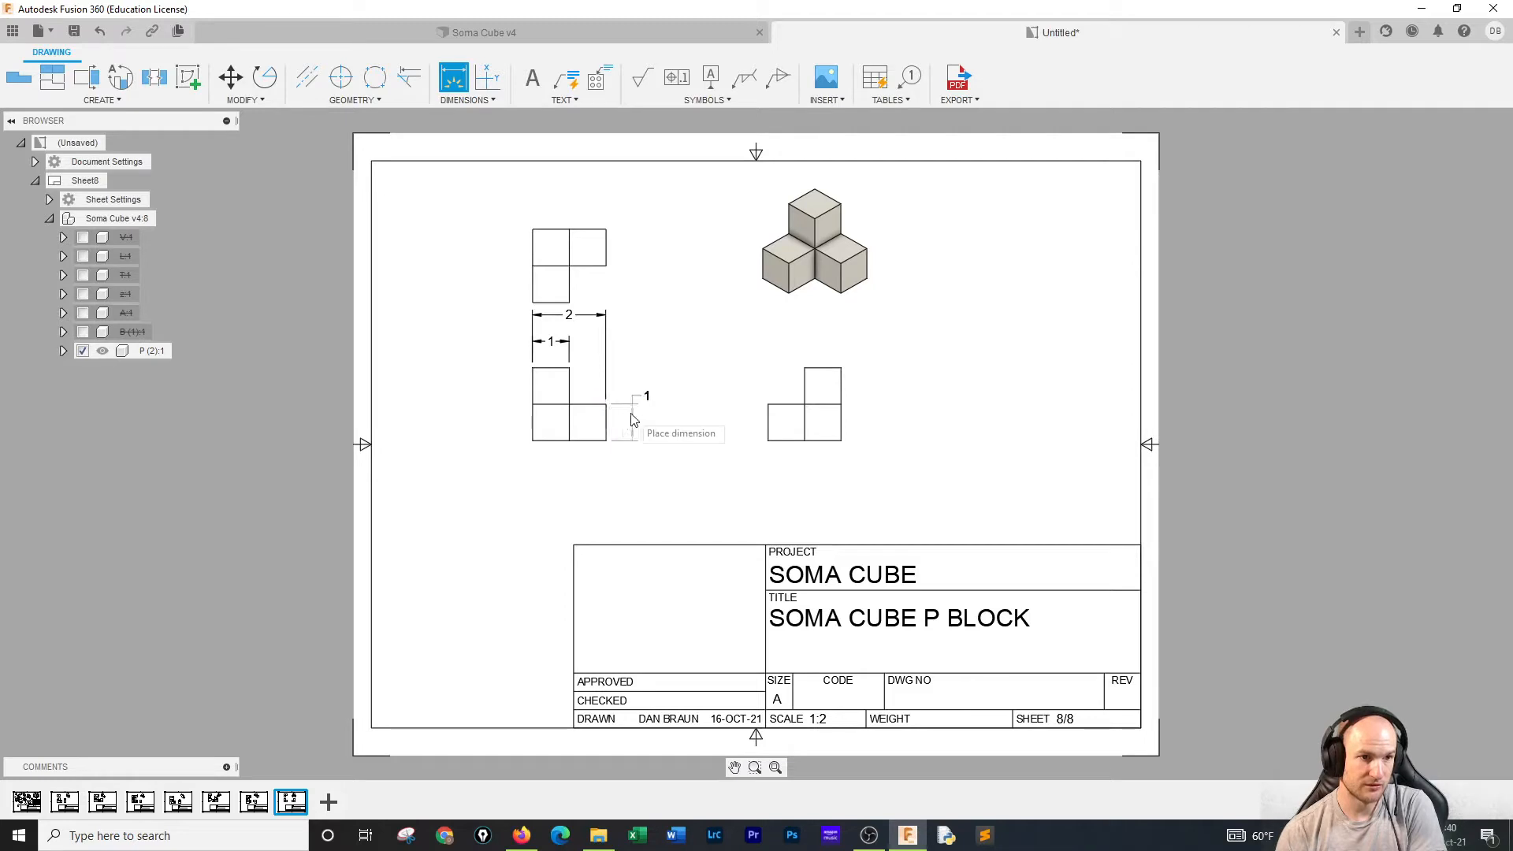
left_click(631, 417)
left_click(592, 442)
left_click(606, 440)
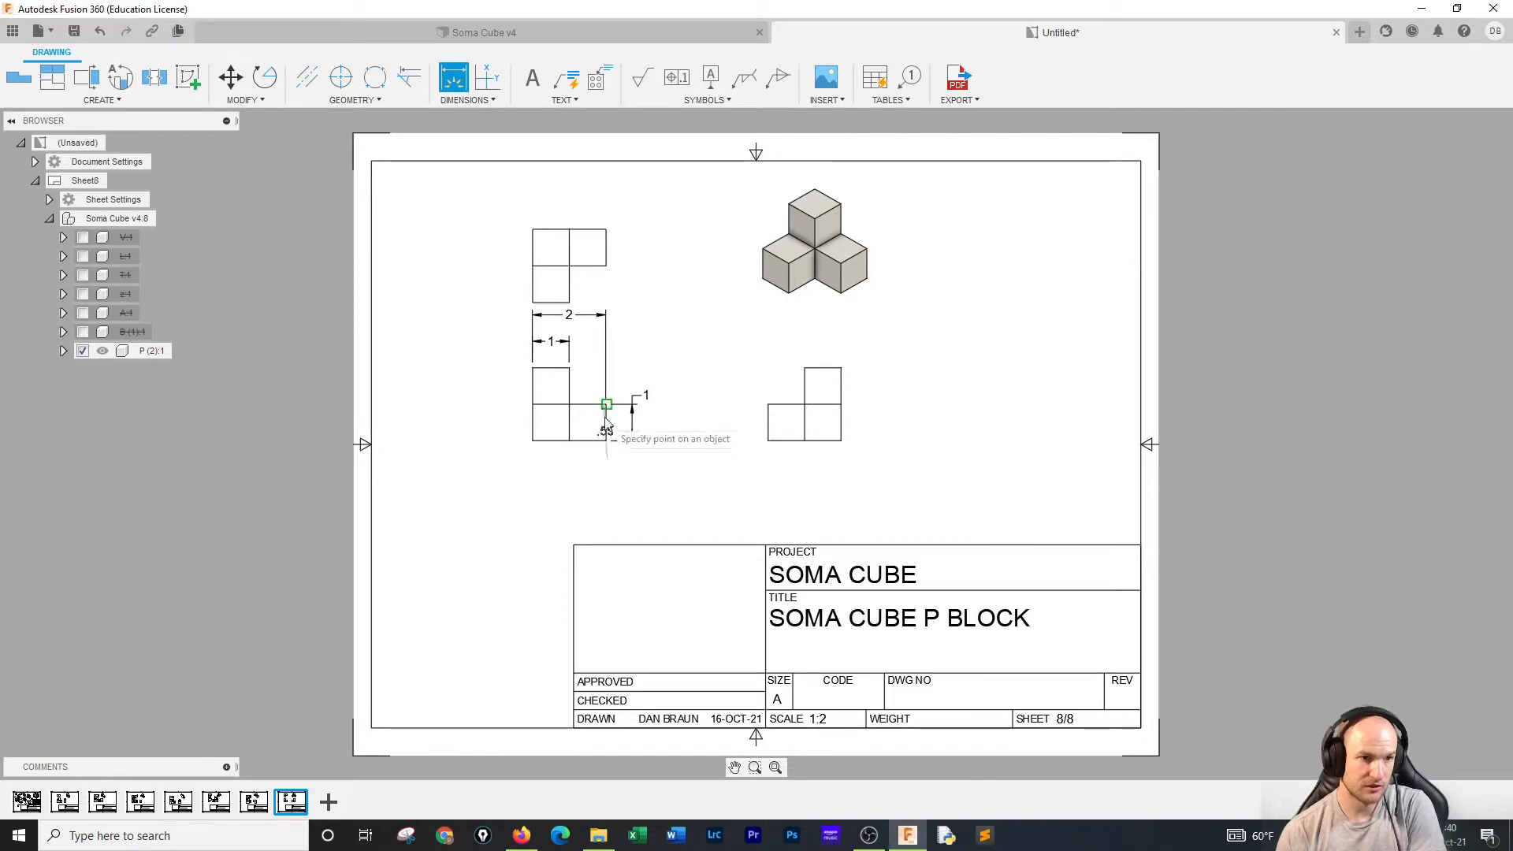
left_click(569, 368)
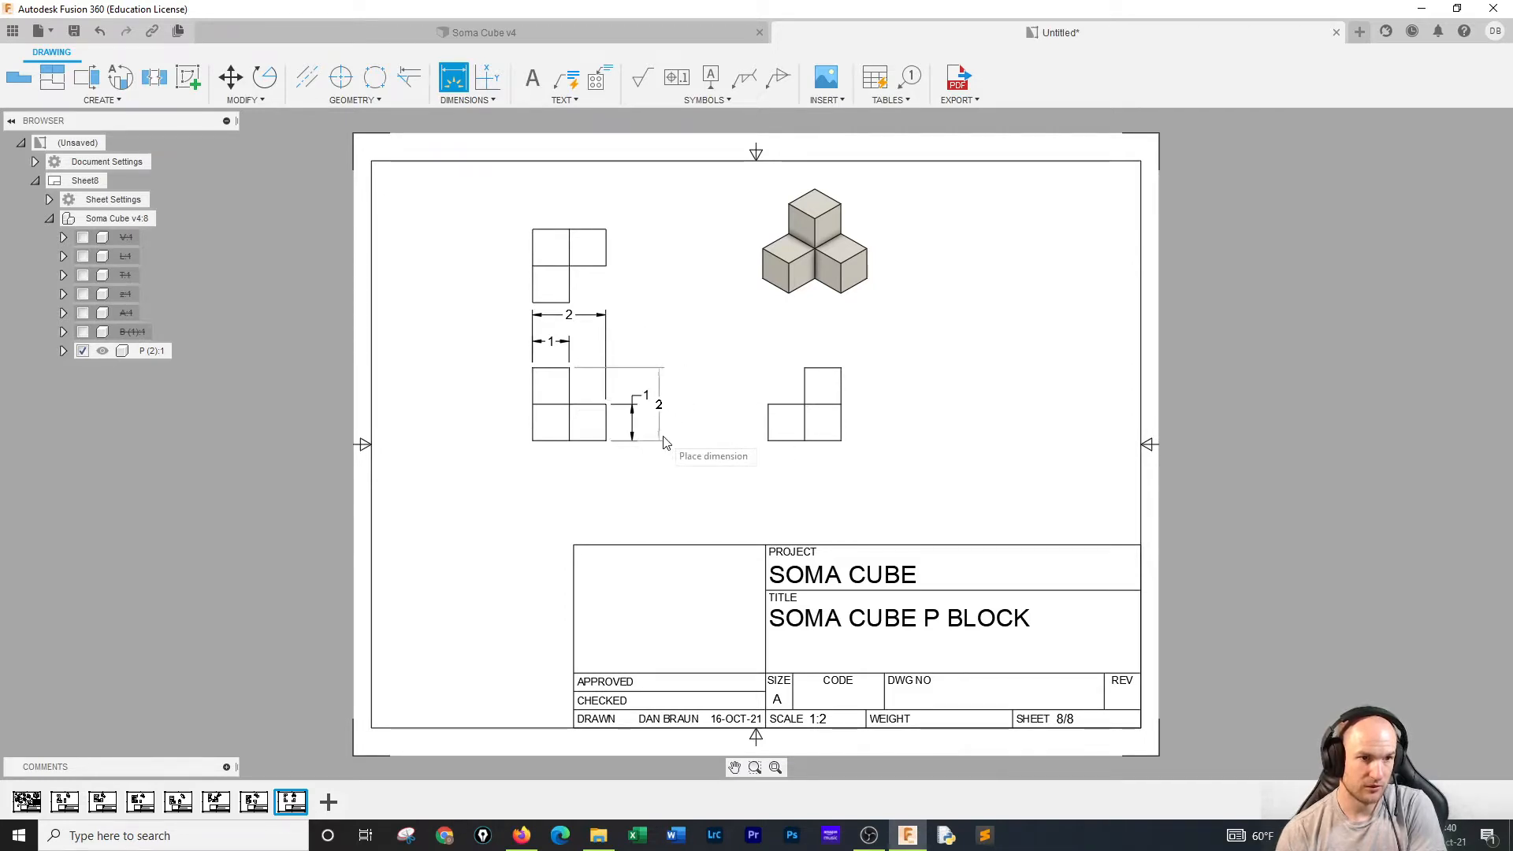
left_click(691, 441)
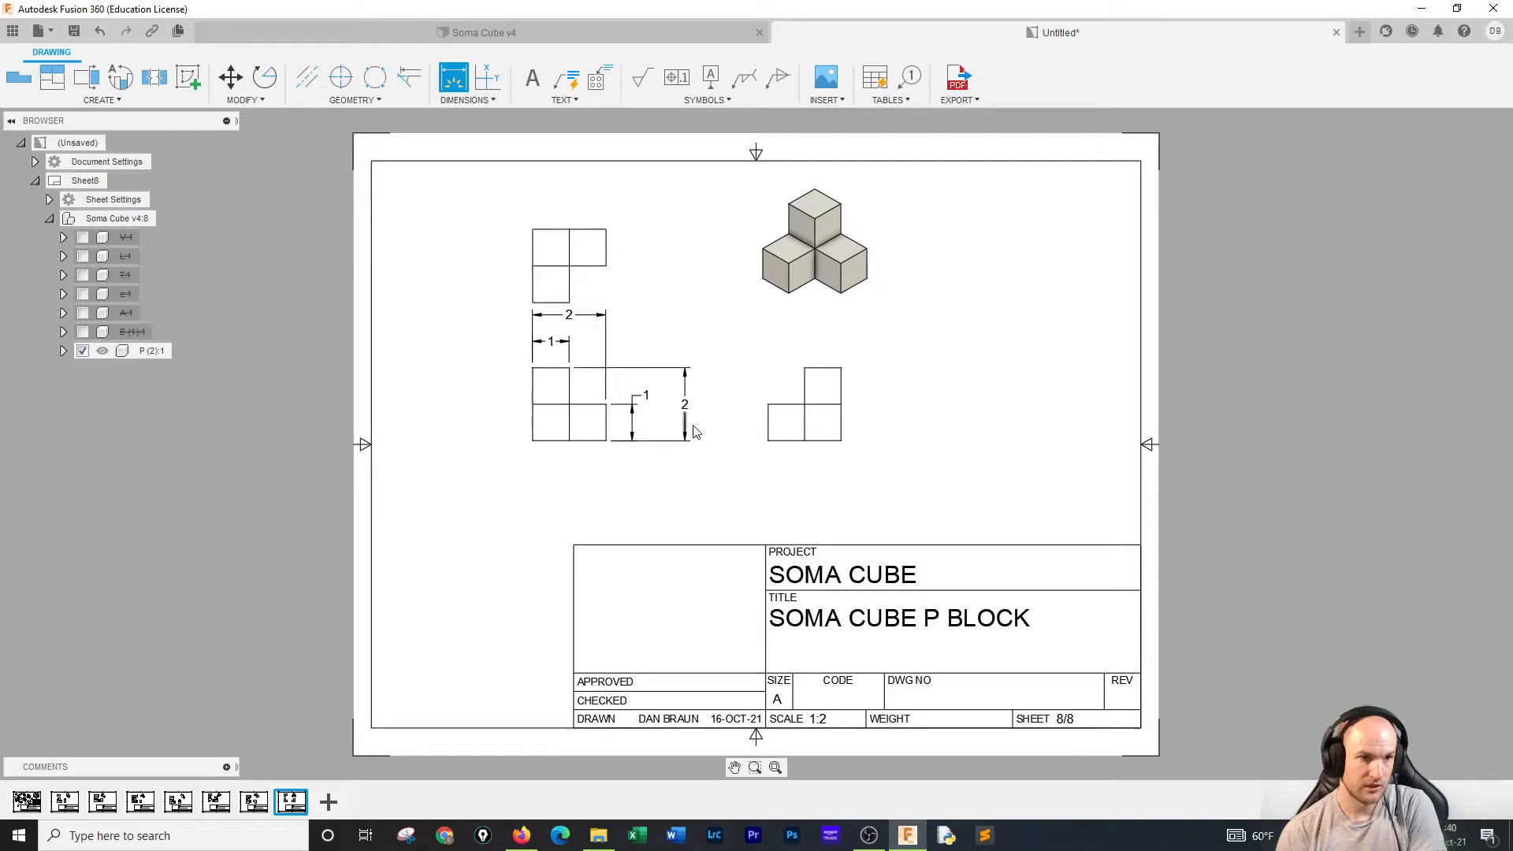
Dimension the top view's upper row depth and overall depth on its right side, and shift the base view slightly down and right.
left_click(606, 230)
left_click(606, 266)
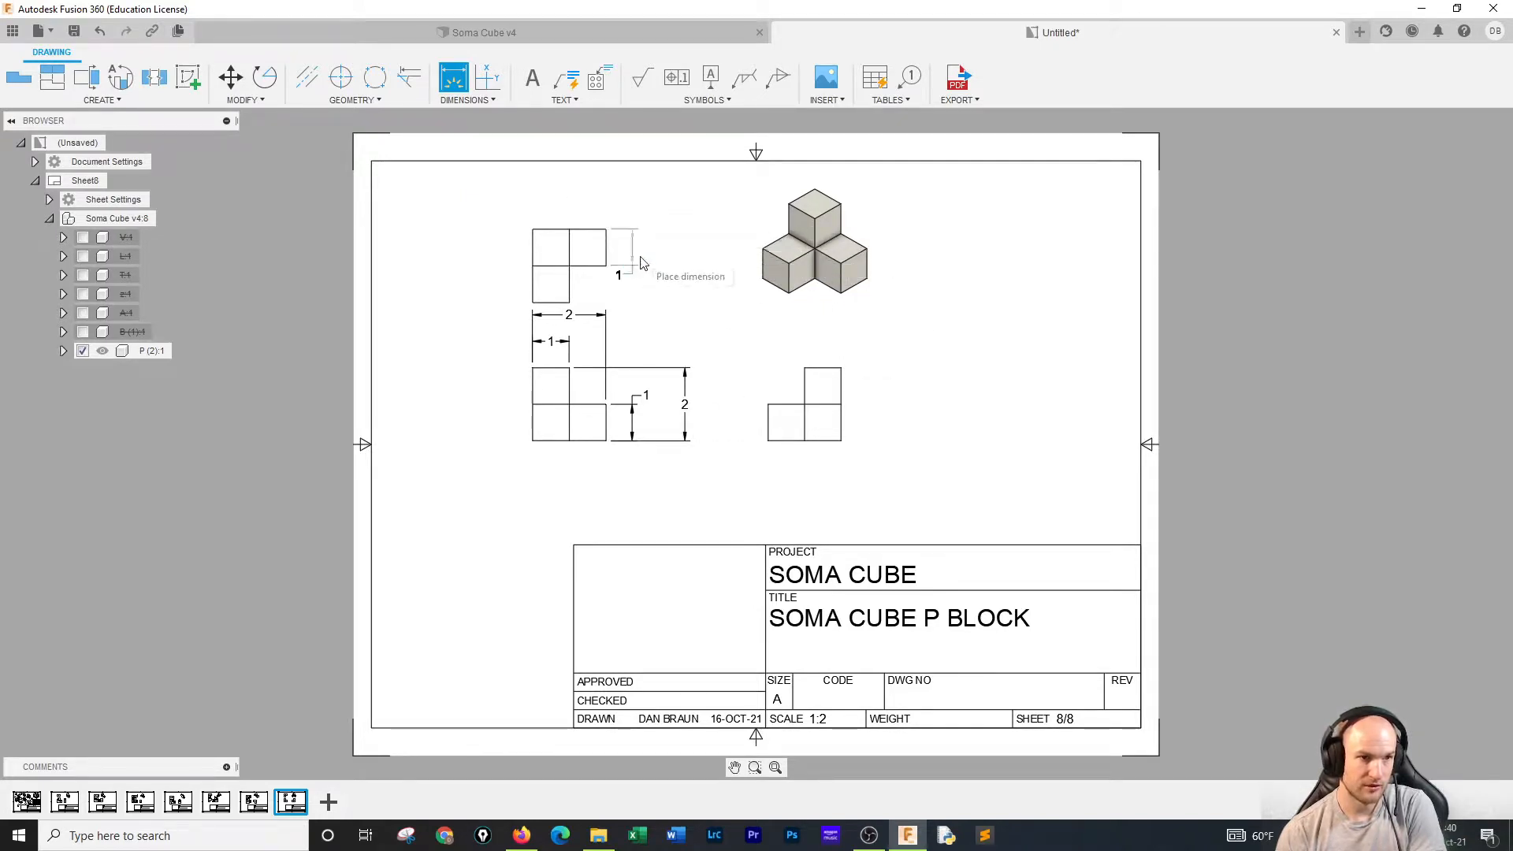
left_click(639, 250)
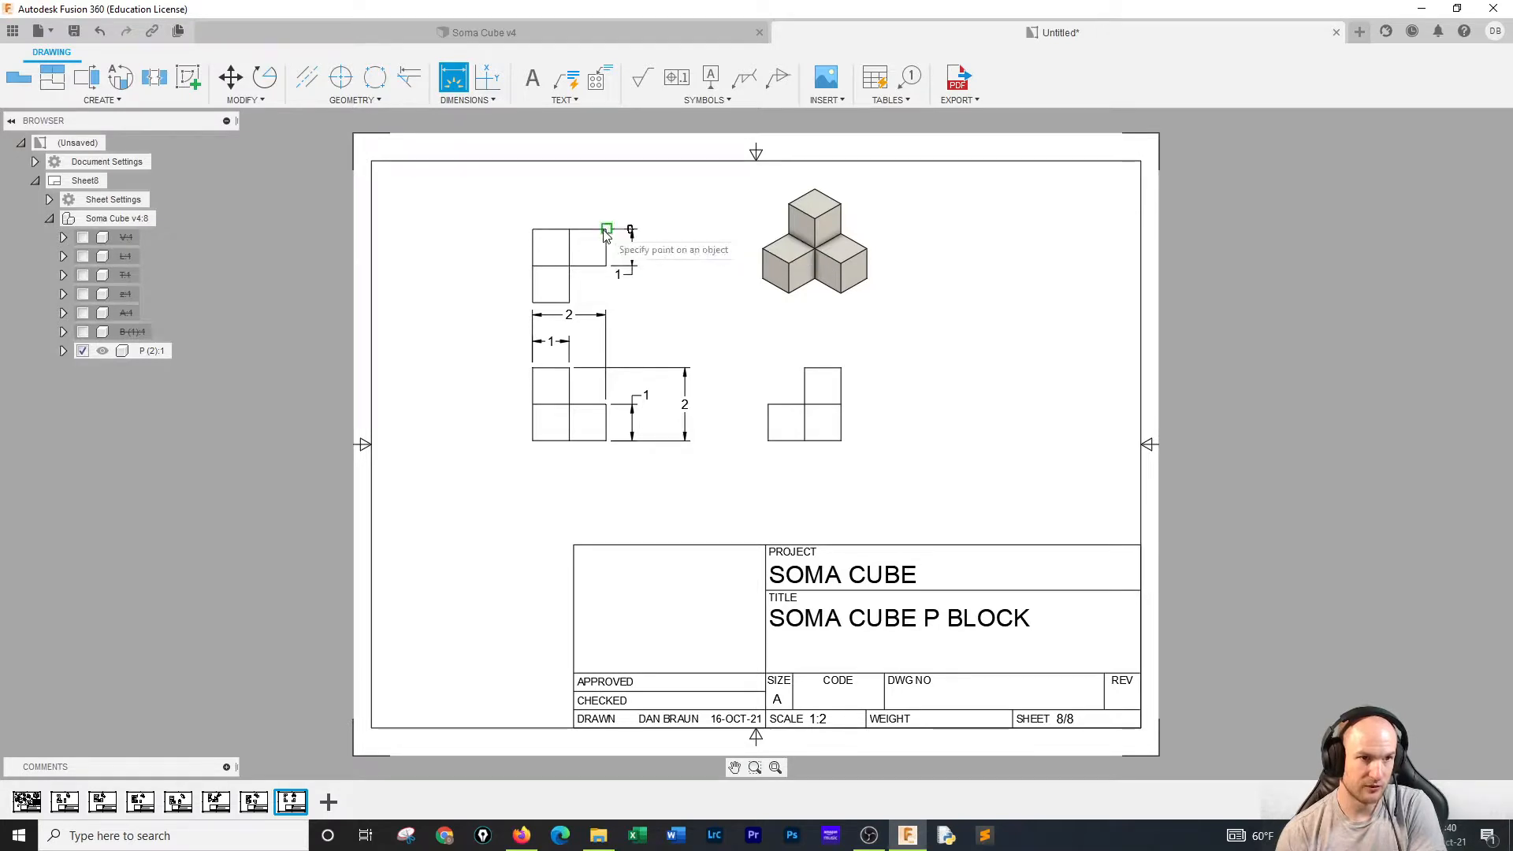
left_click(606, 229)
left_click(569, 302)
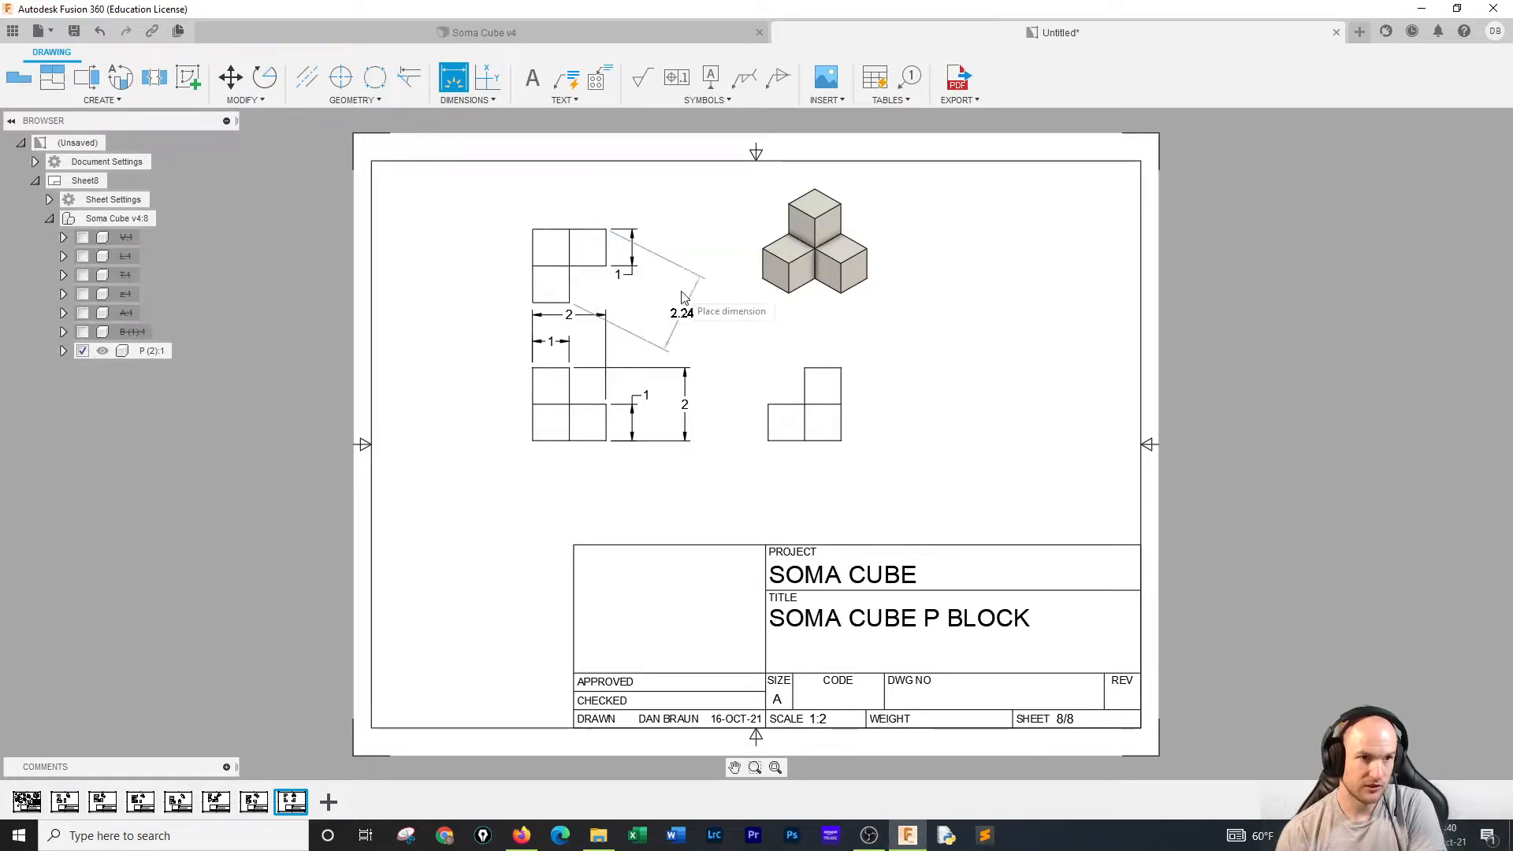
left_click(661, 249)
left_click(788, 330)
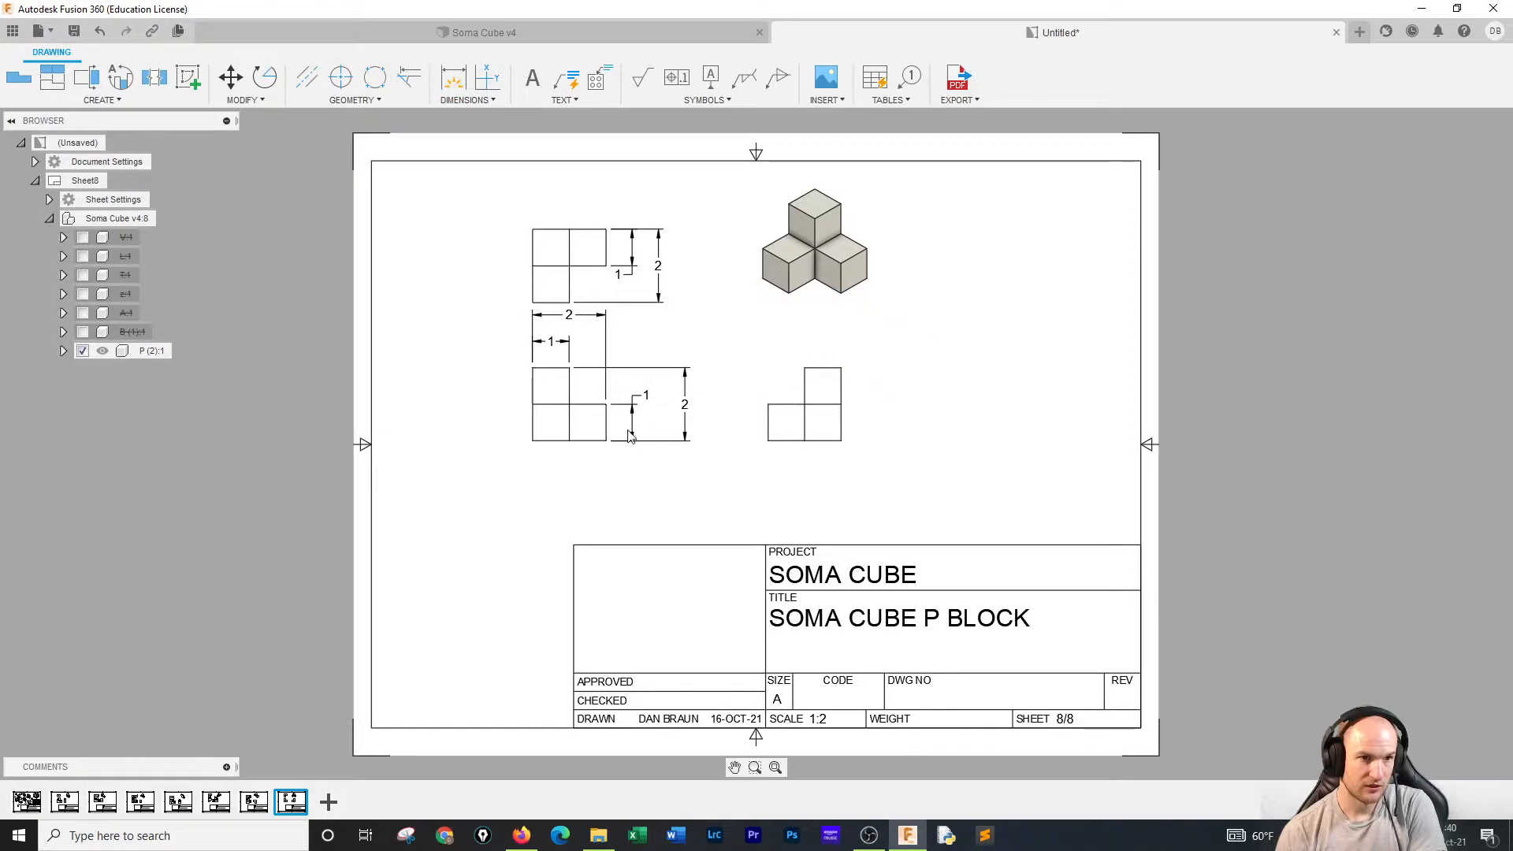
left_click_drag(554, 452, 567, 486)
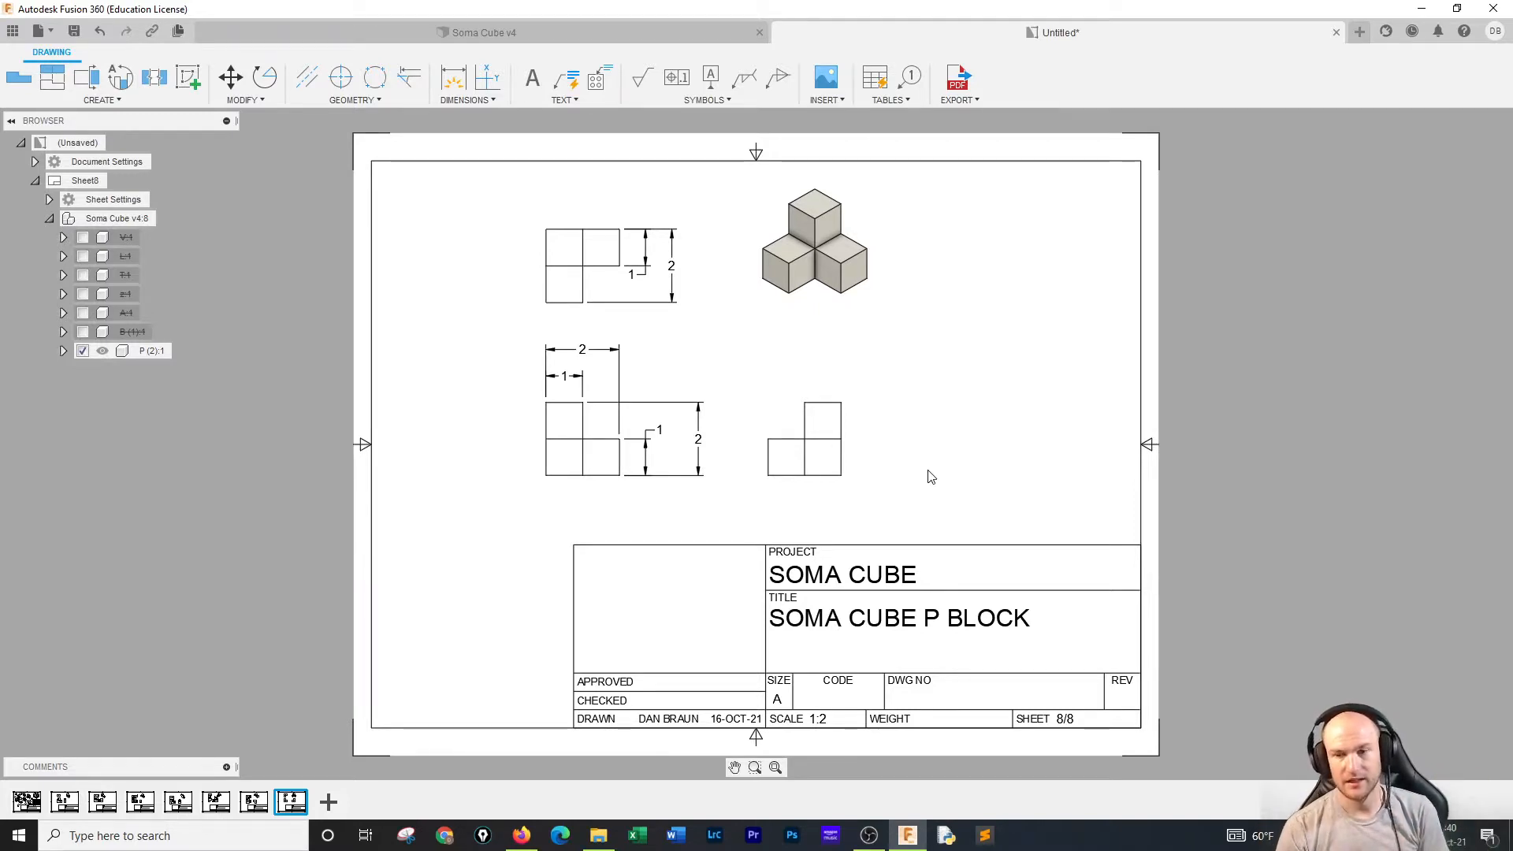
Export all sheets to the Desktop as a PDF named SOMA CUBE PDF, with lineweights on and without opening it automatically.
left_click(953, 82)
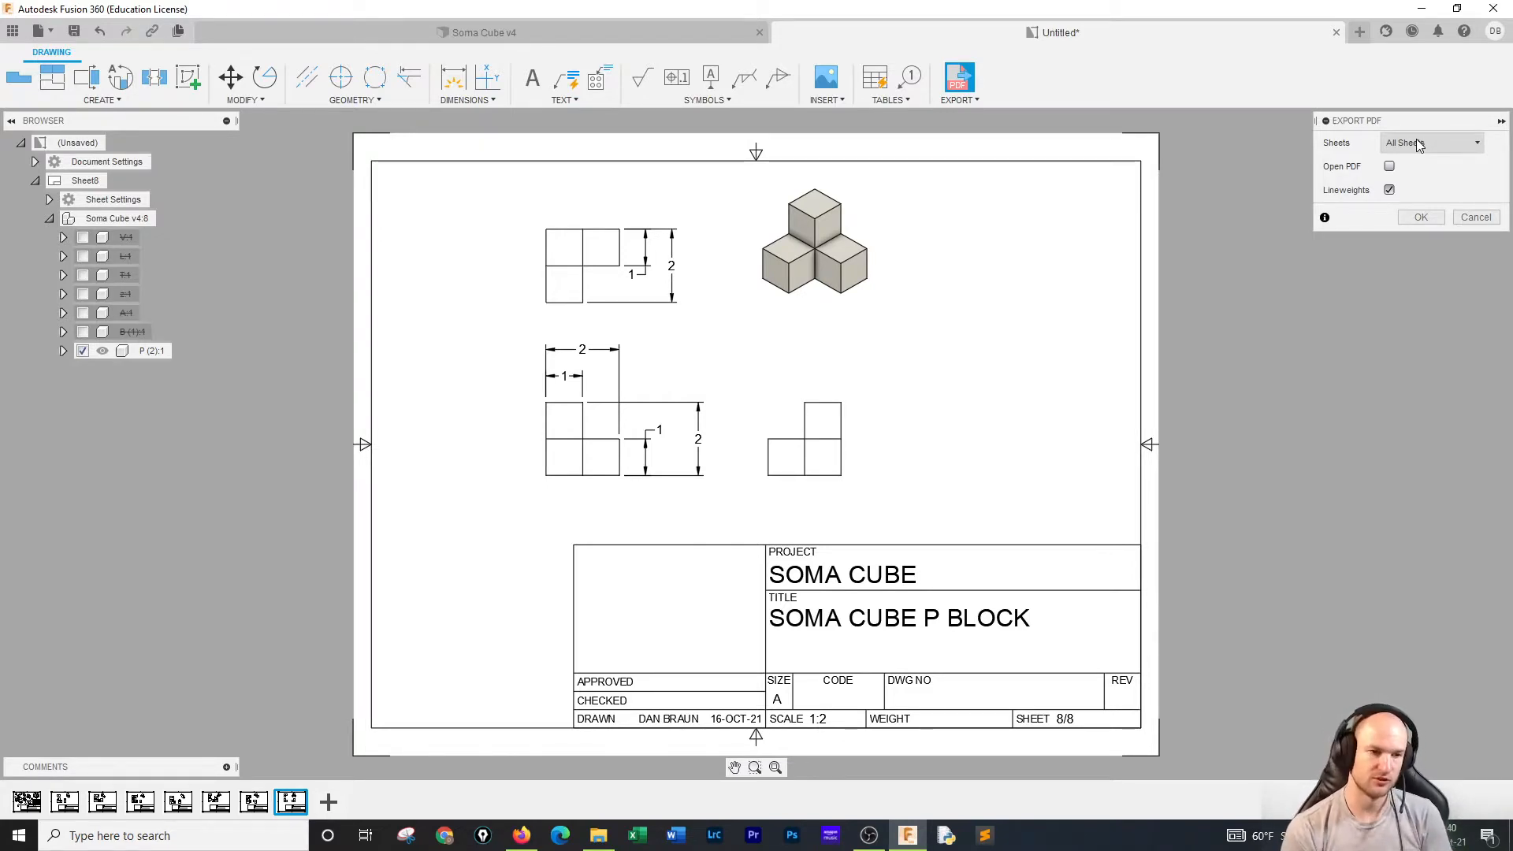
left_click(1421, 218)
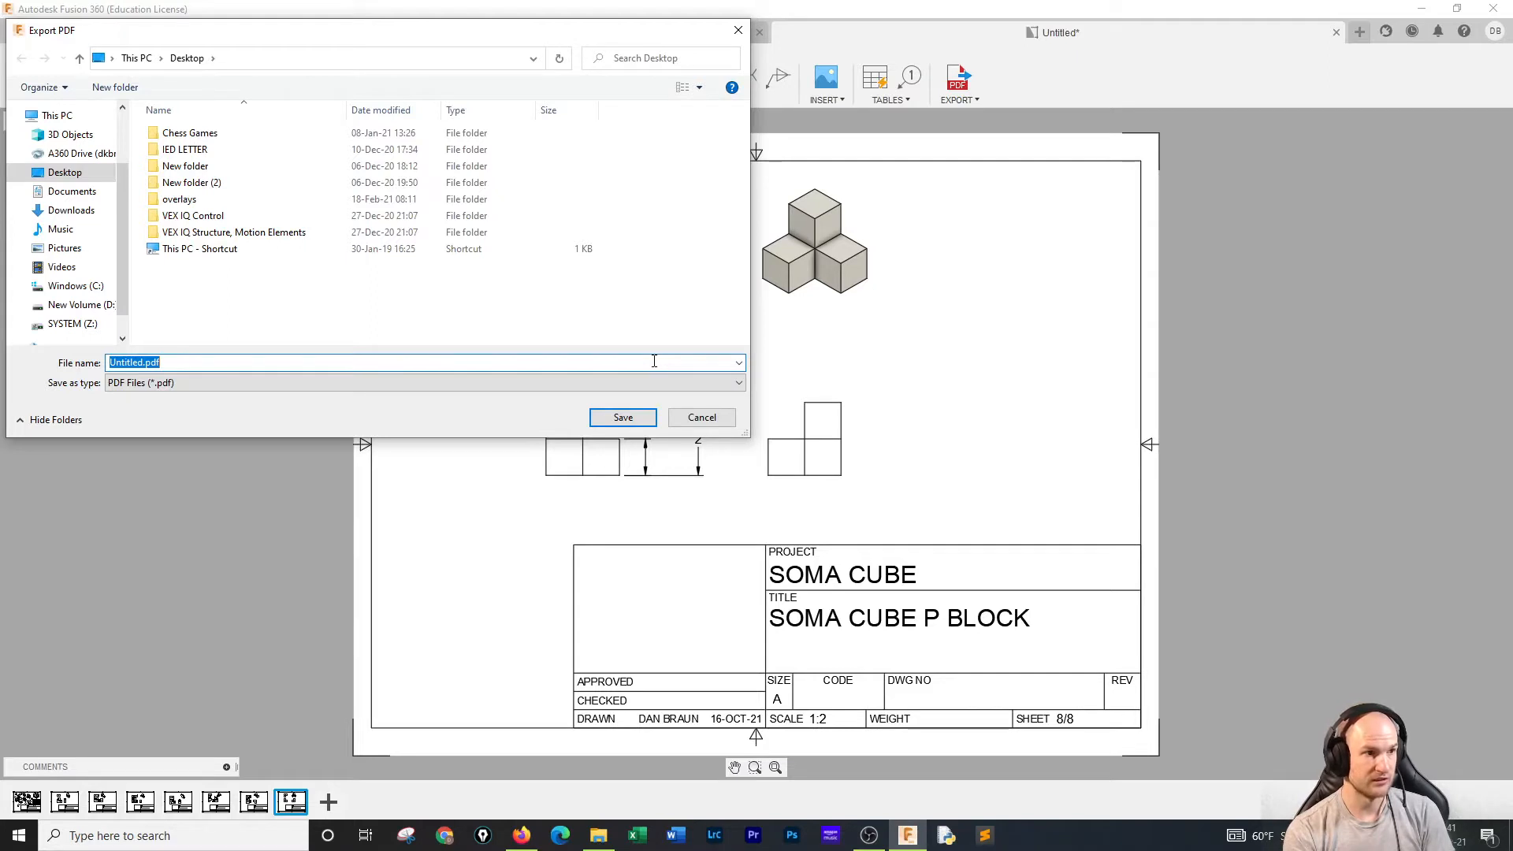
type("SO")
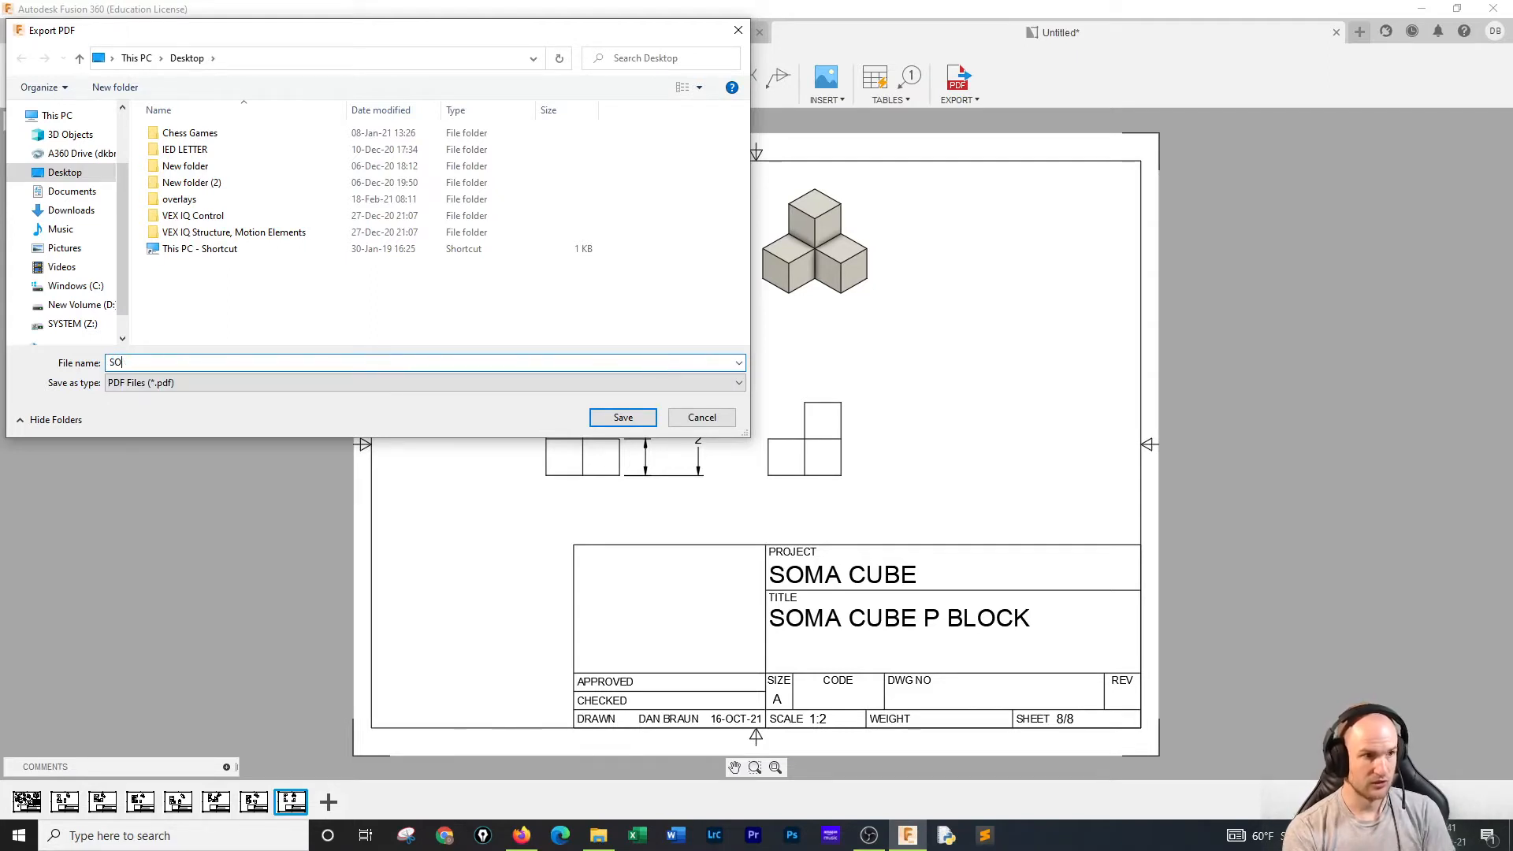
type("MA CUBE PDF")
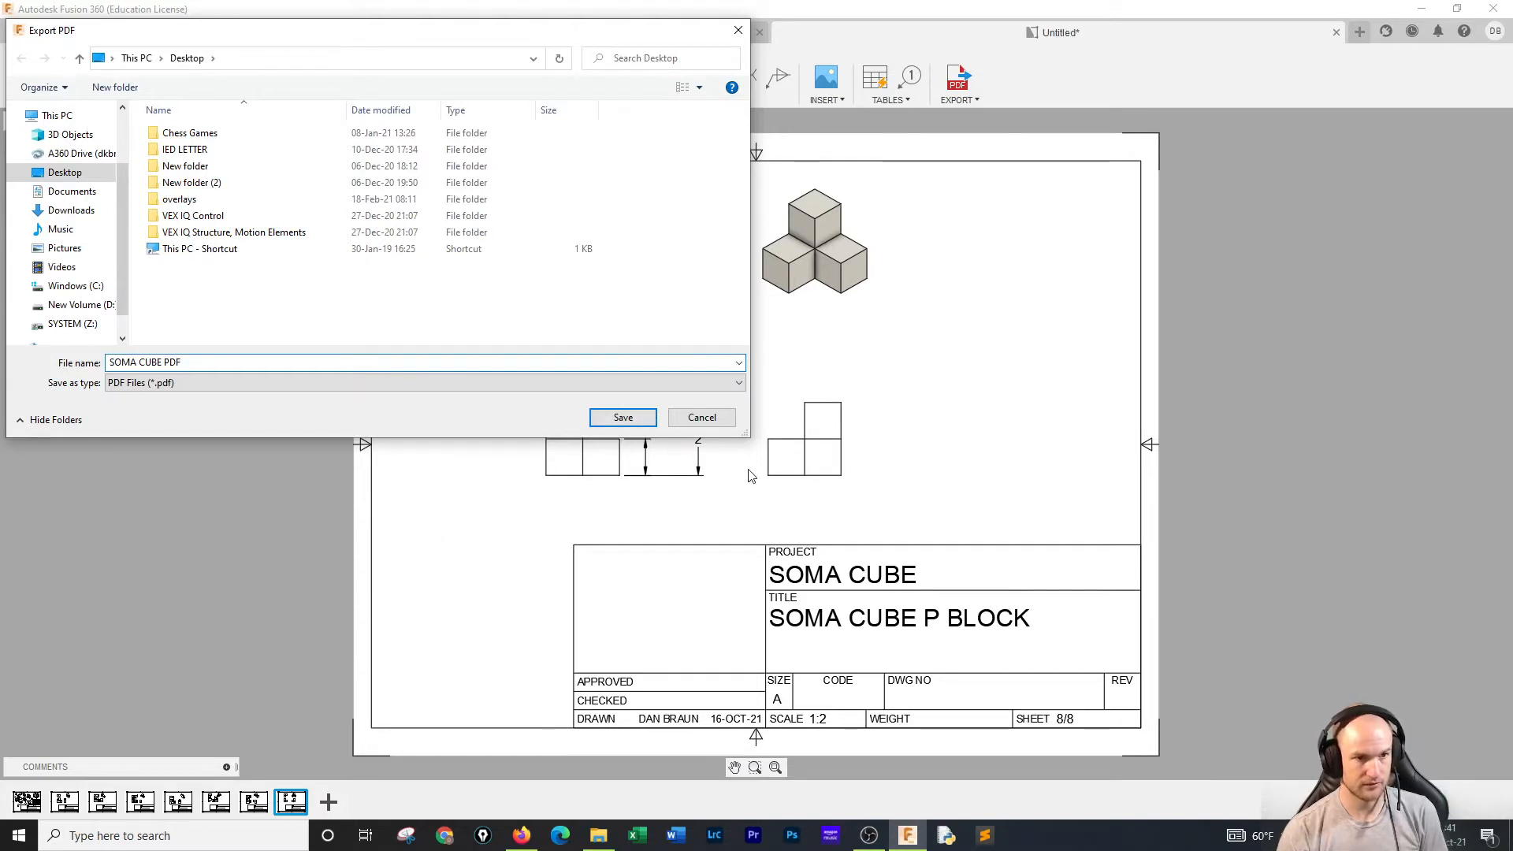
left_click(625, 417)
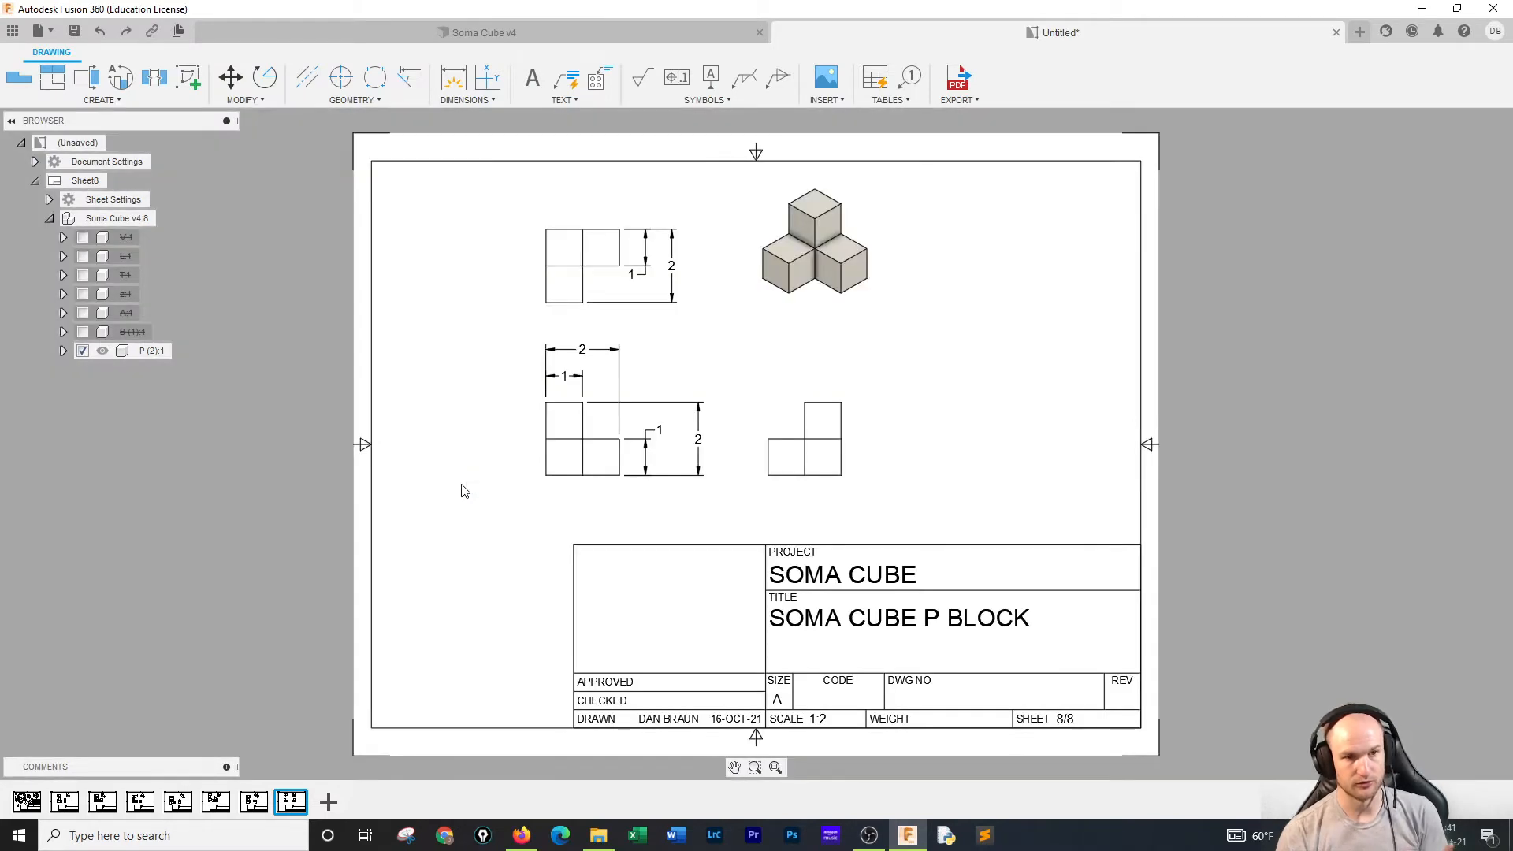
Clear the open windows off the desktop and open the exported SOMA CUBE PDF.pdf for viewing.
scroll(551, 599, "down", 1)
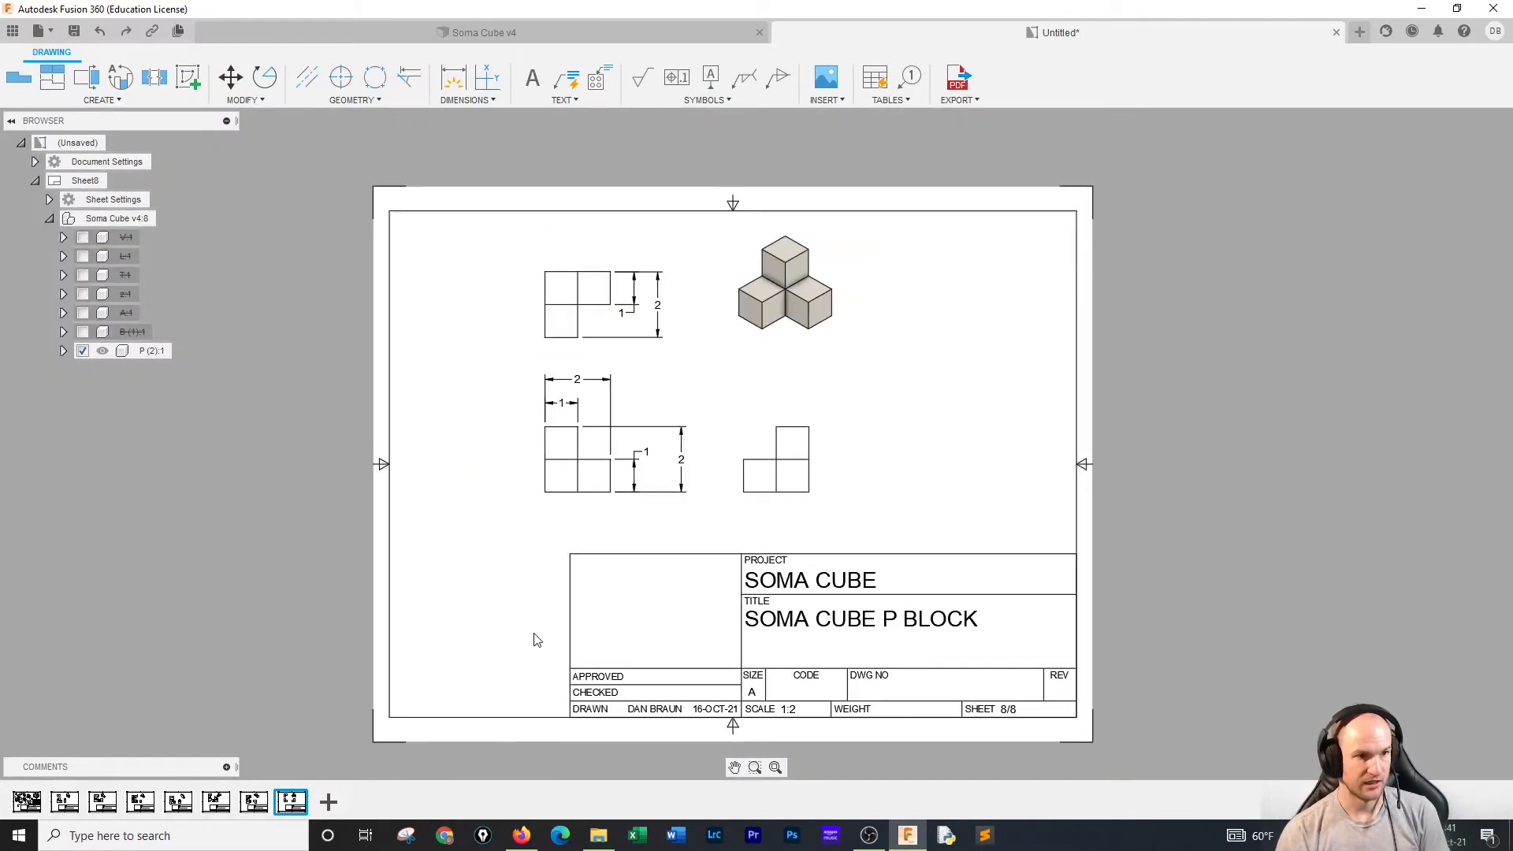
mouse_move(285, 806)
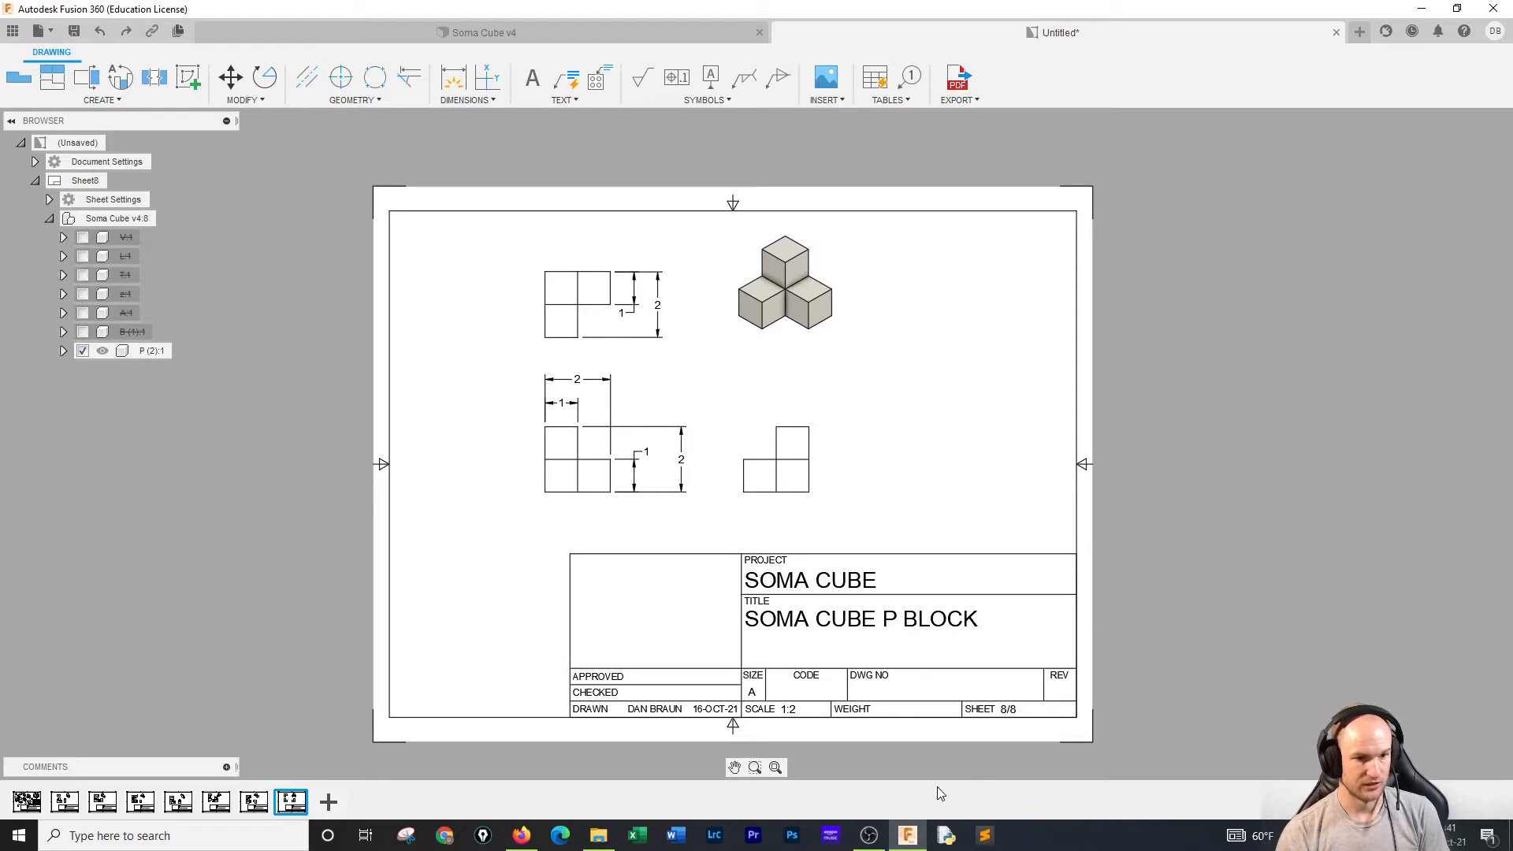
left_click(908, 836)
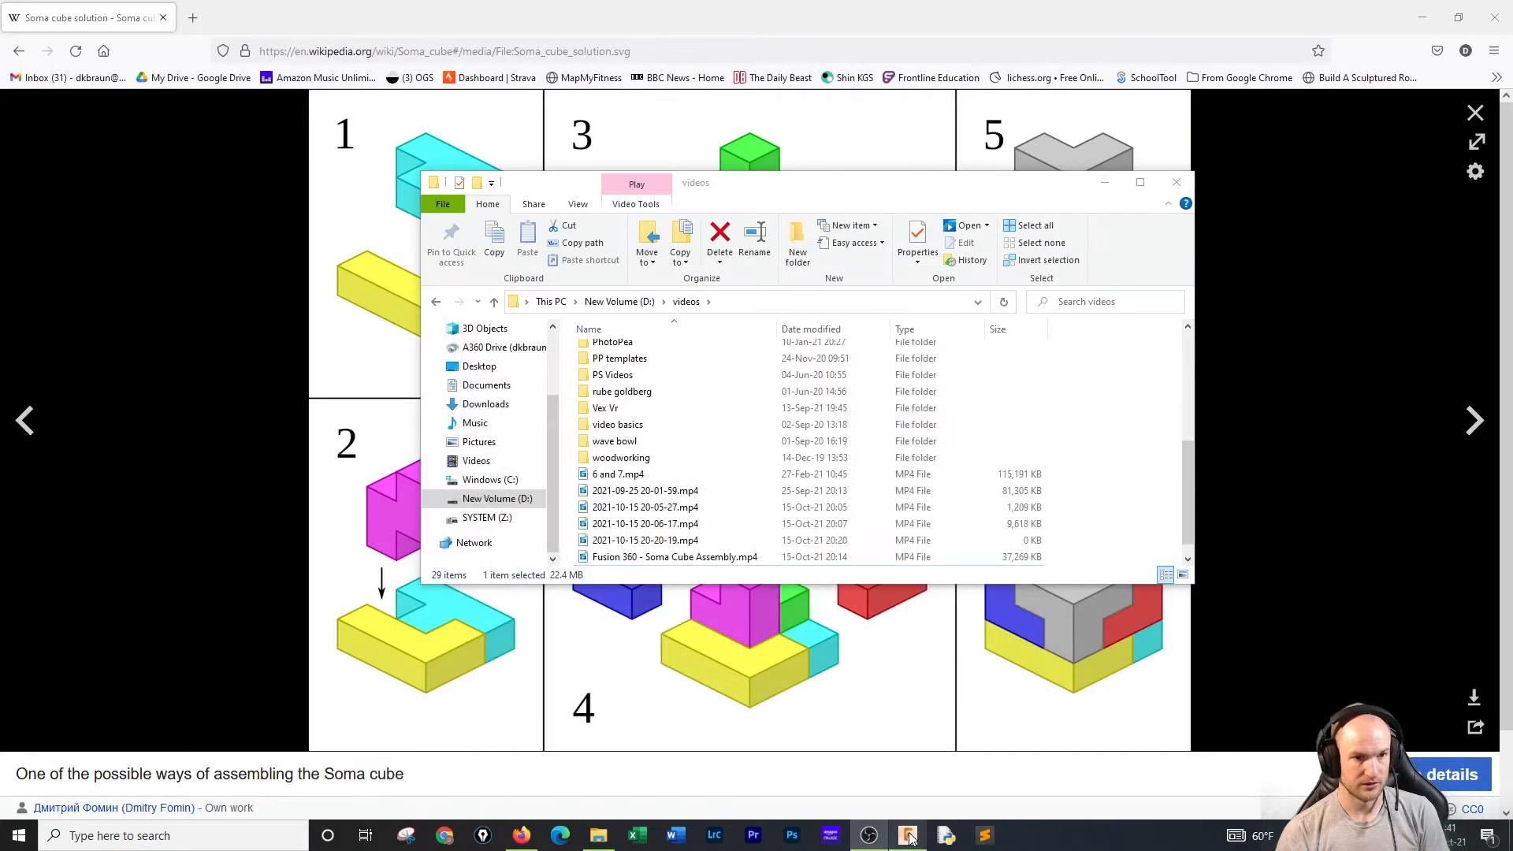
left_click(1187, 189)
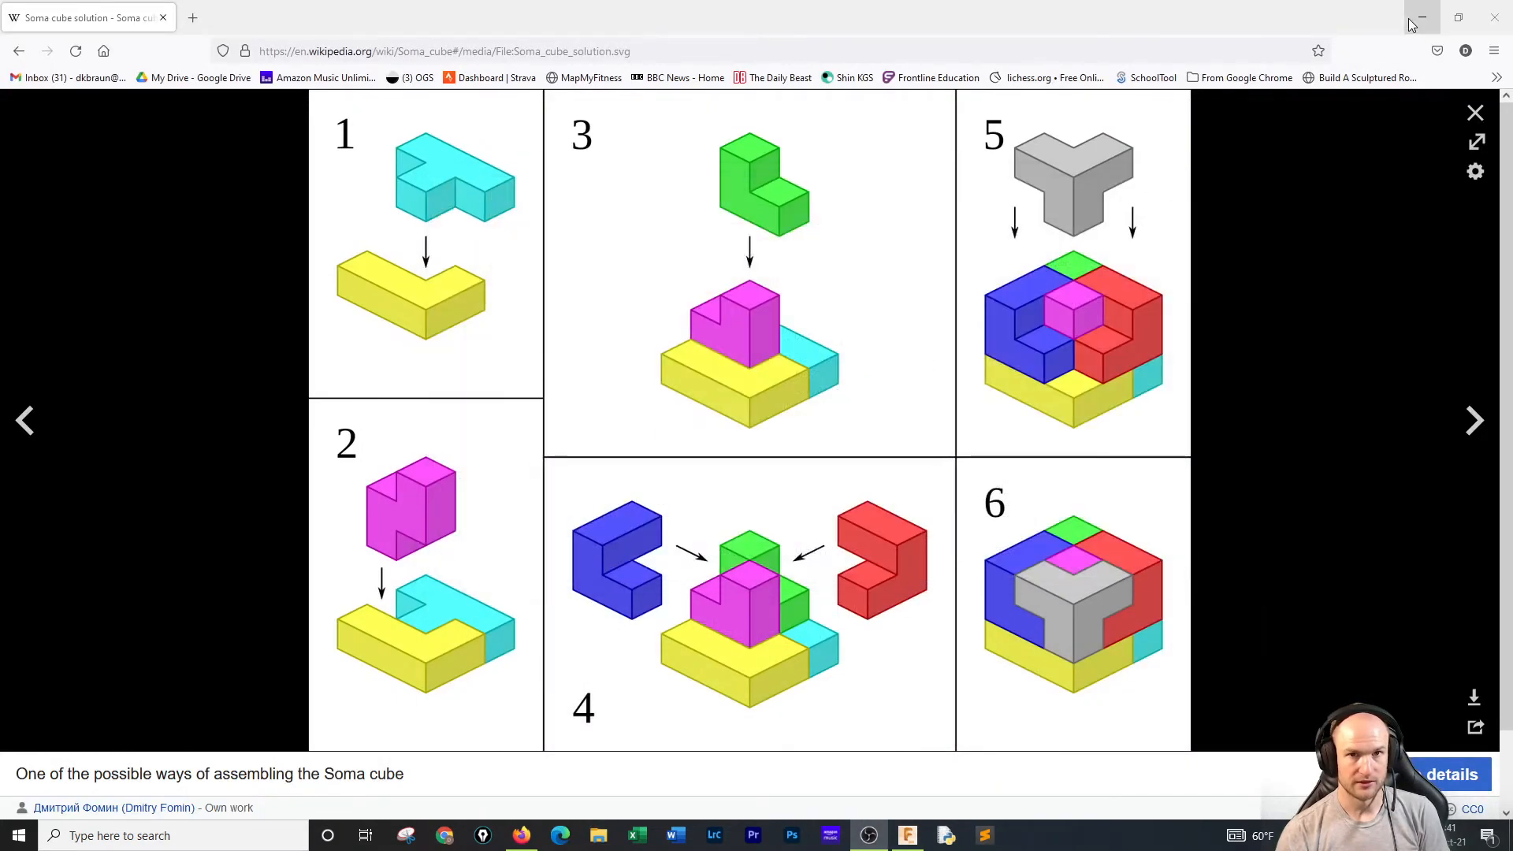
left_click(1423, 17)
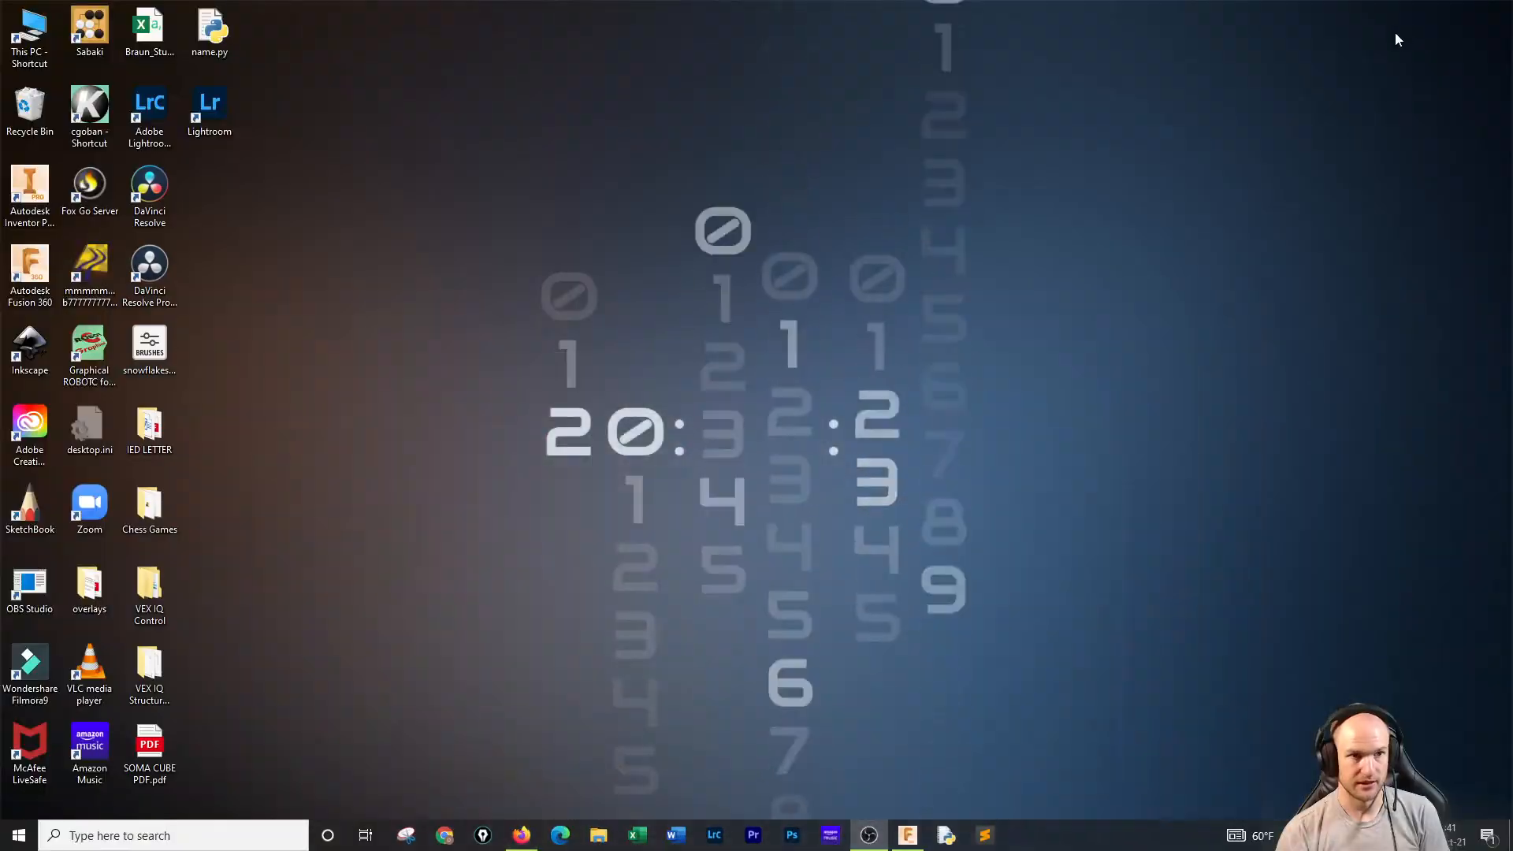
double_click(149, 748)
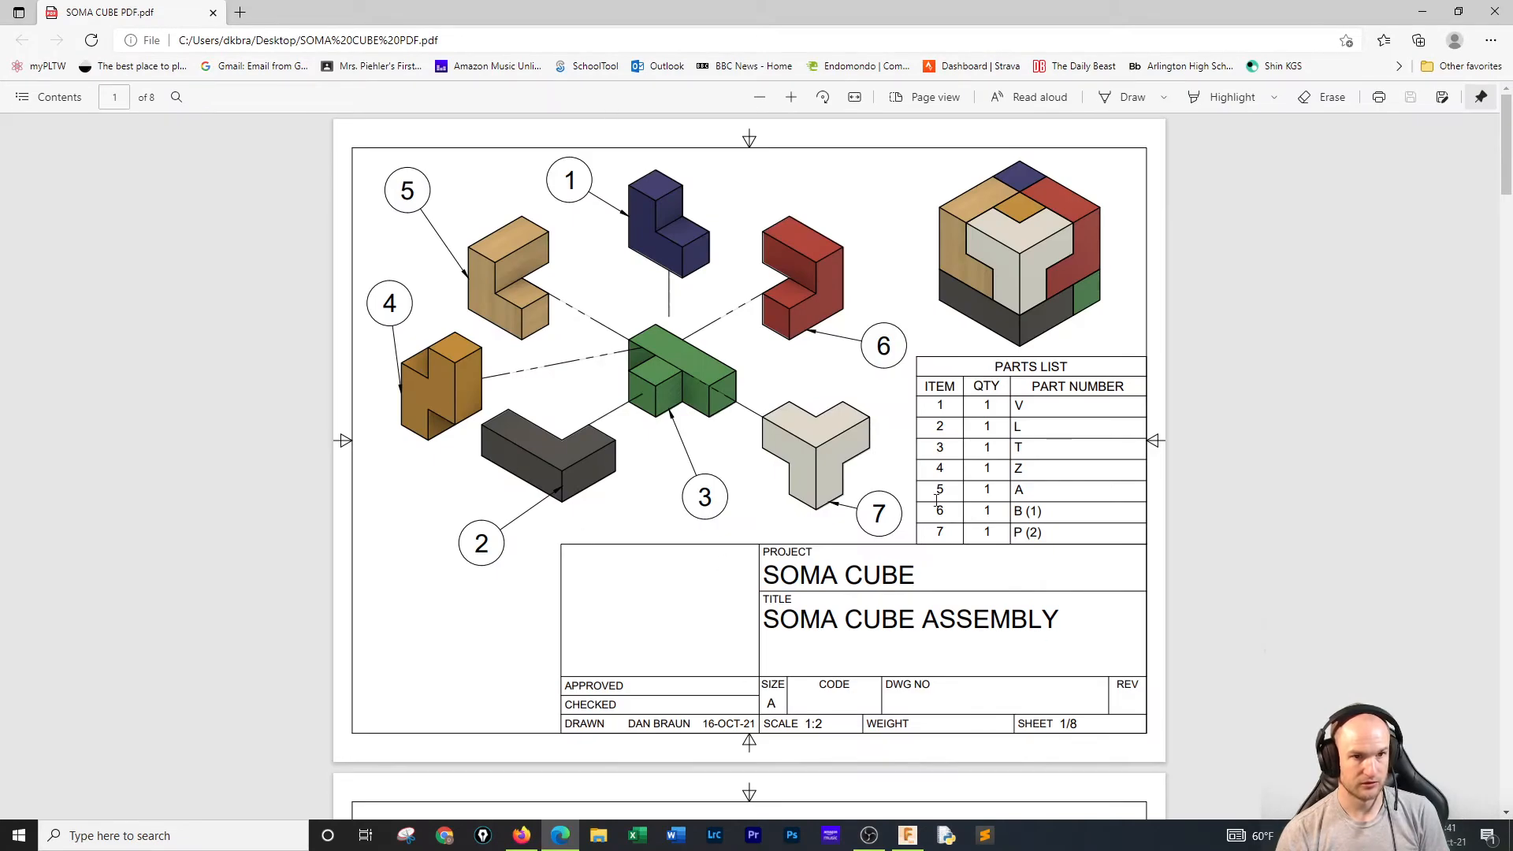
Review every page of the exported PDF, examining each block's views, dimensions and title block, and return to the assembly sheet.
scroll(937, 501, "down", 5)
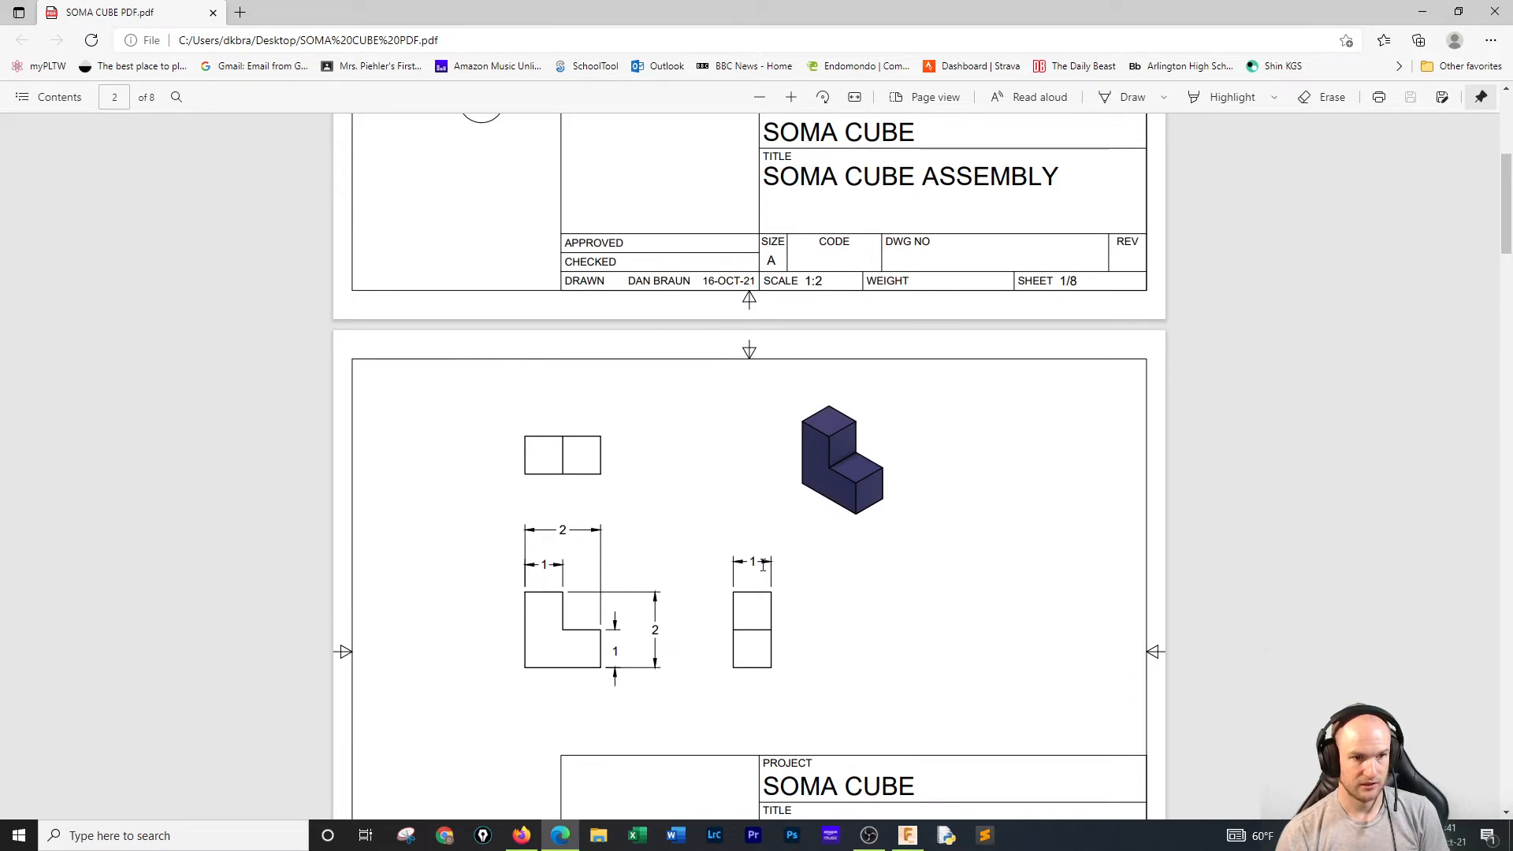
scroll(683, 450, "down", 5)
scroll(676, 461, "down", 3)
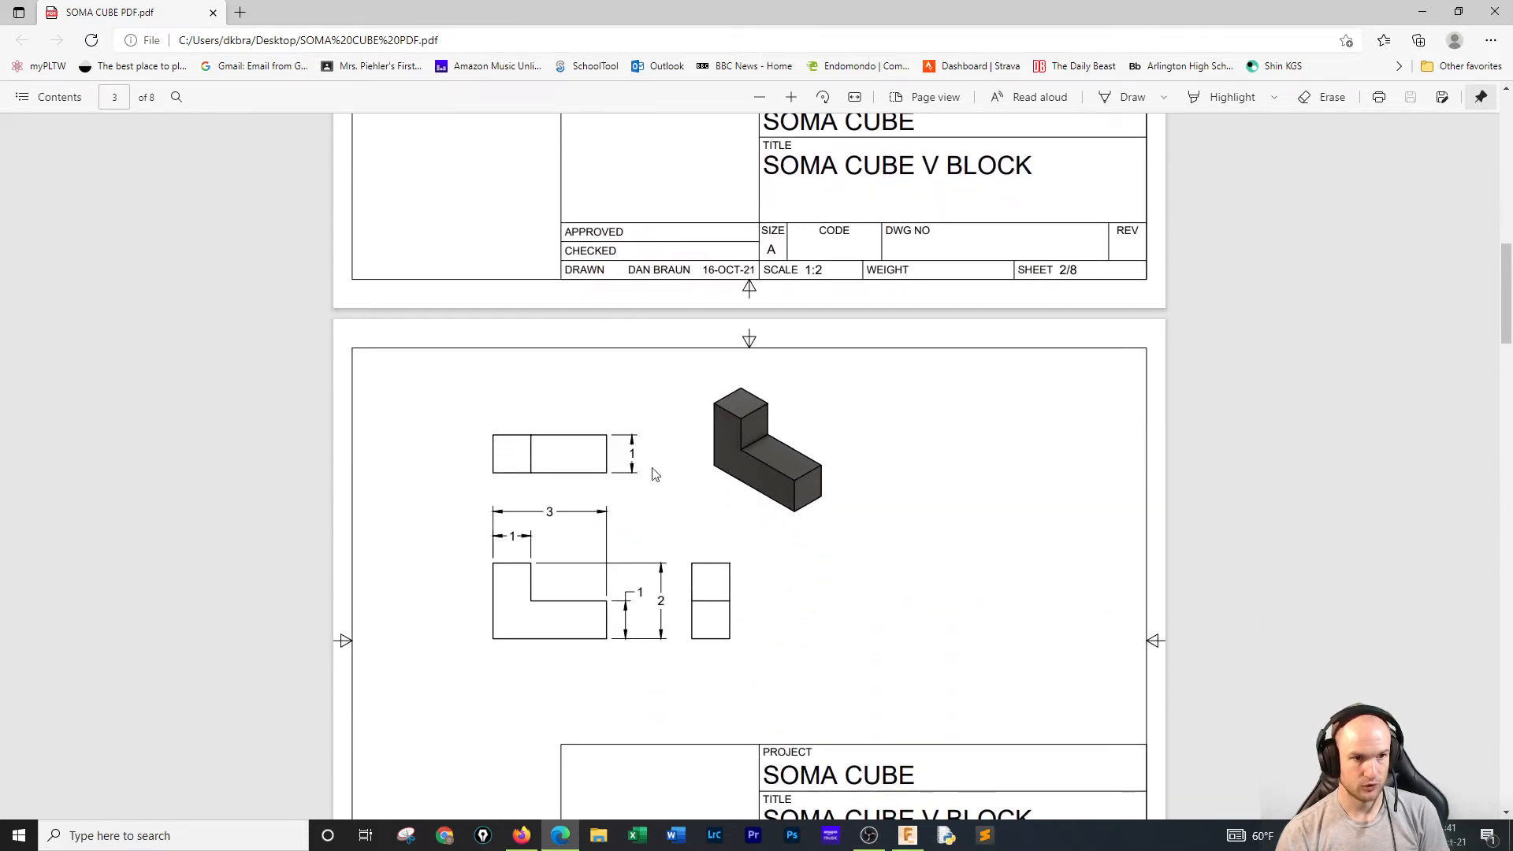
scroll(989, 545, "down", 7)
scroll(977, 542, "down", 1)
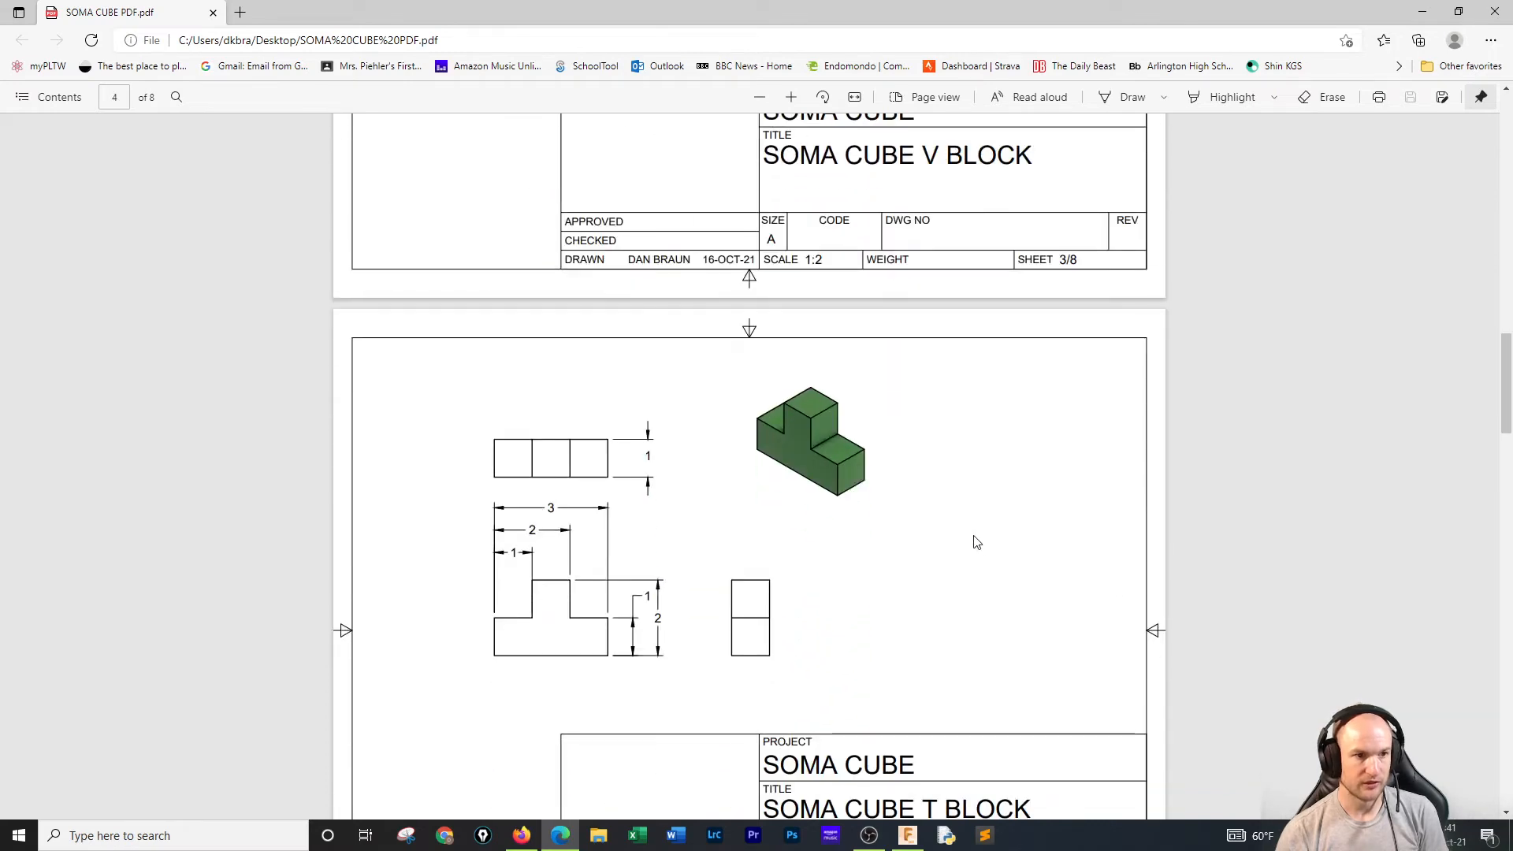
scroll(974, 542, "down", 3)
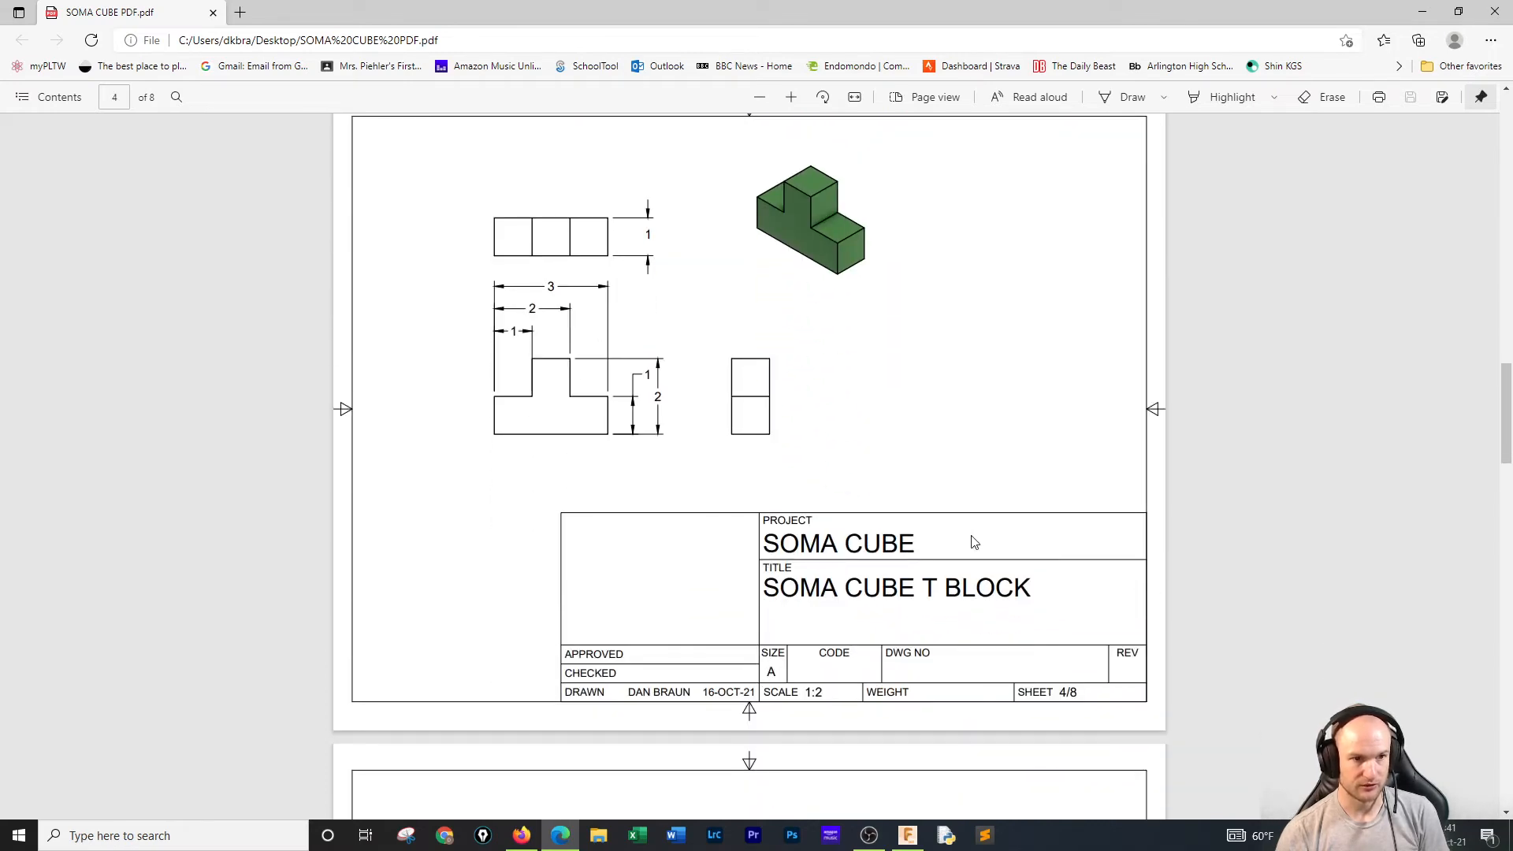
scroll(975, 542, "down", 7)
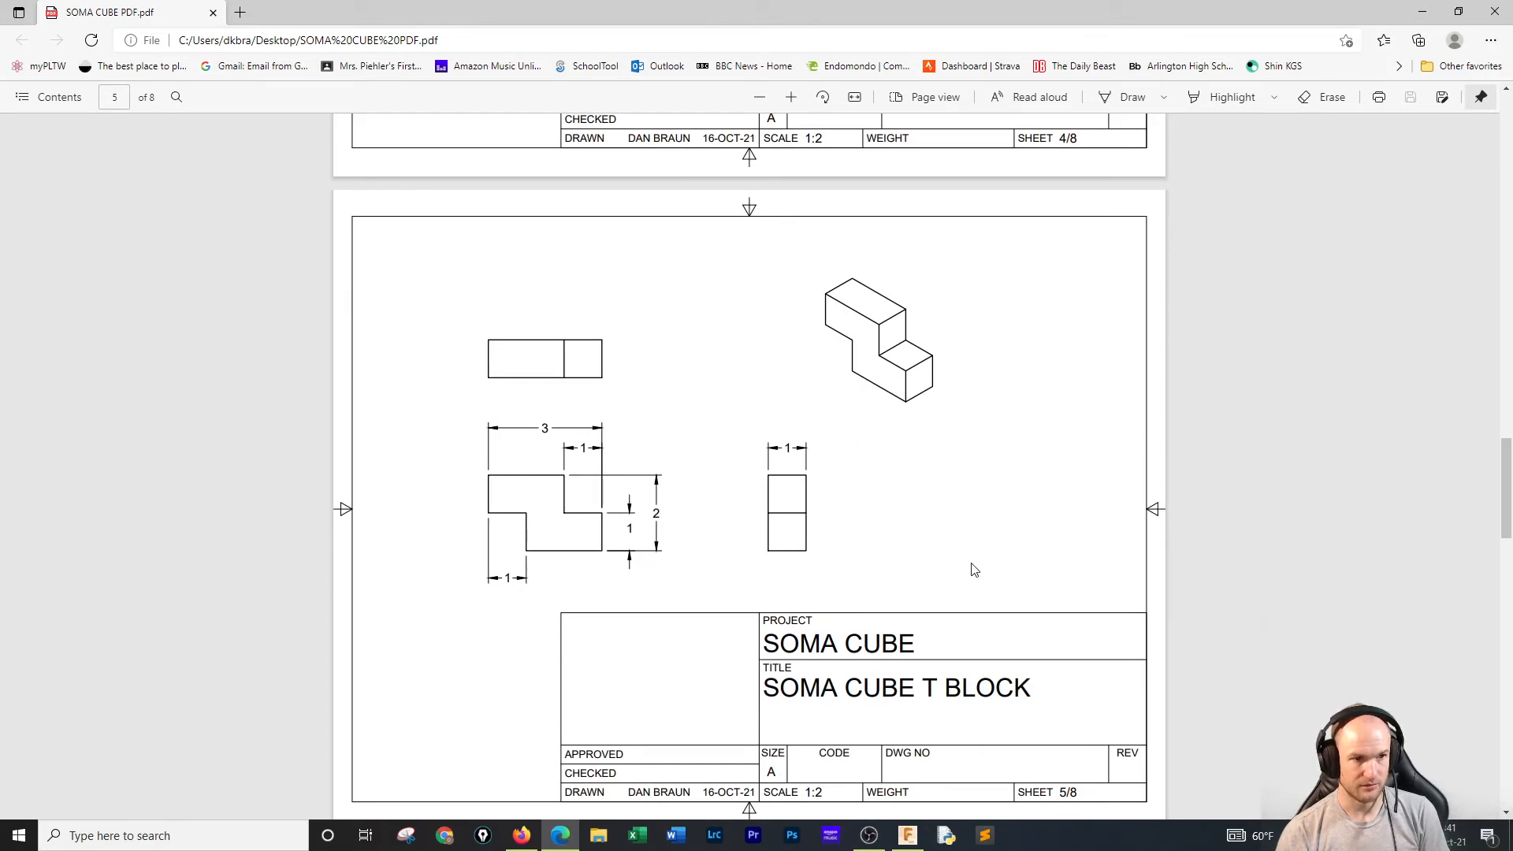
scroll(975, 569, "down", 8)
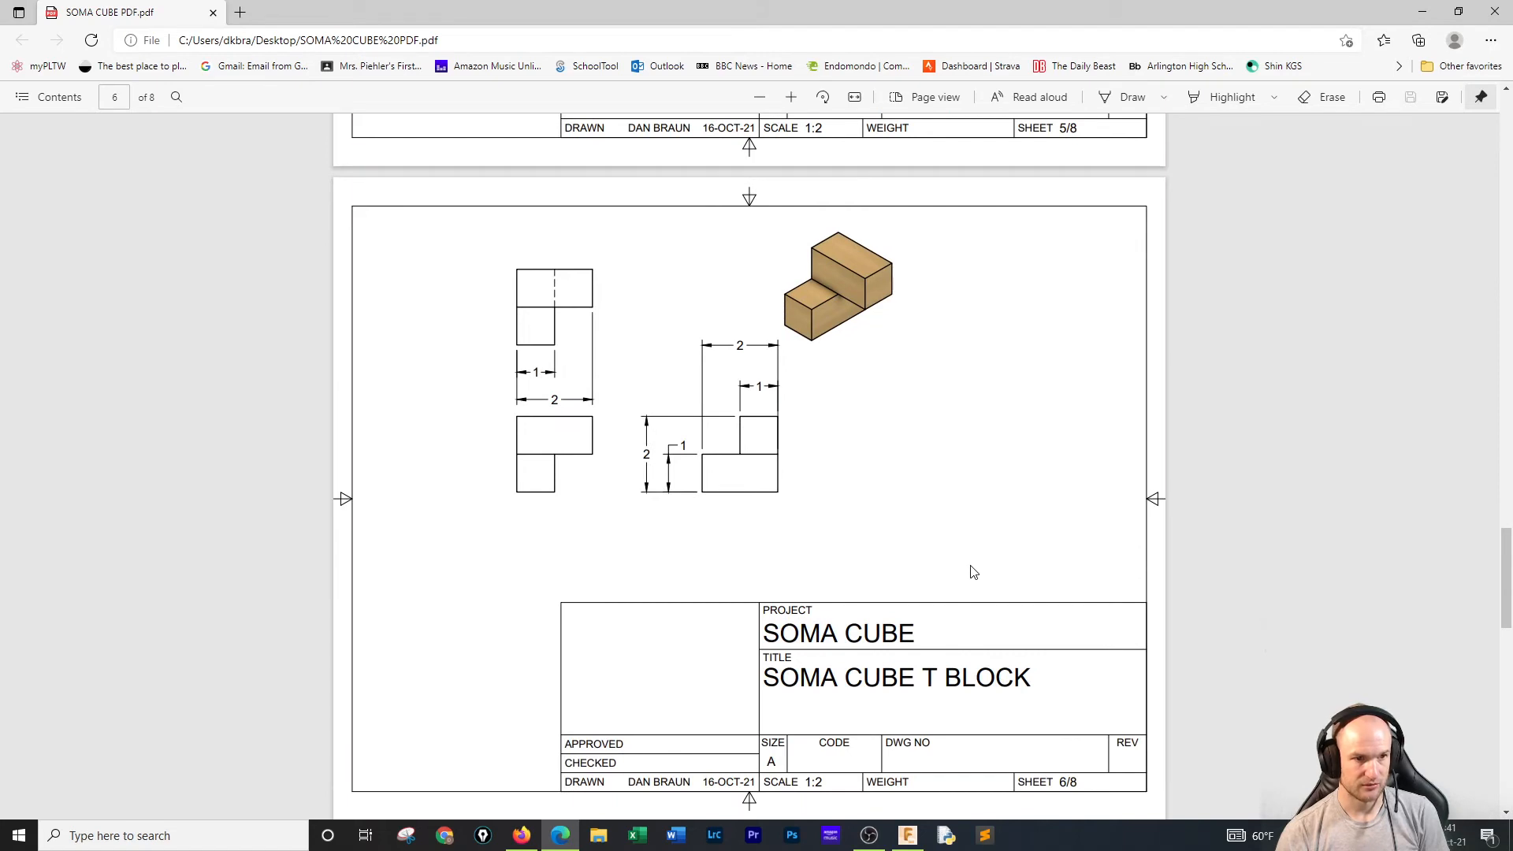
scroll(974, 572, "down", 8)
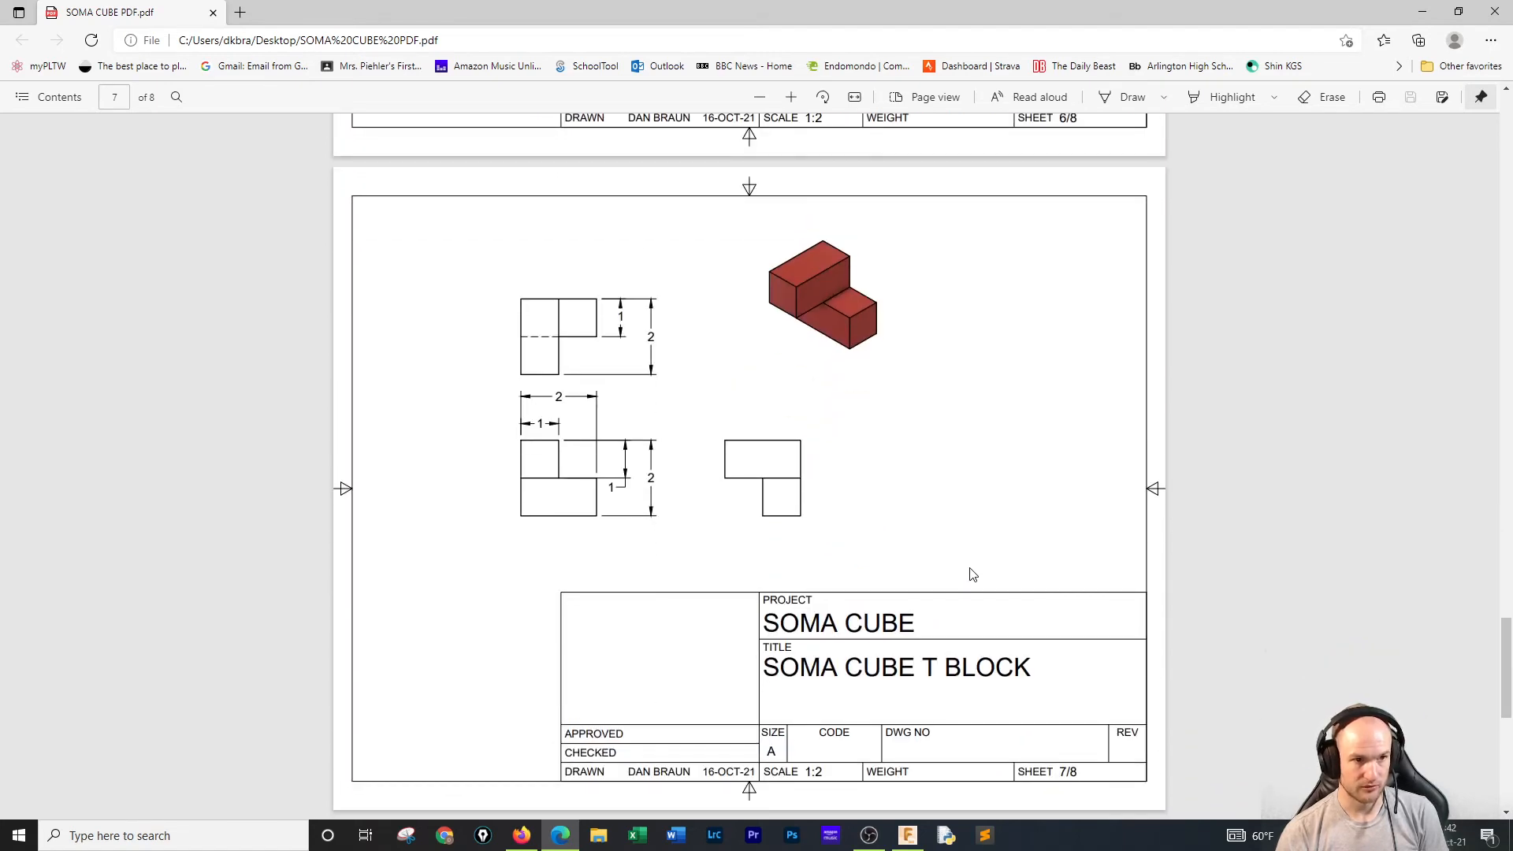
scroll(973, 574, "down", 5)
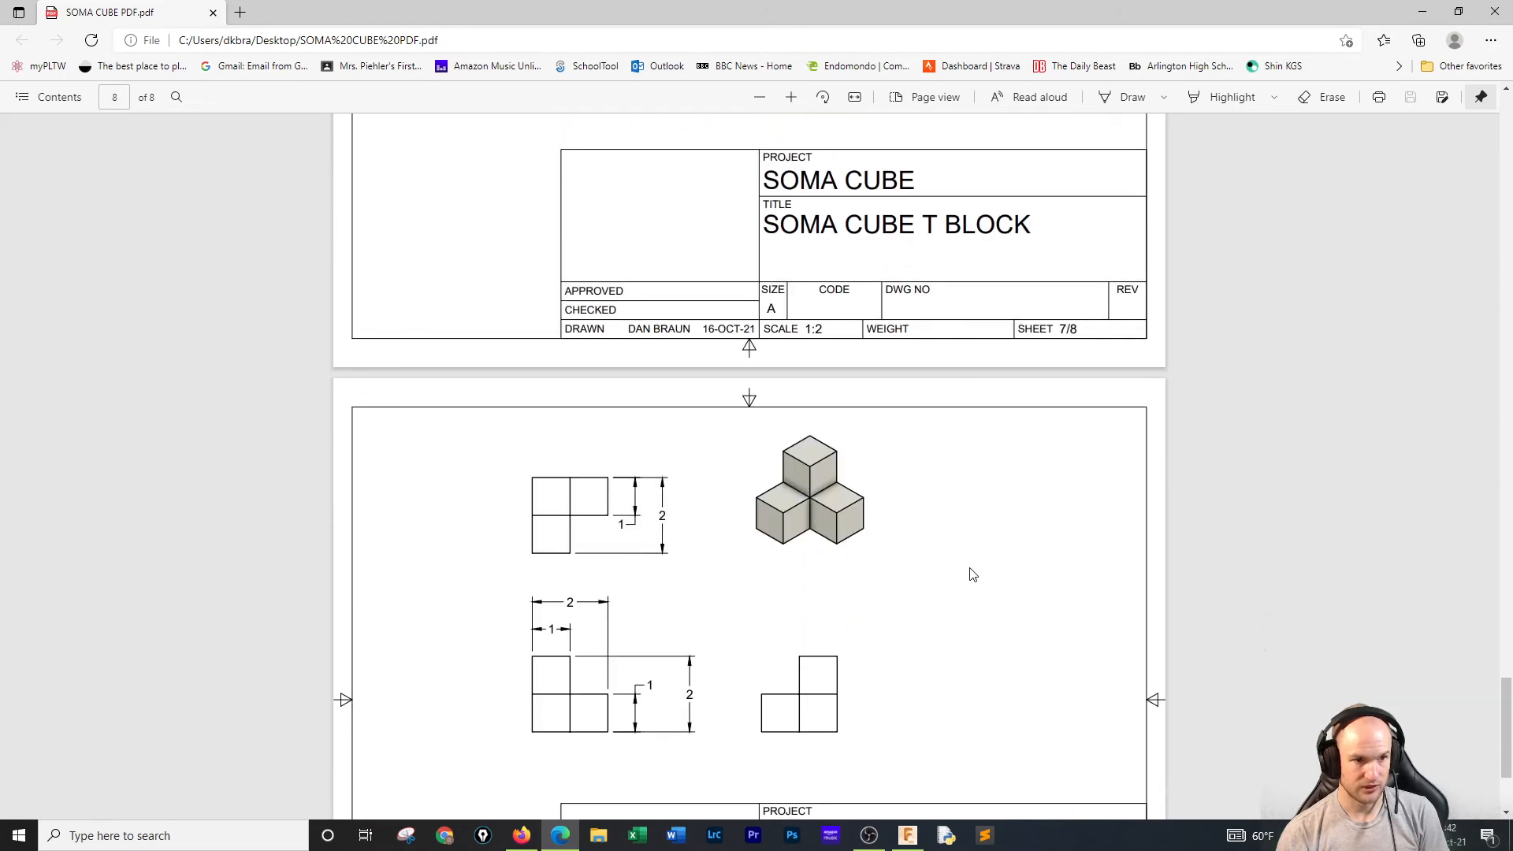
scroll(973, 574, "down", 3)
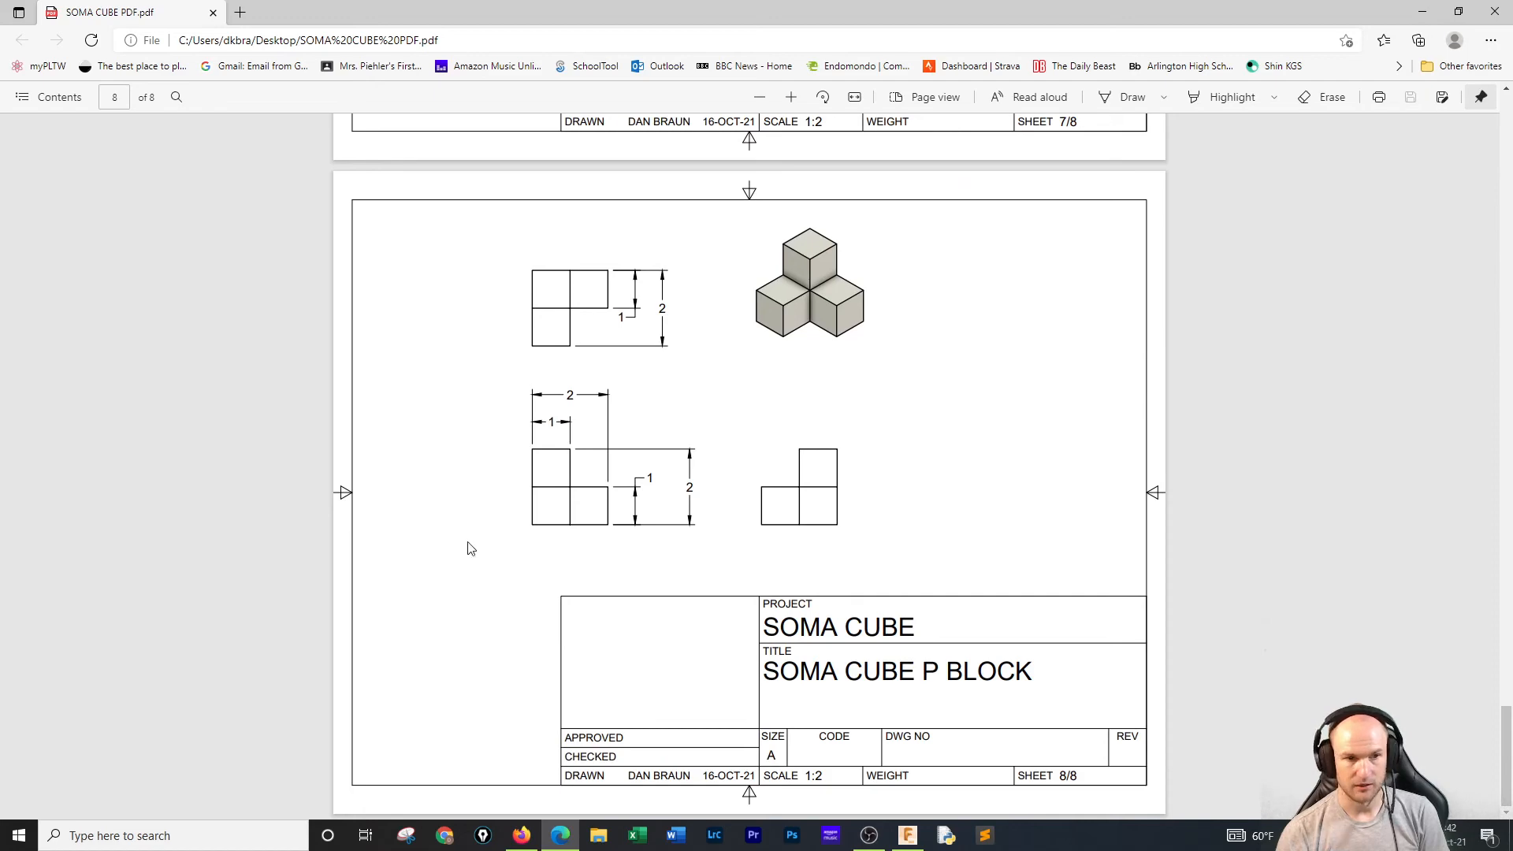
scroll(378, 512, "up", 20)
scroll(379, 512, "up", 11)
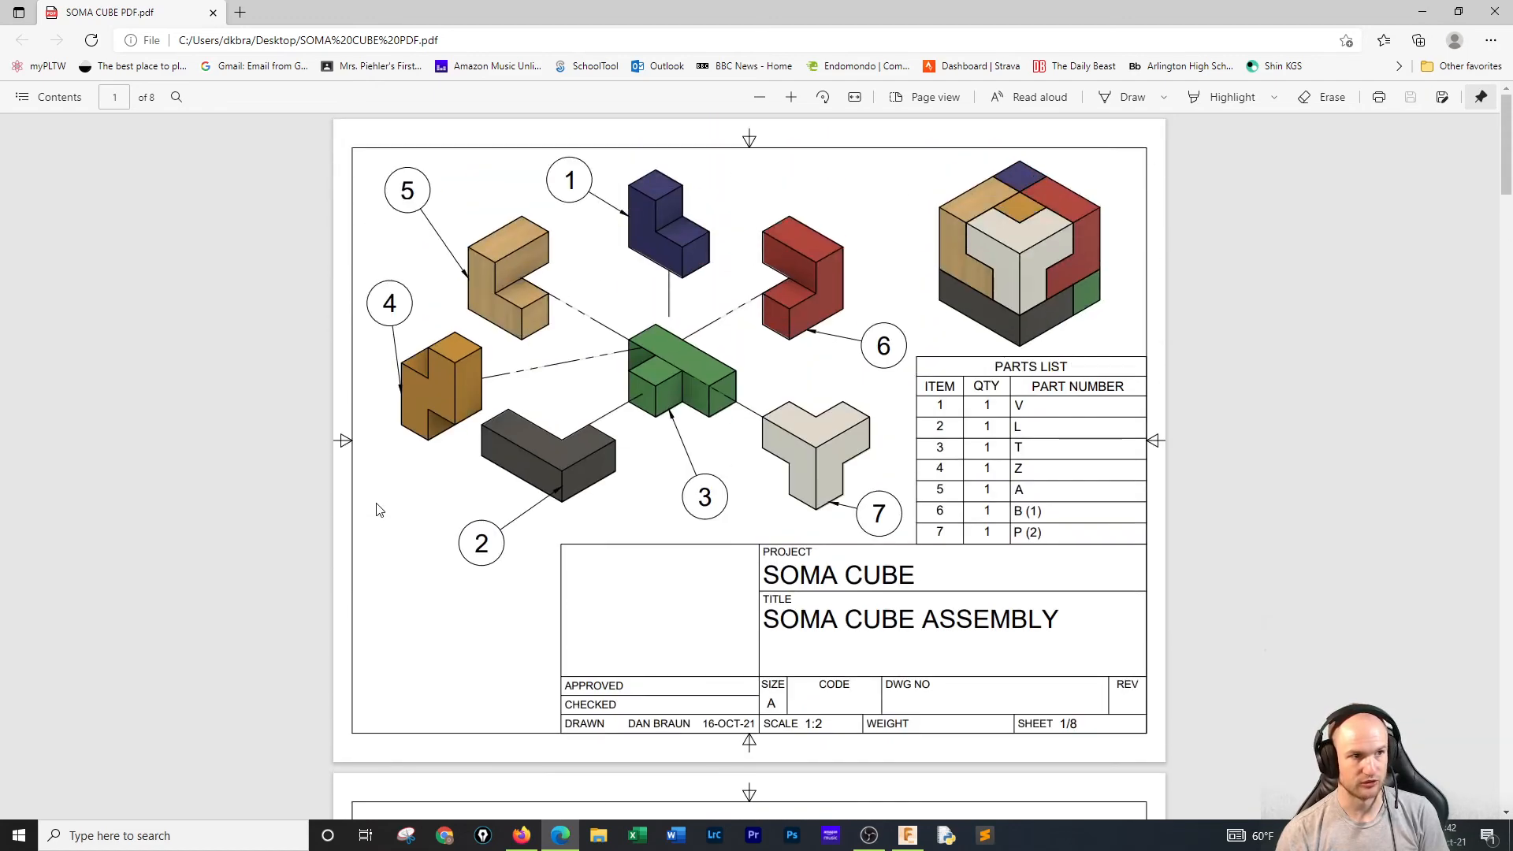